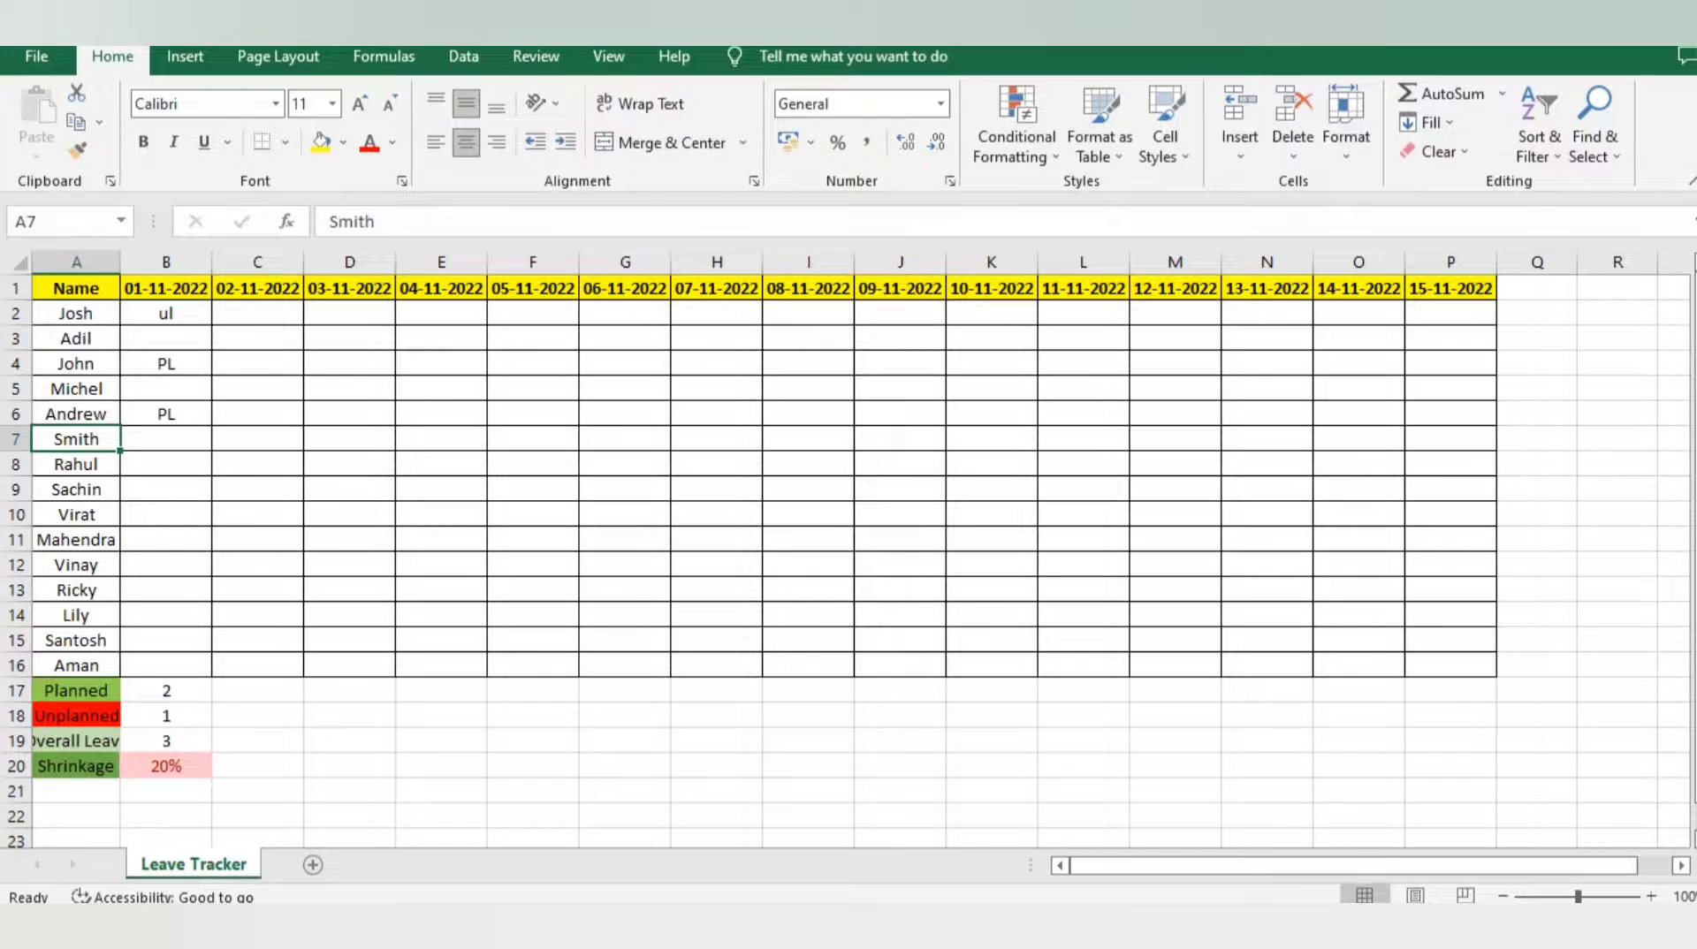
Review the tracker's header row, from the Name column across all the date columns
key(Up)
key(Up)
key(Up)
key(Up)
key(Up)
key(Up)
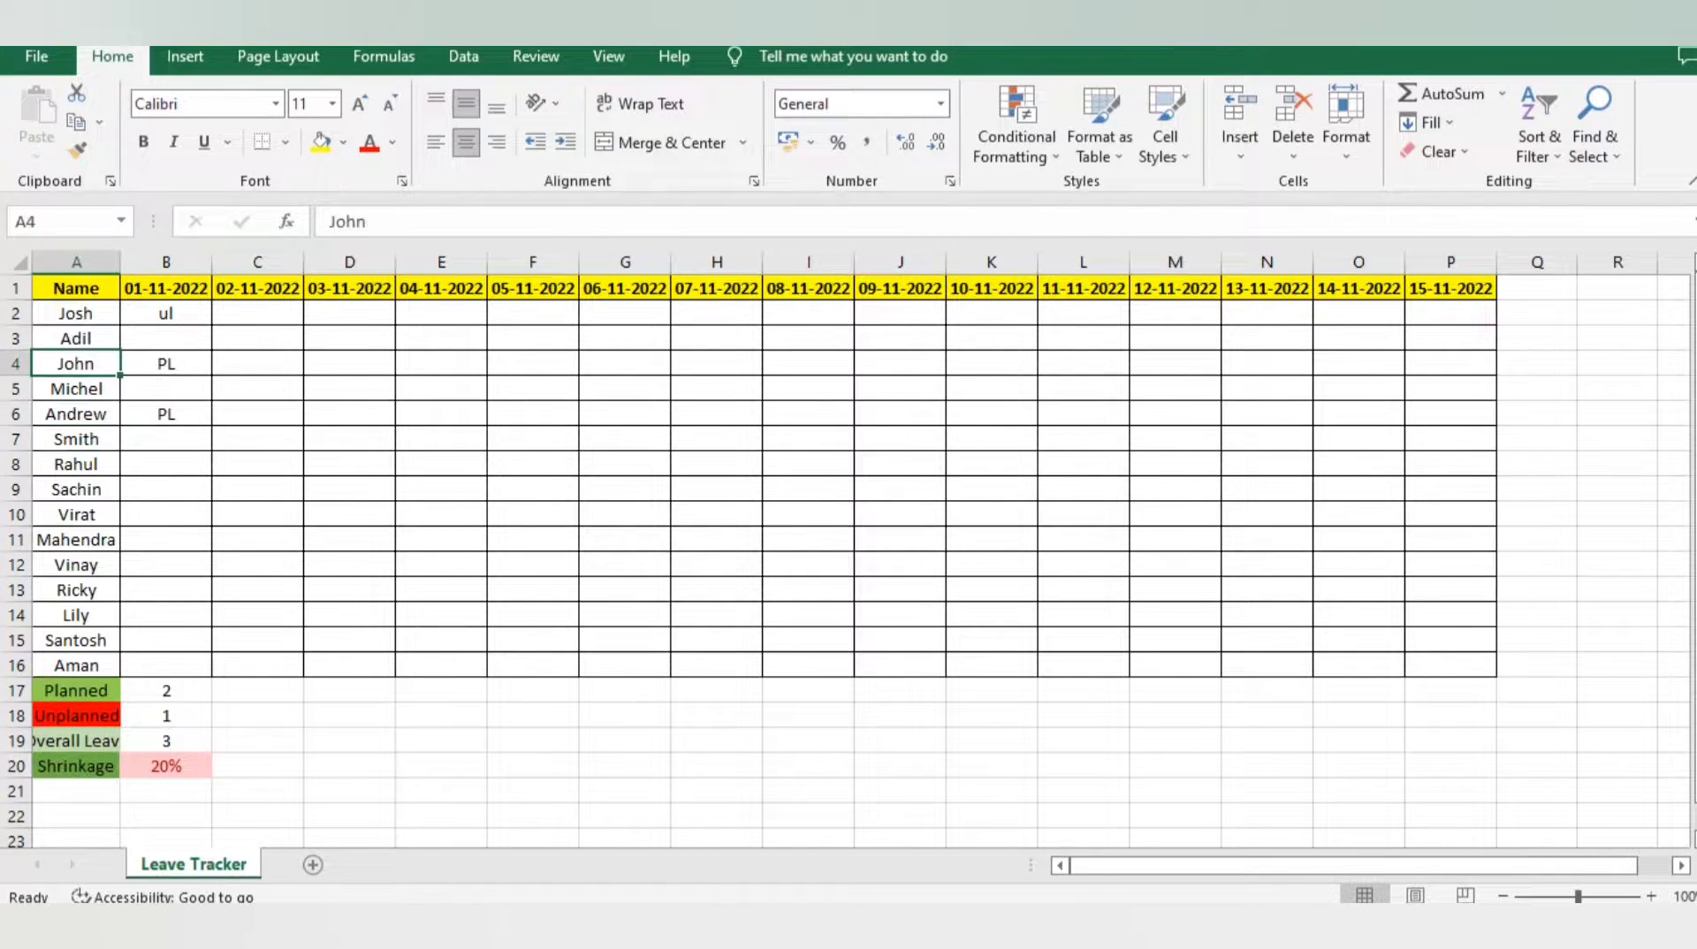
key(ctrl+shift+Right)
key(ctrl+shift+Left)
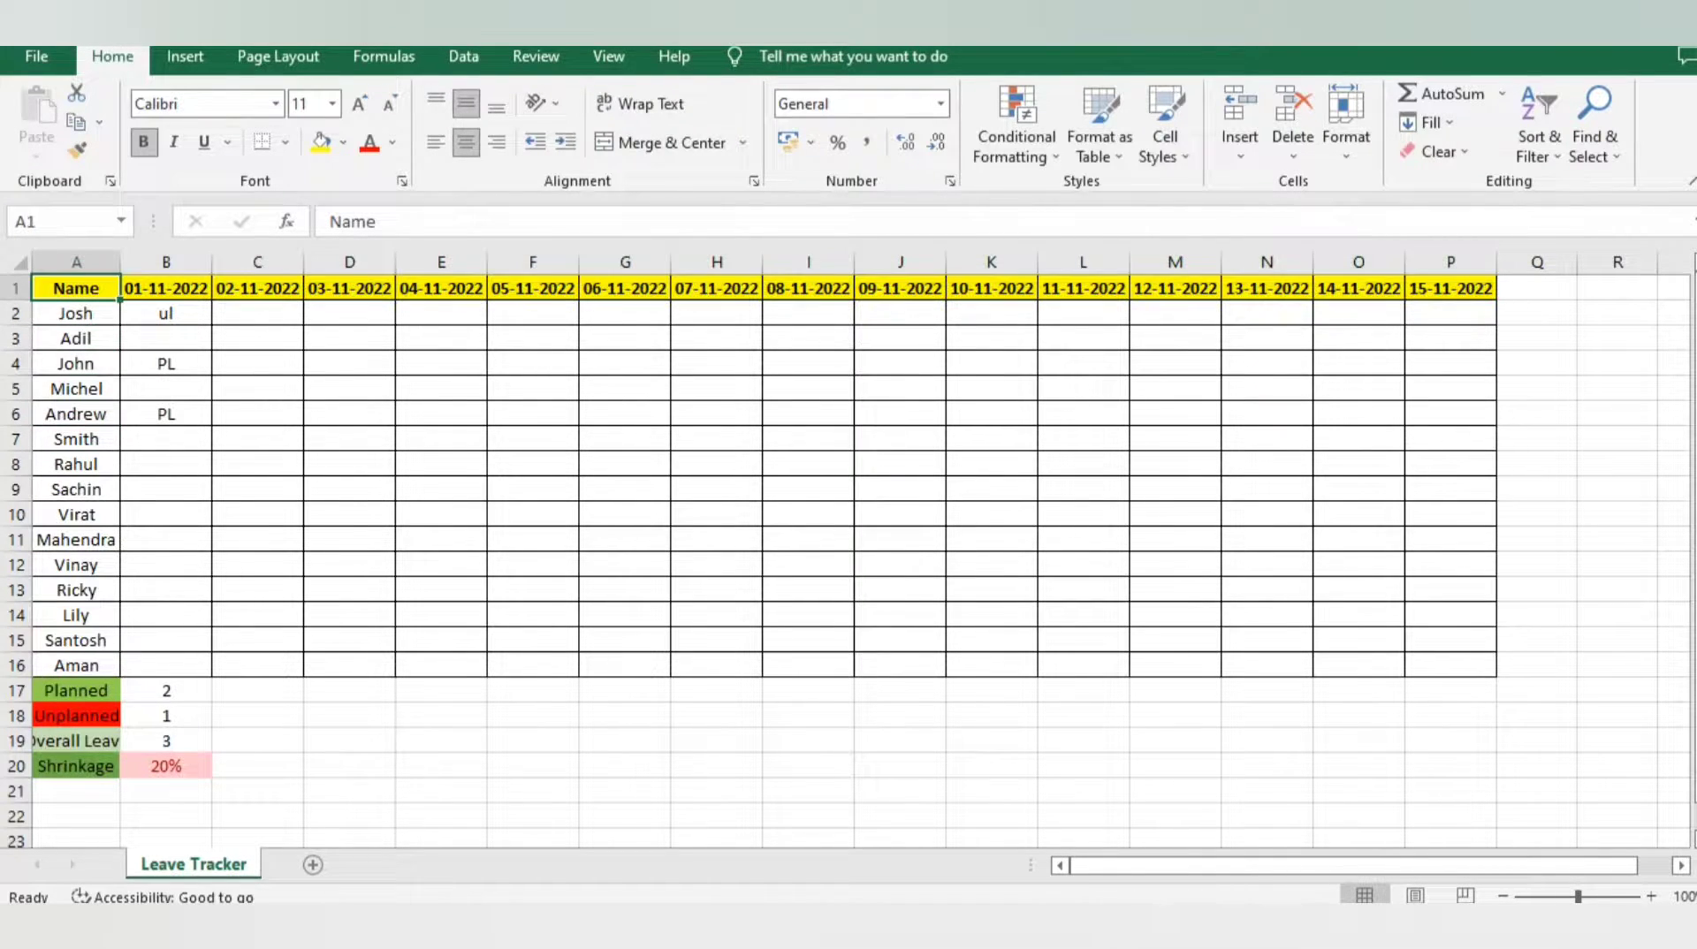
key(Down)
key(Up)
key(Right)
key(ctrl+shift+Right)
key(Left)
key(Right)
key(ctrl+Right)
key(ctrl+Left)
key(ctrl+Right)
key(Right)
key(Right)
key(Right)
key(Right)
key(Right)
key(Right)
key(Right)
key(Right)
key(Right)
key(Right)
key(Right)
key(Right)
key(Right)
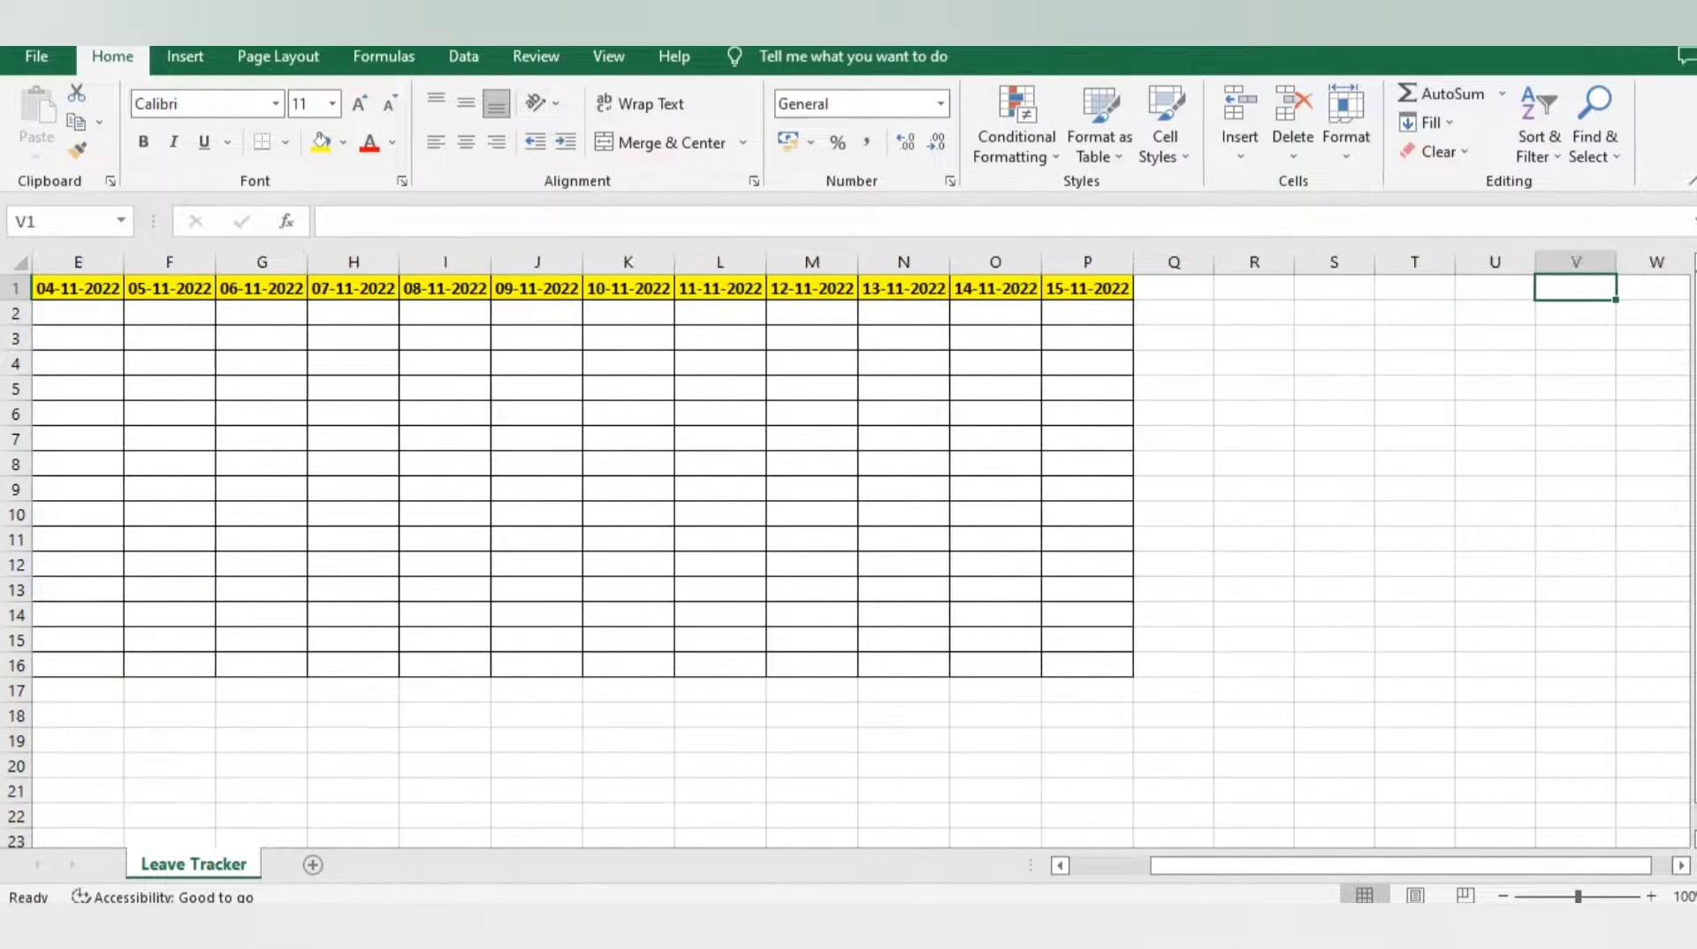
key(ctrl+Left)
key(ctrl+Left)
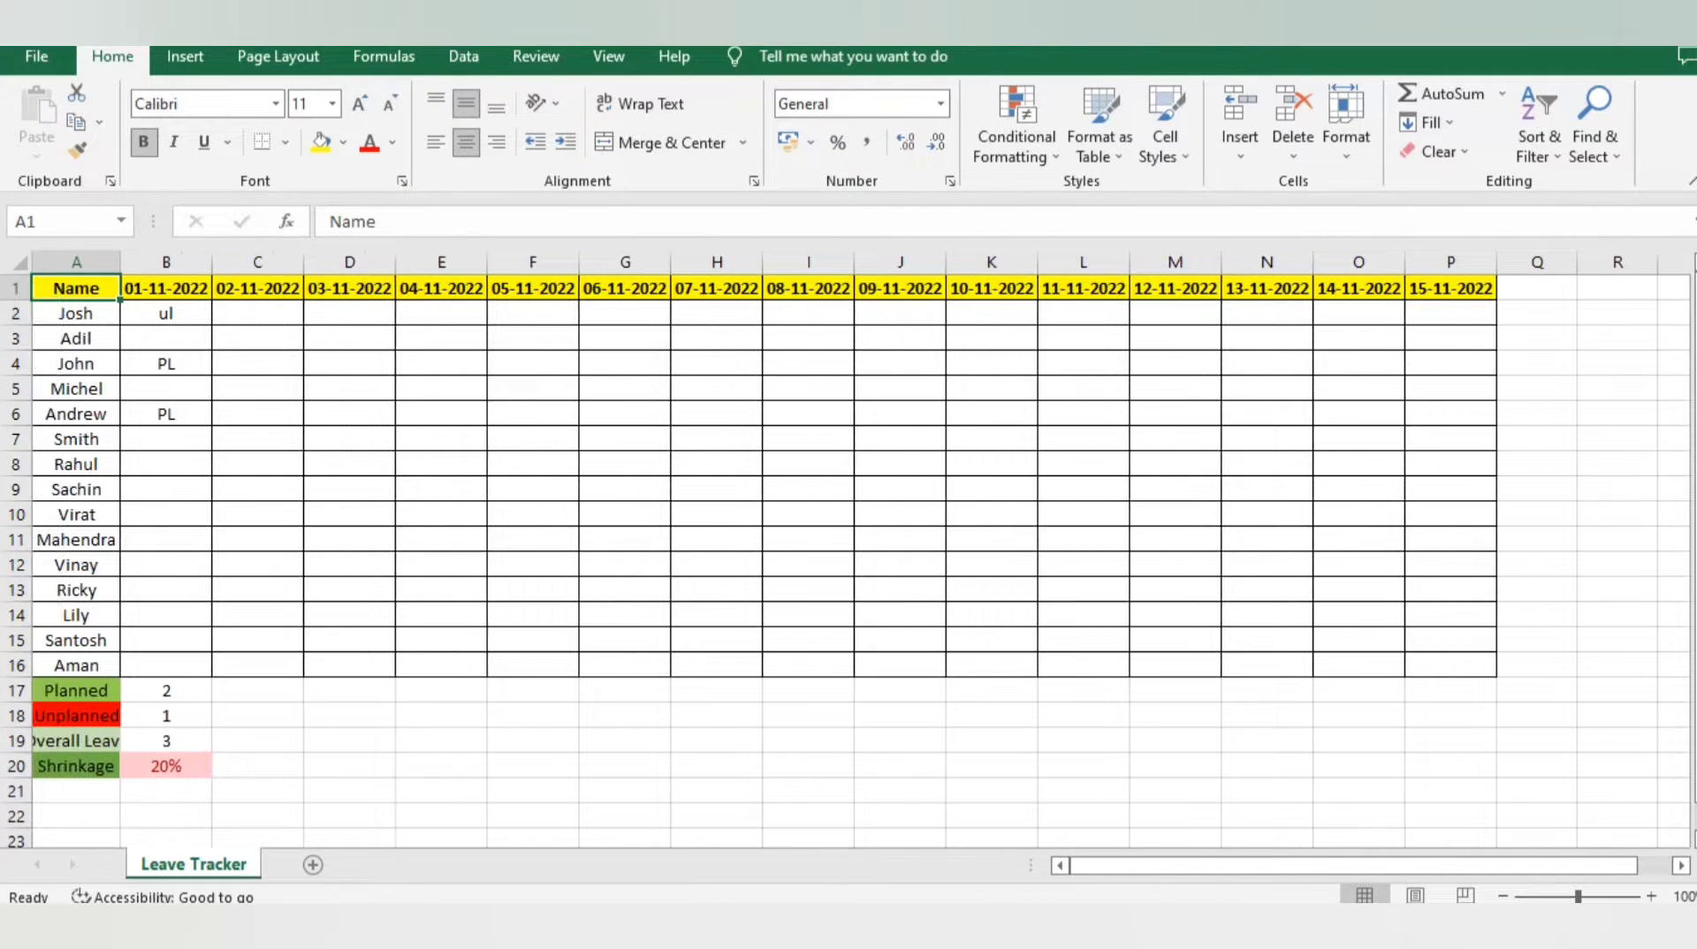
Review the name list and the Planned, Unplanned, Overall Leave and Shrinkage rows beneath it, including the Shrinkage formula for 01-11-2022
key(Down)
key(Down)
key(Down)
key(Down)
key(Down)
key(Down)
key(Down)
key(Down)
key(Down)
key(Down)
key(Down)
key(Down)
key(Down)
key(Down)
key(Down)
key(Down)
key(Down)
key(Down)
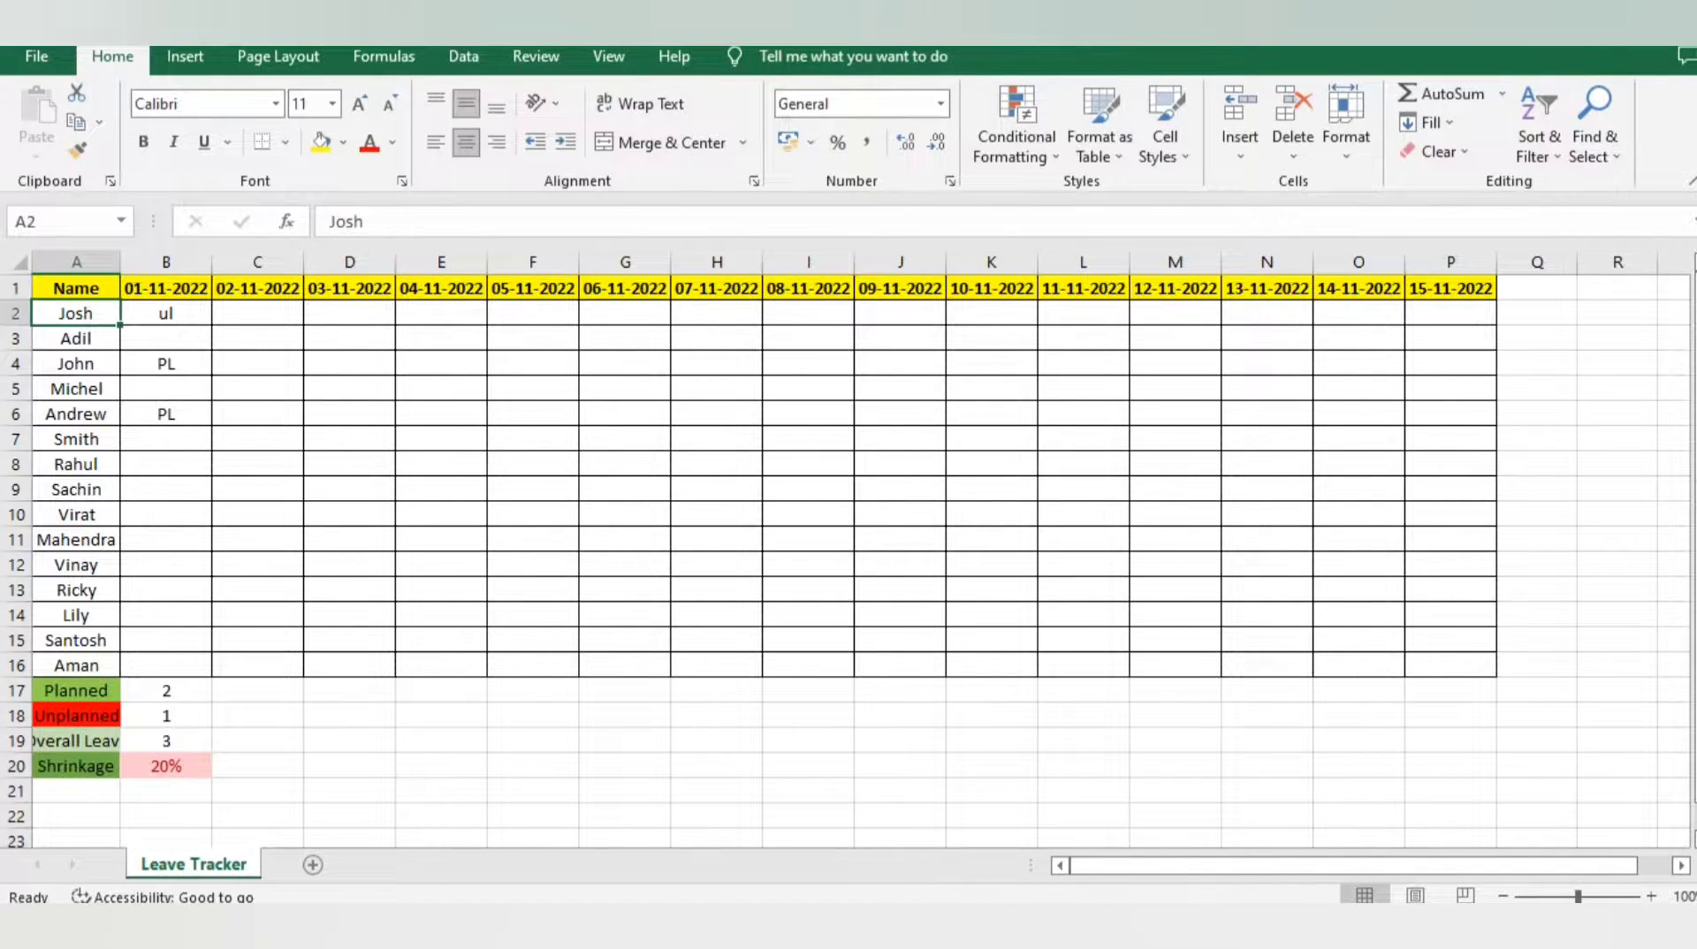
key(Up)
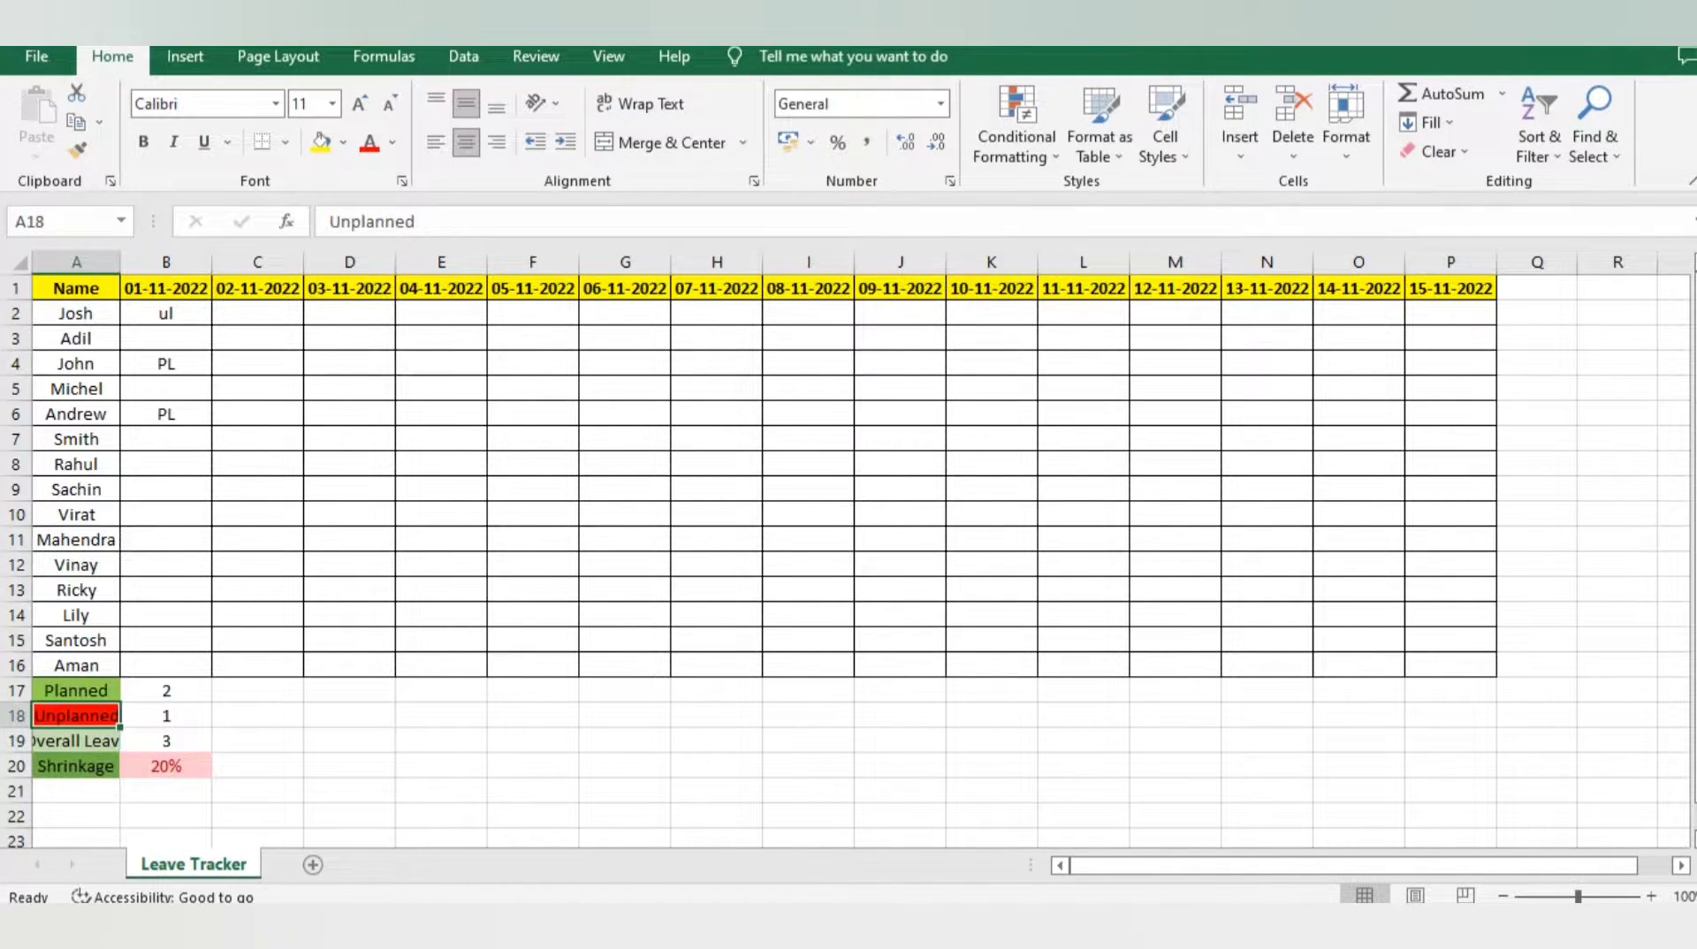
key(Down)
key(Right)
key(Down)
key(Left)
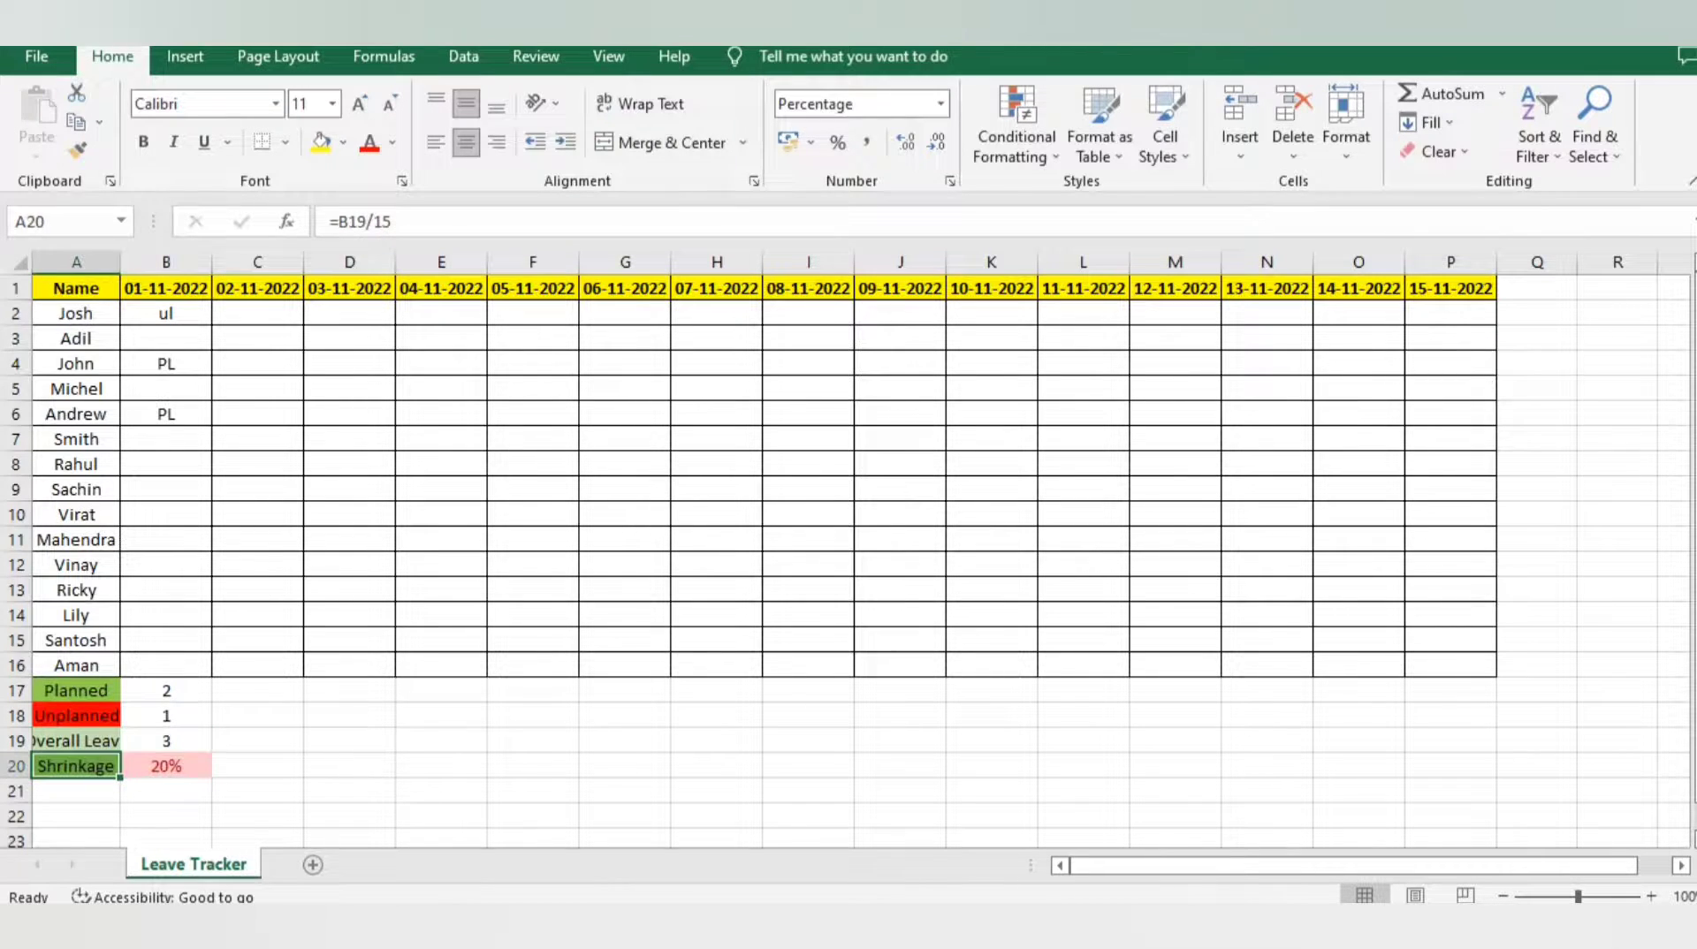
key(Right)
key(Right)
key(Right)
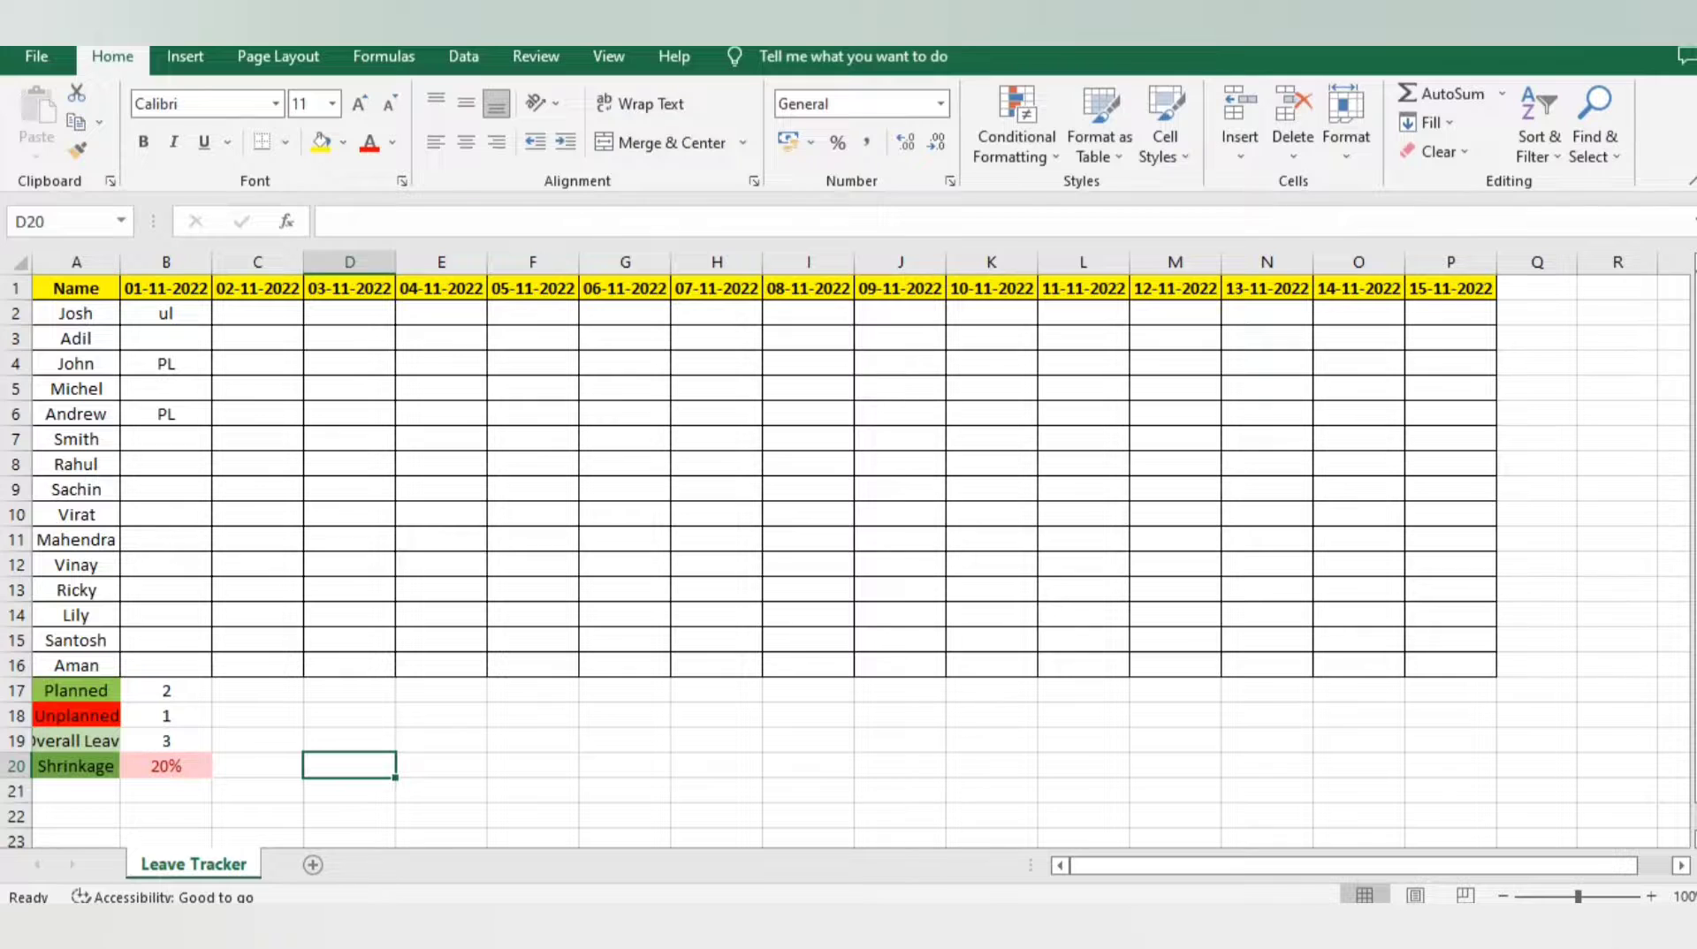
key(Left)
key(Left)
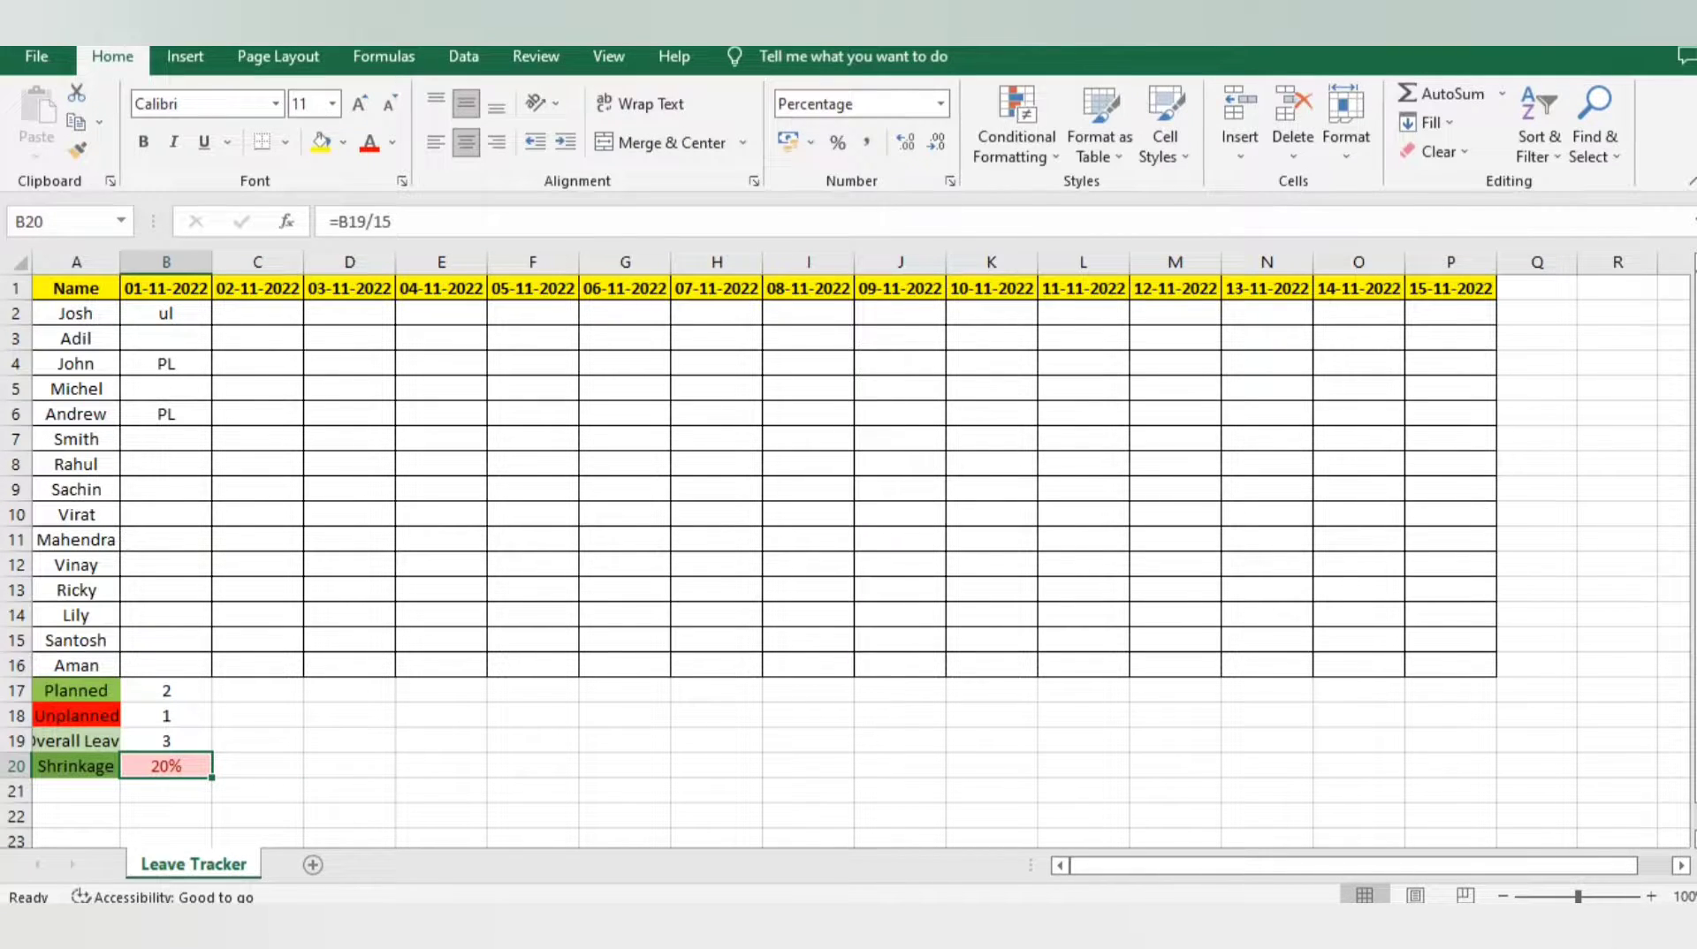
Clear the existing leave entries under 01-11-2022 in cells B2 to B6
key(Up)
key(Up)
key(Up)
key(Up)
key(Up)
key(Up)
key(Up)
key(Up)
key(Up)
key(Up)
key(Up)
key(Up)
key(Up)
key(Up)
key(Up)
key(Up)
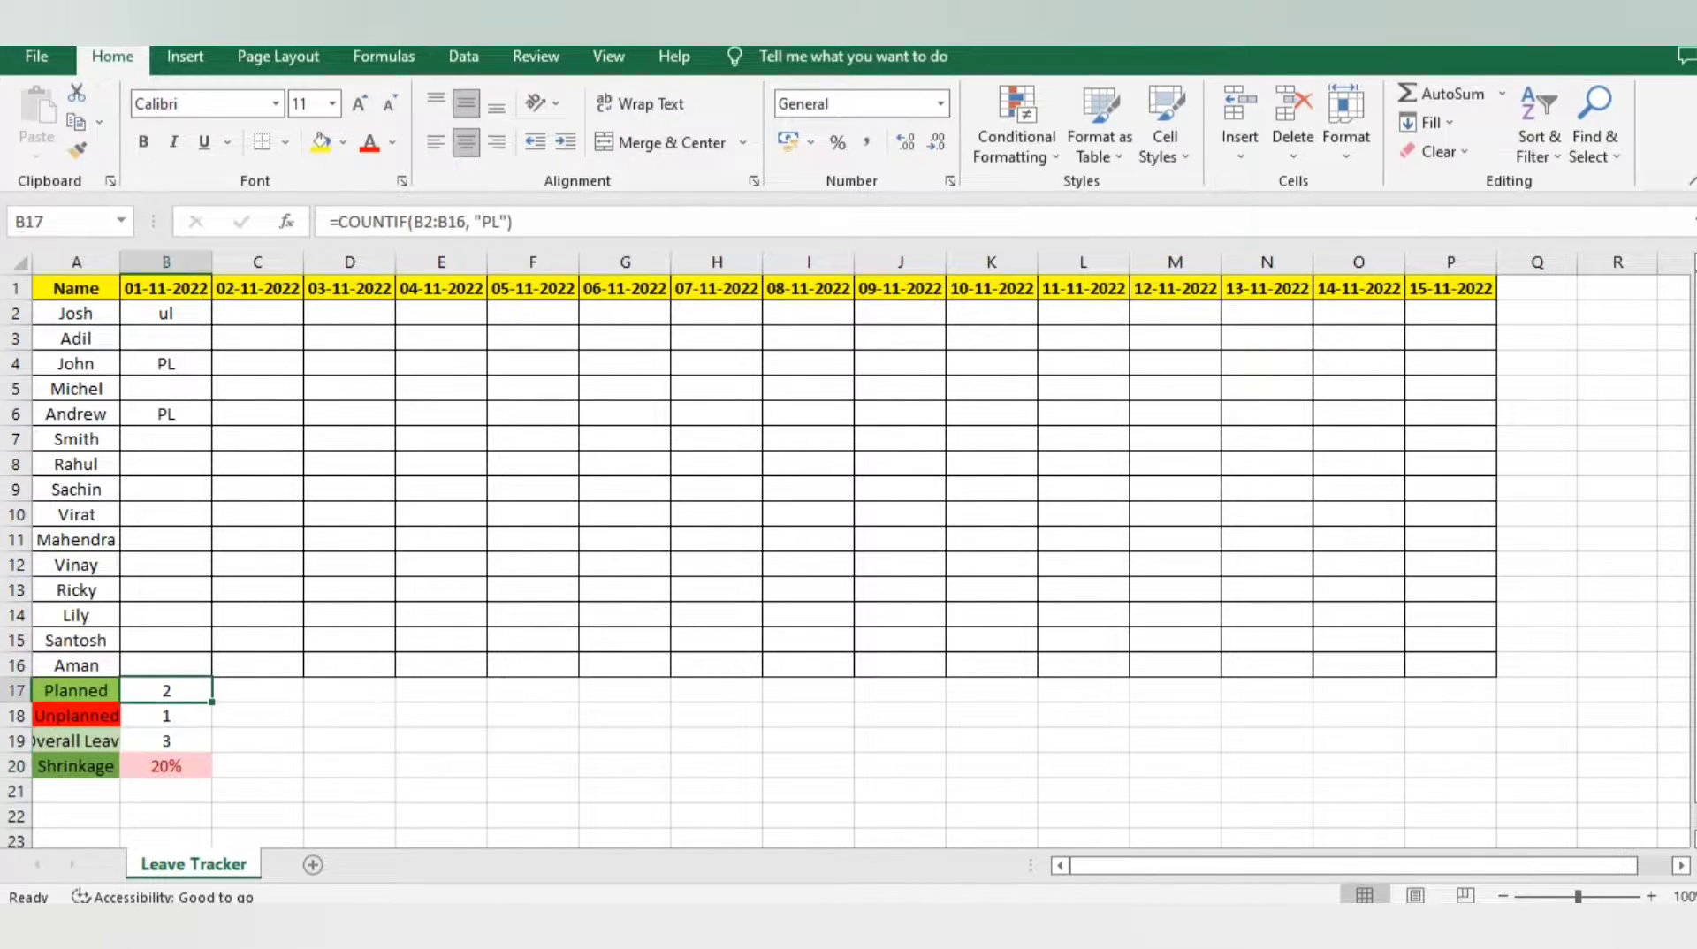
key(Up)
key(Up)
key(Up)
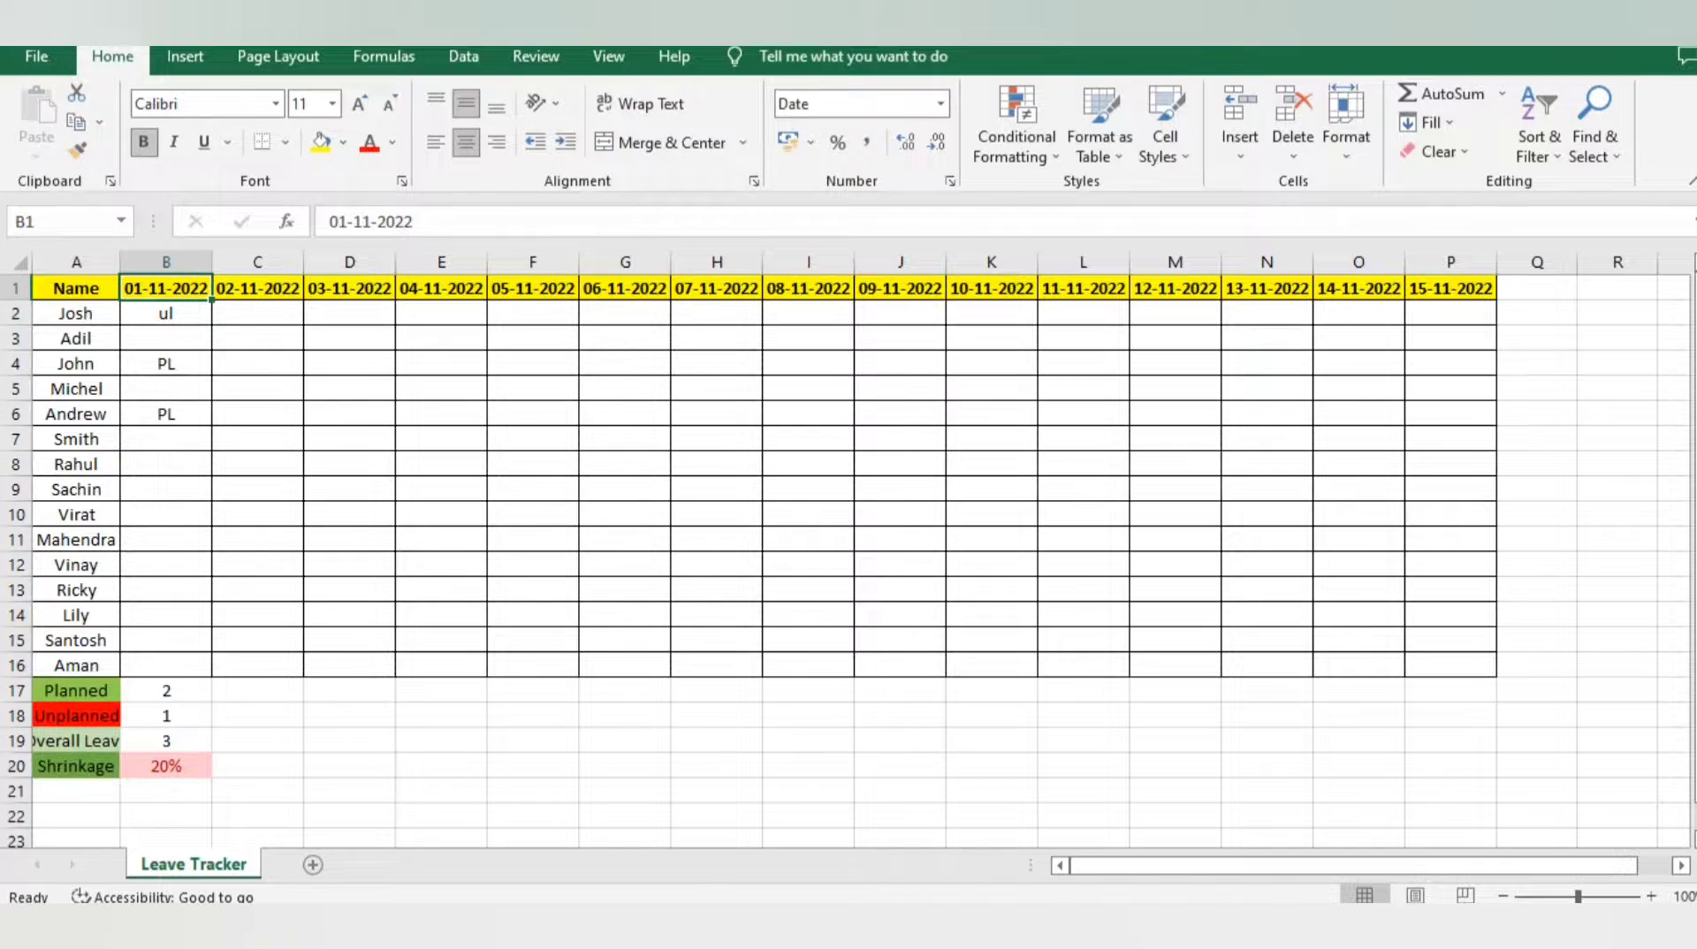
key(Down)
key(shift+Down)
key(shift+Down)
key(shift+Down)
key(shift+Down)
key(BackSpace)
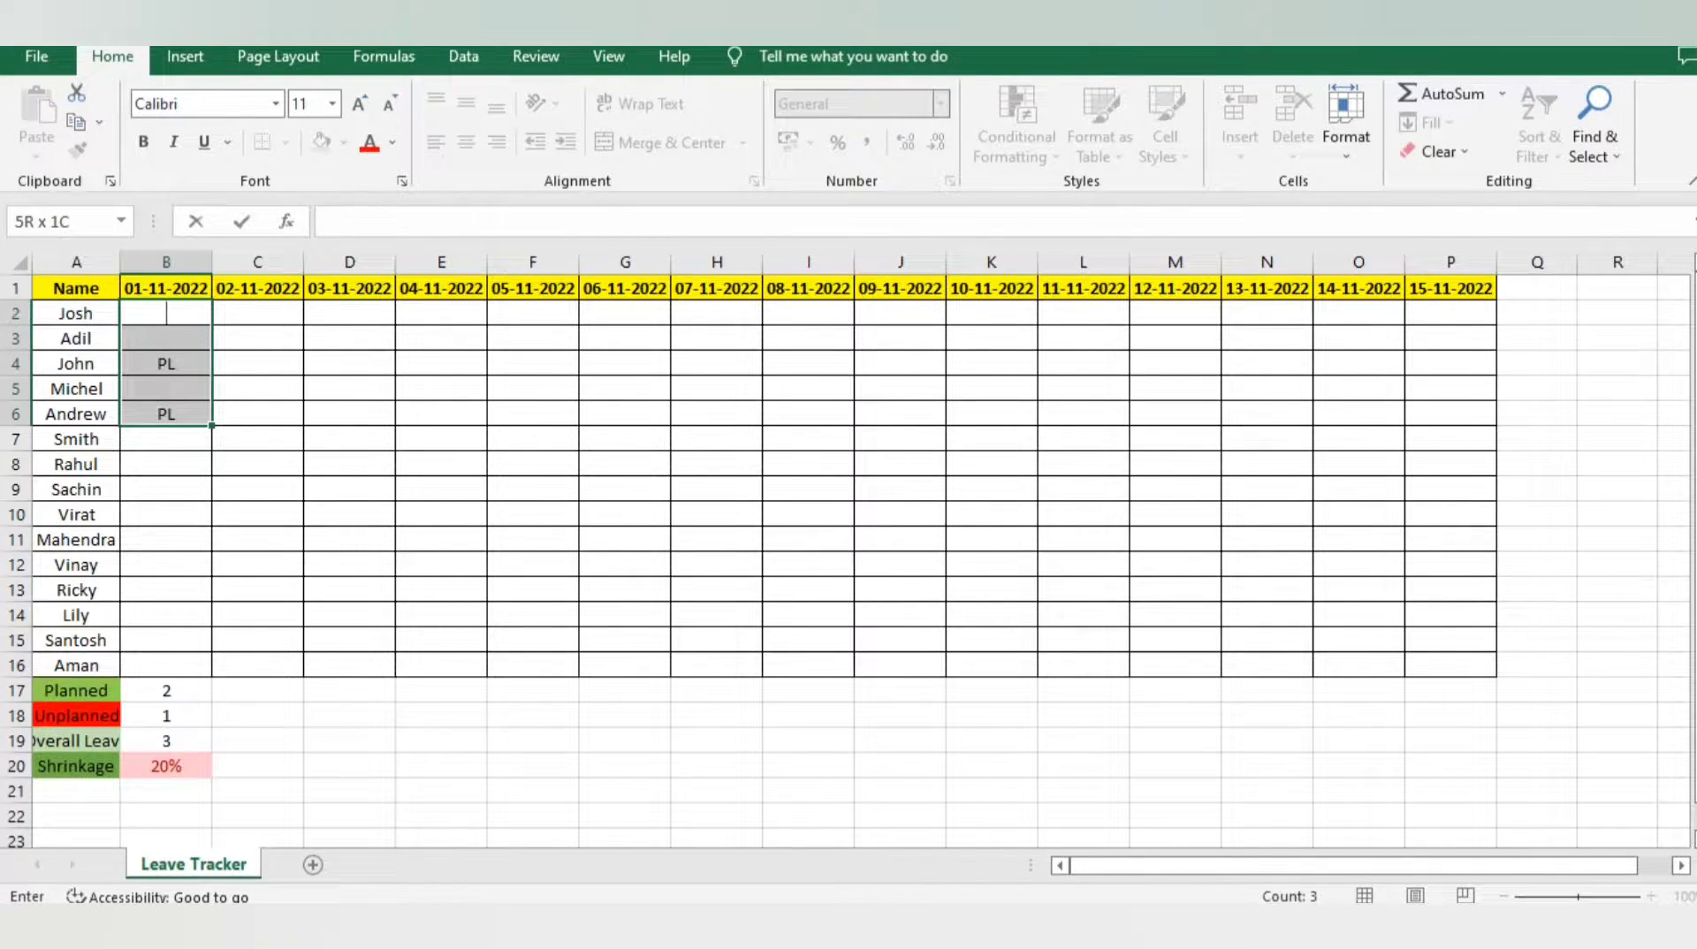
key(Down)
key(Down)
key(shift+Down)
key(shift+Down)
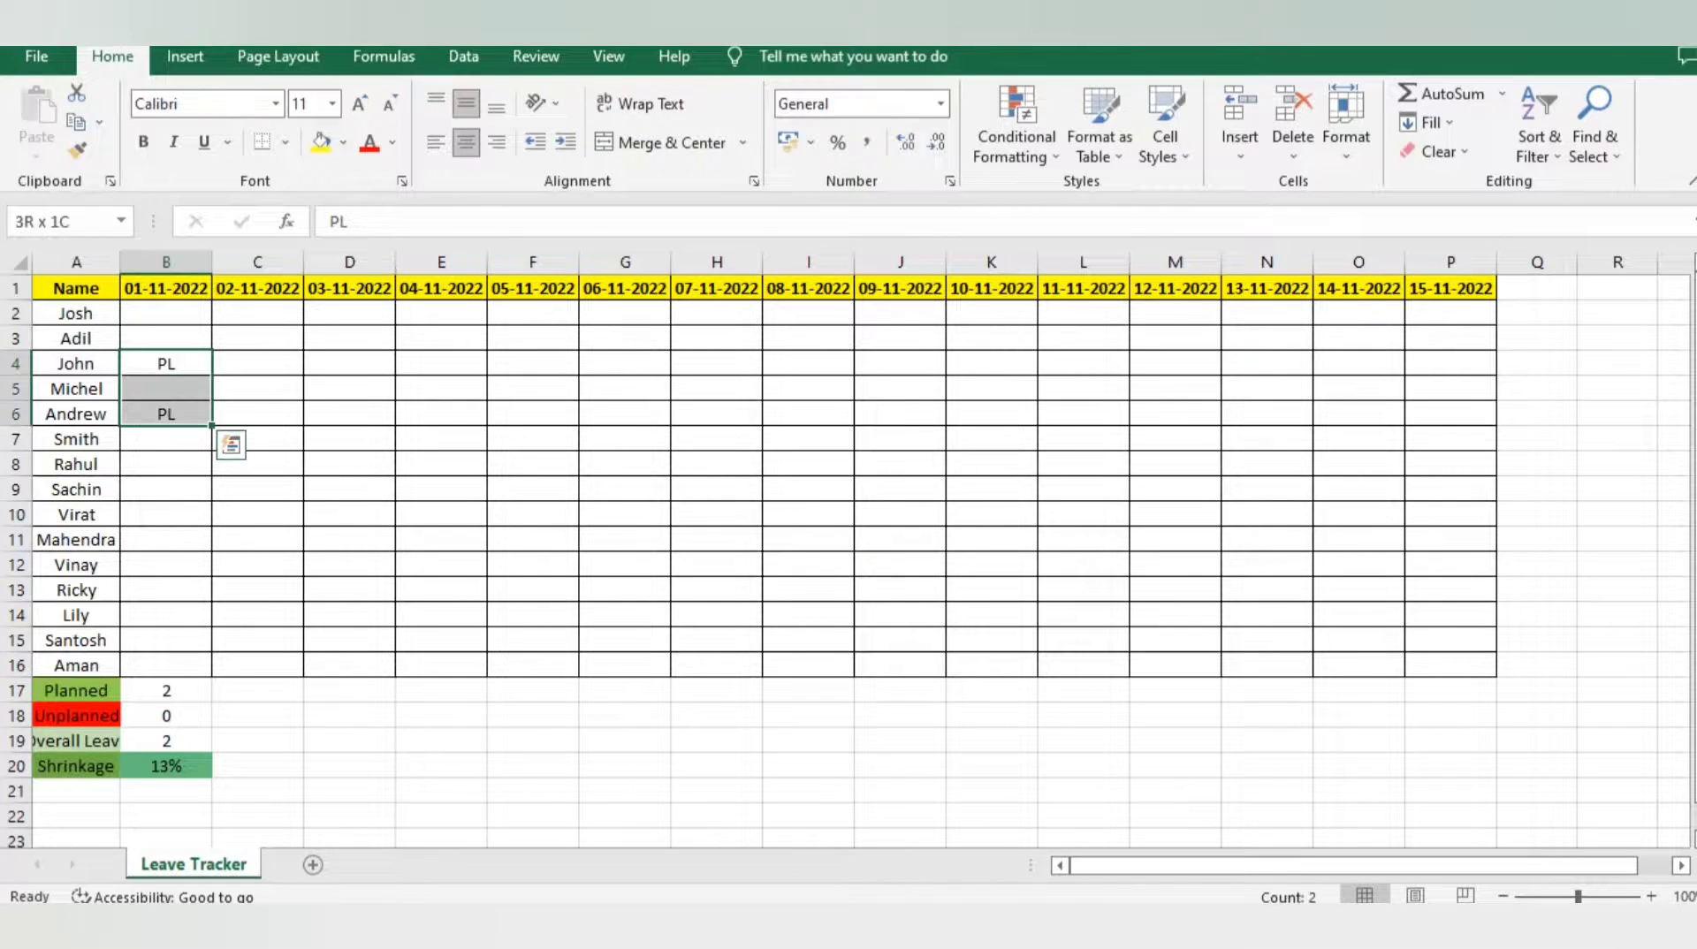
key(Delete)
Enter PL in I2 for 08-11-2022 and copy it to J2 for 09-11-2022
key(Up)
key(Up)
key(Right)
key(Right)
key(Right)
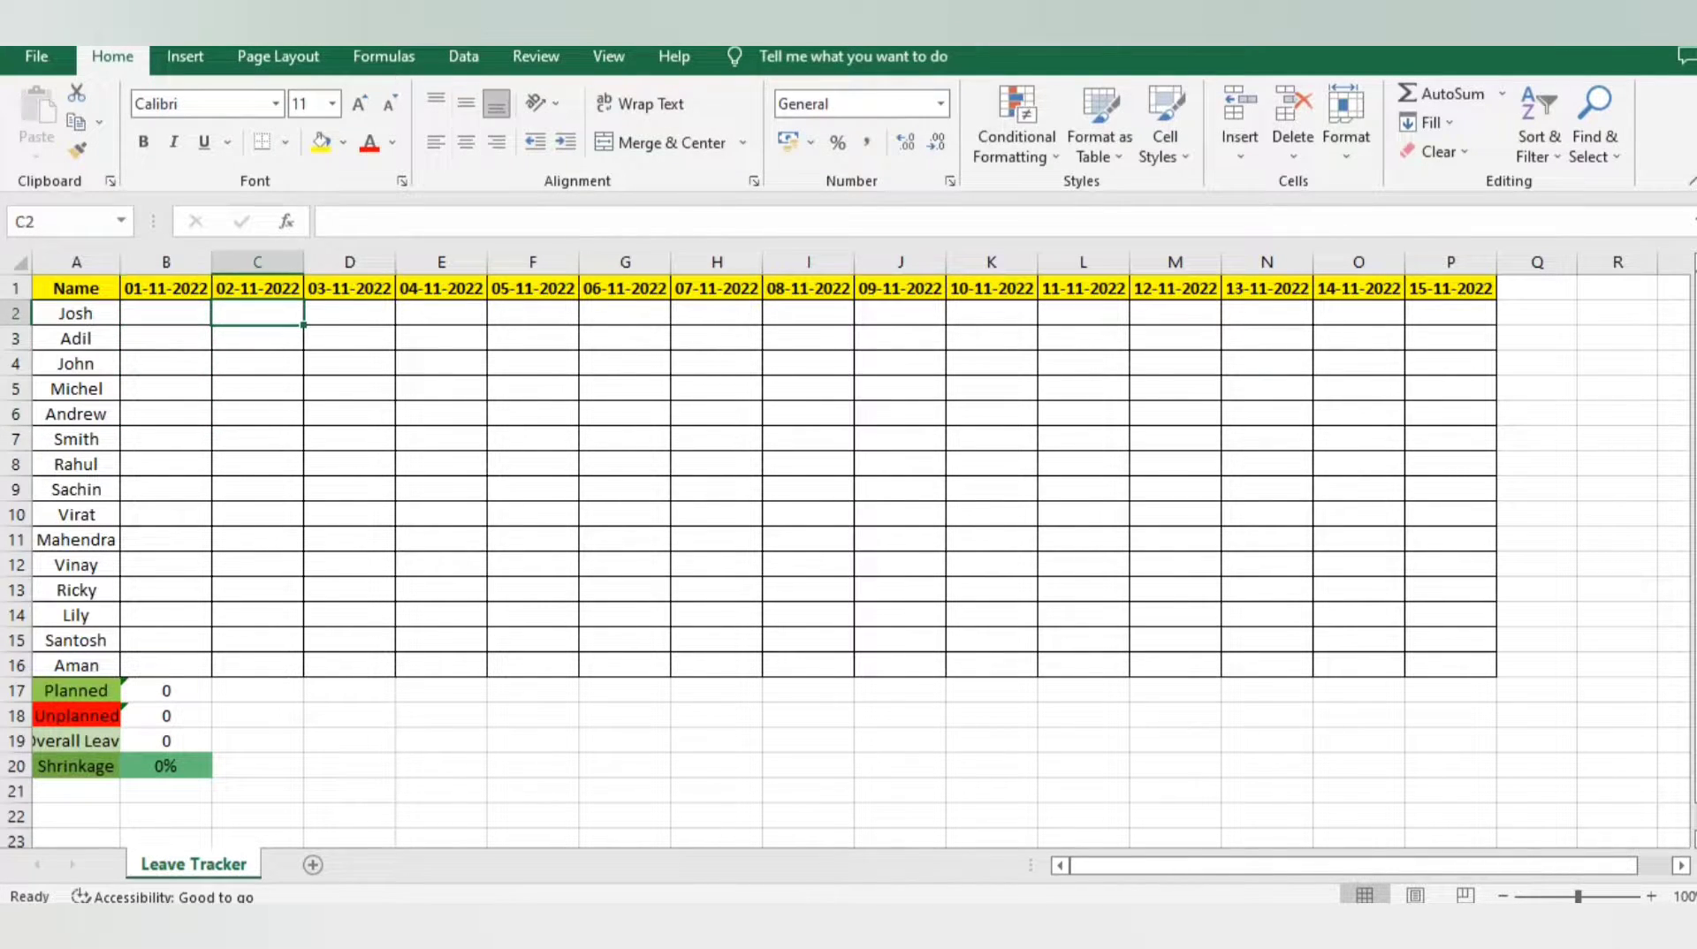
key(Right)
key(Right)
key(Right)
key(Right)
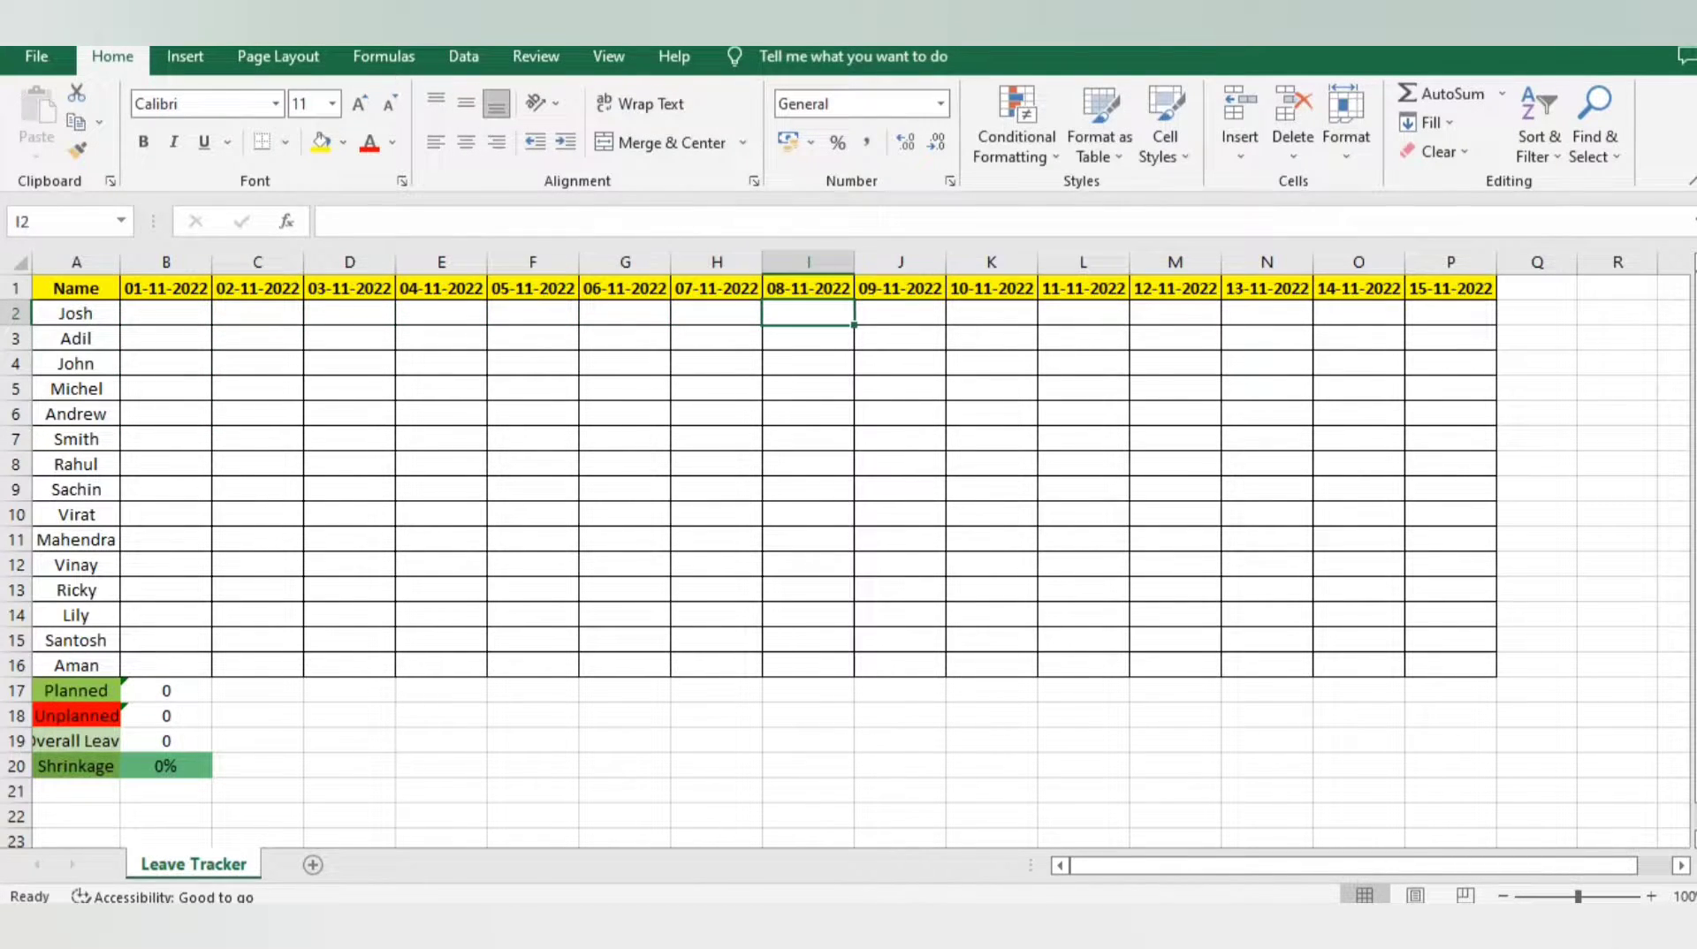
text(PL)
key(ctrl+c)
key(Right)
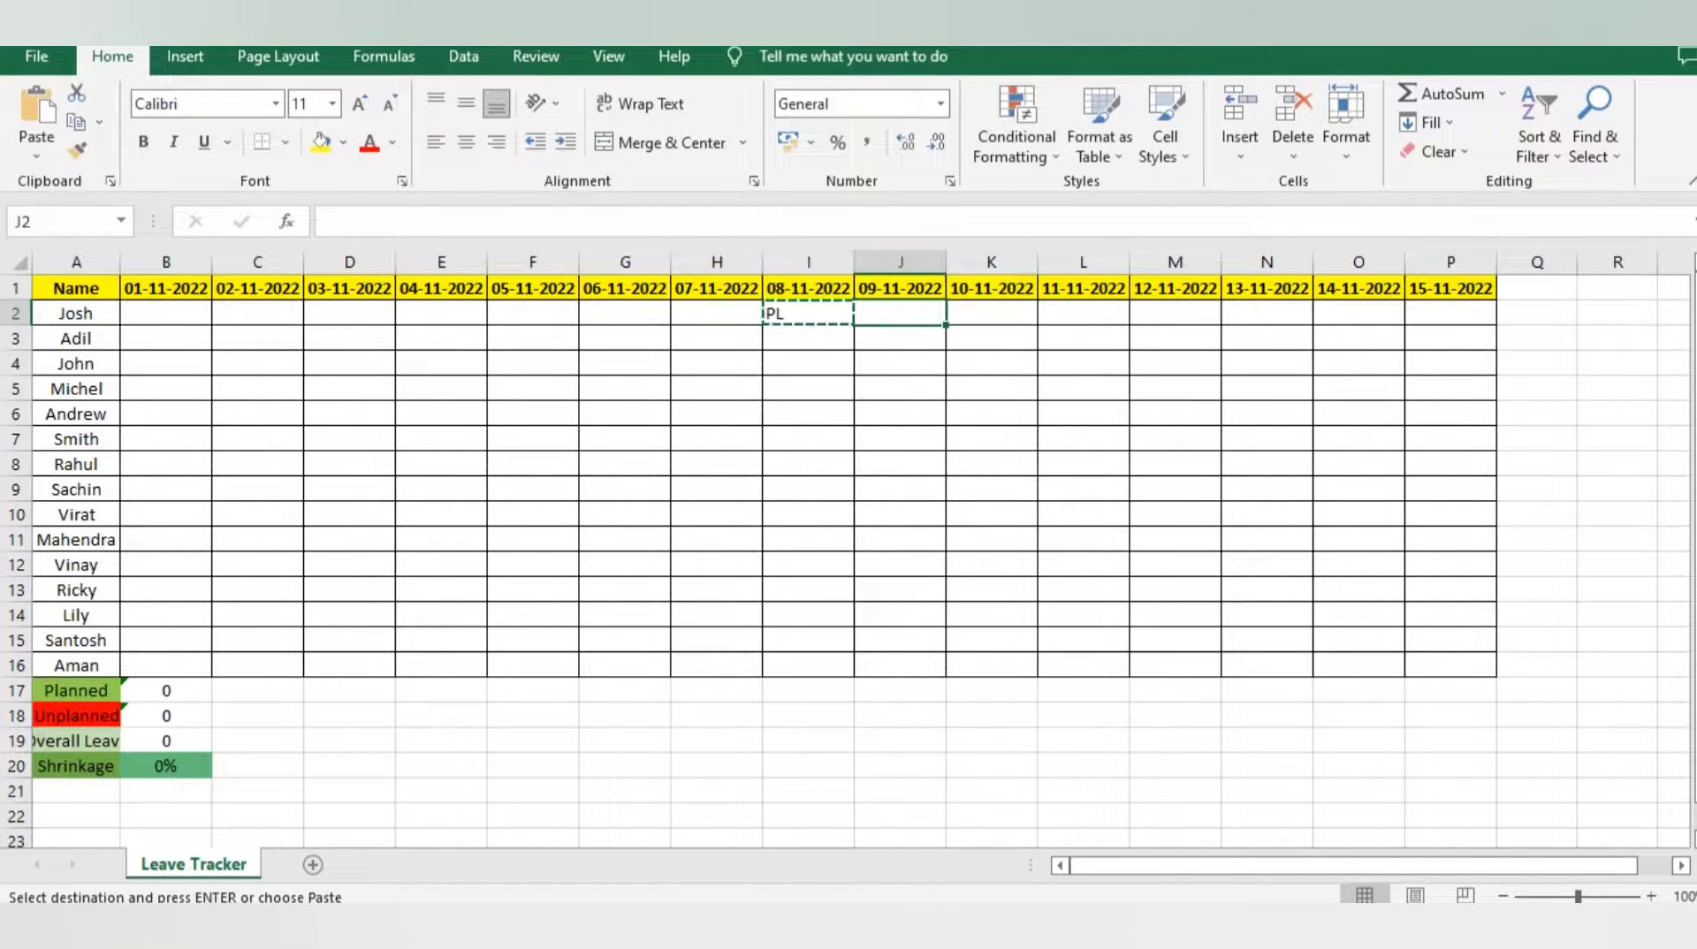
key(ctrl+v)
key(Left)
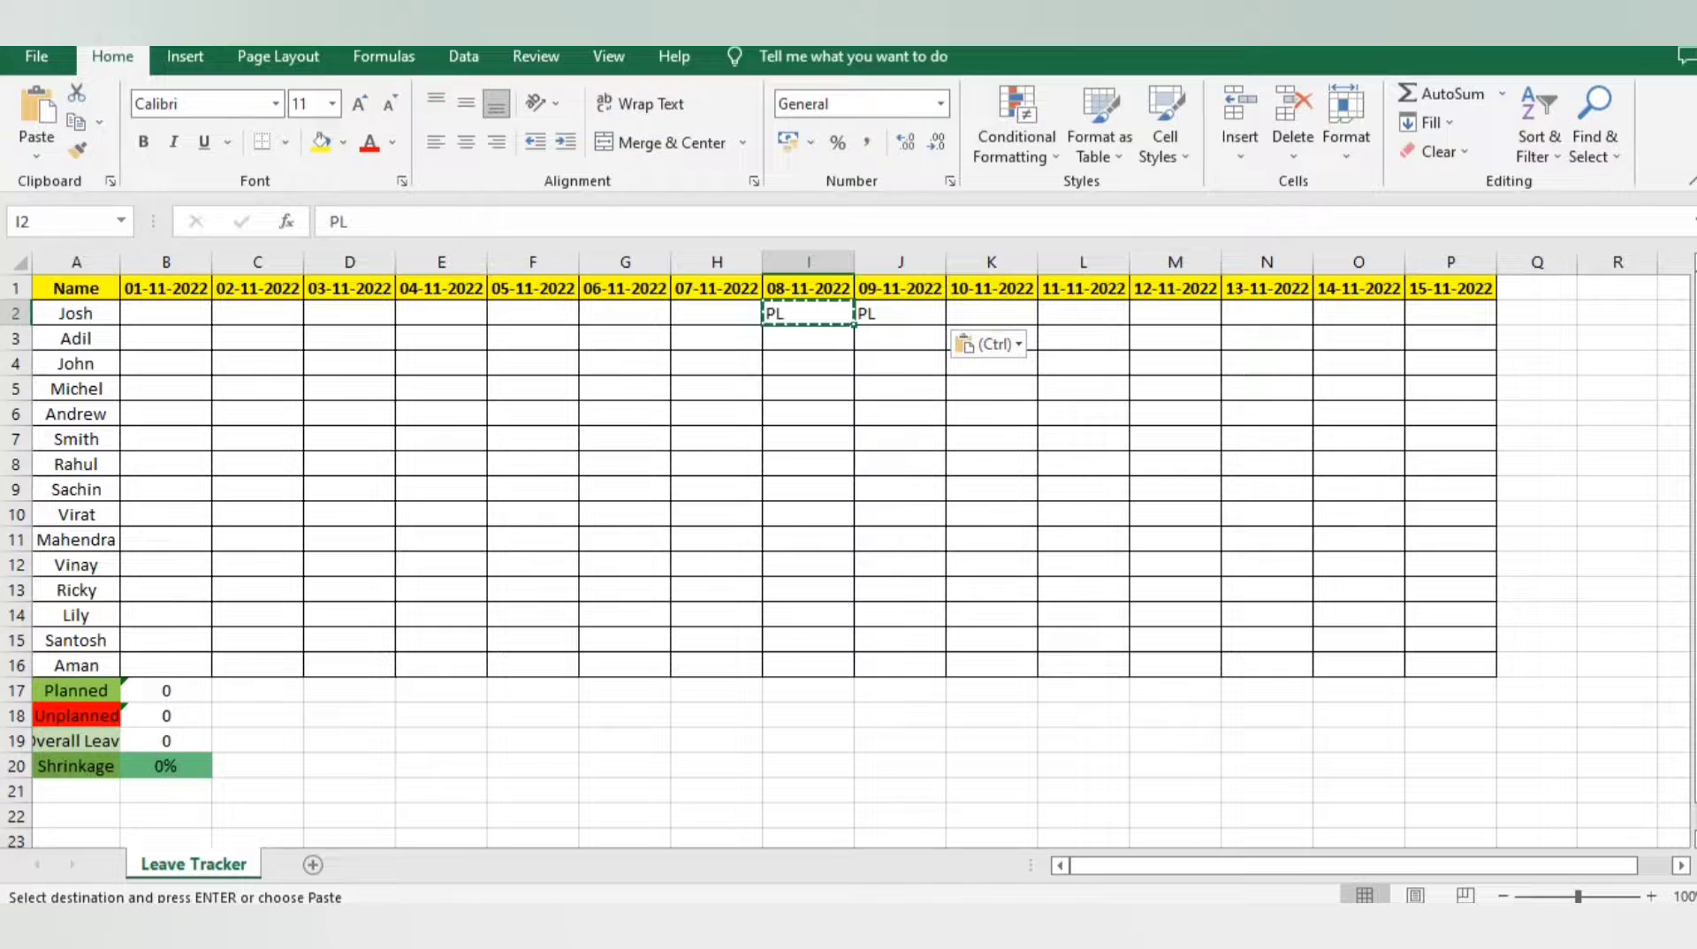
Copy the four summary formulas in B17:B20 across all date columns through P, up to 15-11-2022
drag(166, 692, 166, 716)
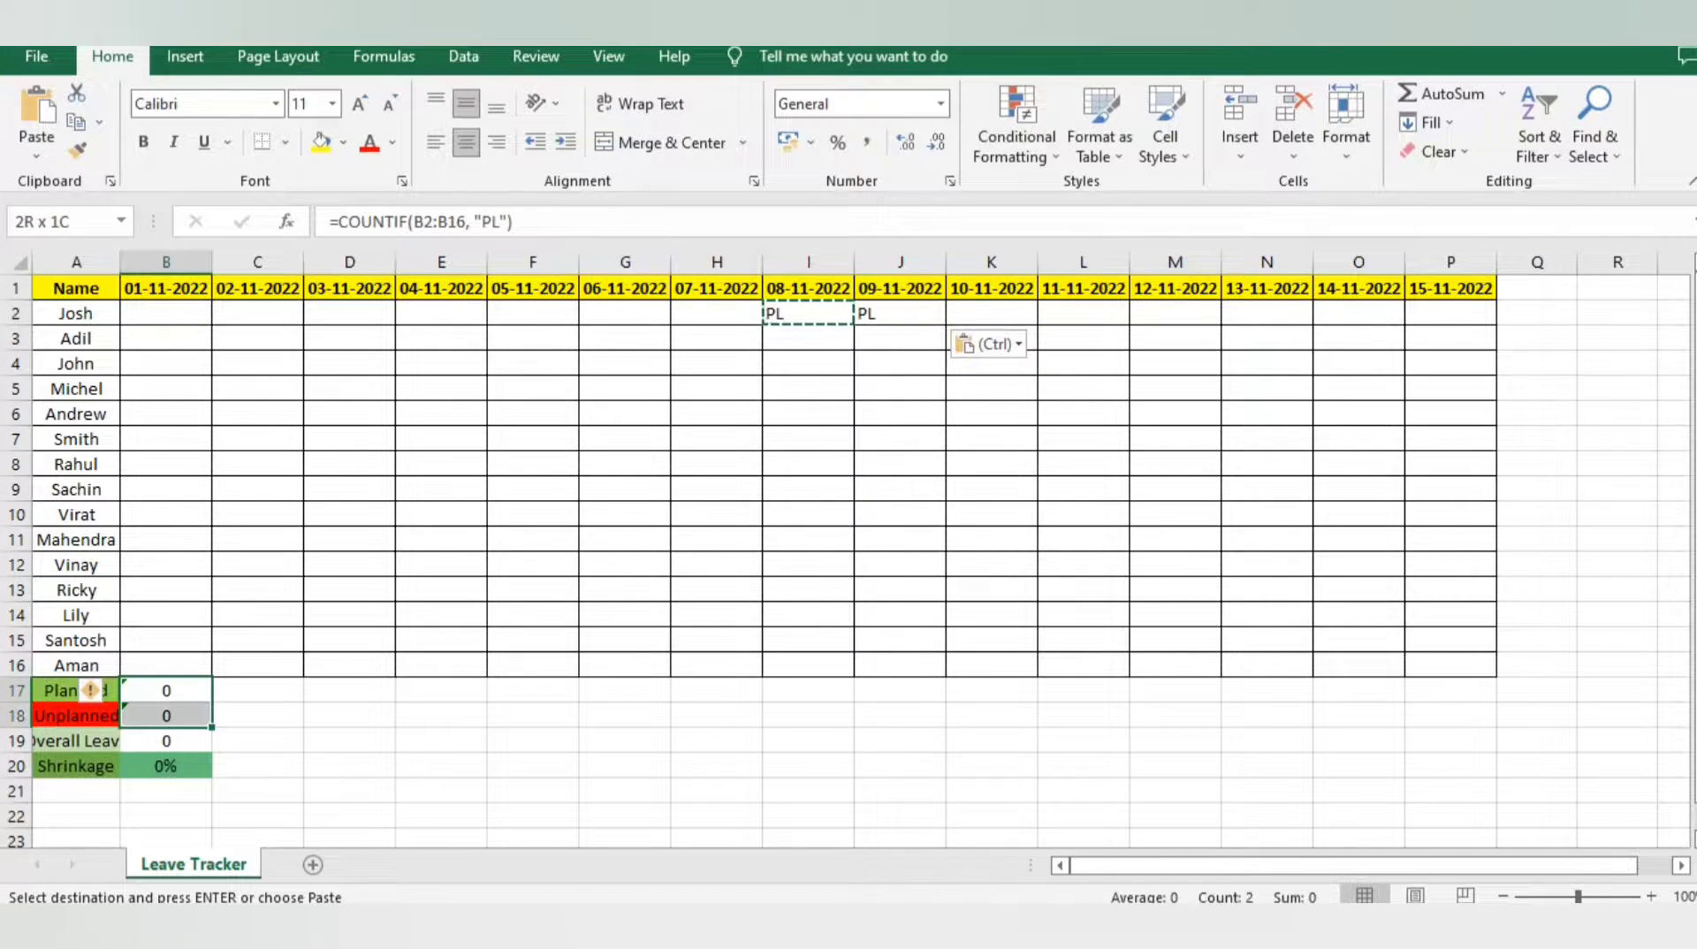
key(shift+Down)
key(shift+Down)
key(shift+Right)
key(shift+Right)
key(shift+Right)
key(shift+Right)
key(shift+Right)
key(shift+Right)
key(shift+Right)
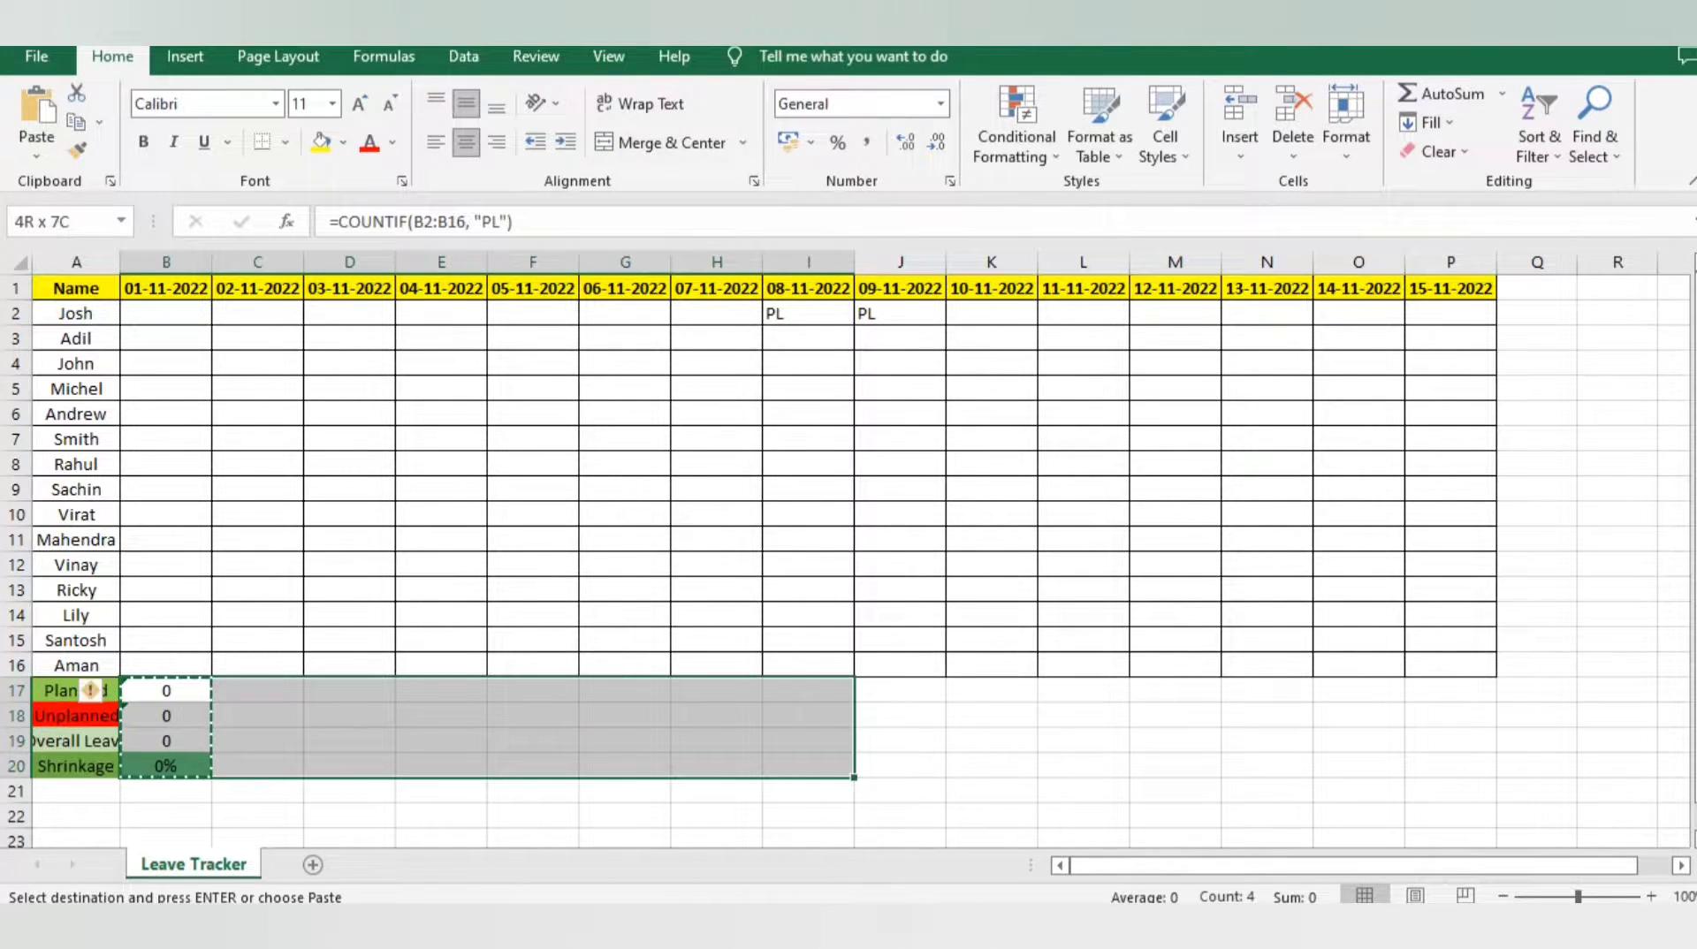
key(shift+Right)
key(shift+Right)
key(shift+Right)
key(shift+Right)
key(shift+Right)
key(shift+Right)
key(shift+Right)
key(shift+Right)
key(shift+Right)
key(shift+Right)
key(shift+Right)
key(shift+Right)
key(shift+Right)
key(shift+Right)
key(shift+Left)
key(shift+Left)
key(shift+Left)
key(shift+Left)
key(shift+Left)
key(shift+Left)
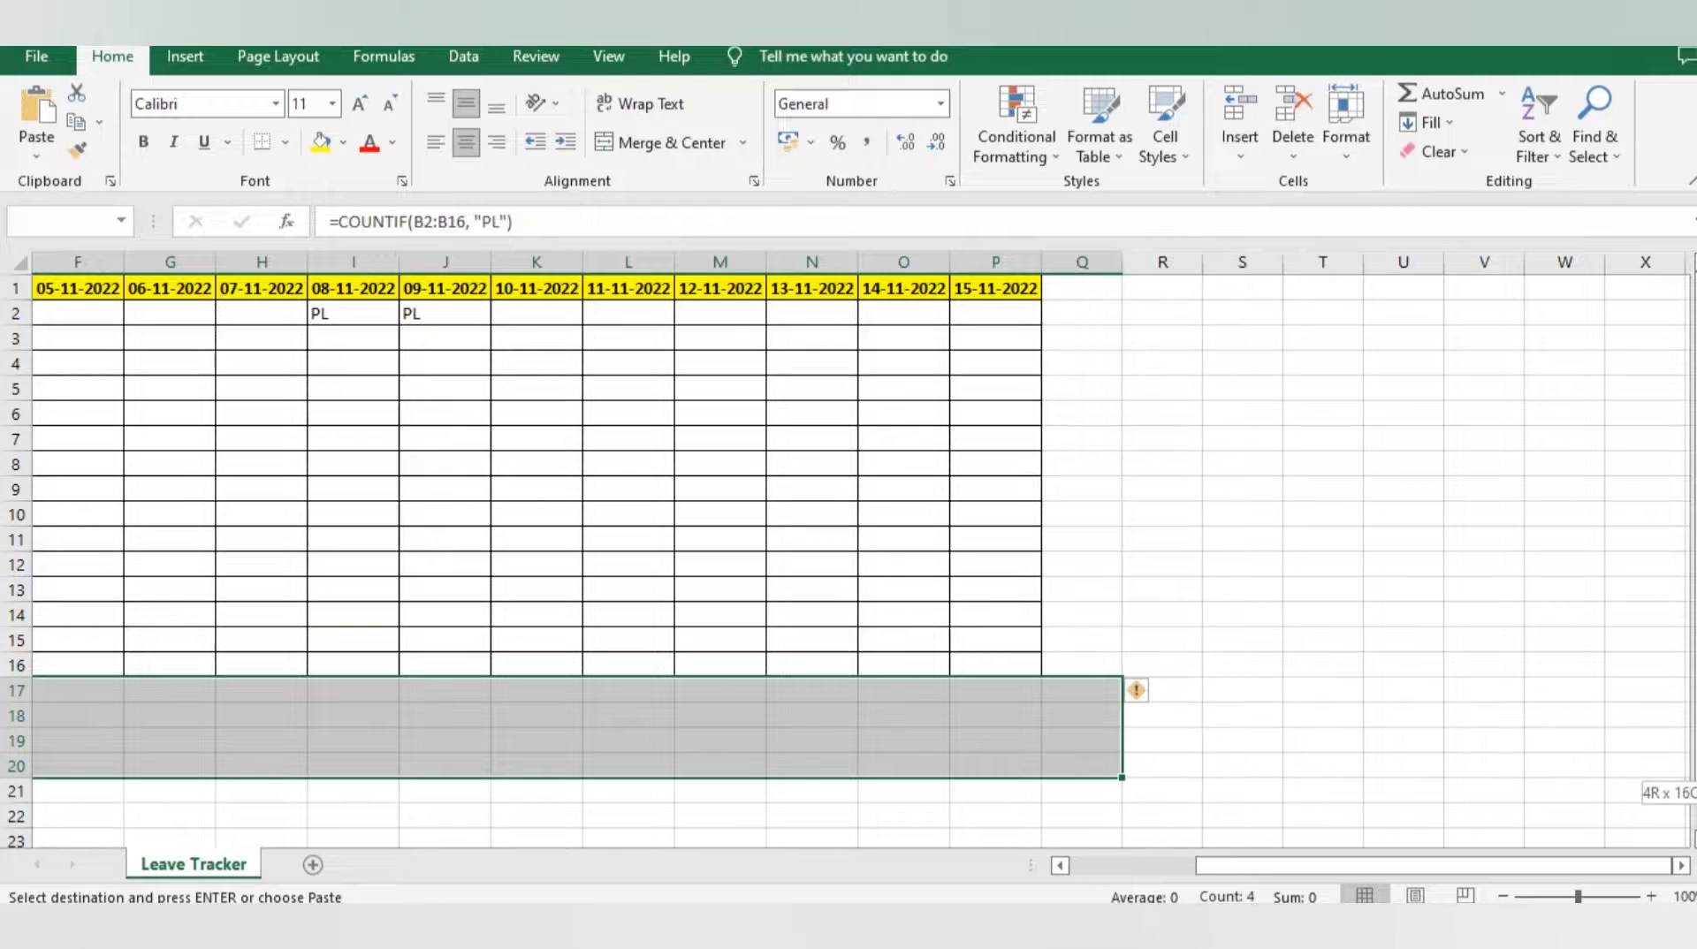
drag(1635, 778, 995, 766)
key(ctrl+v)
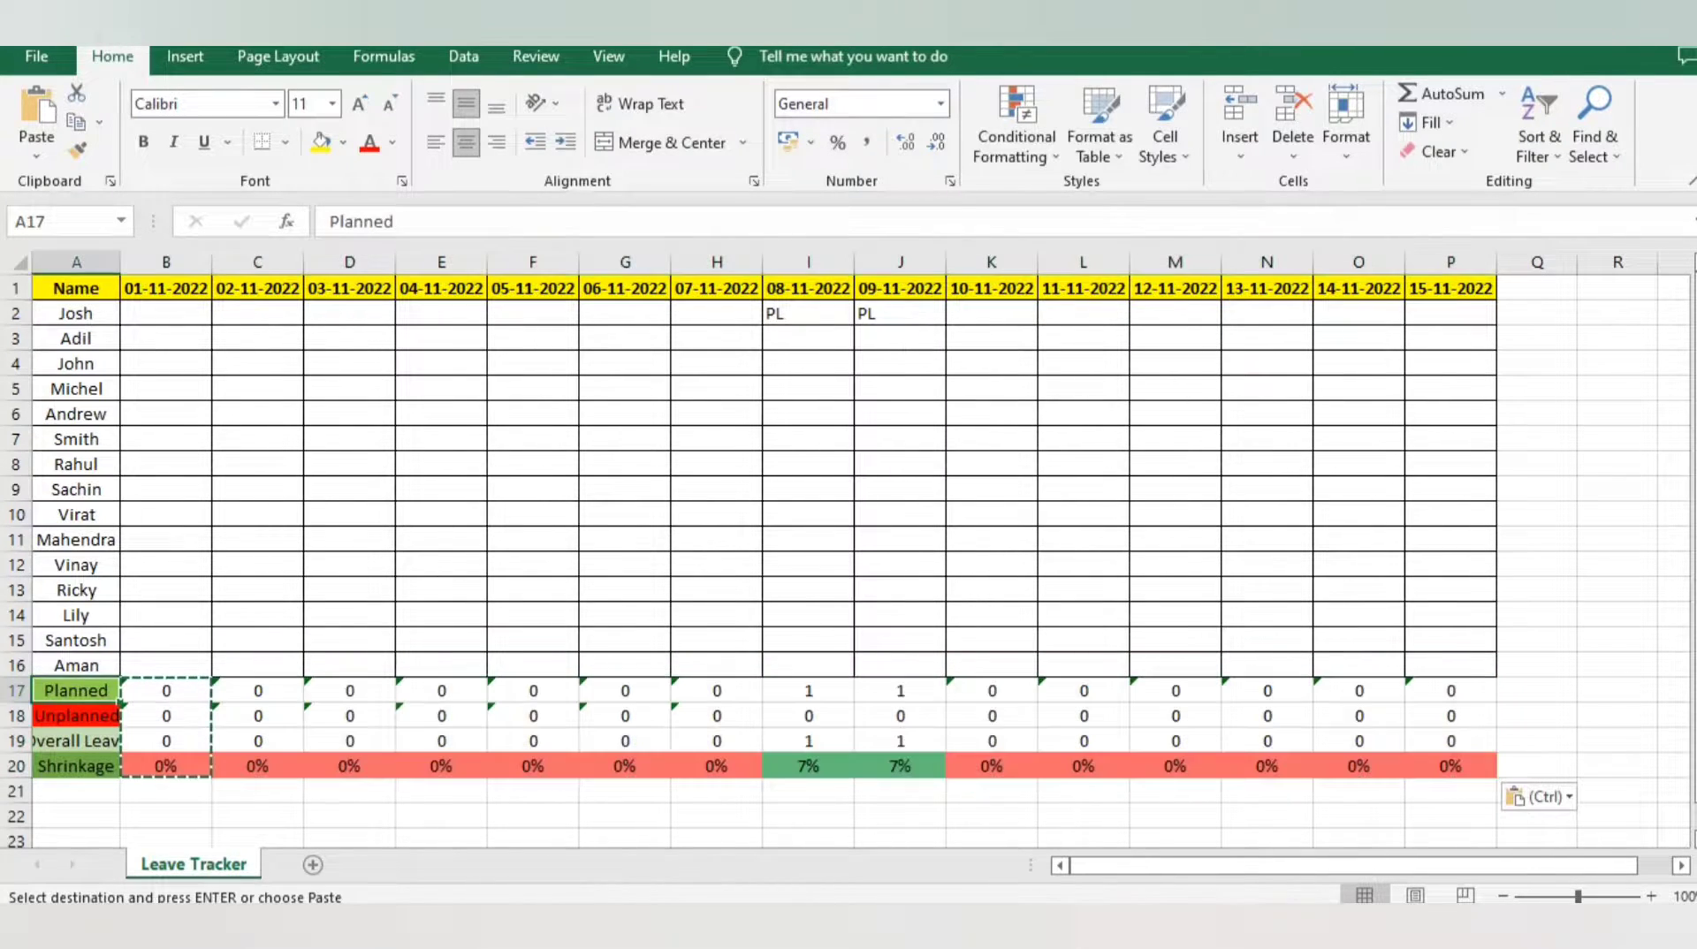
Check the Planned and Unplanned COUNTIF formulas for 08-11-2022 against the PL entries in row 2
click(808, 716)
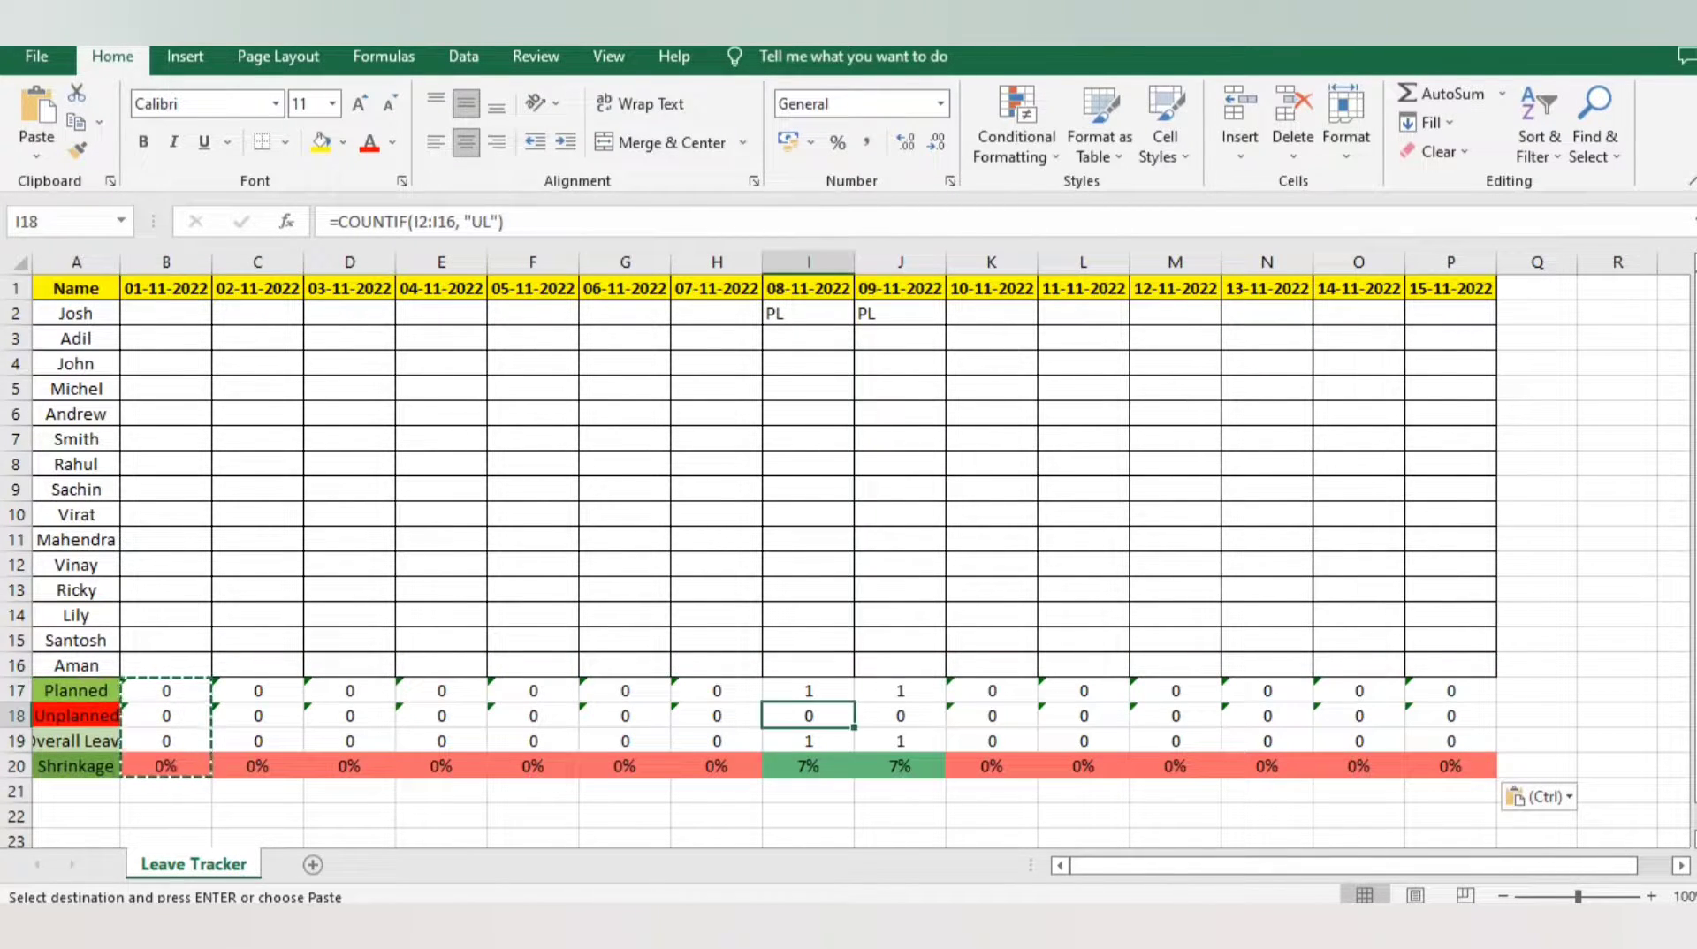
key(Up)
key(Up)
key(ctrl+Up)
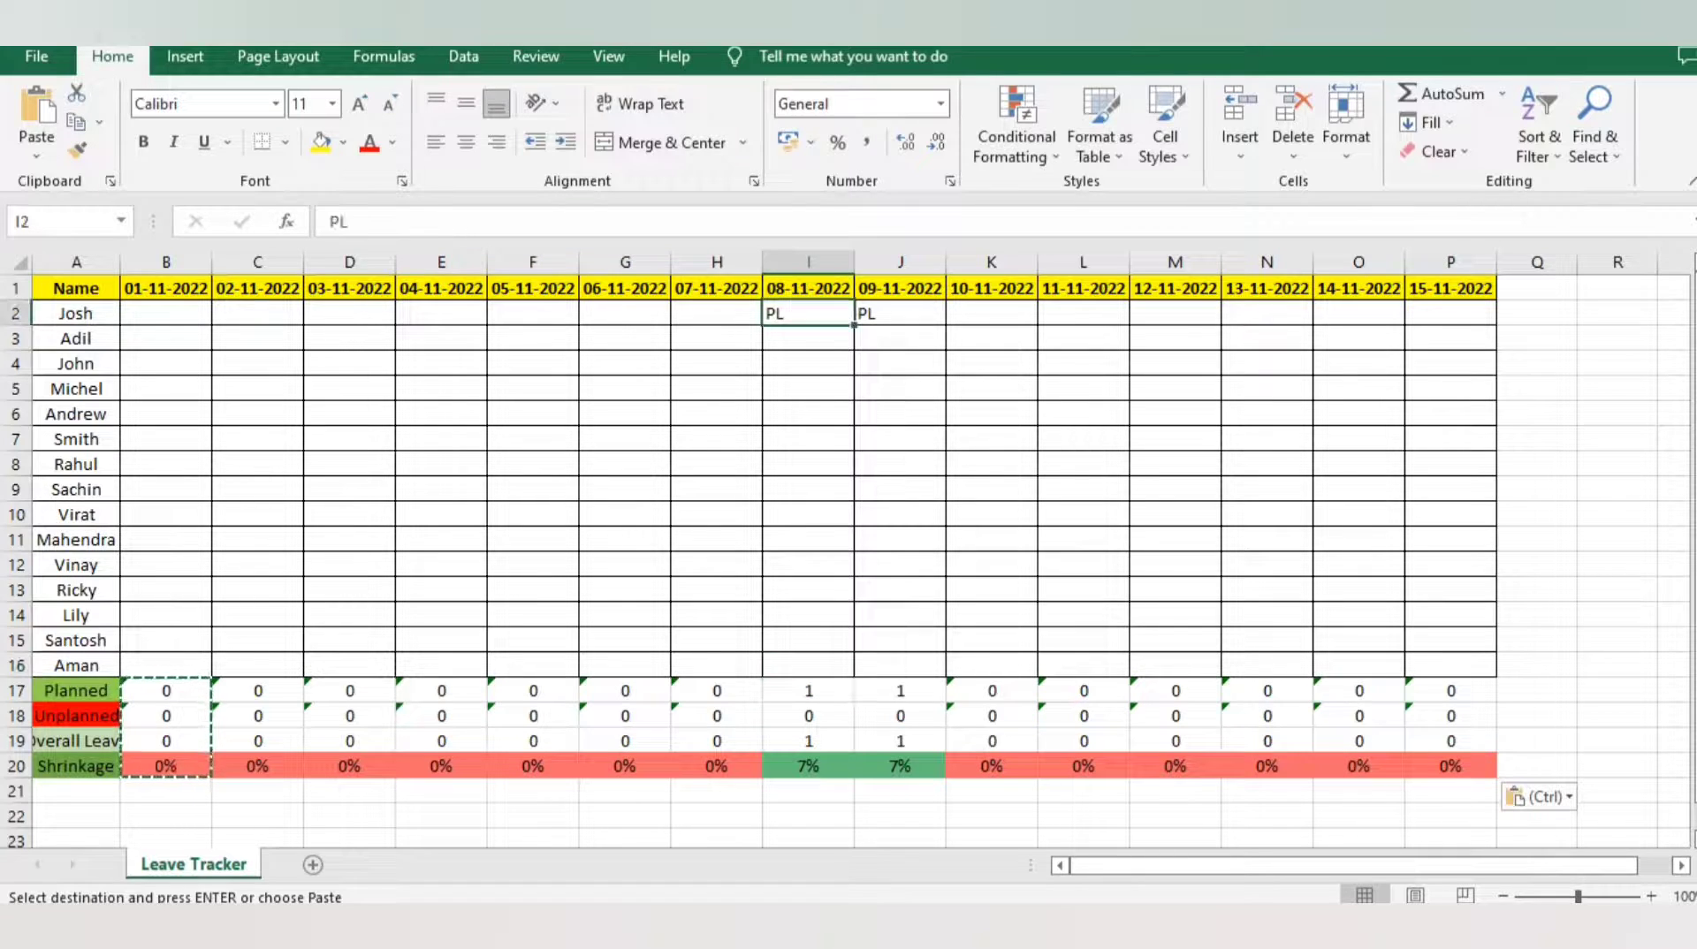
key(Down)
key(Up)
key(shift+Right)
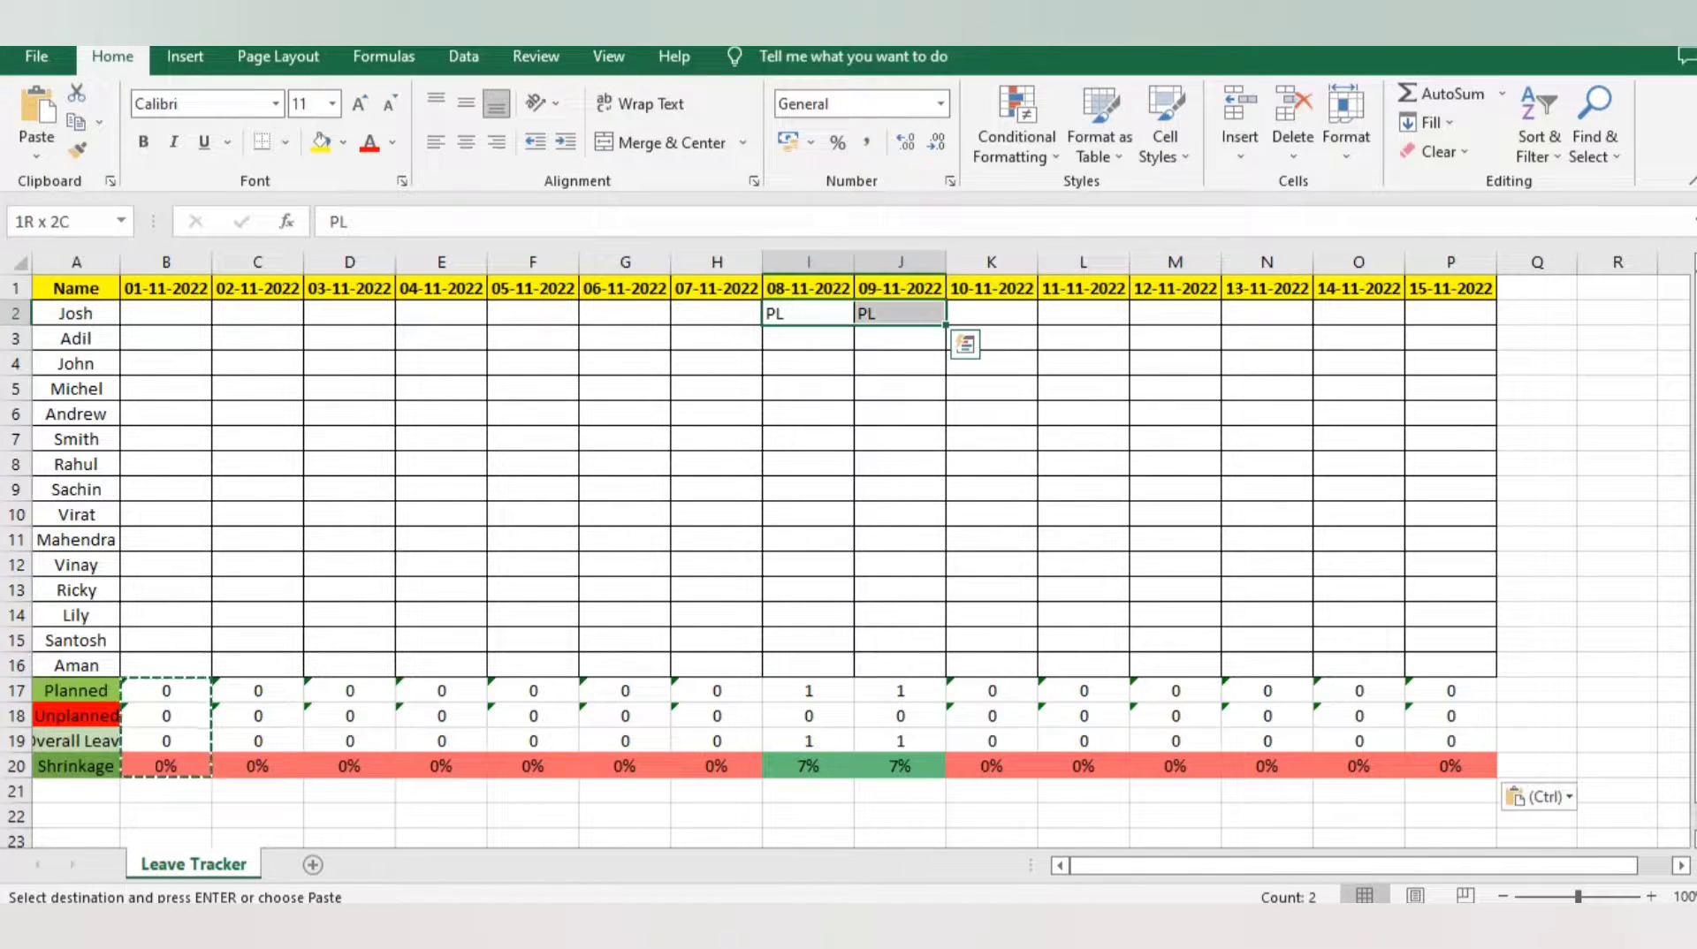
key(ctrl+Down)
key(Down)
key(Down)
key(Up)
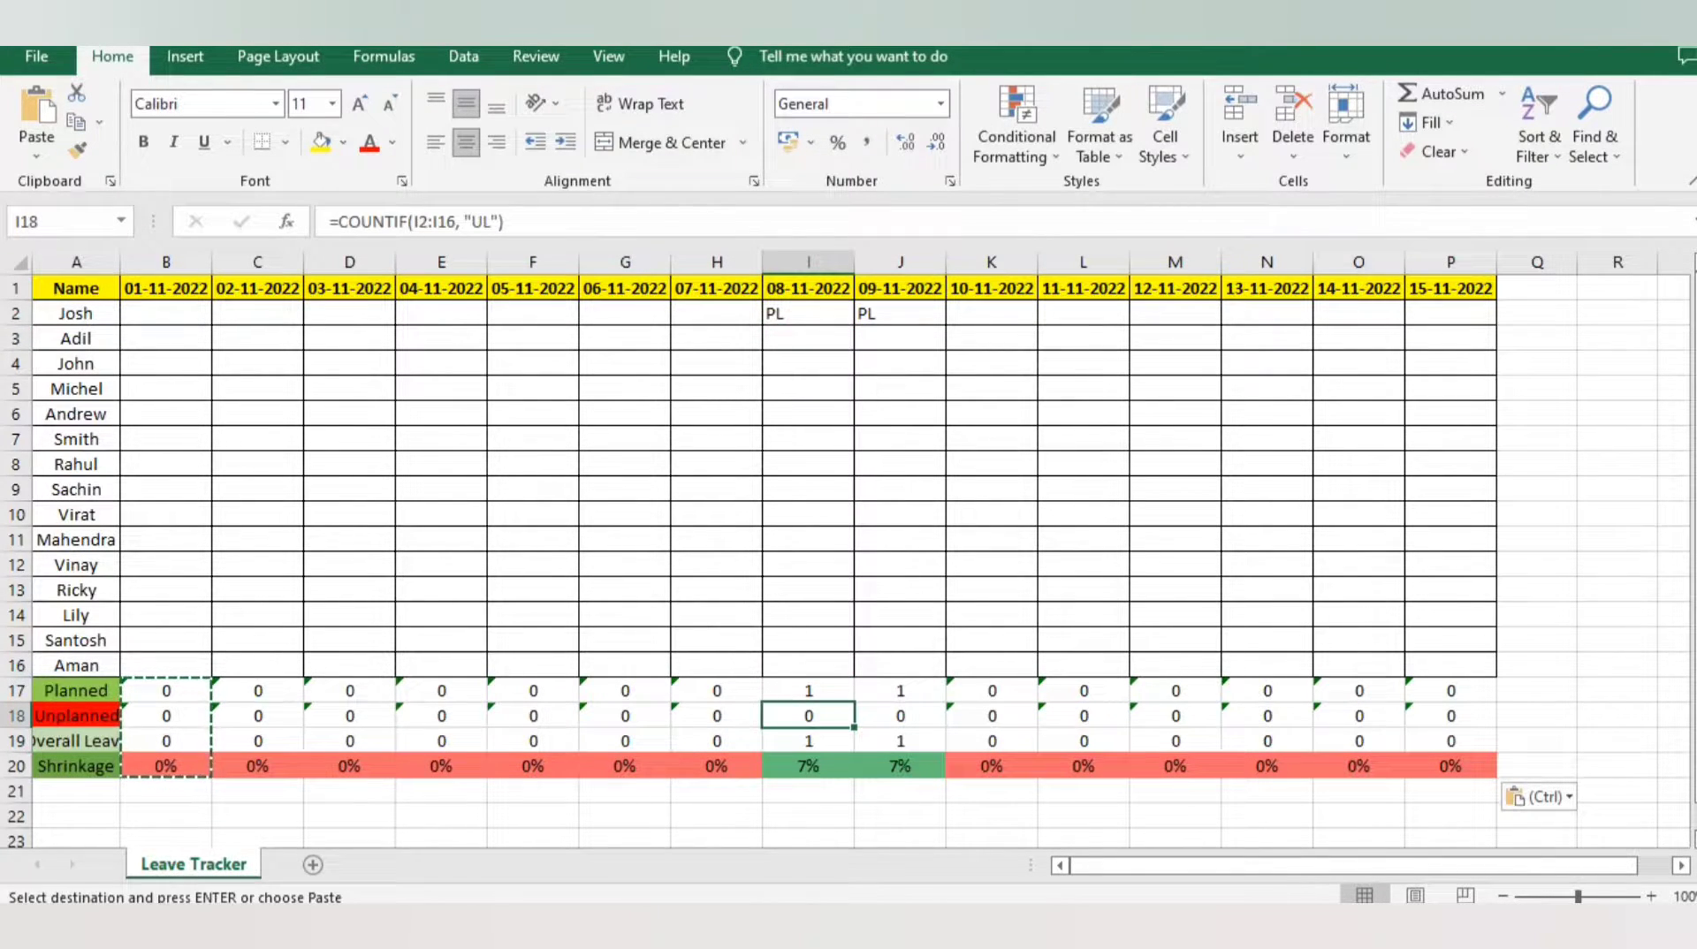
key(Up)
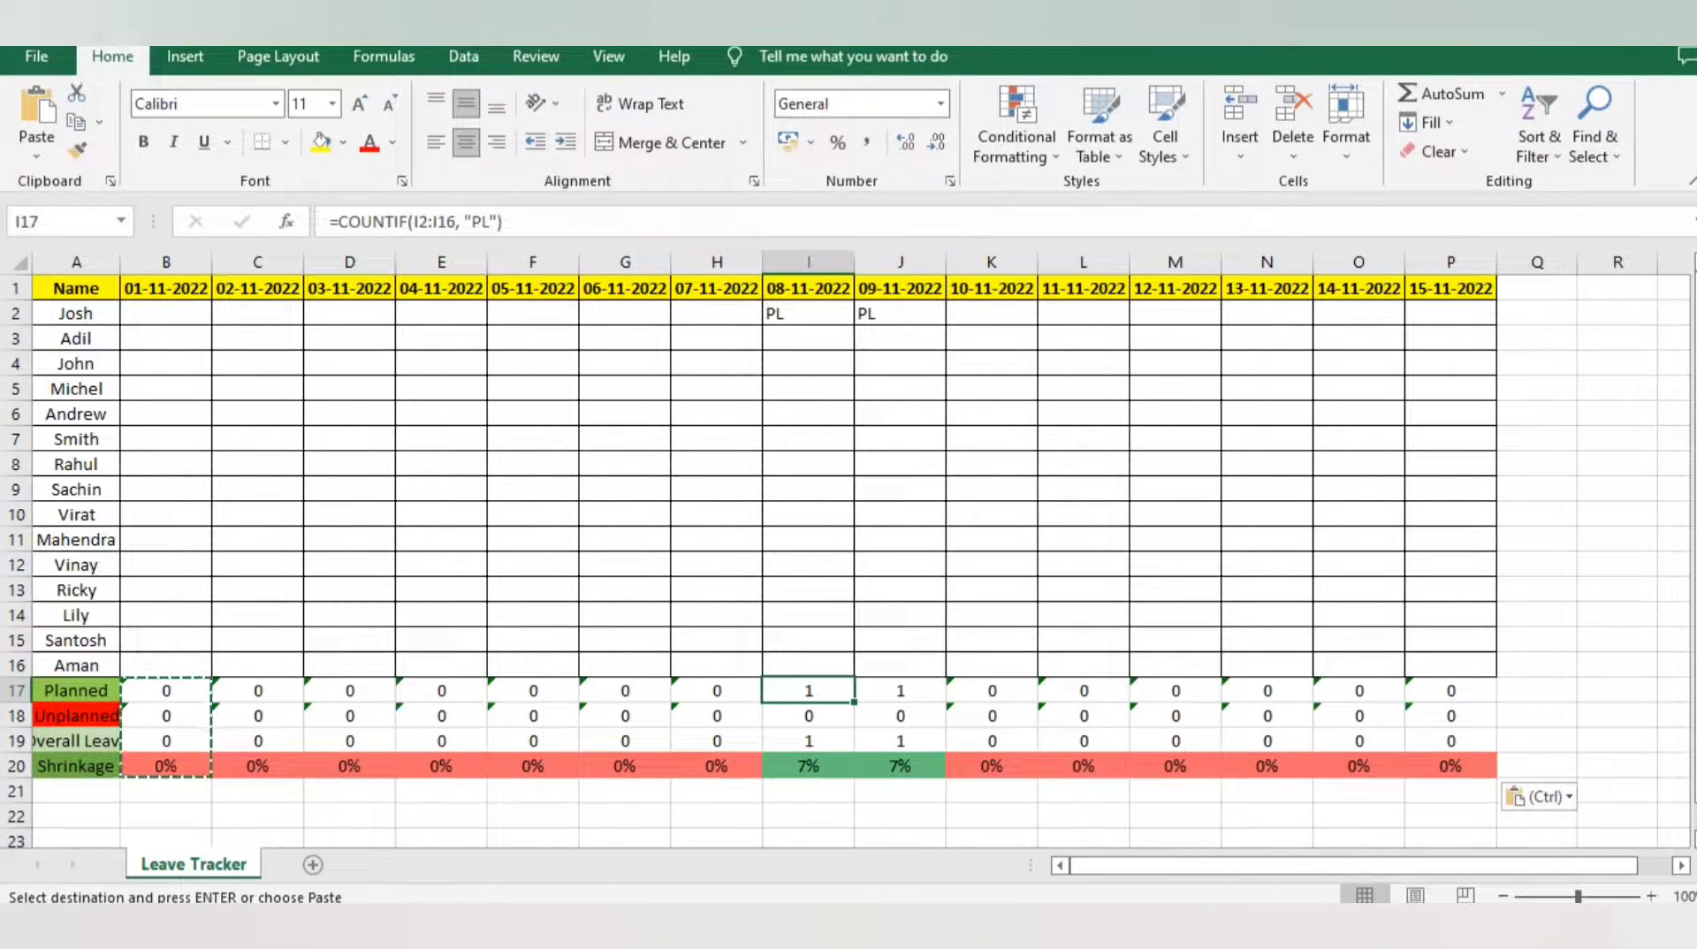
Enter PL in I4 as another planned leave for 08-11-2022
key(ctrl+Up)
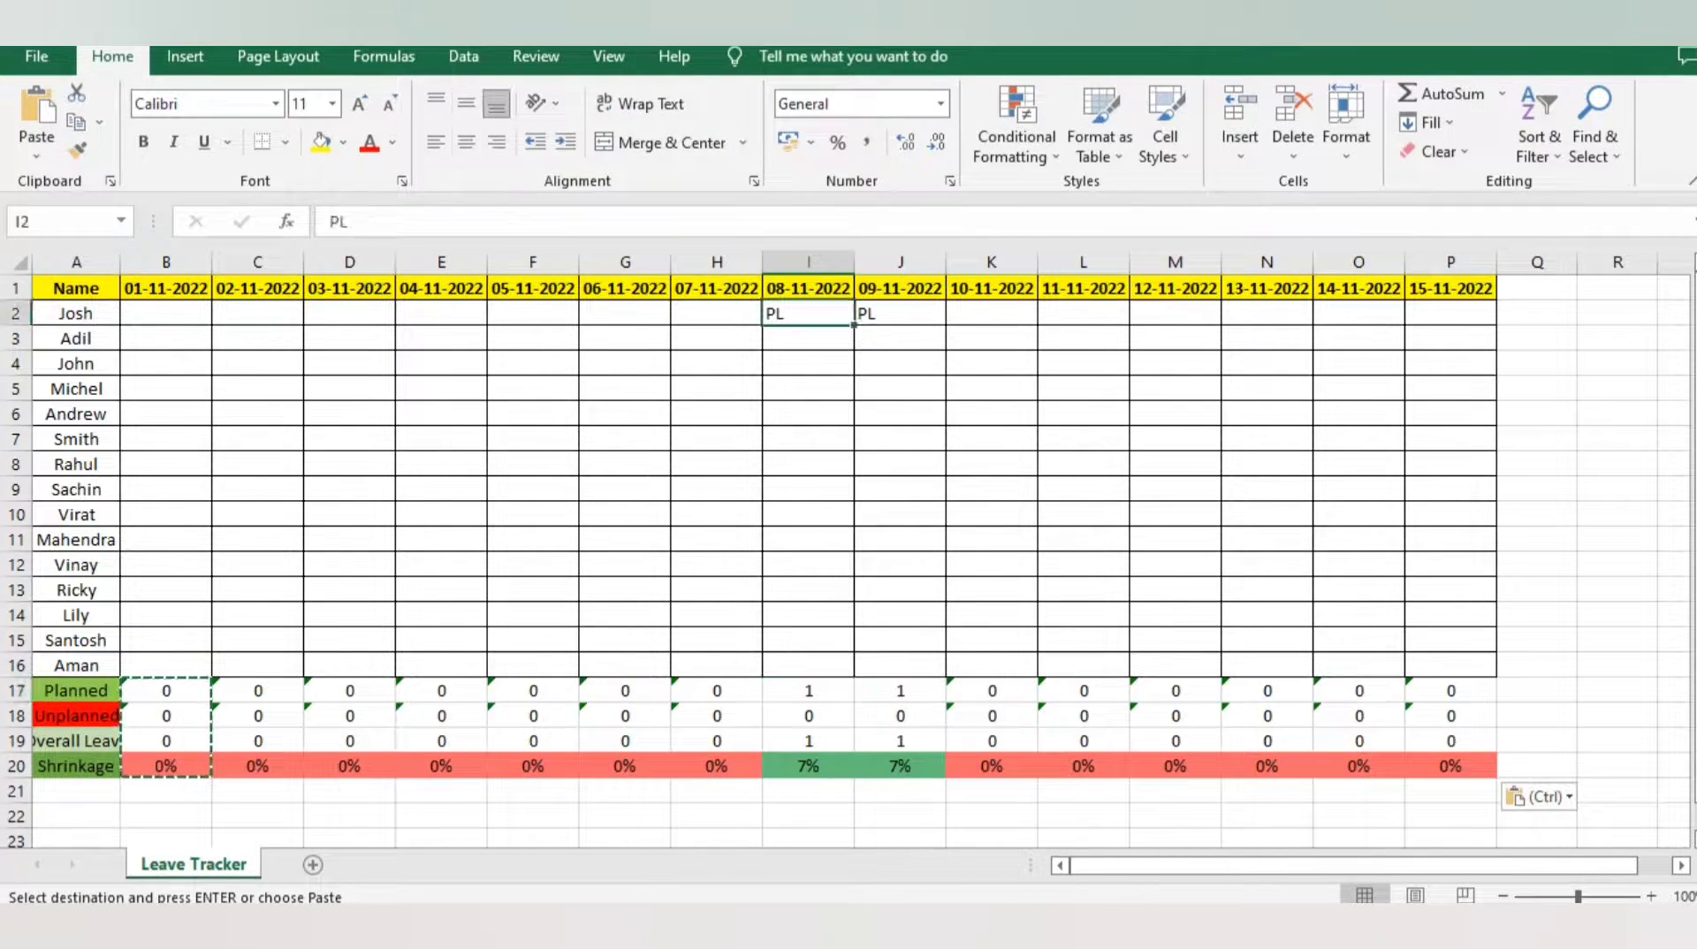
key(Up)
key(Down)
key(Down)
key(Down)
key(Down)
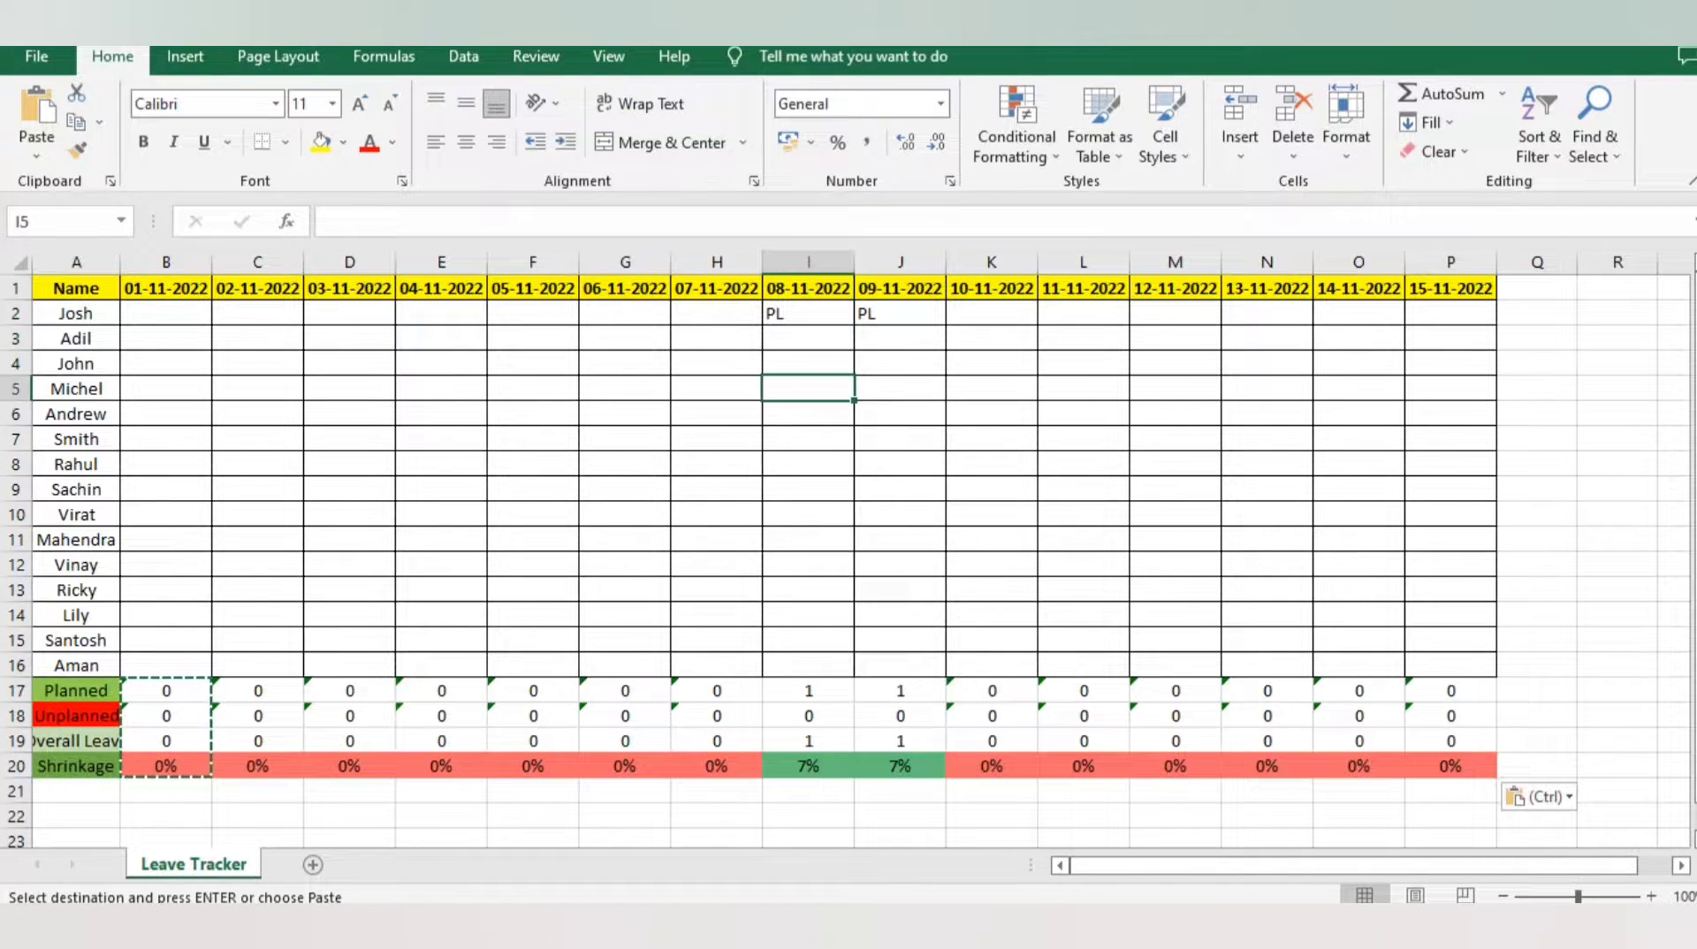
key(Up)
text(PL)
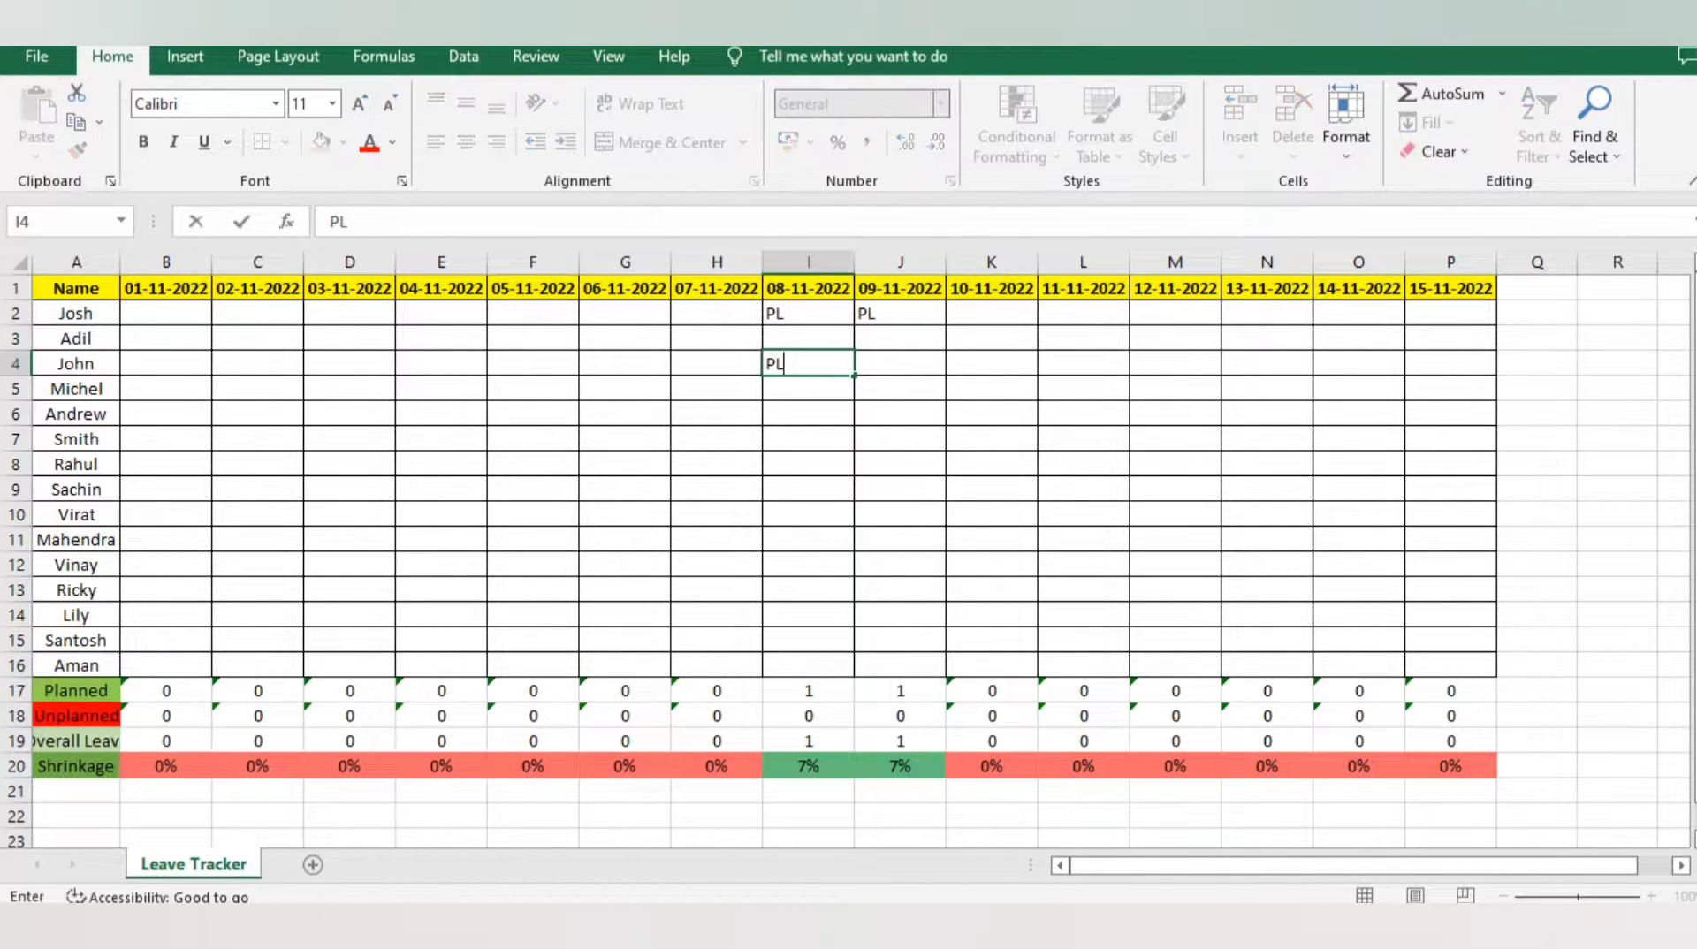
key(Right)
key(Left)
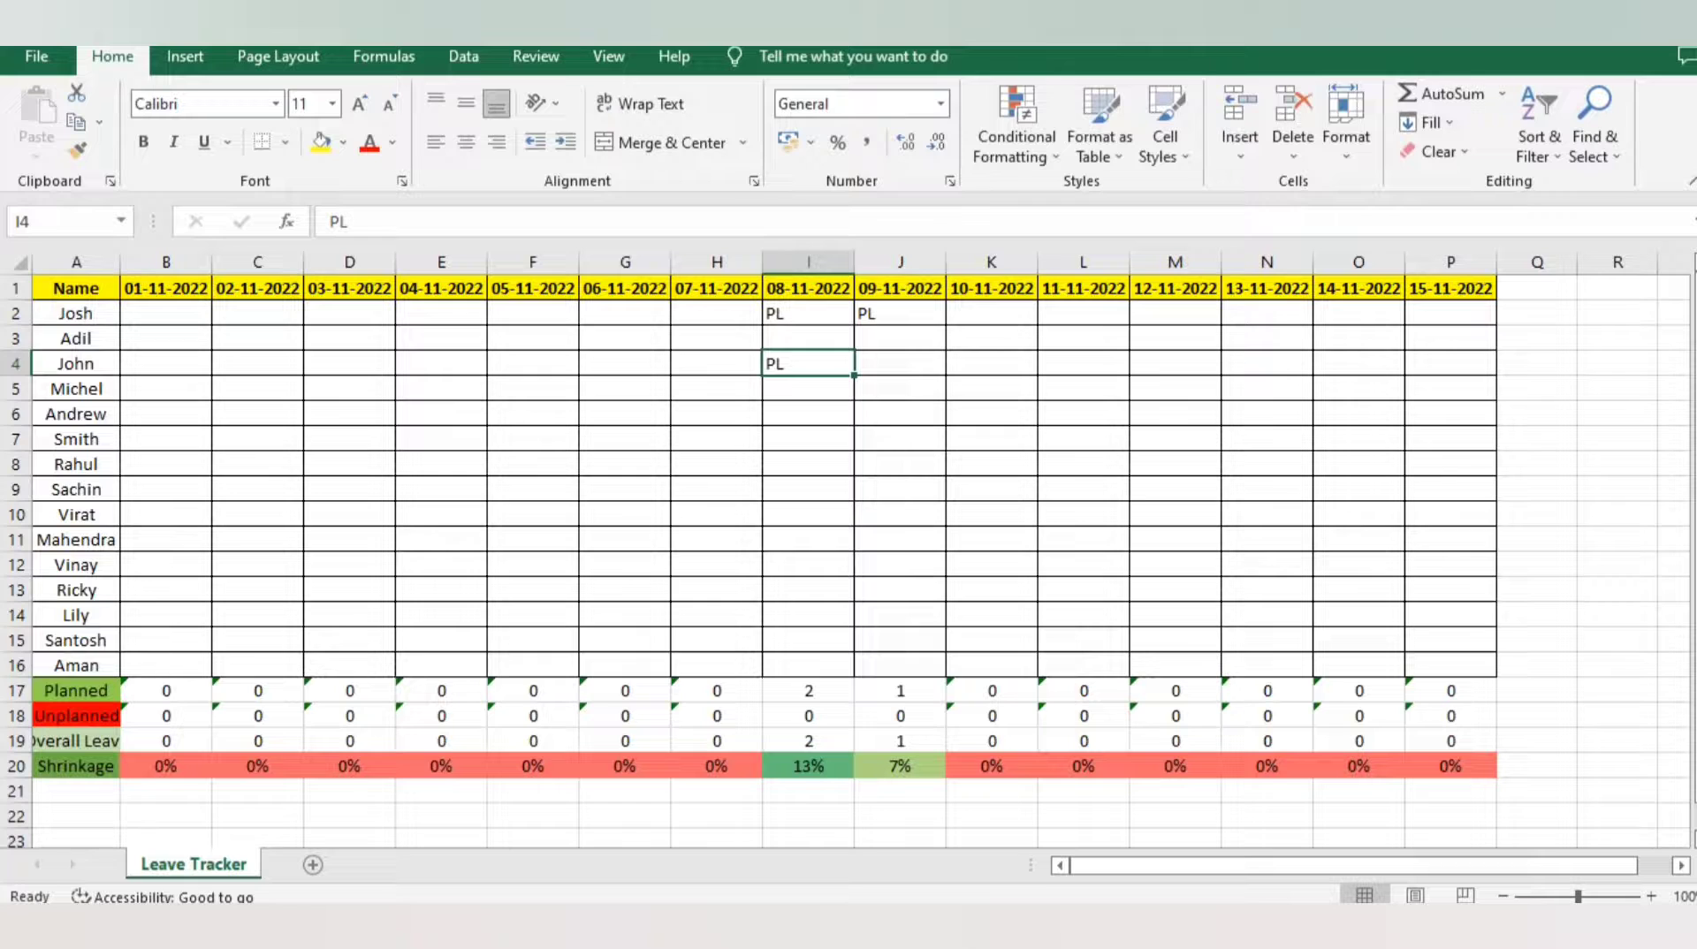
key(Down)
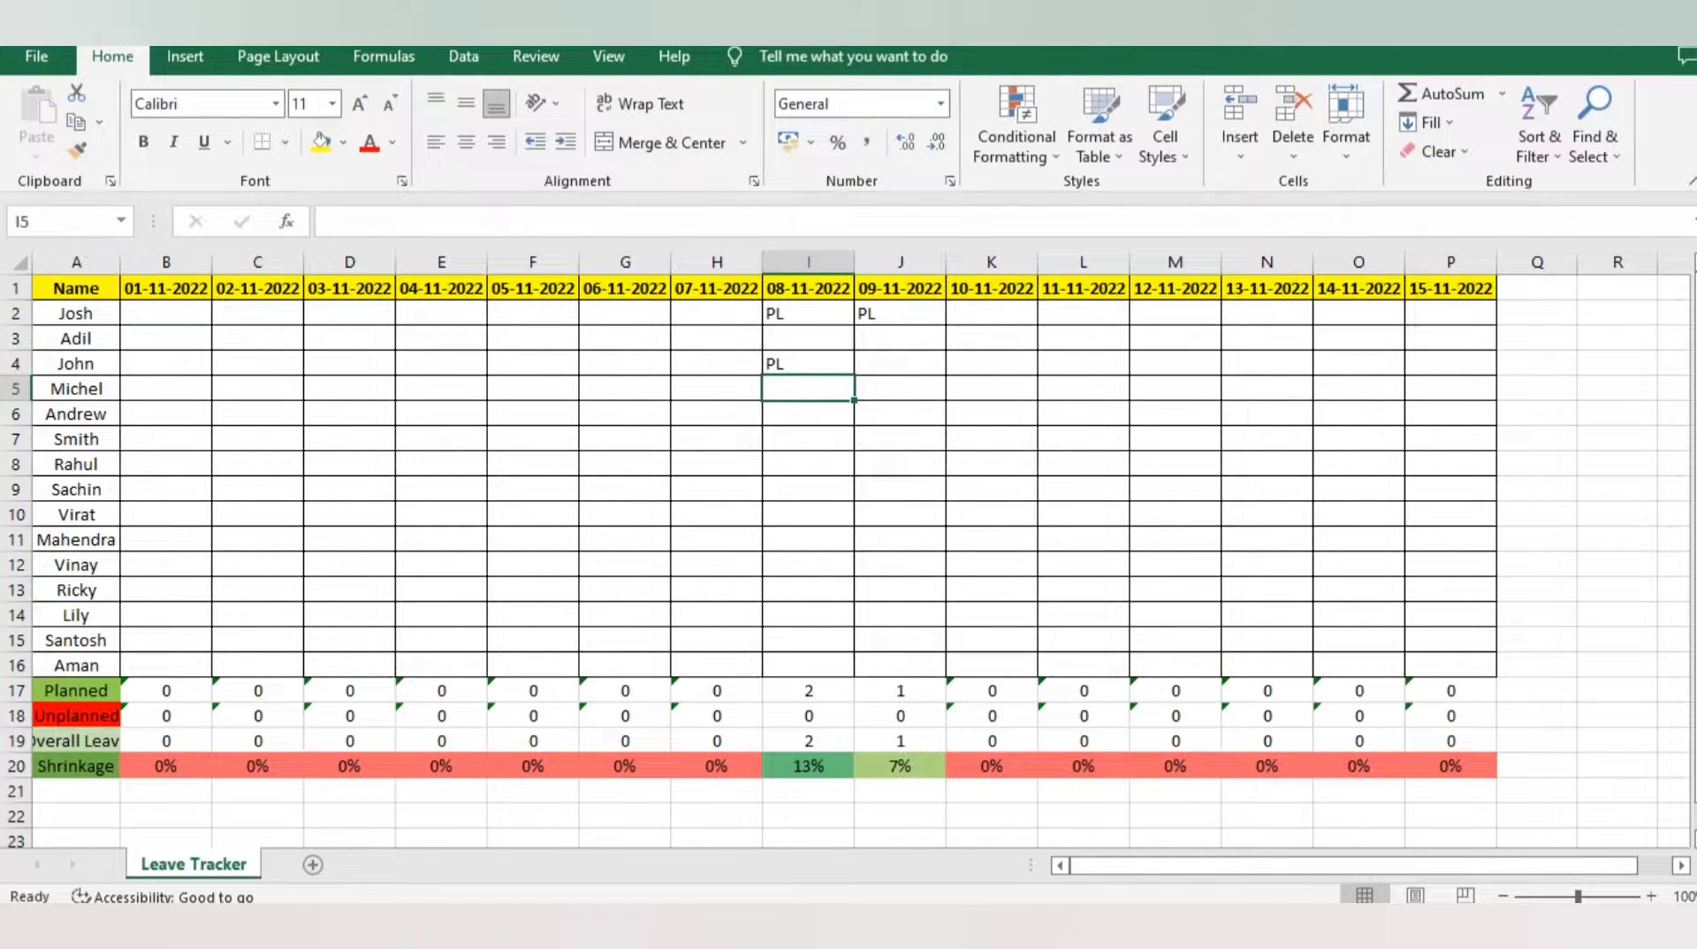
Enter PL in I10 as a third planned leave for 08-11-2022
key(Down)
key(Down)
key(Down)
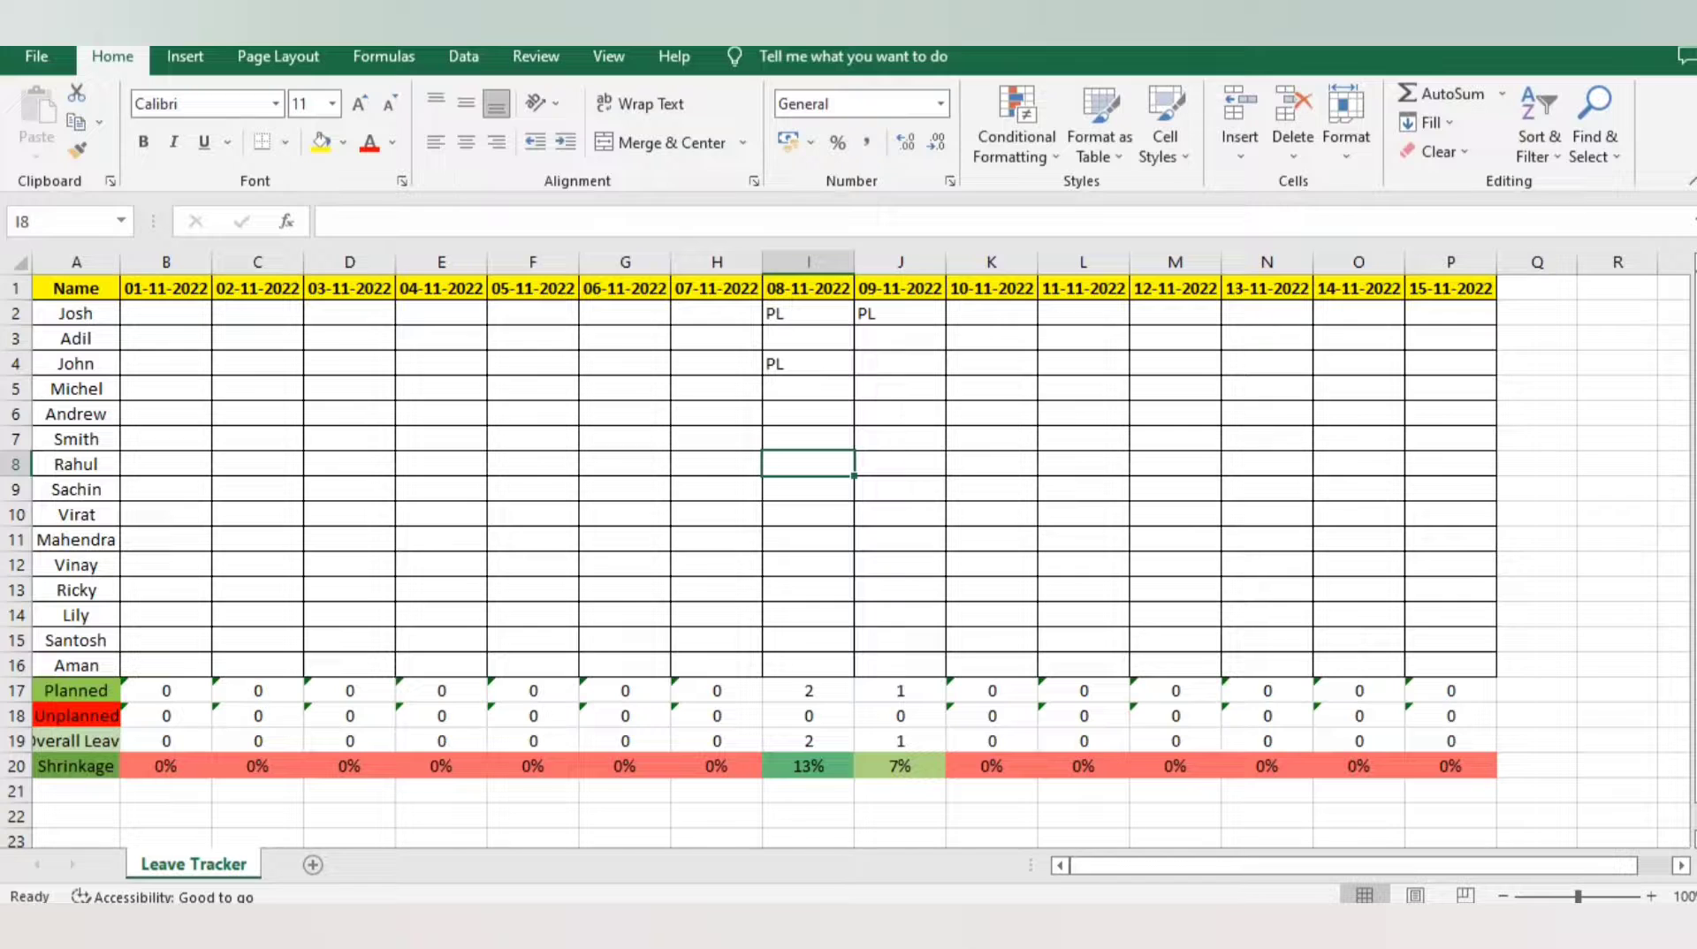
key(Down)
key(Down)
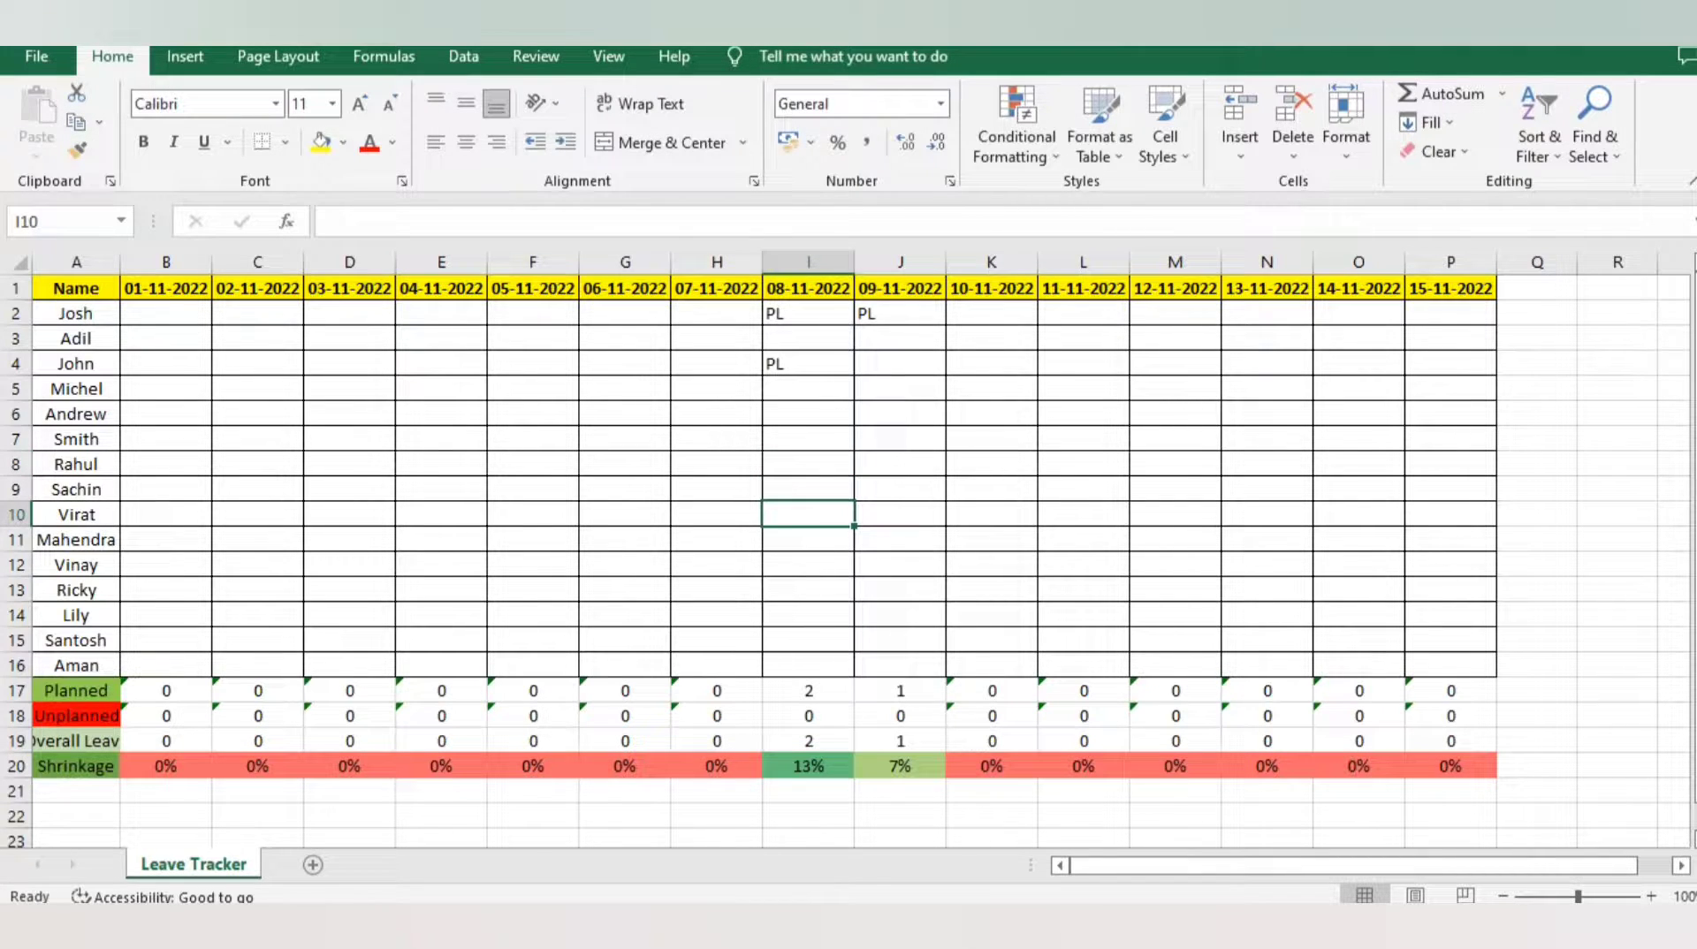
text(PL)
key(ctrl+Return)
Check the Shrinkage formula and result for 08-11-2022 in I20
key(Down)
key(Down)
key(Down)
key(Down)
key(Down)
key(Down)
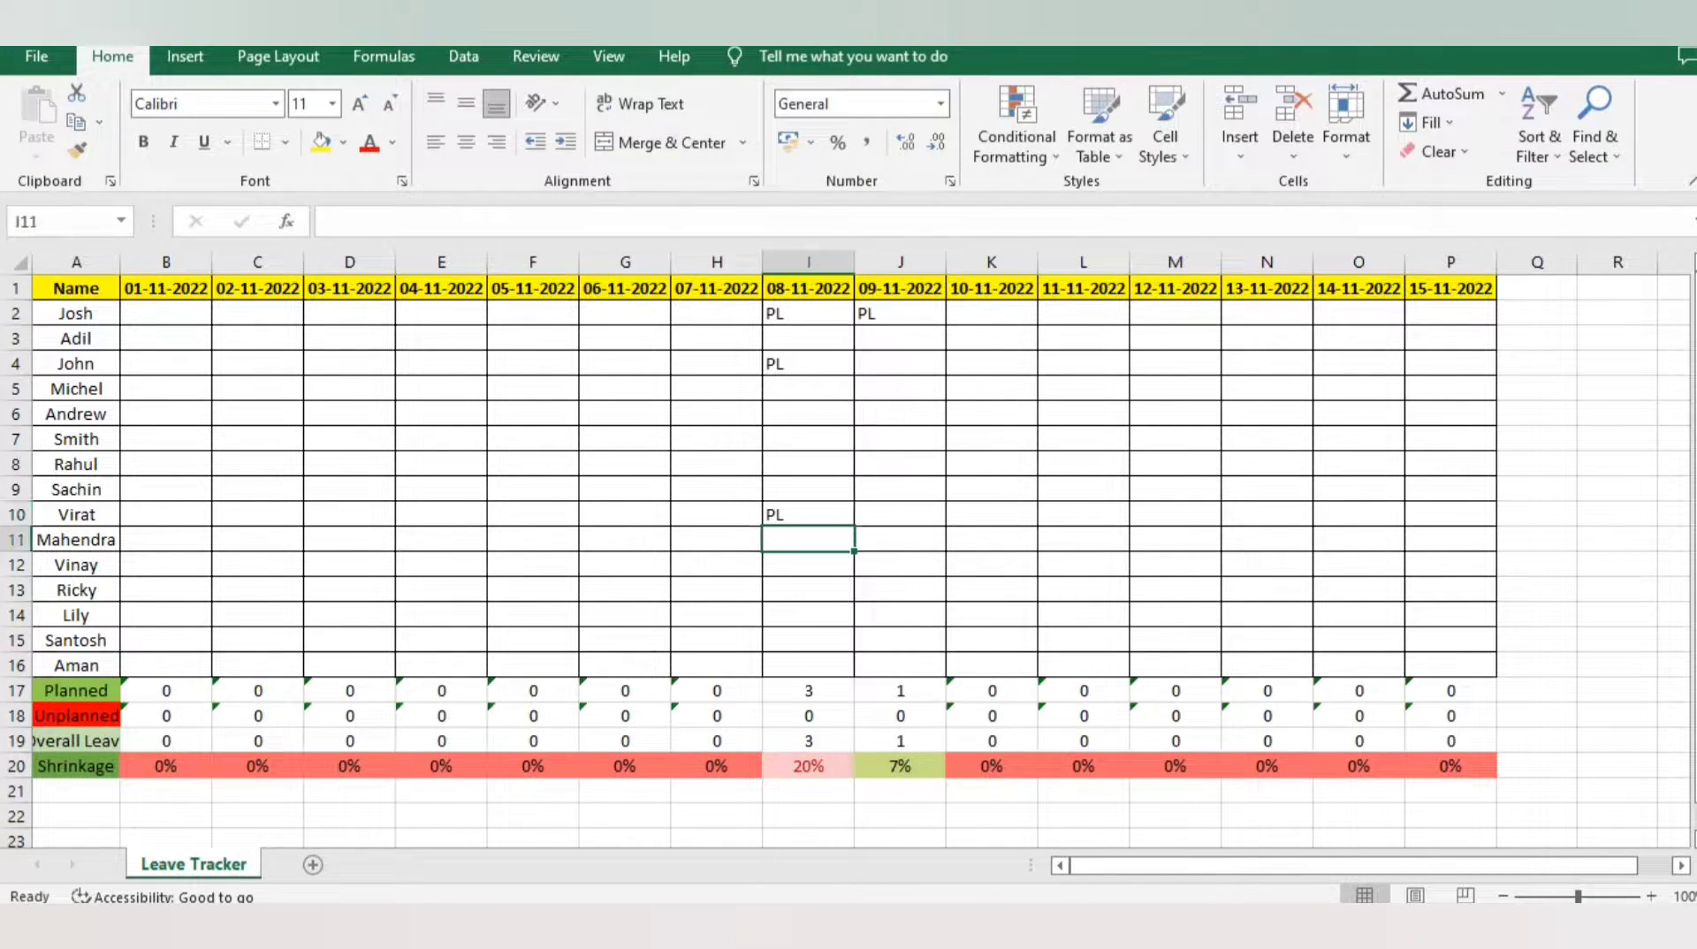
key(Down)
key(Down)
key(Down)
key(Down)
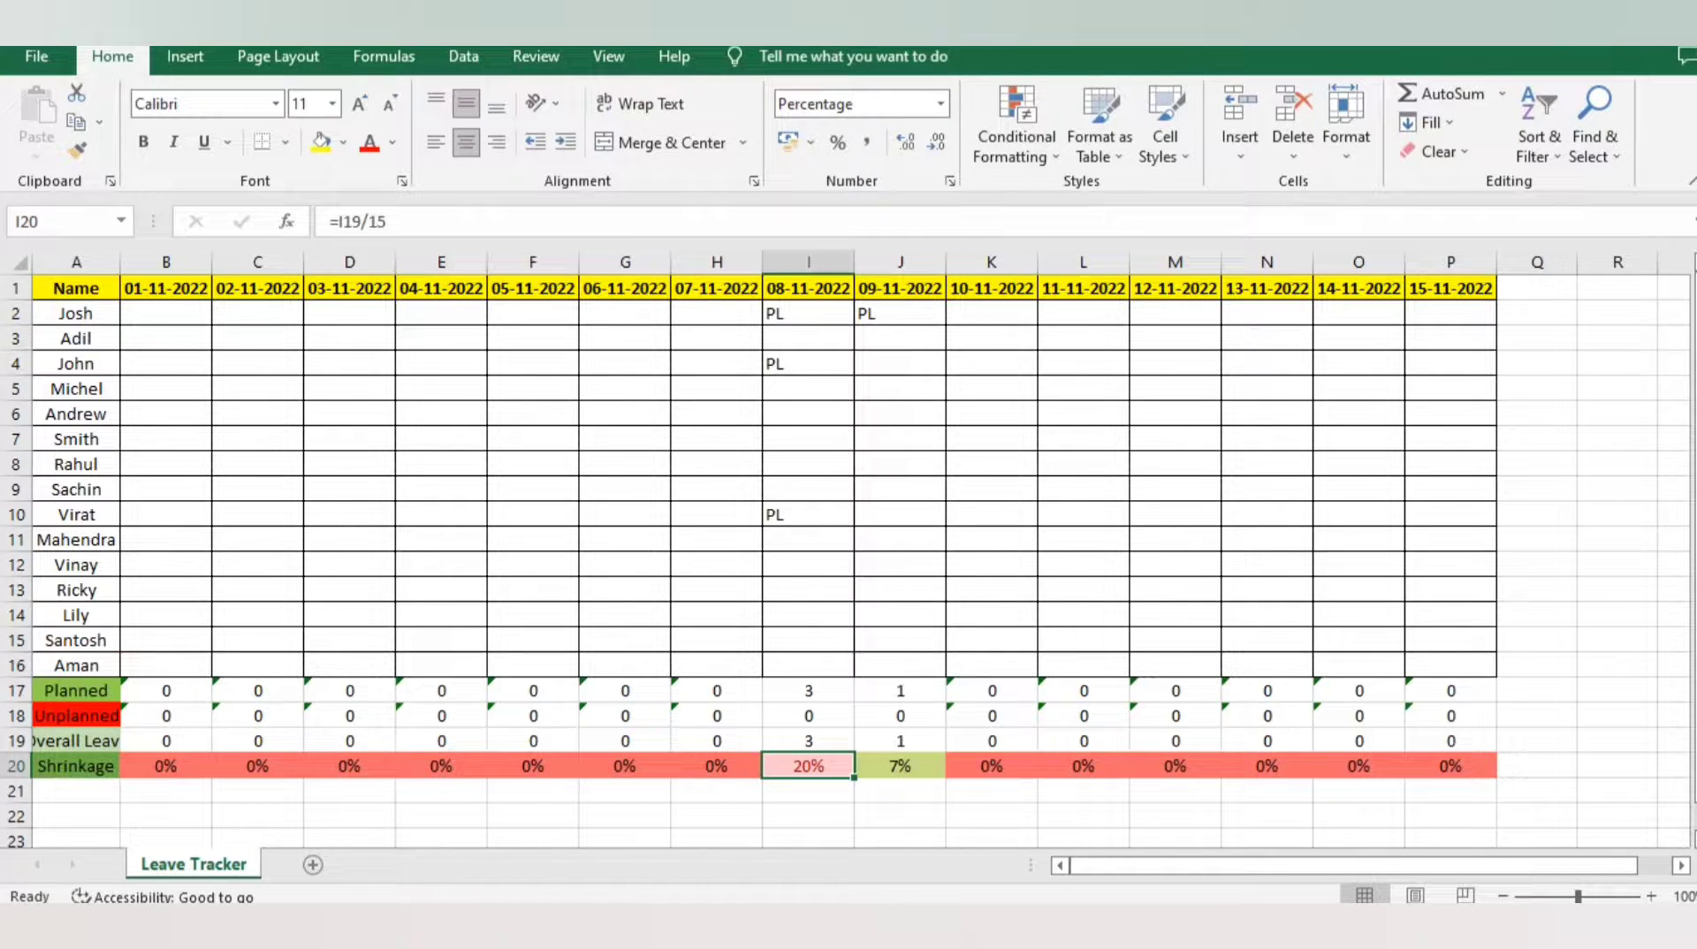
Clear the PL entry from I10
key(Up)
key(Up)
key(Up)
key(Up)
key(Up)
key(Up)
key(Up)
key(Up)
key(Up)
key(Up)
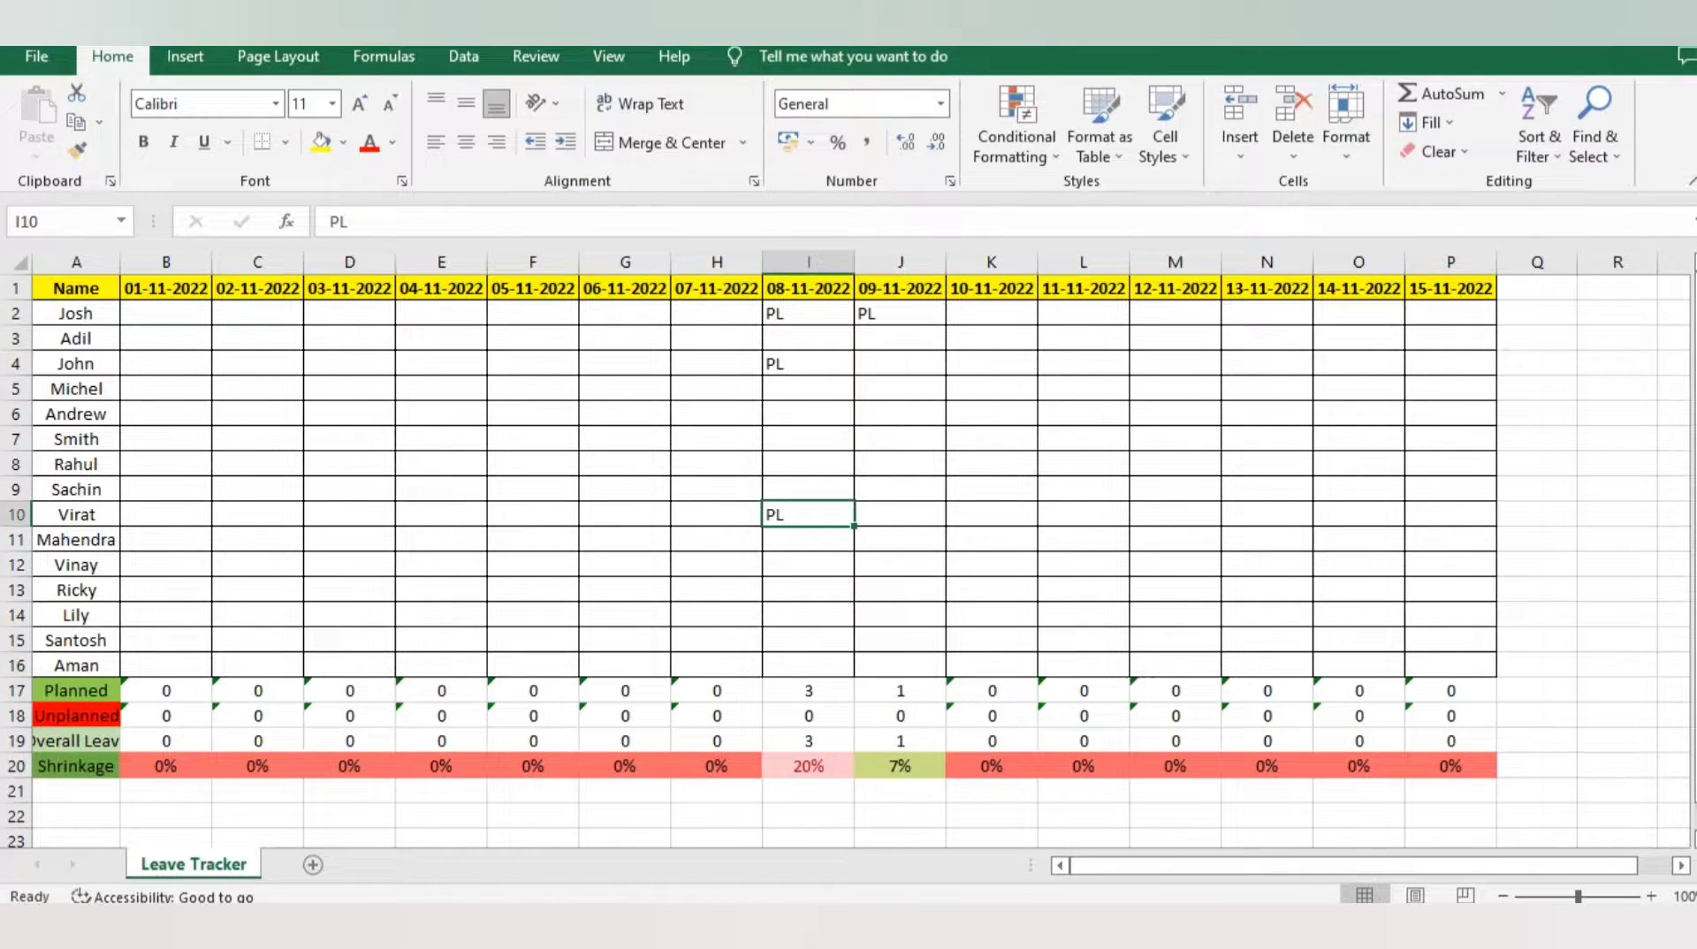
key(Delete)
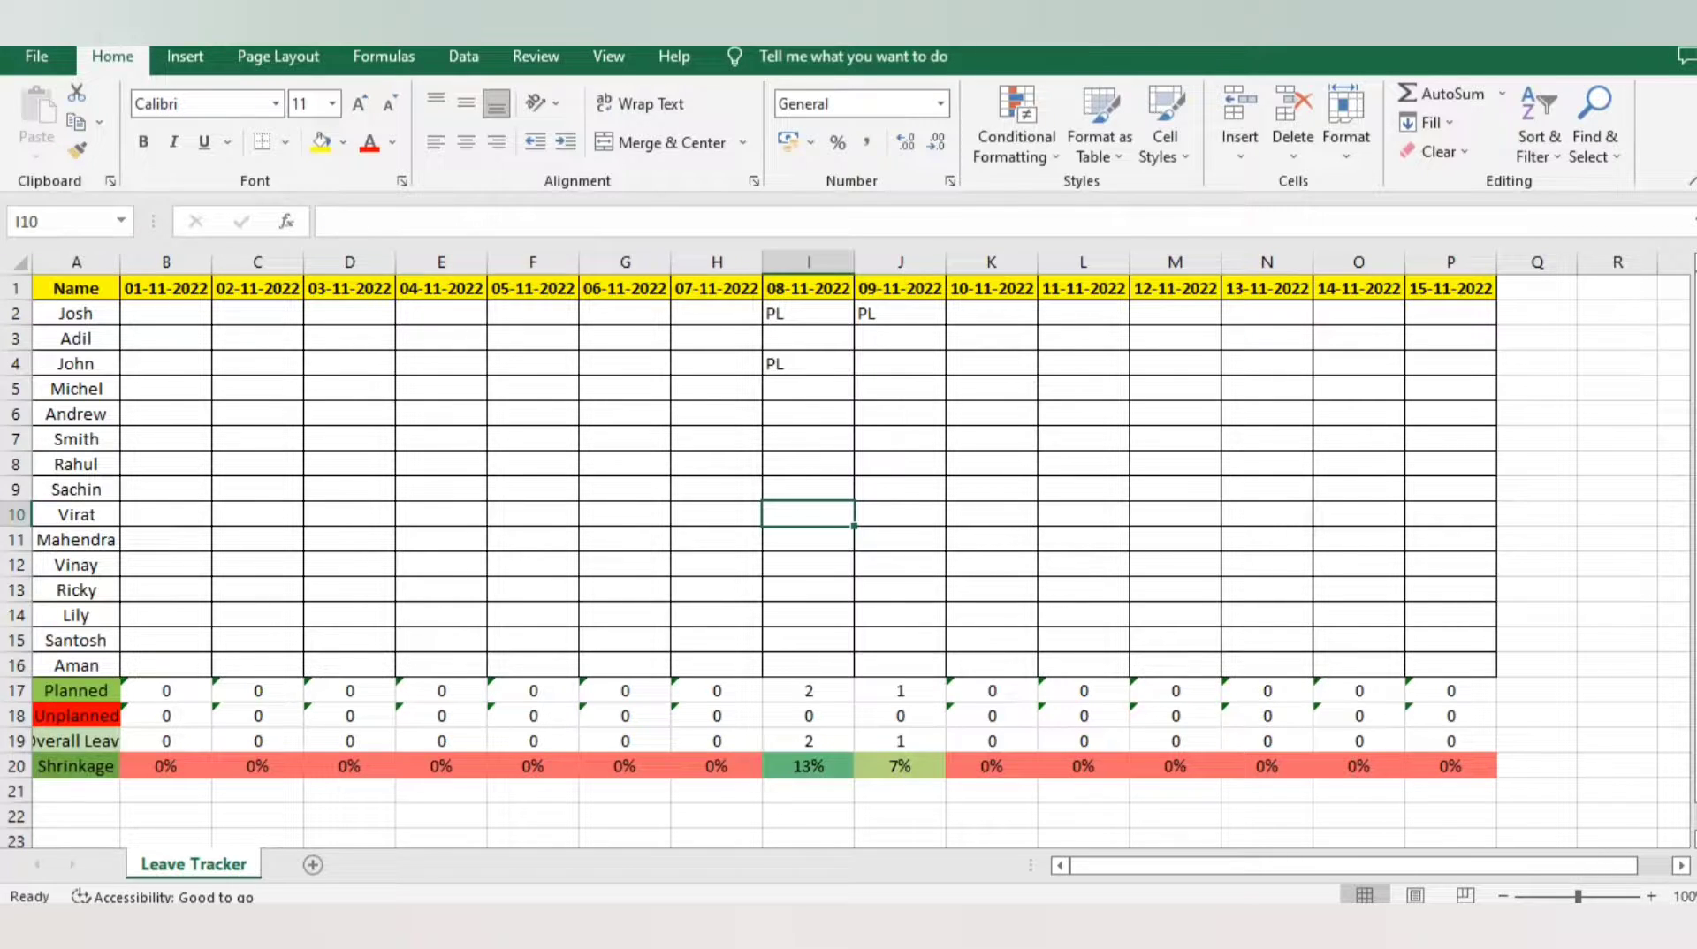
key(Up)
key(Up)
key(Up)
key(Up)
key(Up)
key(Up)
key(Up)
key(Up)
key(Up)
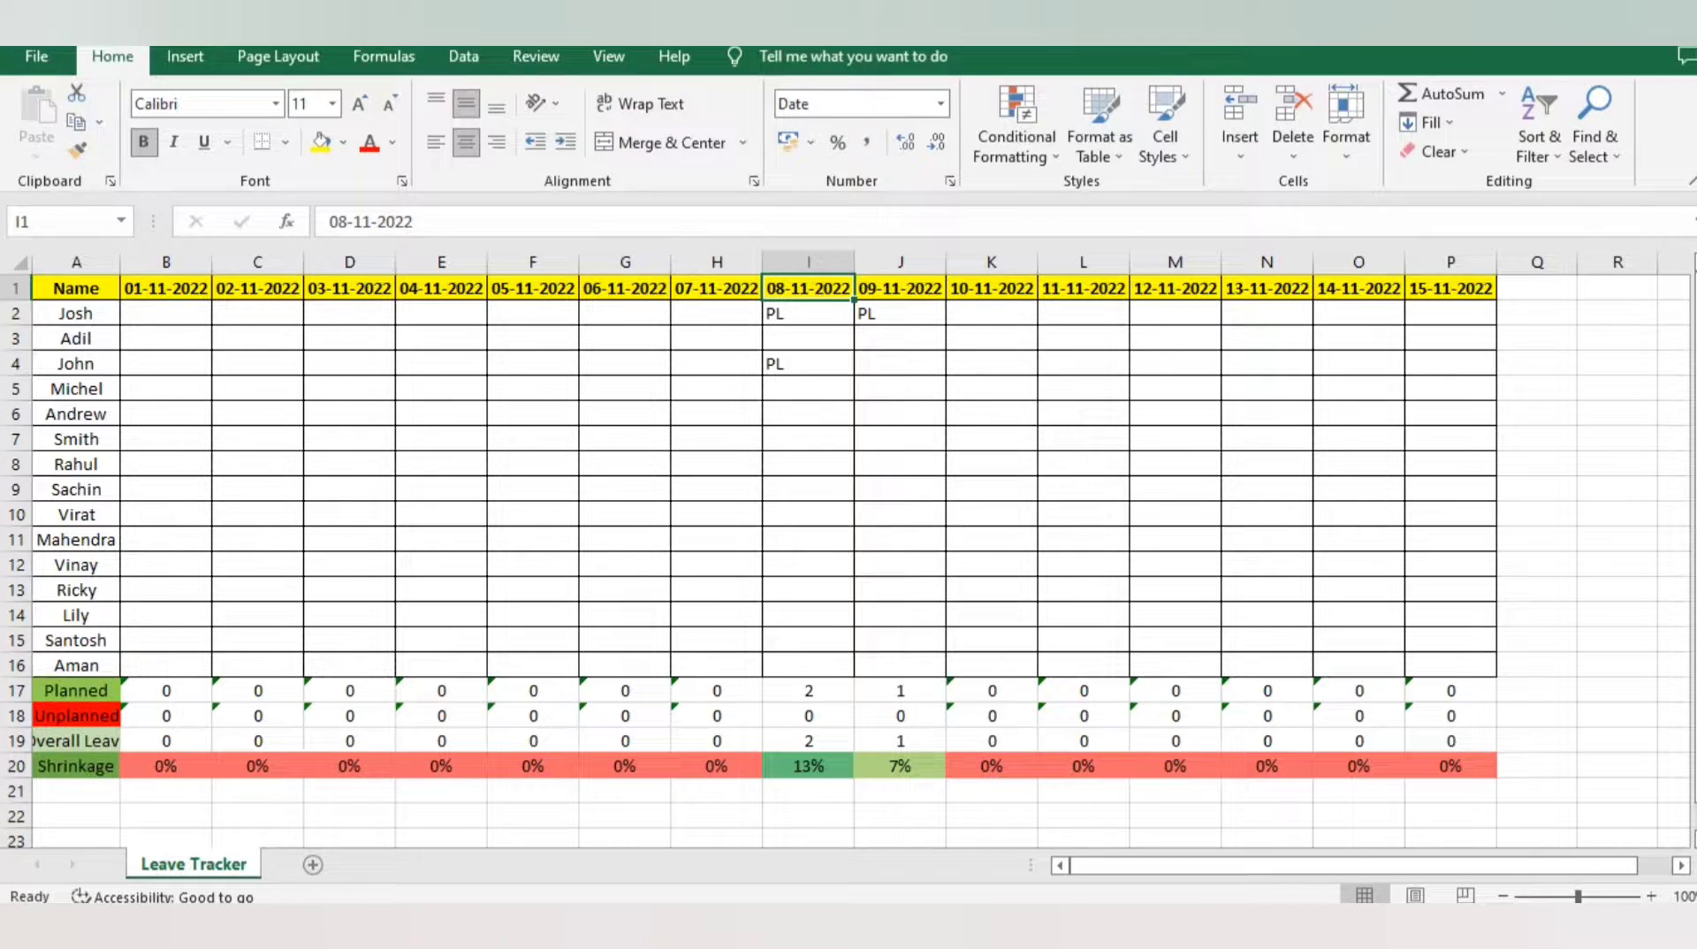
Add a new worksheet and try to name it LEAVE Tracker
click(313, 865)
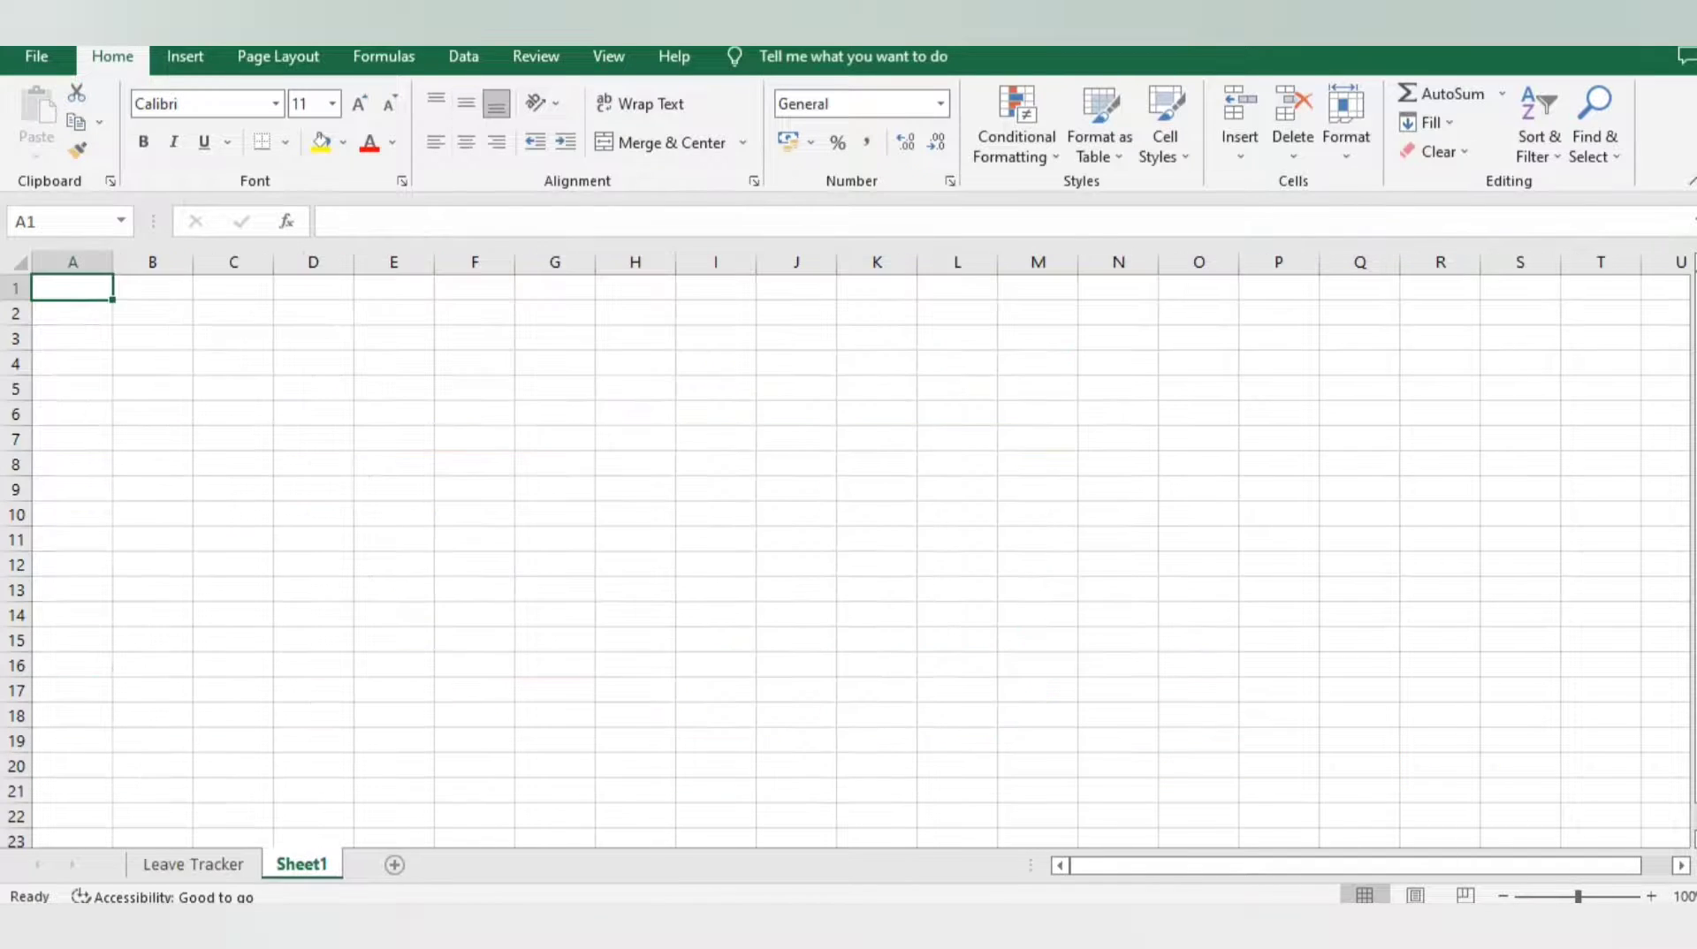
double_click(301, 865)
text(L)
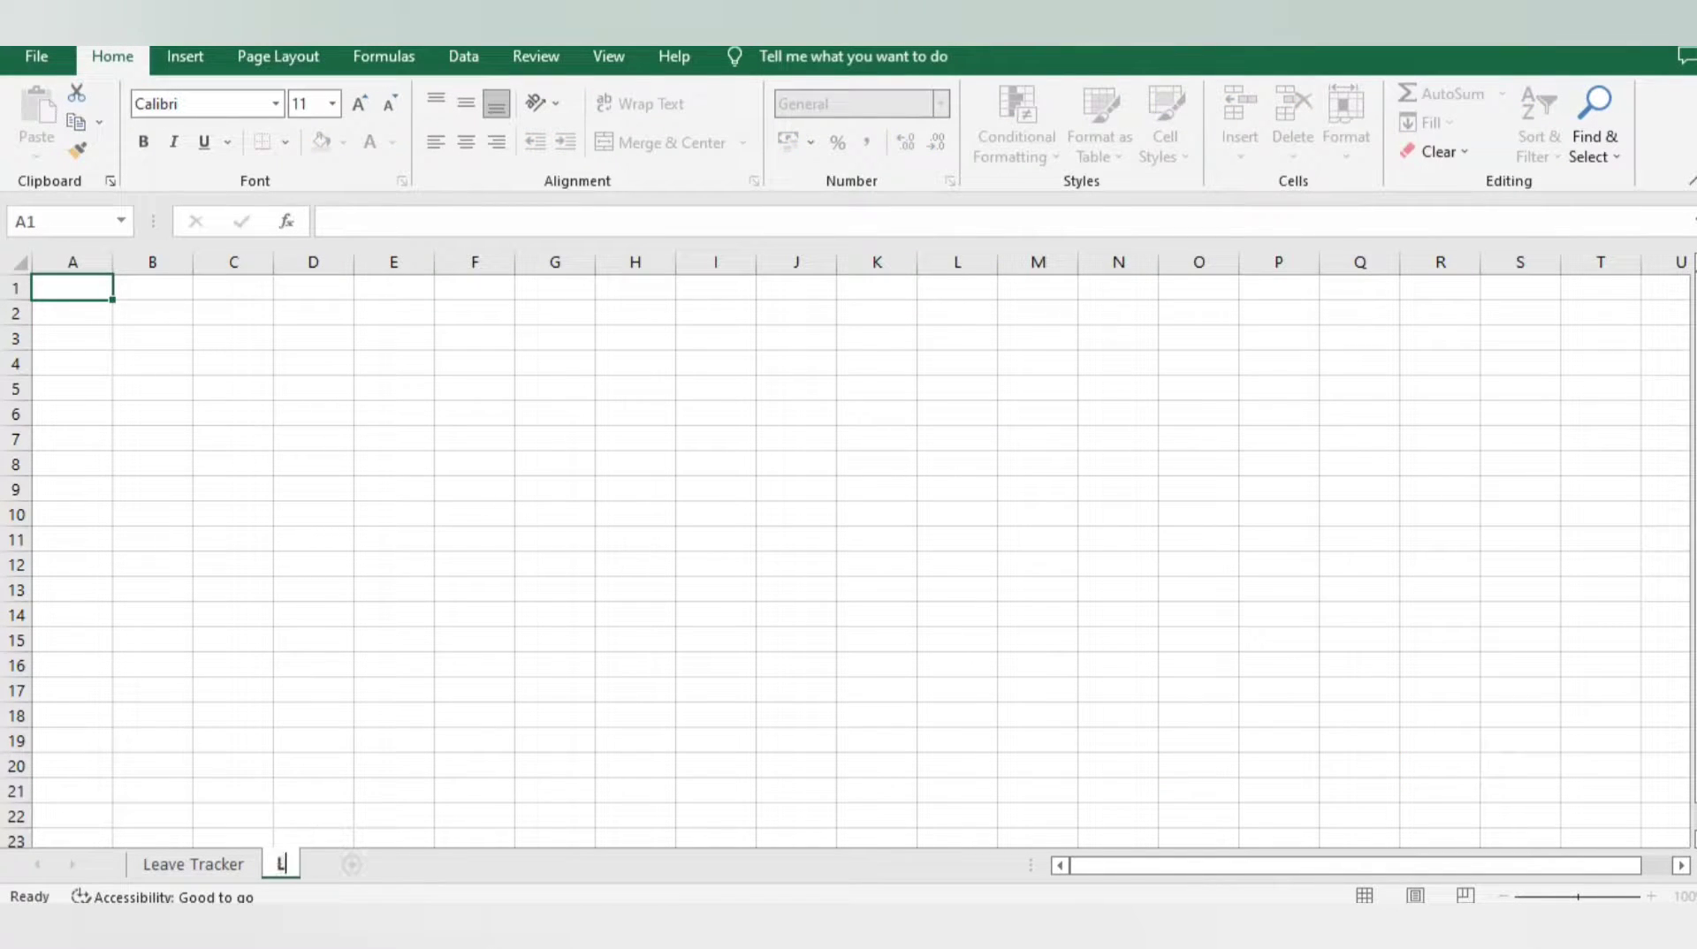
text(EAVE T)
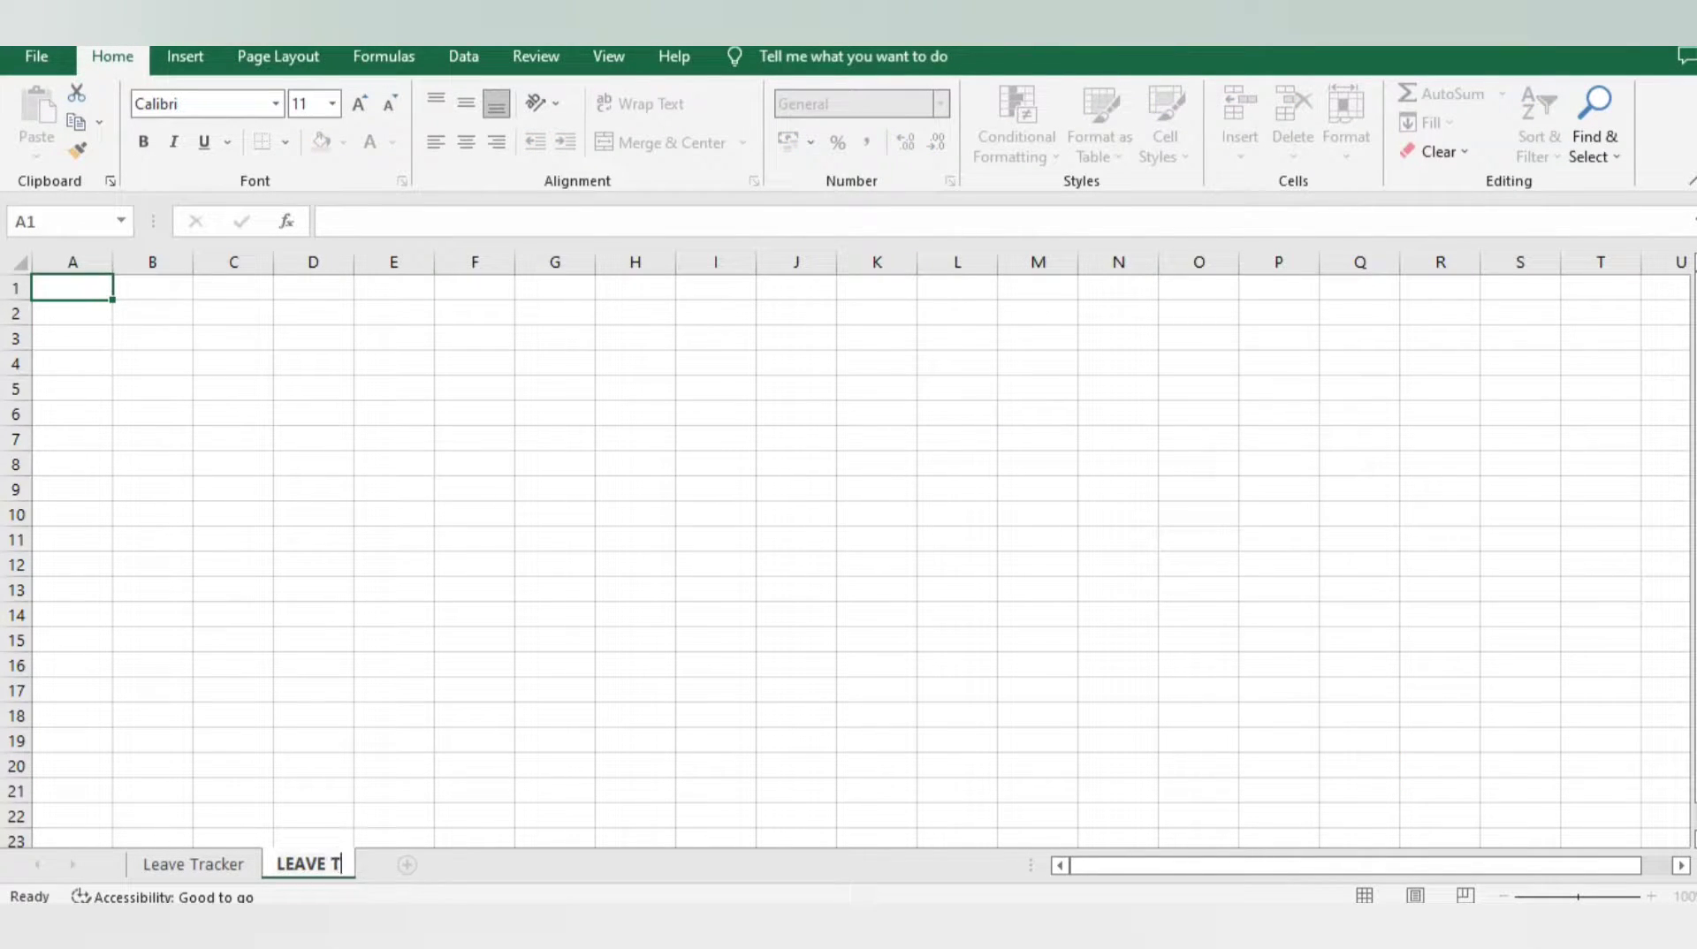
text(racker)
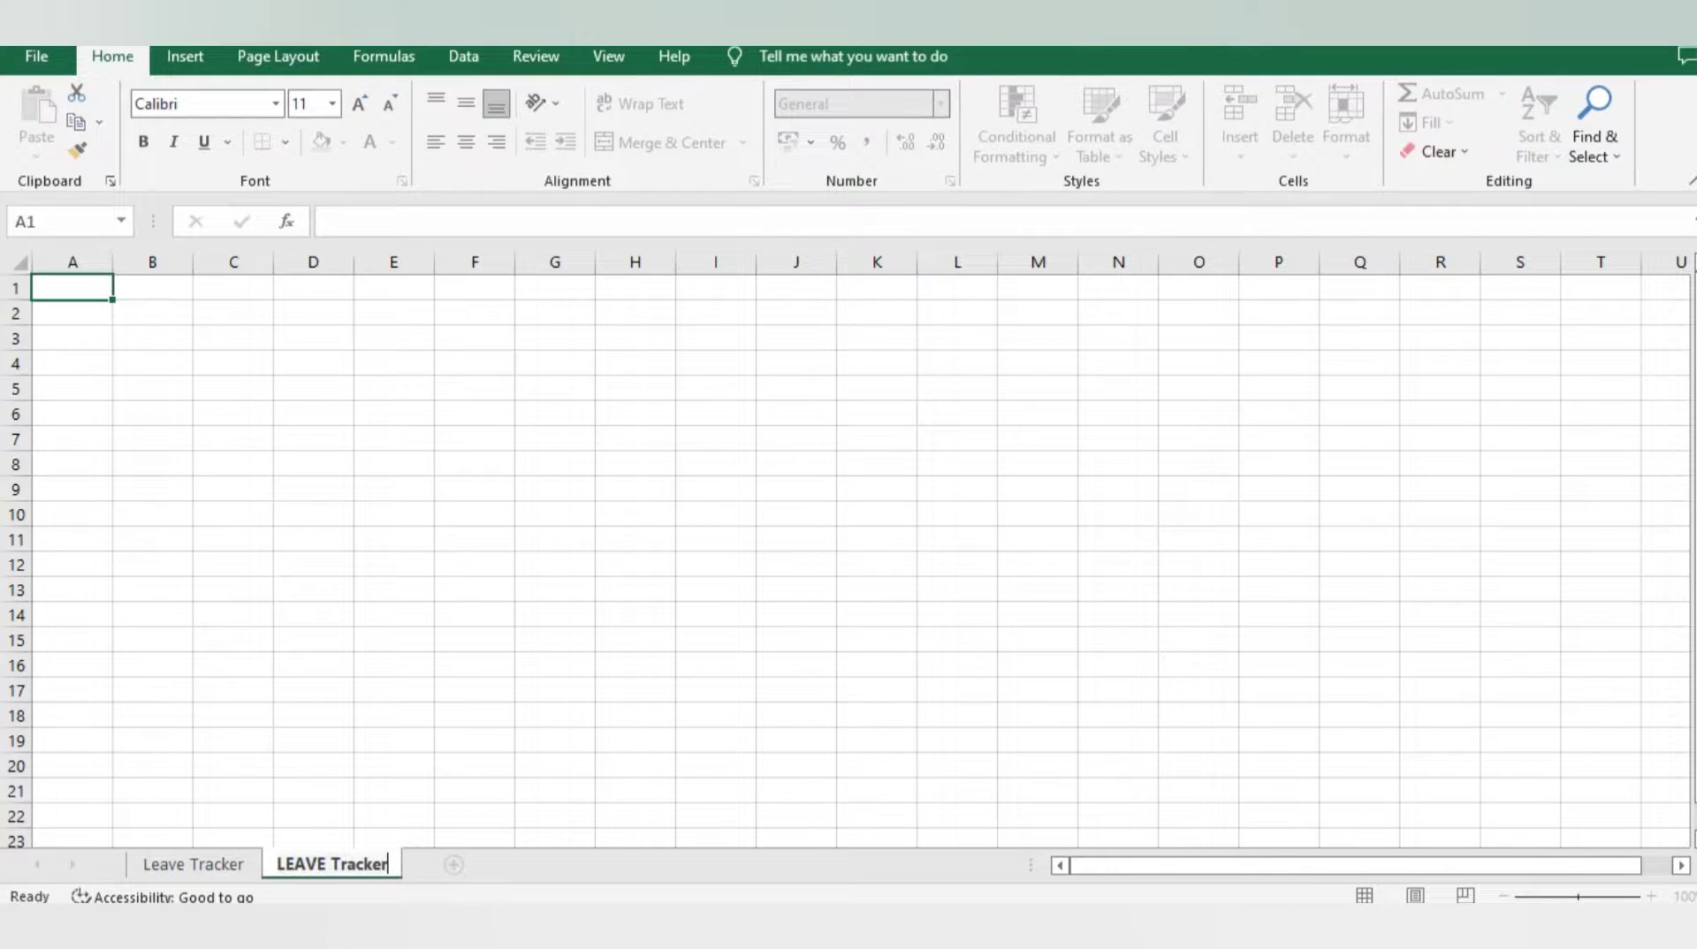
key(Return)
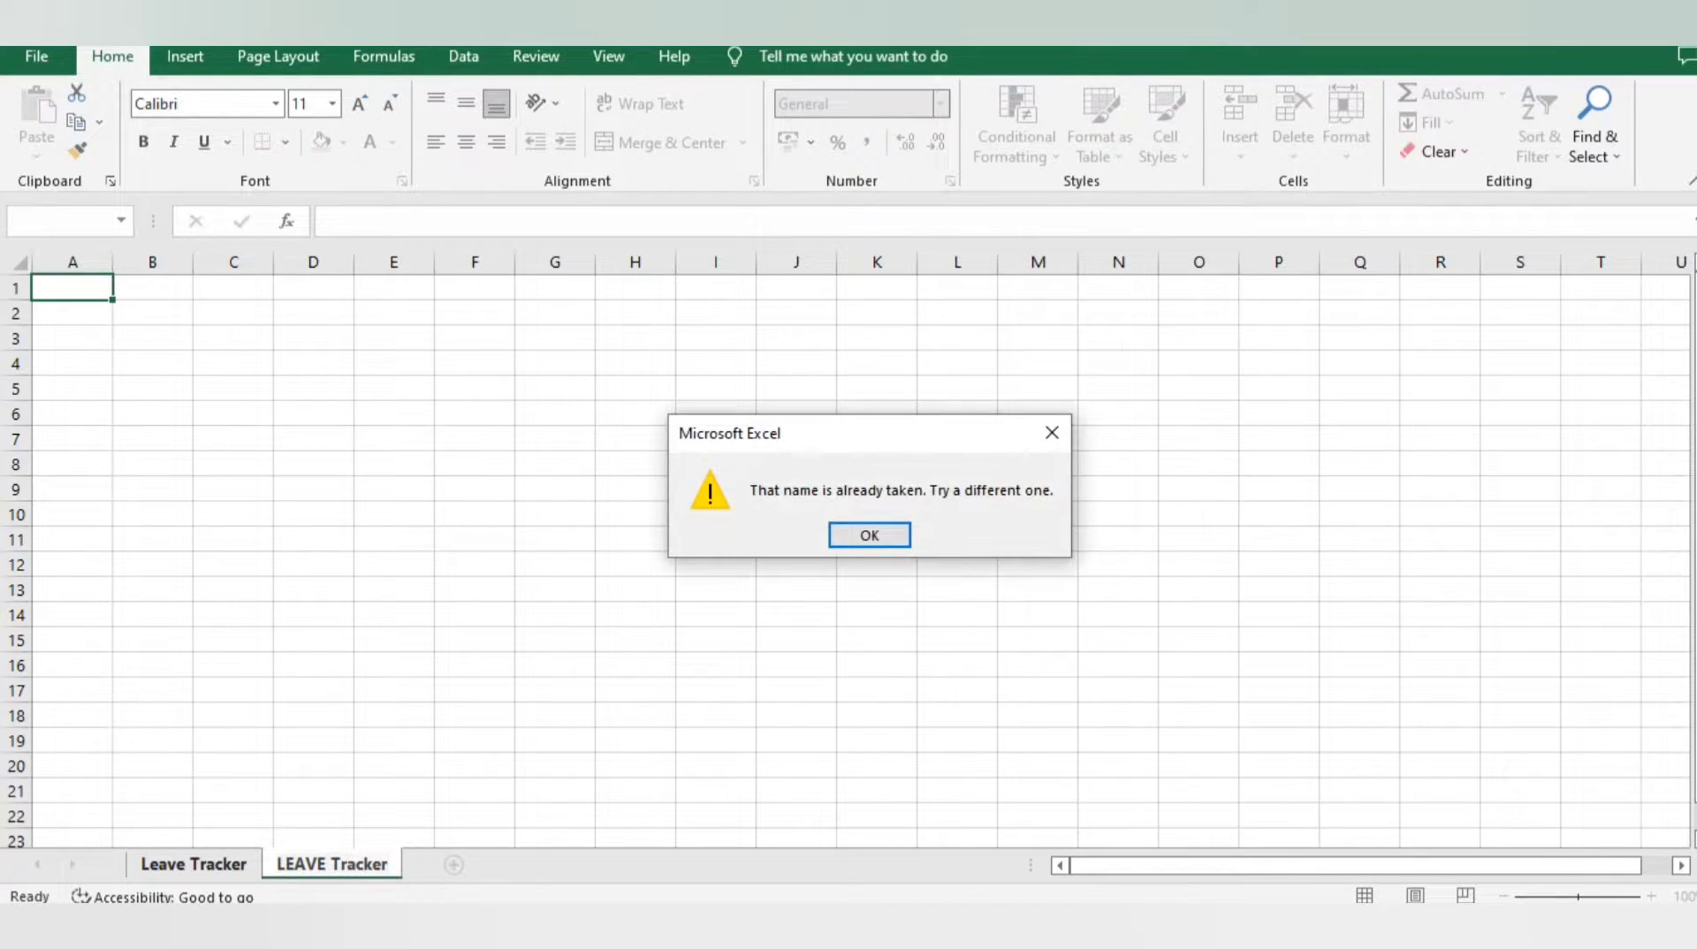
key(Return)
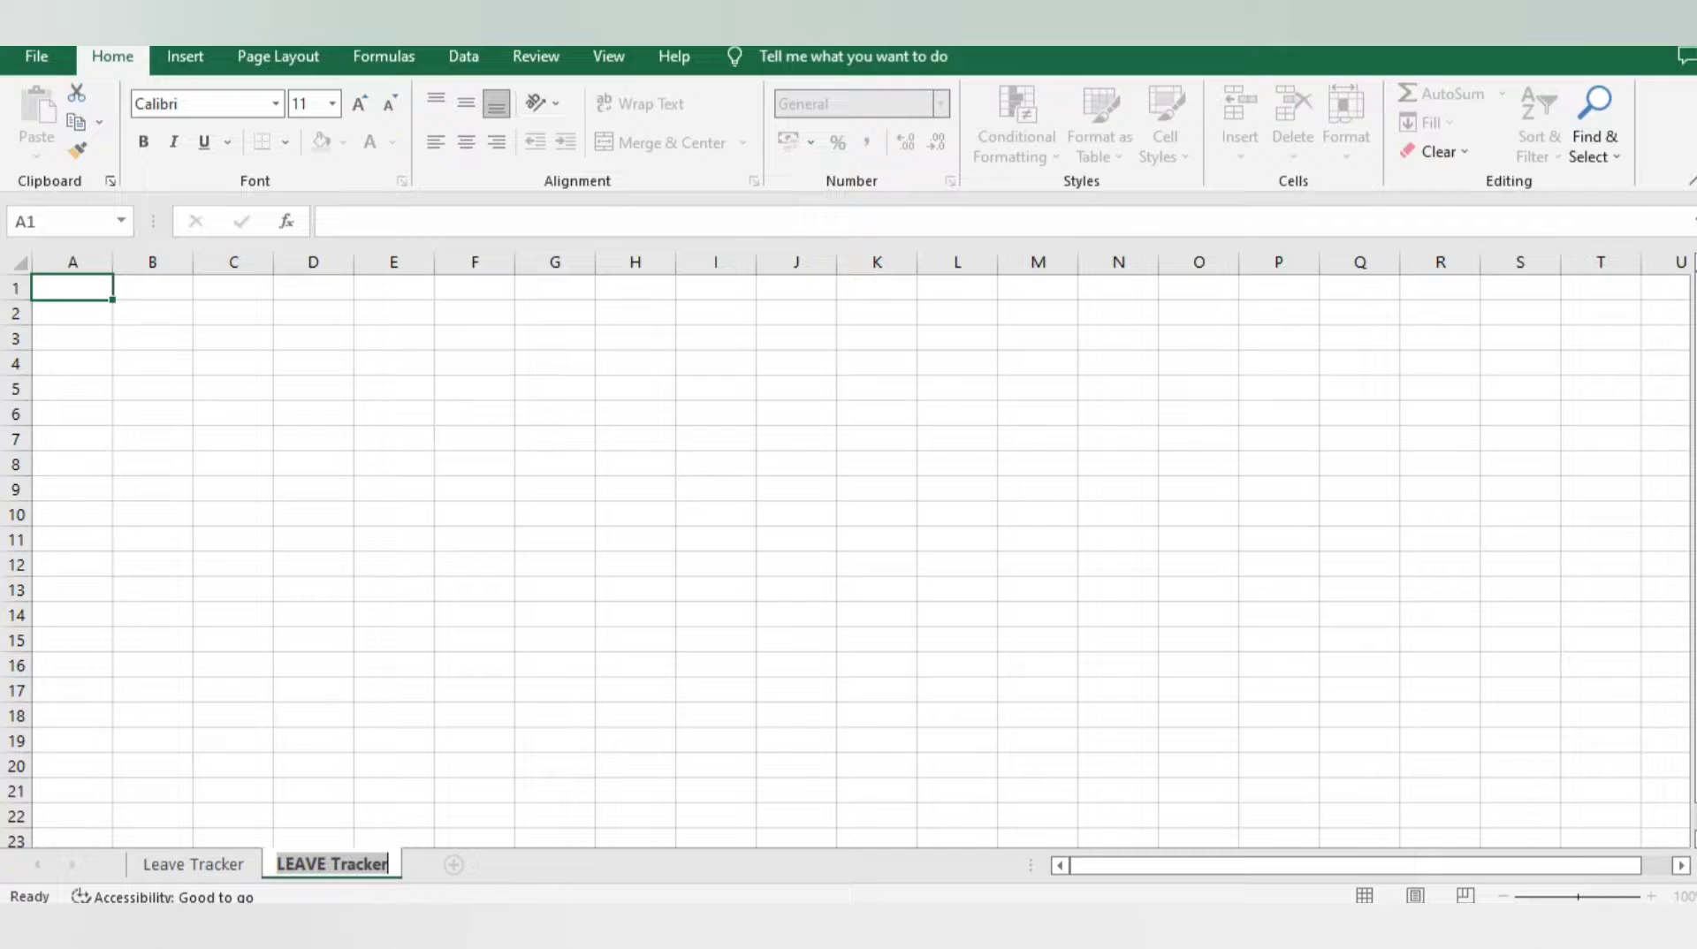
key(Return)
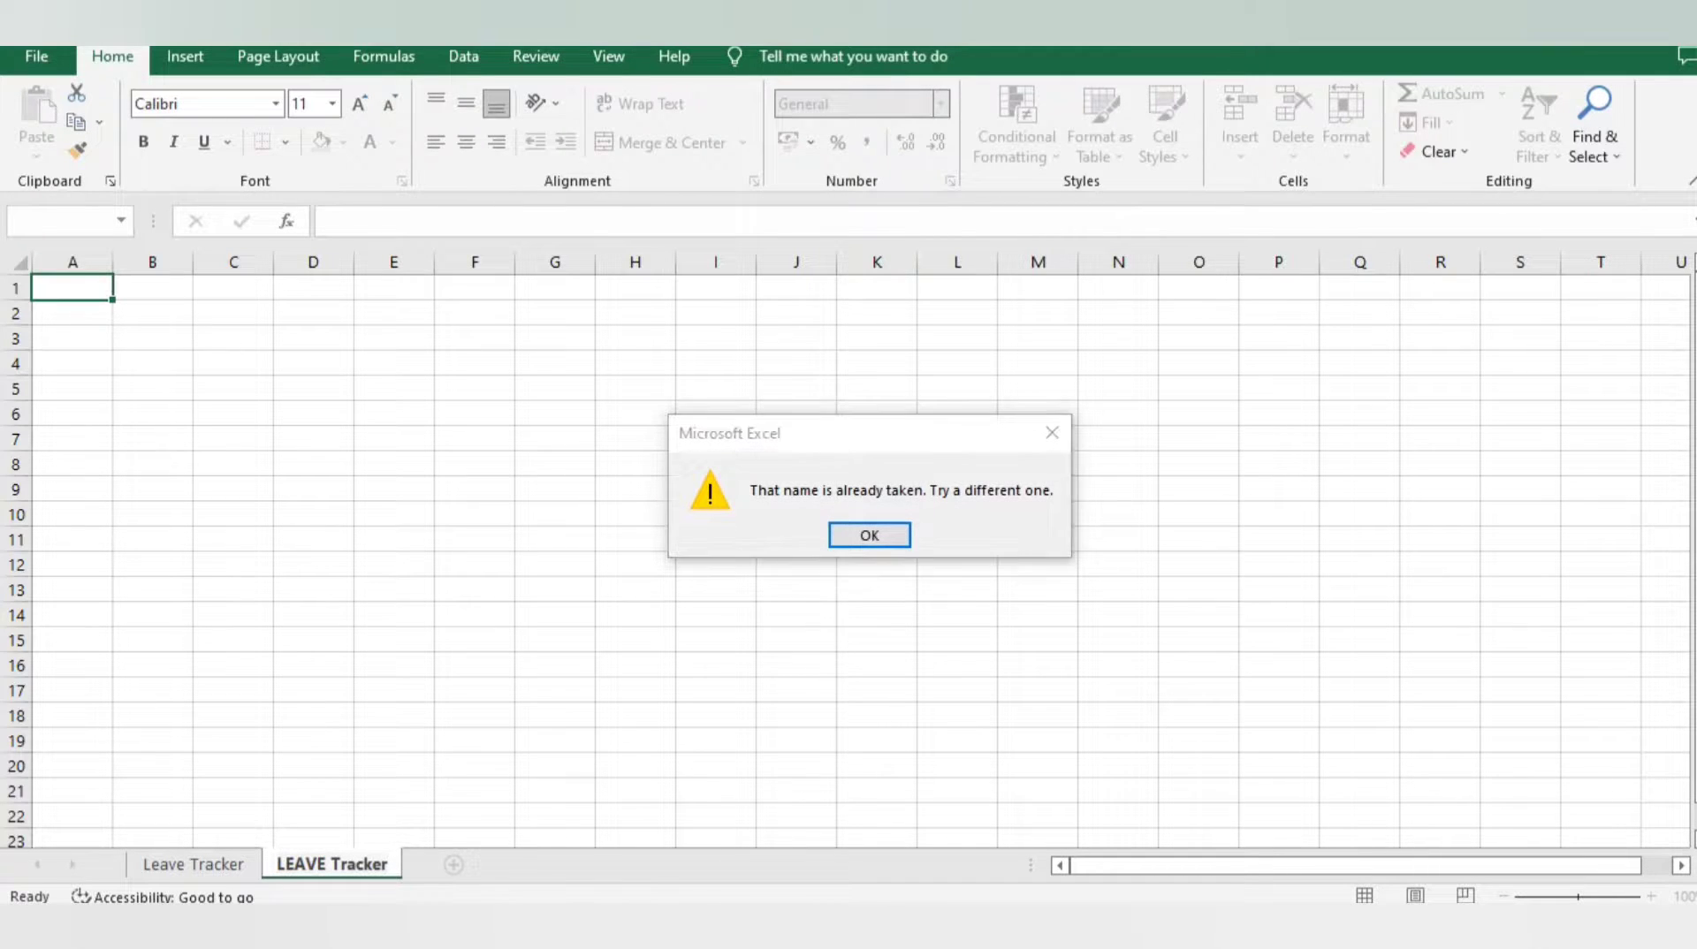
Name the new worksheet LEAVE Tracker 1 and move to cell A23 on it
key(Return)
key(End)
text(1)
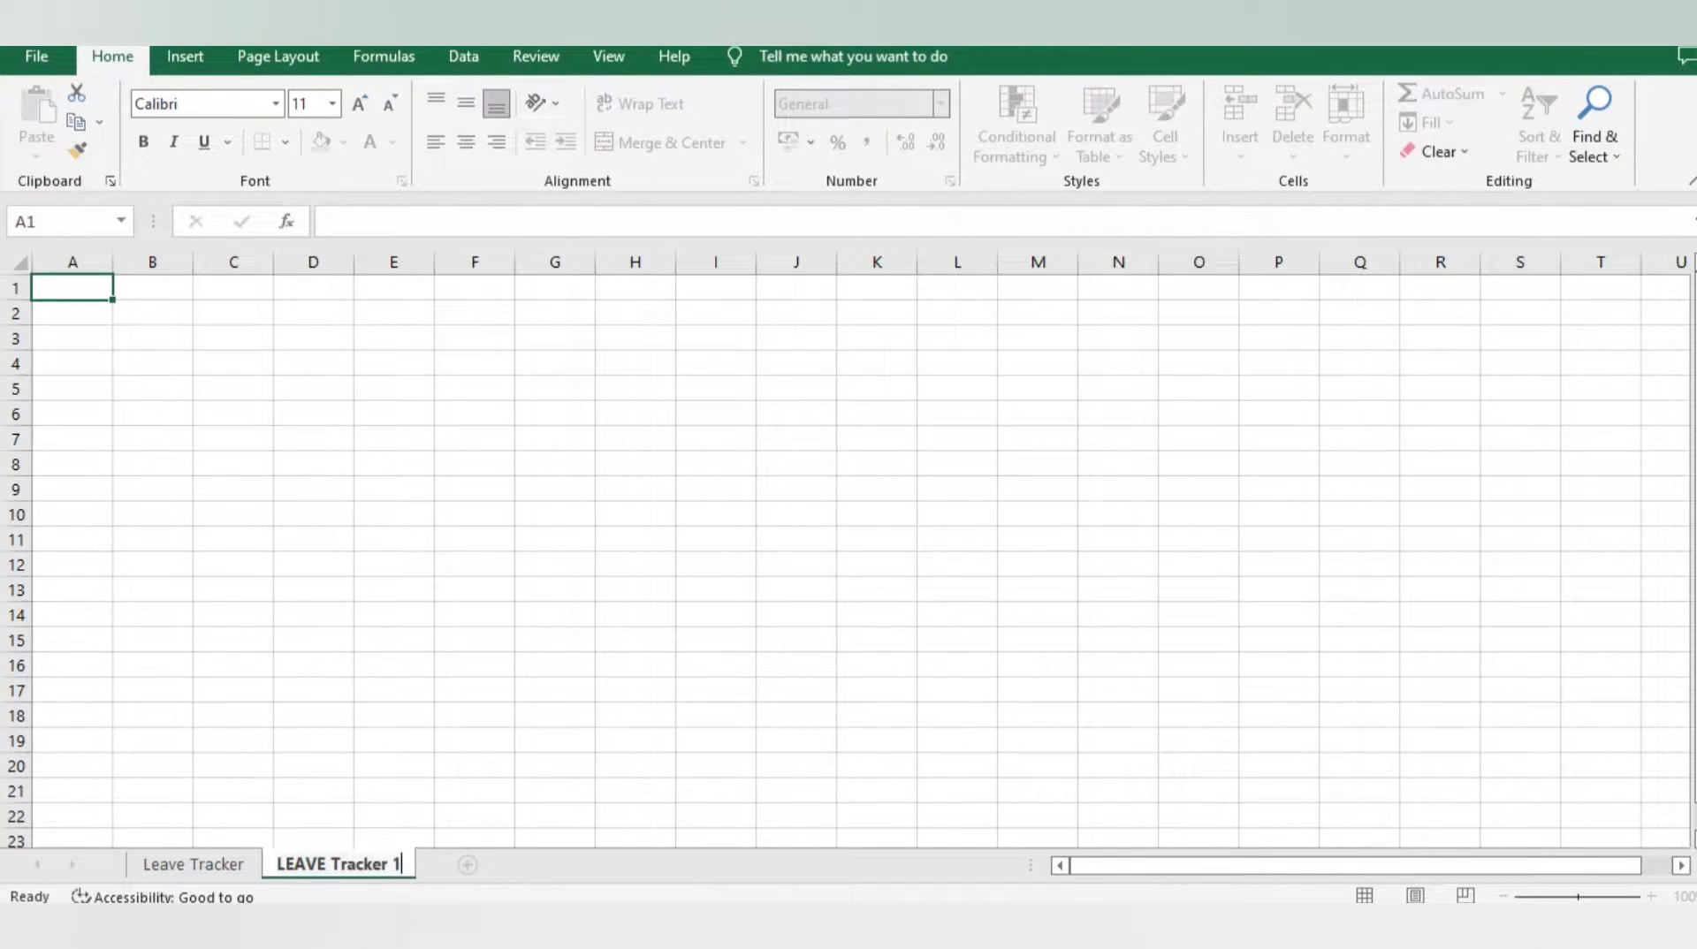
key(Return)
key(Page_Down)
Copy the Name header and employee list in A1:A16 from the Leave Tracker sheet
key(ctrl+Page_Up)
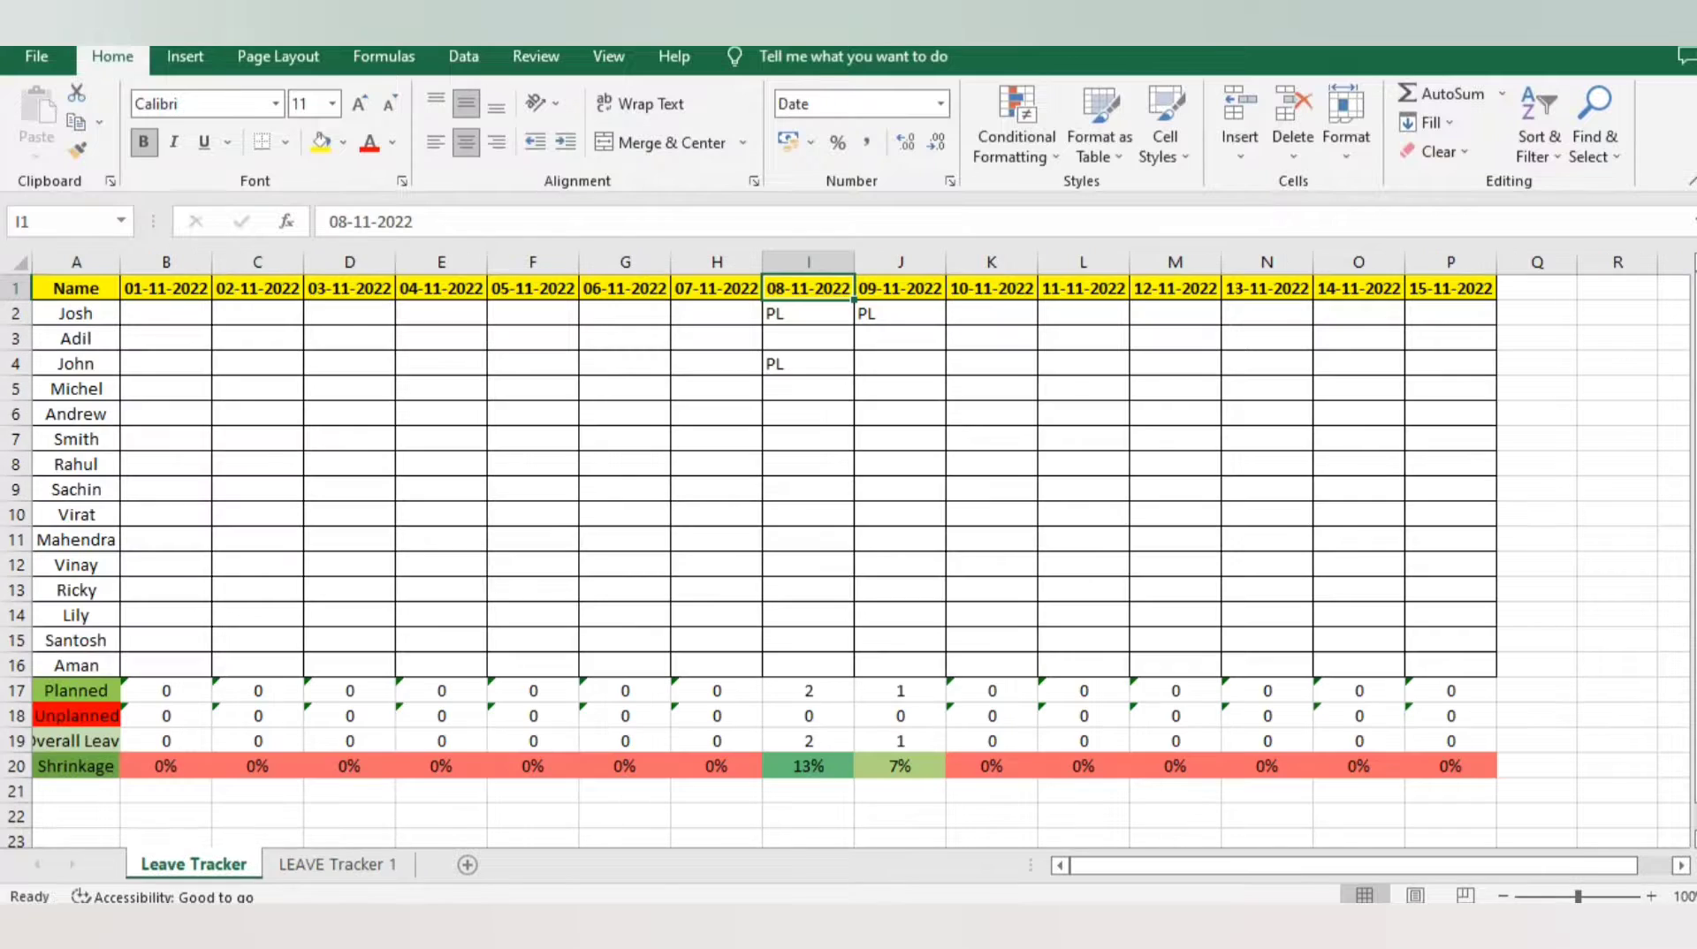
key(Left)
key(Home)
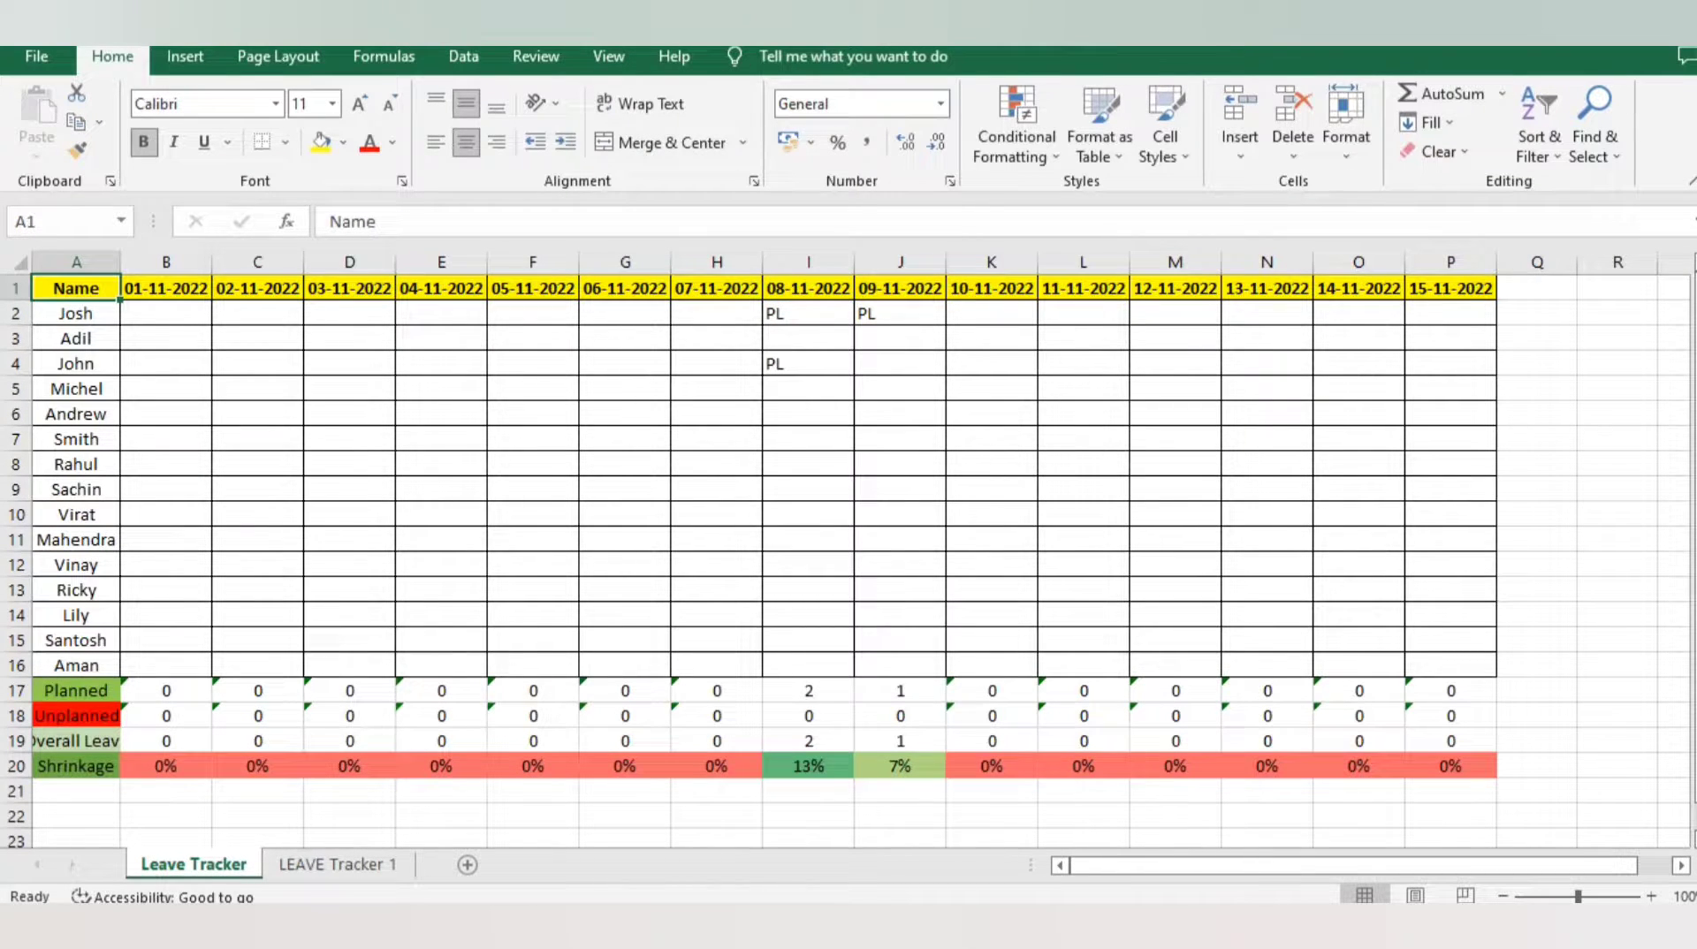
key(shift+Down)
key(shift+Down)
key(shift+Down)
key(shift+Down)
key(shift+Down)
key(shift+Down)
key(shift+Down)
key(shift+Down)
key(shift+Down)
key(shift+Down)
key(shift+Down)
key(shift+Down)
key(shift+Down)
key(shift+Down)
key(shift+Down)
key(shift+Down)
key(shift+Down)
key(shift+Down)
key(shift+Down)
key(shift+Up)
key(shift+Up)
key(shift+Up)
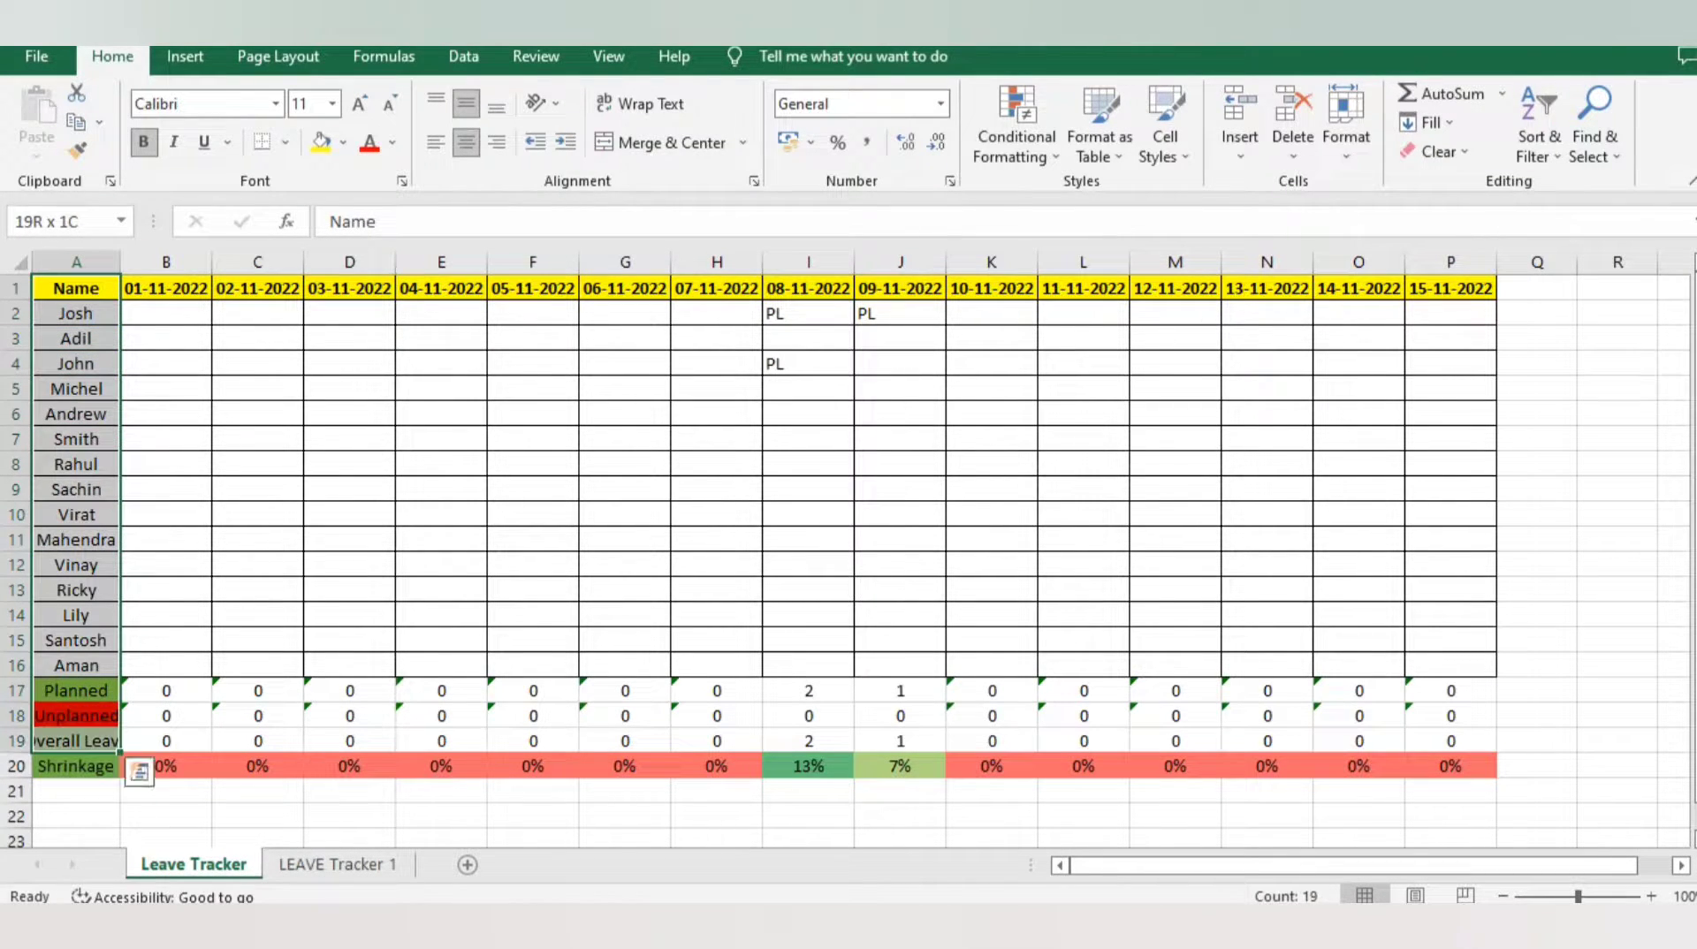
key(shift+Up)
key(ctrl+c)
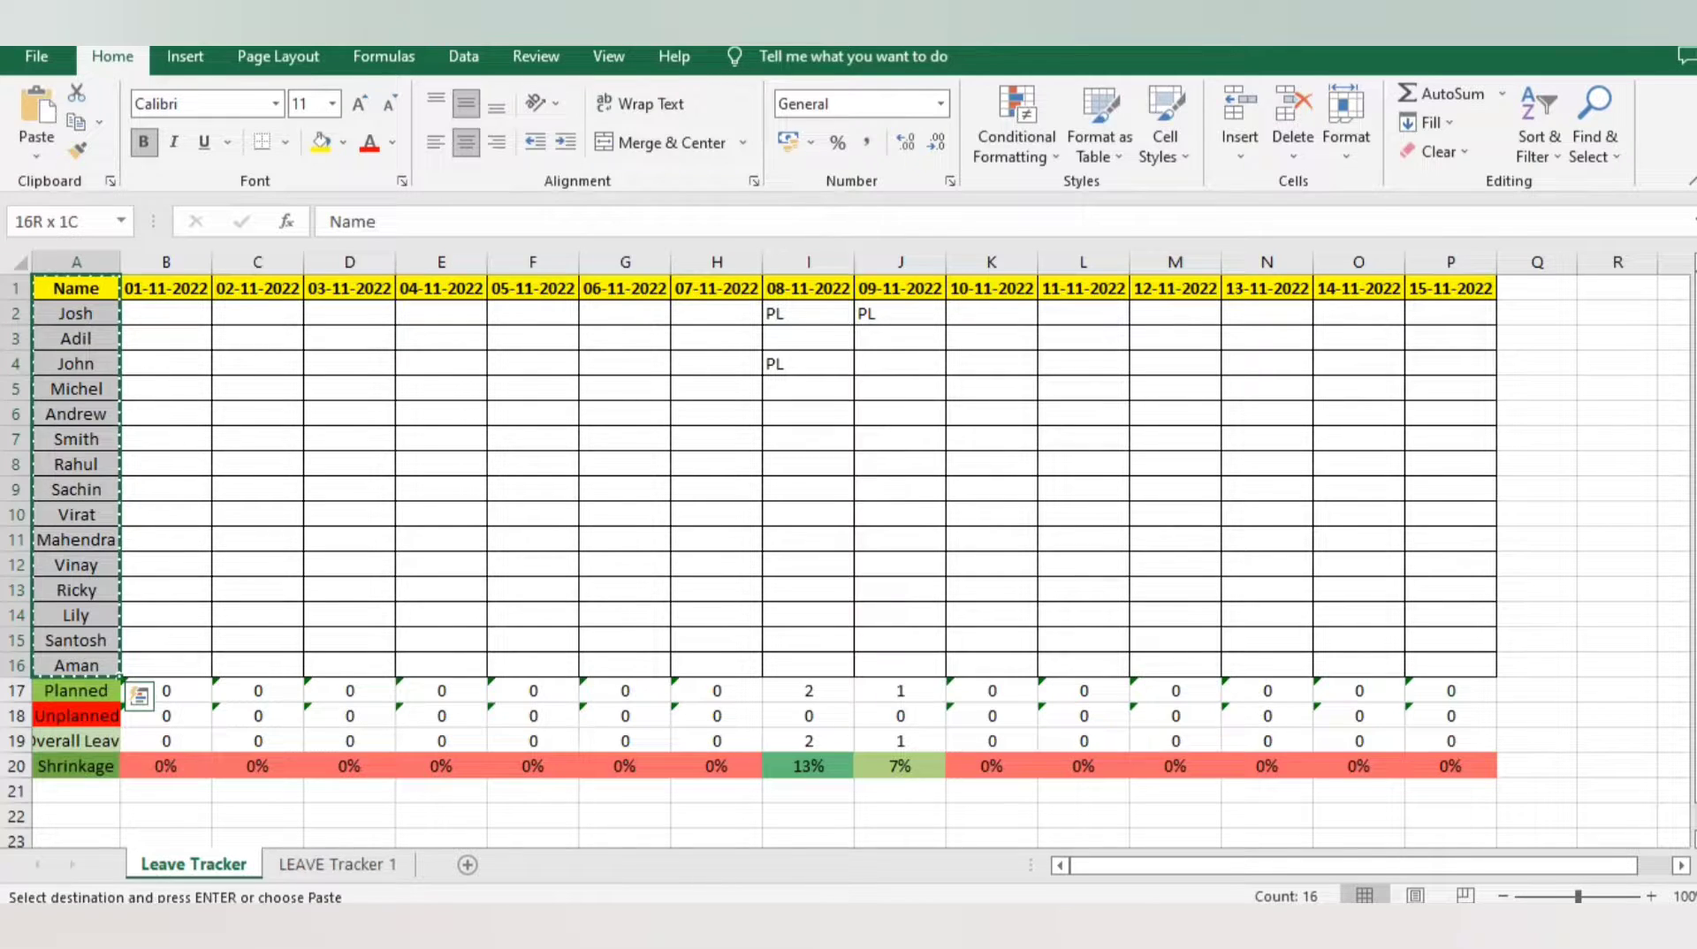
key(shift+Right)
key(shift+Right)
key(shift+Right)
key(shift+Right)
key(shift+Right)
key(shift+Right)
key(shift+Right)
key(shift+Right)
key(shift+Right)
key(shift+Right)
key(shift+Right)
key(shift+Right)
key(shift+Right)
key(shift+Right)
key(shift+Right)
key(shift+Right)
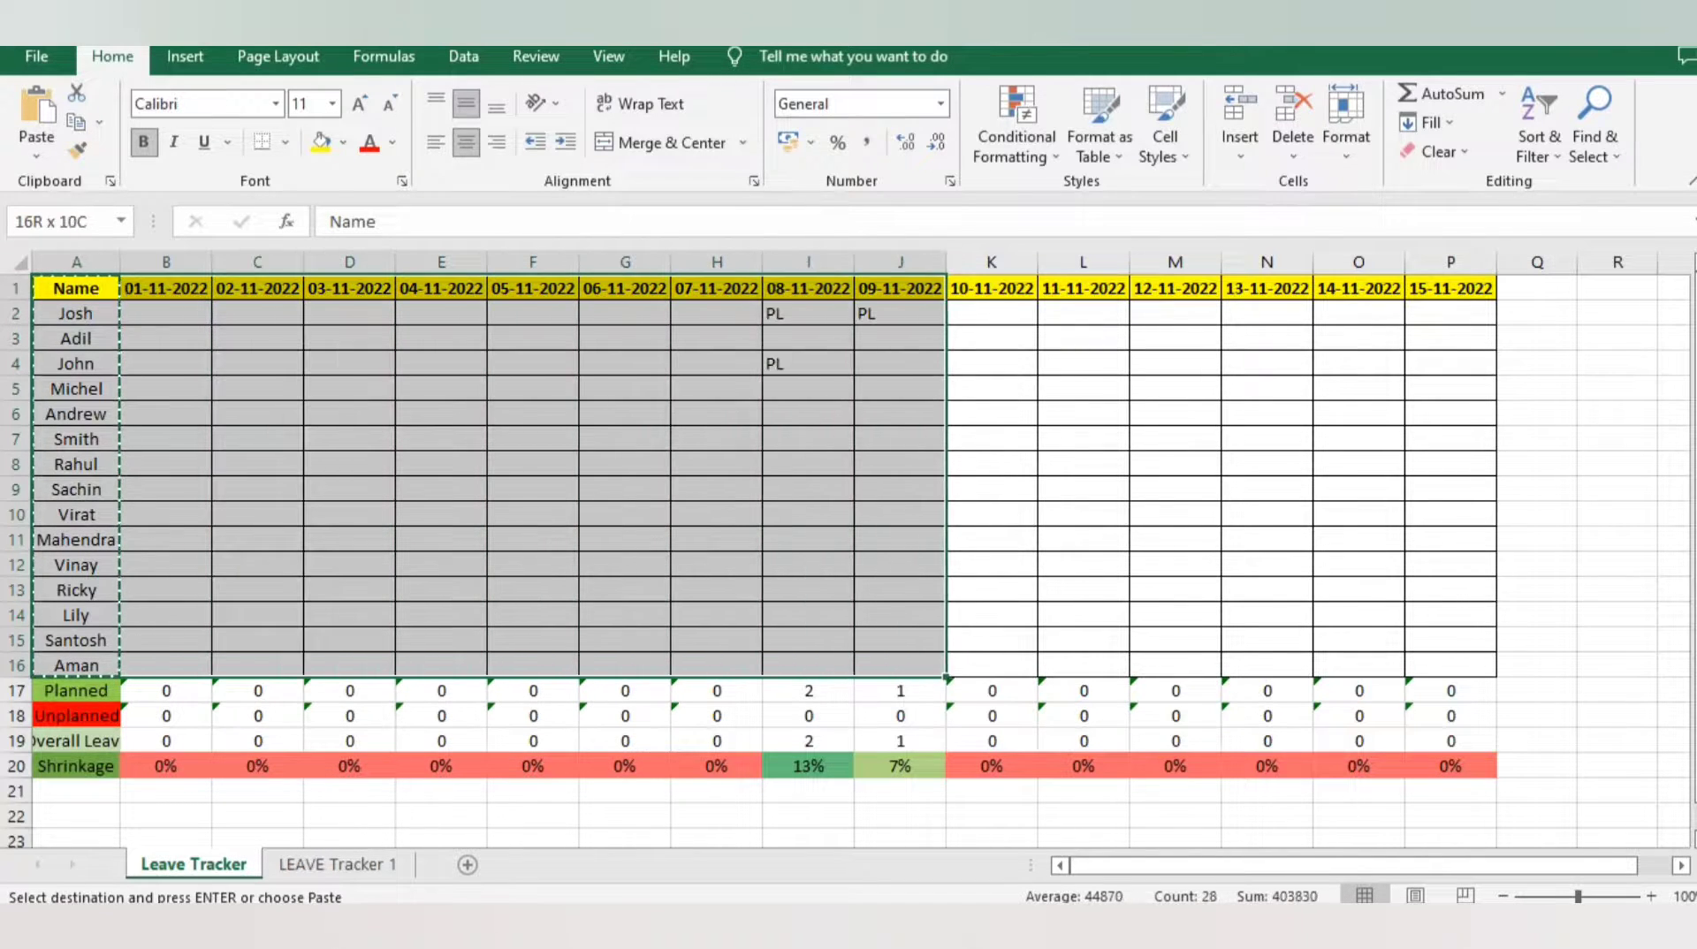
key(shift+Left)
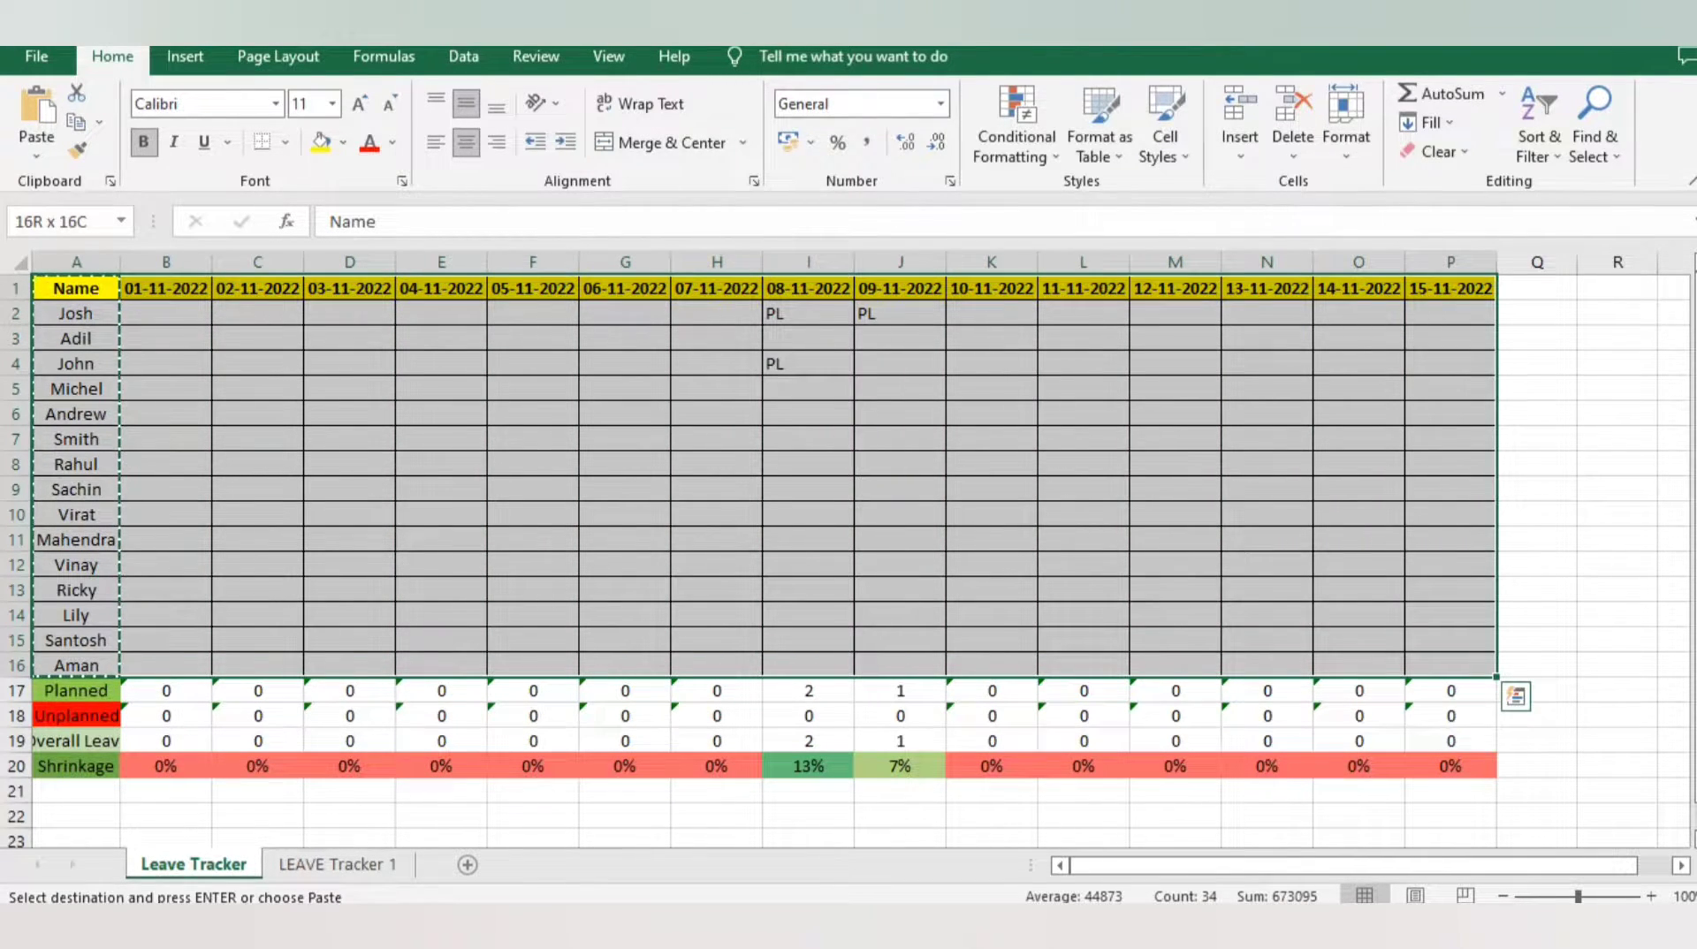
key(ctrl+shift+Left)
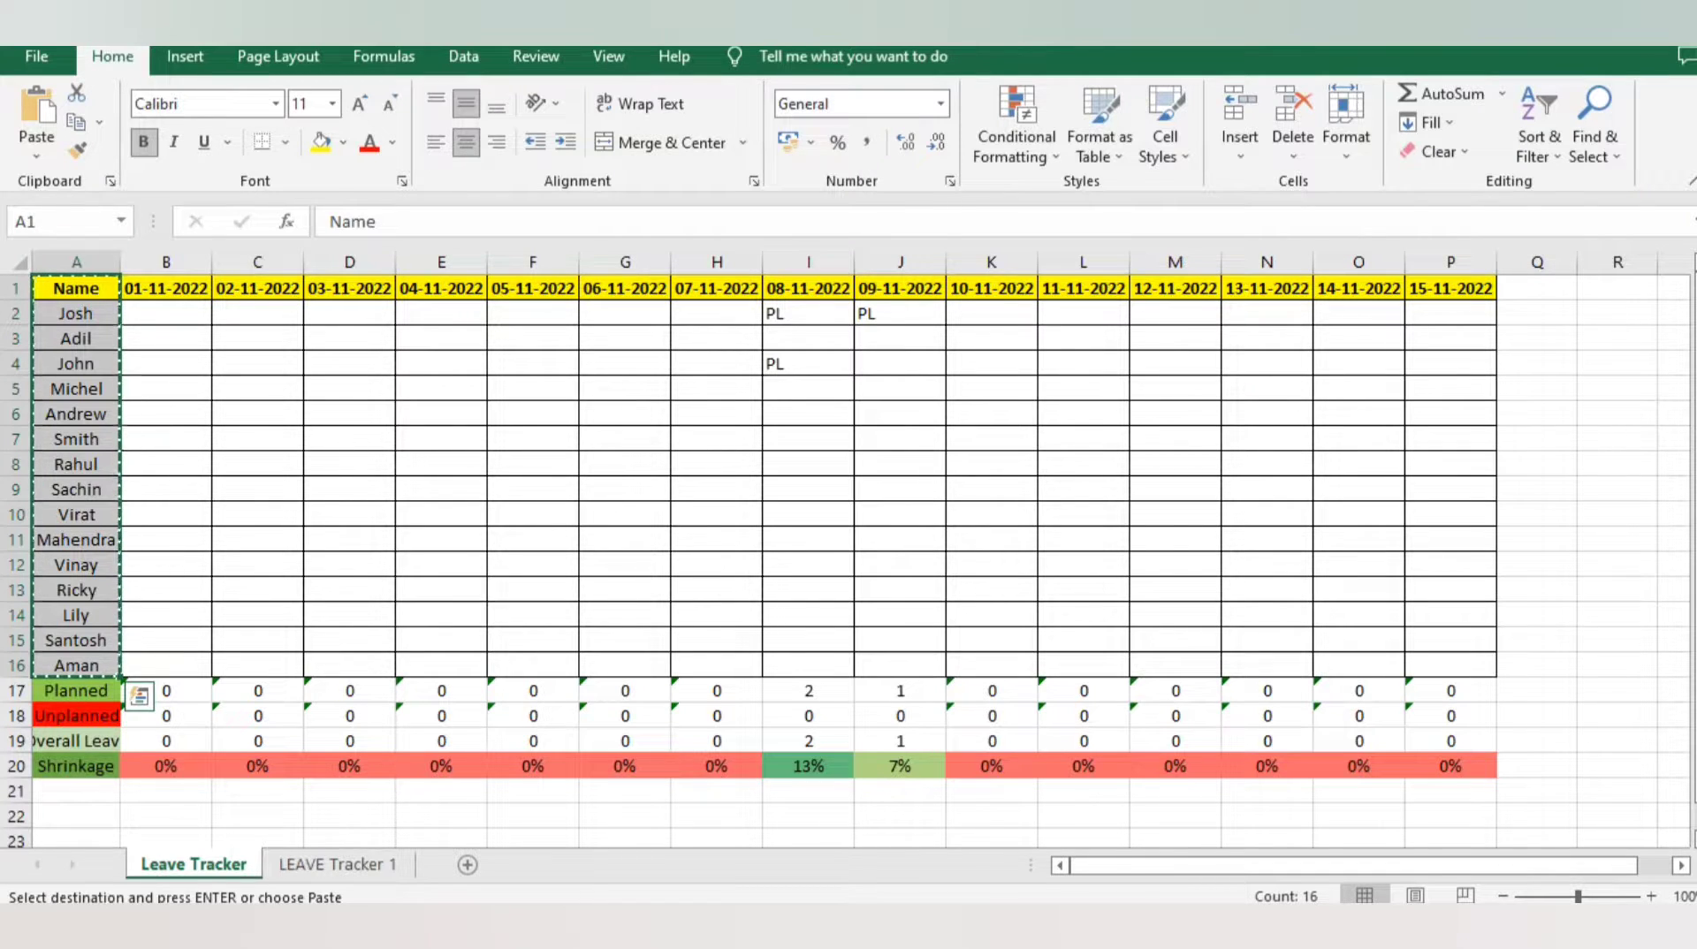
Paste the copied name list into the LEAVE Tracker 1 sheet starting at A23
key(ctrl+Page_Down)
key(ctrl+v)
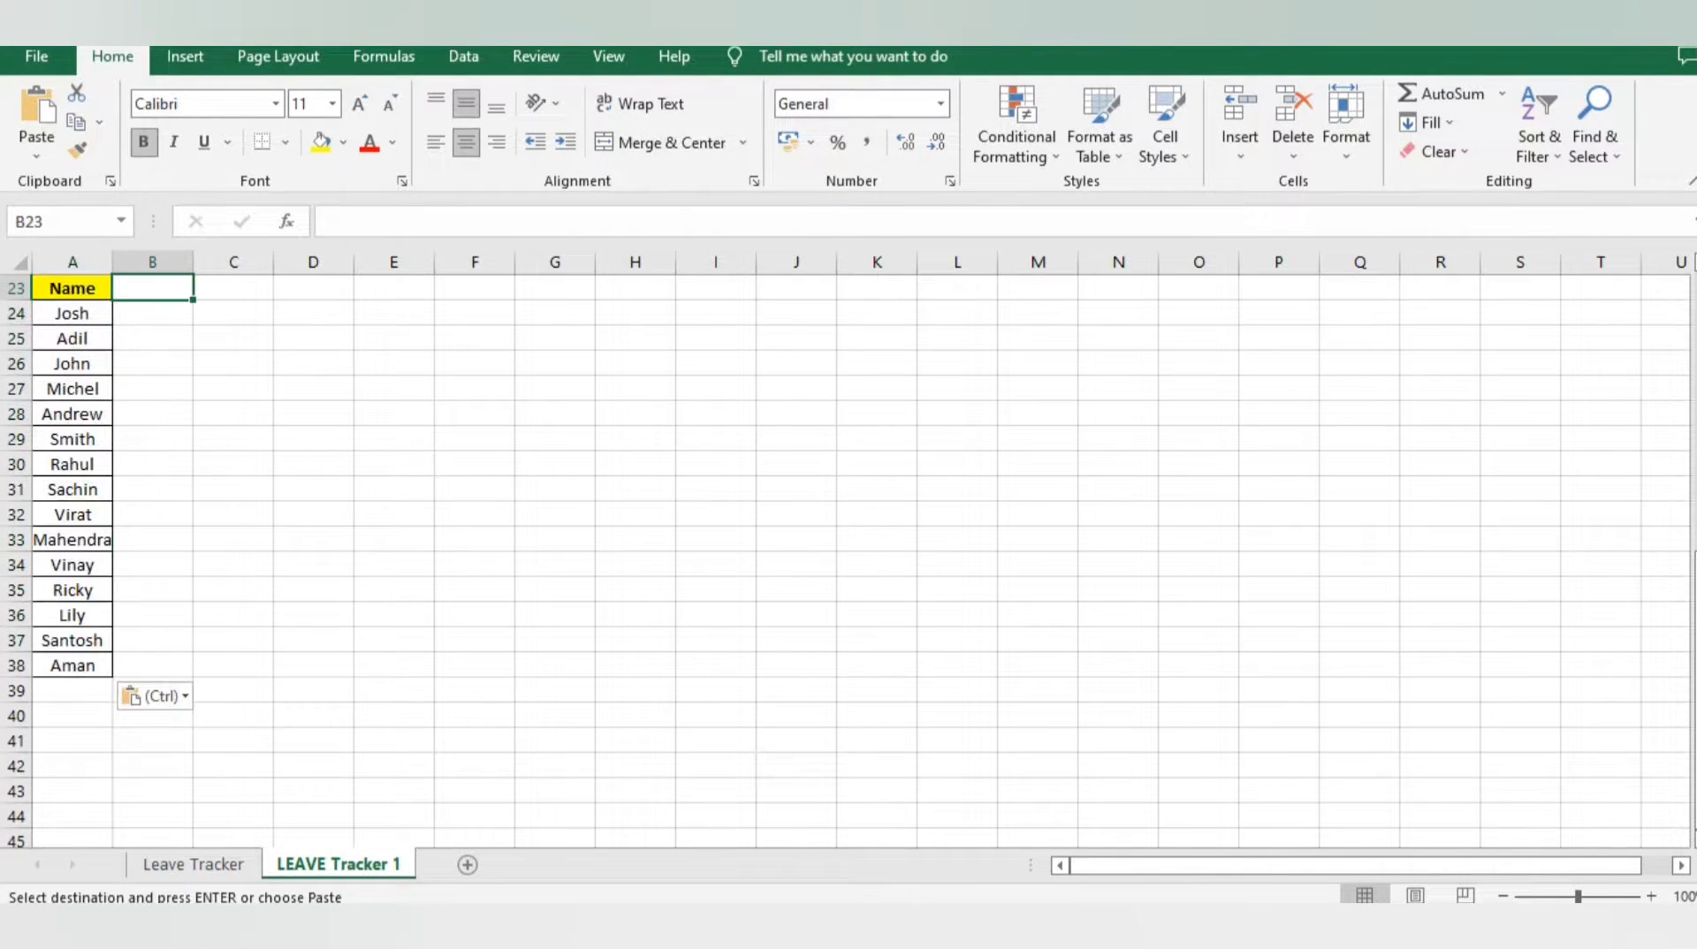
key(Right)
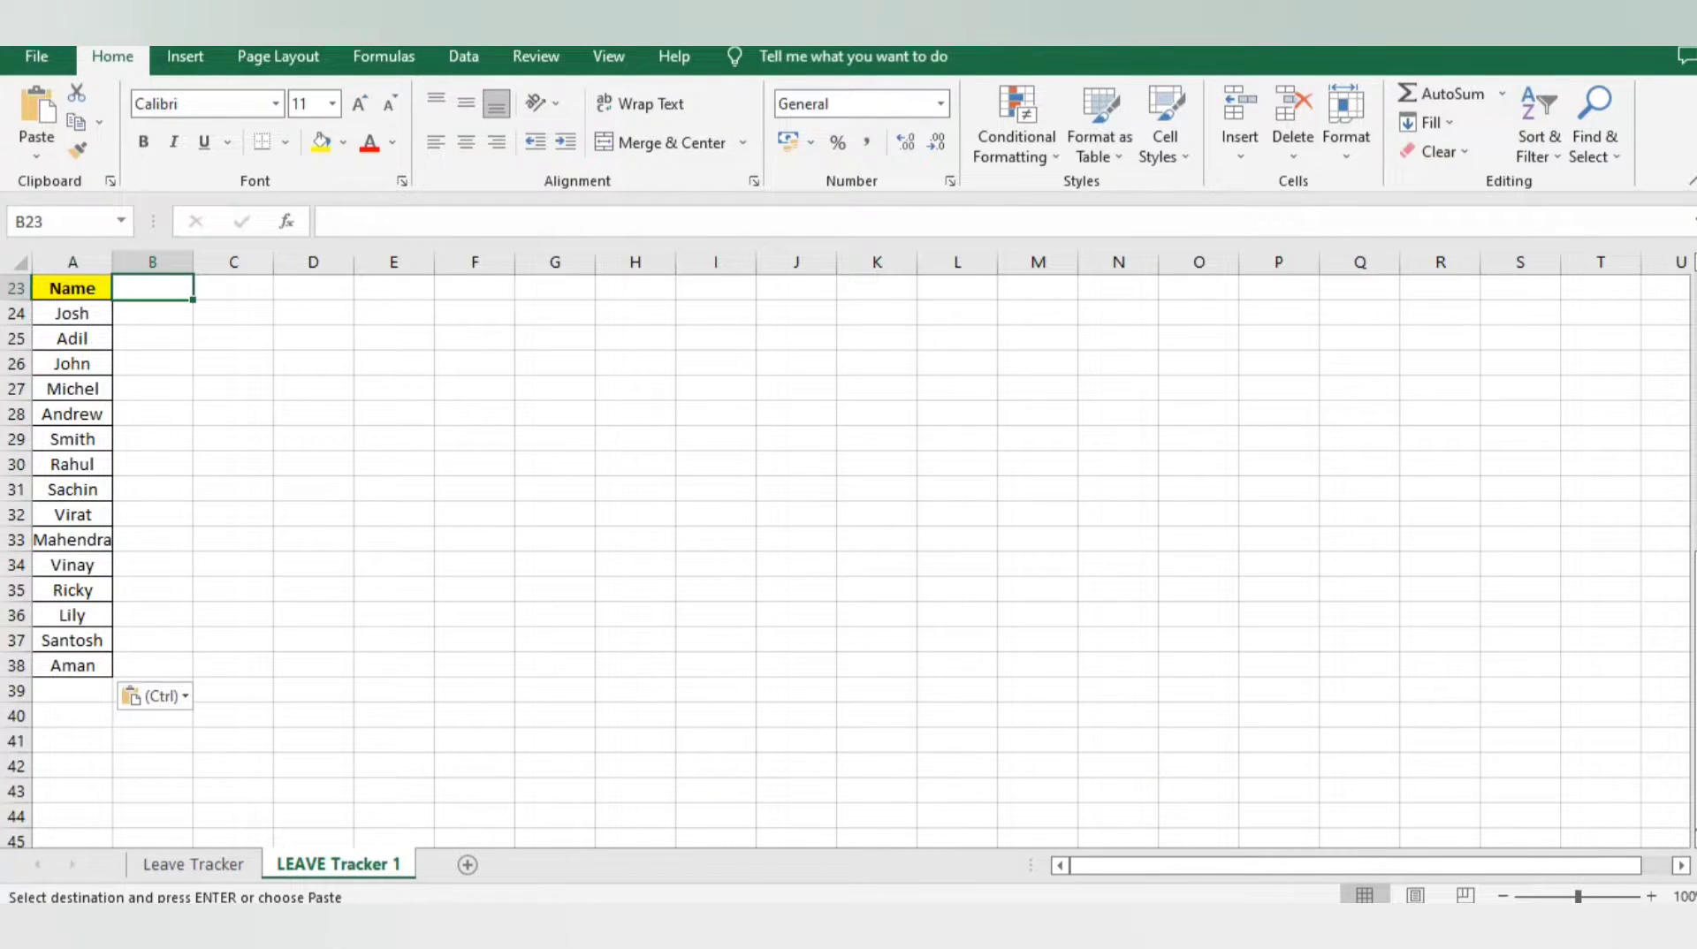
Copy the date headers 01-11-2022 to 03-11-2022 from Leave Tracker and paste them at B23 of LEAVE Tracker 1
click(194, 865)
click(166, 289)
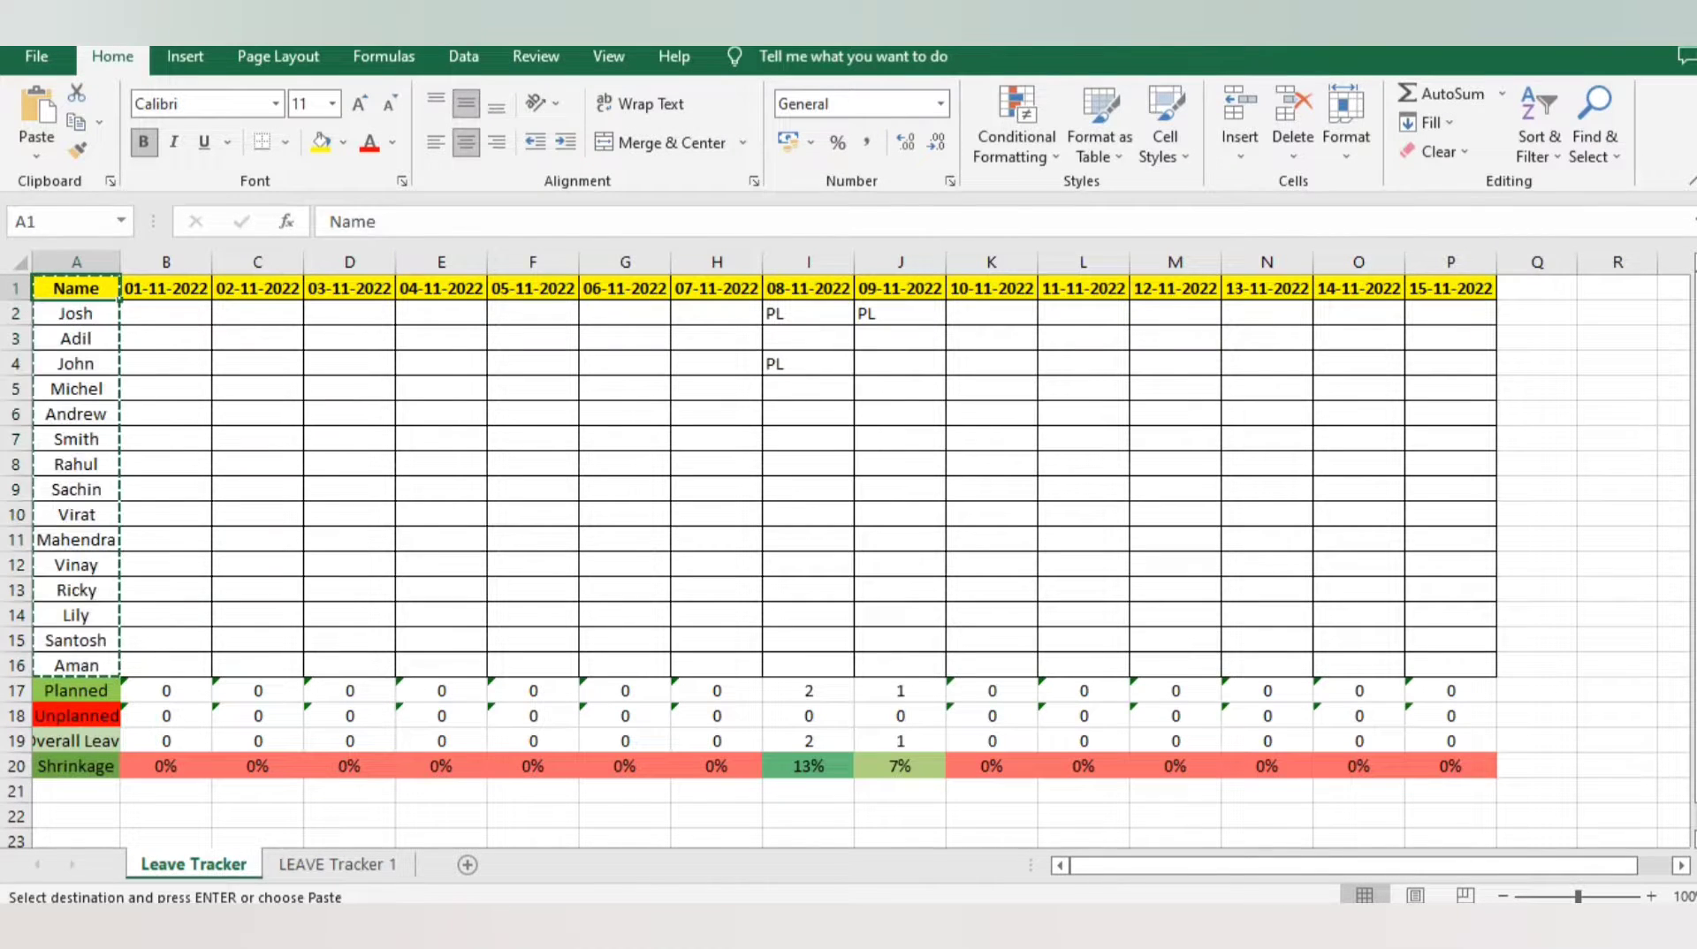
key(shift+Right)
key(shift+Right)
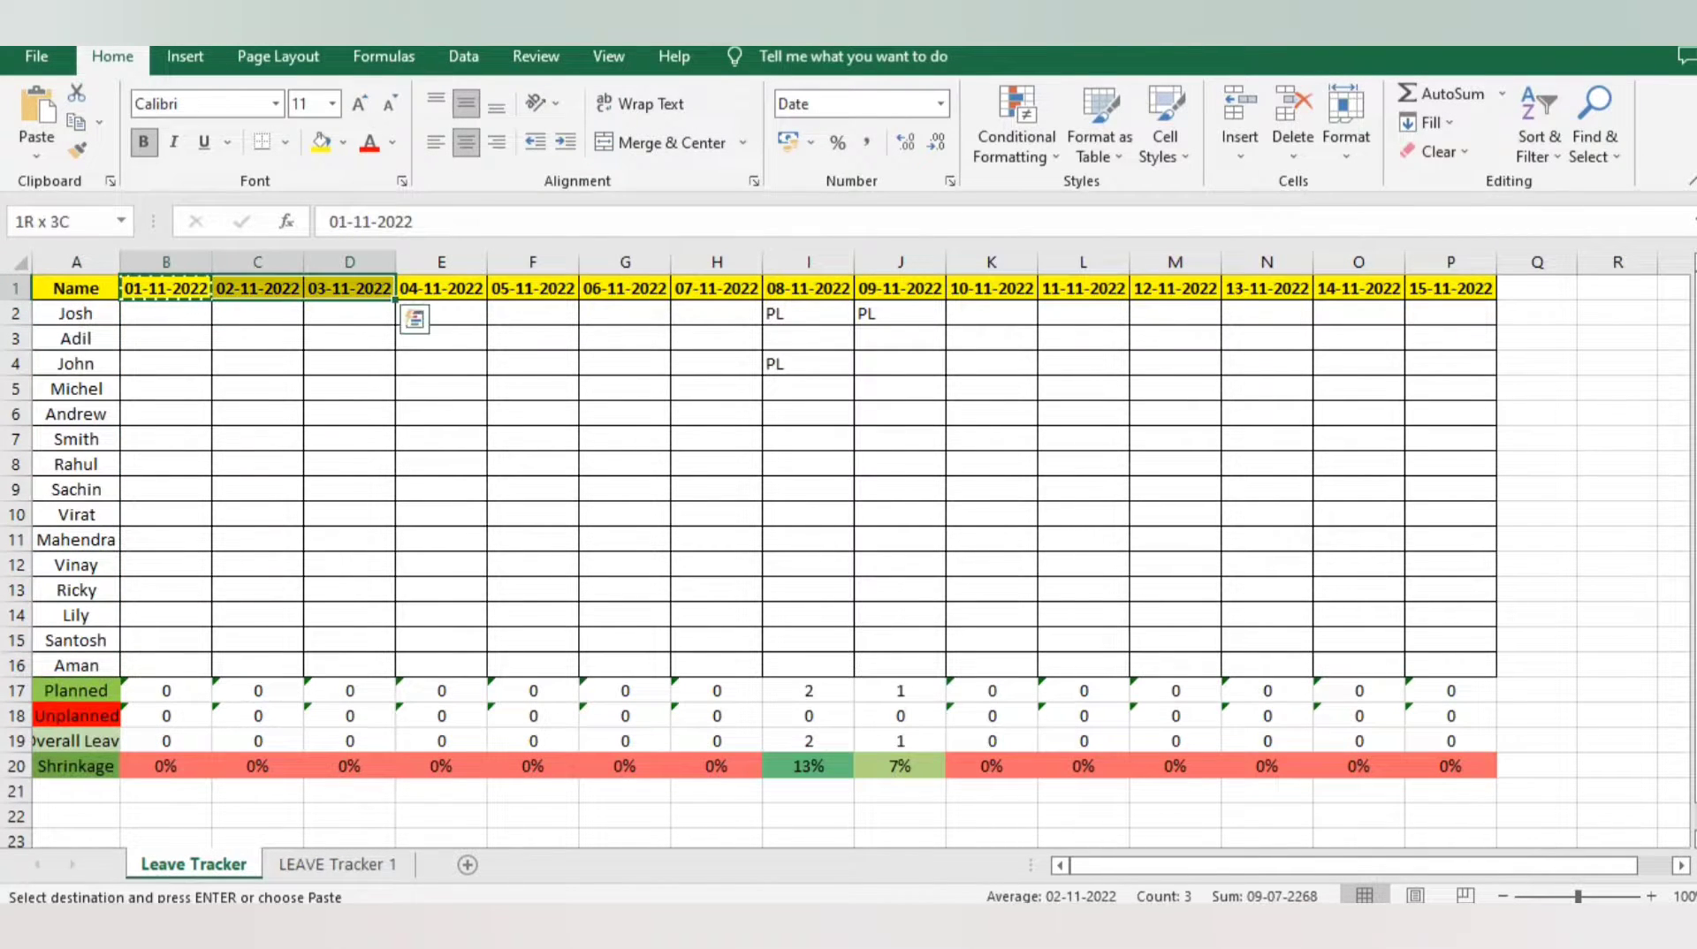
key(ctrl+c)
key(ctrl+Page_Down)
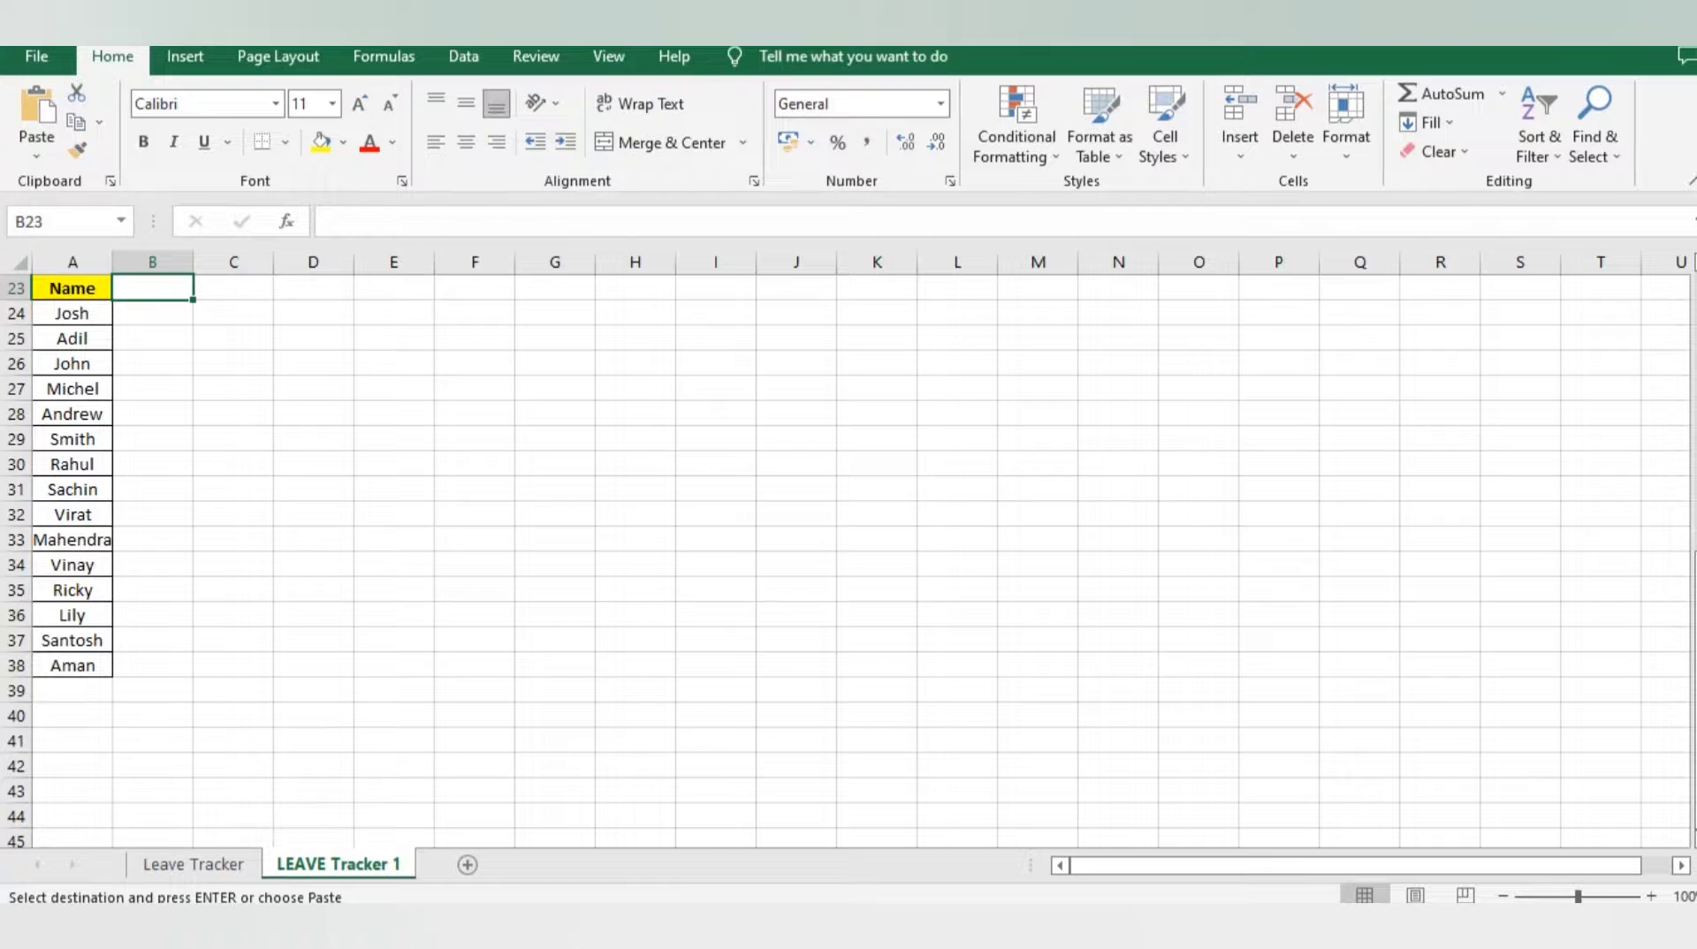
key(ctrl+v)
AutoFit the column widths of the pasted table so the dates fit in their cells
key(ctrl+a)
key(alt+o)
key(c)
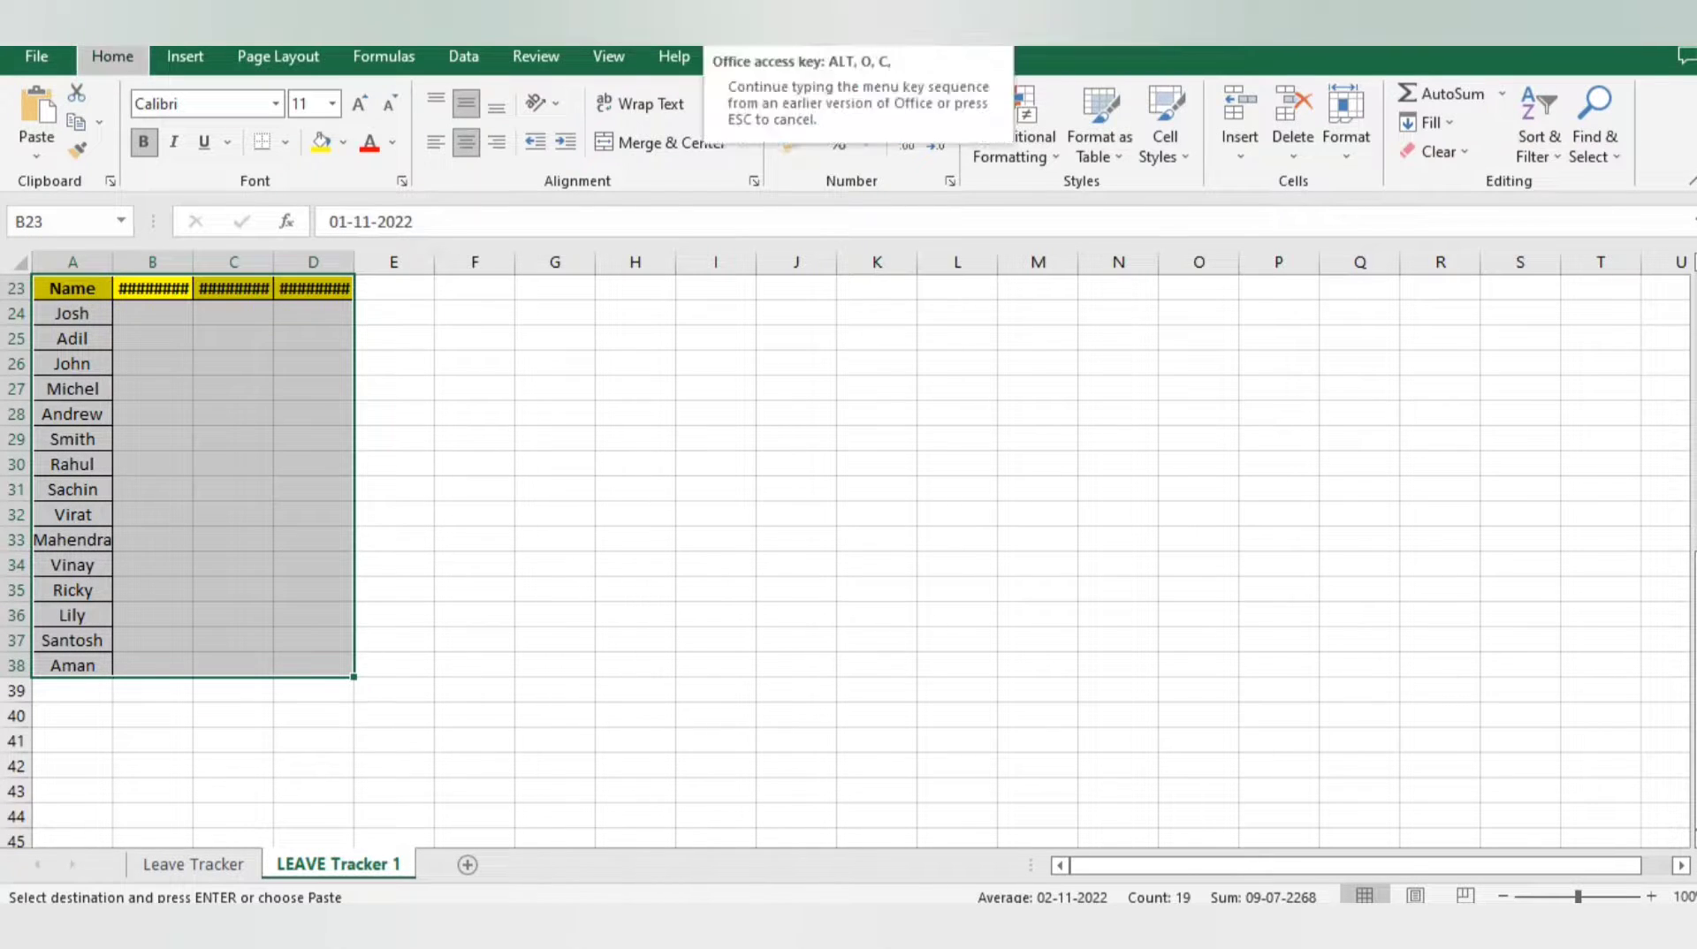
key(a)
key(Left)
key(Right)
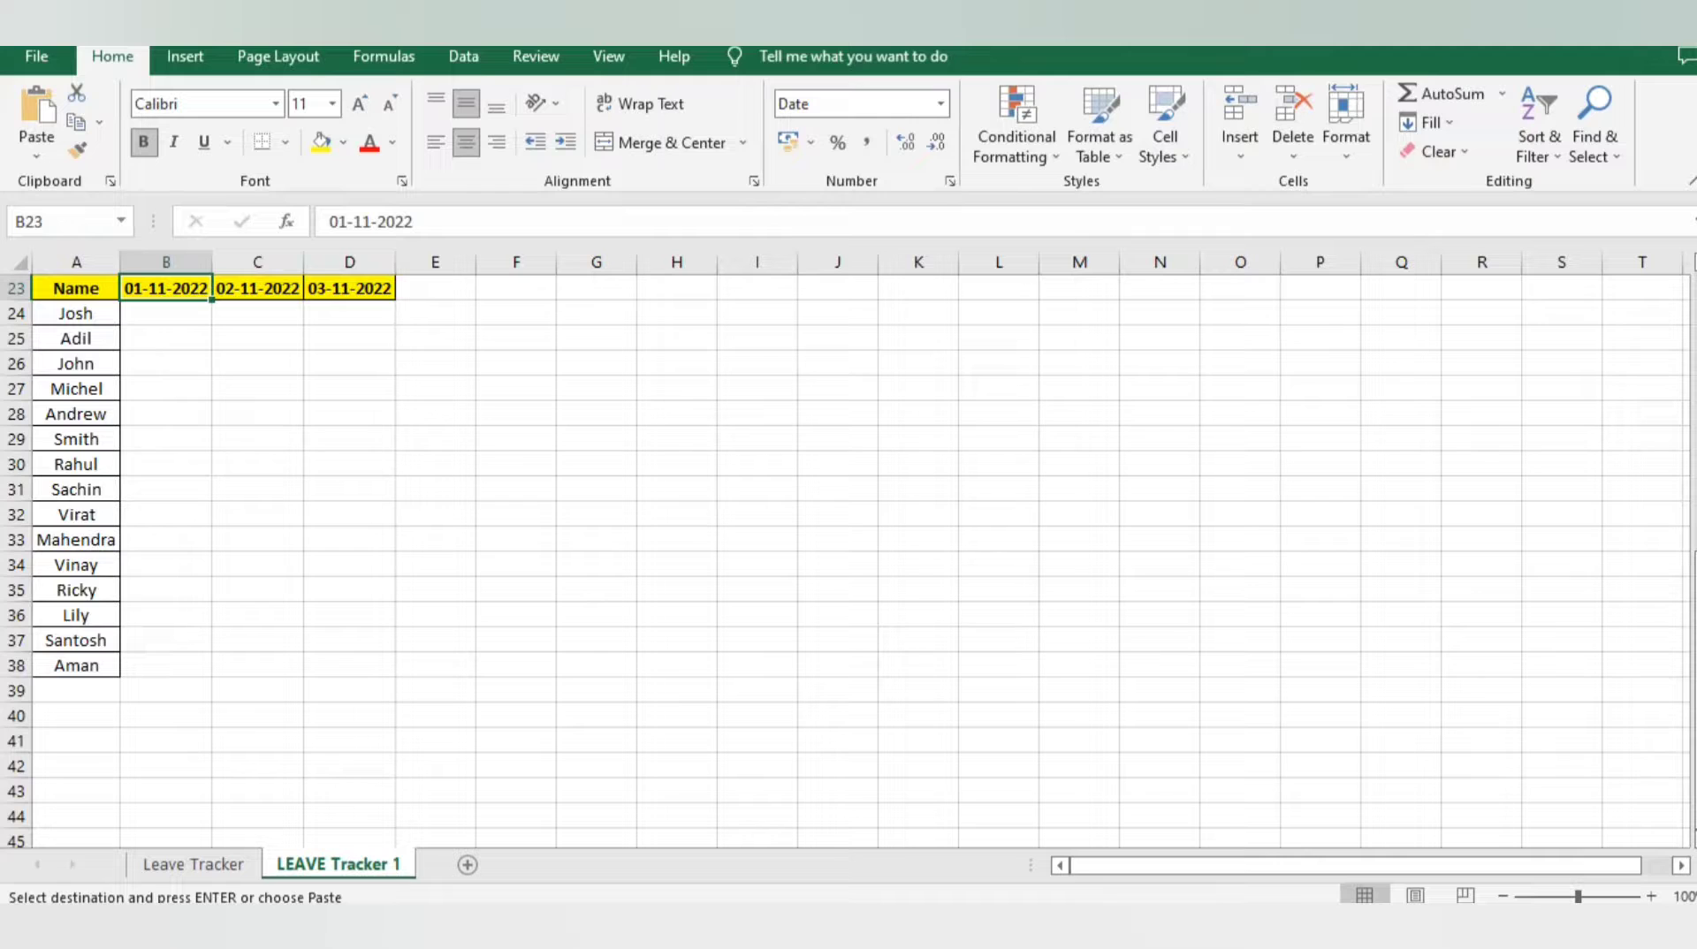
Format the date header in B23 as a long date in the 14 March 2012 style with a two-digit day
key(shift+F10)
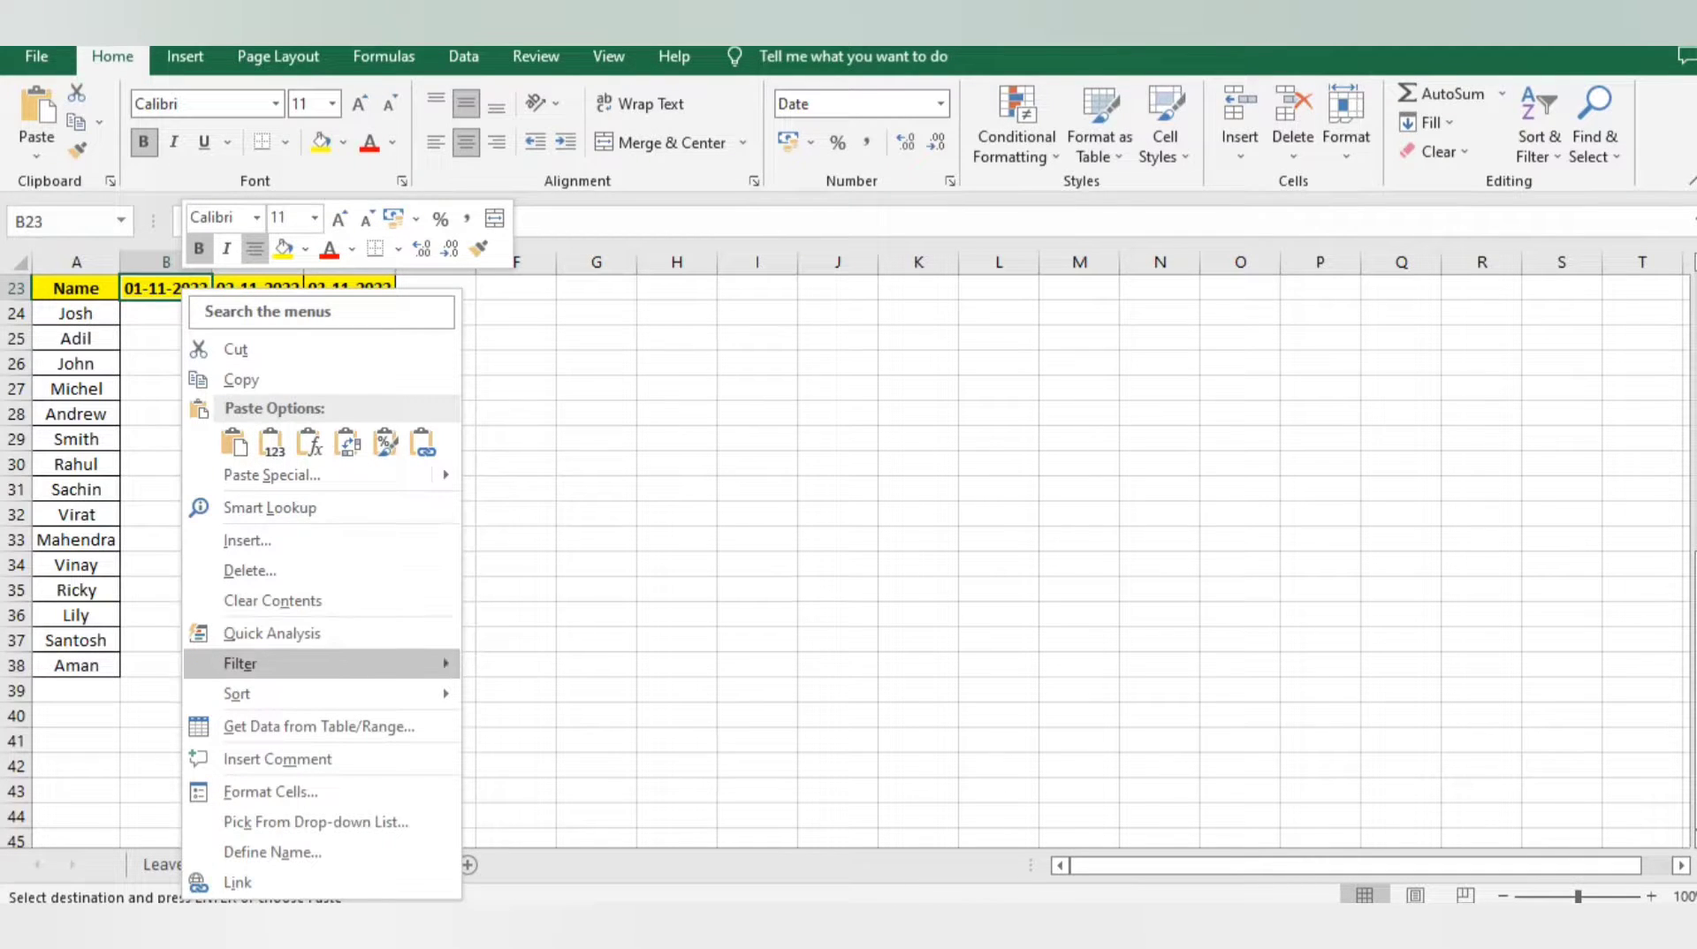
click(270, 792)
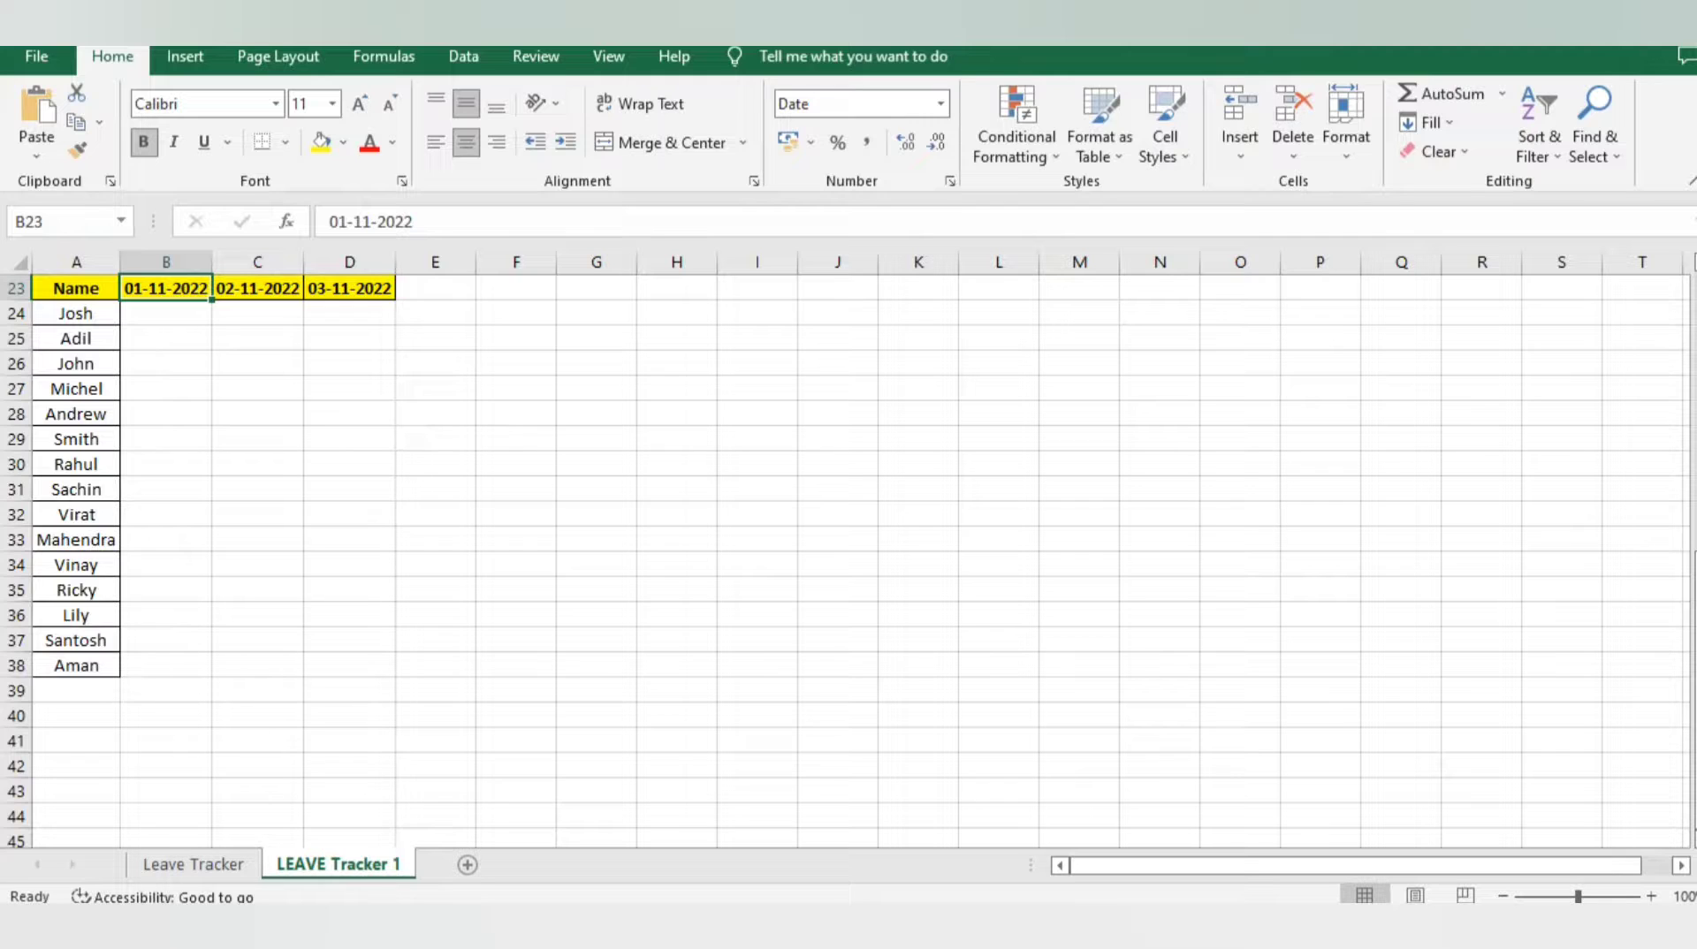
key(ctrl+1)
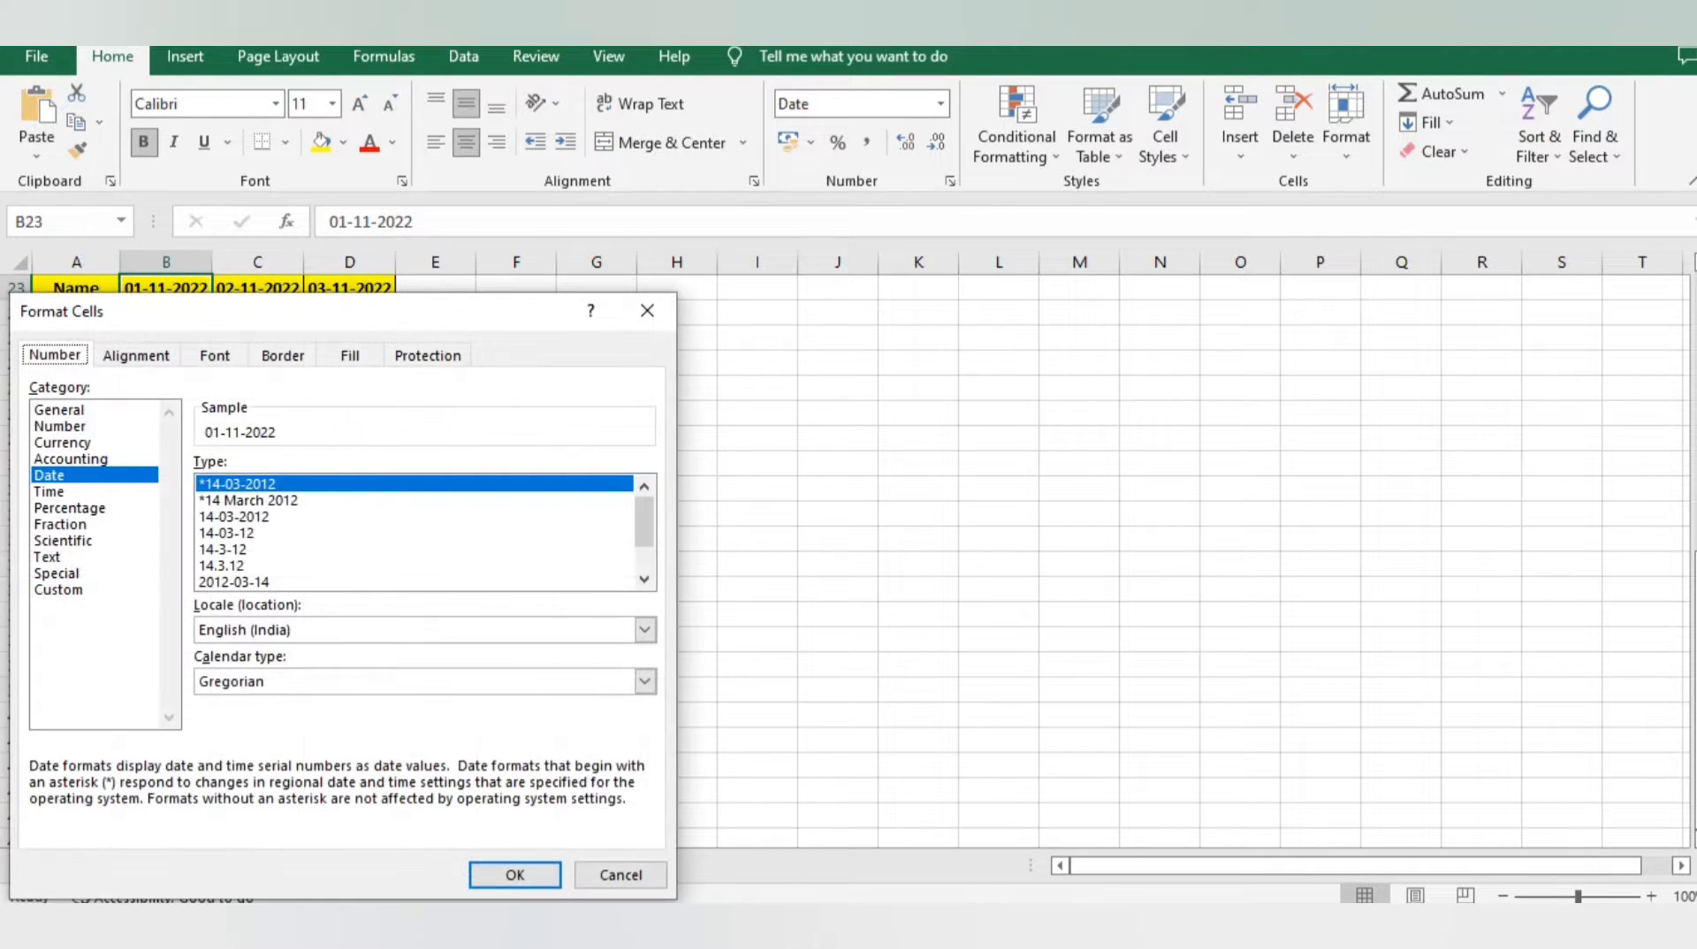
key(Tab)
key(Tab)
key(Down)
key(Down)
key(Down)
key(Down)
key(Down)
key(Down)
key(Down)
key(Down)
key(Down)
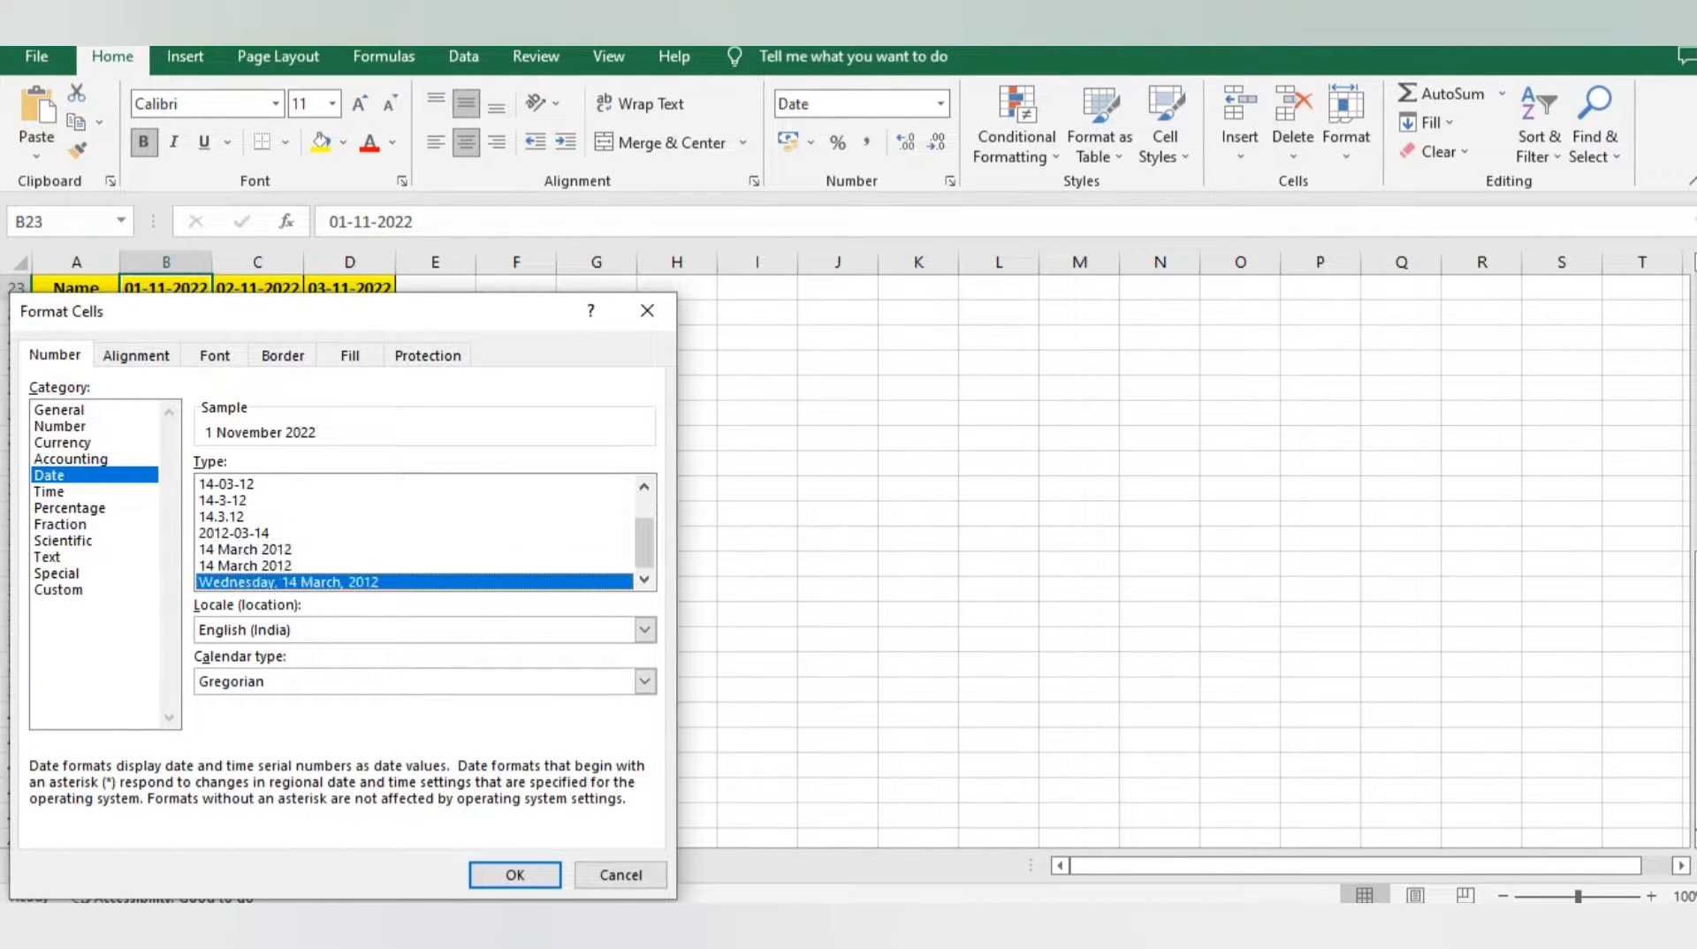
key(Up)
key(Up)
key(Up)
key(Up)
key(Up)
key(Up)
key(Up)
key(Up)
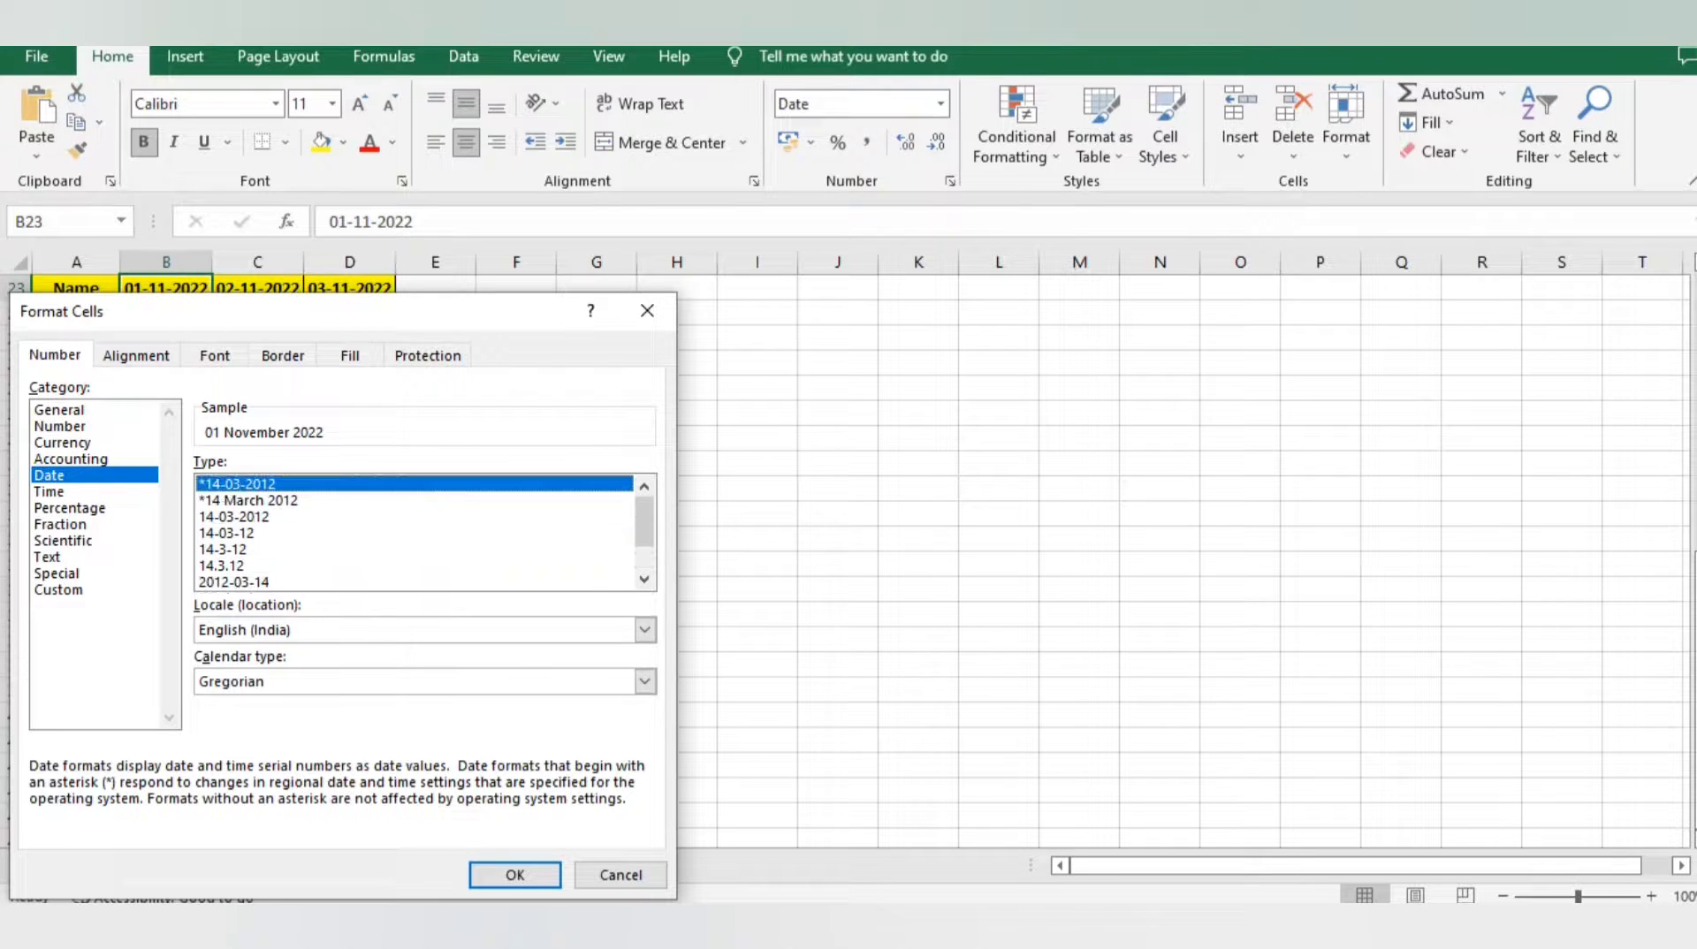
key(Down)
key(Down)
key(Down)
key(Down)
key(Down)
key(Down)
key(Down)
key(Down)
key(Up)
key(Up)
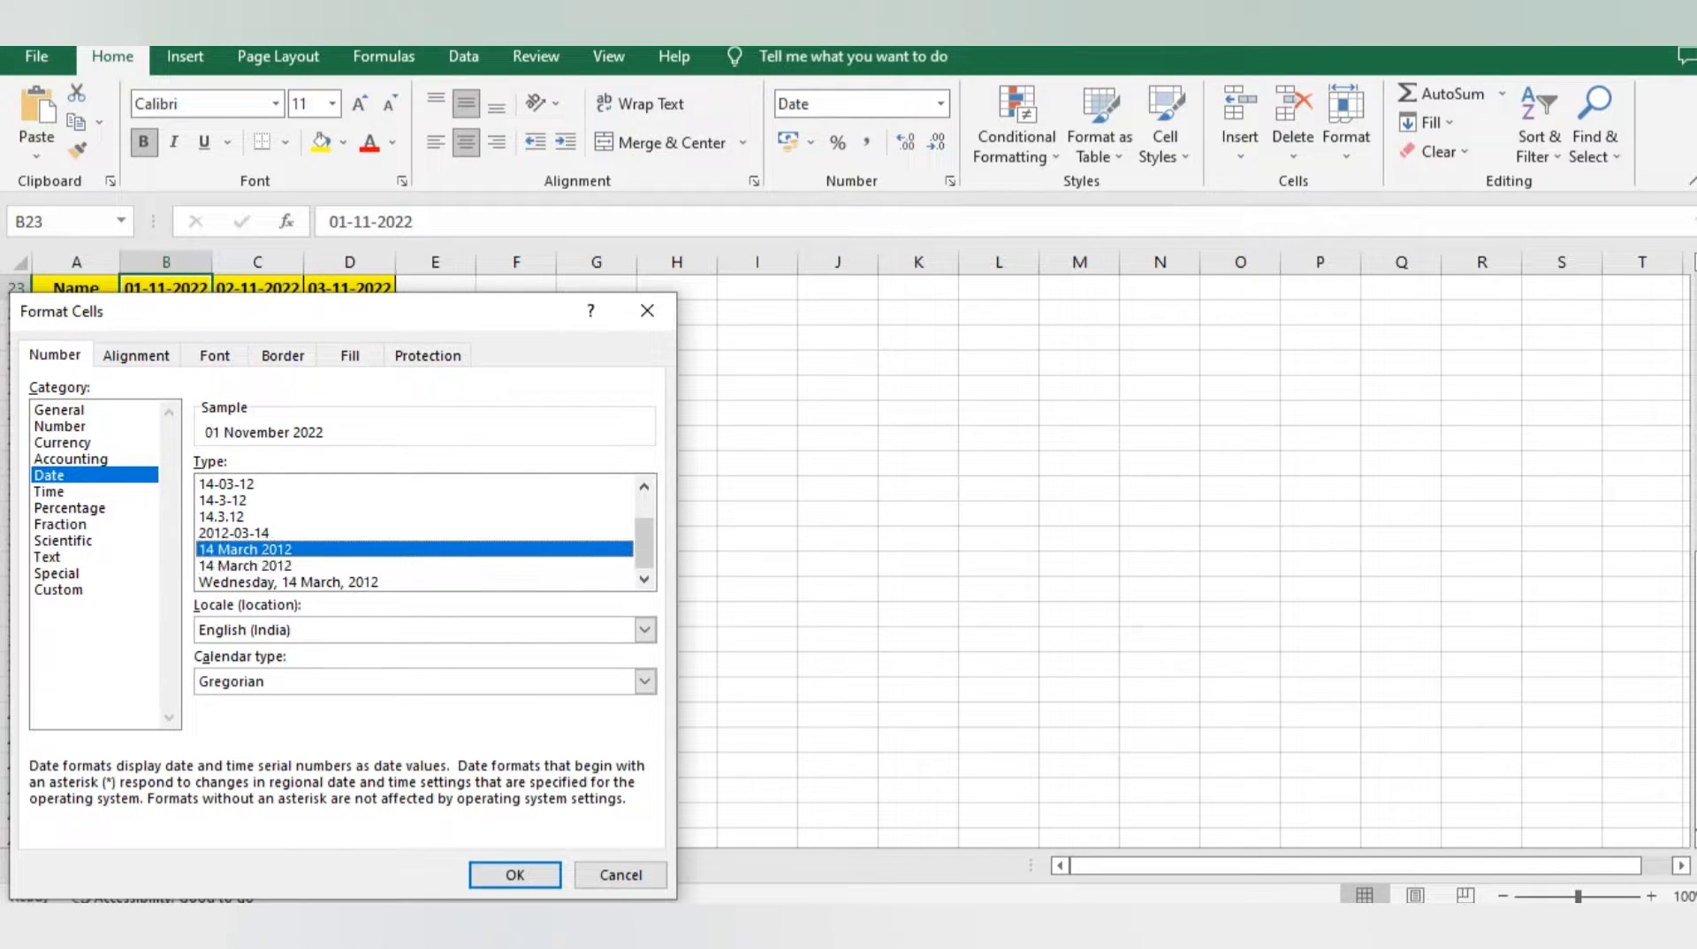
key(Return)
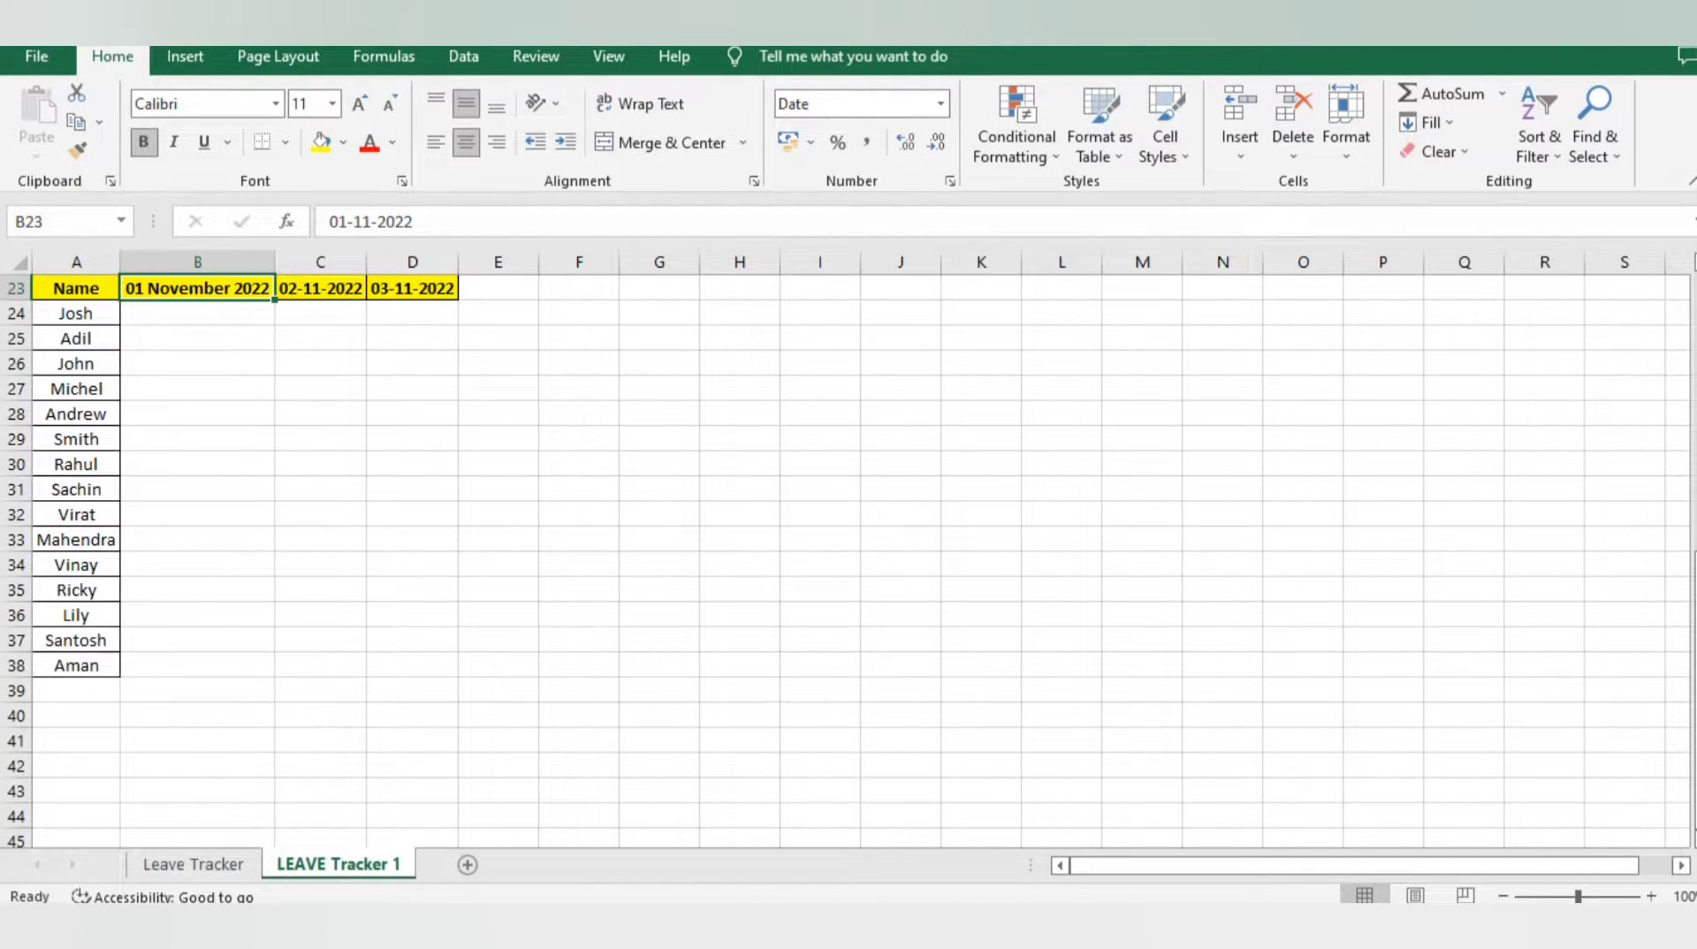
Fill the date series from B23 across row 23 to P23, ending at 15 November 2022
key(Right)
key(Left)
drag(275, 301, 1384, 299)
AutoFit the column widths of the whole table A23:P38 so the long date headers fit
click(76, 289)
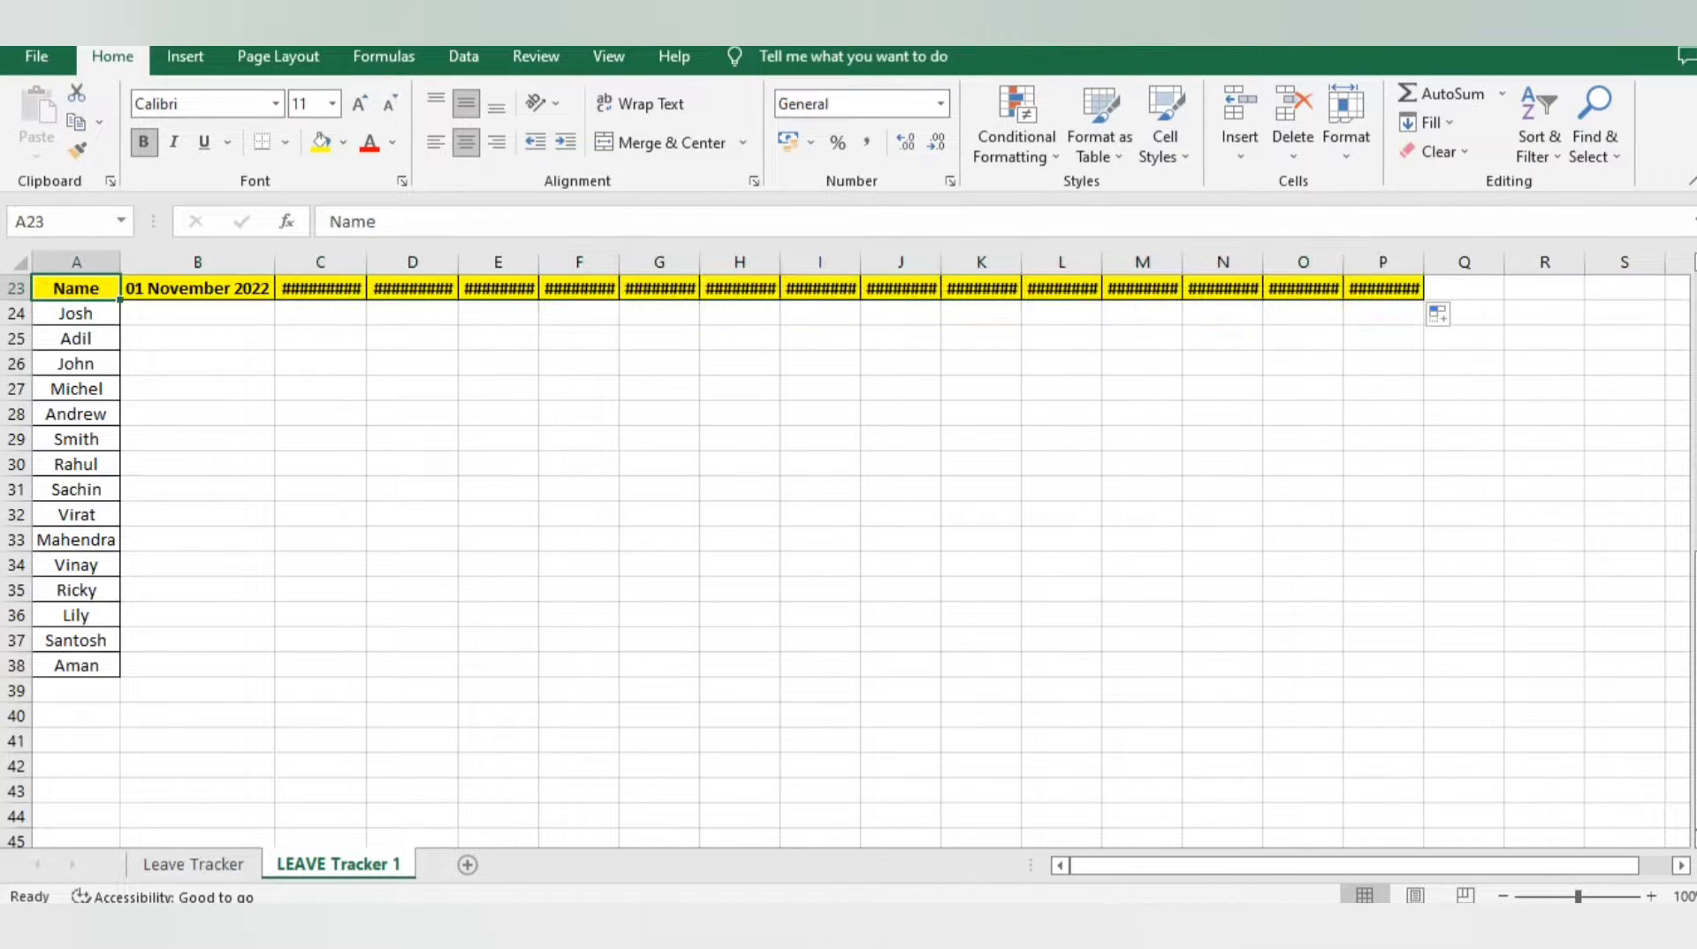
key(ctrl+a)
key(alt+o)
key(c)
key(a)
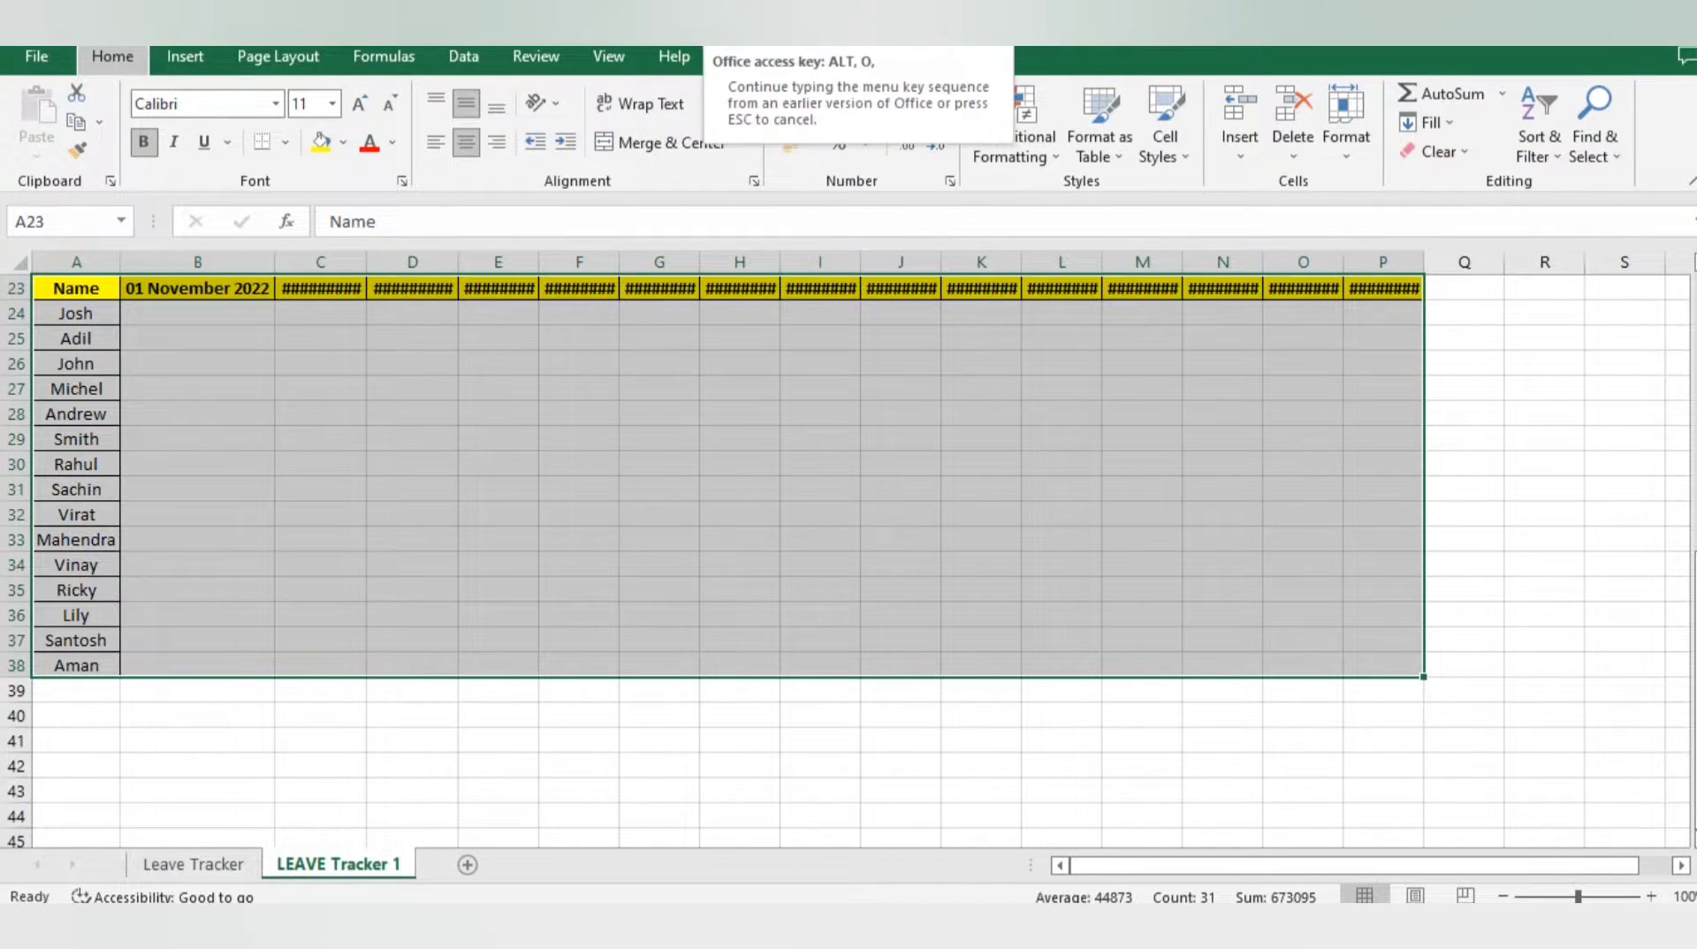
Apply all borders to the whole table range A23:P38
click(76, 289)
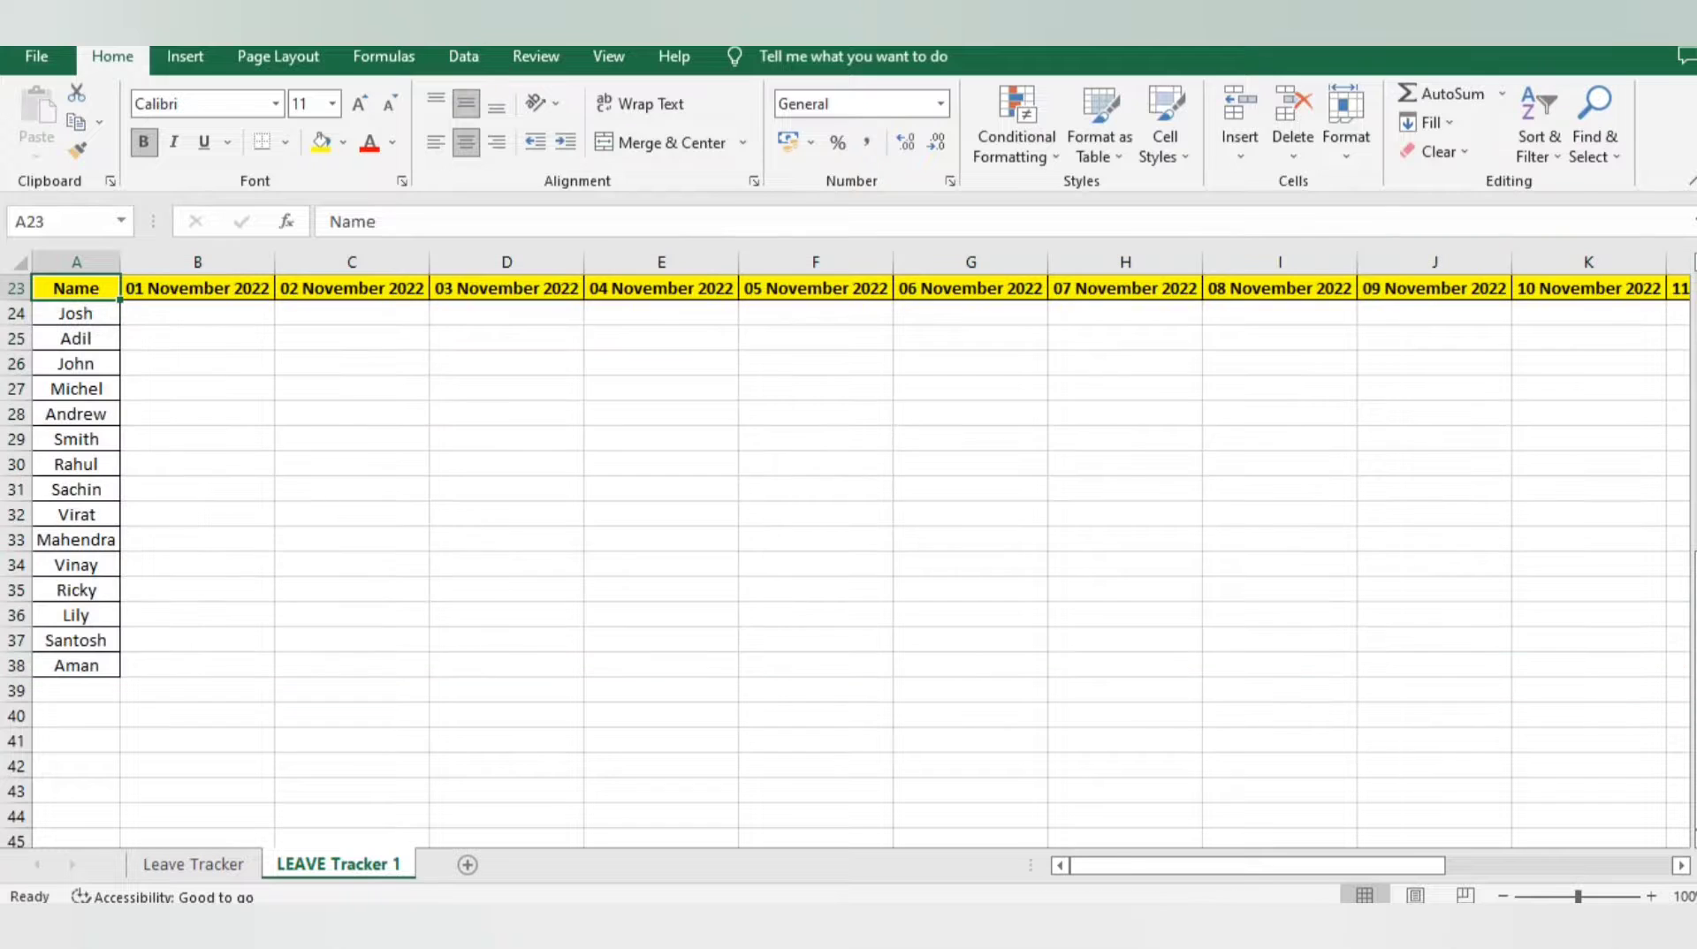
key(ctrl+shift+Right)
key(ctrl+shift+Down)
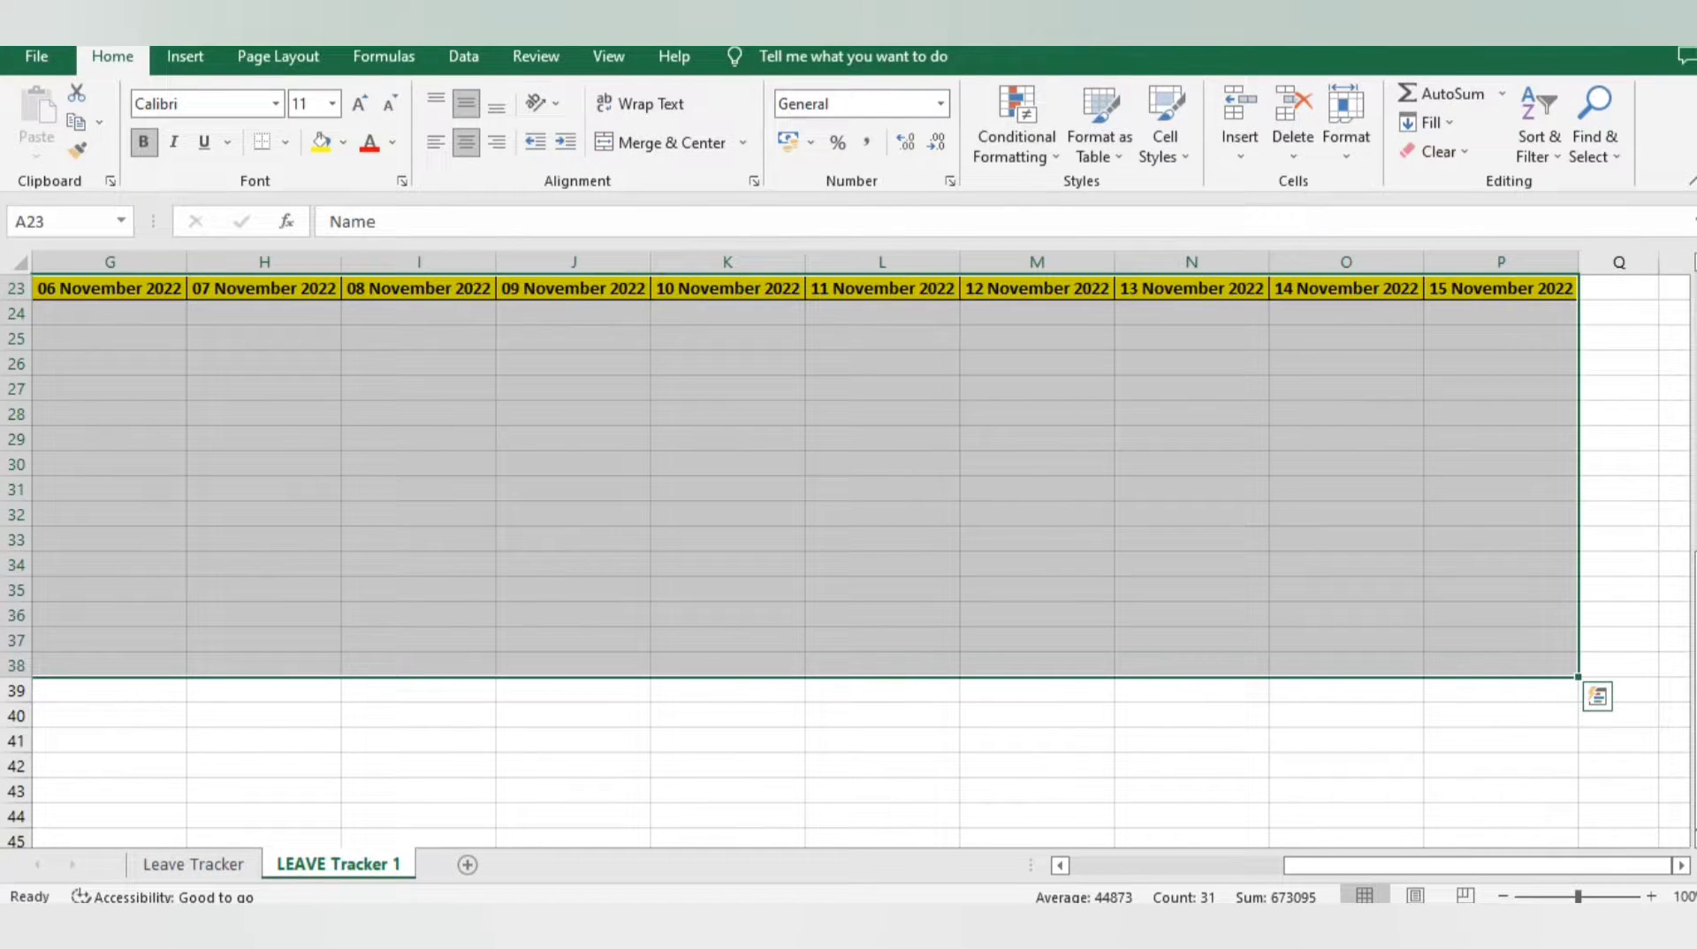
click(285, 142)
click(327, 360)
key(Left)
key(Down)
key(ctrl+Down)
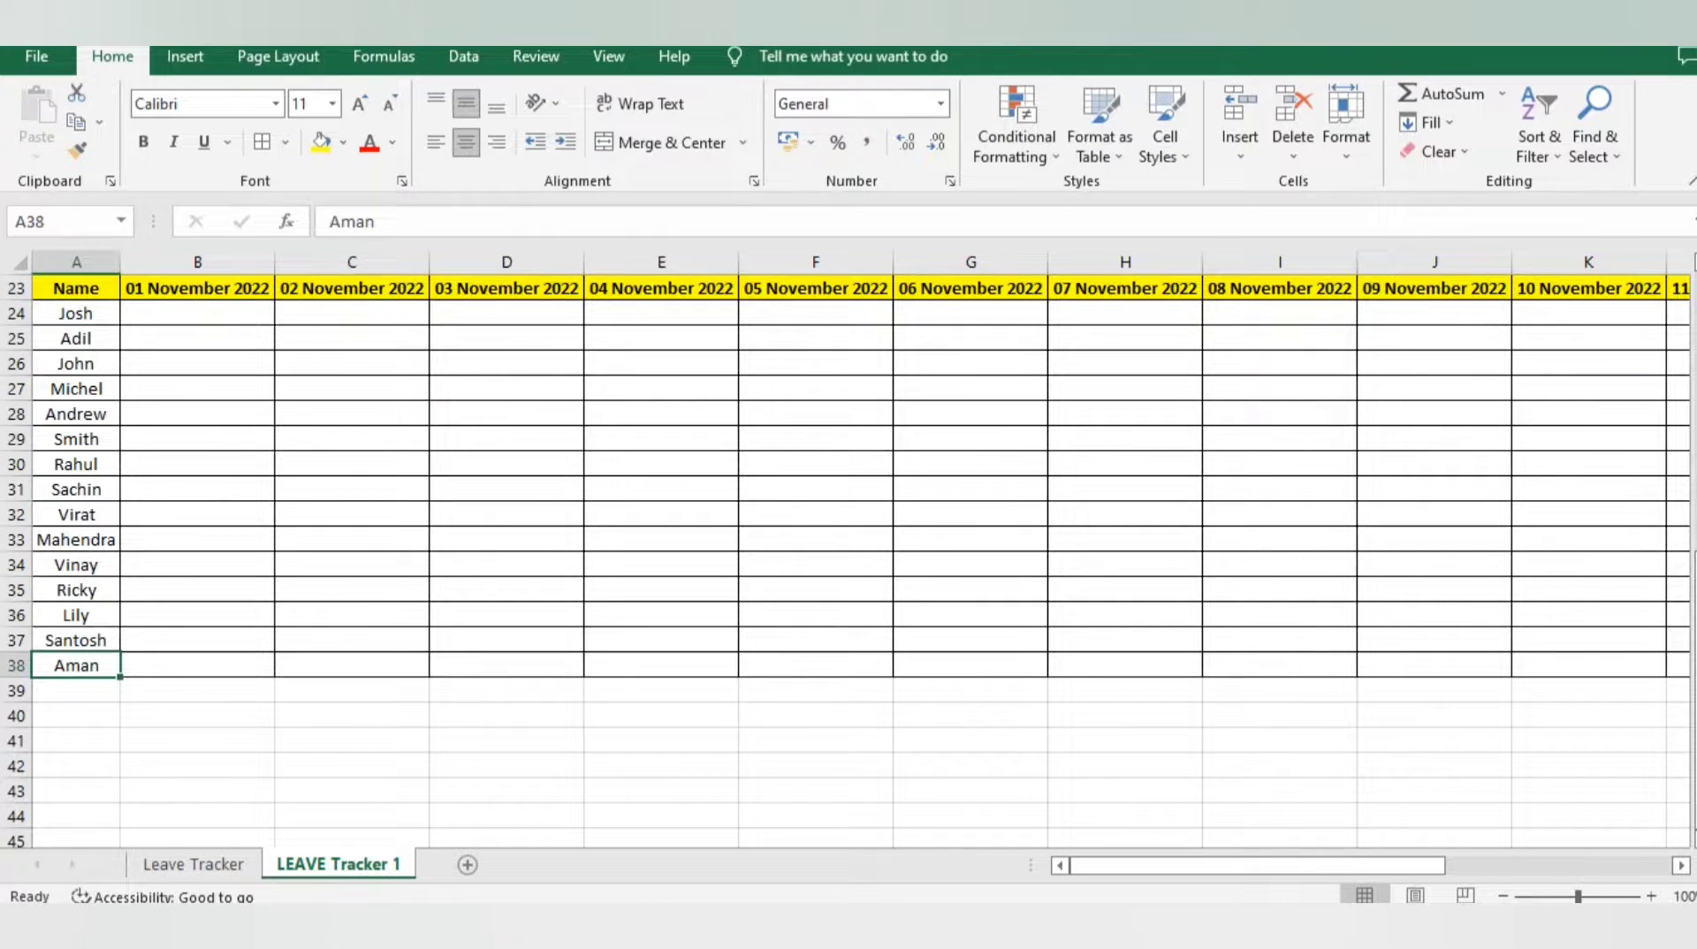
key(ctrl+Up)
key(Right)
key(Down)
key(Right)
key(Right)
key(Right)
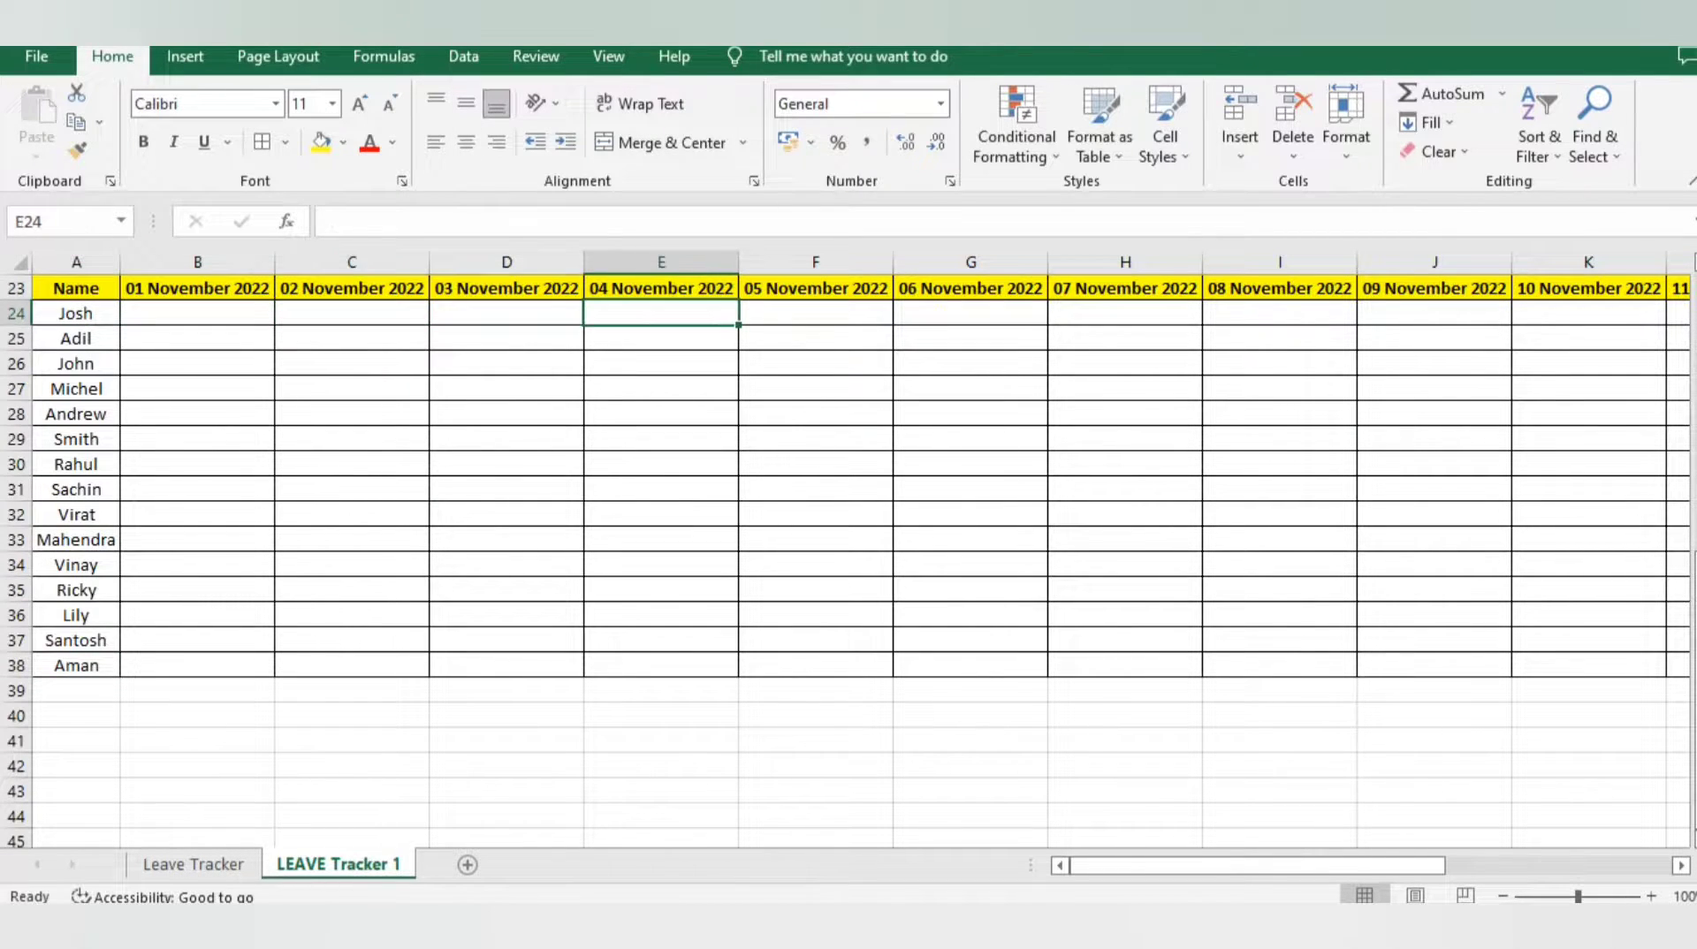
Open the number format settings for the date headers B23:P23 and preview the available Date types
key(Up)
key(ctrl+Left)
key(Right)
key(ctrl+shift+Right)
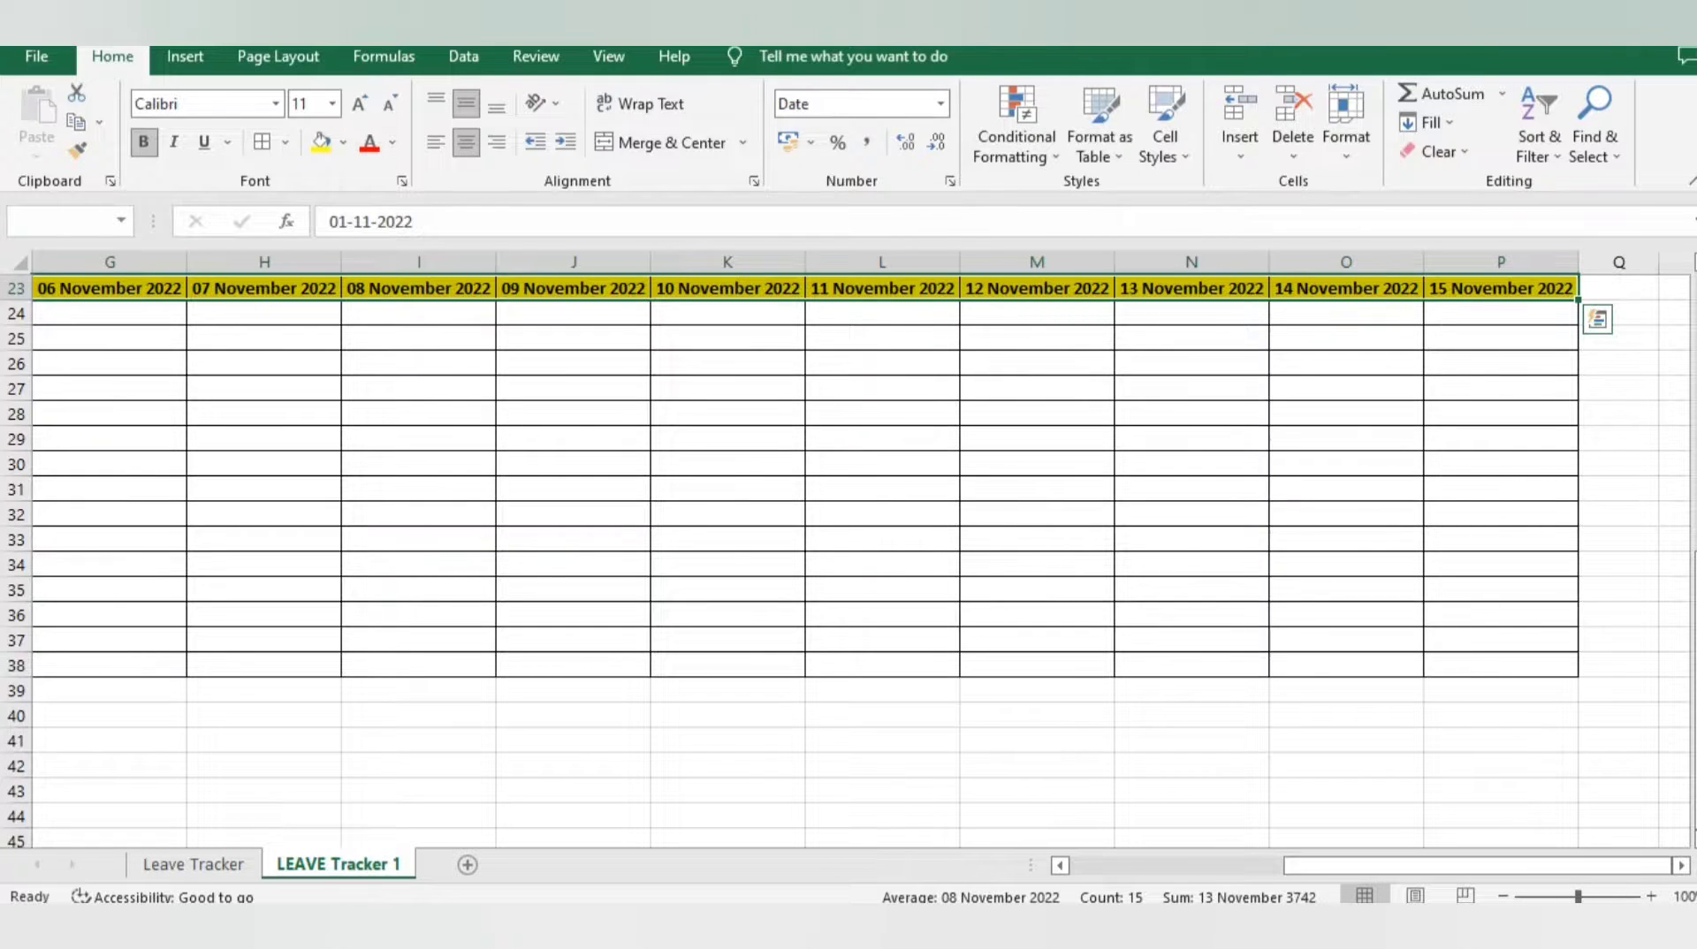
key(shift+F10)
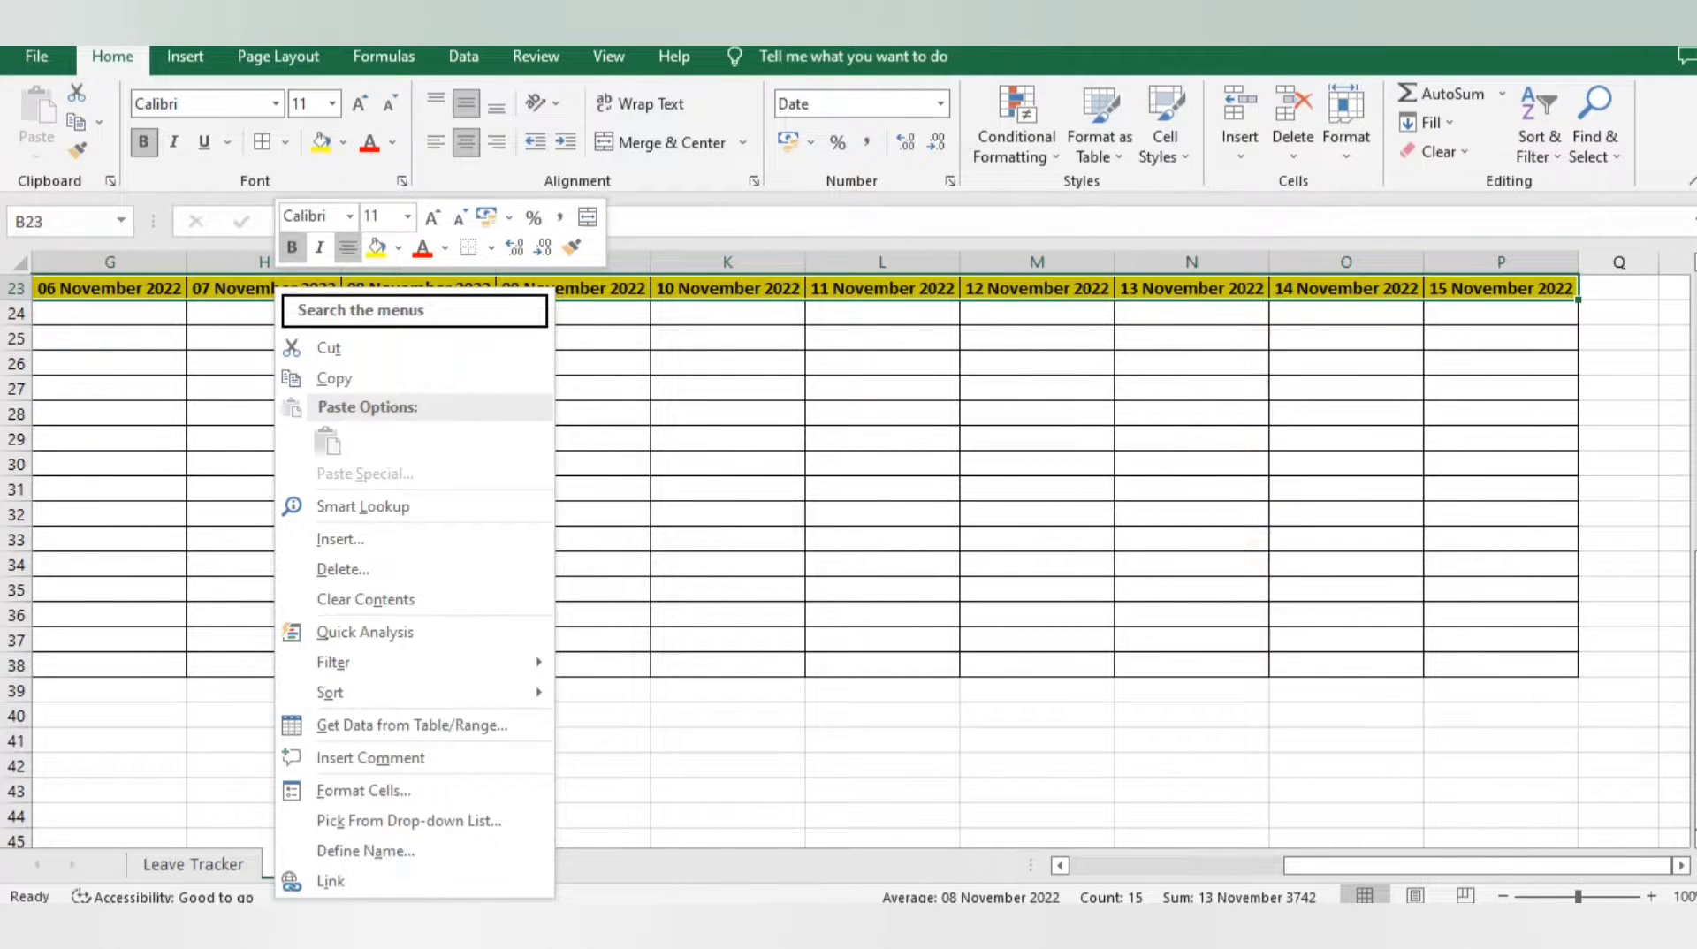
click(363, 791)
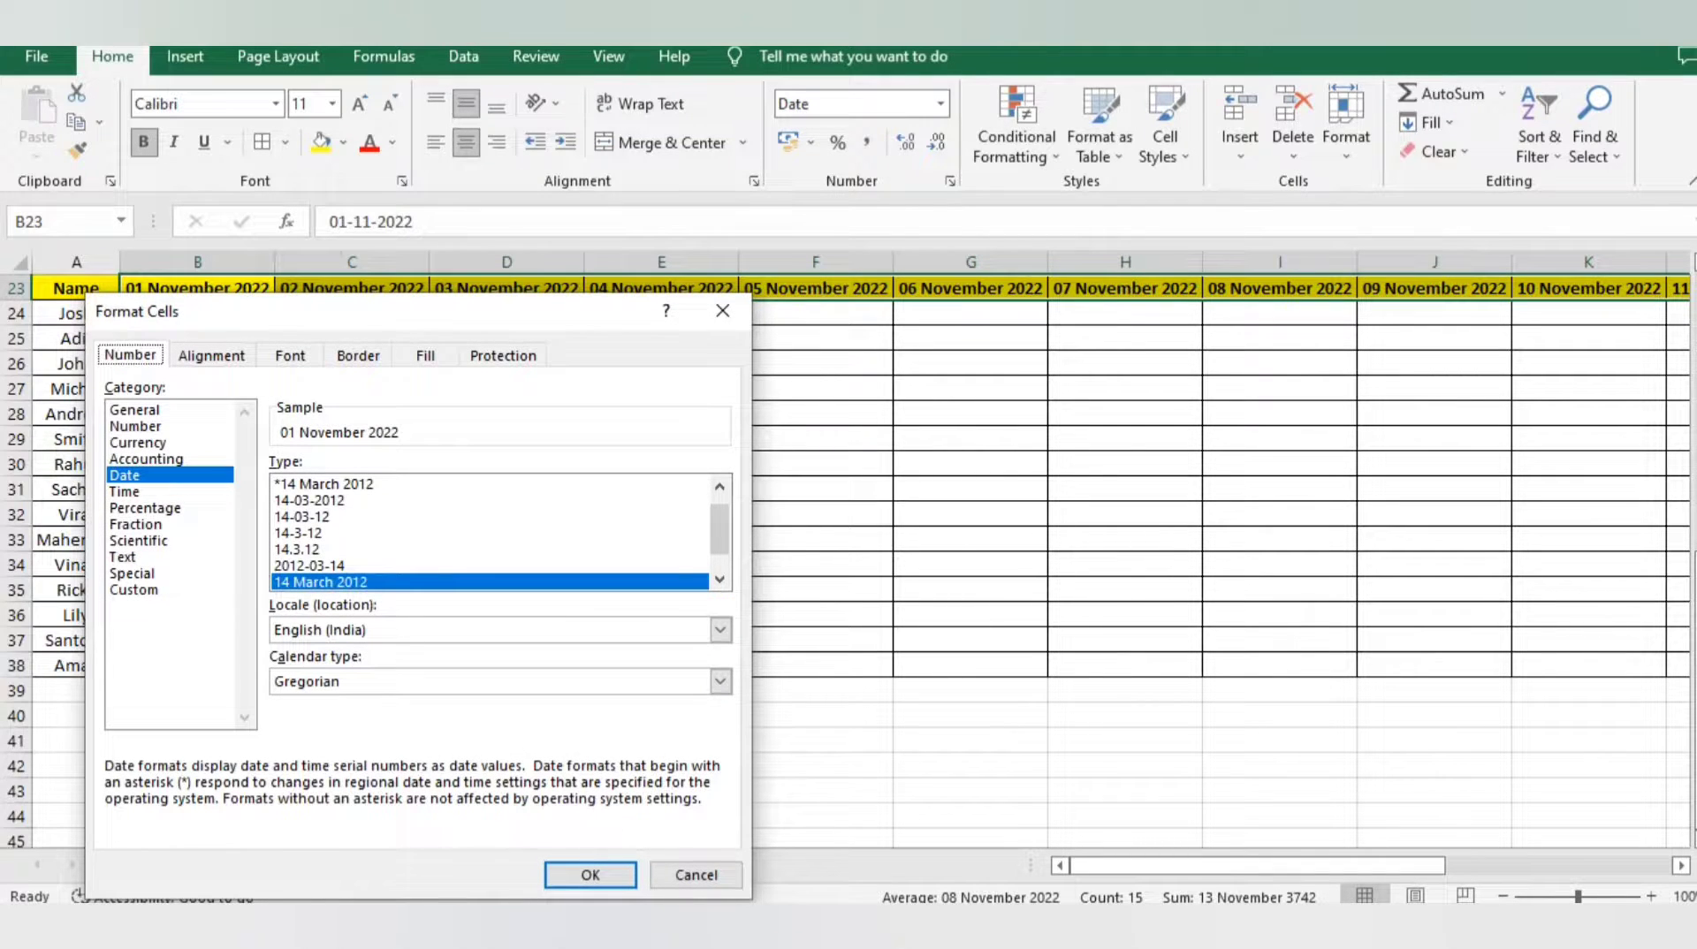
click(297, 549)
key(Down)
key(Down)
key(Down)
key(Down)
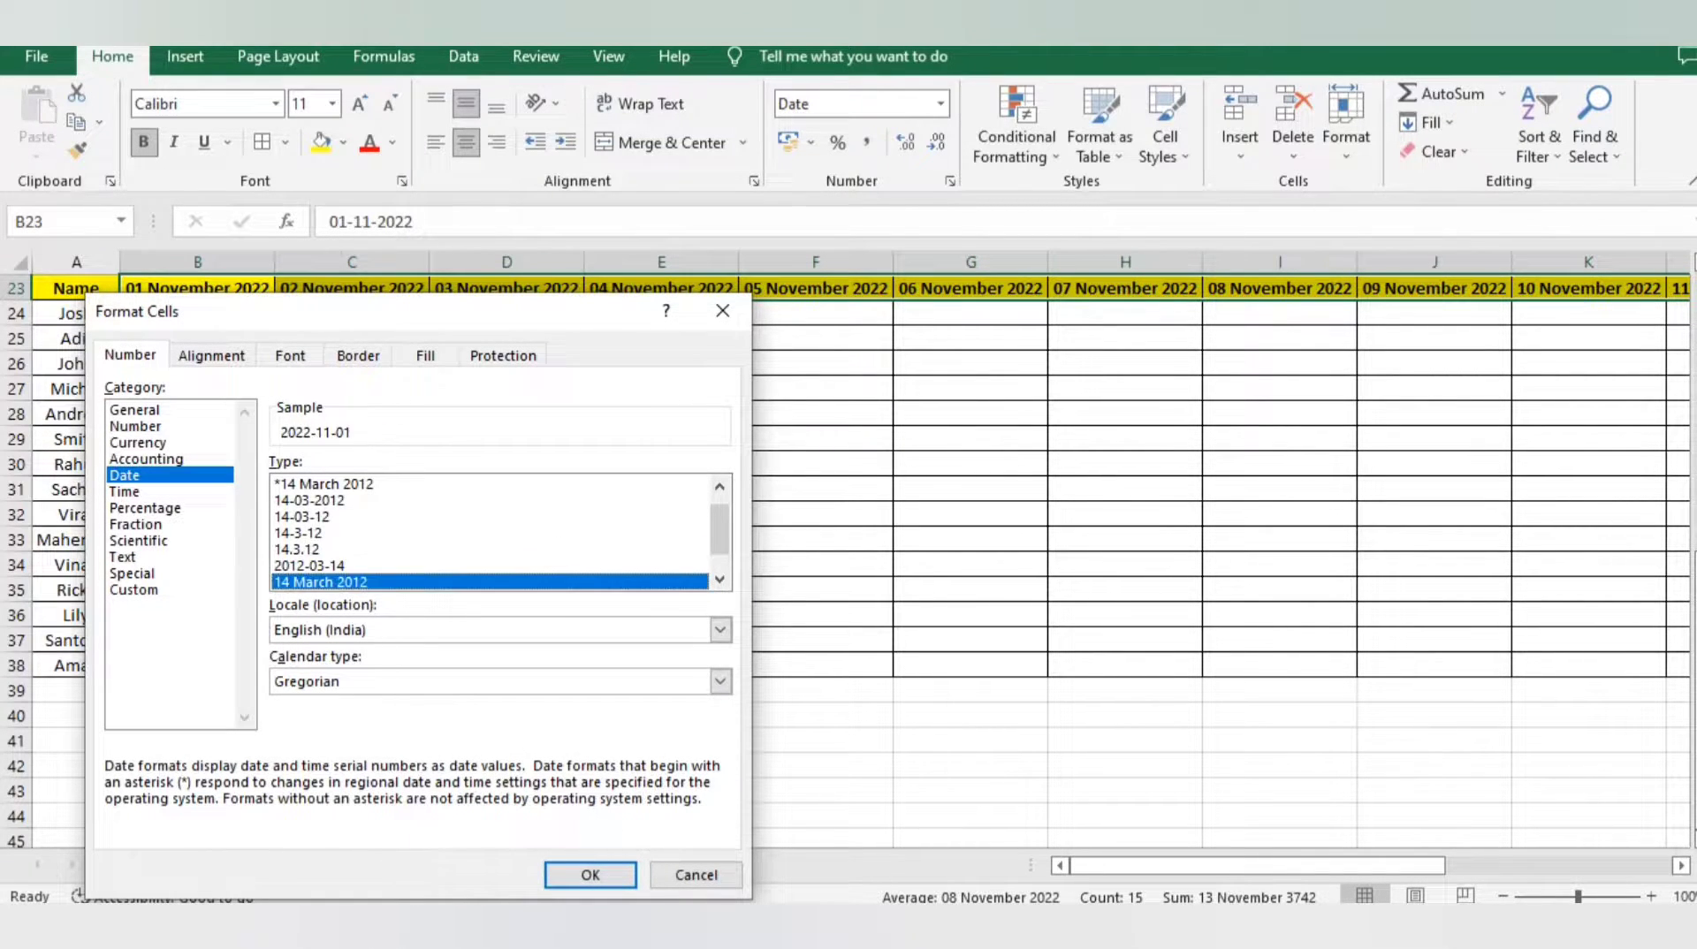
key(Up)
key(Up)
key(Up)
key(Up)
key(Up)
key(Up)
key(Up)
key(Up)
key(Up)
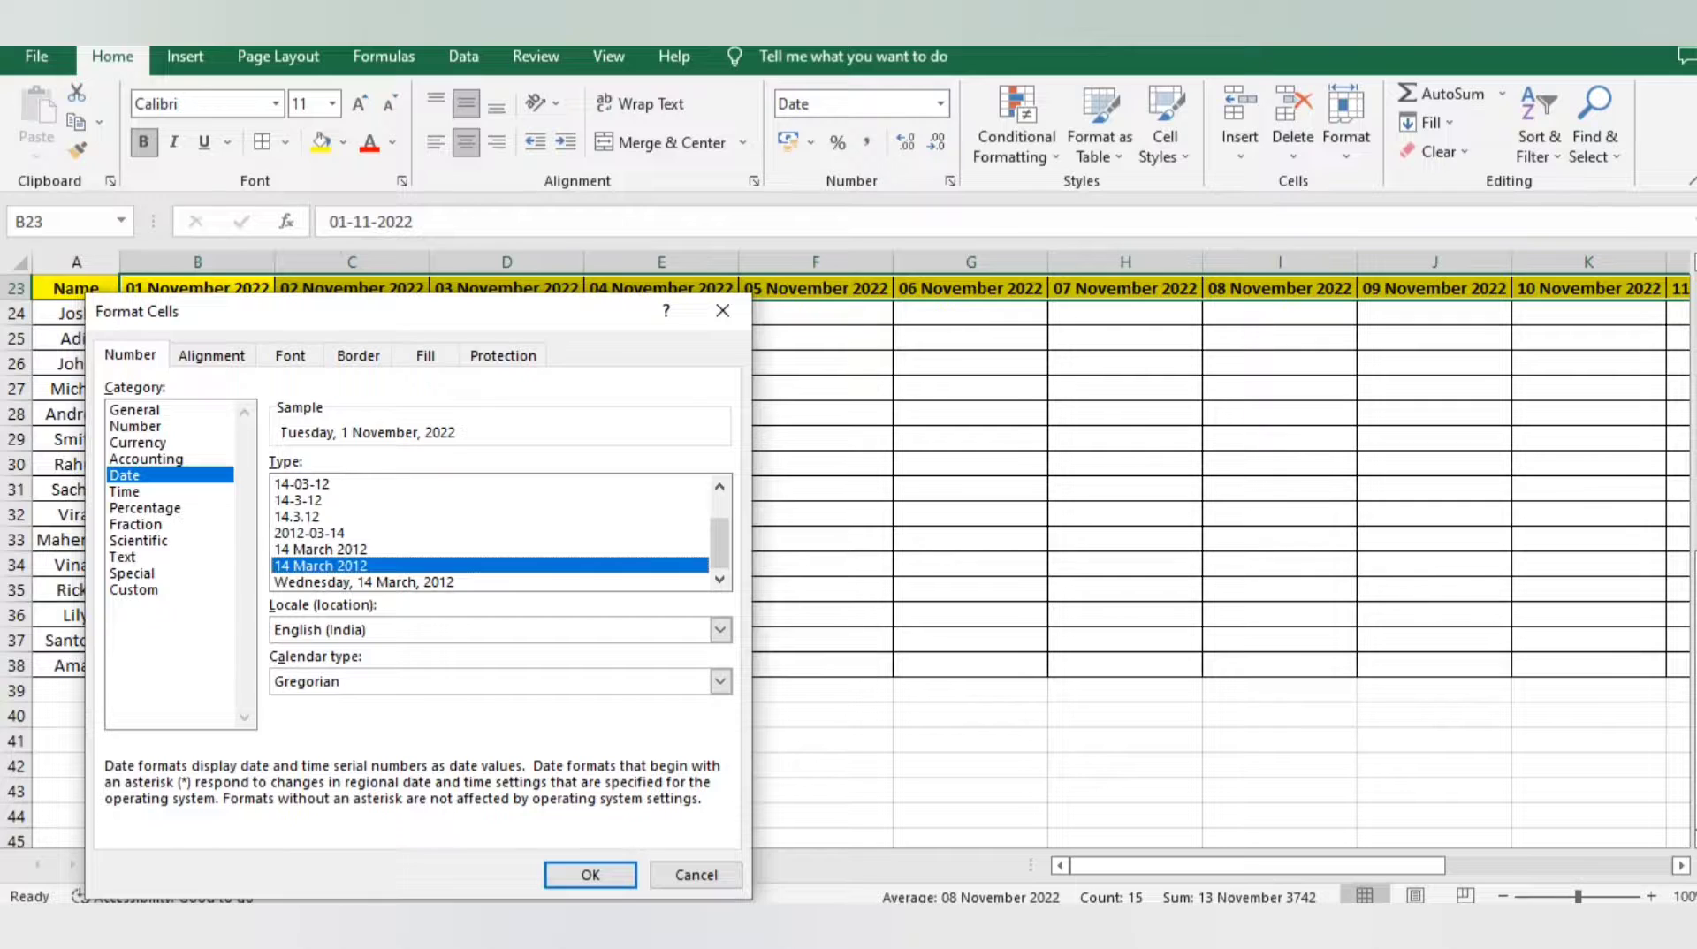
key(Down)
key(Down)
key(Down)
key(Down)
key(Down)
key(Down)
key(Down)
key(Down)
key(Down)
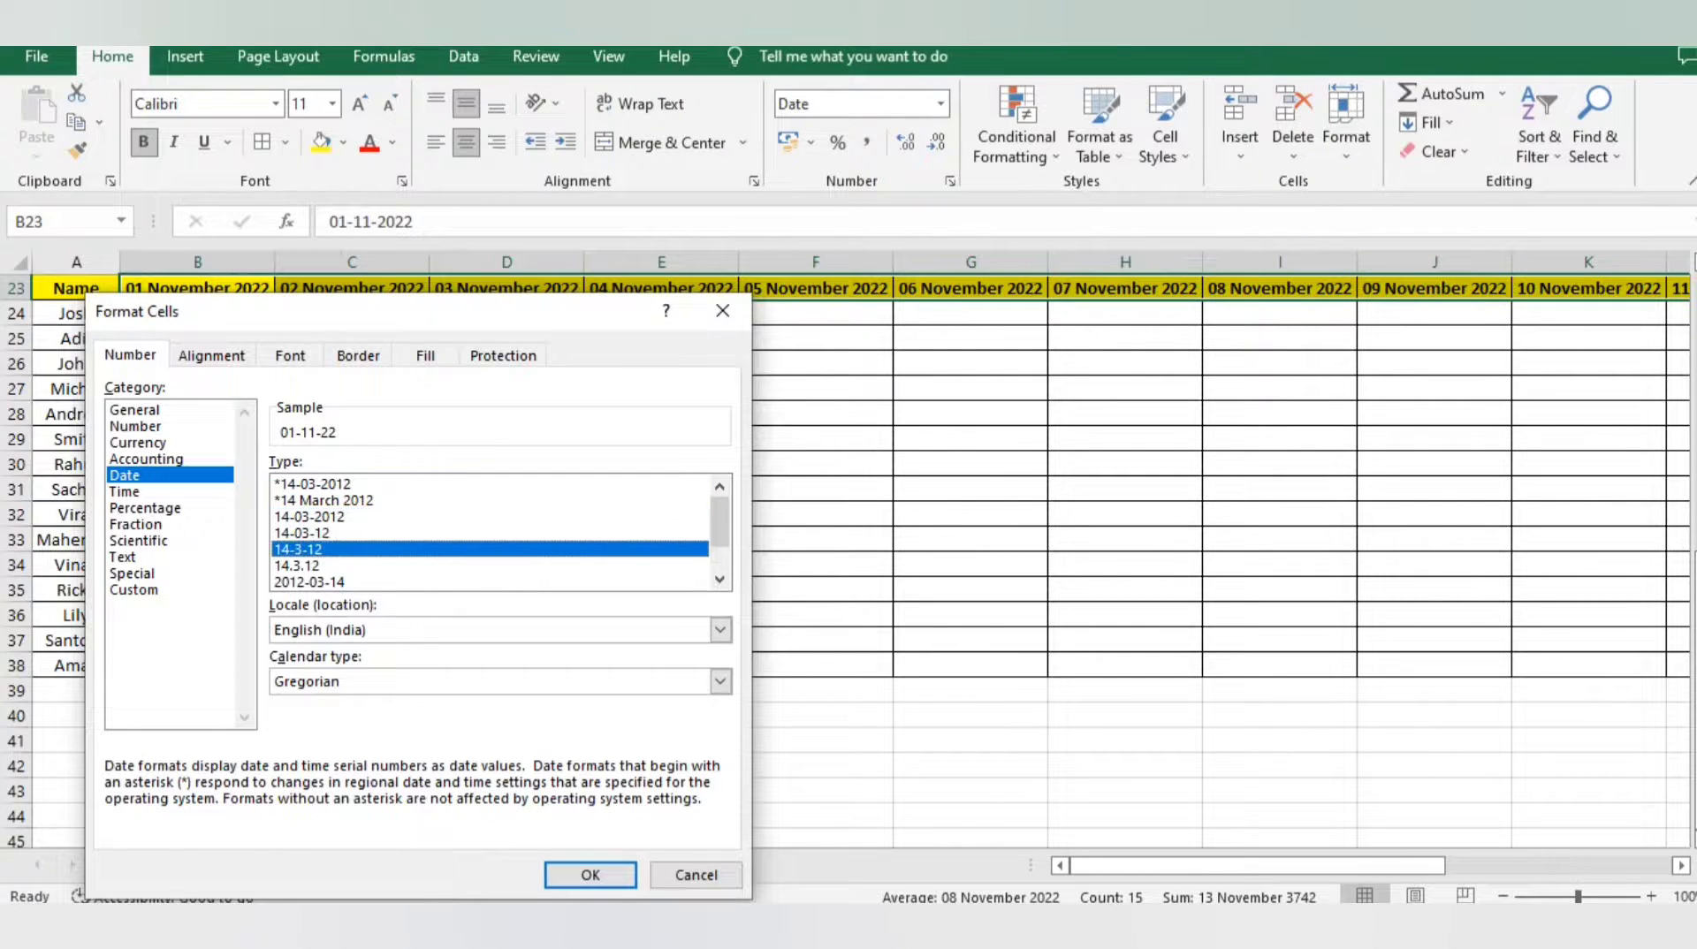
key(Up)
key(Up)
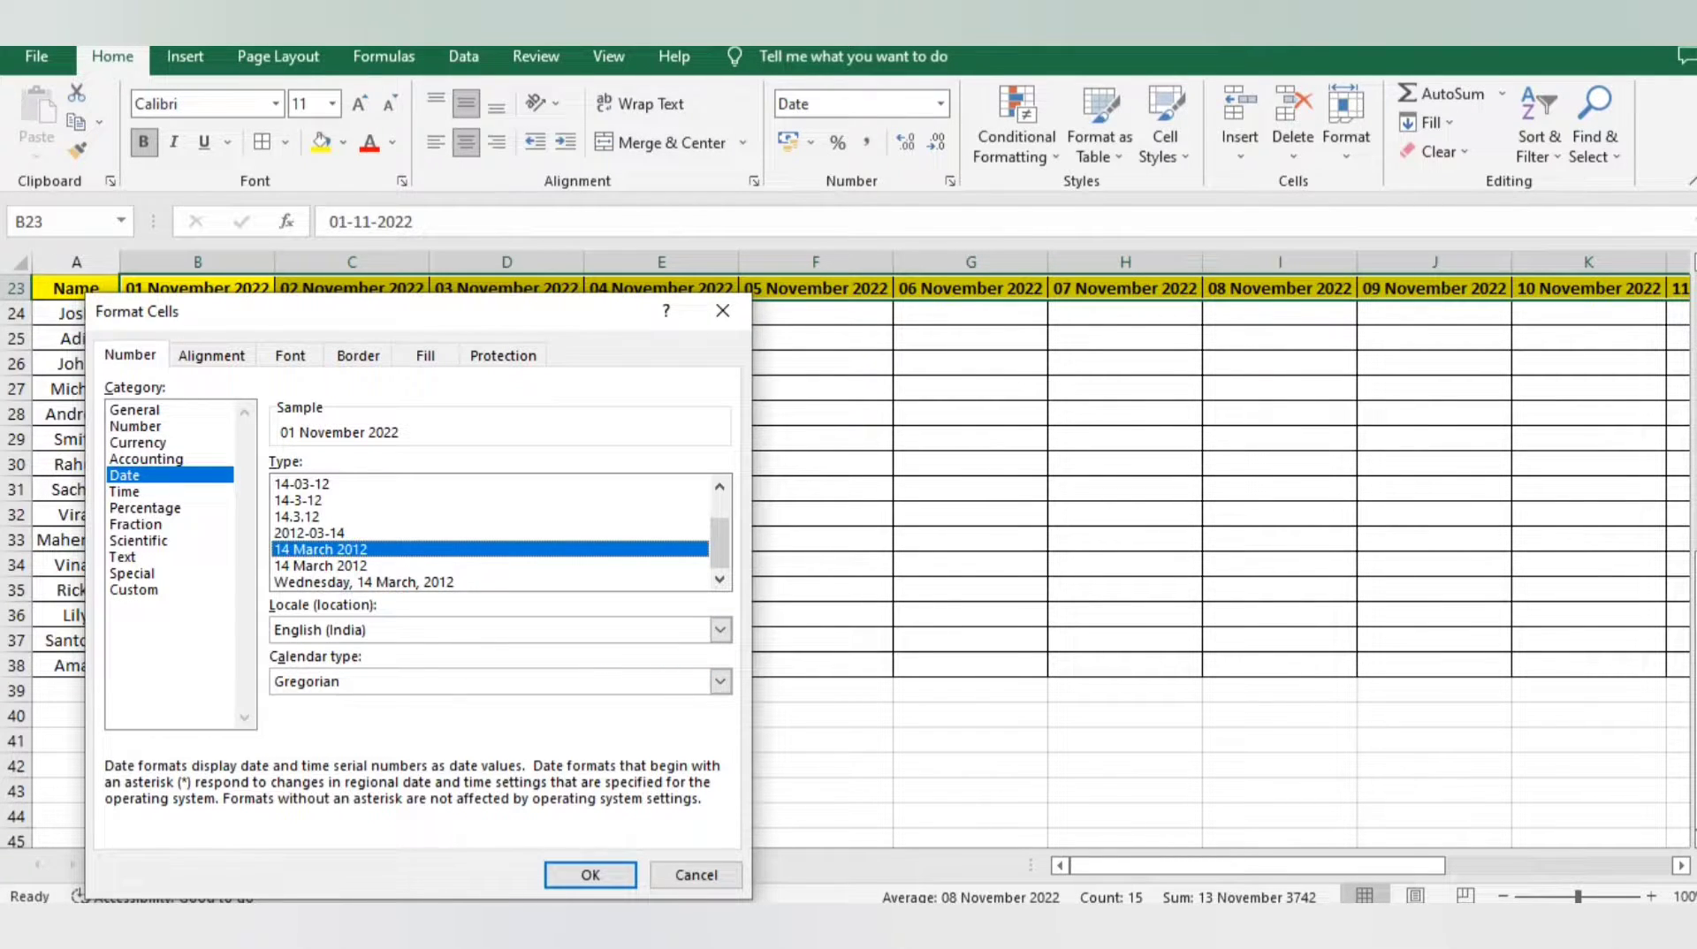
Look through the custom number format codes for one that could shorten the date headers
click(134, 589)
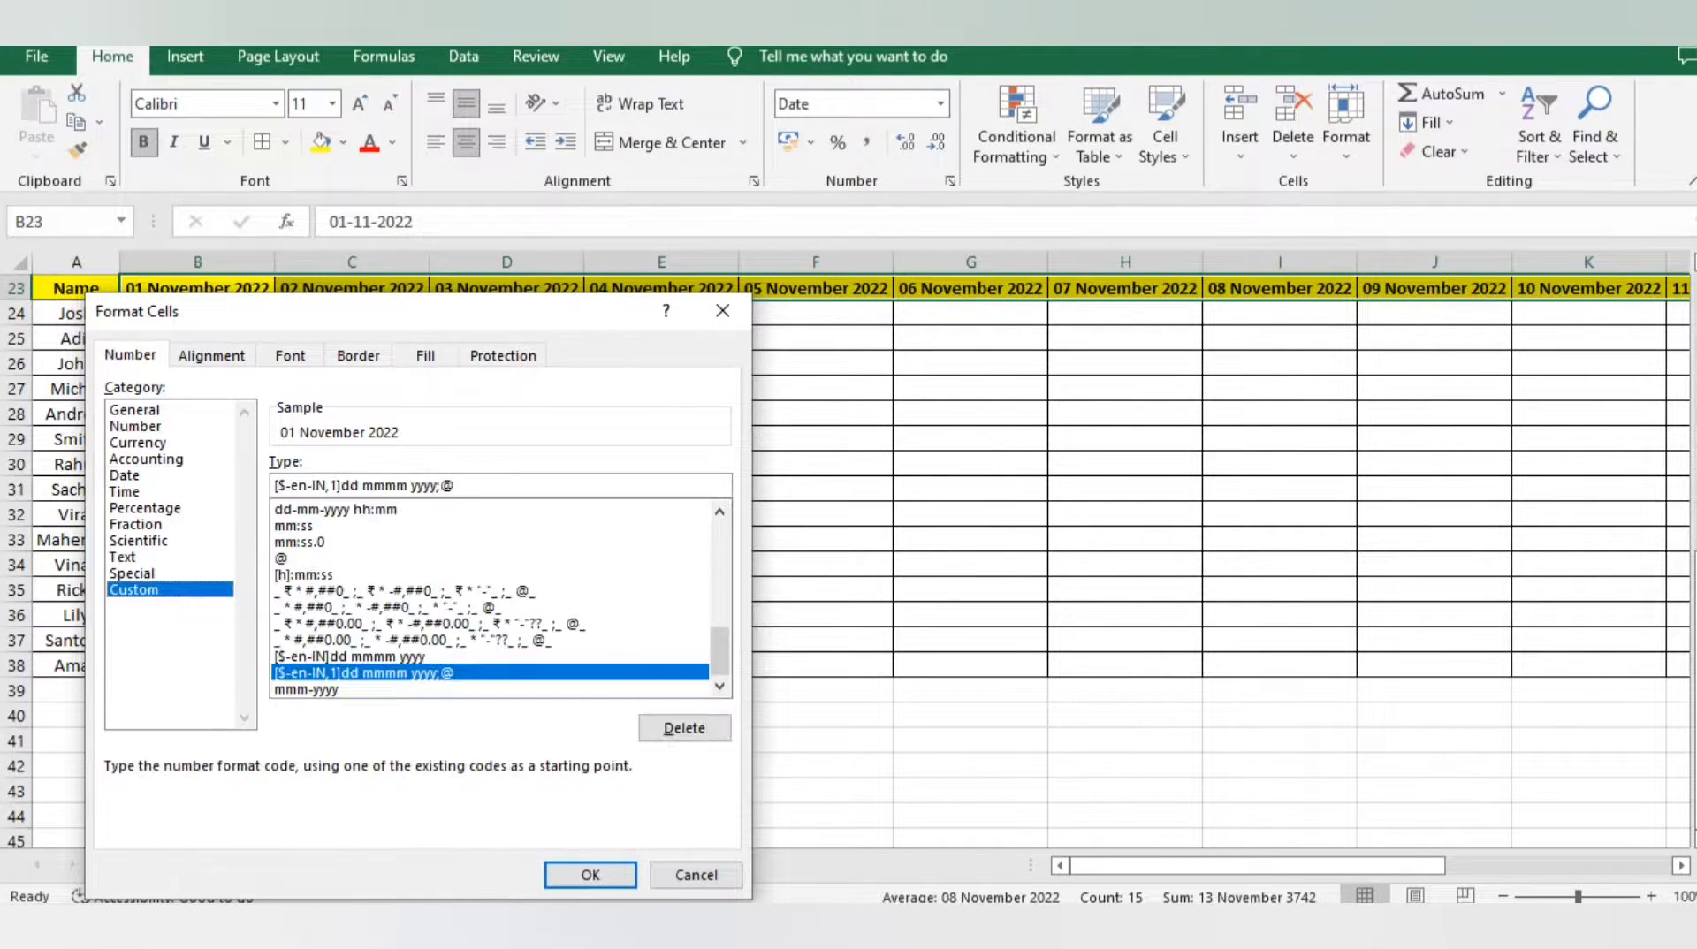
click(353, 526)
click(354, 510)
drag(353, 526, 354, 690)
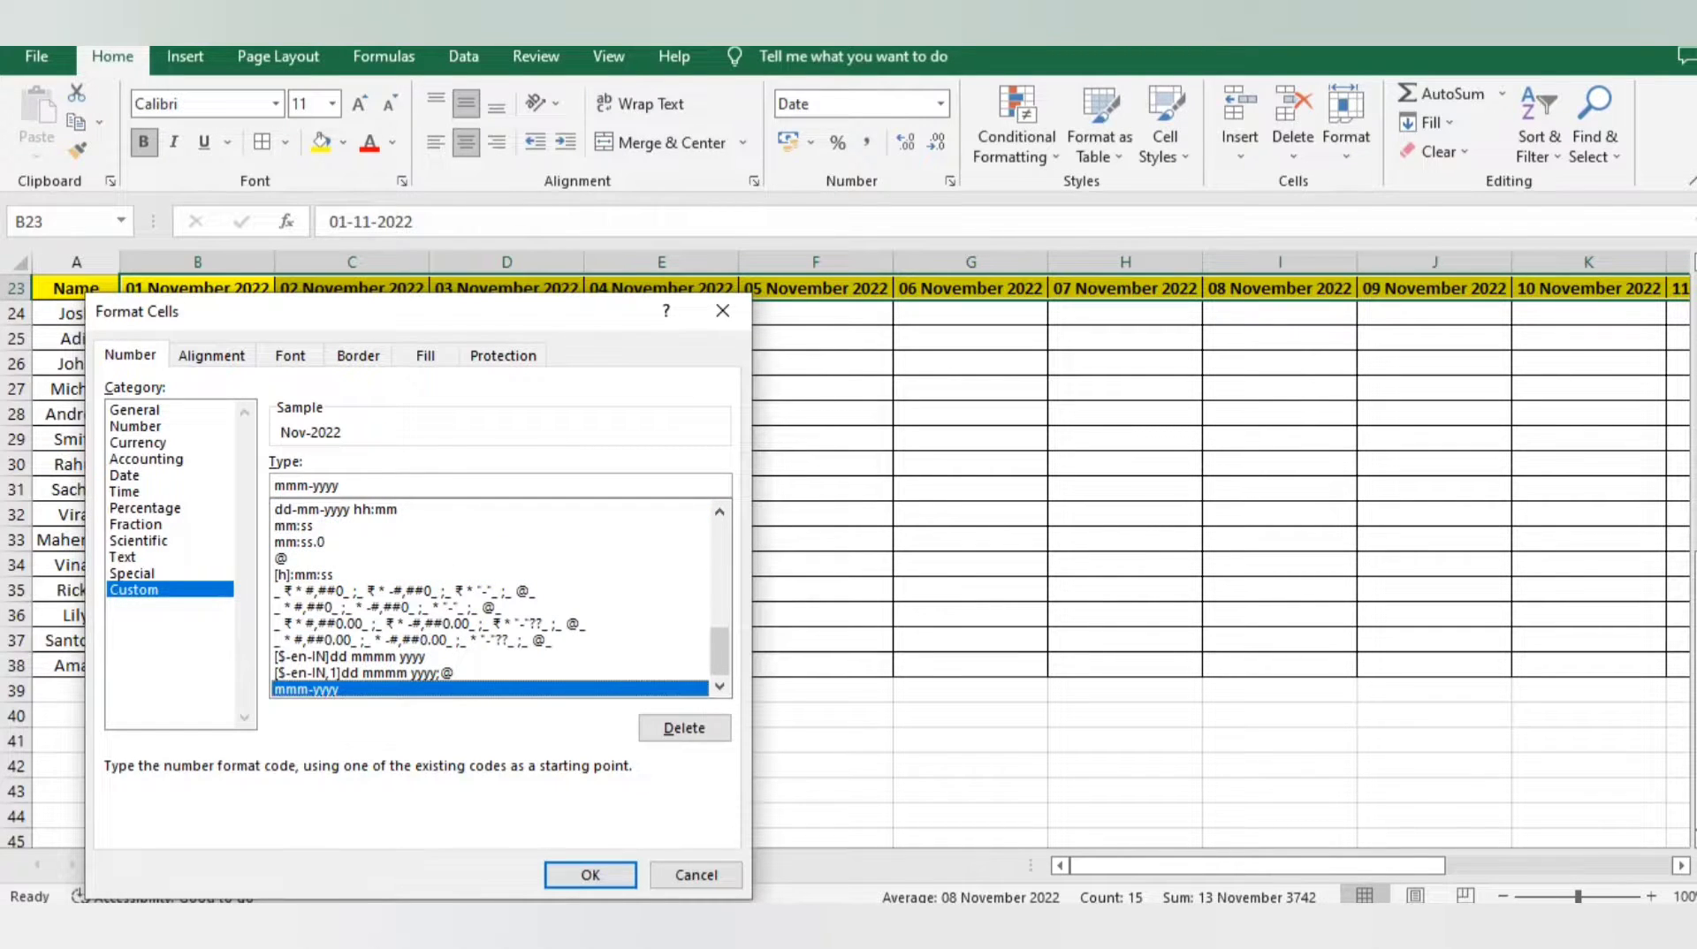
key(Up)
key(Up)
key(Up)
key(Up)
key(Up)
key(Up)
key(Up)
key(Up)
key(Up)
key(Up)
key(Up)
key(Up)
key(Up)
key(Up)
key(Up)
key(Up)
key(Up)
key(Up)
key(Up)
key(Up)
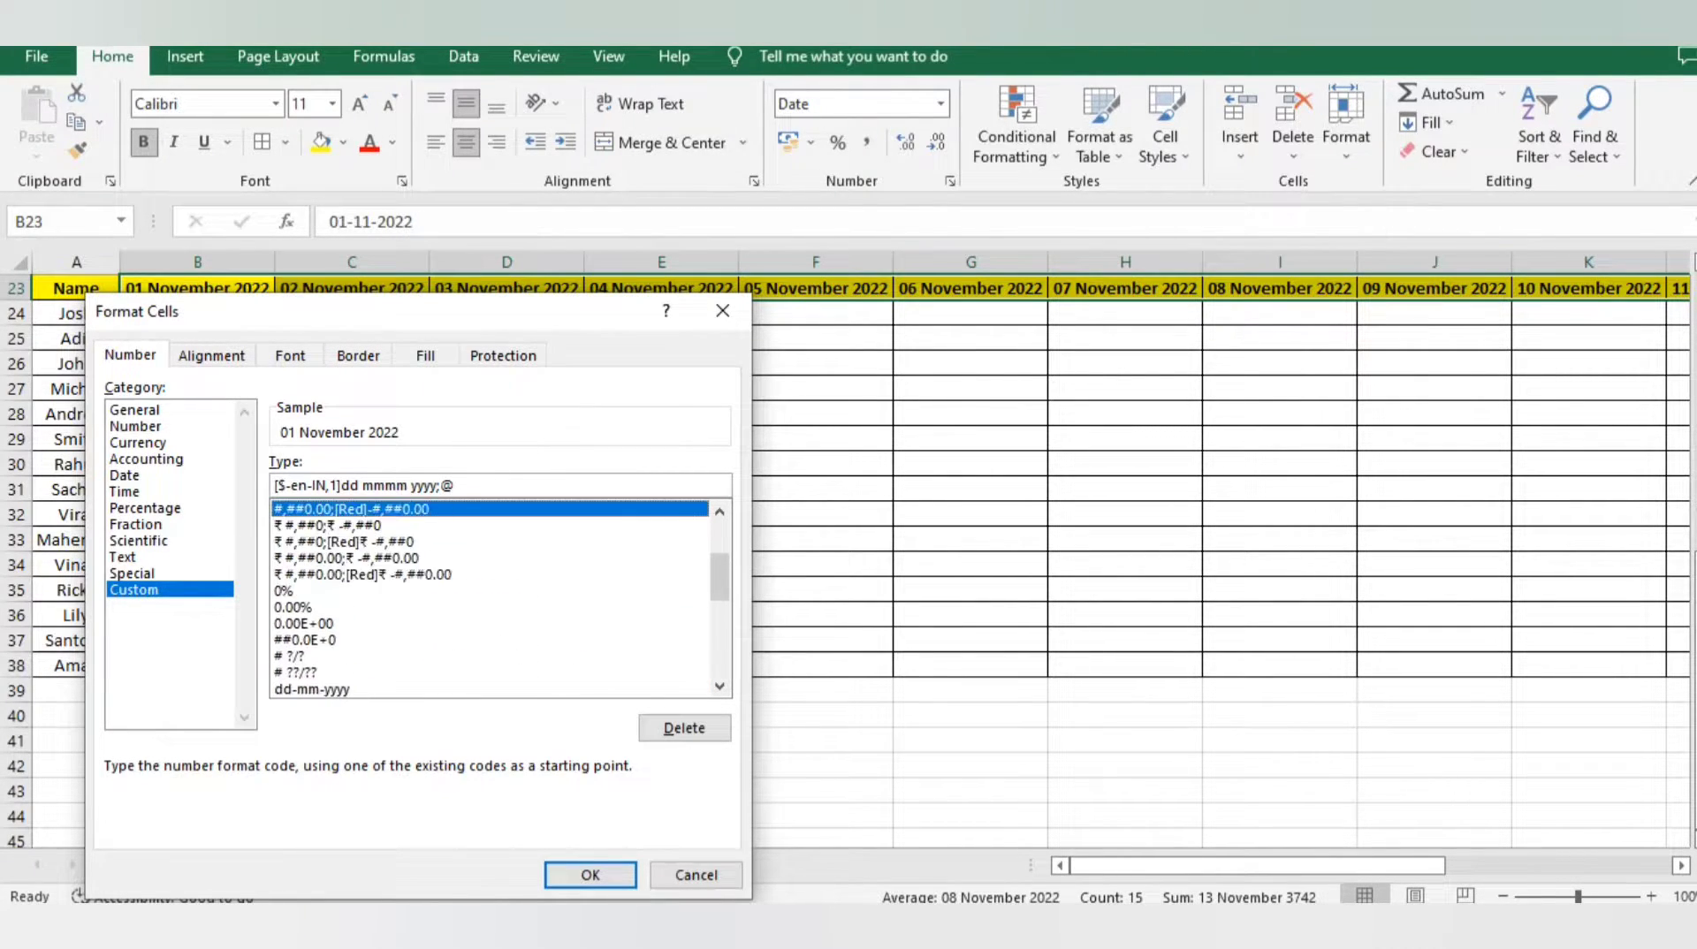
key(Down)
key(Down)
key(Down)
key(Down)
key(Down)
key(Down)
key(Down)
key(Down)
key(Down)
key(Down)
key(Down)
key(Down)
key(Down)
key(Down)
key(Down)
key(Down)
key(Down)
key(Down)
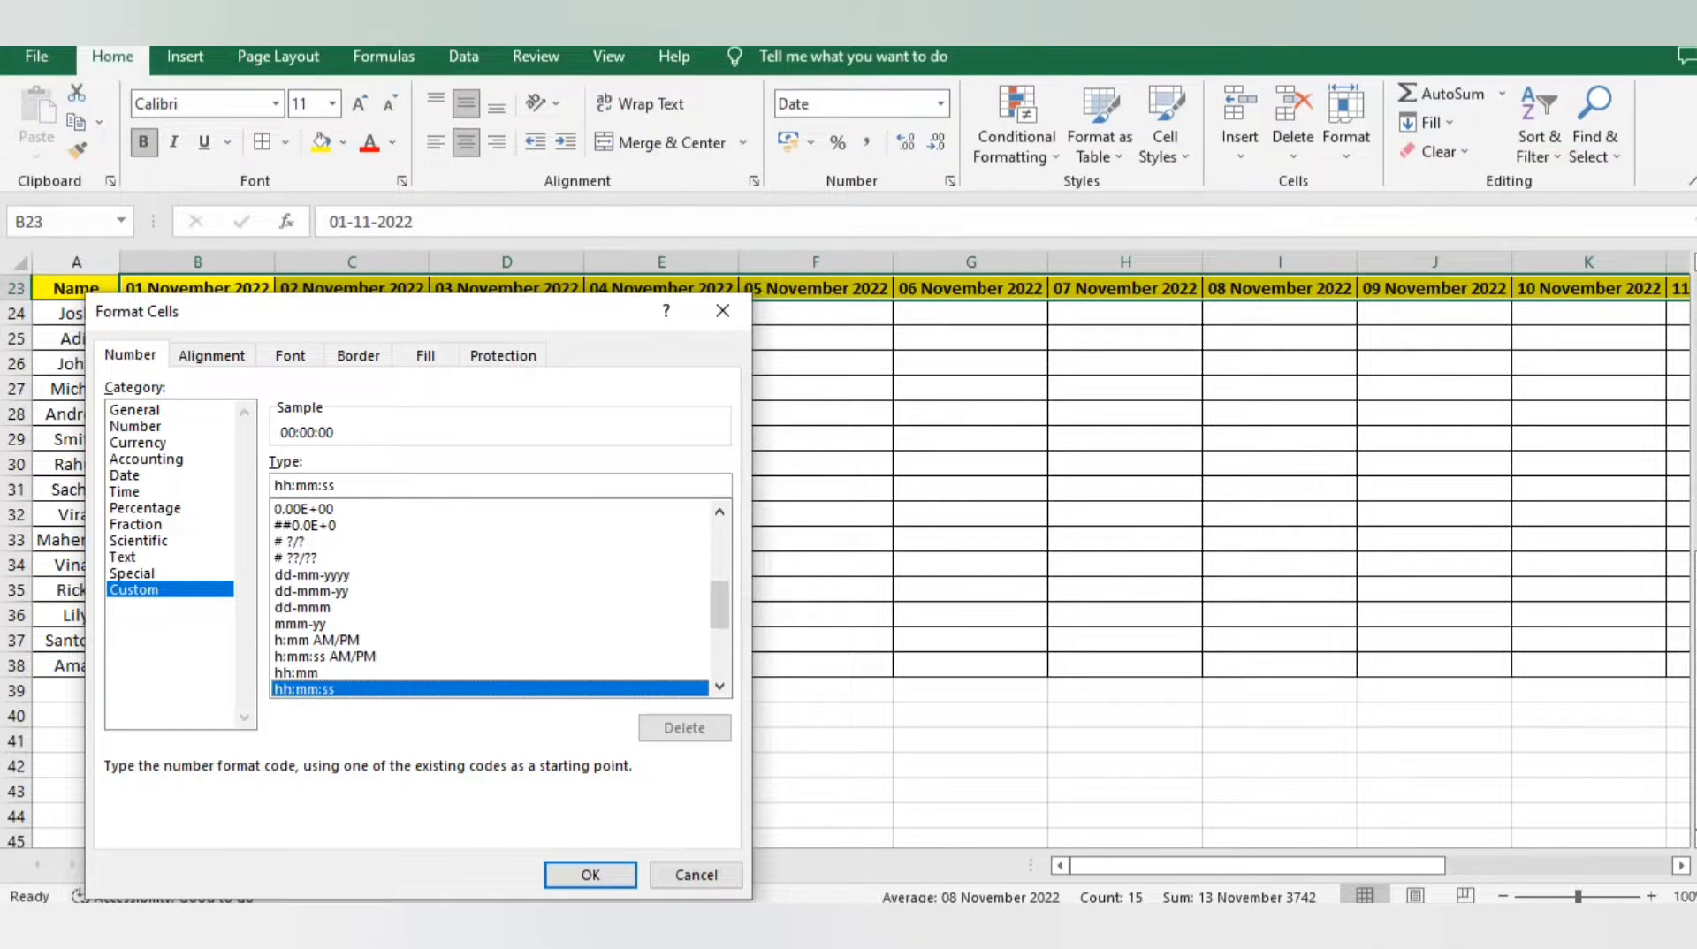
Give the headers B23:P23 a custom day-month format by trimming the dd-mm-yyyy hh:mm code to dd-mm
key(Down)
key(Up)
key(Down)
key(Down)
key(Down)
key(Up)
key(Up)
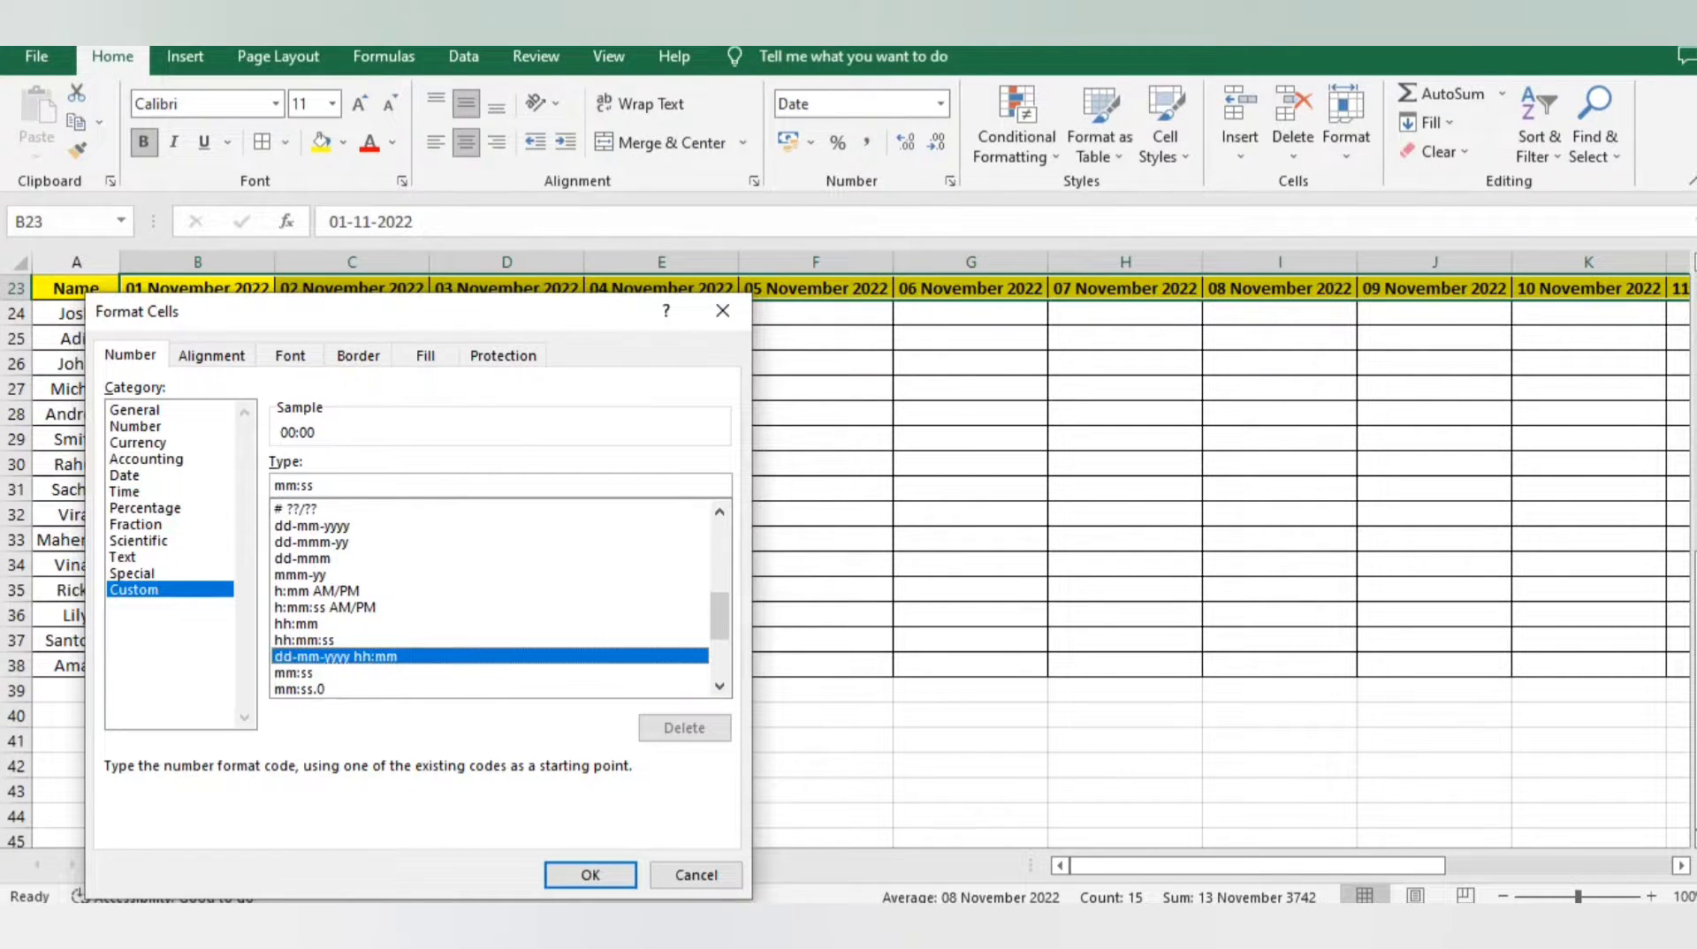
key(Up)
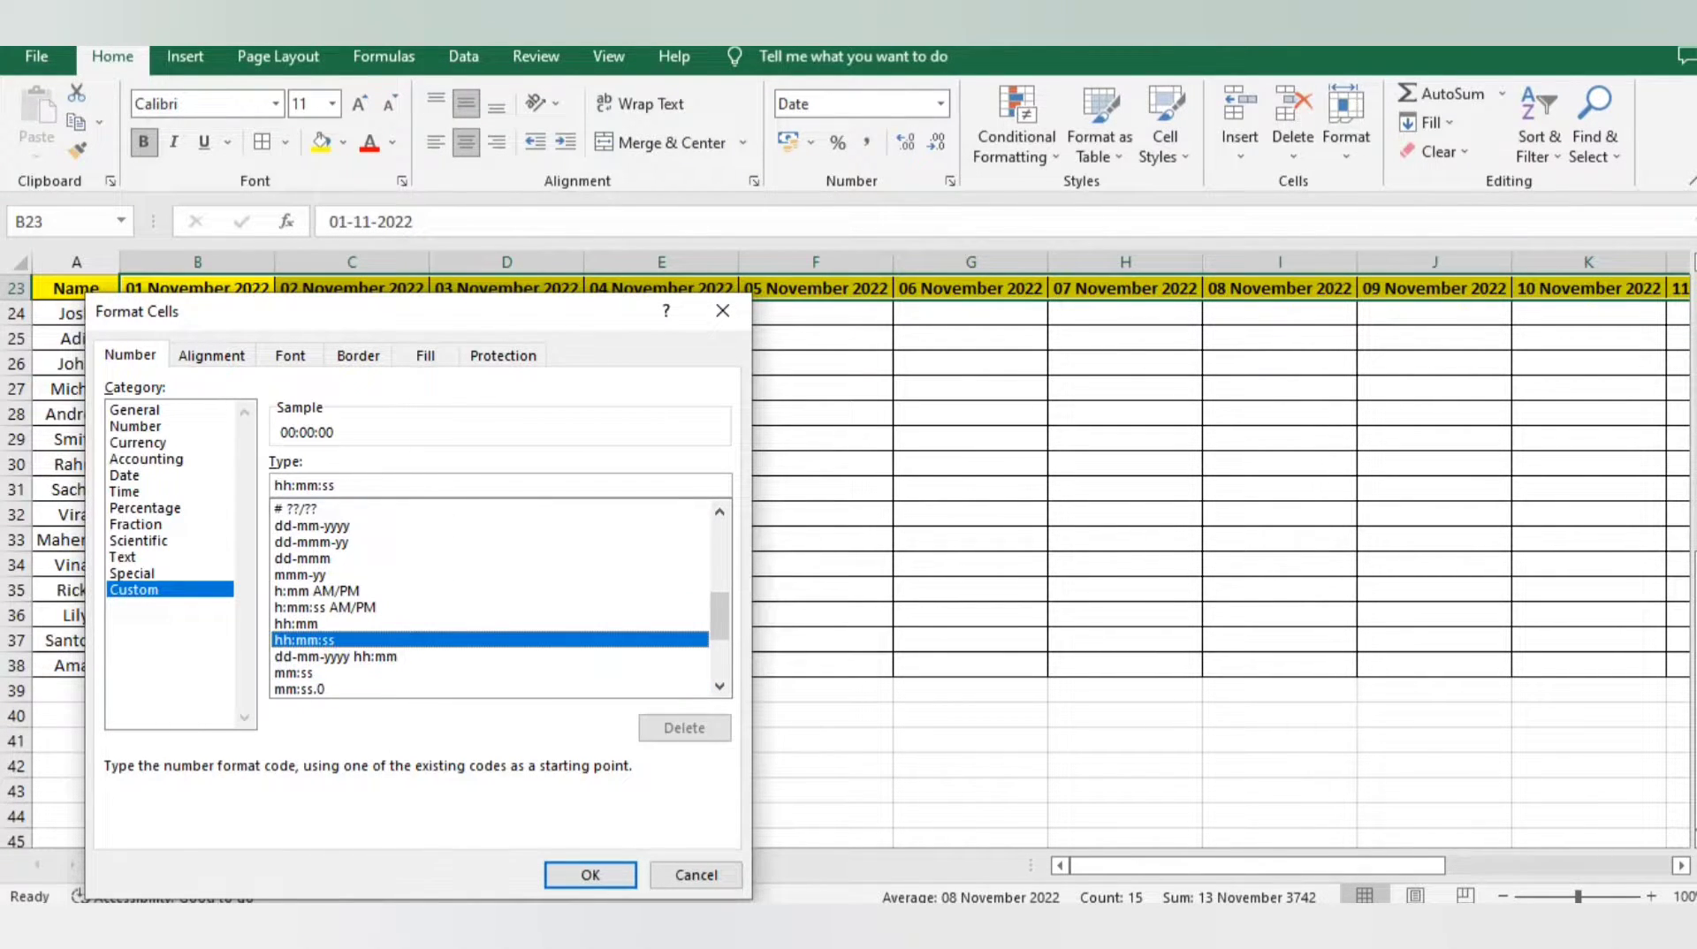
key(Up)
key(Down)
key(Down)
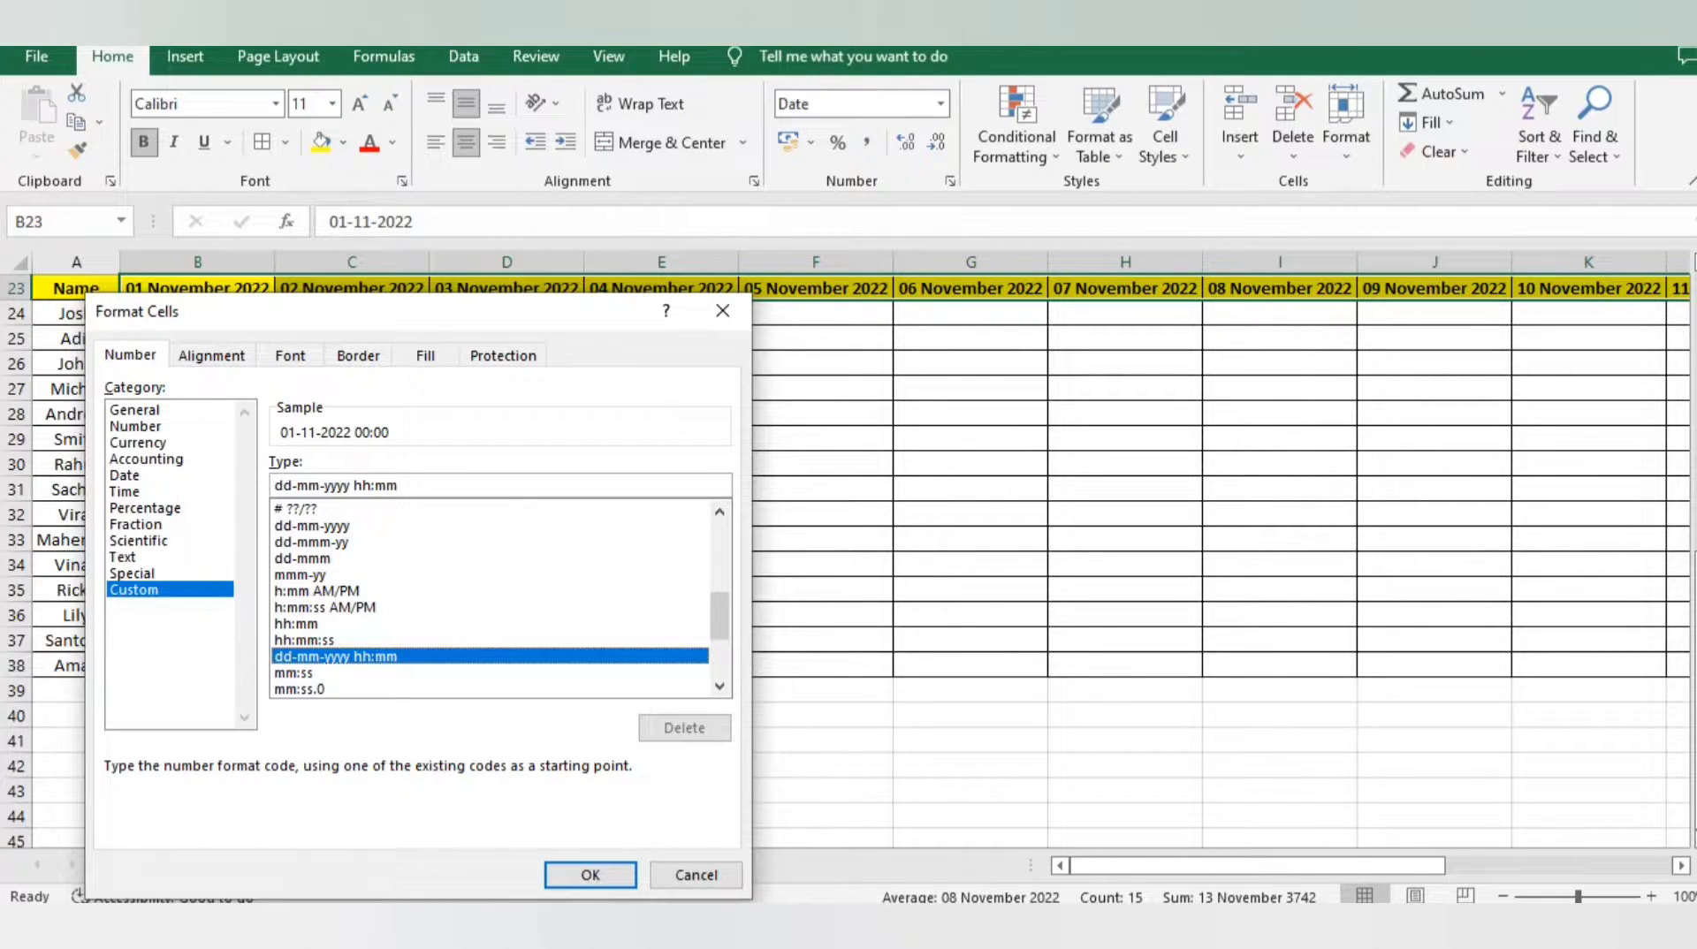
drag(320, 486, 401, 485)
text(\\)
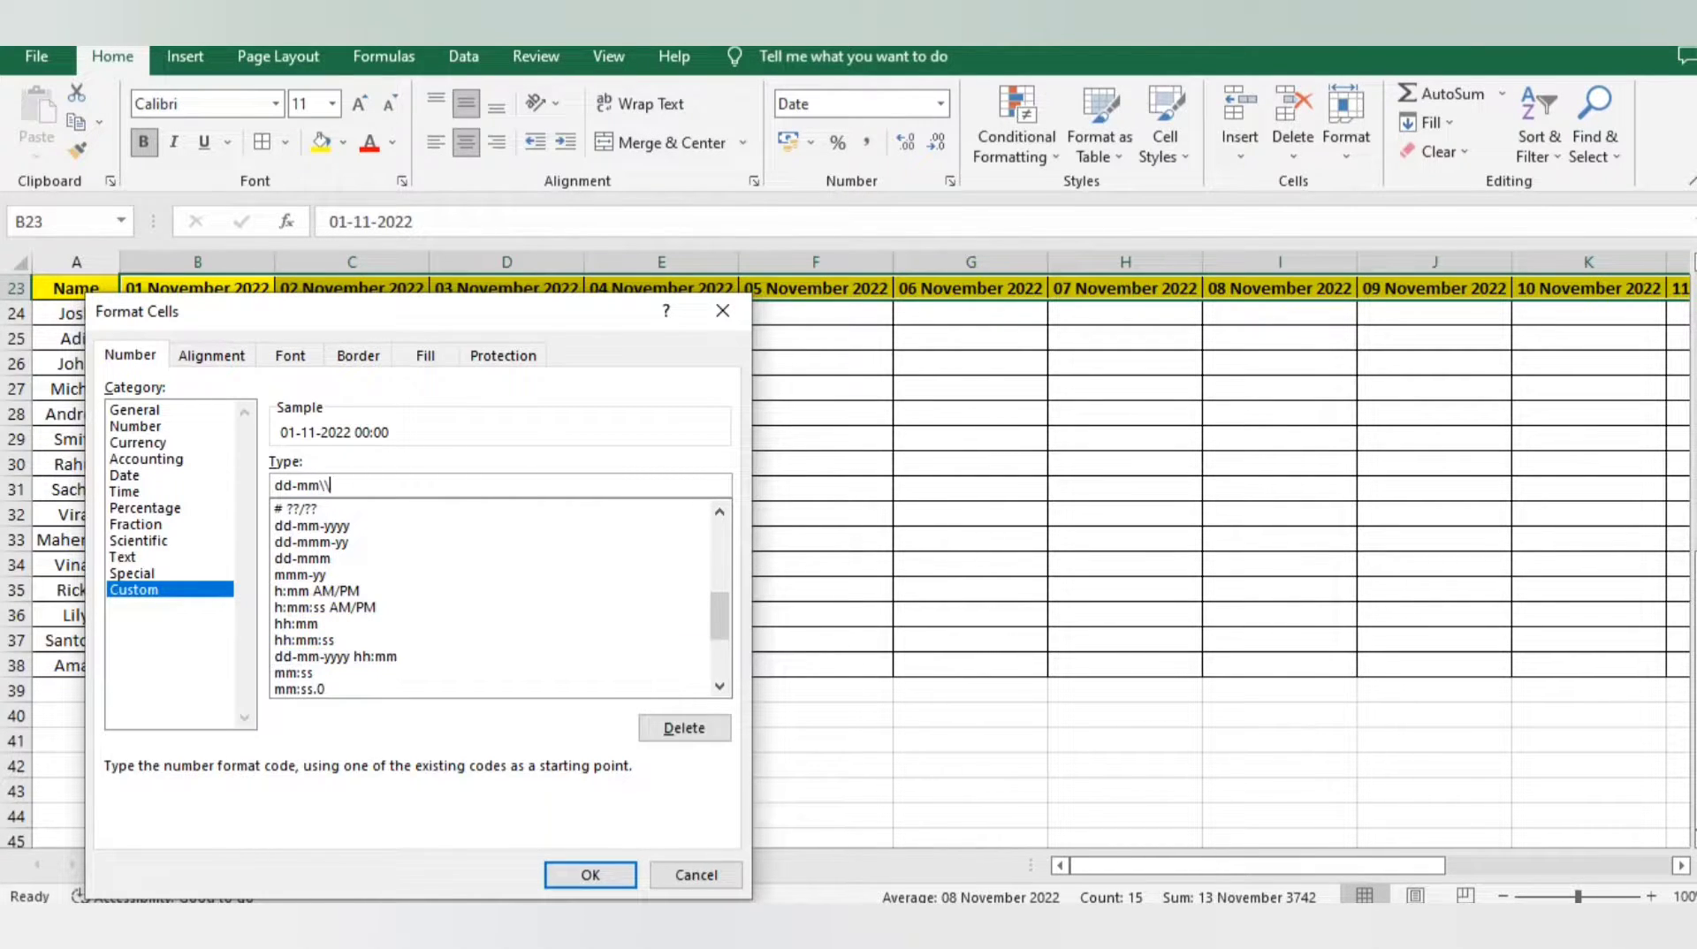
key(BackSpace)
key(Return)
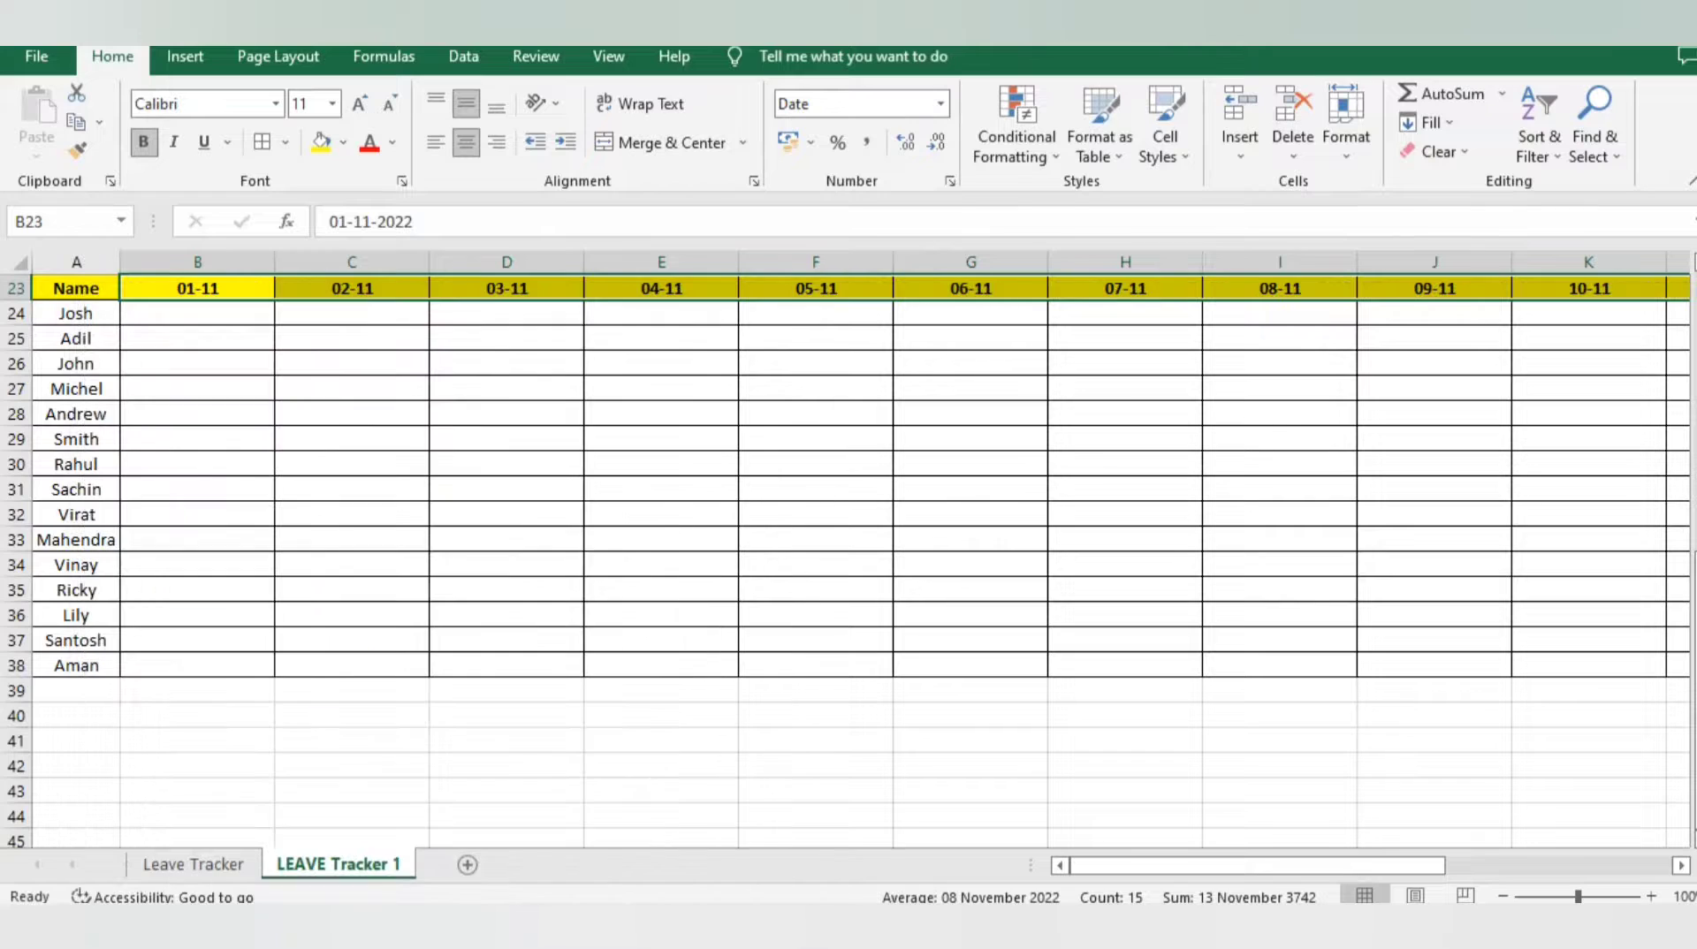
key(Left)
key(Right)
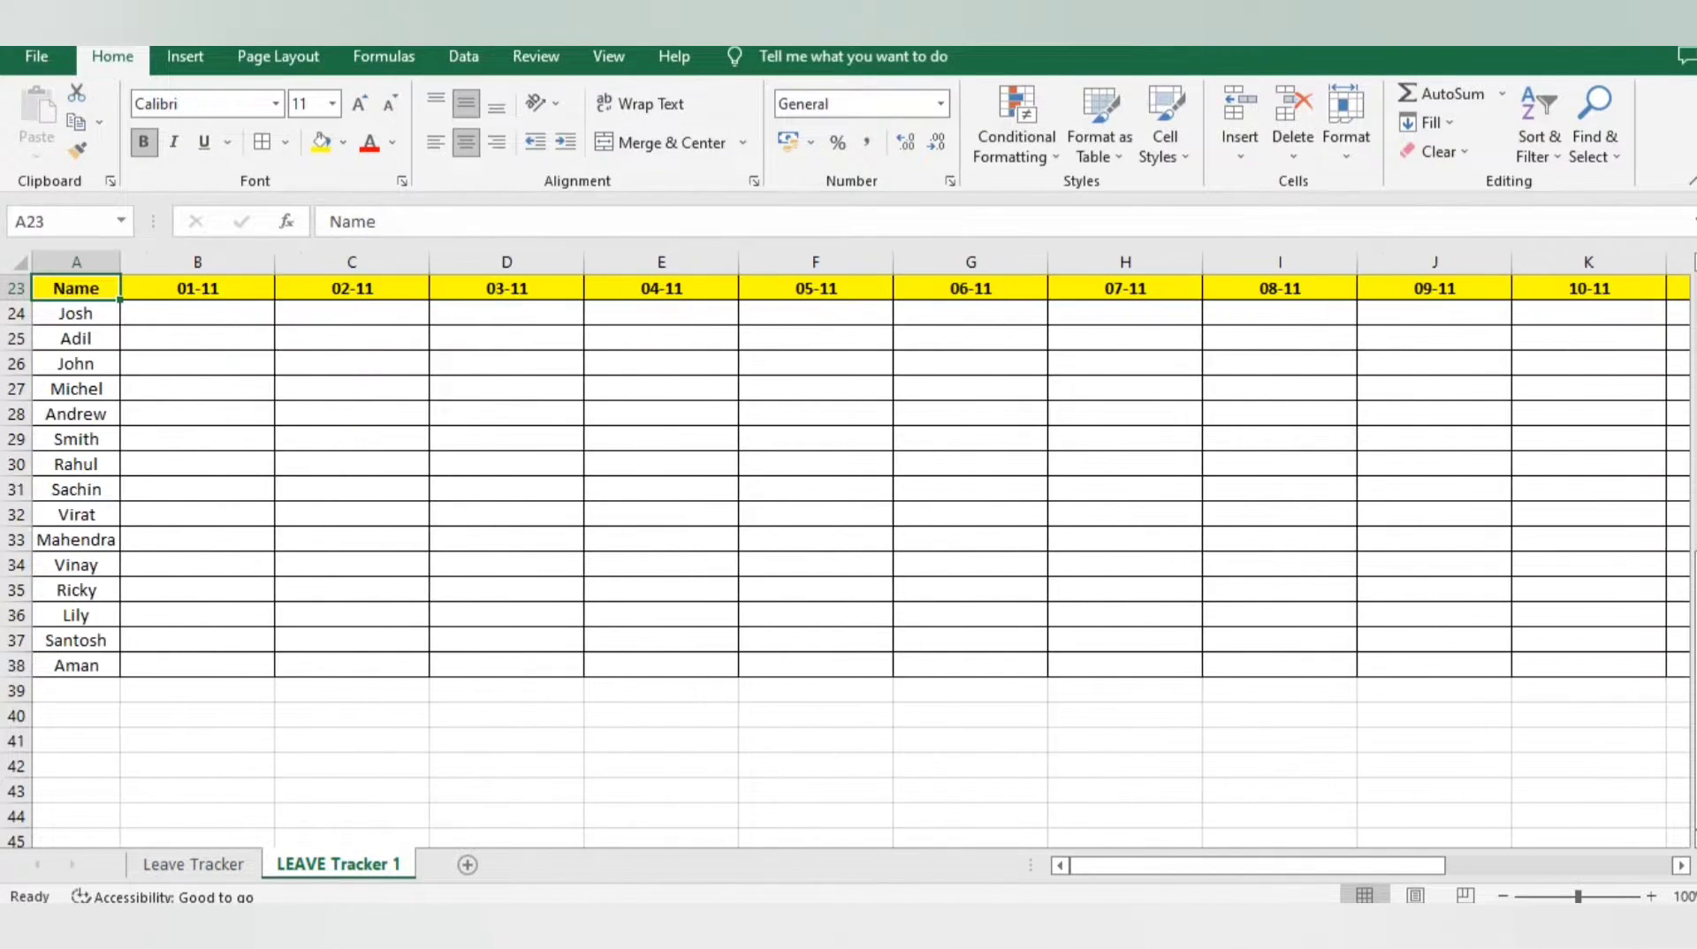
click(197, 288)
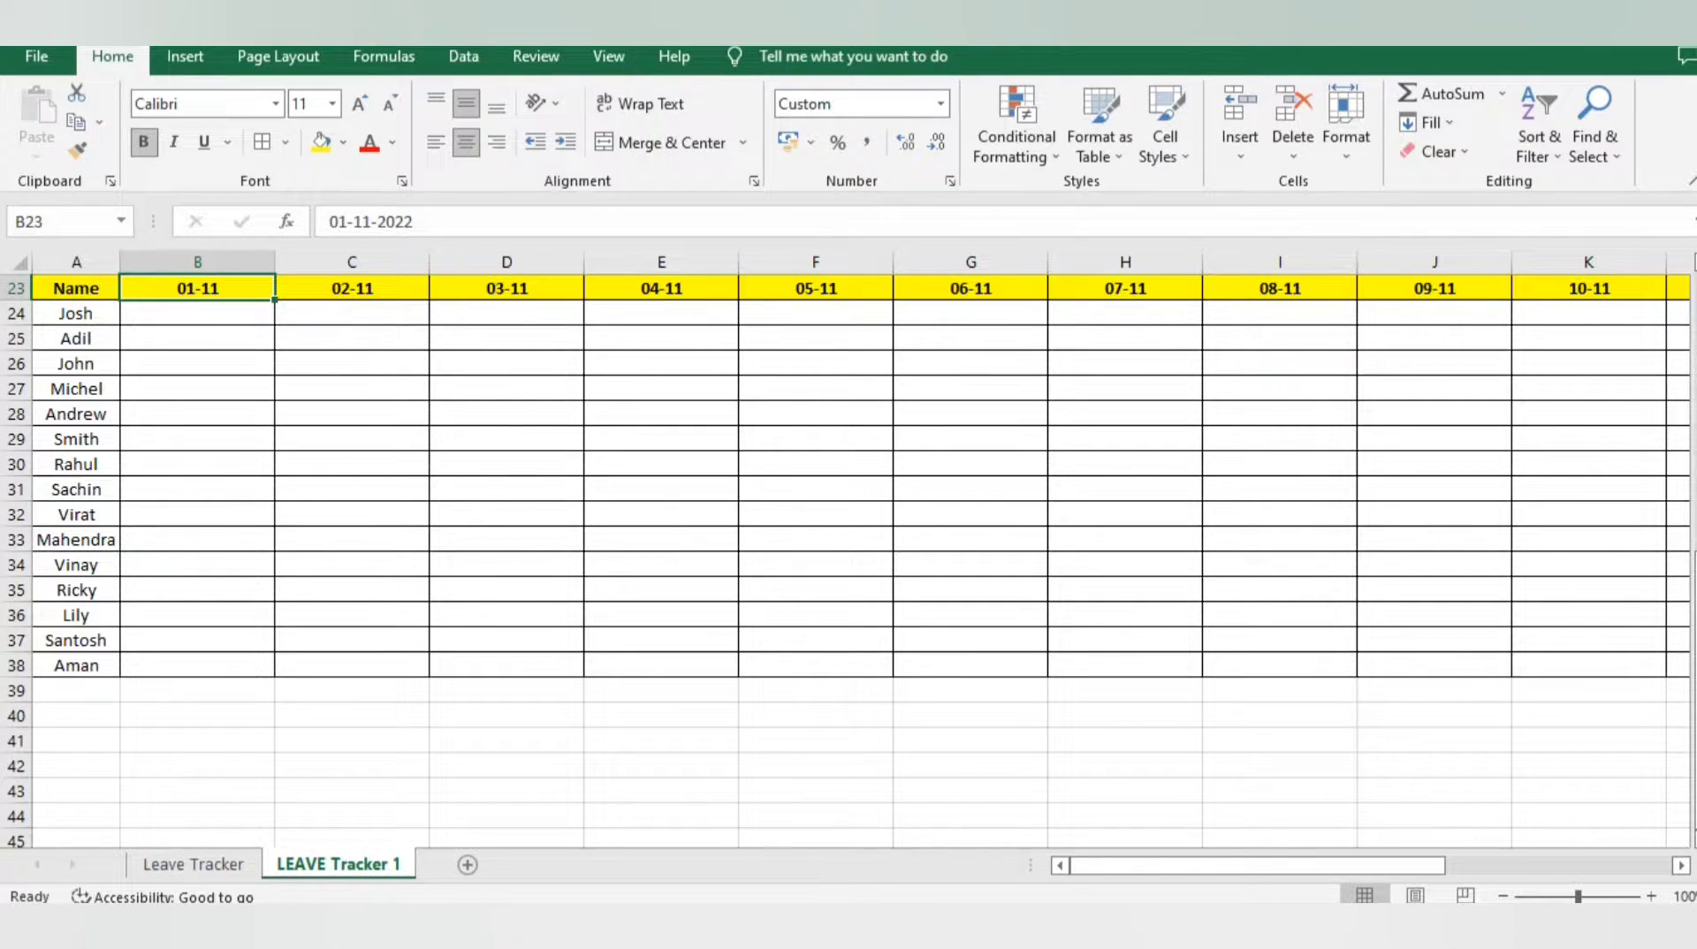
Rename the current sheet as LEAVE Tracker - Nov 2022
double_click(339, 865)
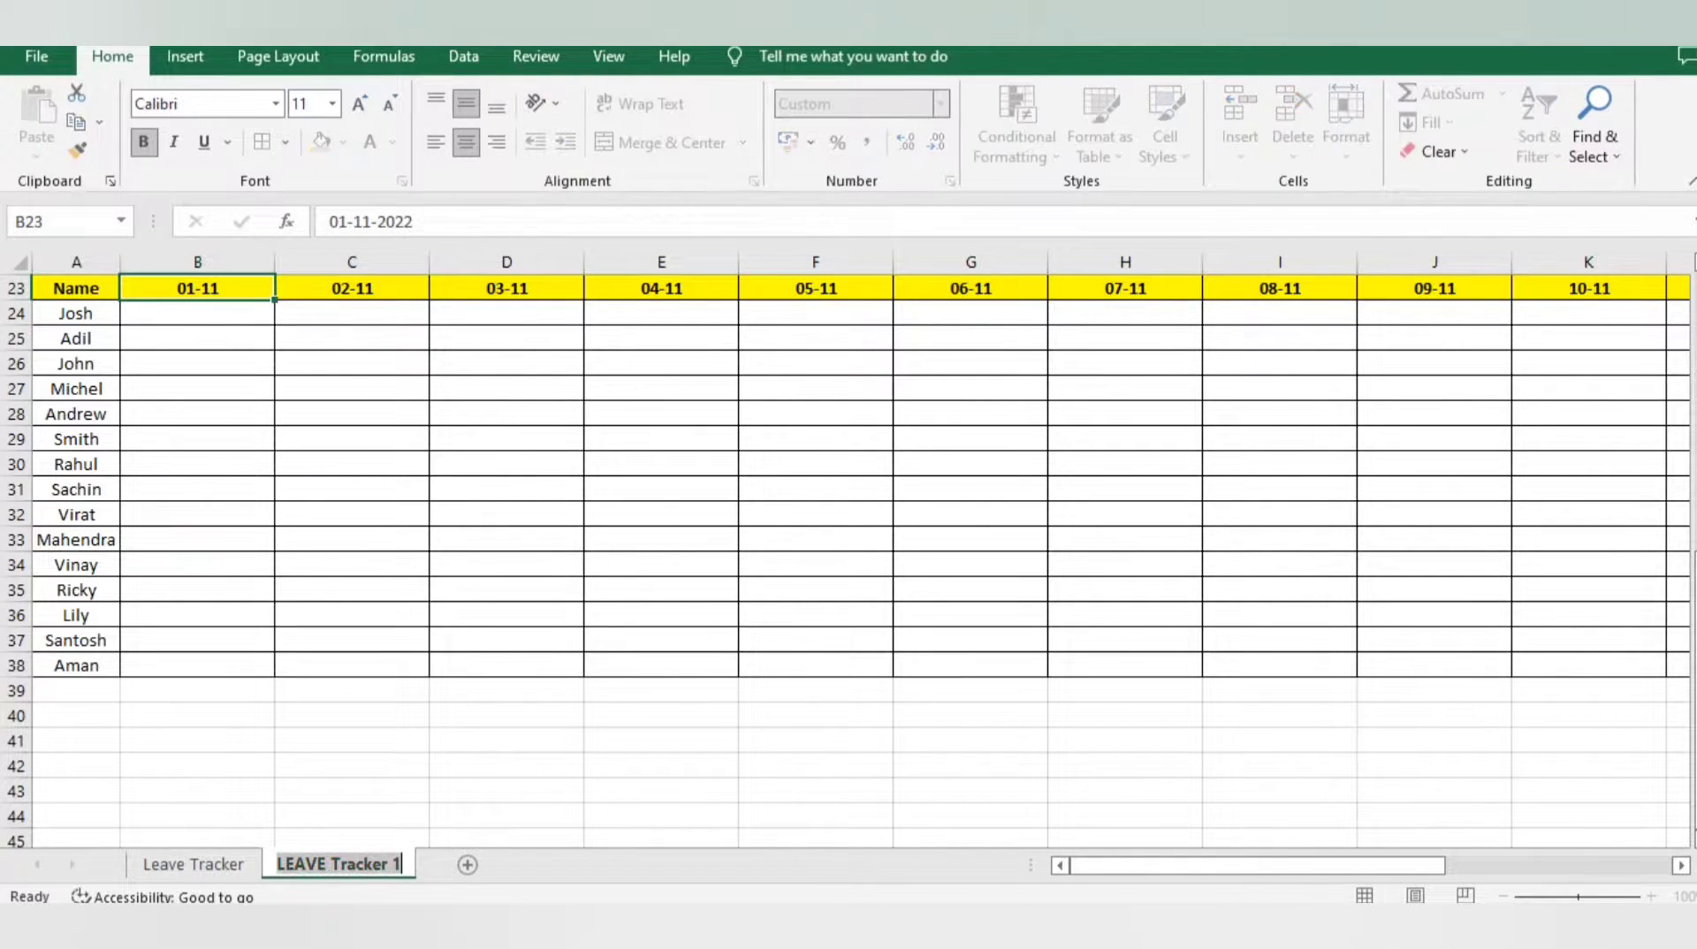
click(401, 865)
key(BackSpace)
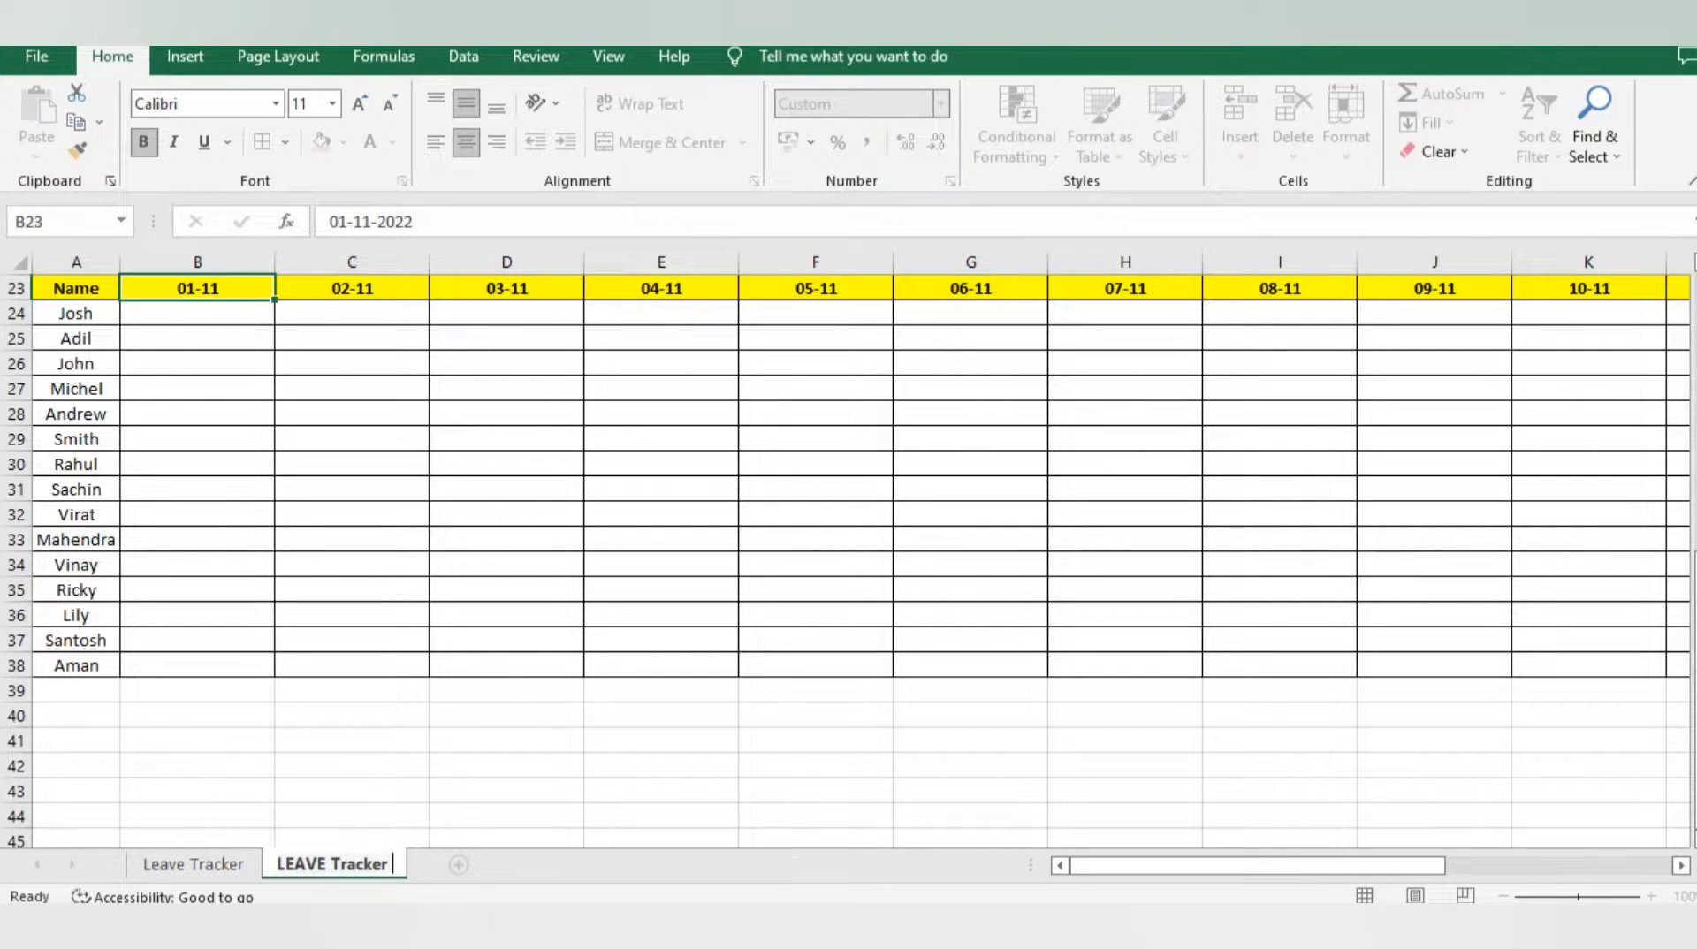
text(- Mov)
key(BackSpace)
key(BackSpace)
key(BackSpace)
text(Nov)
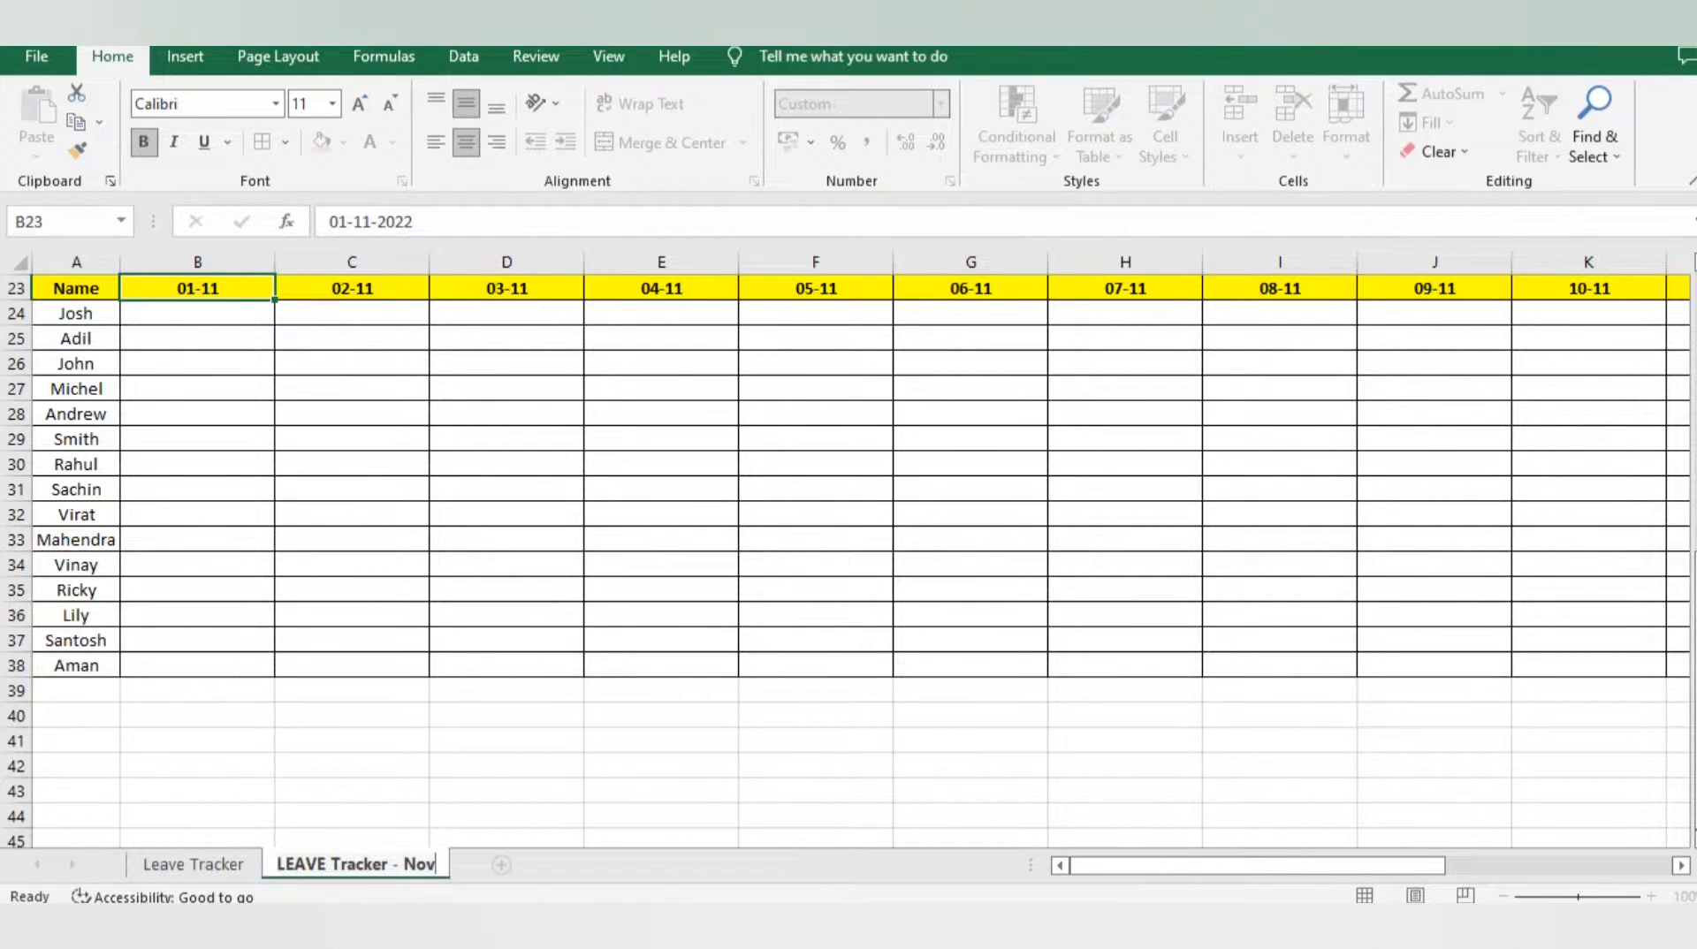
text( 2022)
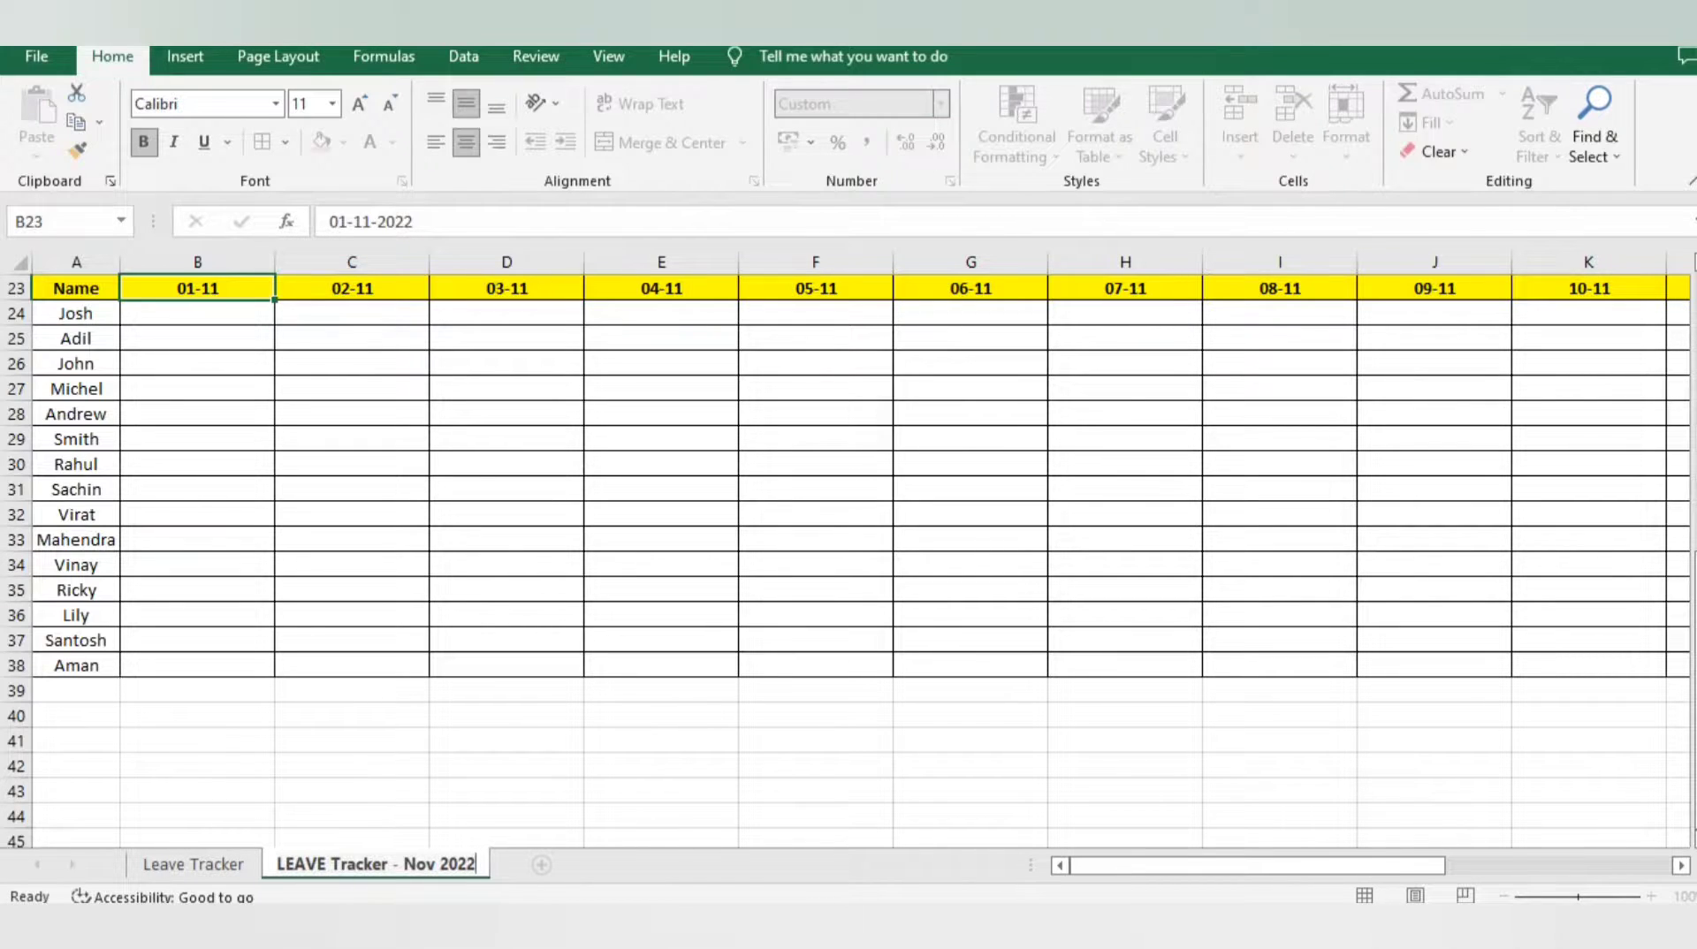
click(352, 591)
Below the name list, enter the summary labels Planned Leave in A39 and Unplanned Leave in A40
key(ctrl+Left)
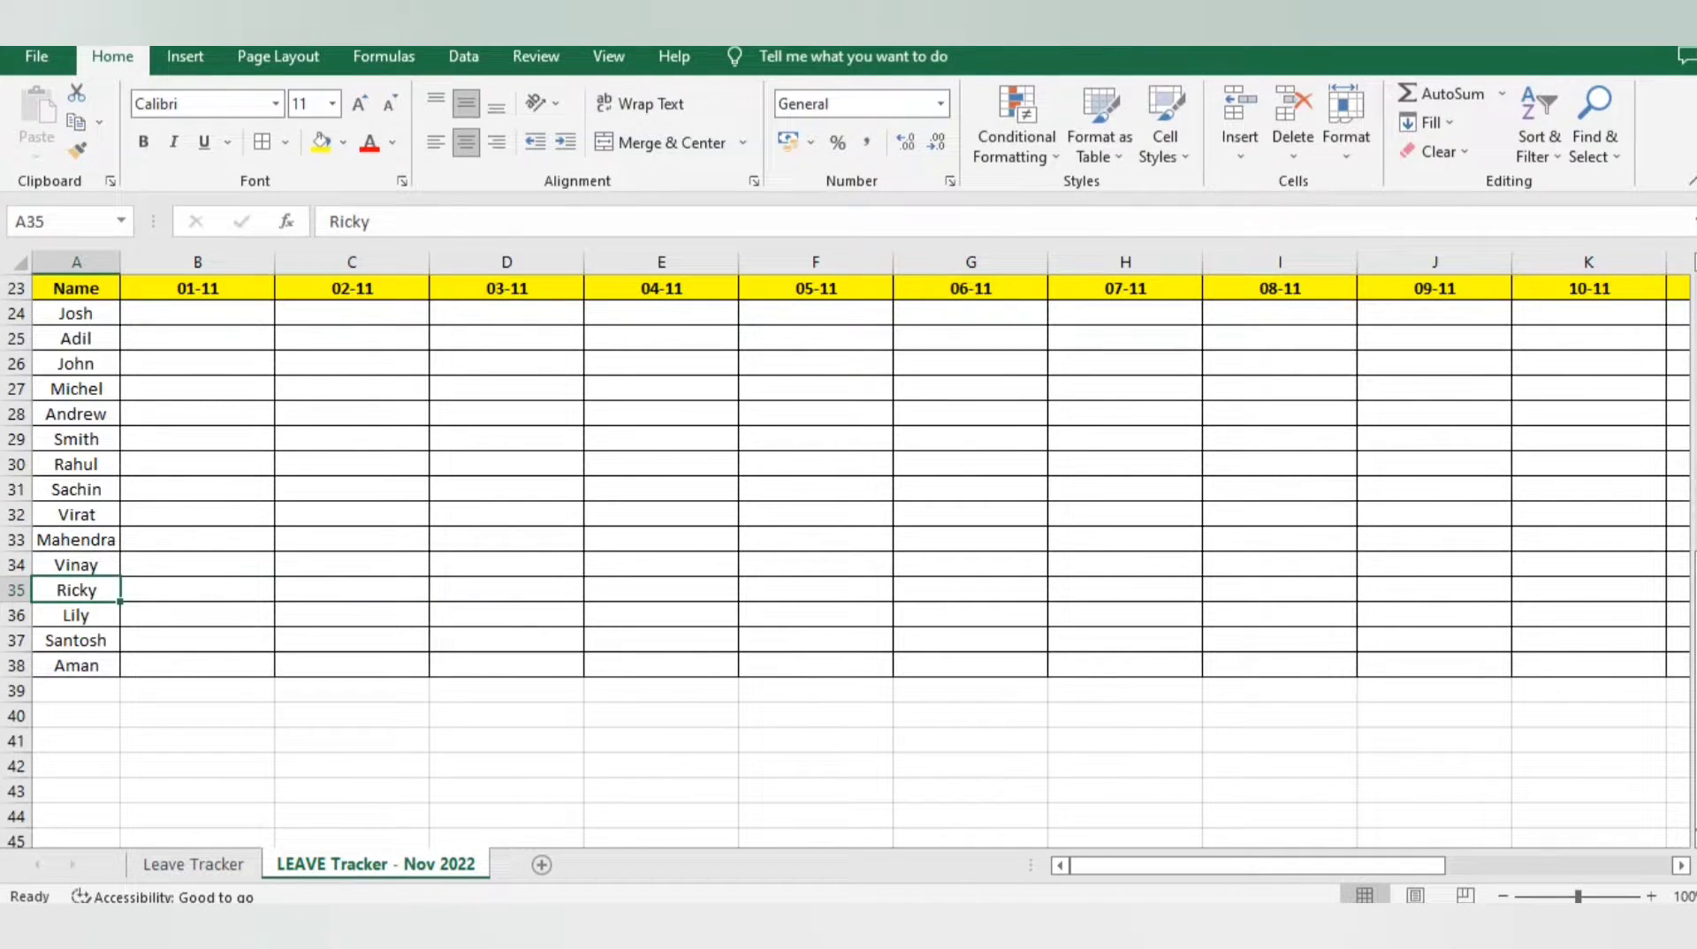
key(ctrl+Down)
key(Down)
key(Down)
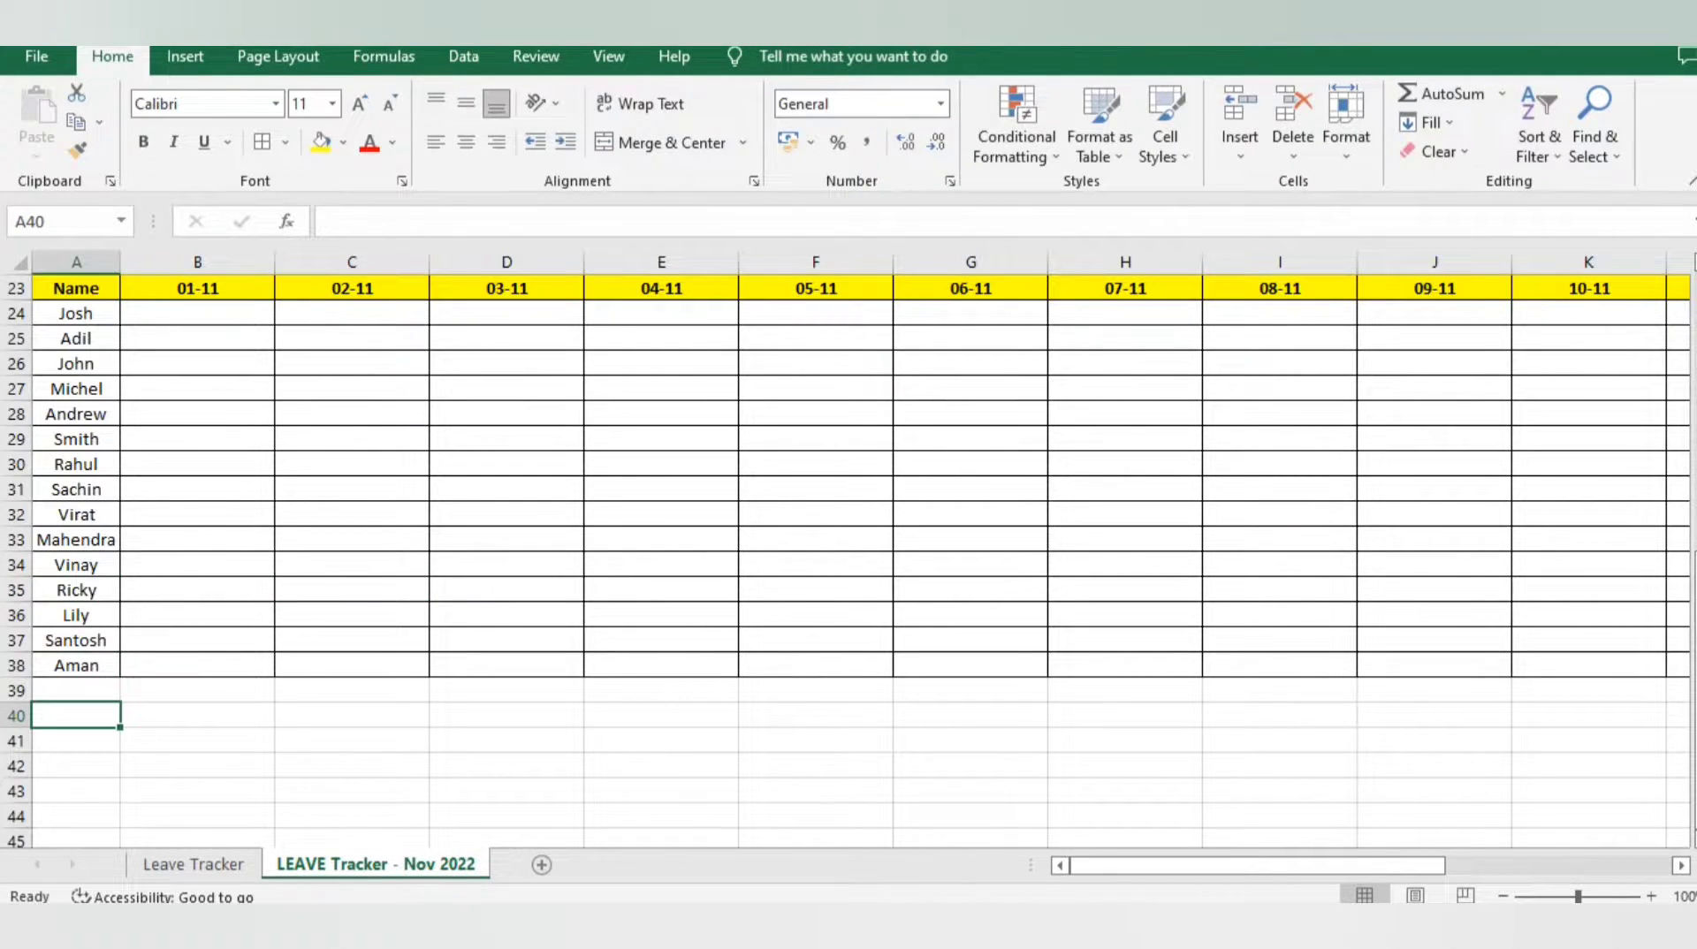
key(Up)
text(Planned Lea)
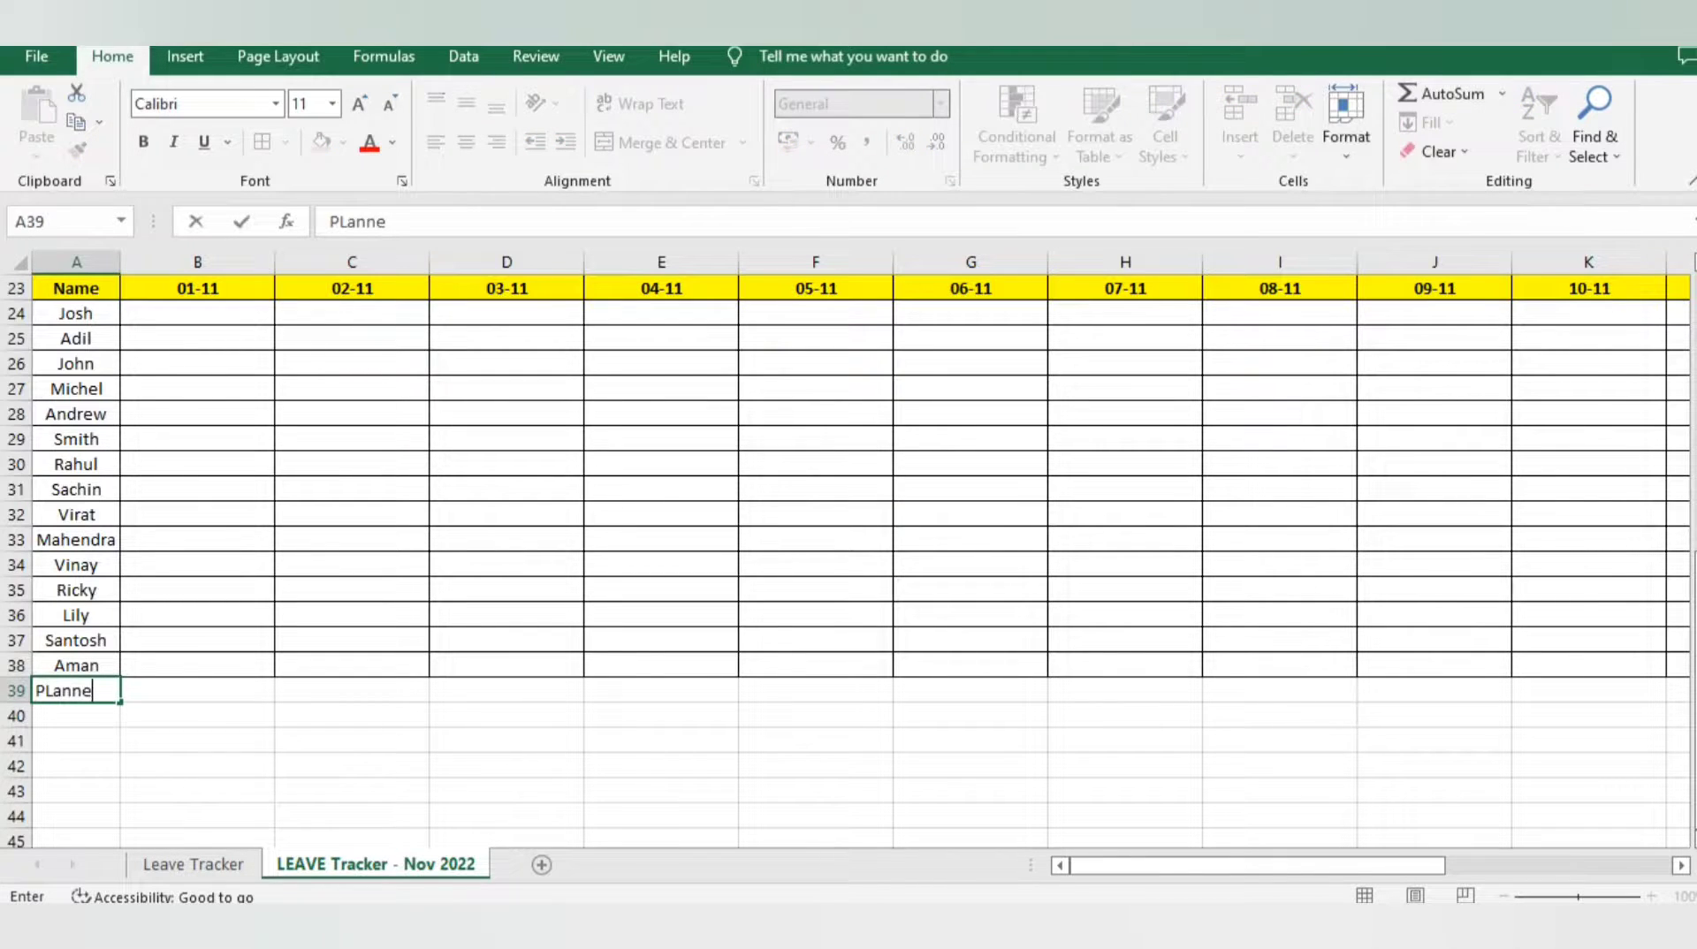
text(ve)
click(127, 691)
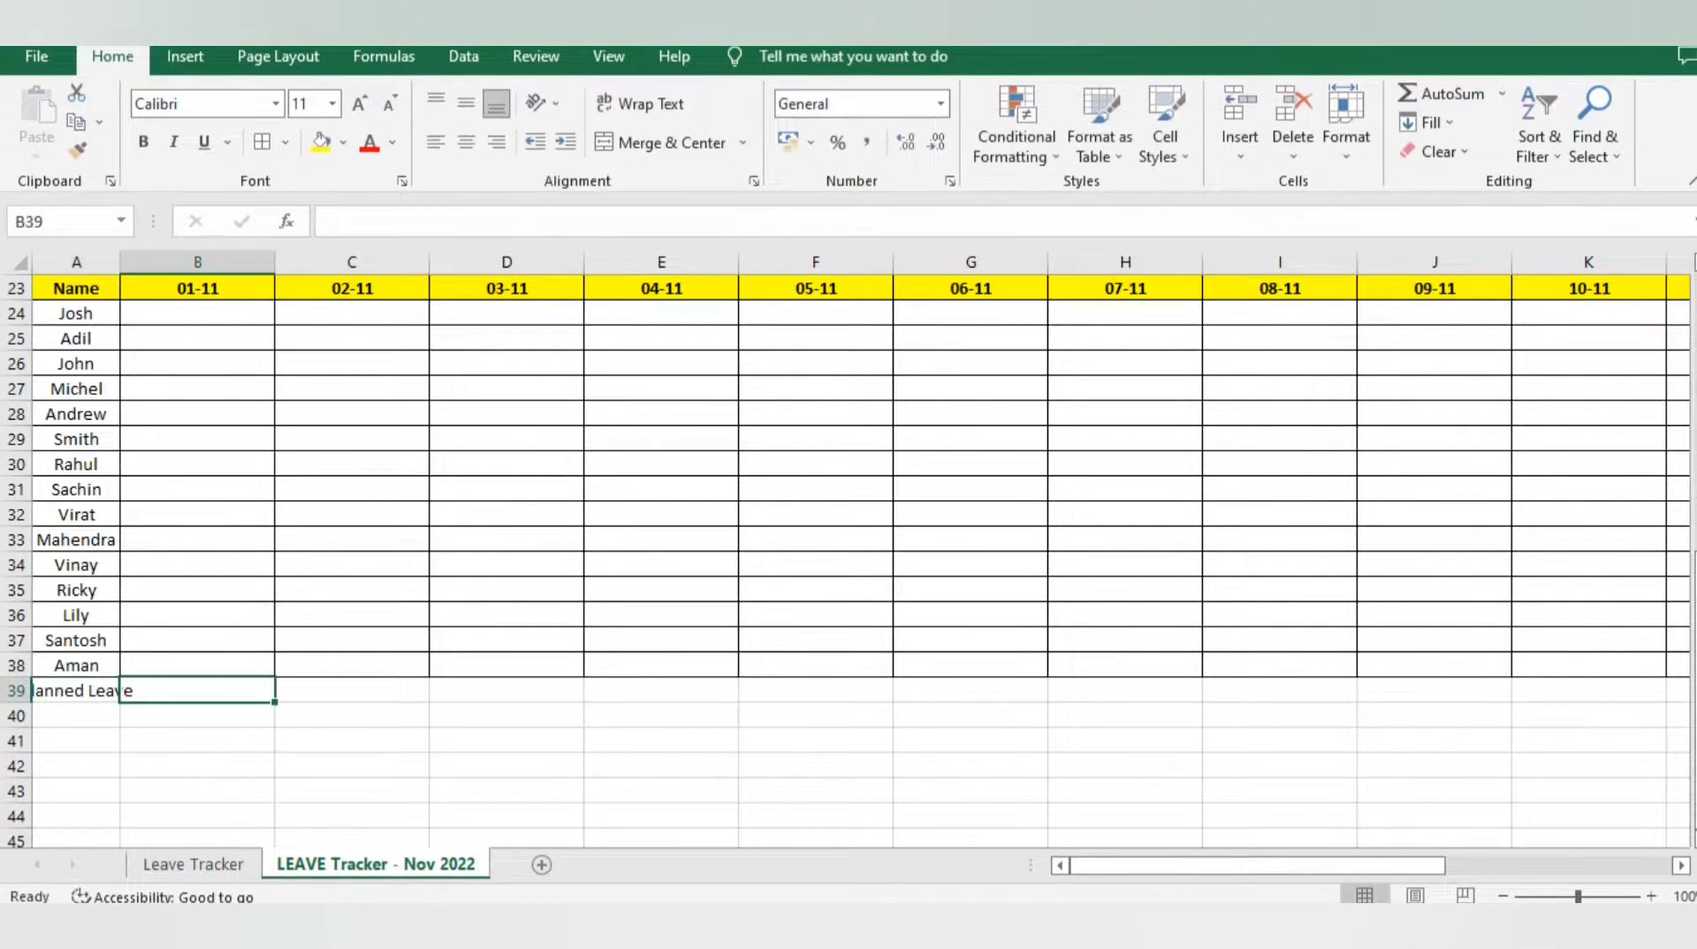
key(Left)
key(Down)
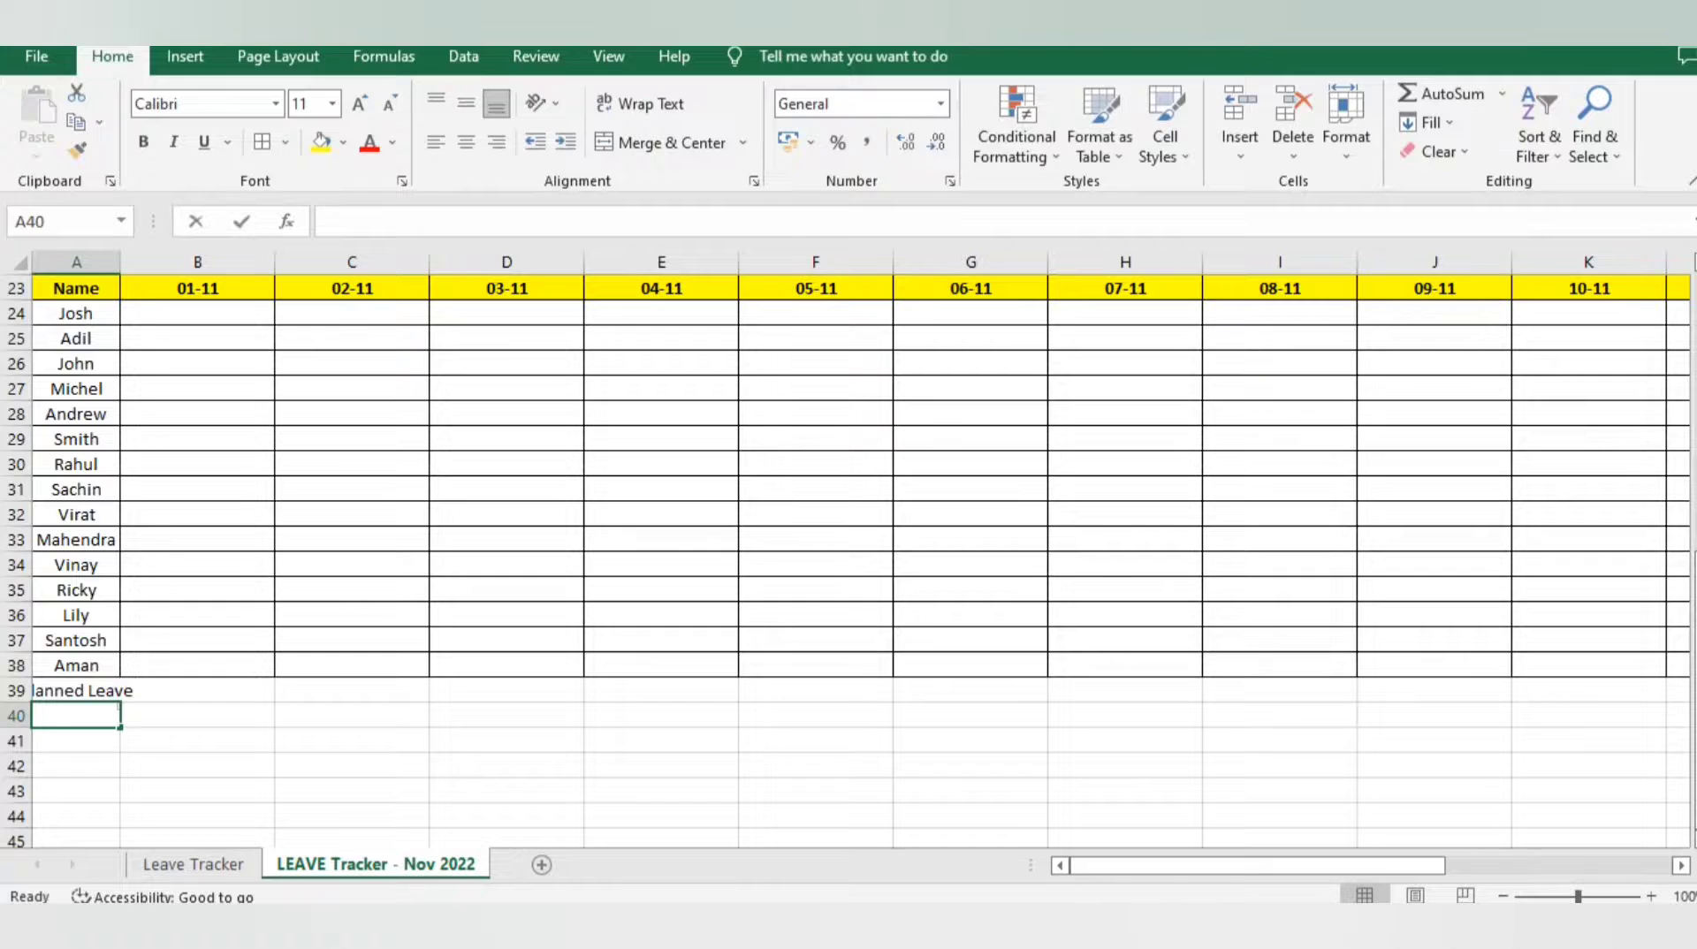
text(Unplanned L)
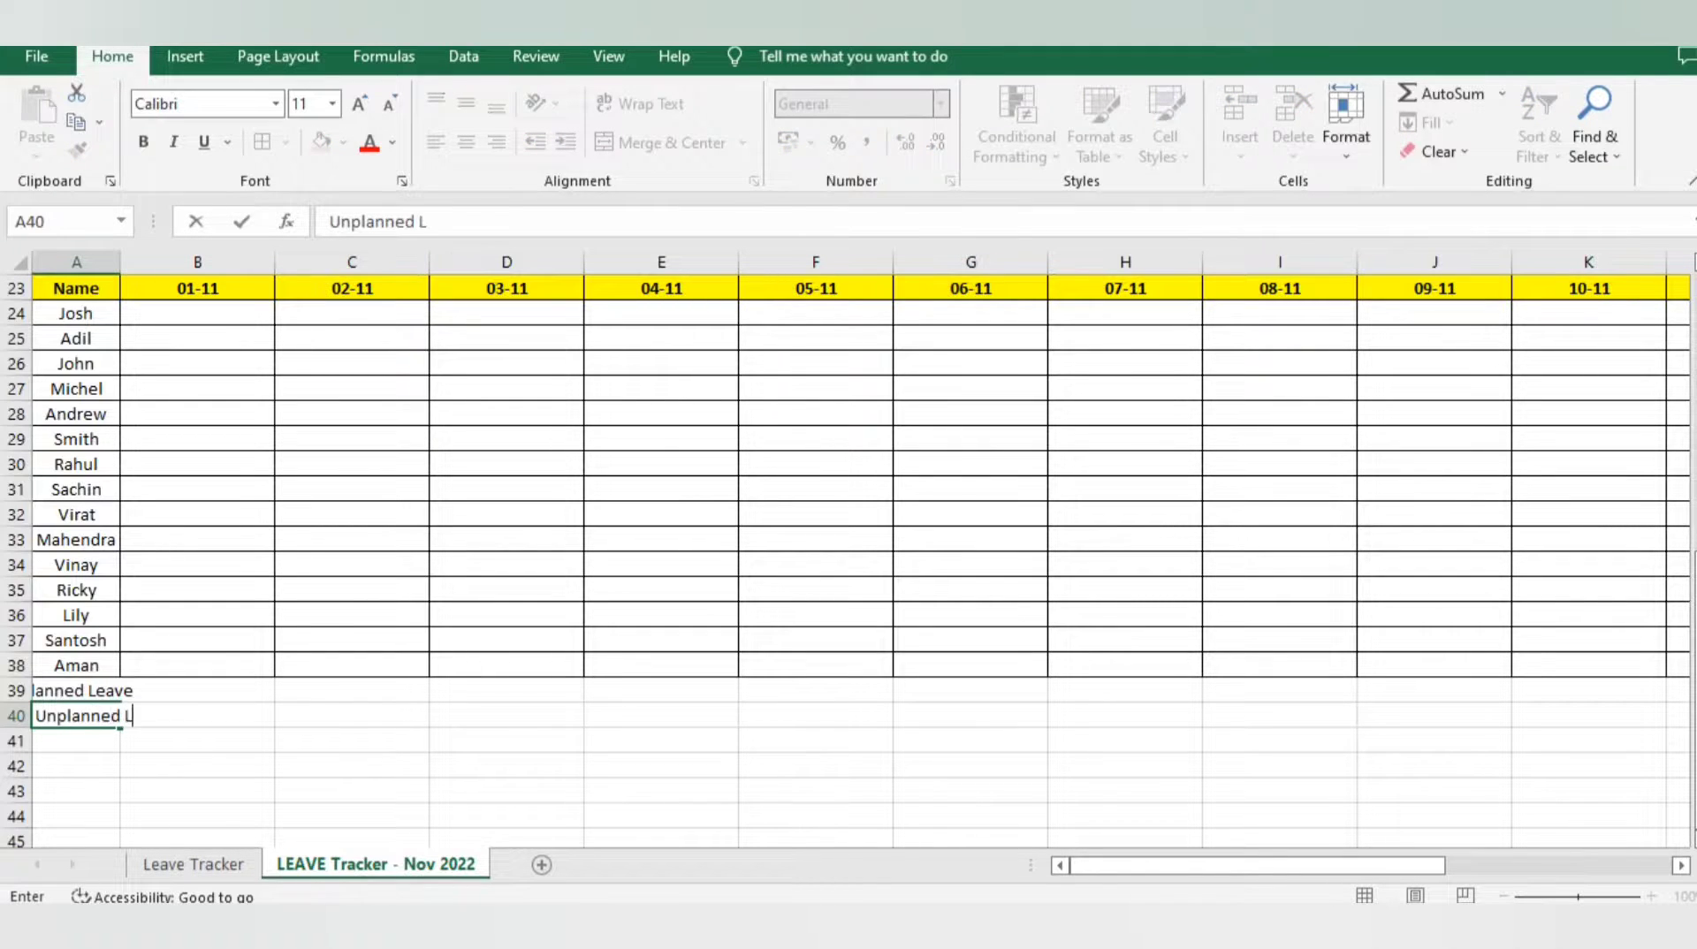
text(eave)
click(125, 716)
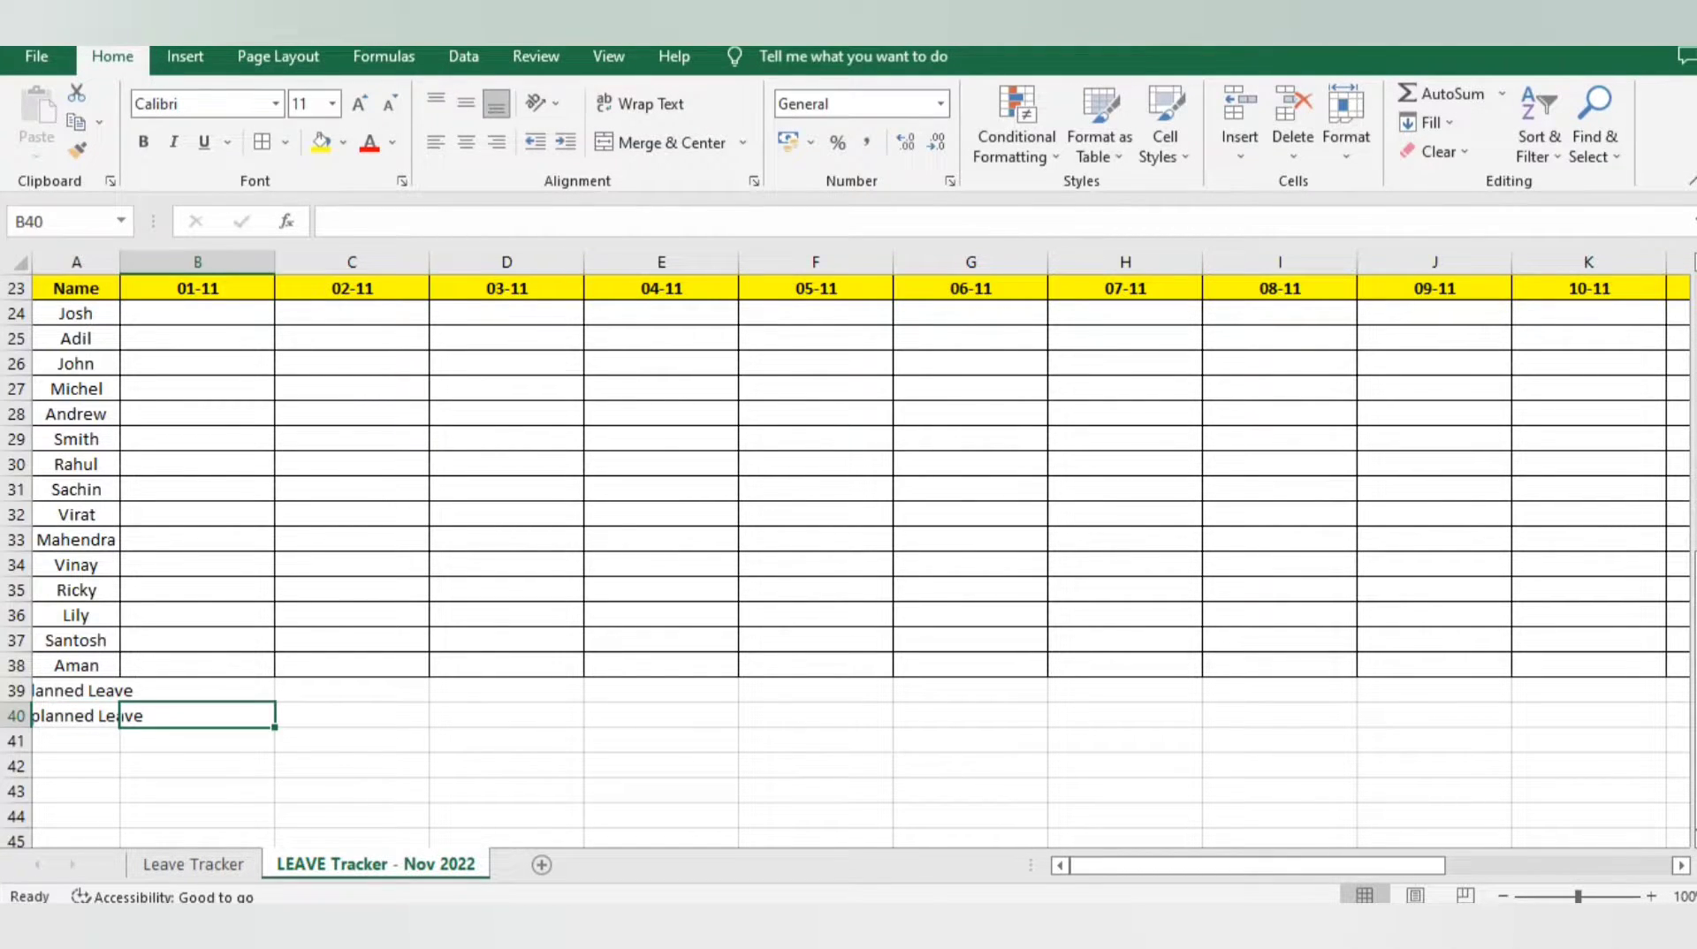
Enter the label Shrinkage, move it to A42, and enter Overall Leave in A41
key(Left)
key(Down)
text(Sh)
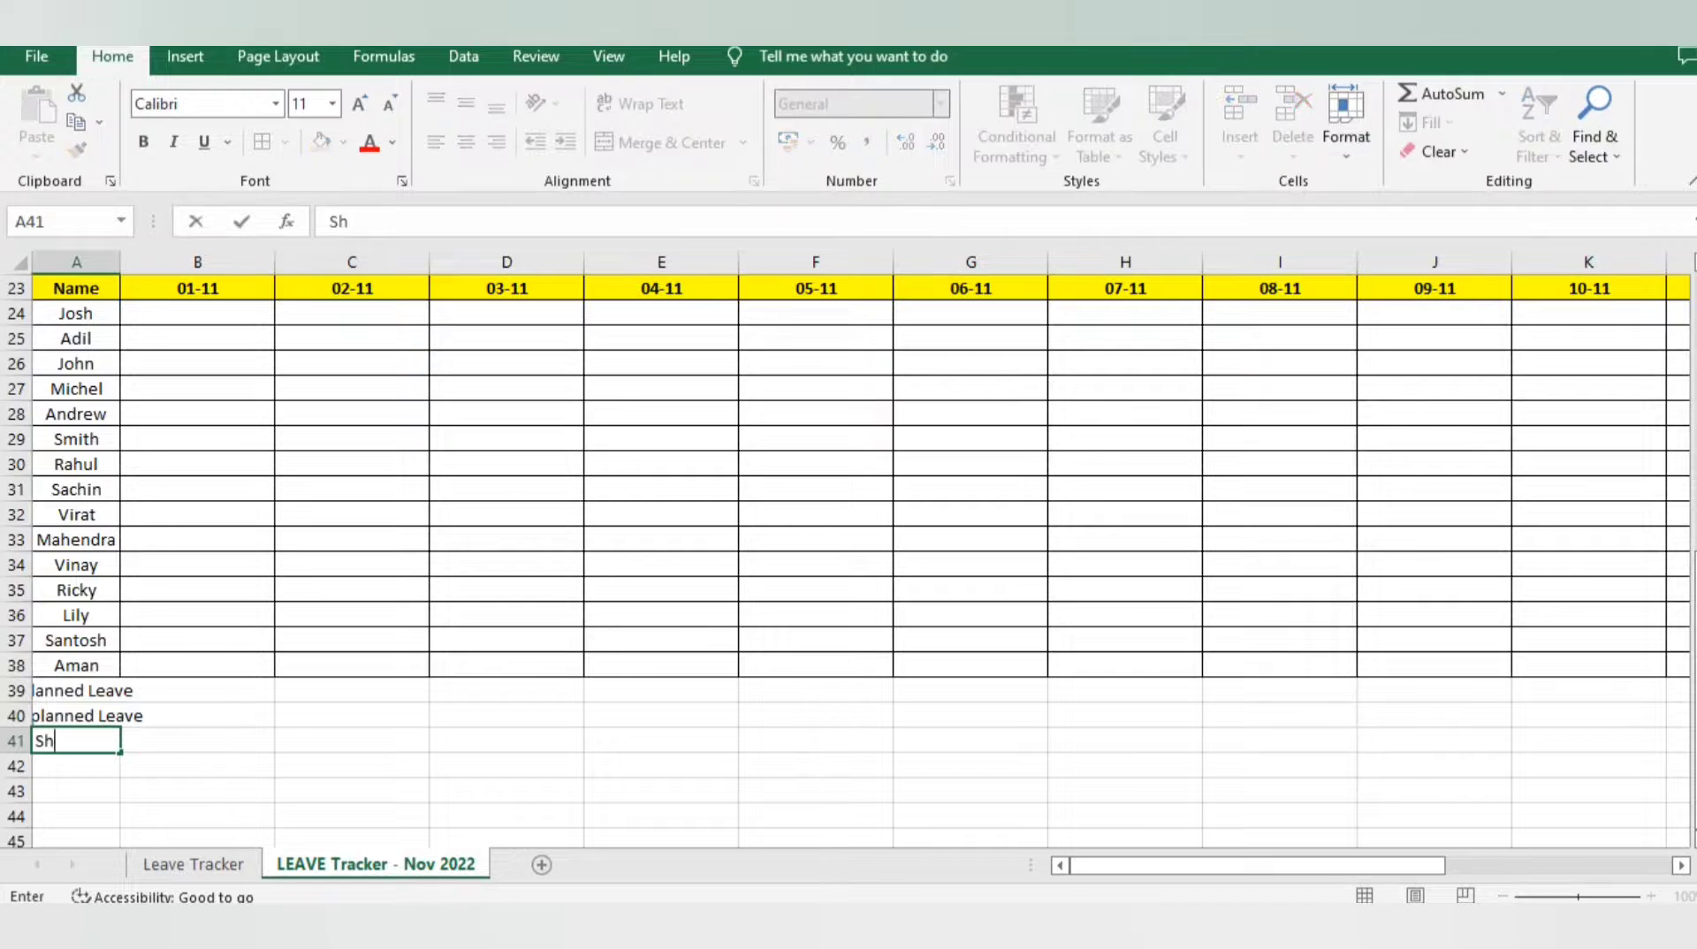
text(rinkage)
key(Right)
key(Left)
key(ctrl+x)
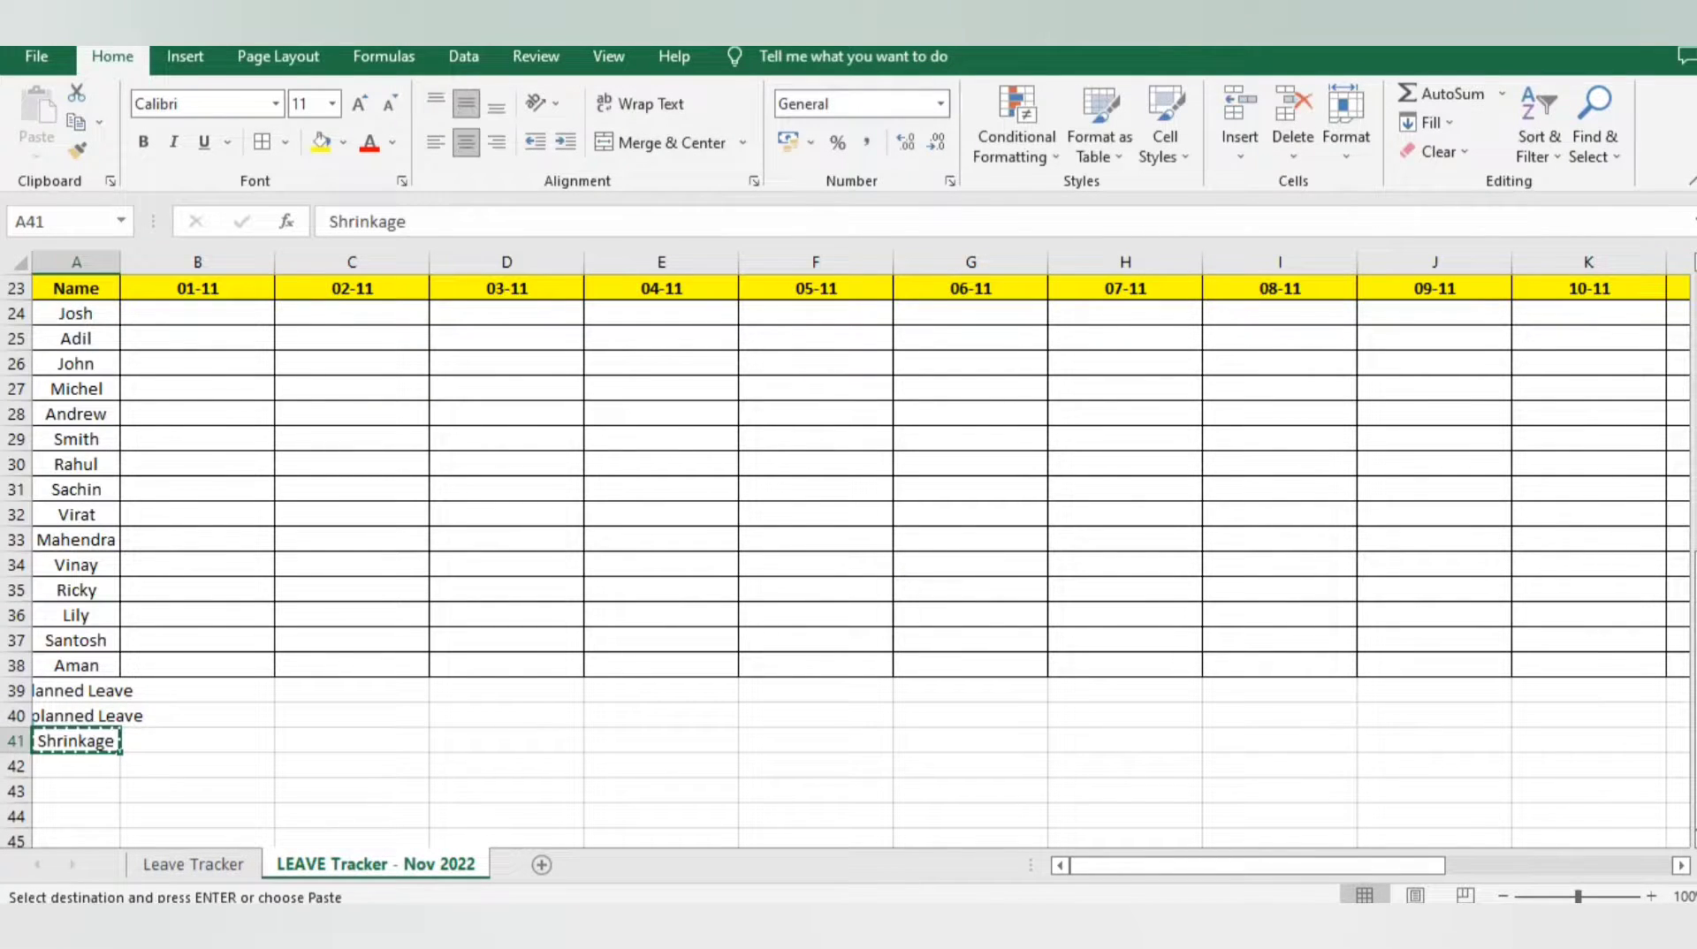
key(Down)
key(ctrl+v)
key(Up)
text(Ove)
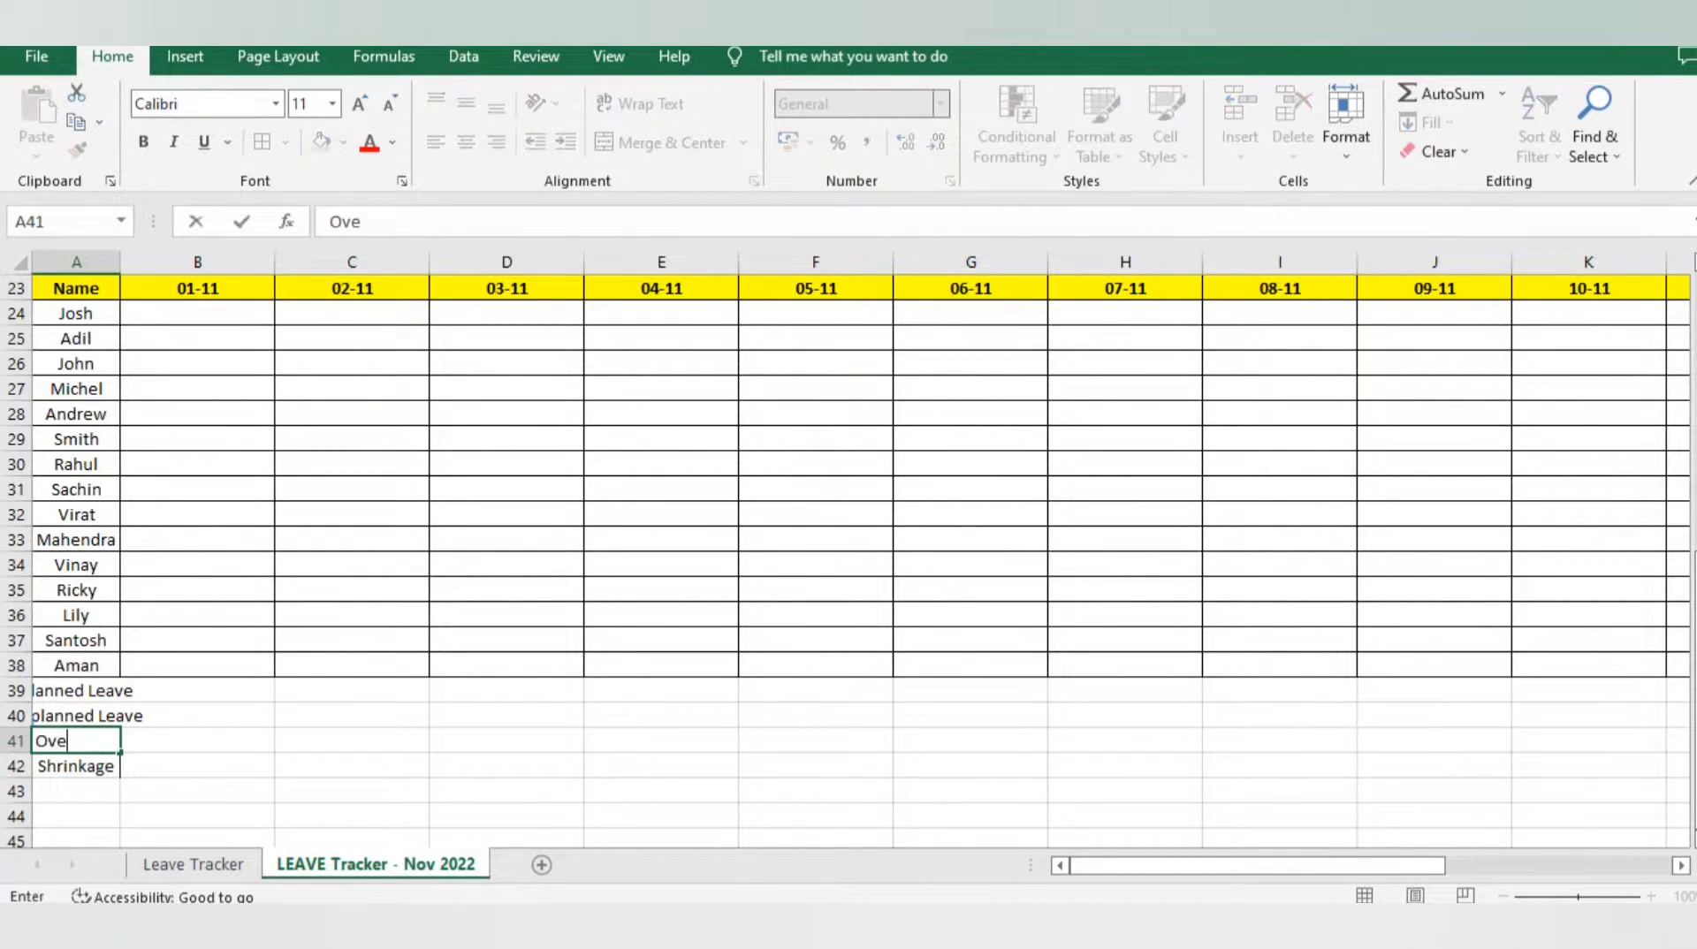
text(rall Leave)
key(ctrl+Return)
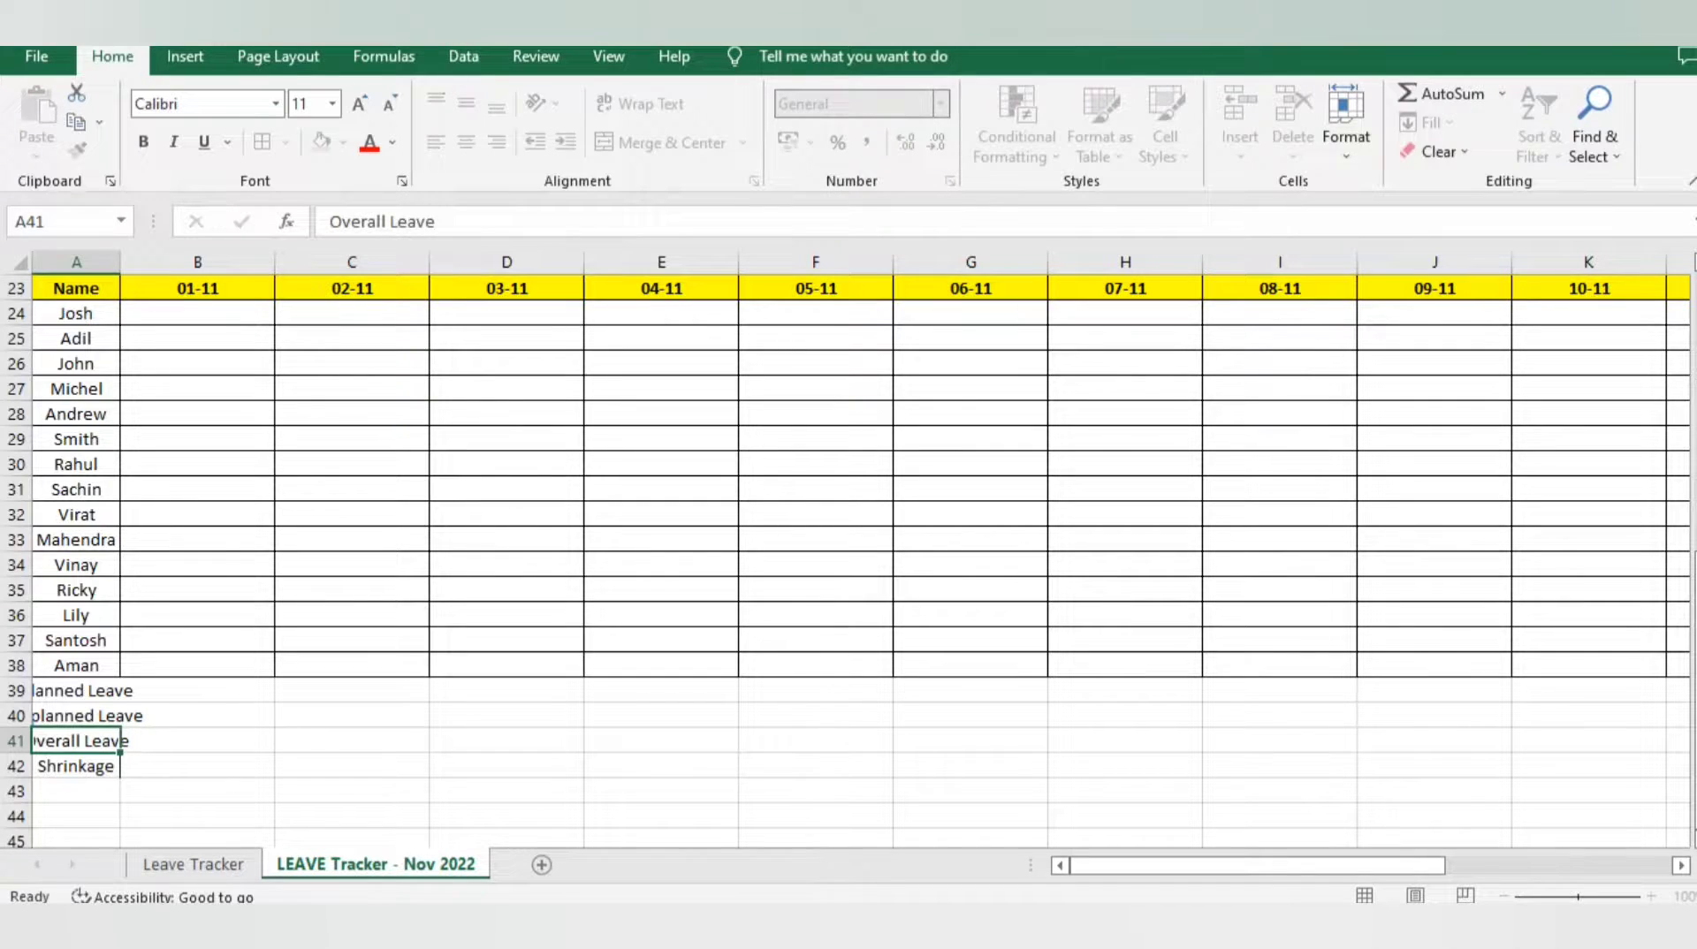
key(ctrl+Up)
key(Down)
key(Down)
key(ctrl+Down)
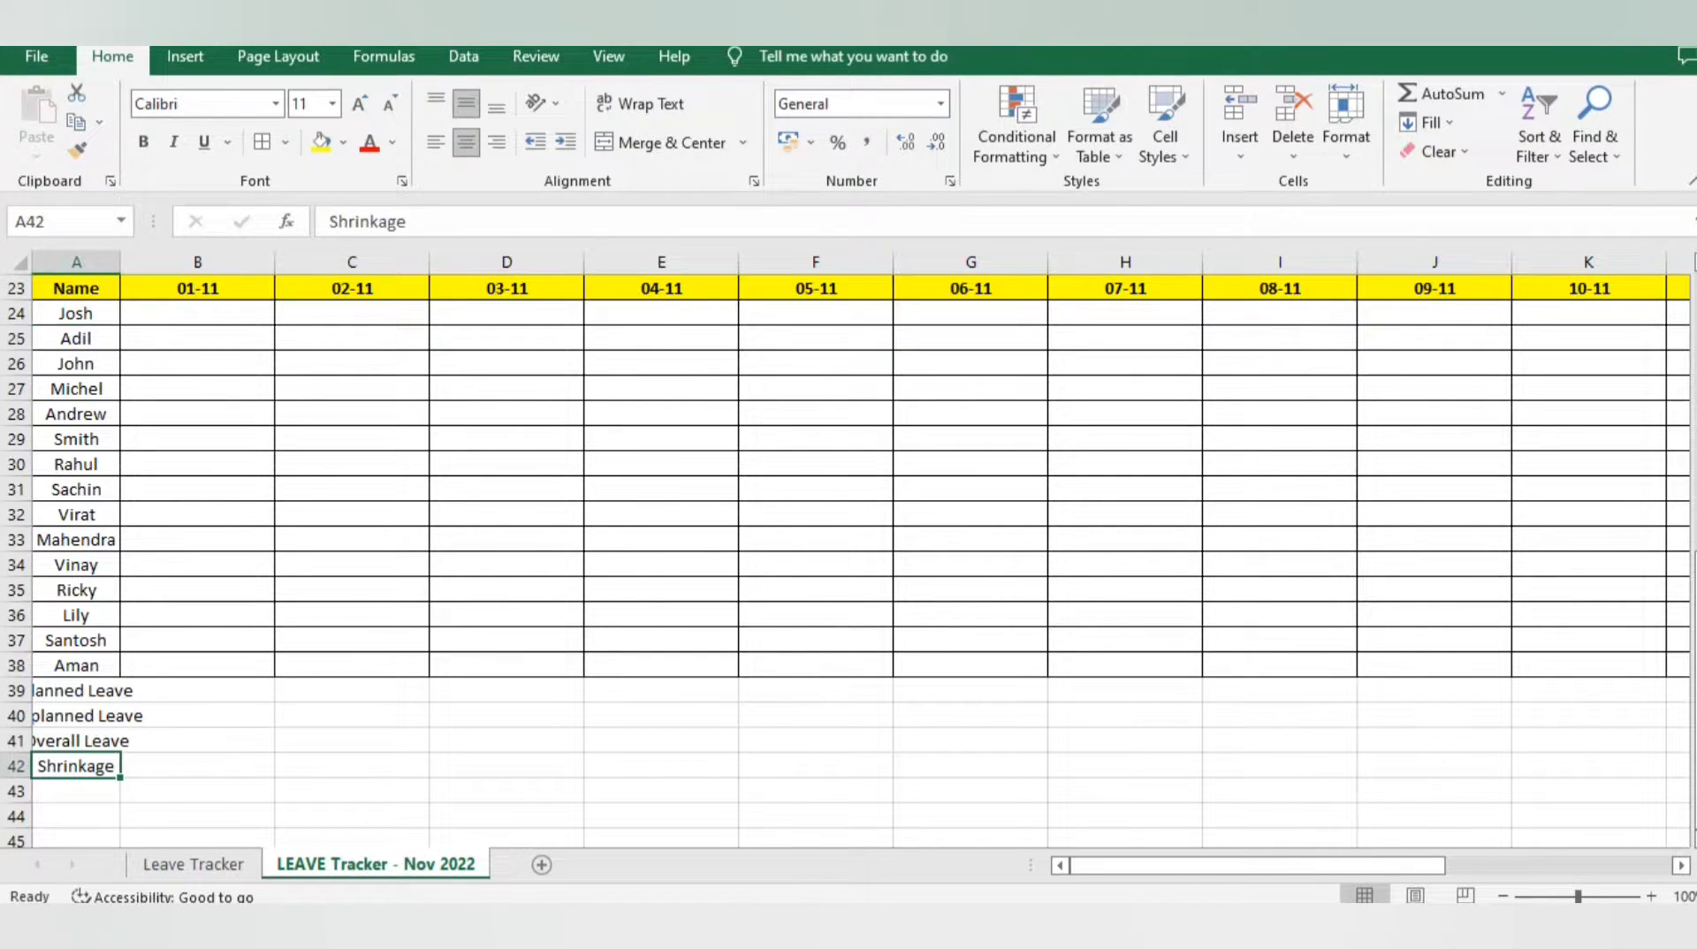
Copy the coloured summary labels A17:A20 from the Leave Tracker sheet and paste them over A39:A42 on the November sheet
key(ctrl+Page_Up)
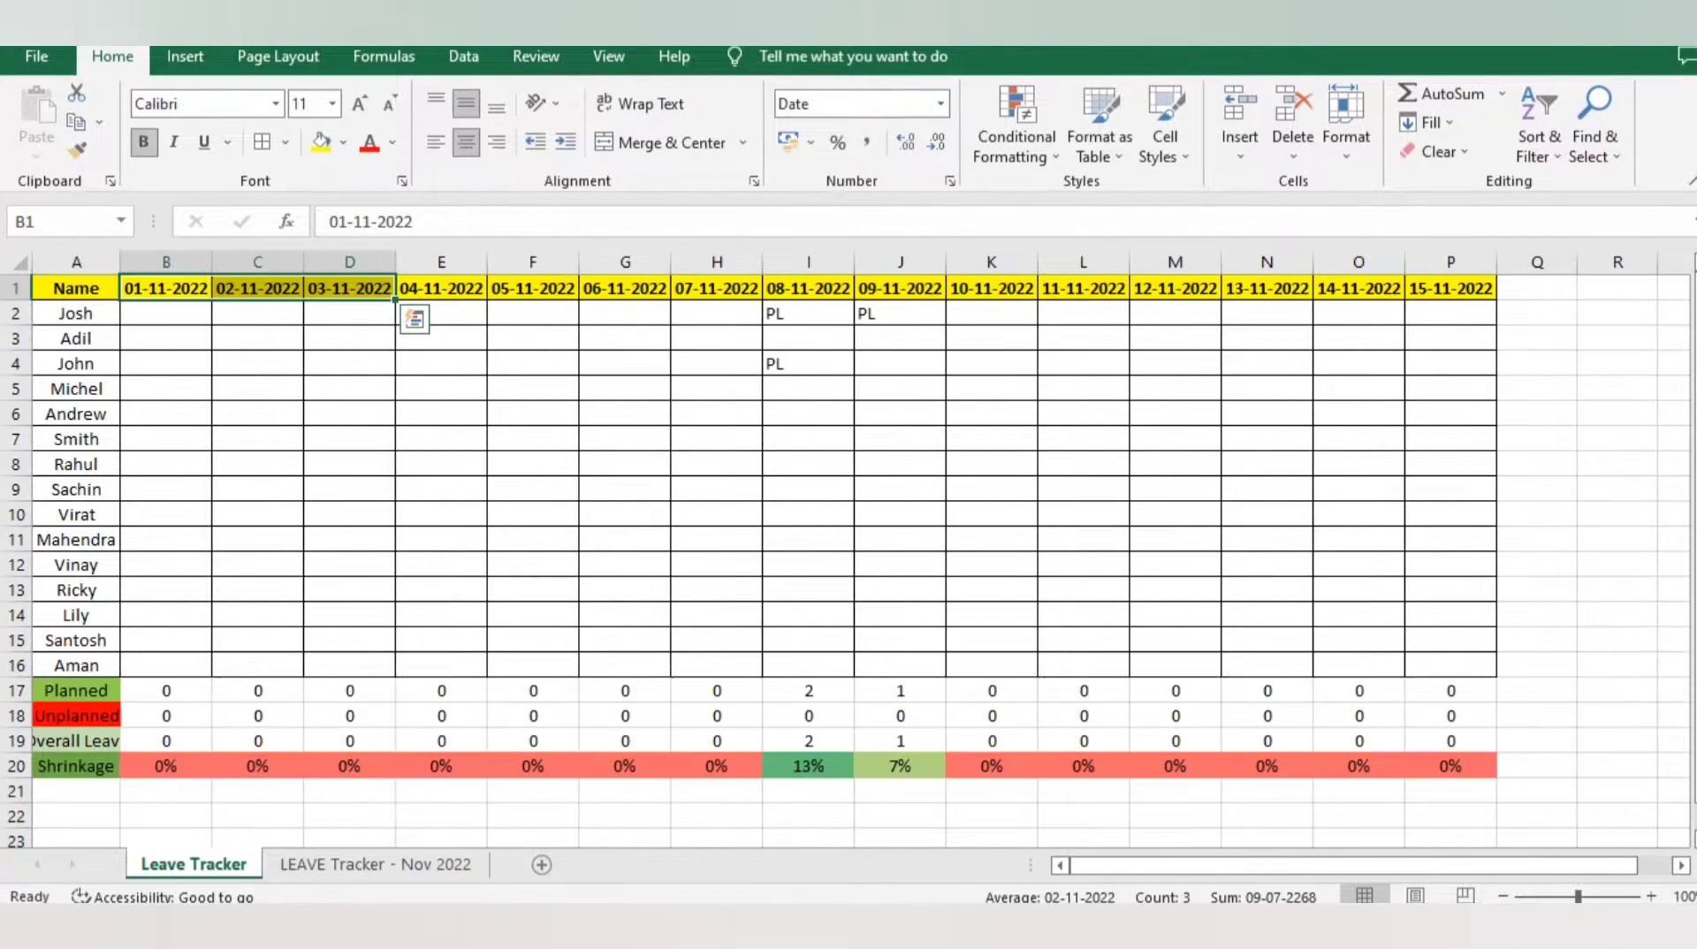
key(Left)
key(Down)
key(ctrl+Down)
key(Up)
key(Up)
key(Up)
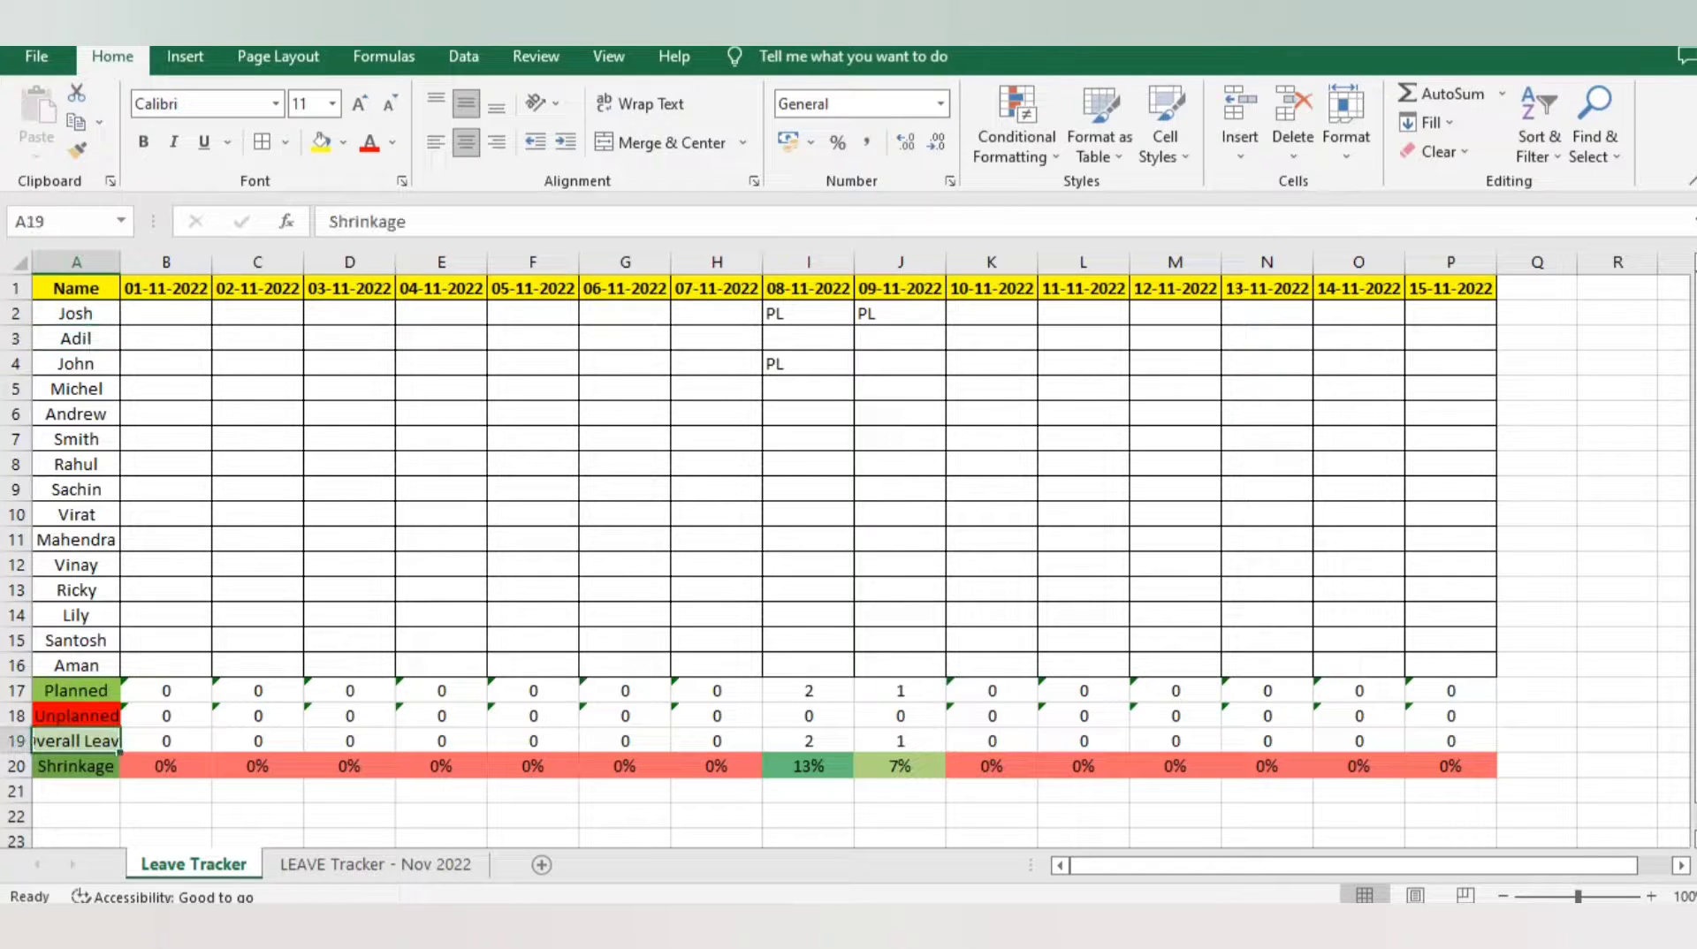
key(shift+Down)
key(shift+Down)
key(shift+Down)
key(ctrl+c)
key(ctrl+Page_Down)
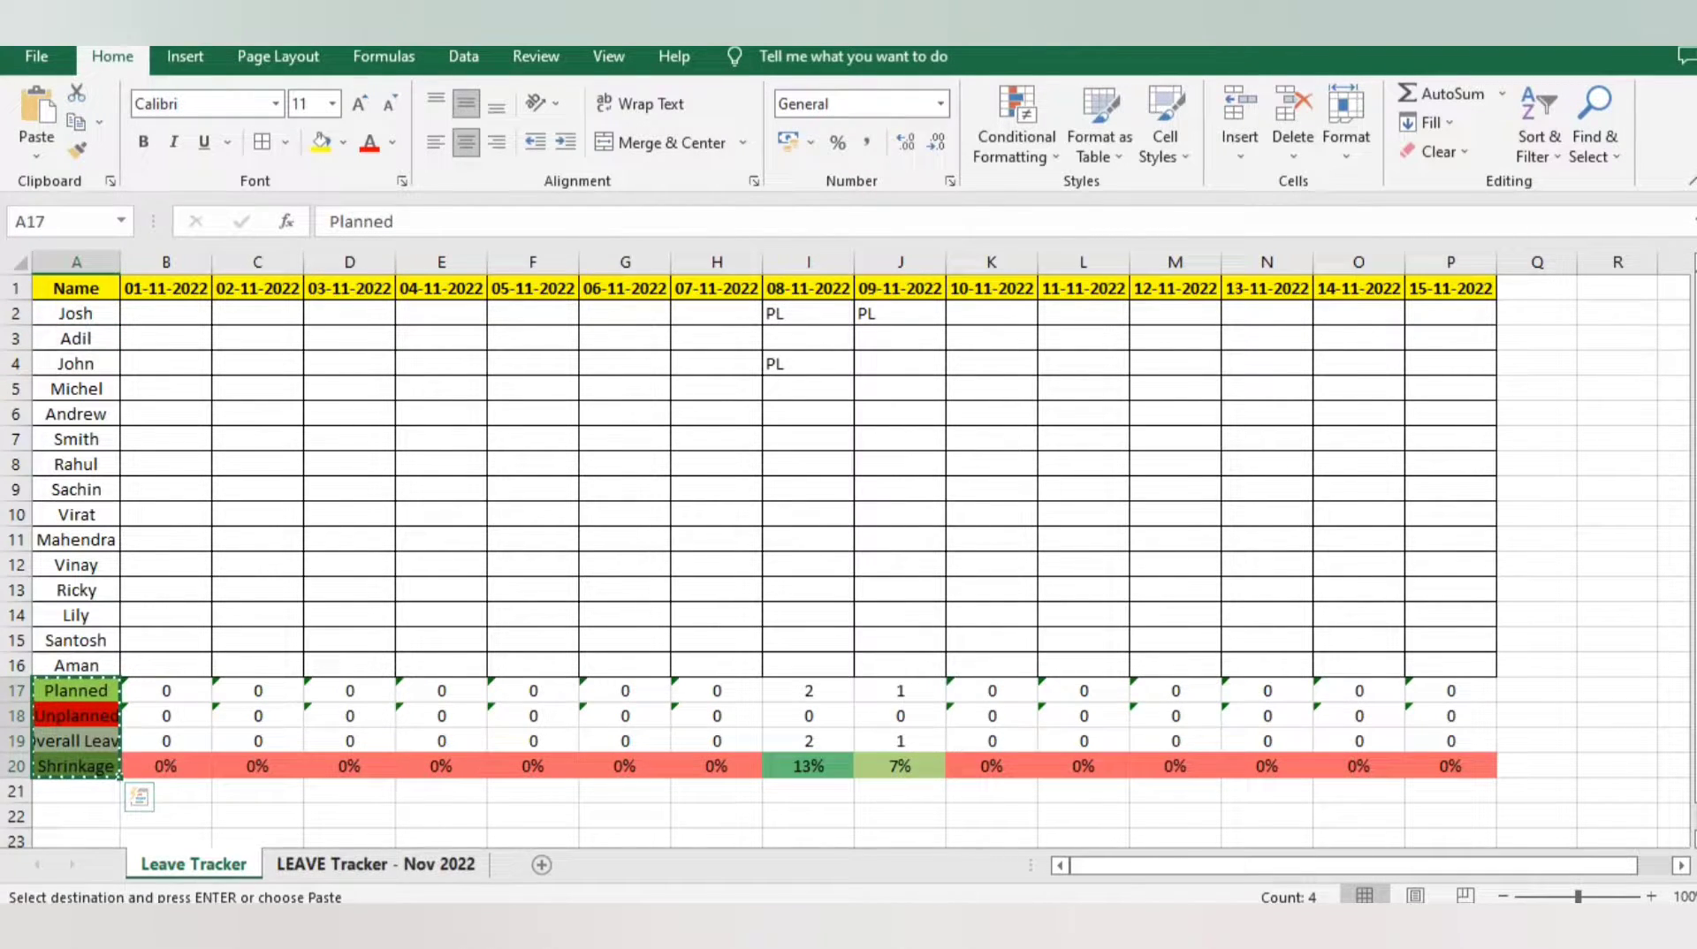
key(Up)
key(Up)
key(Up)
key(ctrl+v)
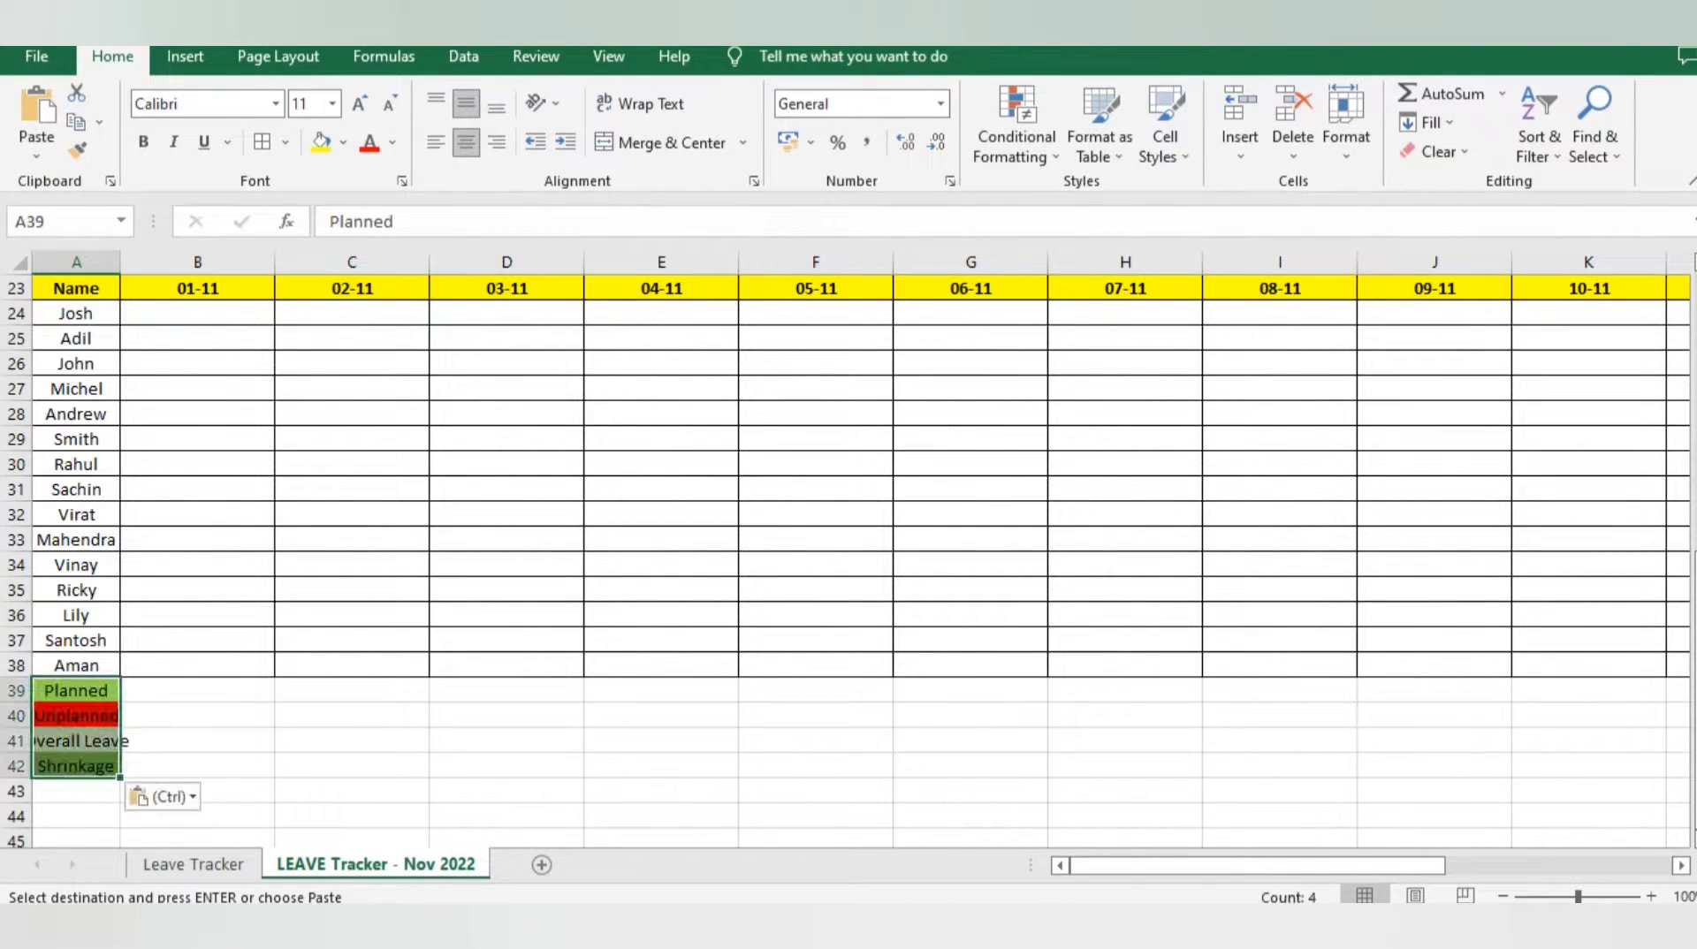
Autofit the widths of columns G and A to their contents
key(Right)
key(Left)
key(ctrl+a)
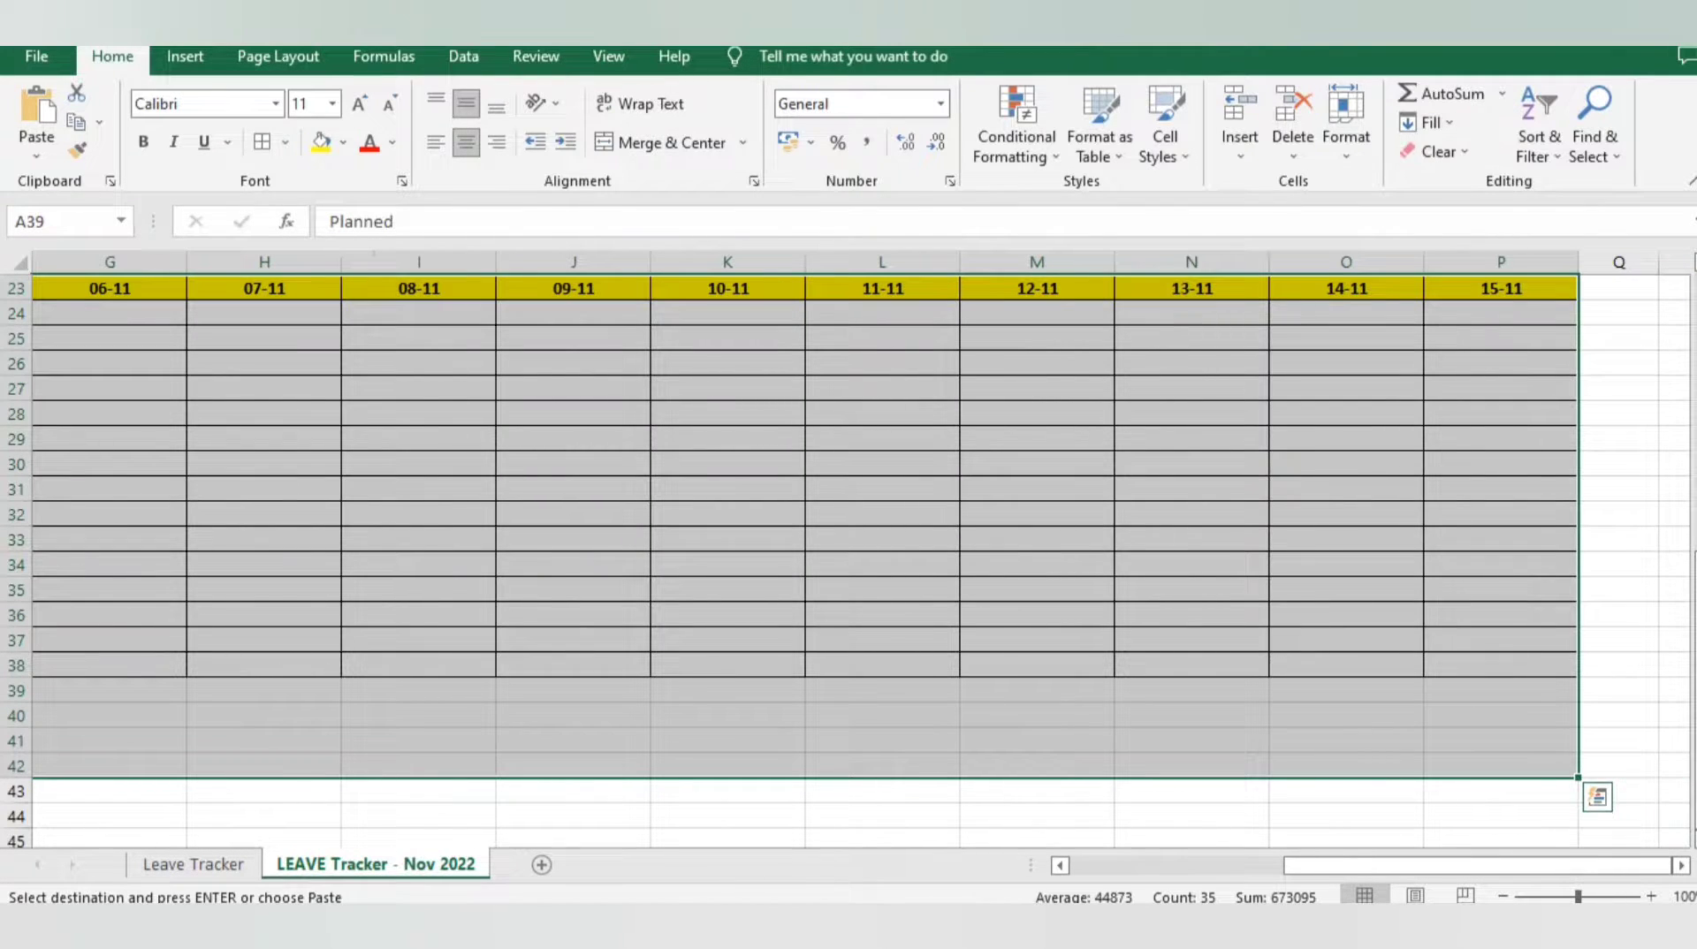
double_click(186, 263)
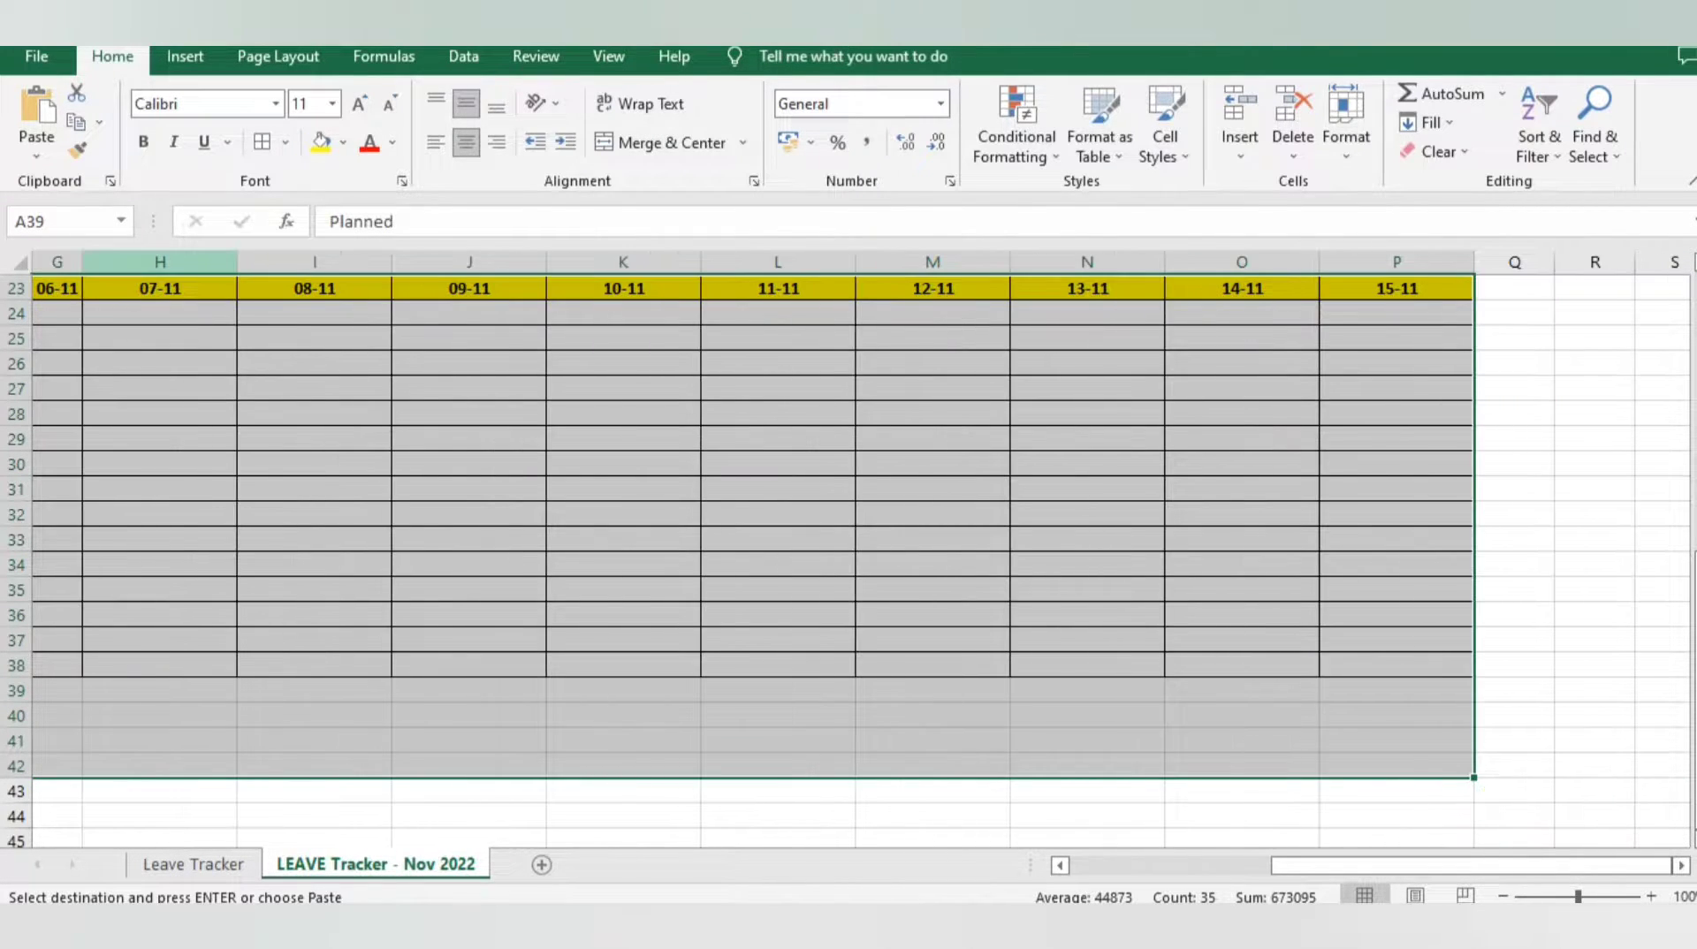
key(Left)
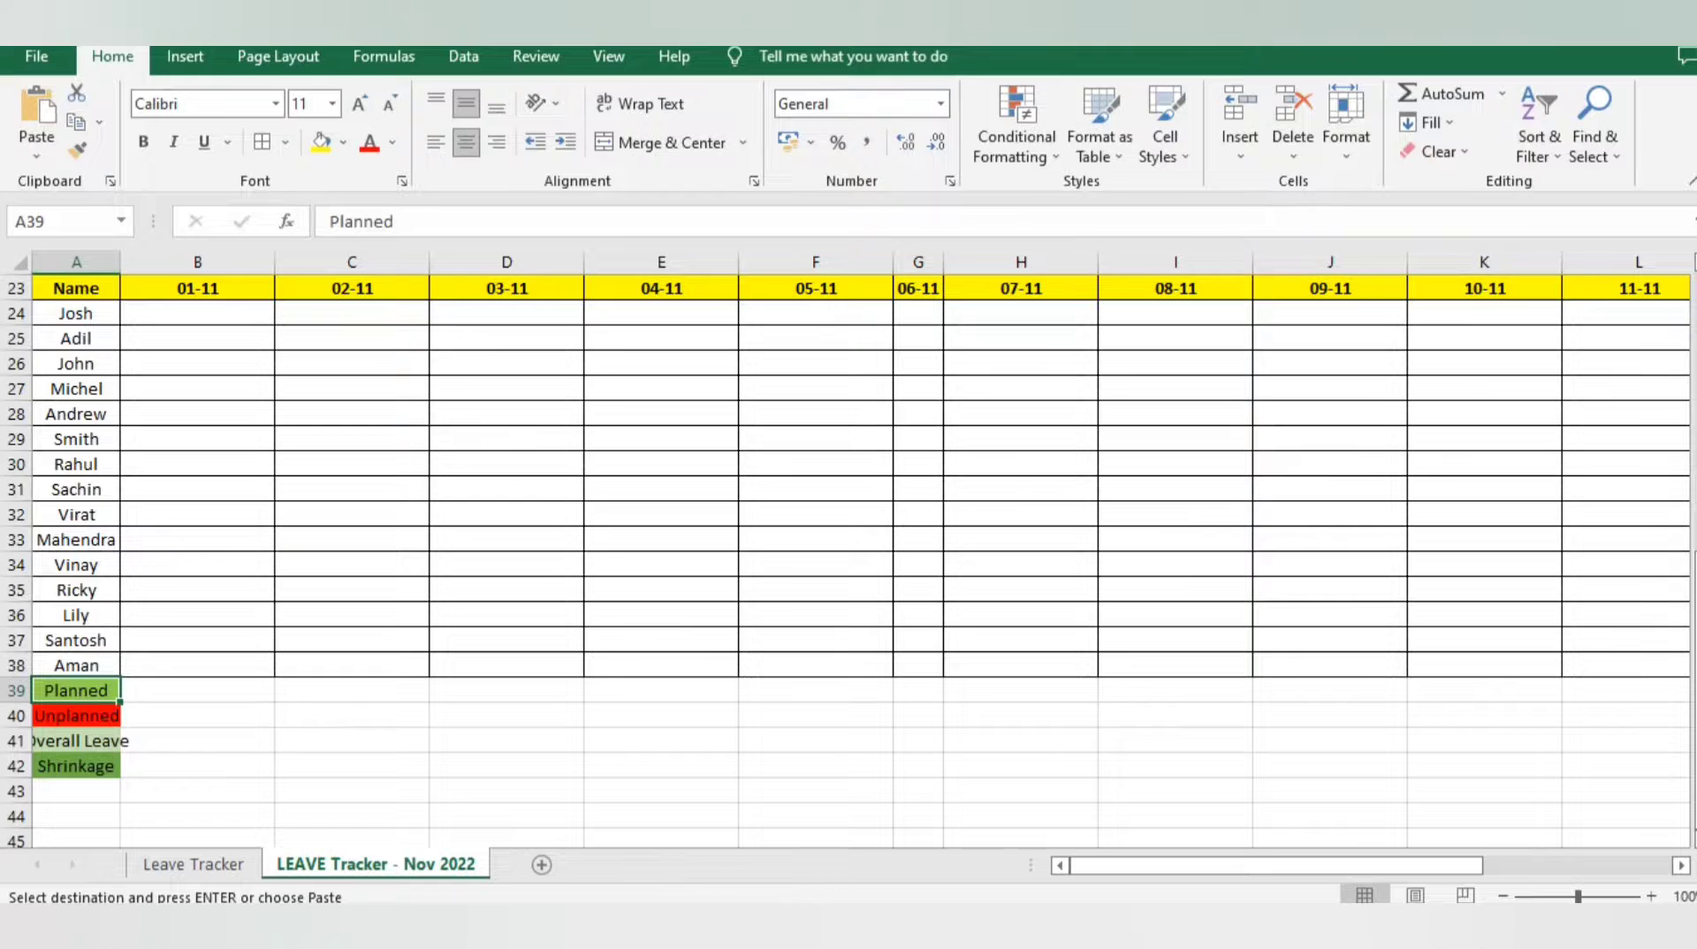
double_click(120, 262)
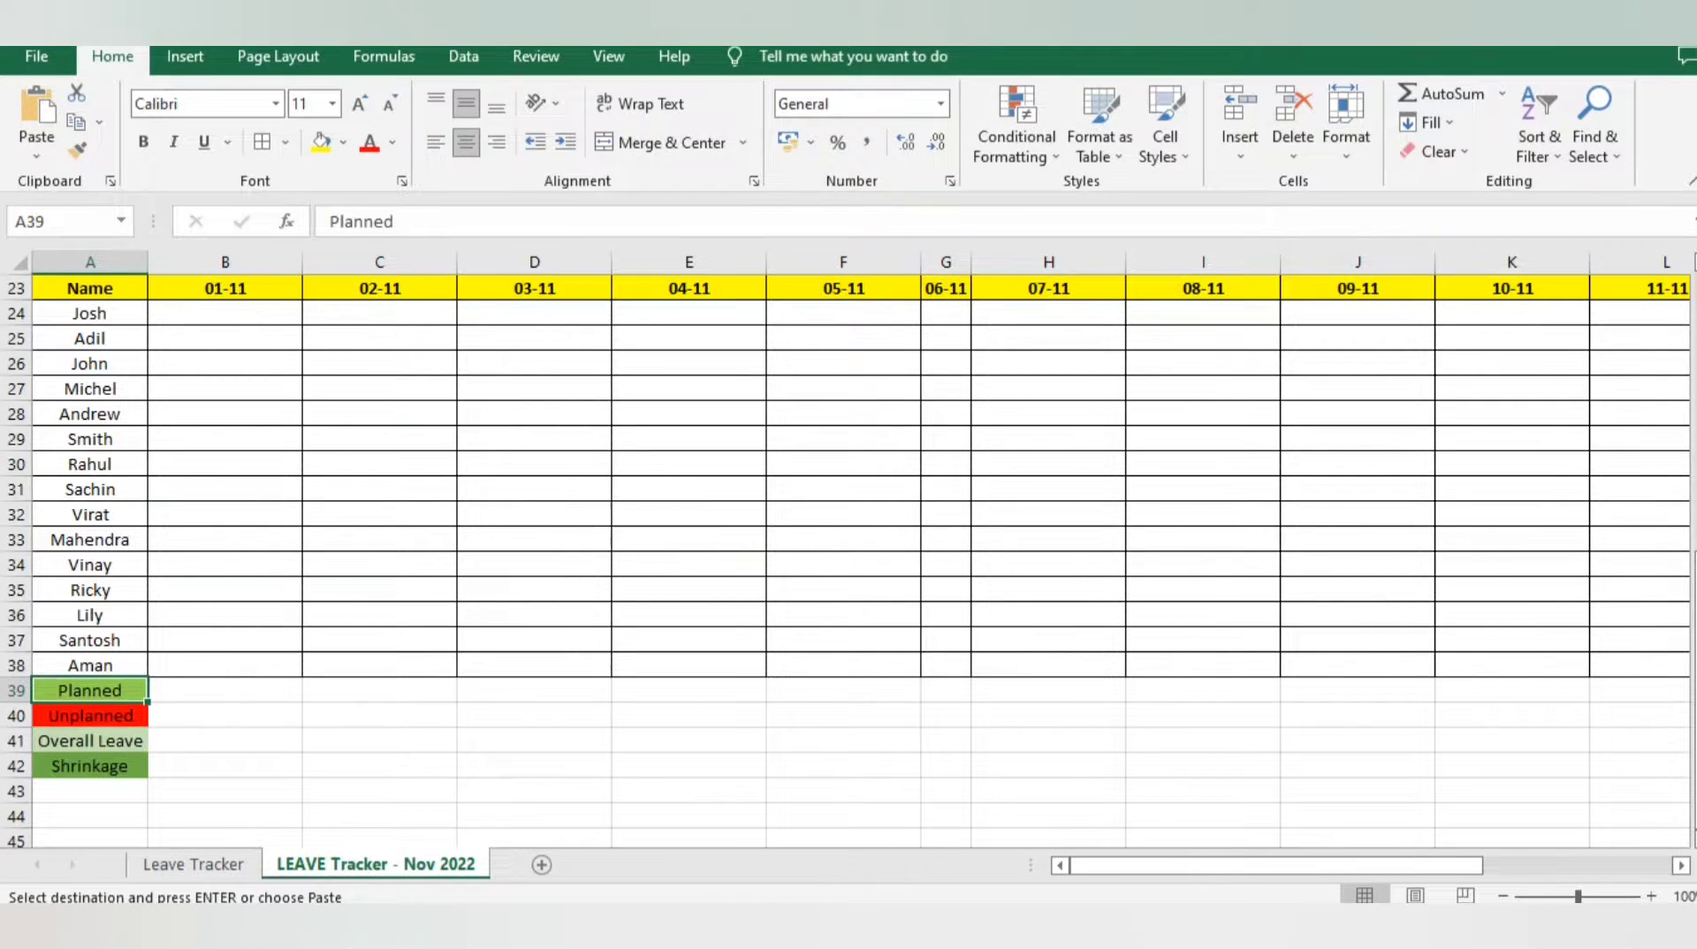
Enter the planned leave code PL for 01-11 in B24
click(226, 691)
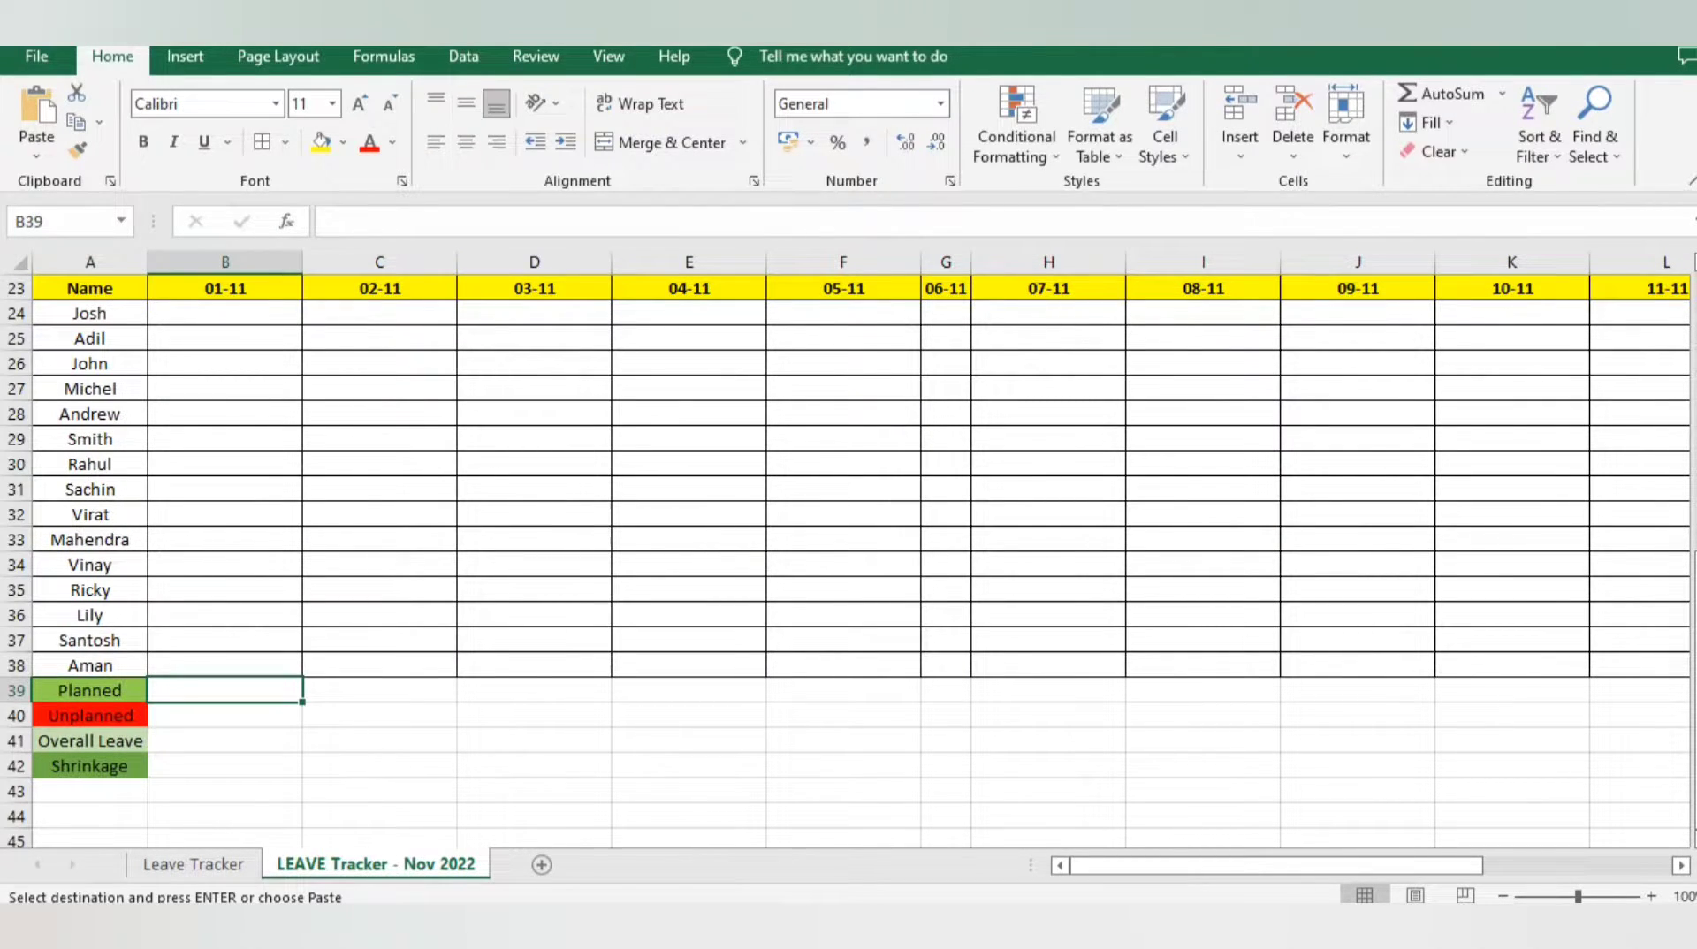
key(ctrl+Up)
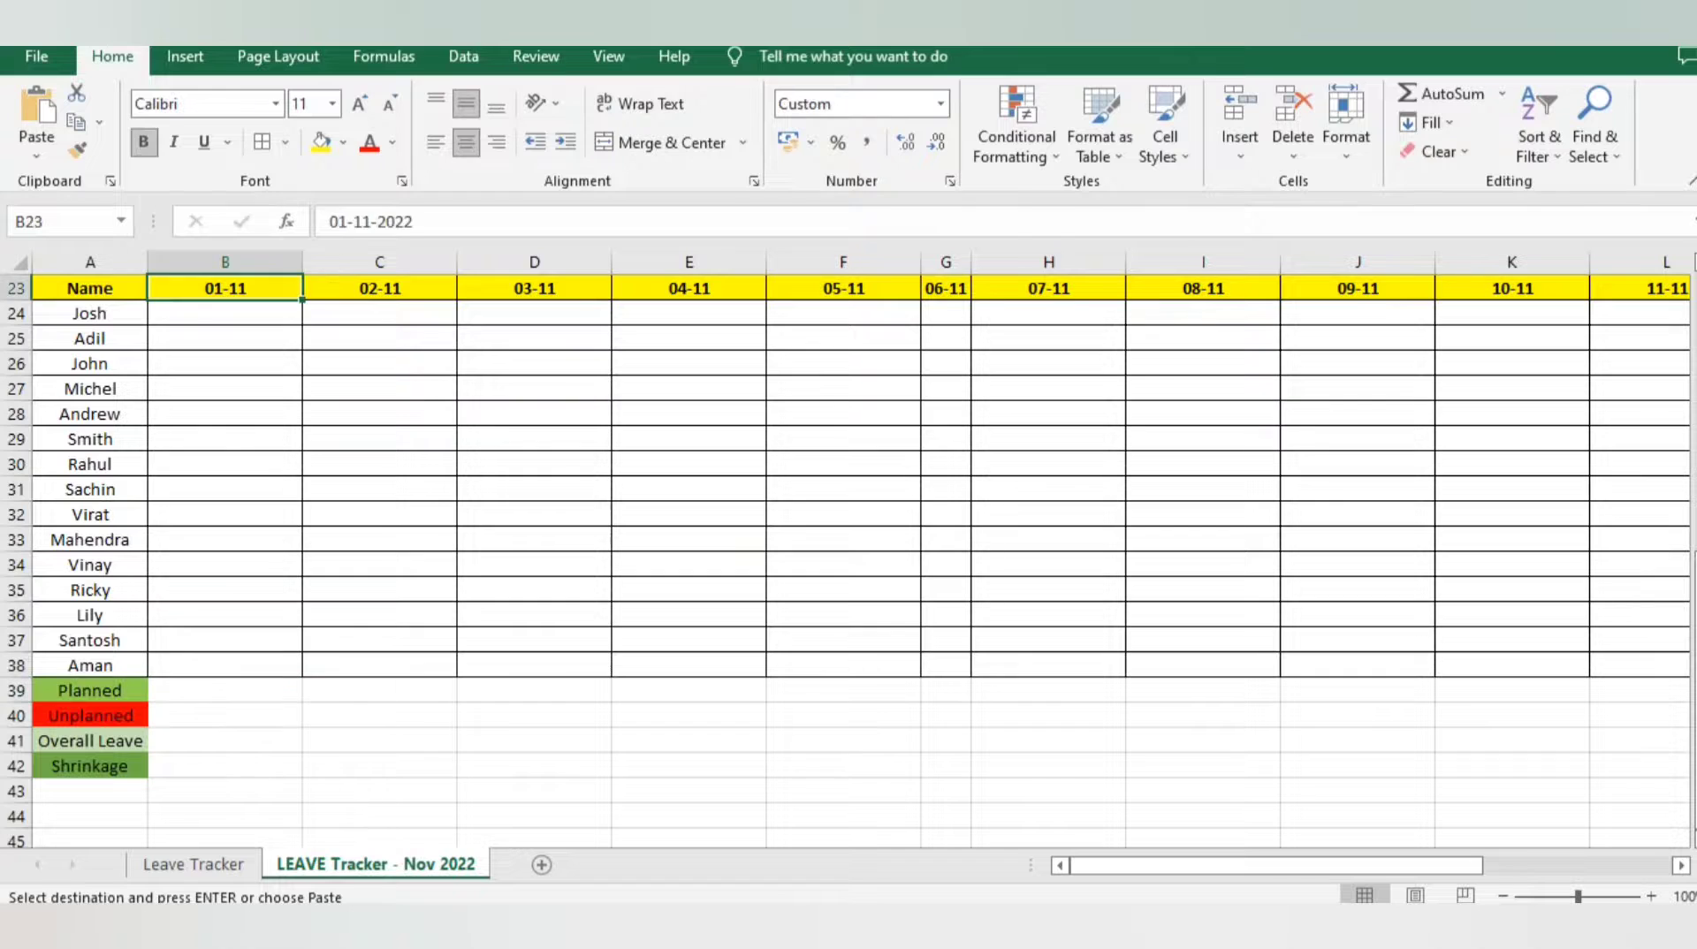
key(Down)
text(PL)
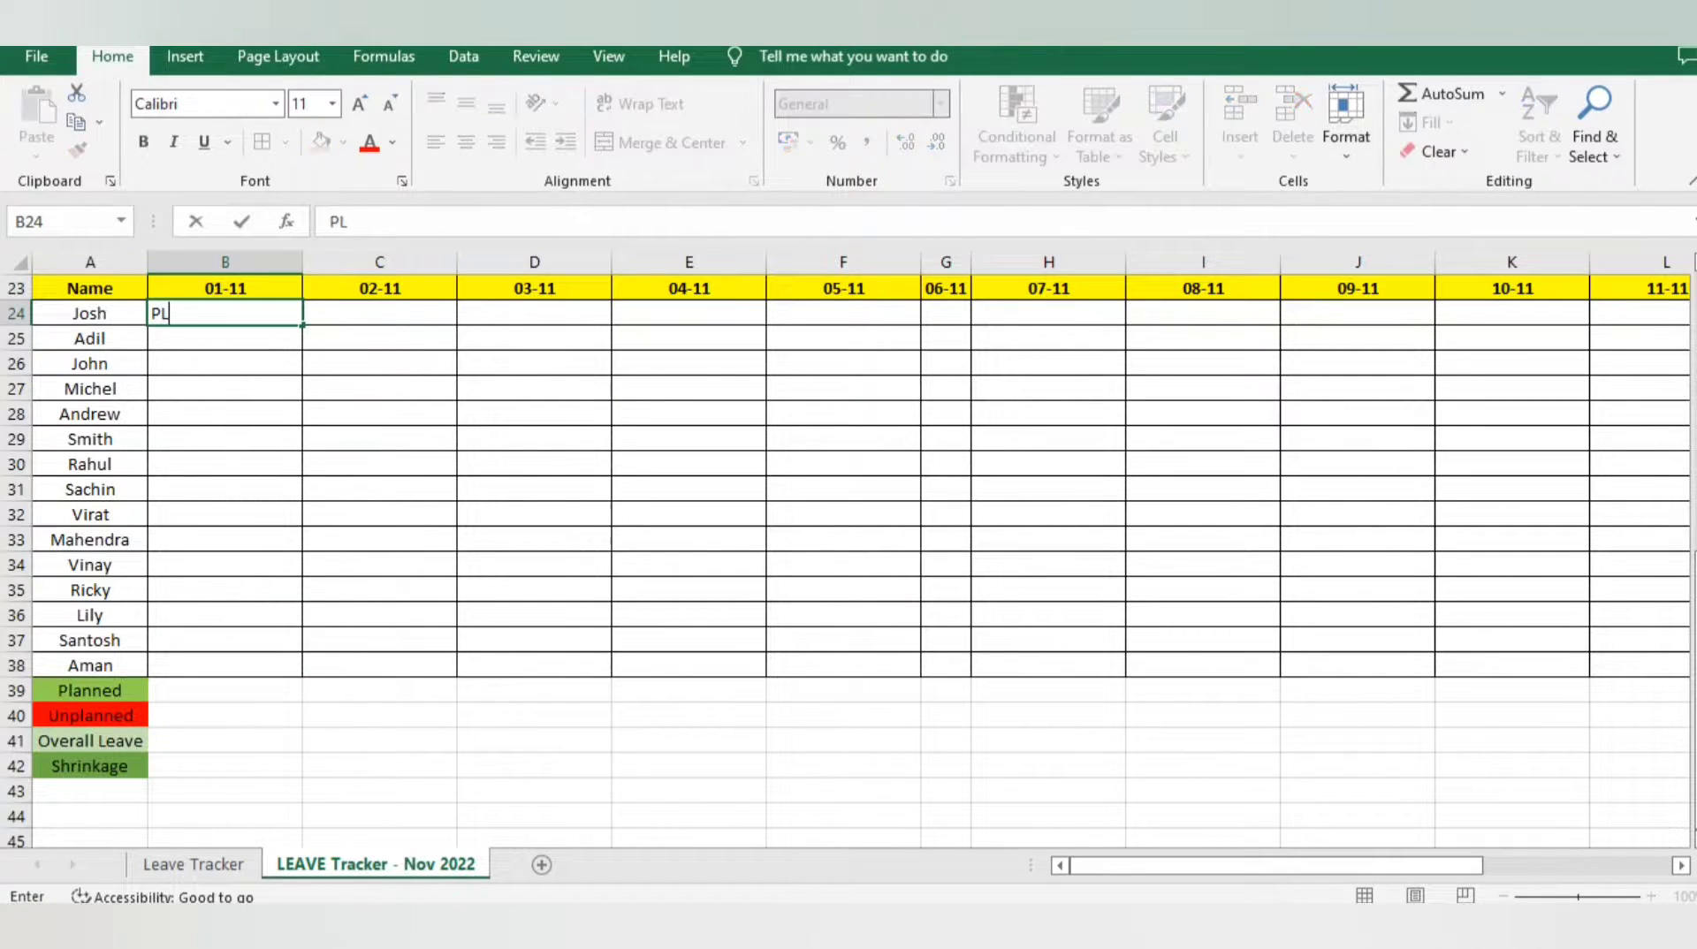
key(ctrl+Return)
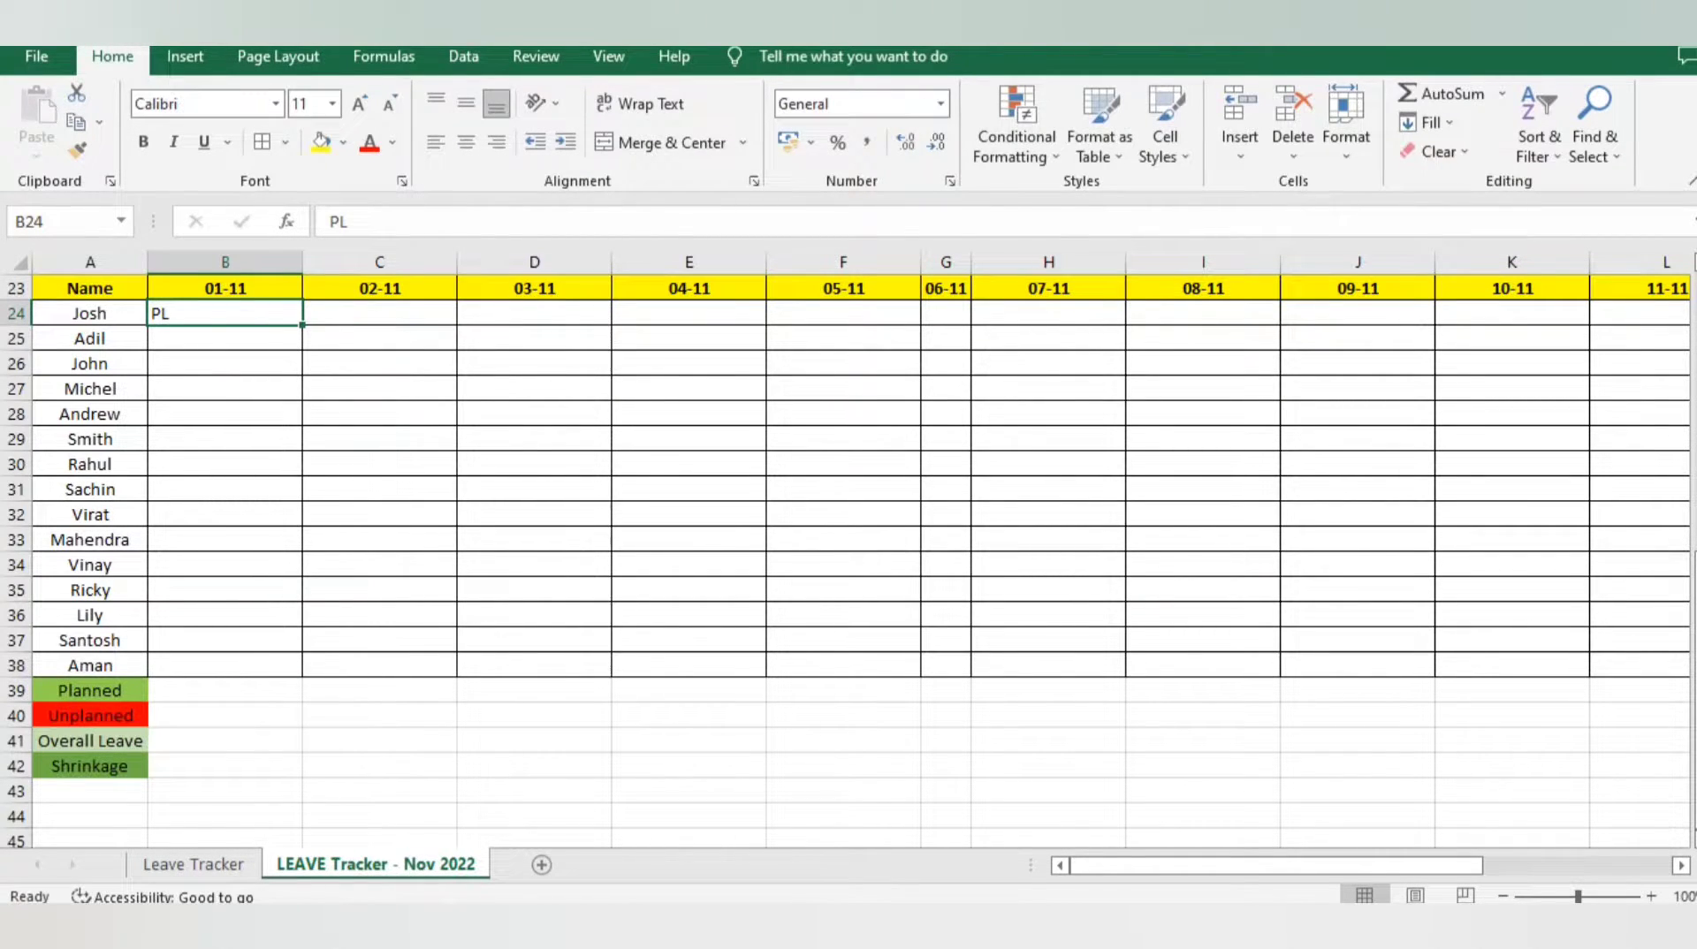
Copy the PL entry from B24 to D24, E24 and F24 in the same row
key(ctrl+c)
key(Right)
key(Right)
key(Right)
key(Left)
key(ctrl+v)
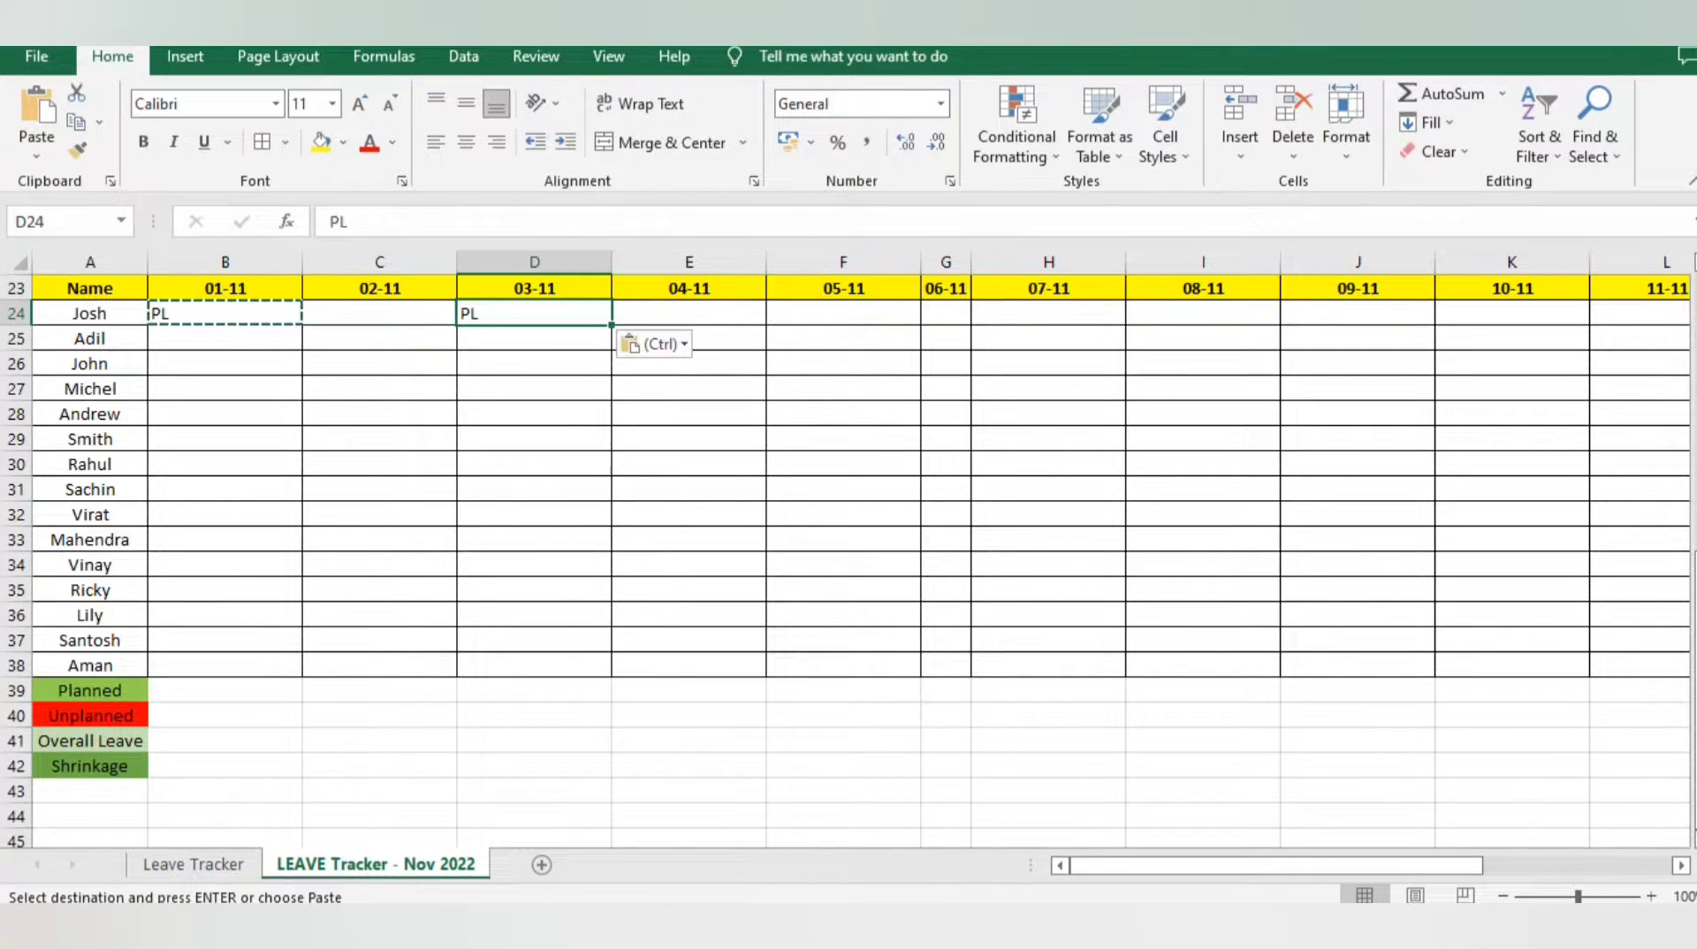
key(Right)
key(ctrl+v)
key(Right)
key(ctrl+v)
Enter the unplanned leave code UL for 01-11 in B27
key(Left)
key(Left)
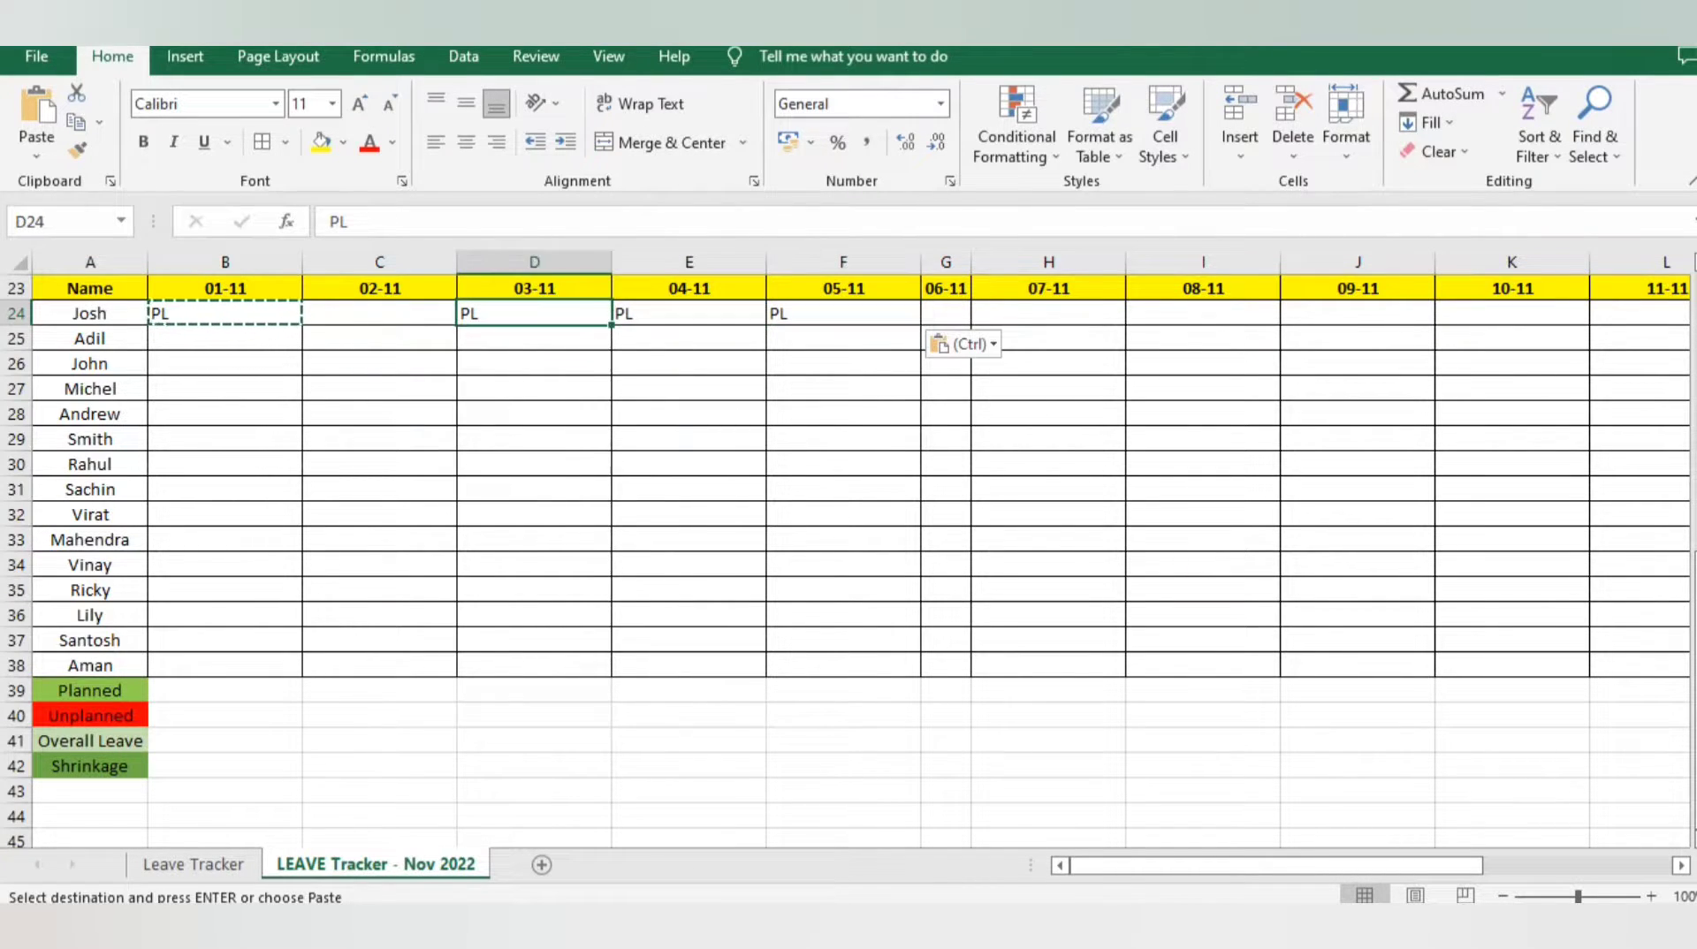
key(Down)
key(Down)
key(Down)
key(Left)
key(Left)
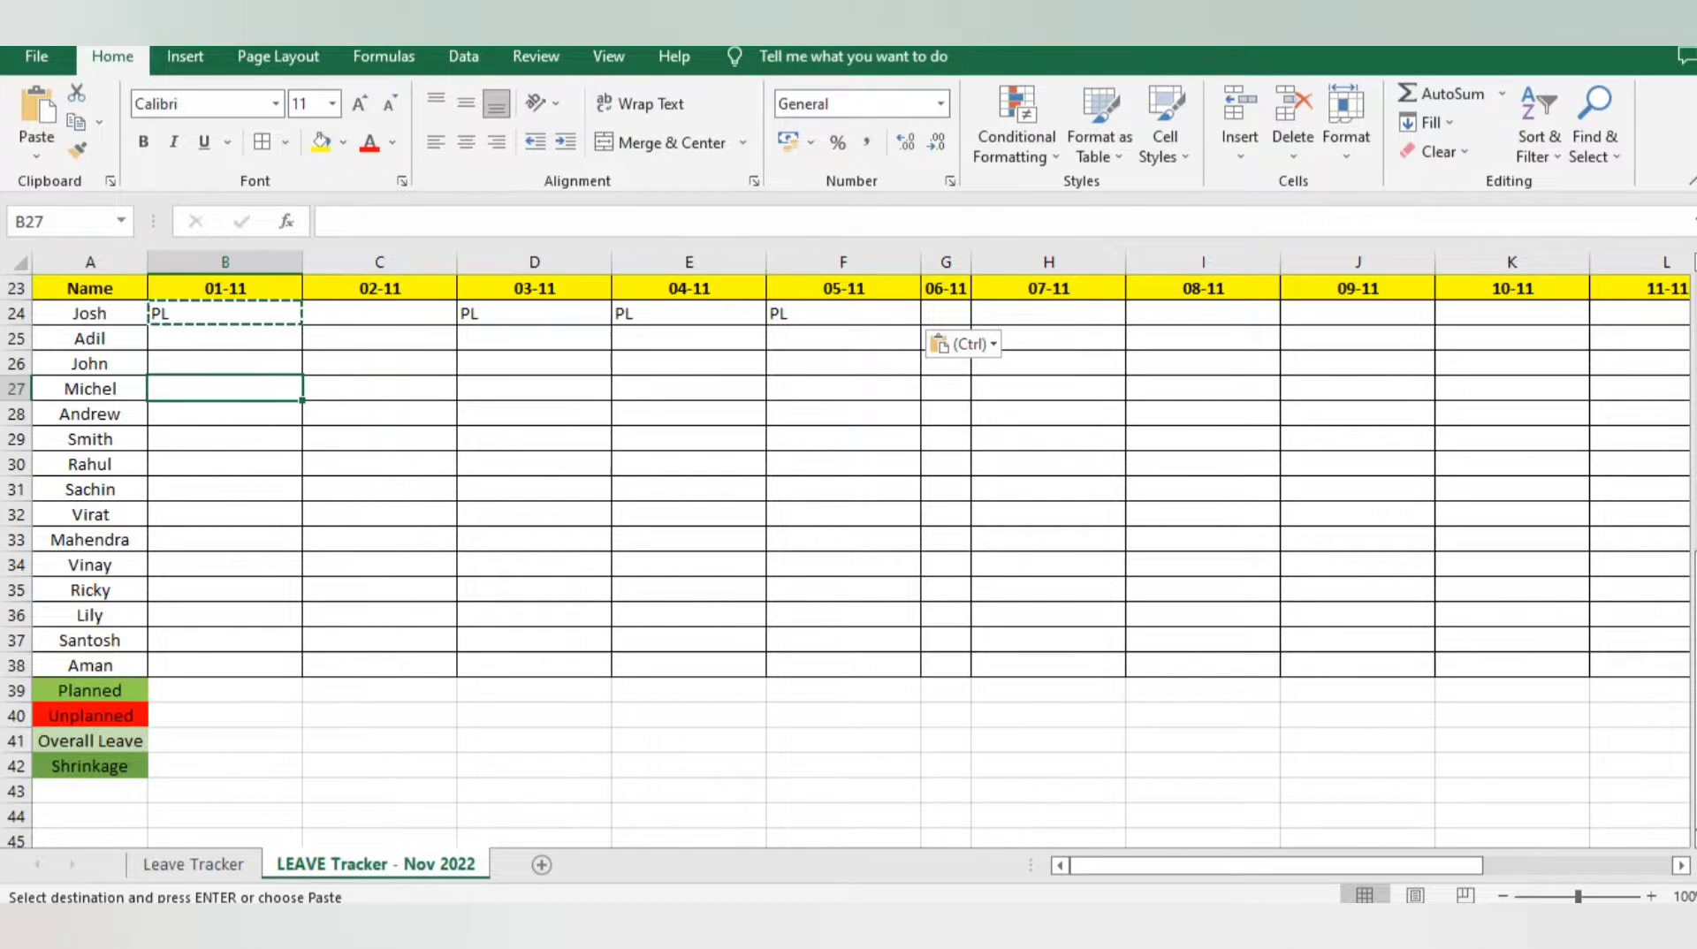
text(UL)
key(ctrl+Return)
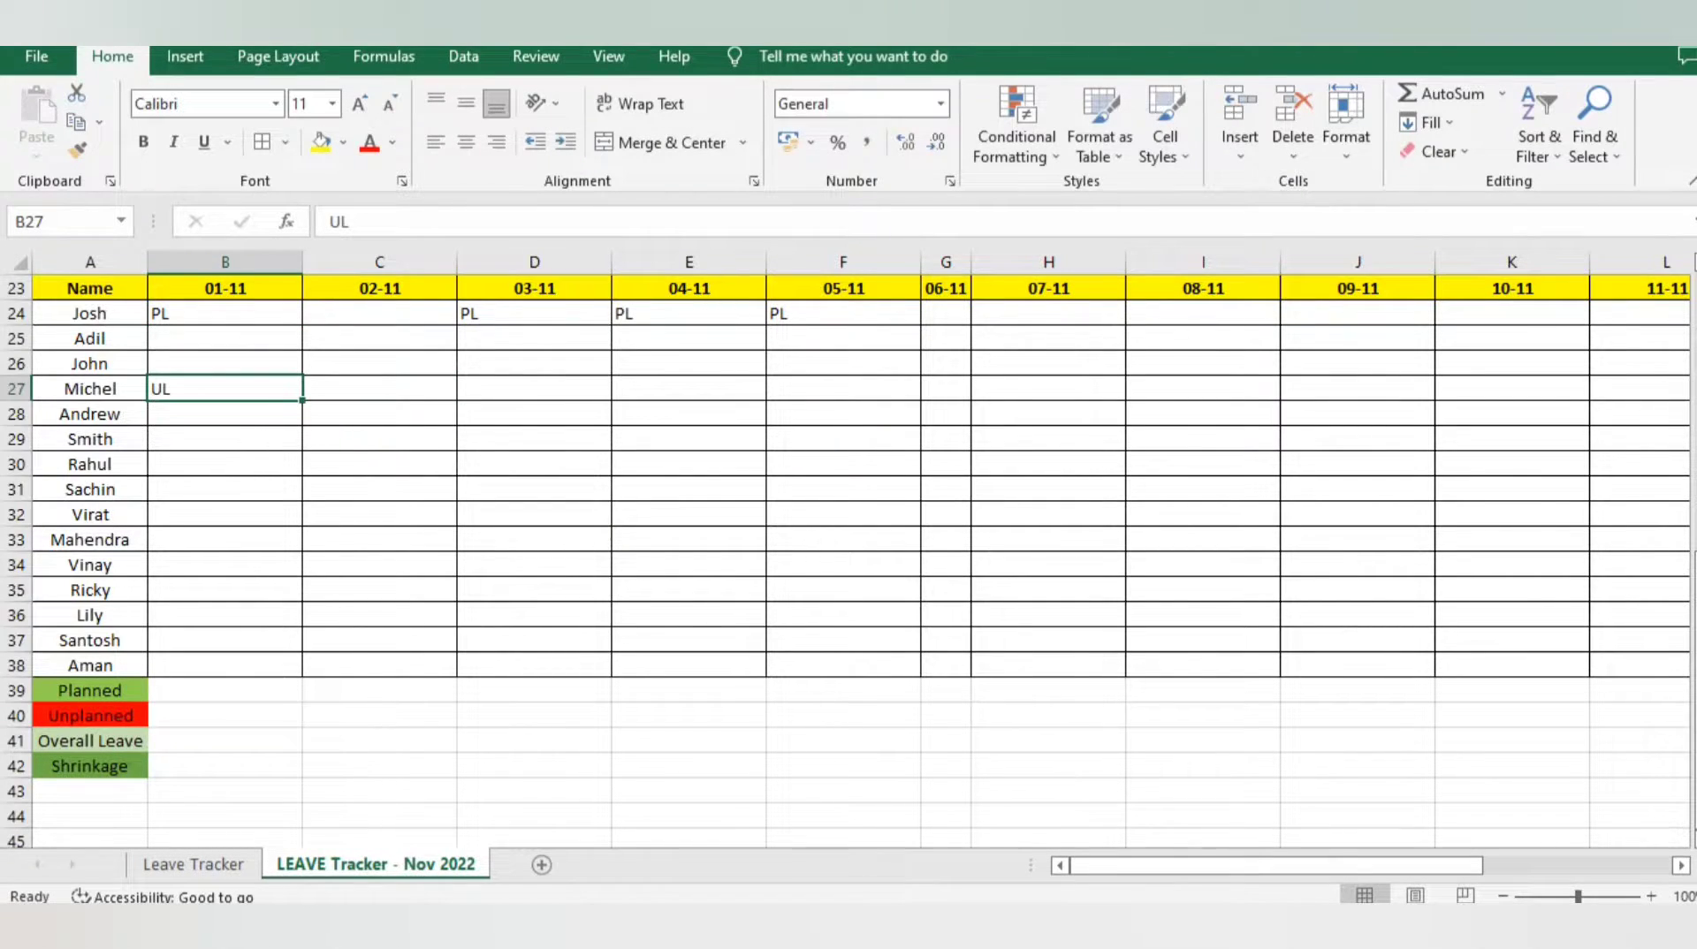
Copy the UL entry from B27 to C30 under 02-11
key(ctrl+c)
key(Right)
key(Right)
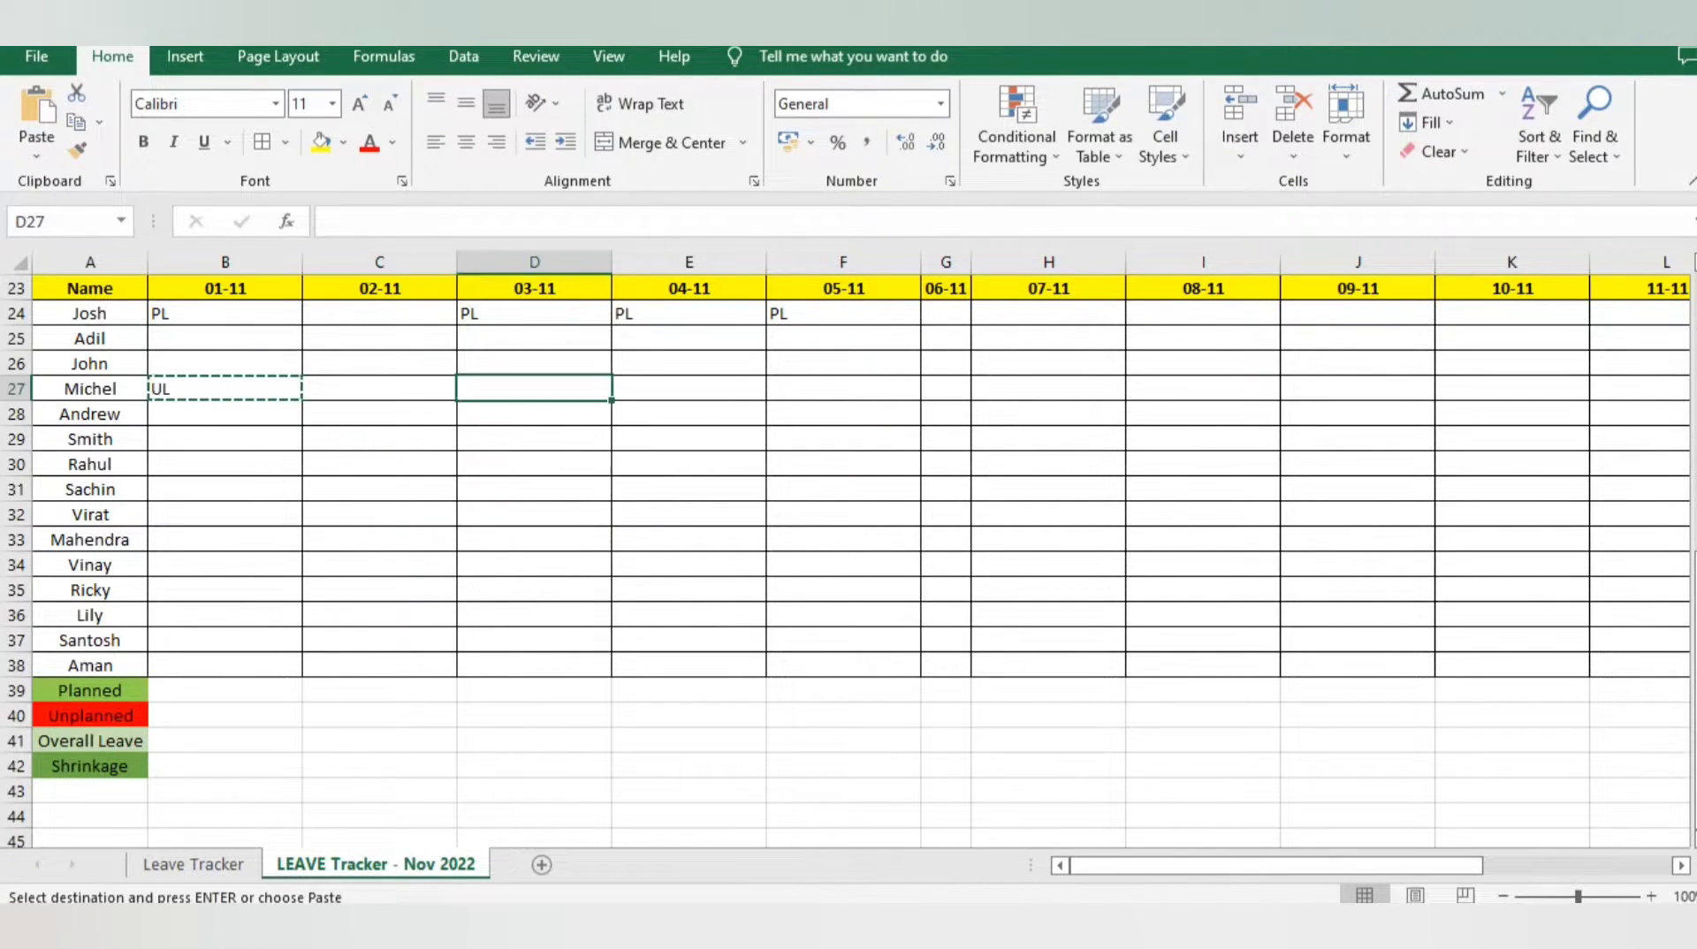
key(Left)
key(Down)
key(Down)
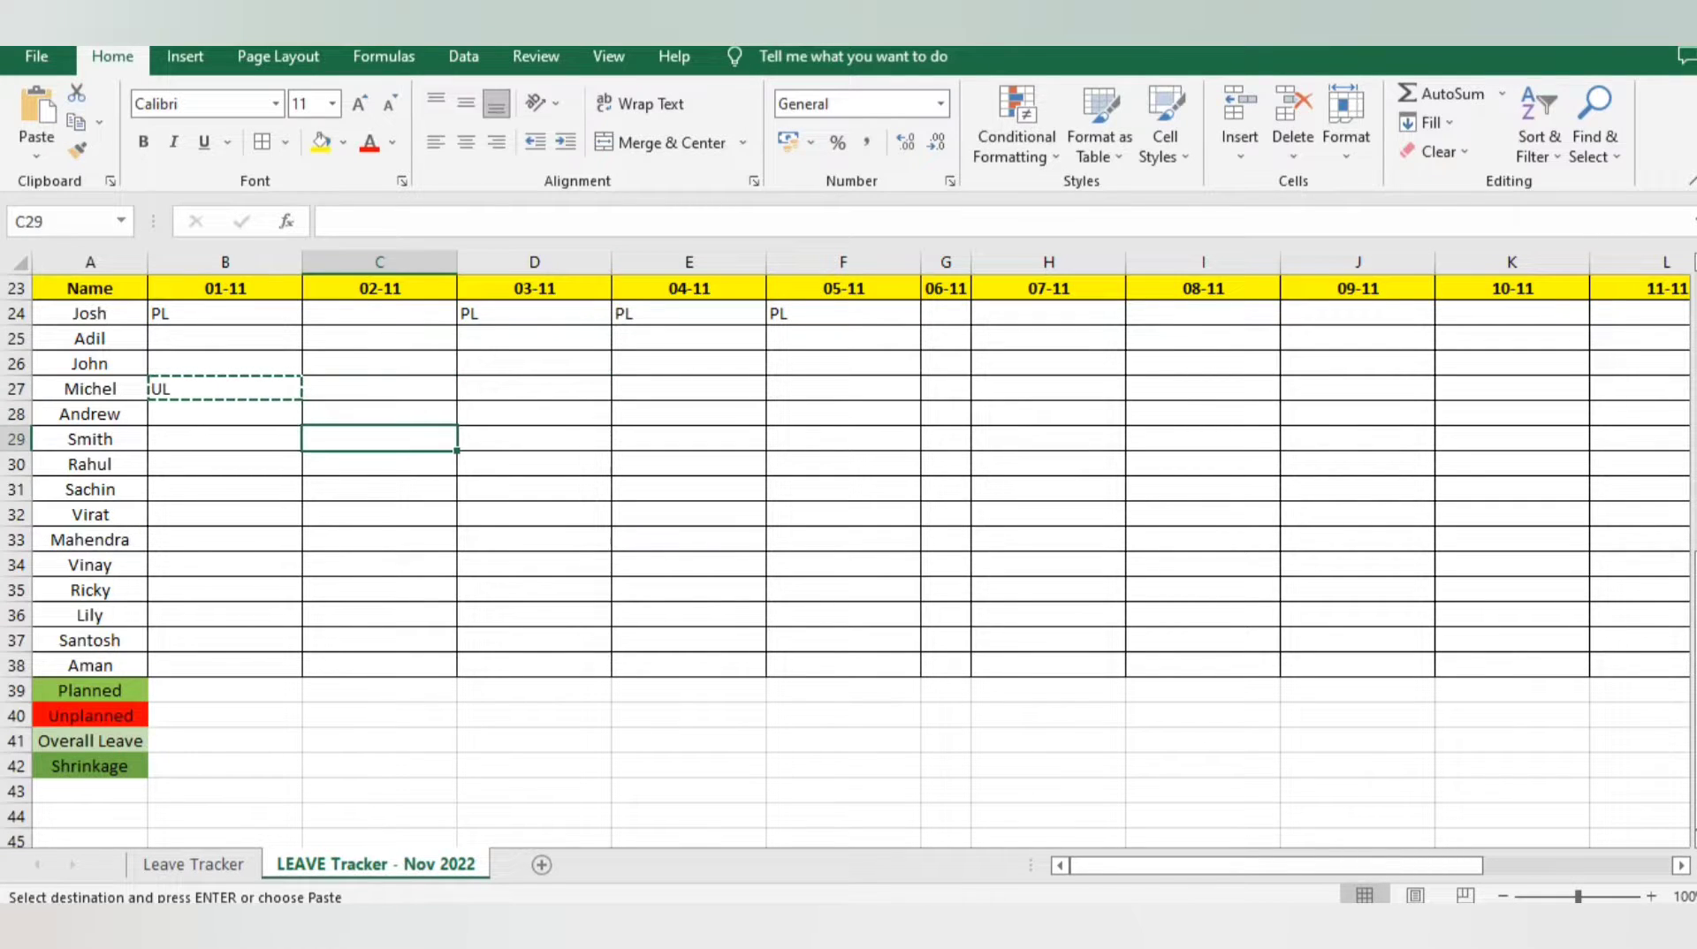
key(Down)
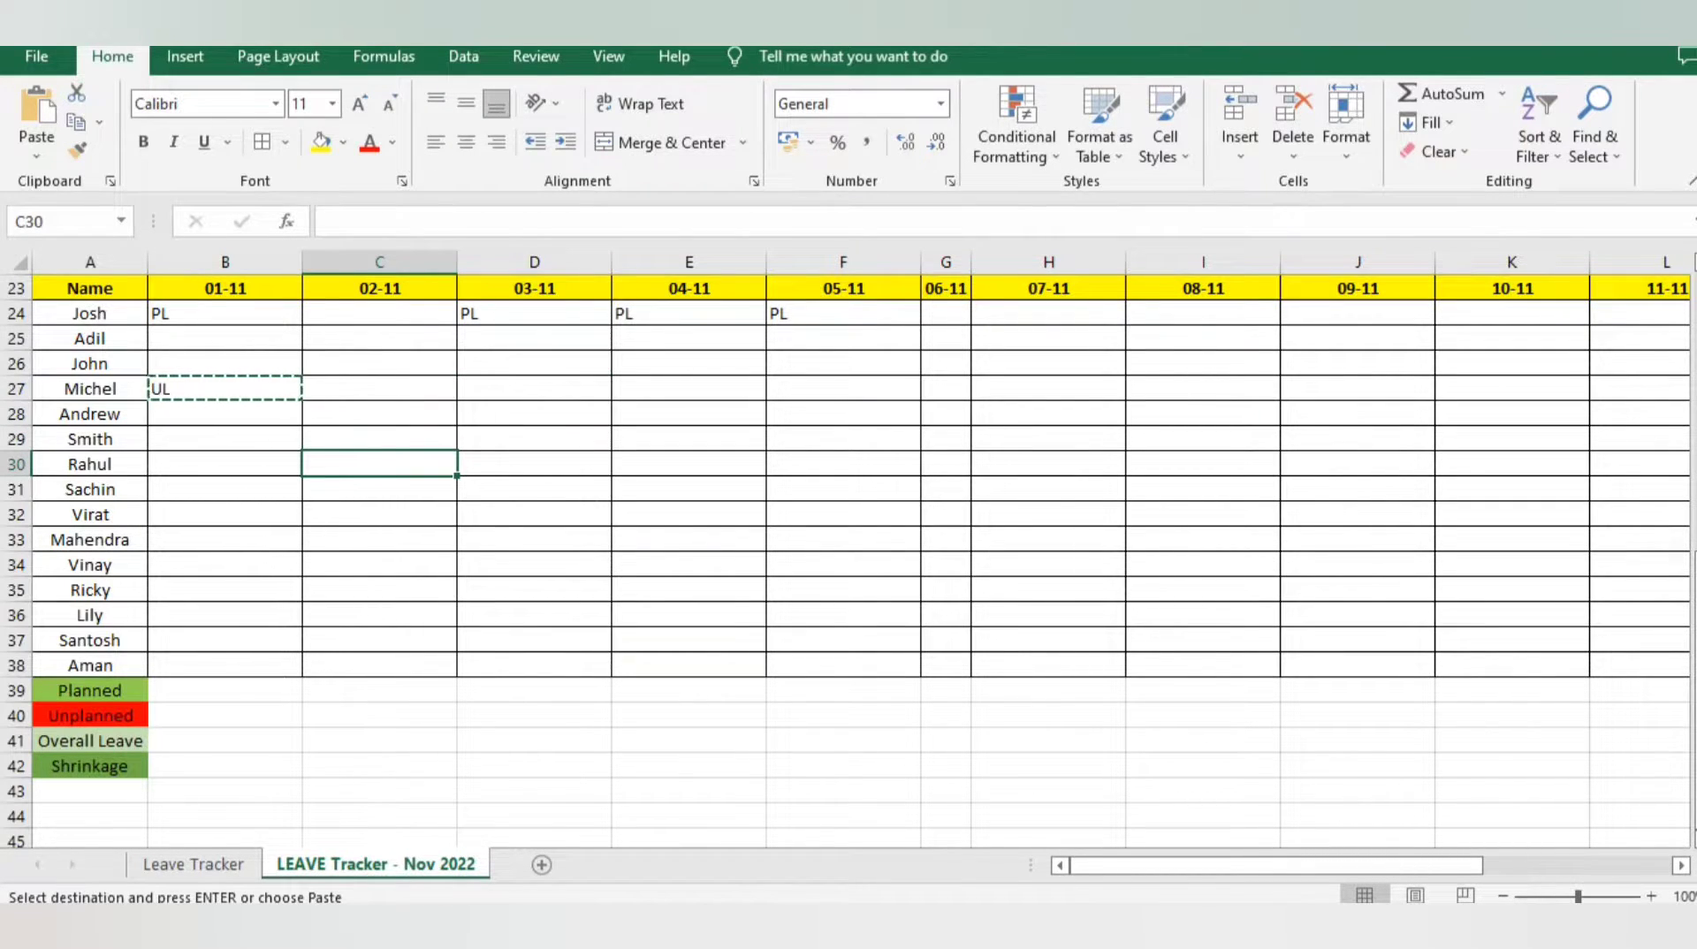
key(ctrl+v)
key(Left)
key(Left)
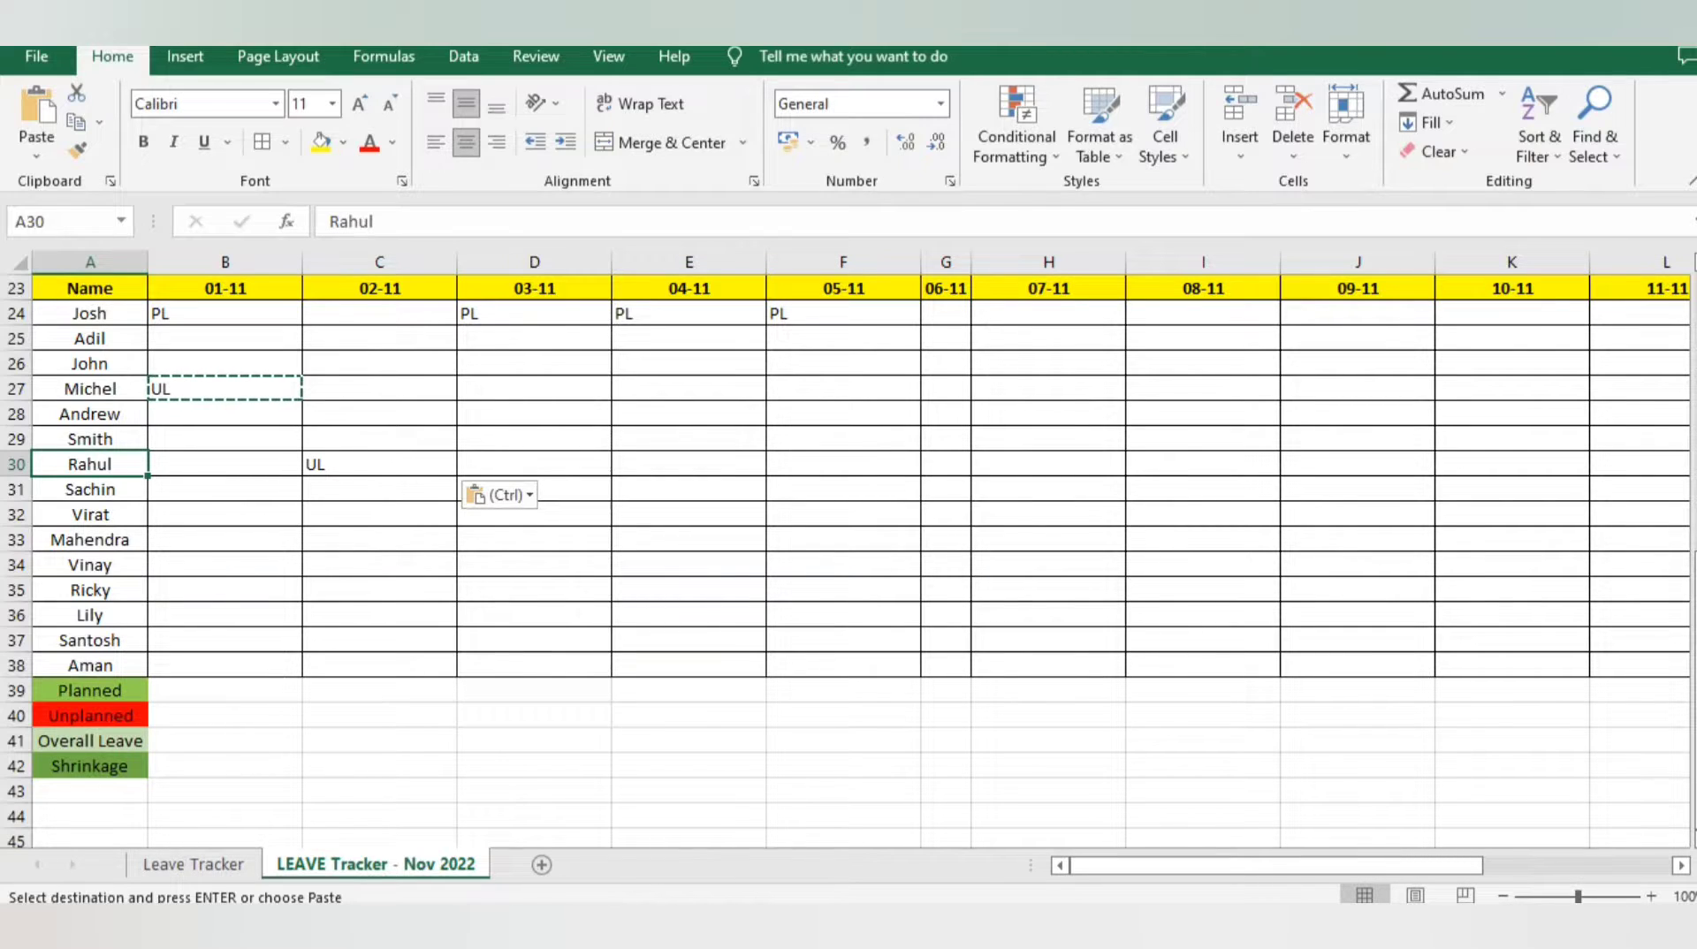
key(Right)
key(Right)
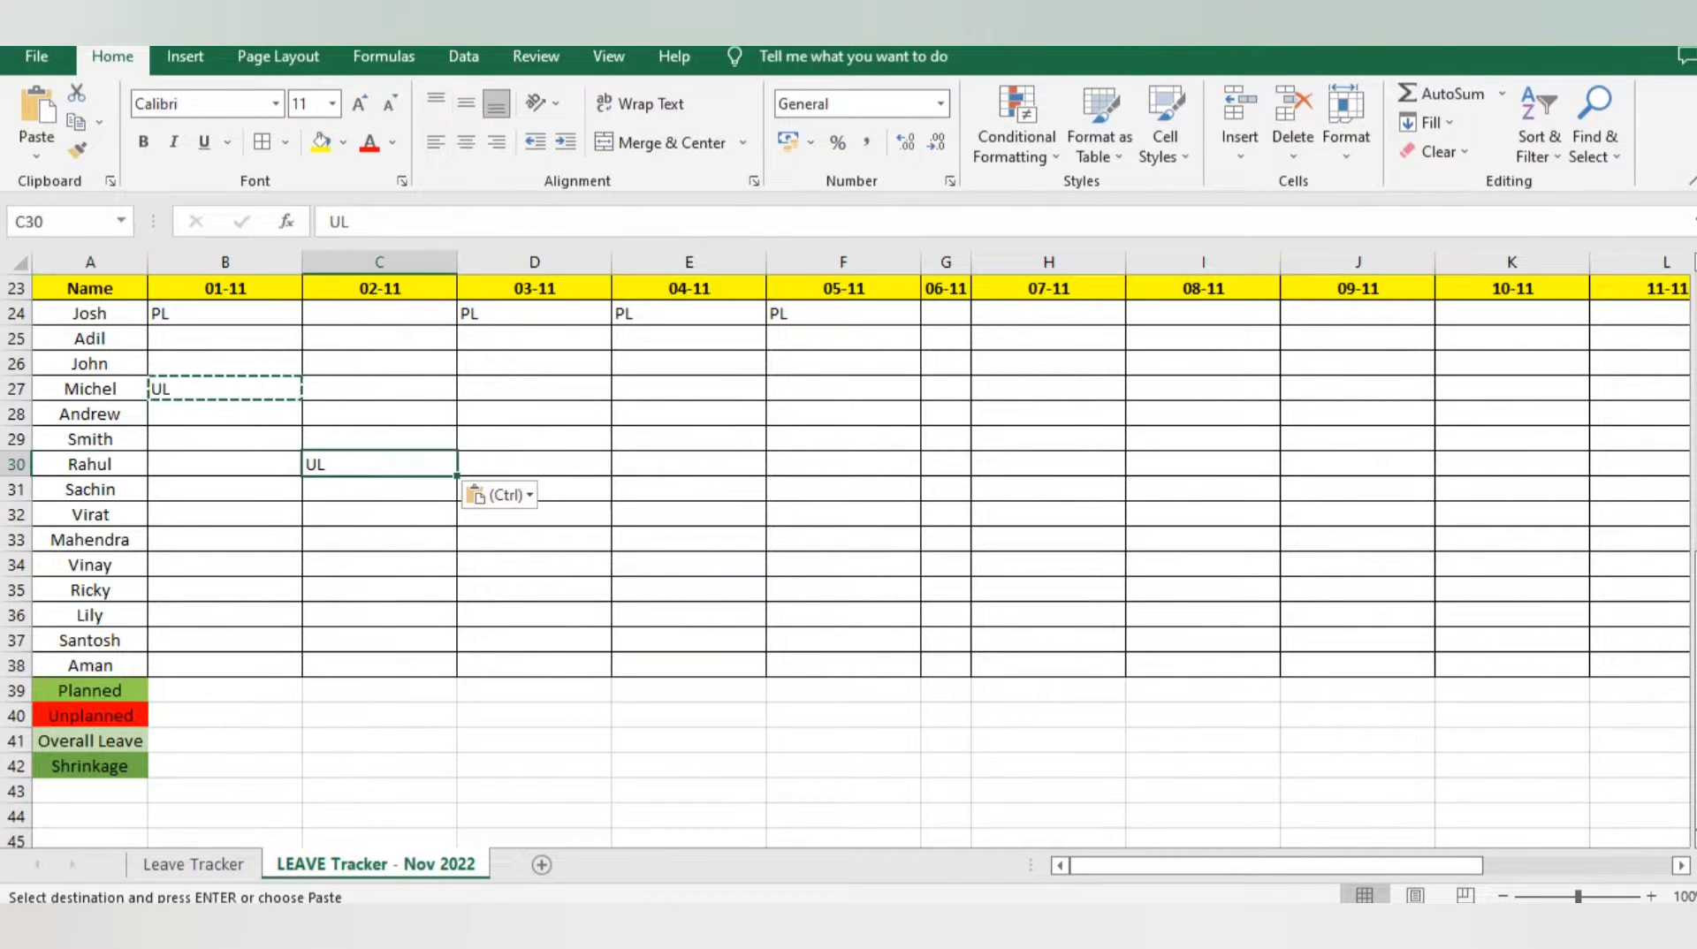
key(Left)
key(Left)
key(Down)
key(Down)
key(Down)
key(Down)
key(Down)
key(Down)
key(Down)
key(Down)
key(Down)
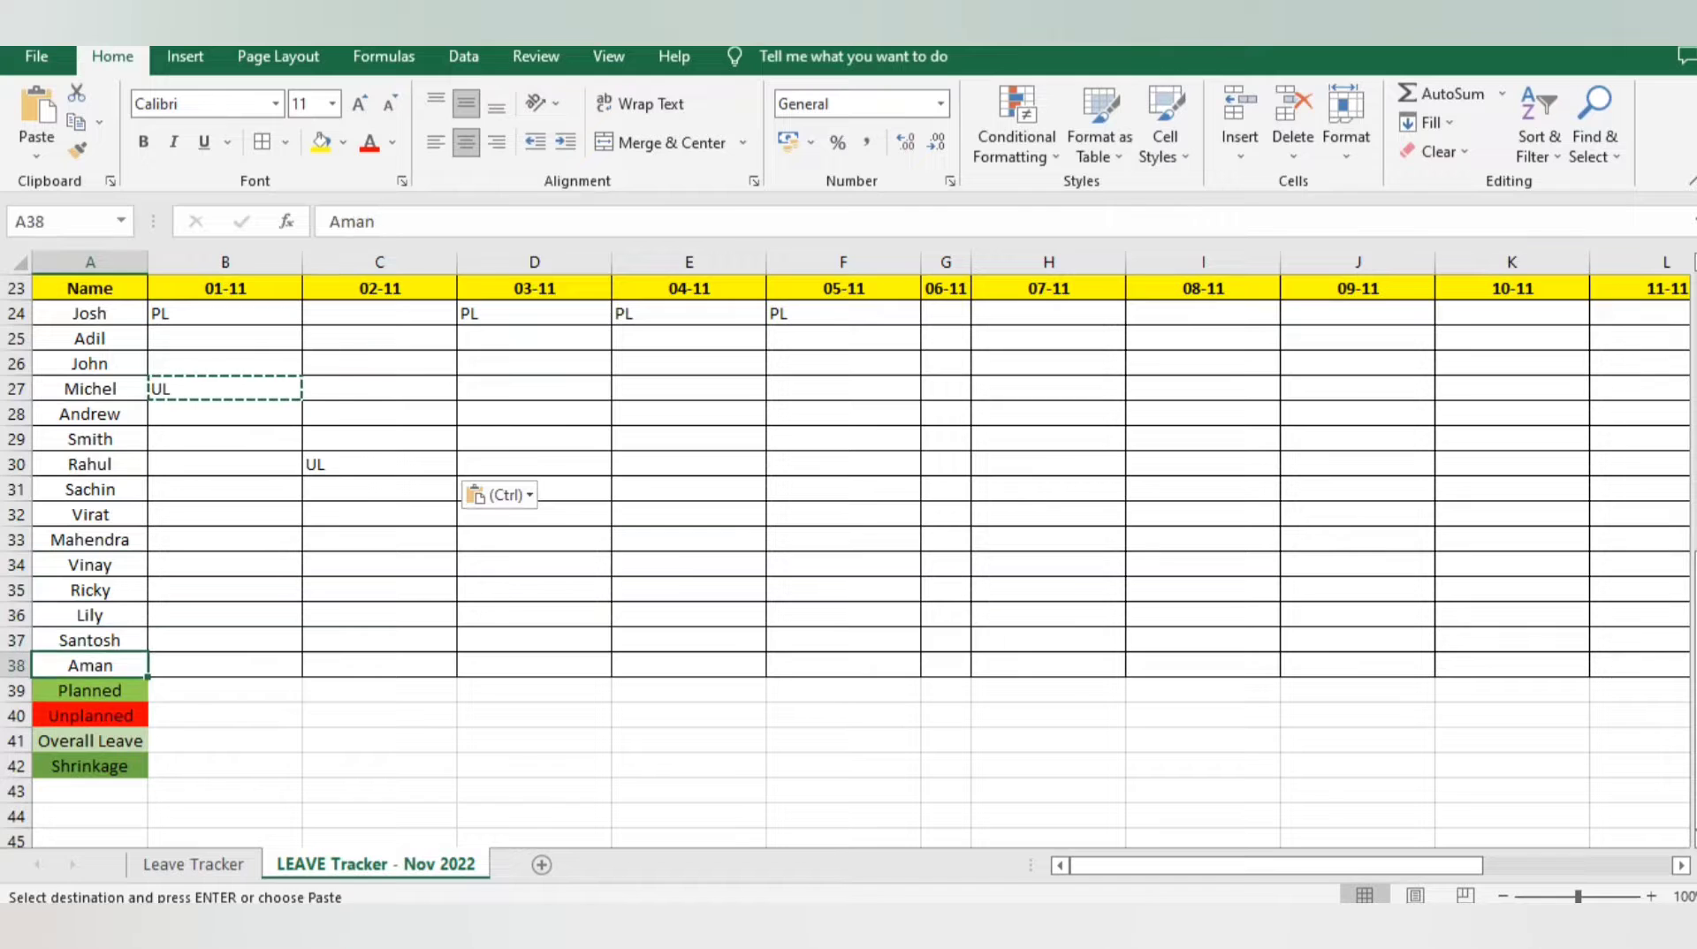
key(Right)
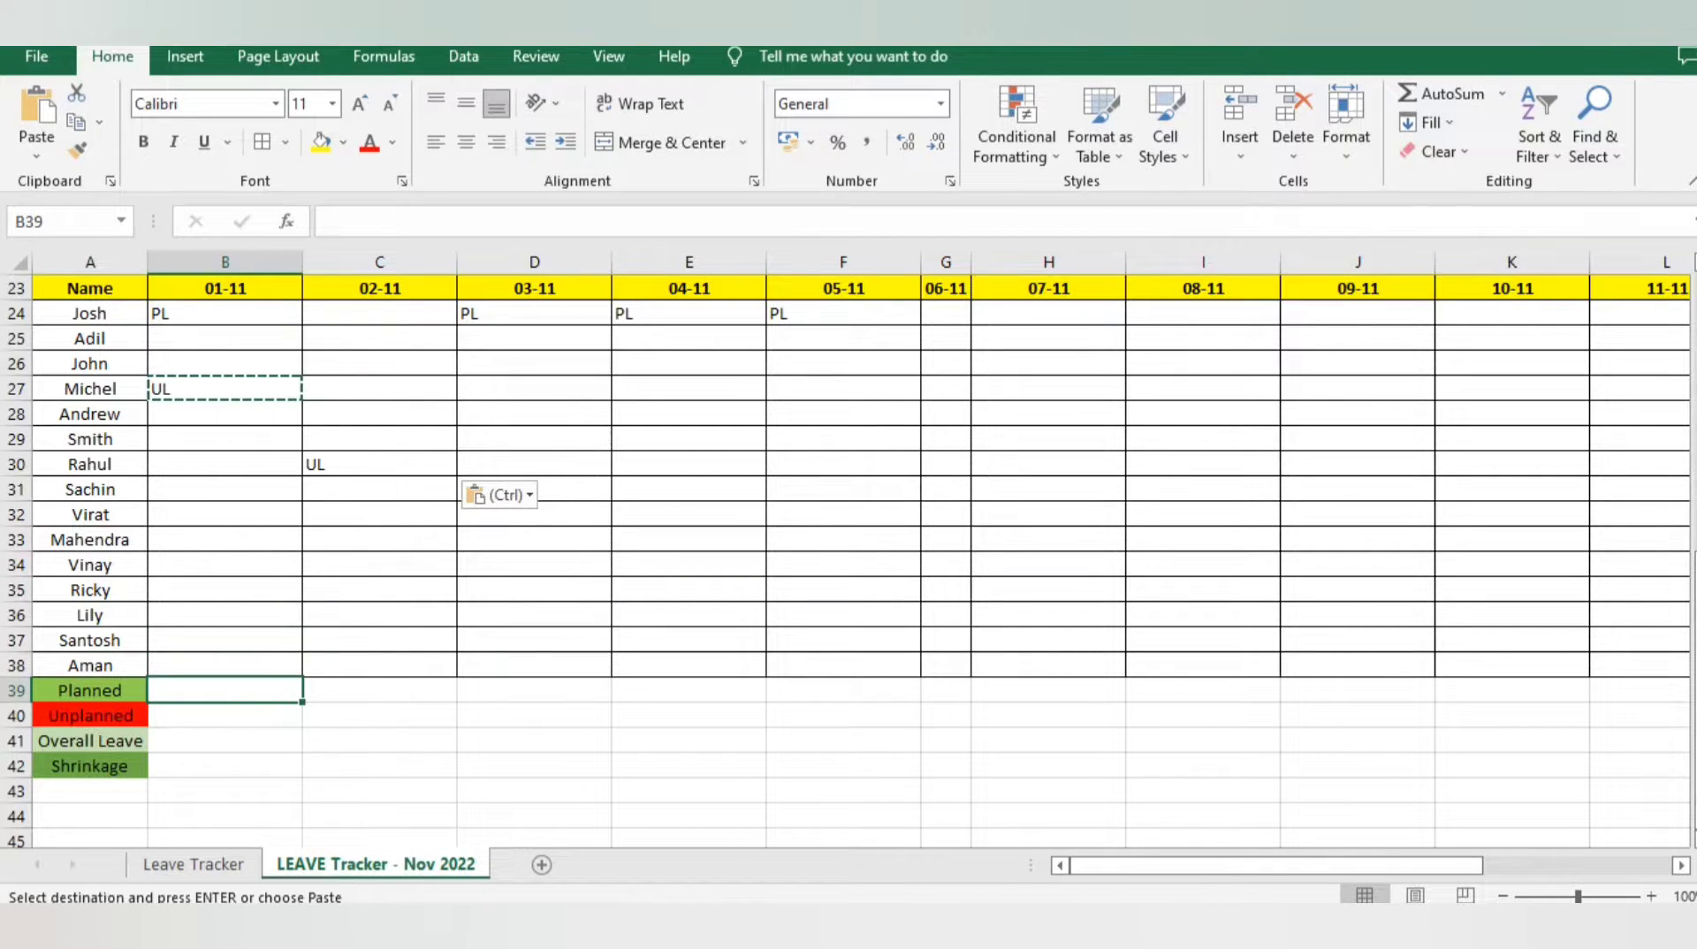
text(=countig)
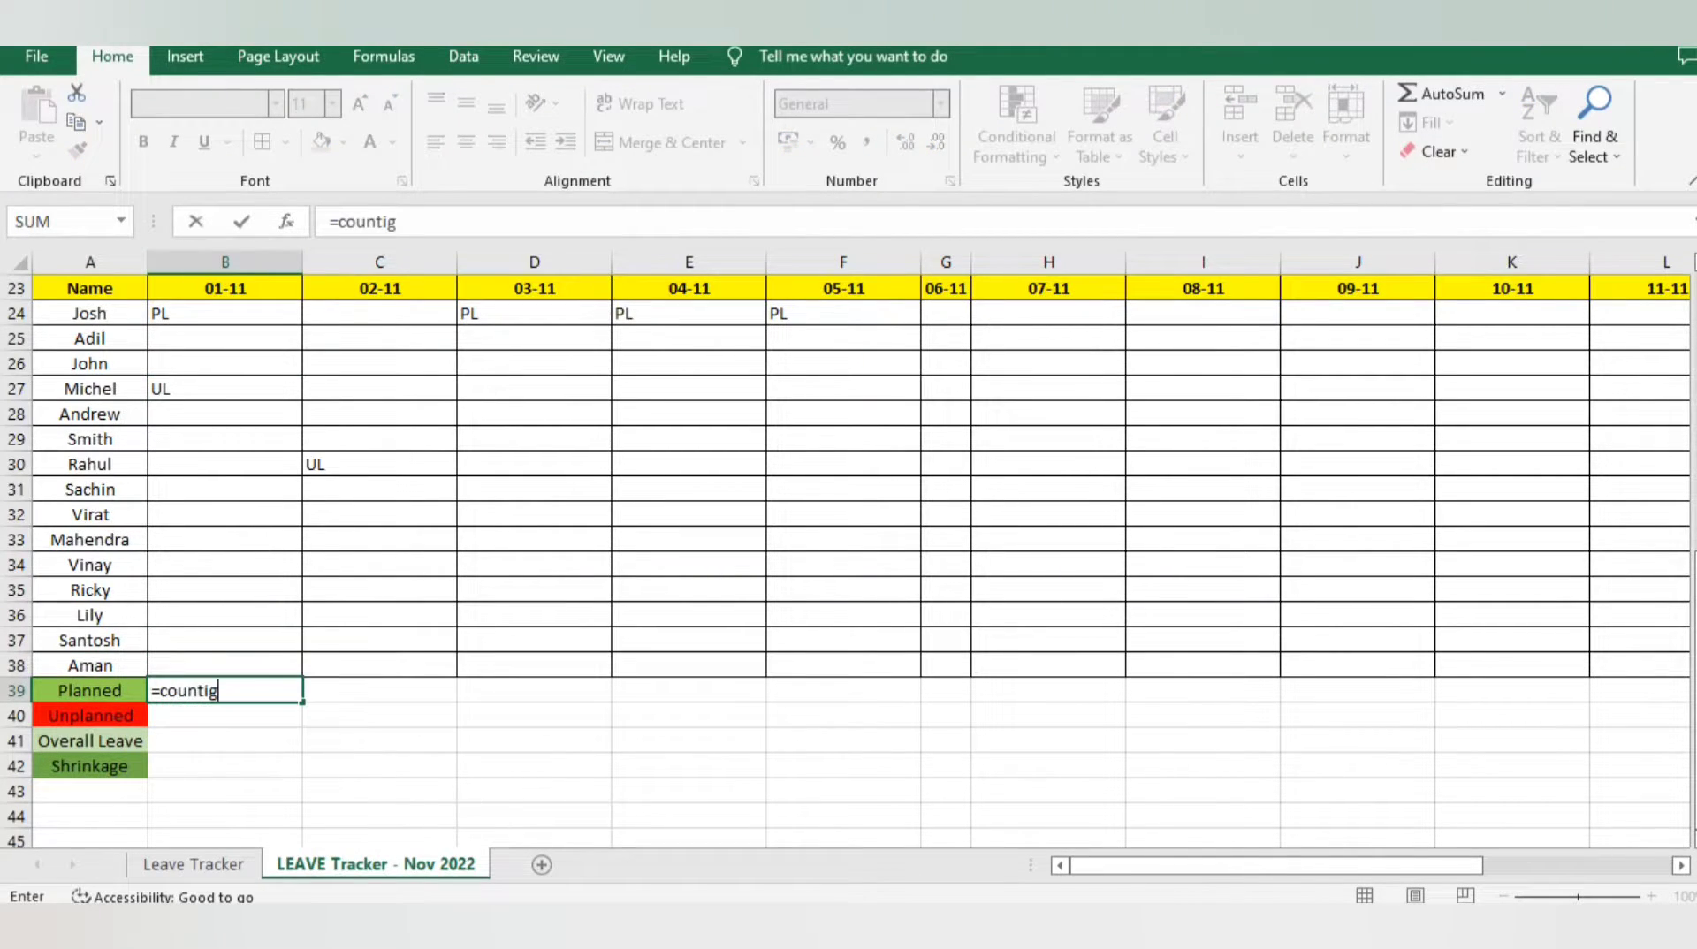
key(Right)
key(Left)
text(=c)
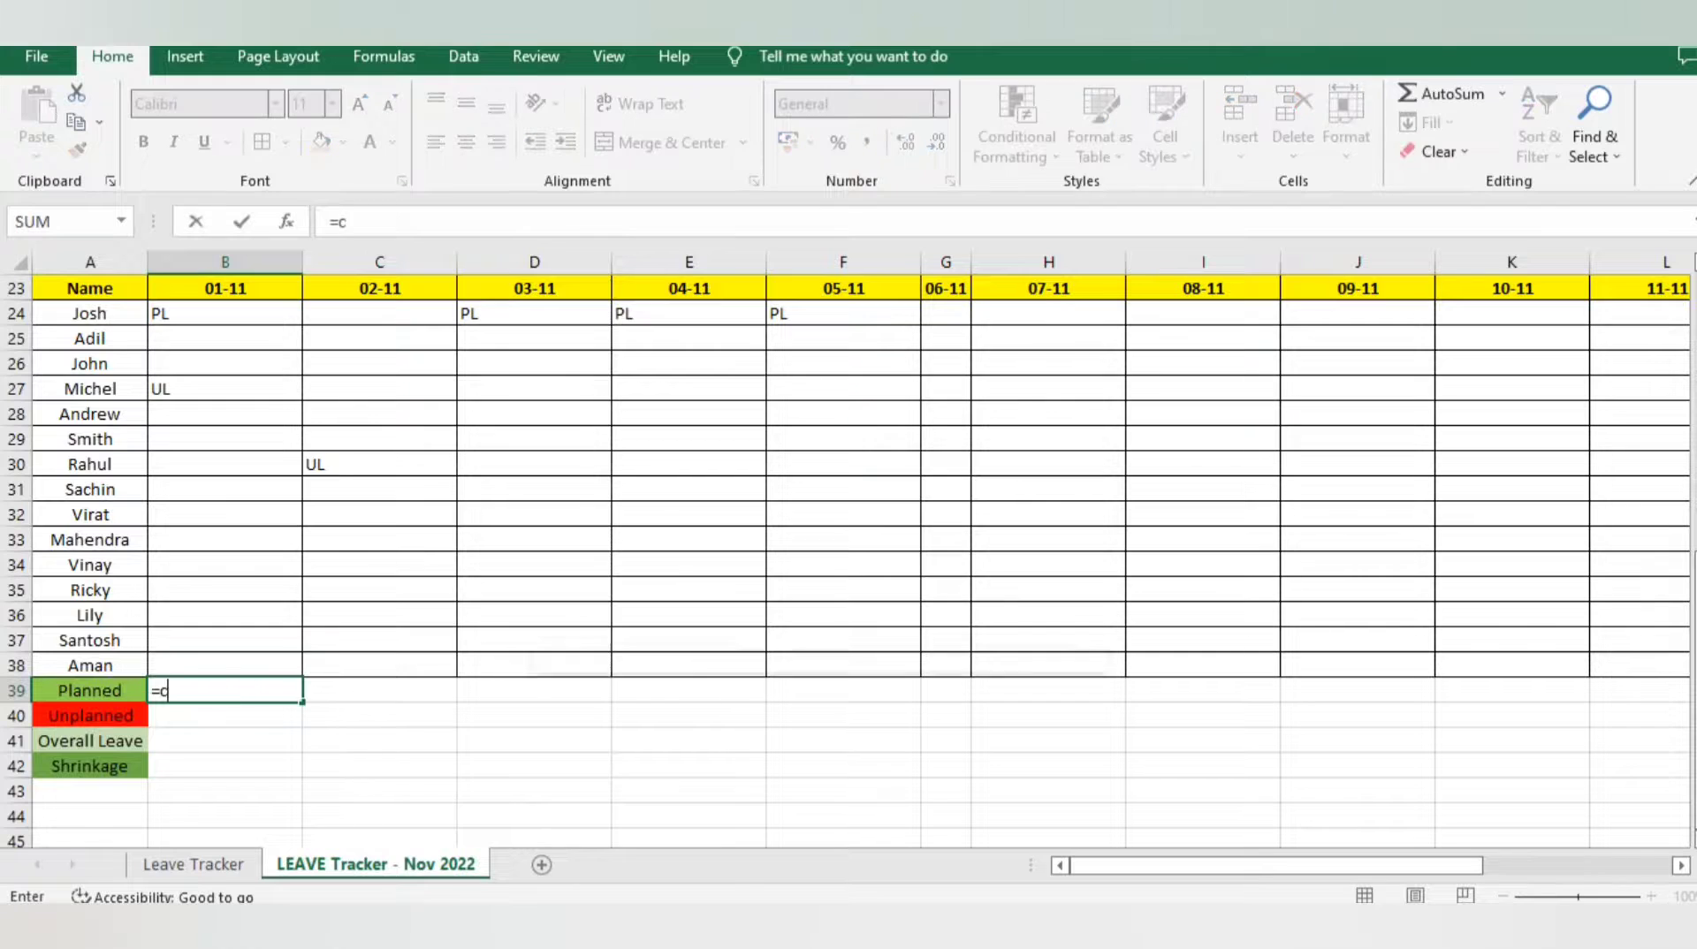
text(ount)
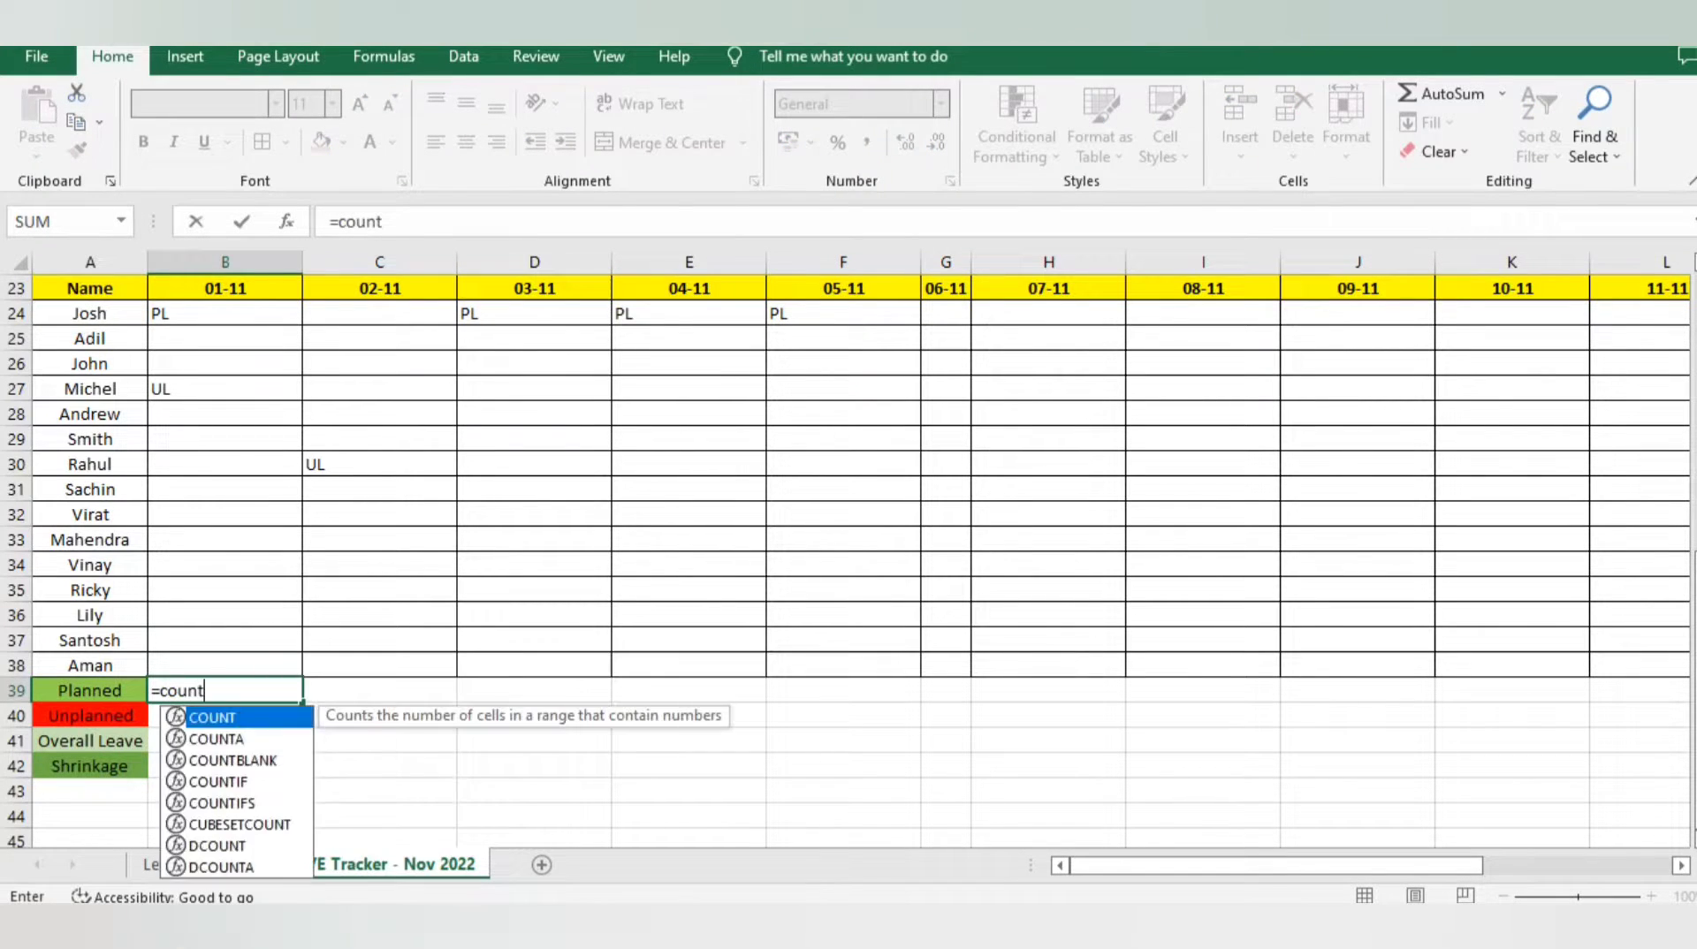
text(ifg)
key(BackSpace)
key(Up)
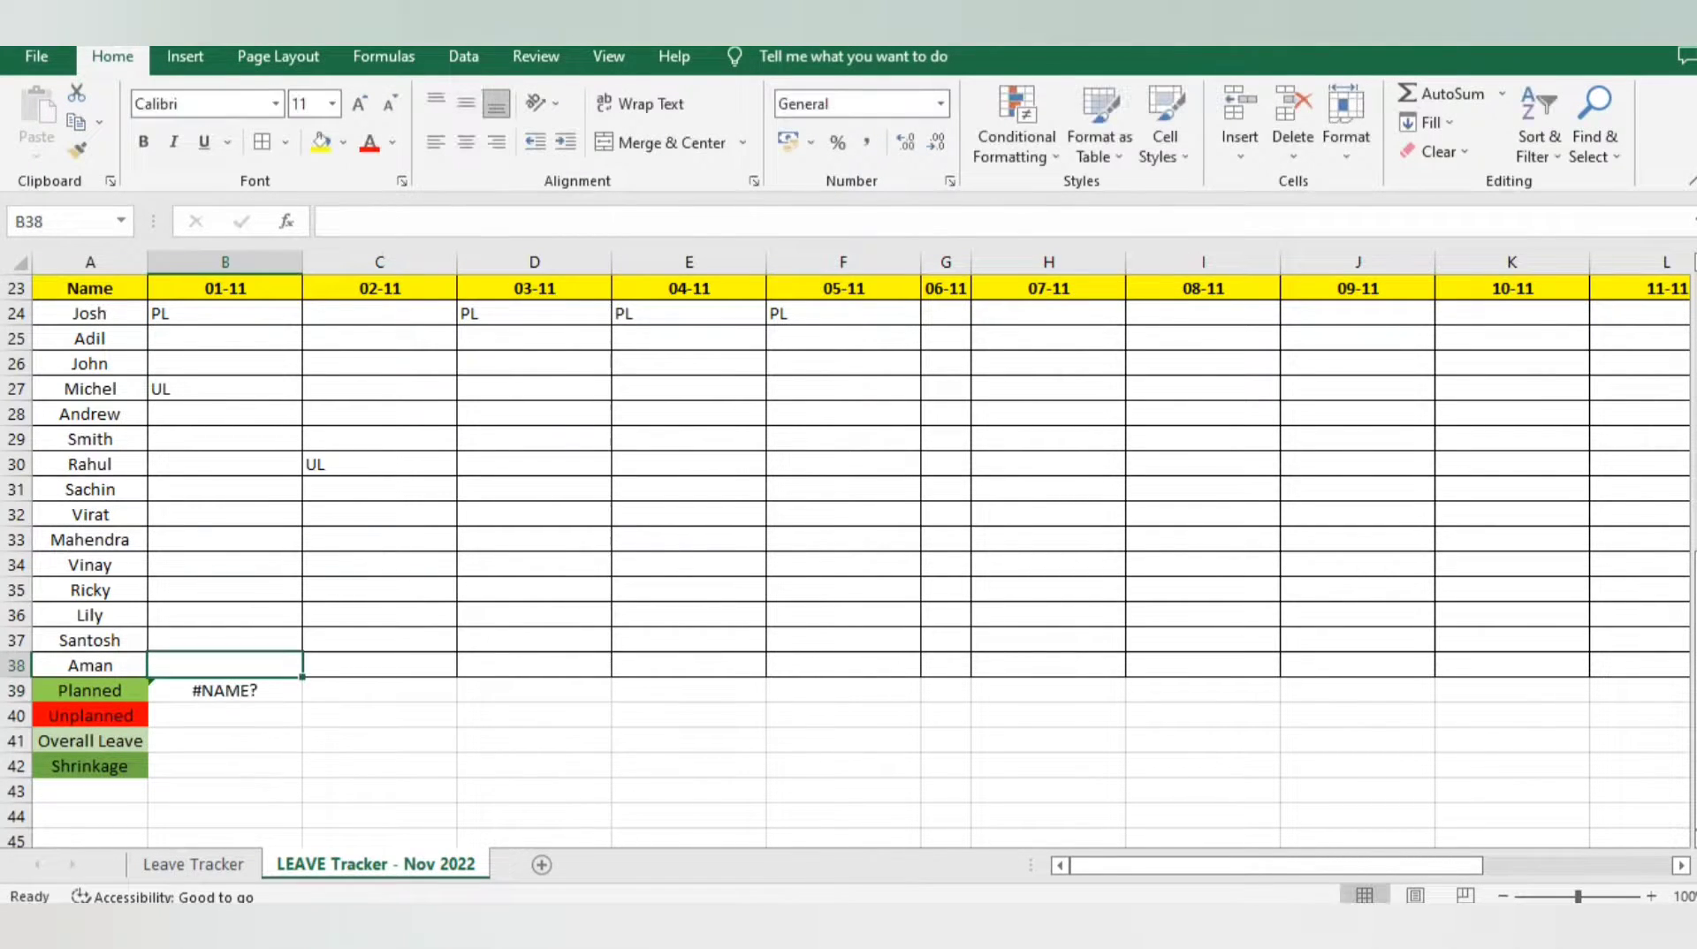
key(Down)
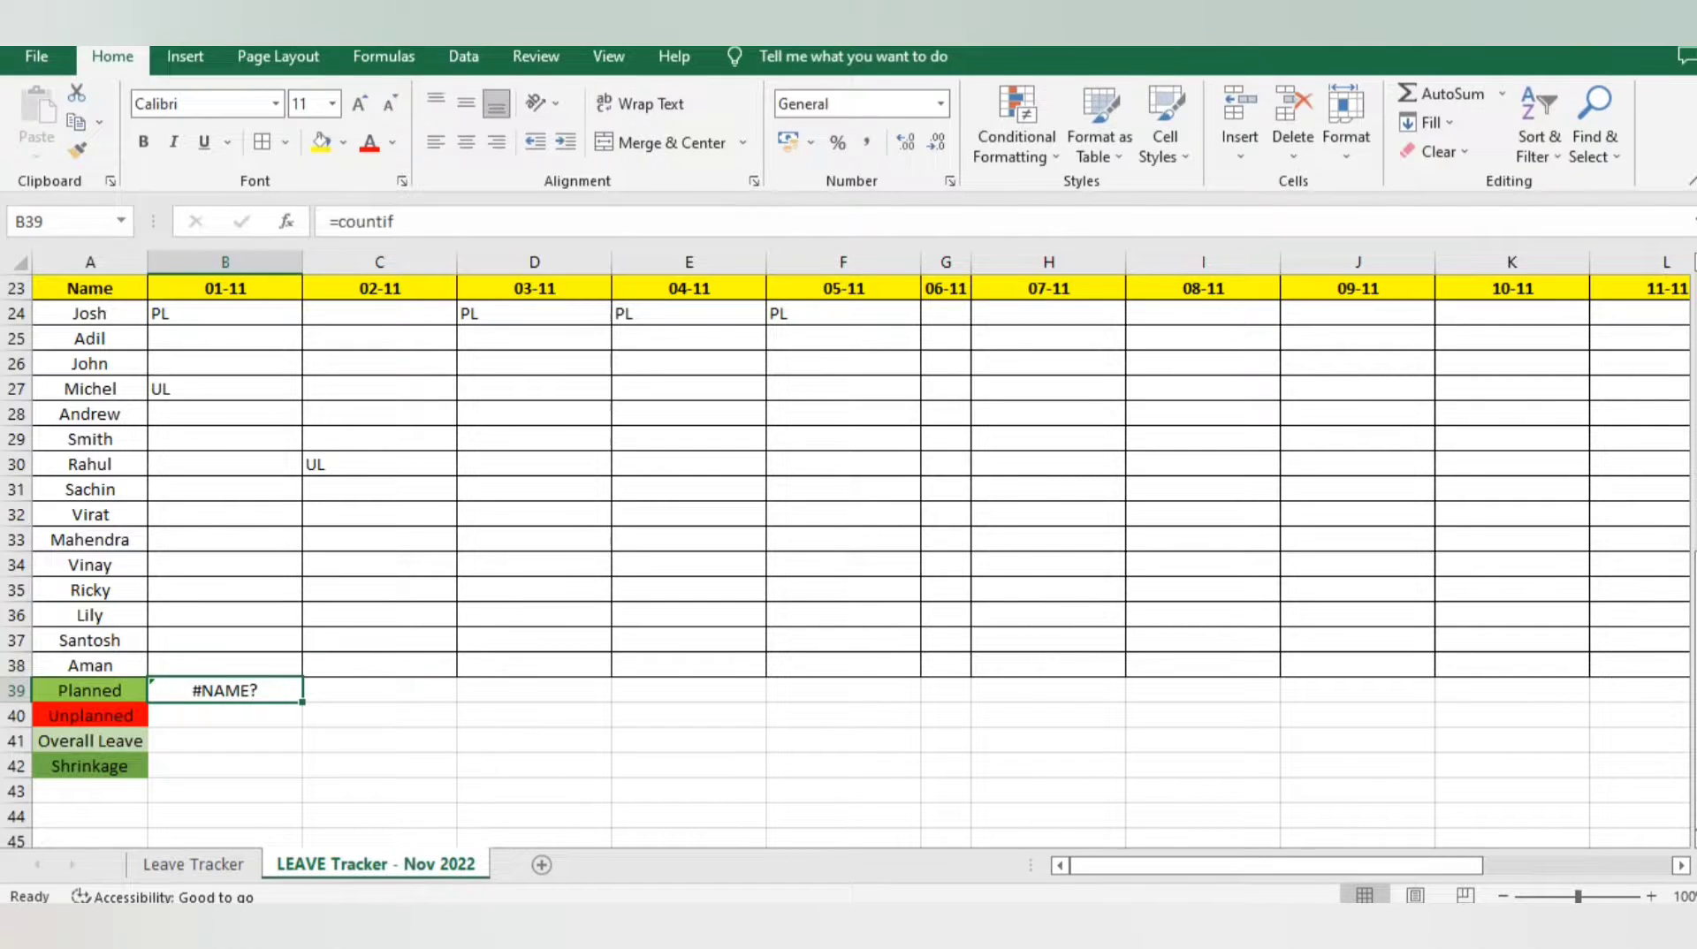
Enter =COUNTIF(B24:B38,"PL") in B39 to count the planned leaves for 01-11
text(=coun)
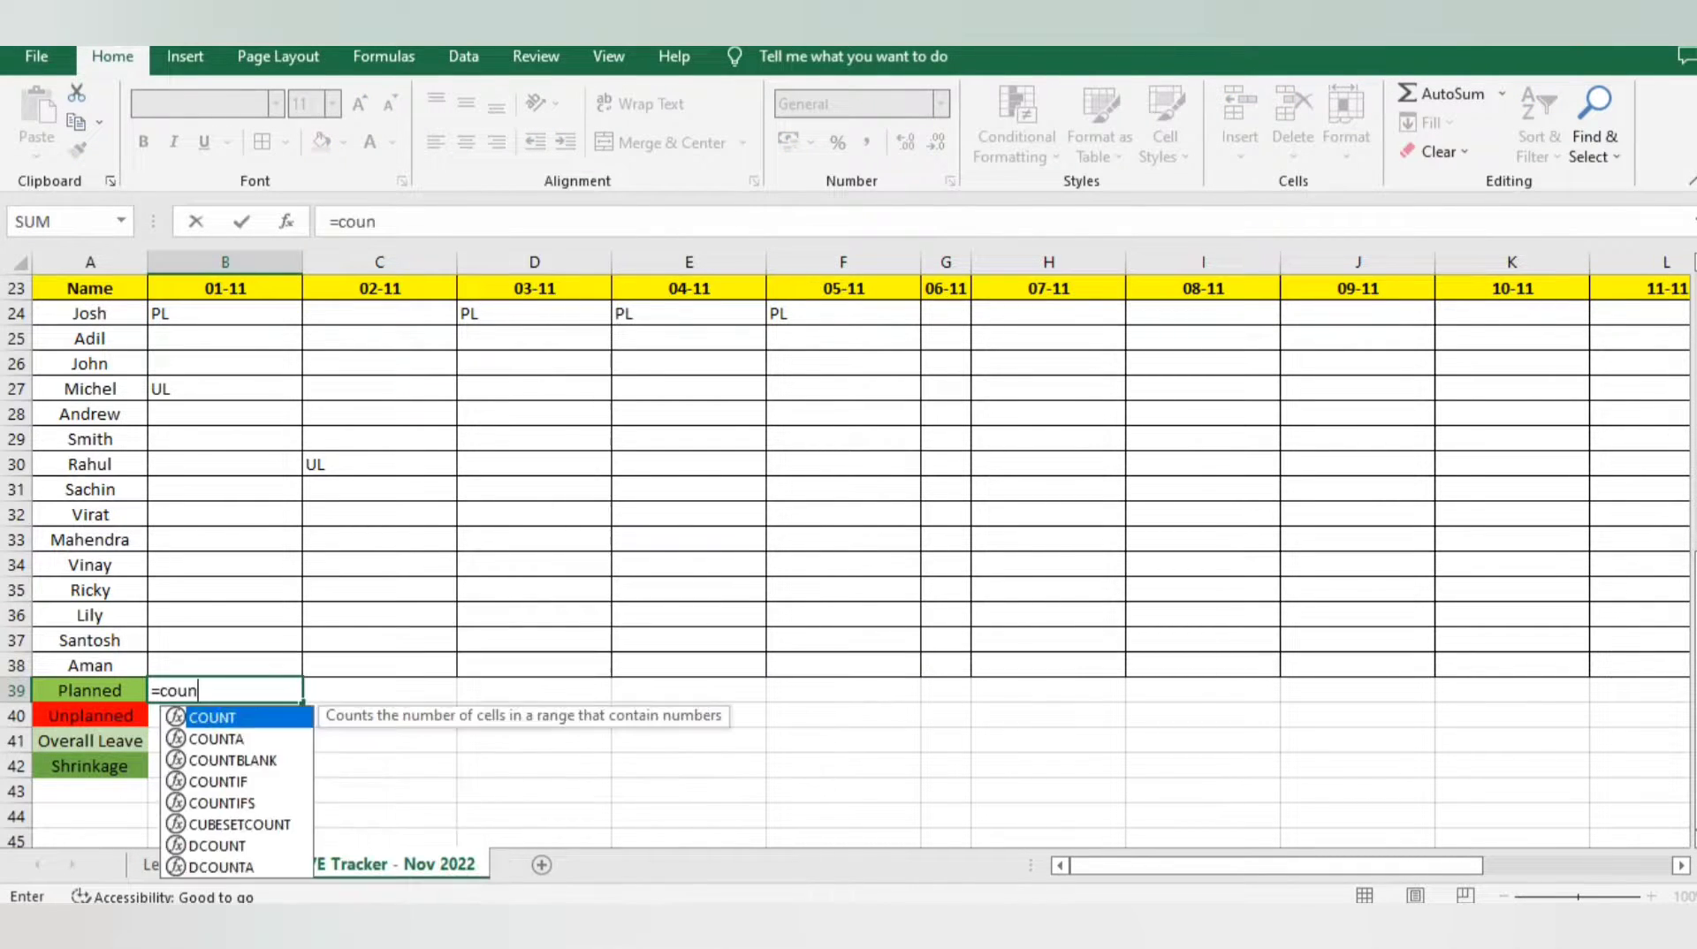
text(tif()
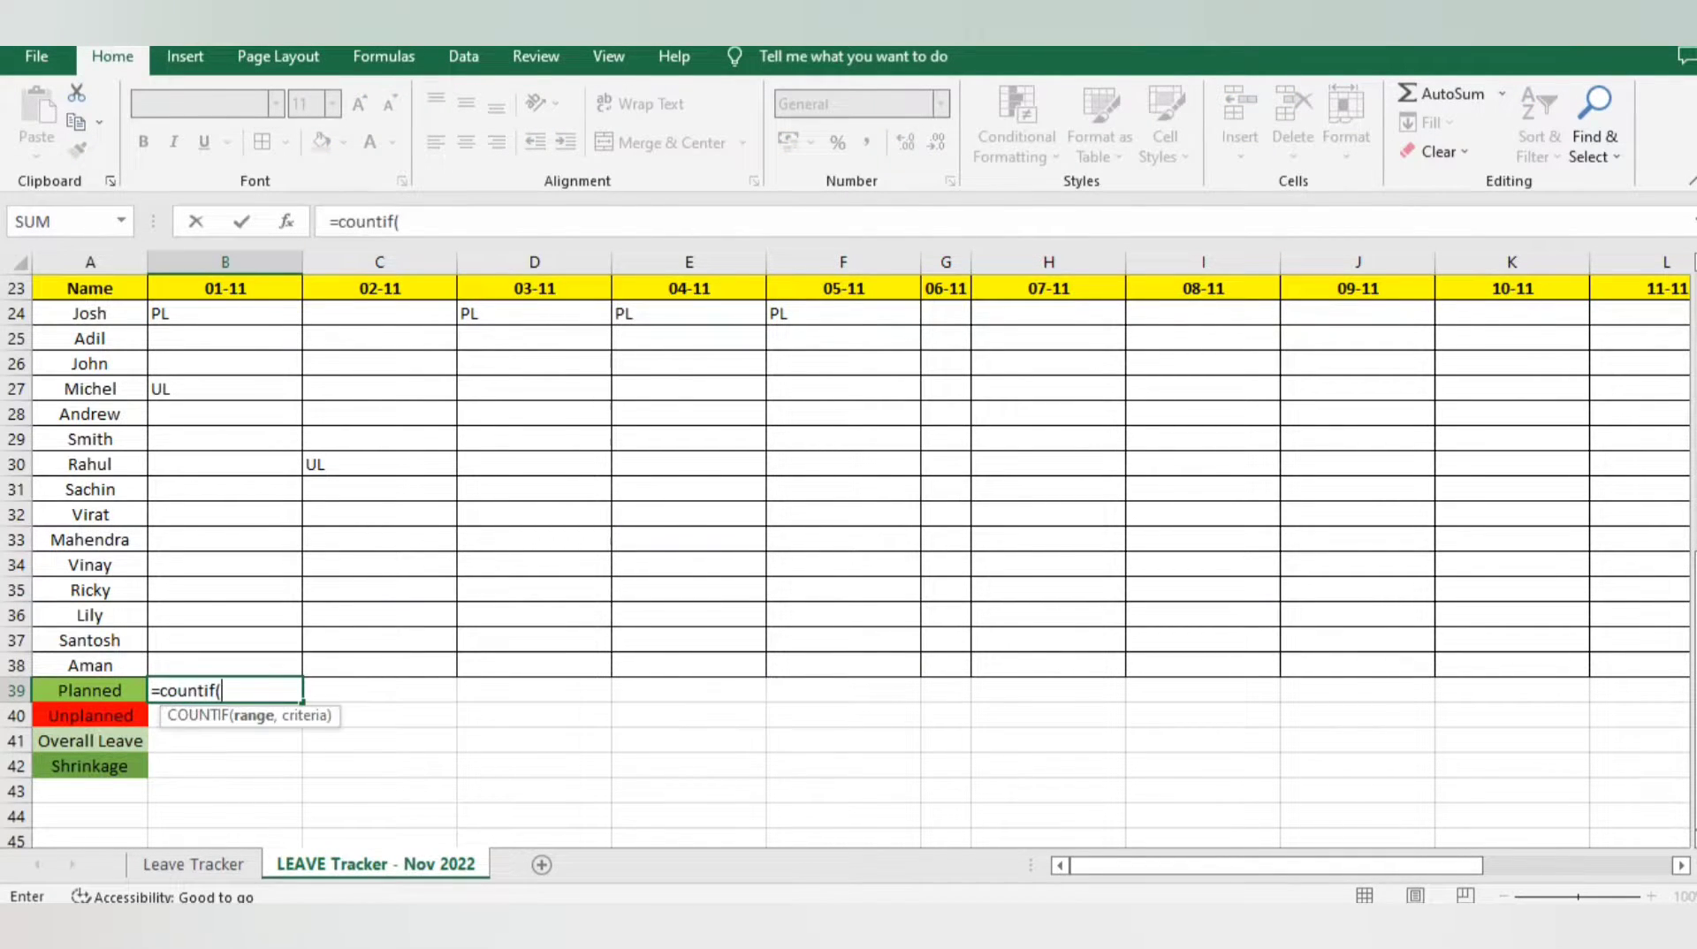
key(Up)
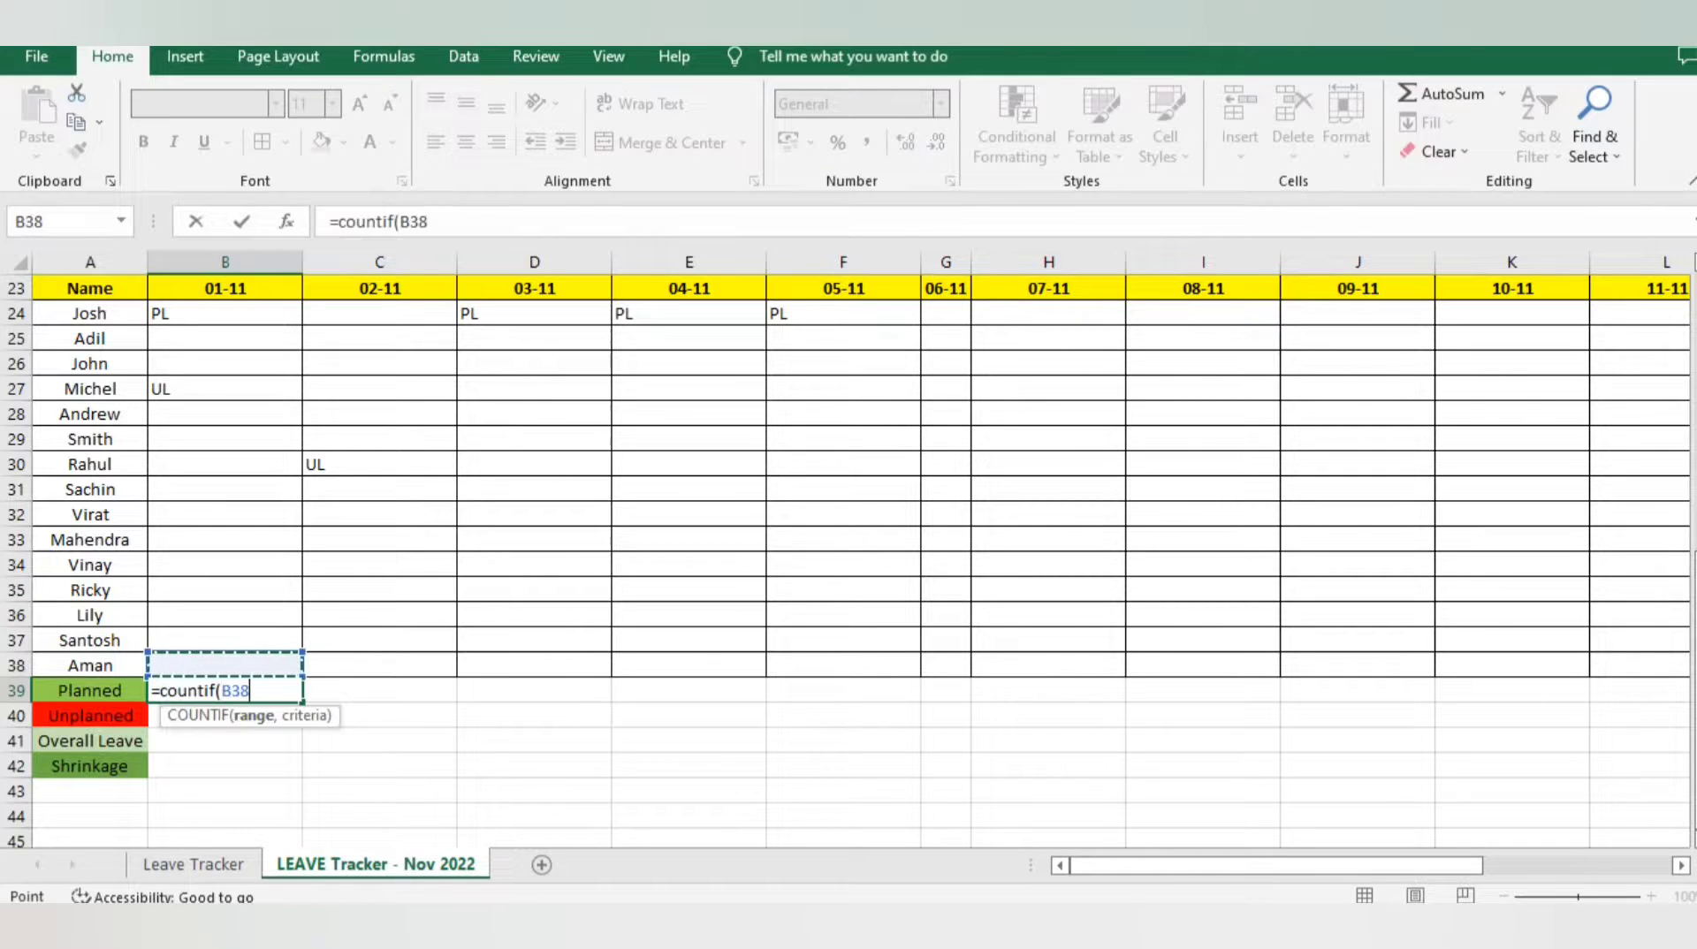
key(ctrl+shift+Up)
drag(292, 382, 292, 339)
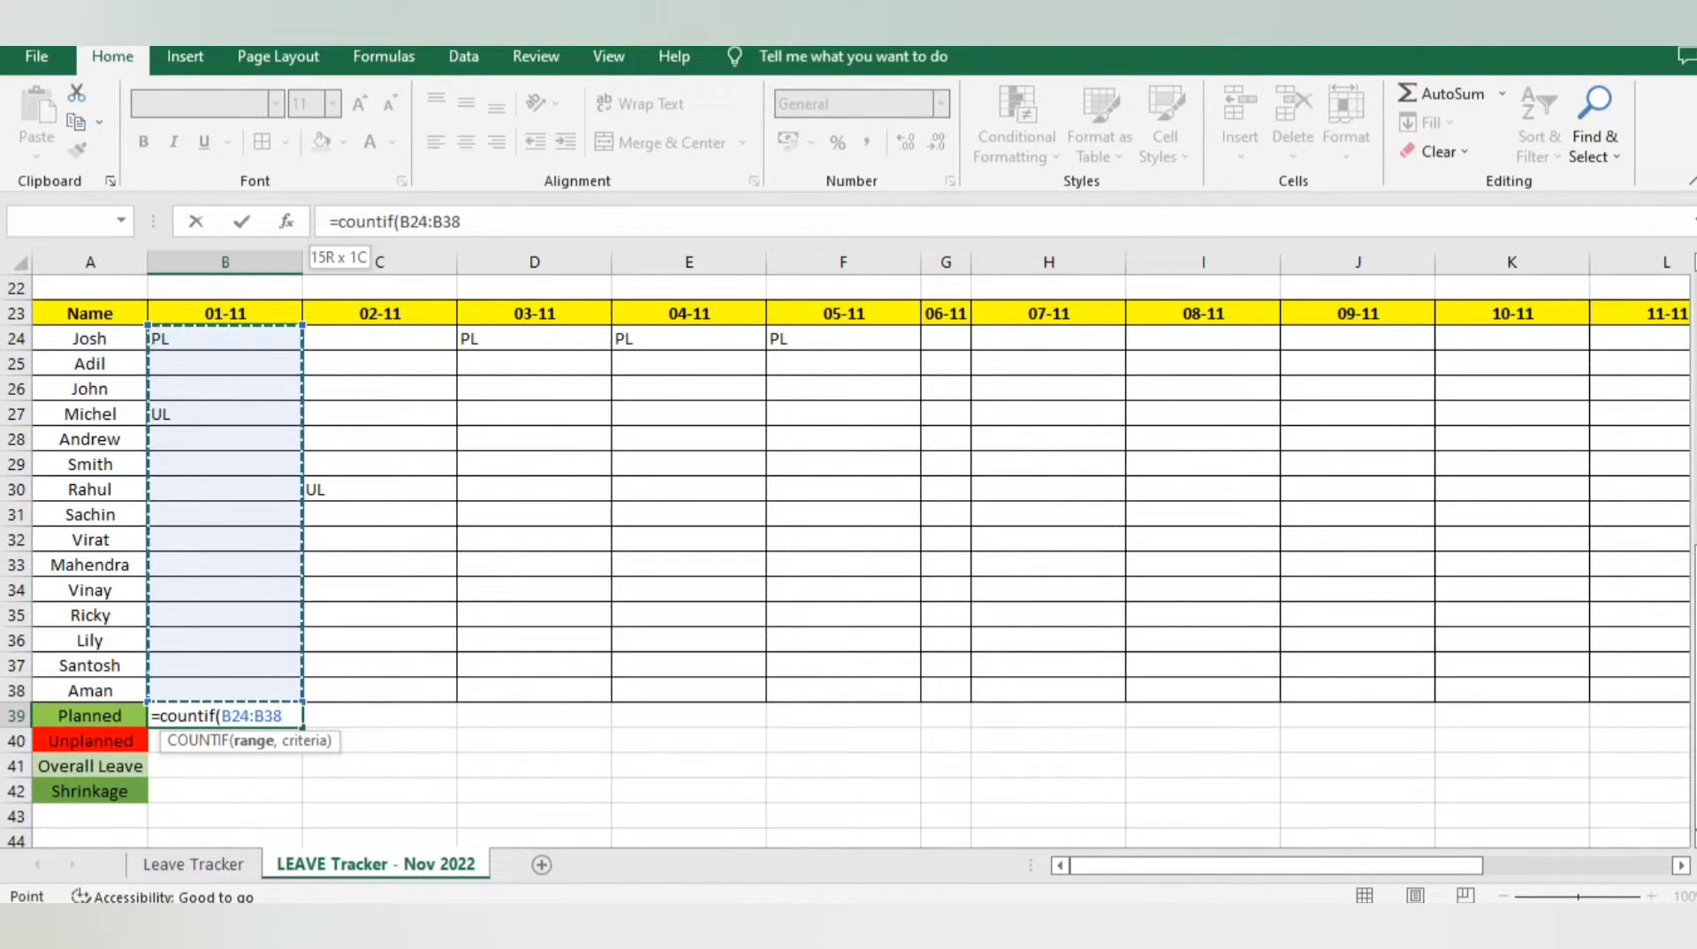
text())
key(Return)
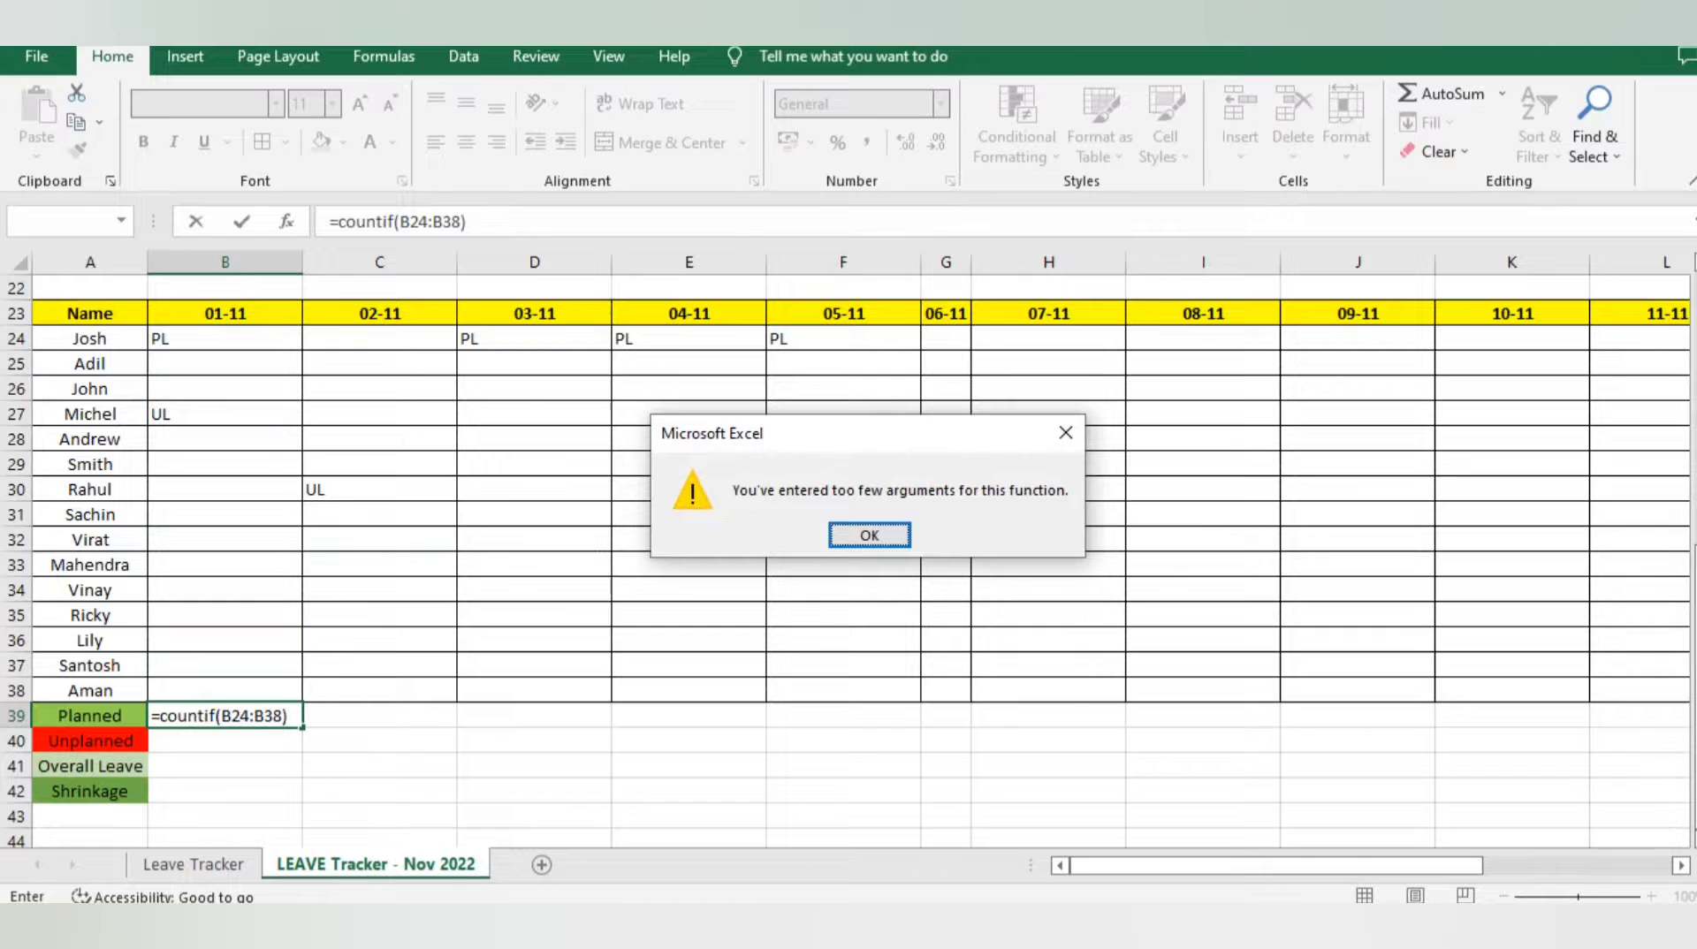
key(Return)
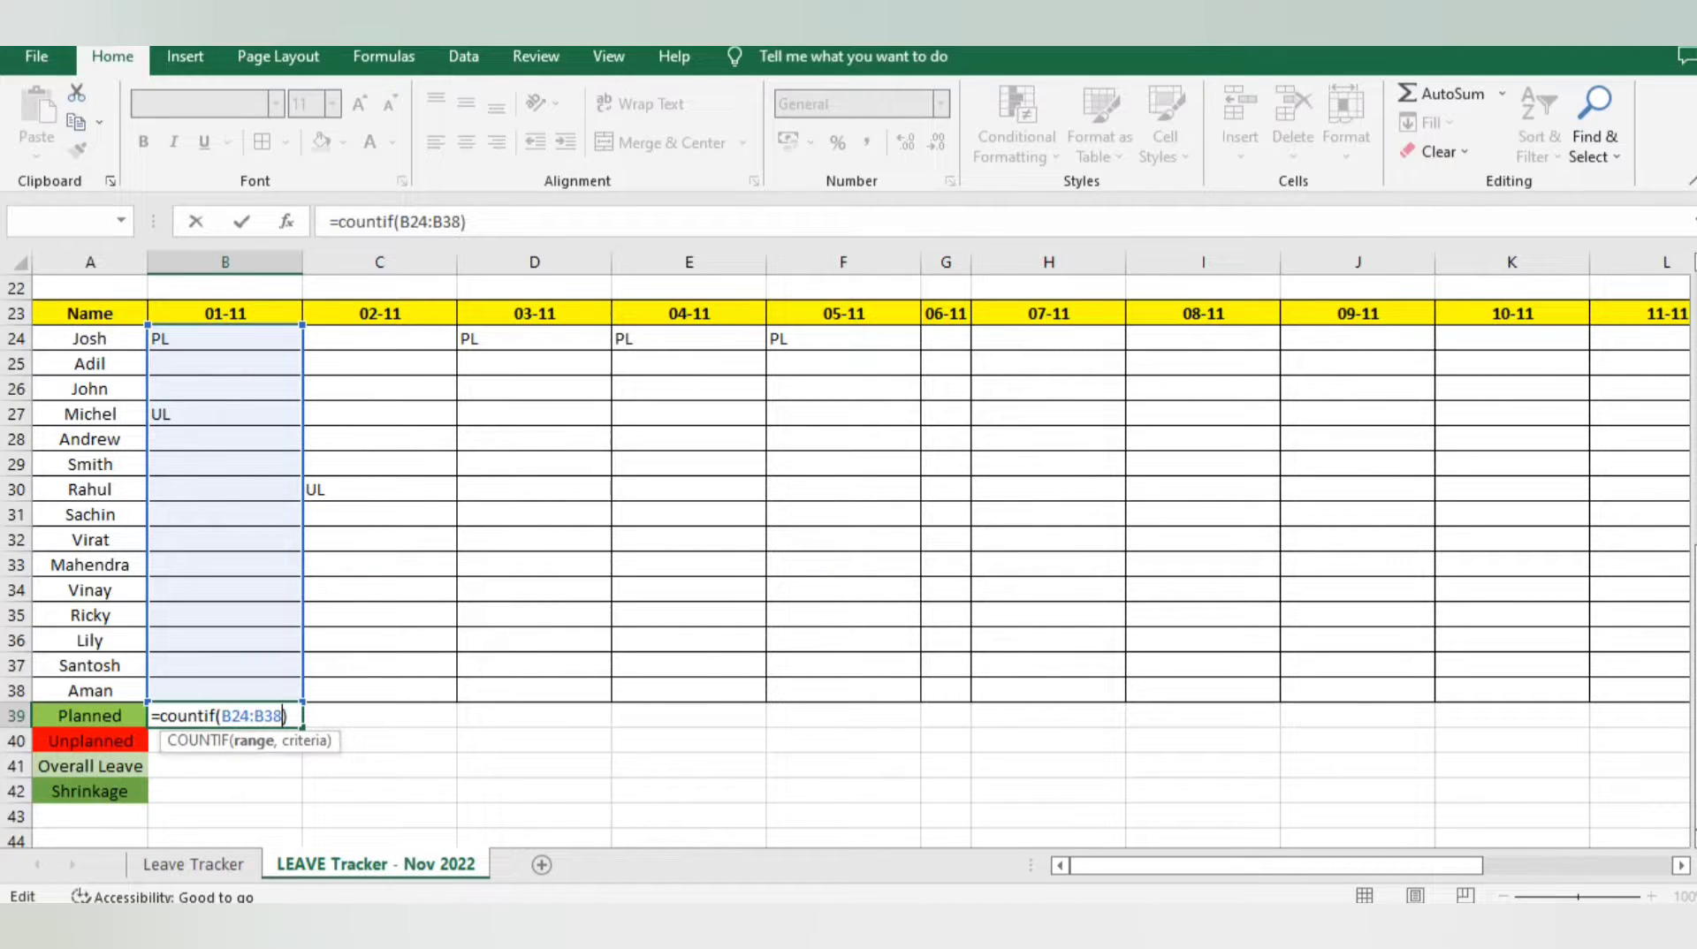
text(,")
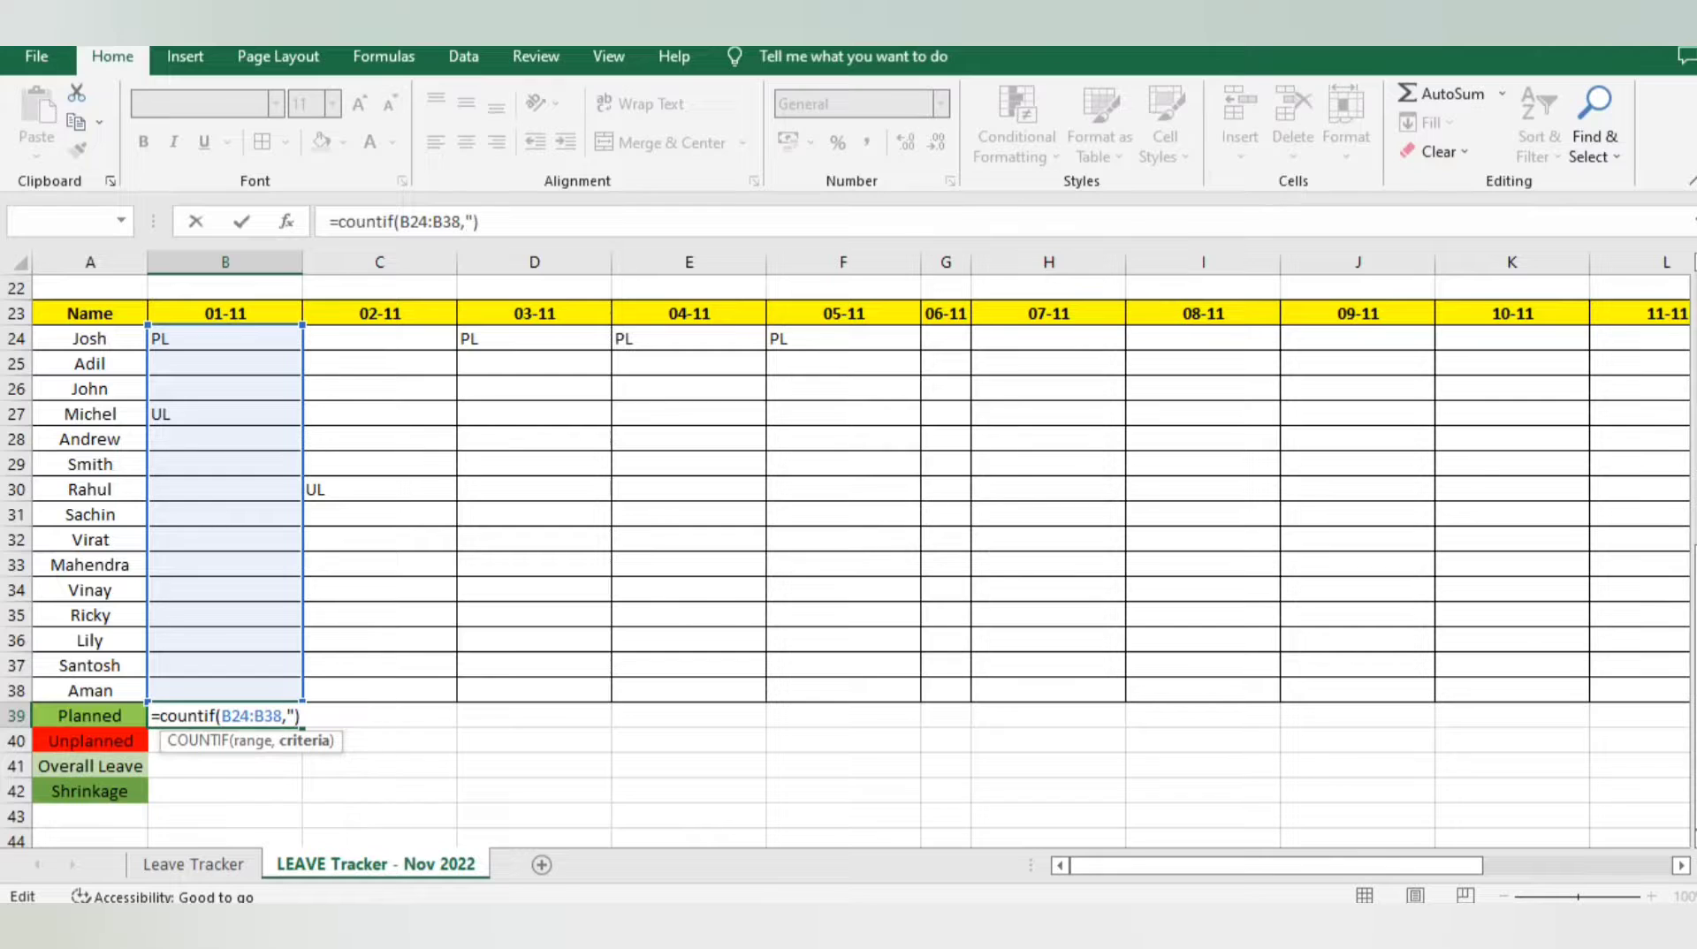
text(PL"))
key(Return)
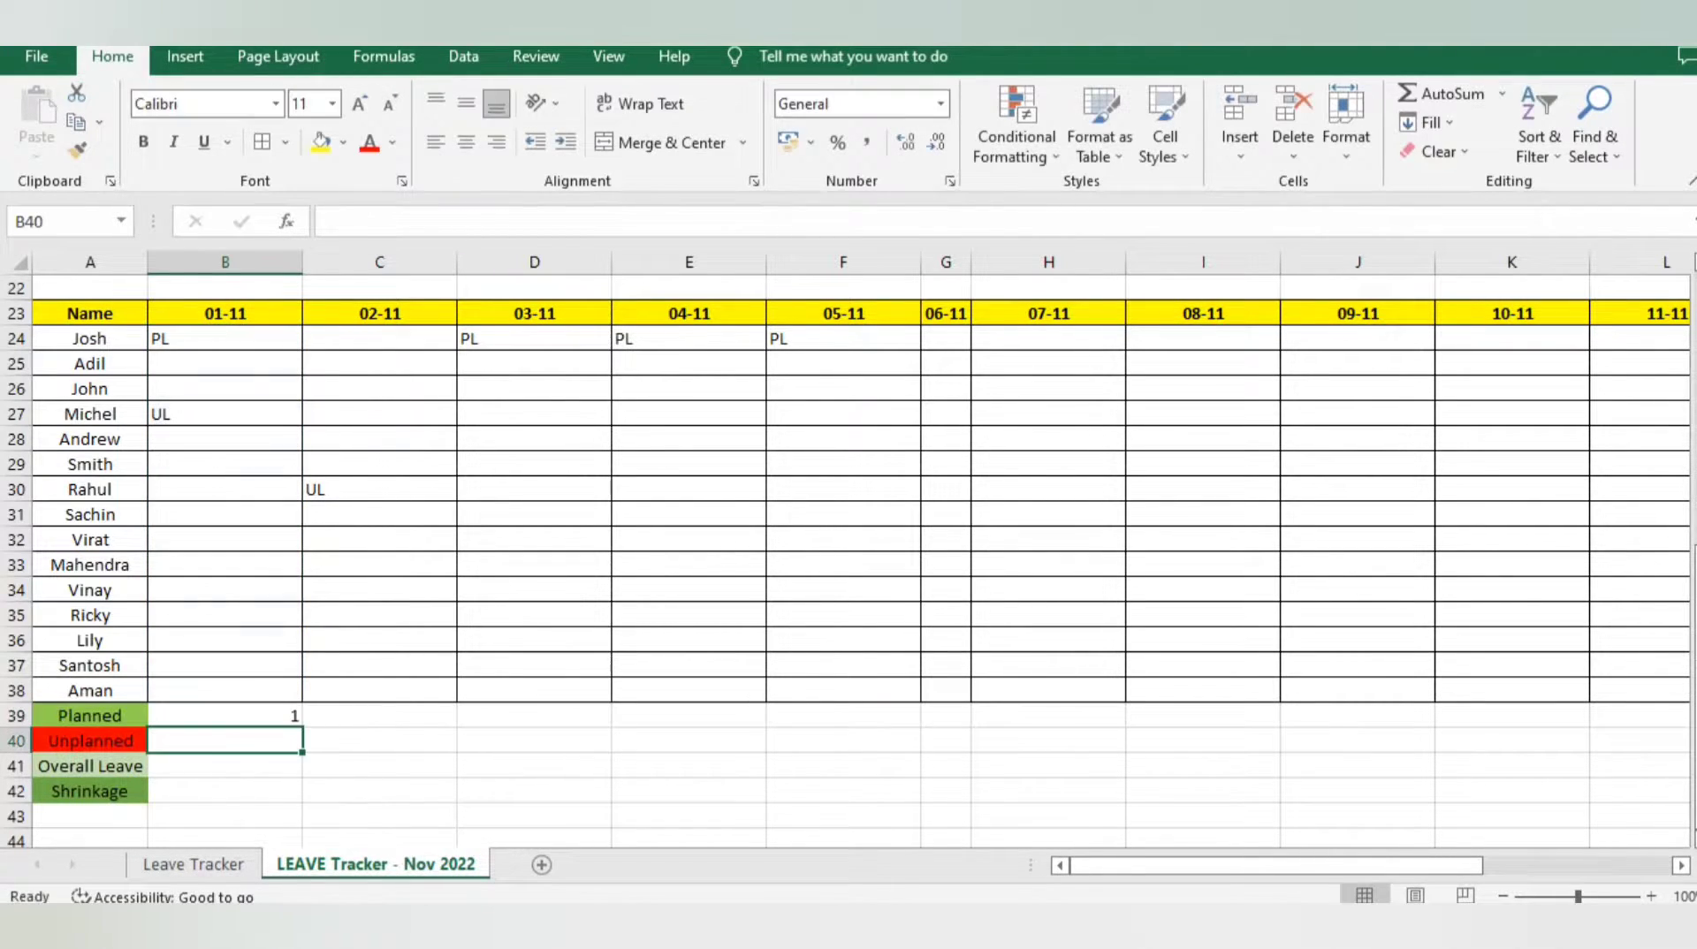
Enter the planned leave code PL for 01-11 in B35
key(Up)
key(Up)
key(Up)
key(Up)
key(Up)
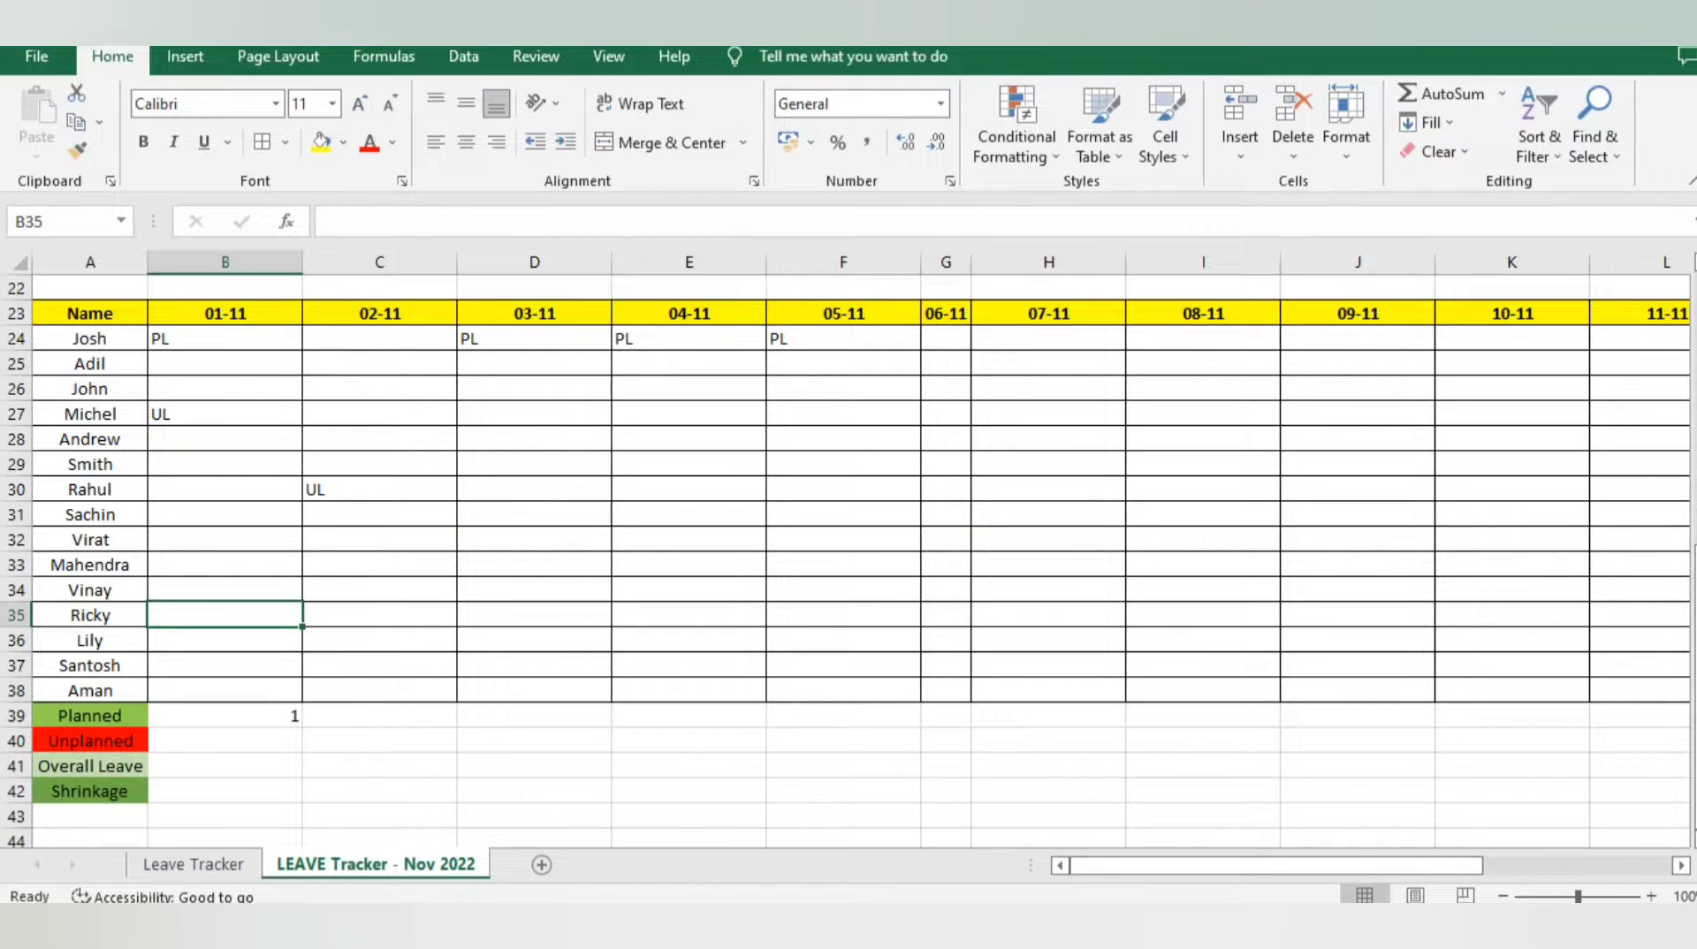
text(PL)
key(Return)
Copy the COUNTIF formula text from B39 into the Unplanned row's B40 with its range unshifted
key(Down)
key(Down)
key(Down)
key(Down)
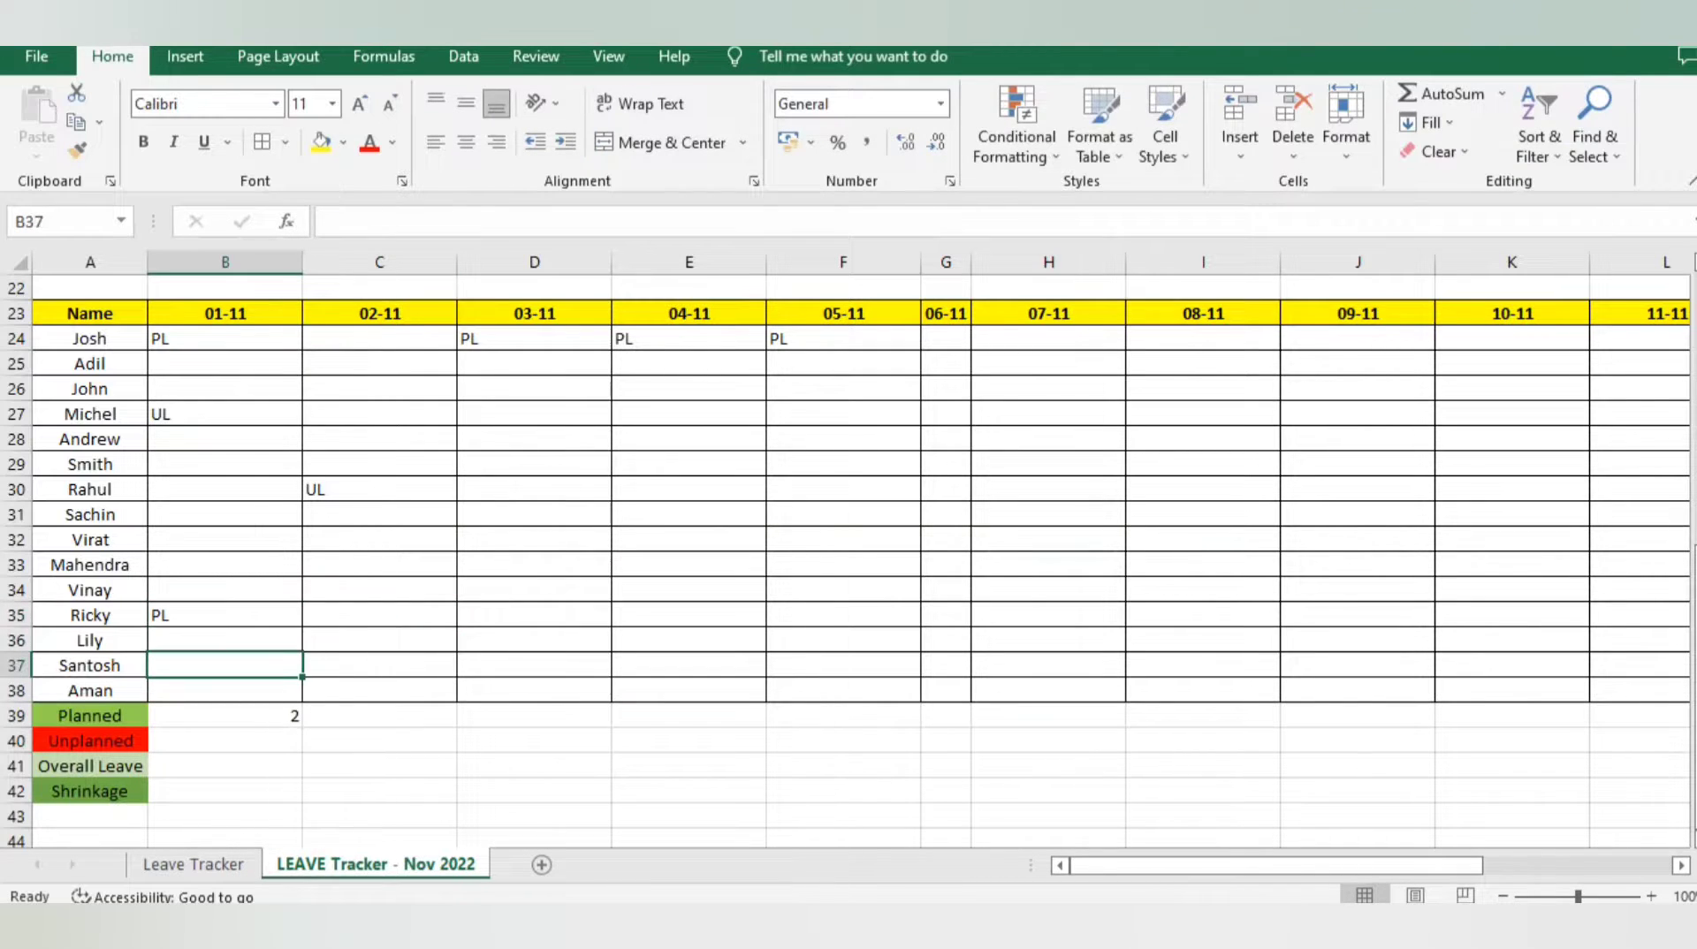
key(Up)
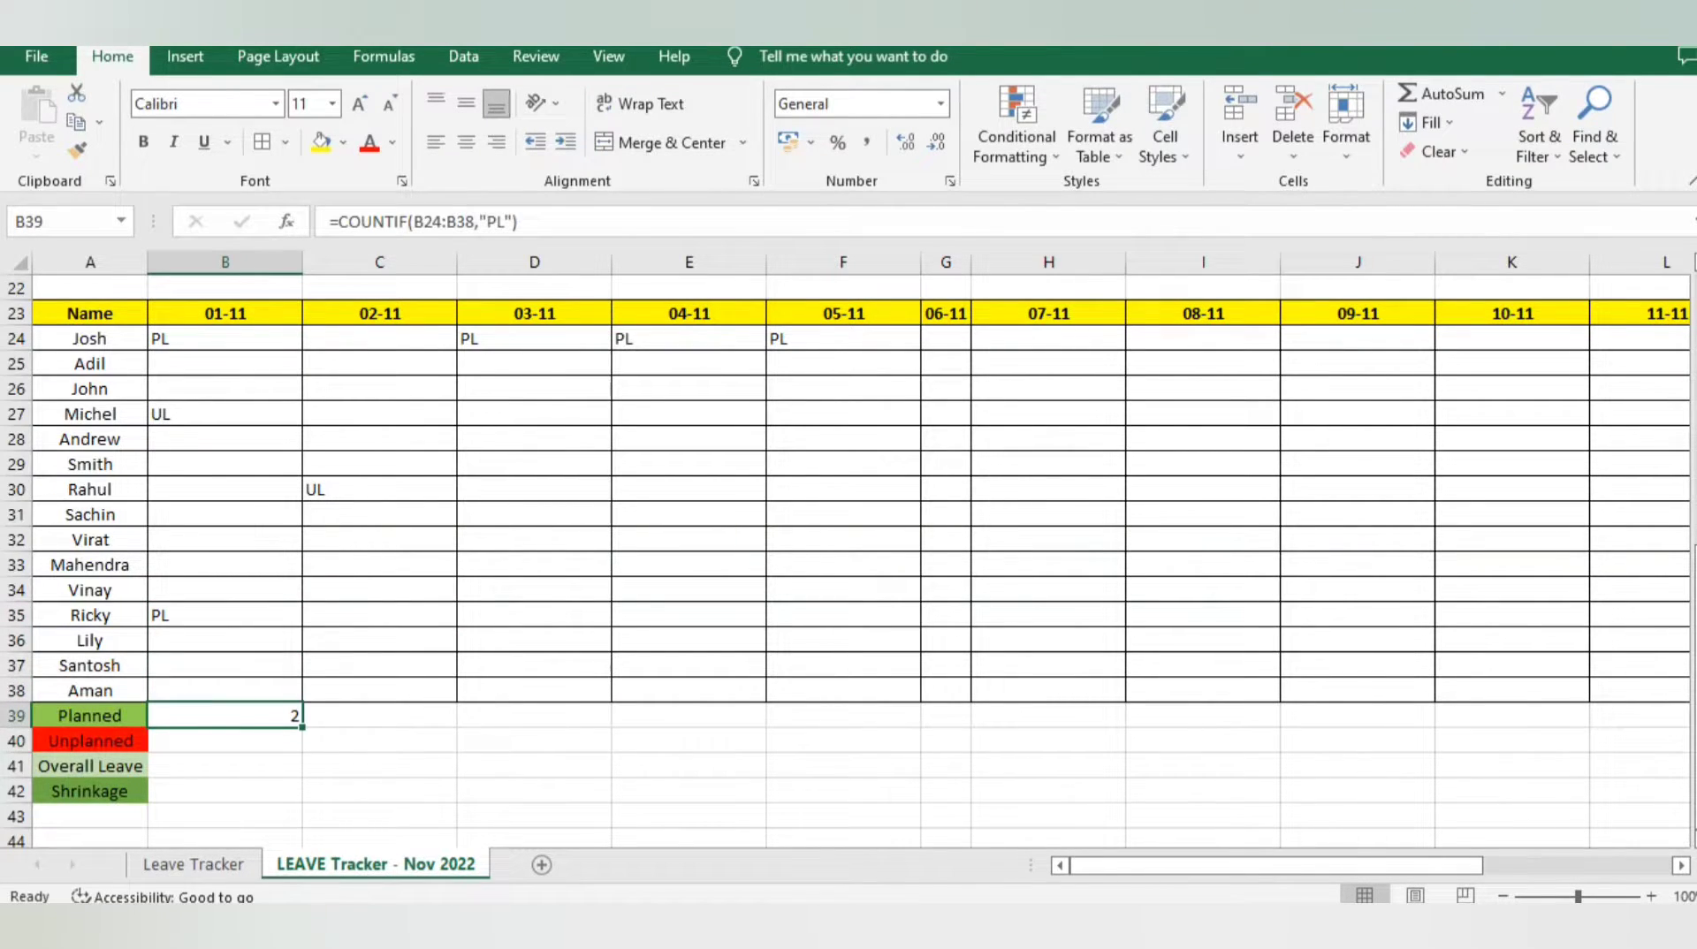
drag(520, 221, 330, 221)
key(ctrl+c)
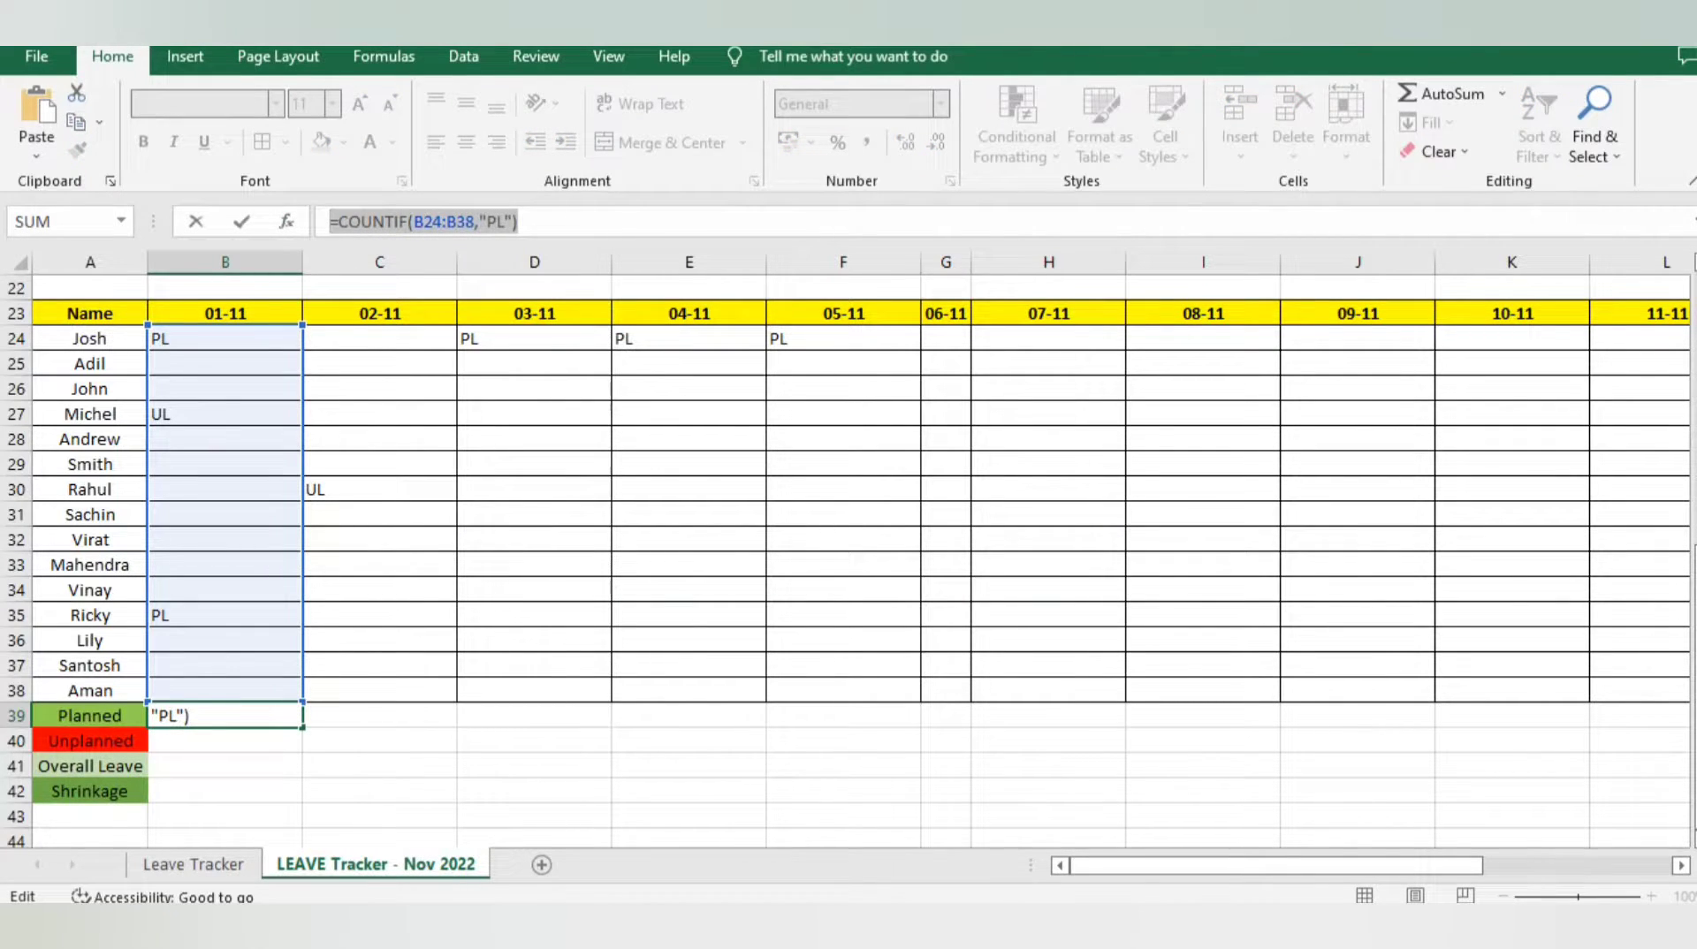
click(239, 716)
key(Return)
key(ctrl+v)
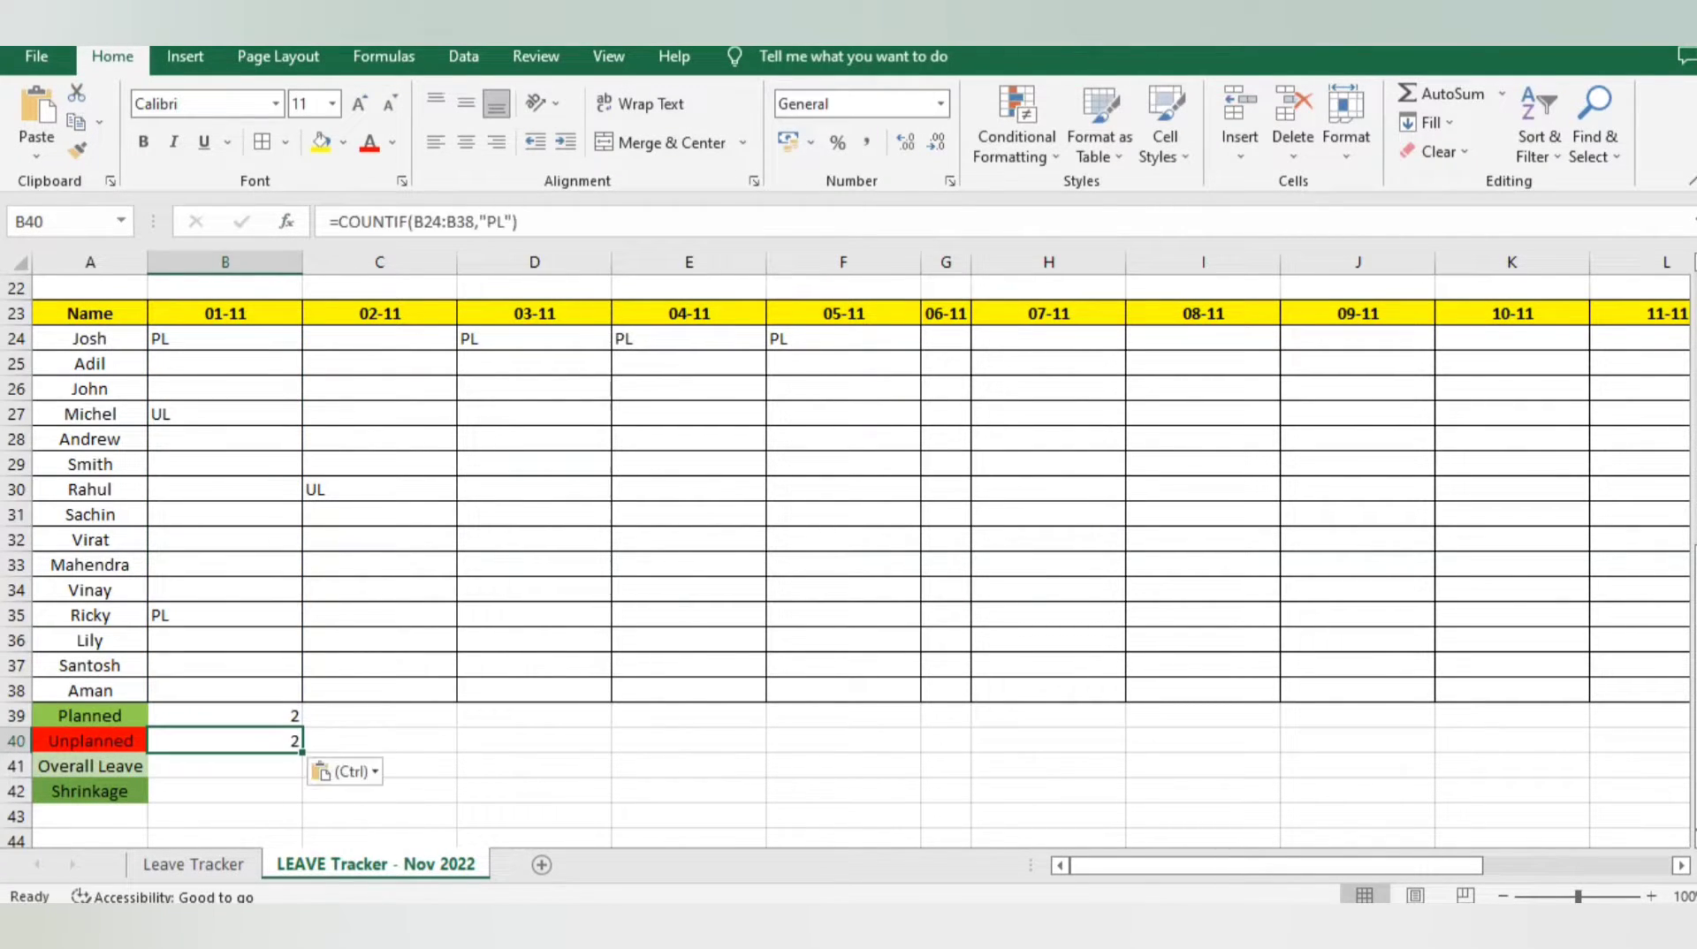
Change the criterion of the COUNTIF formula in B40 to "UL"
click(505, 222)
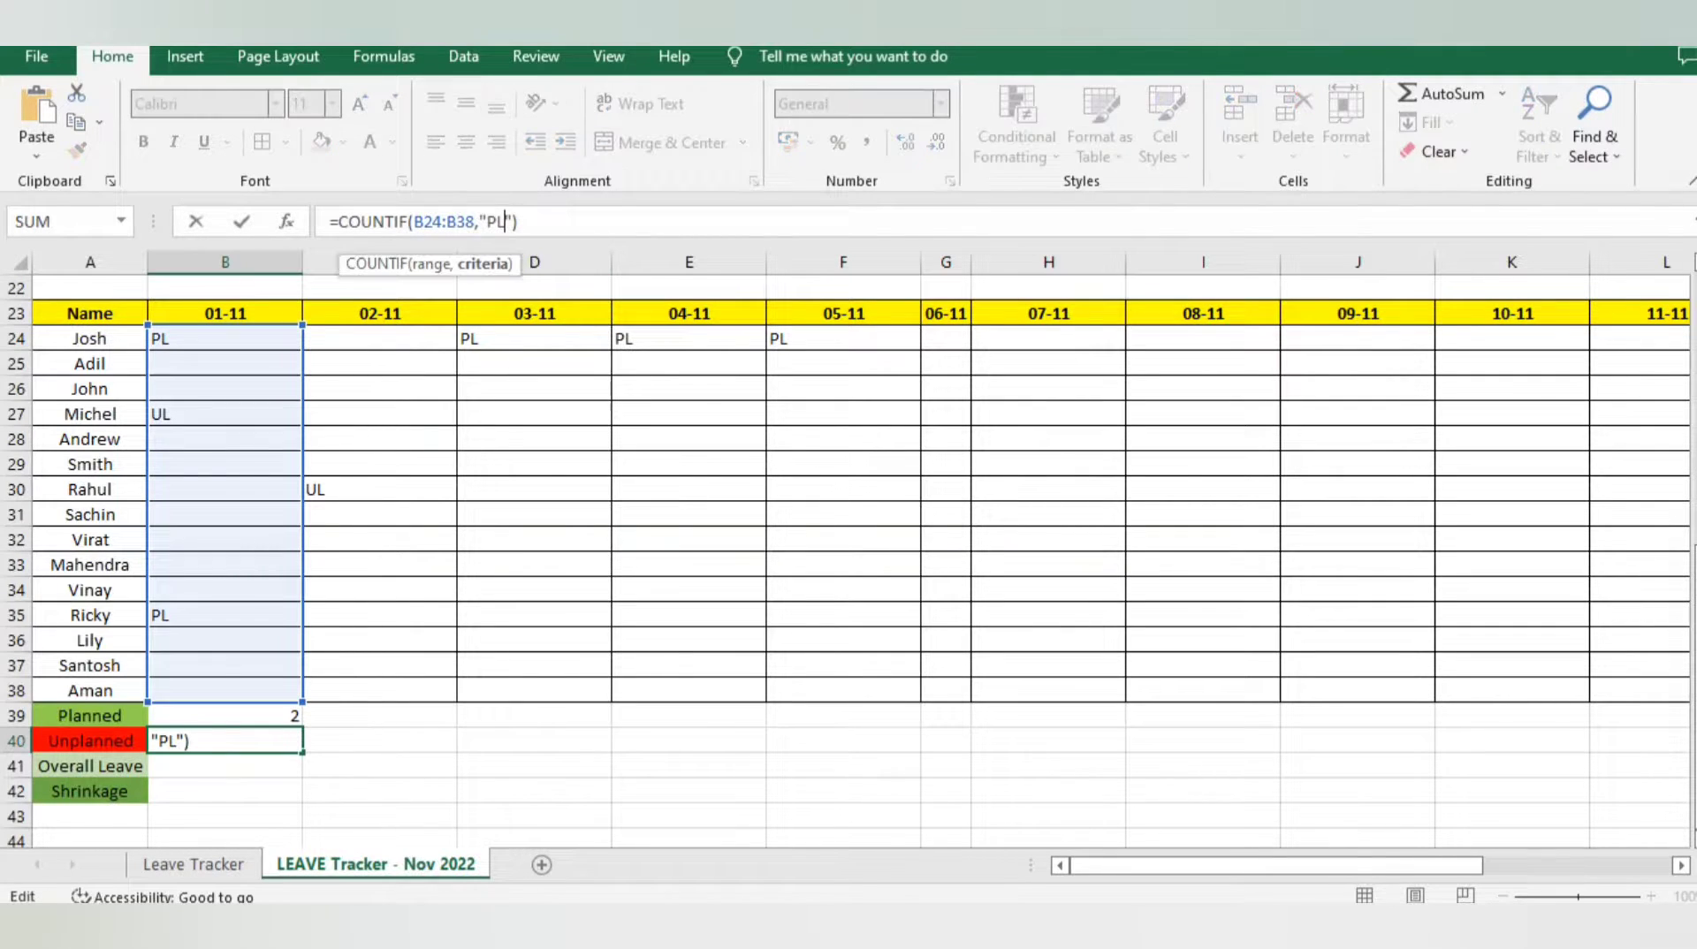
key(BackSpace)
key(BackSpace)
text(UL)
key(Return)
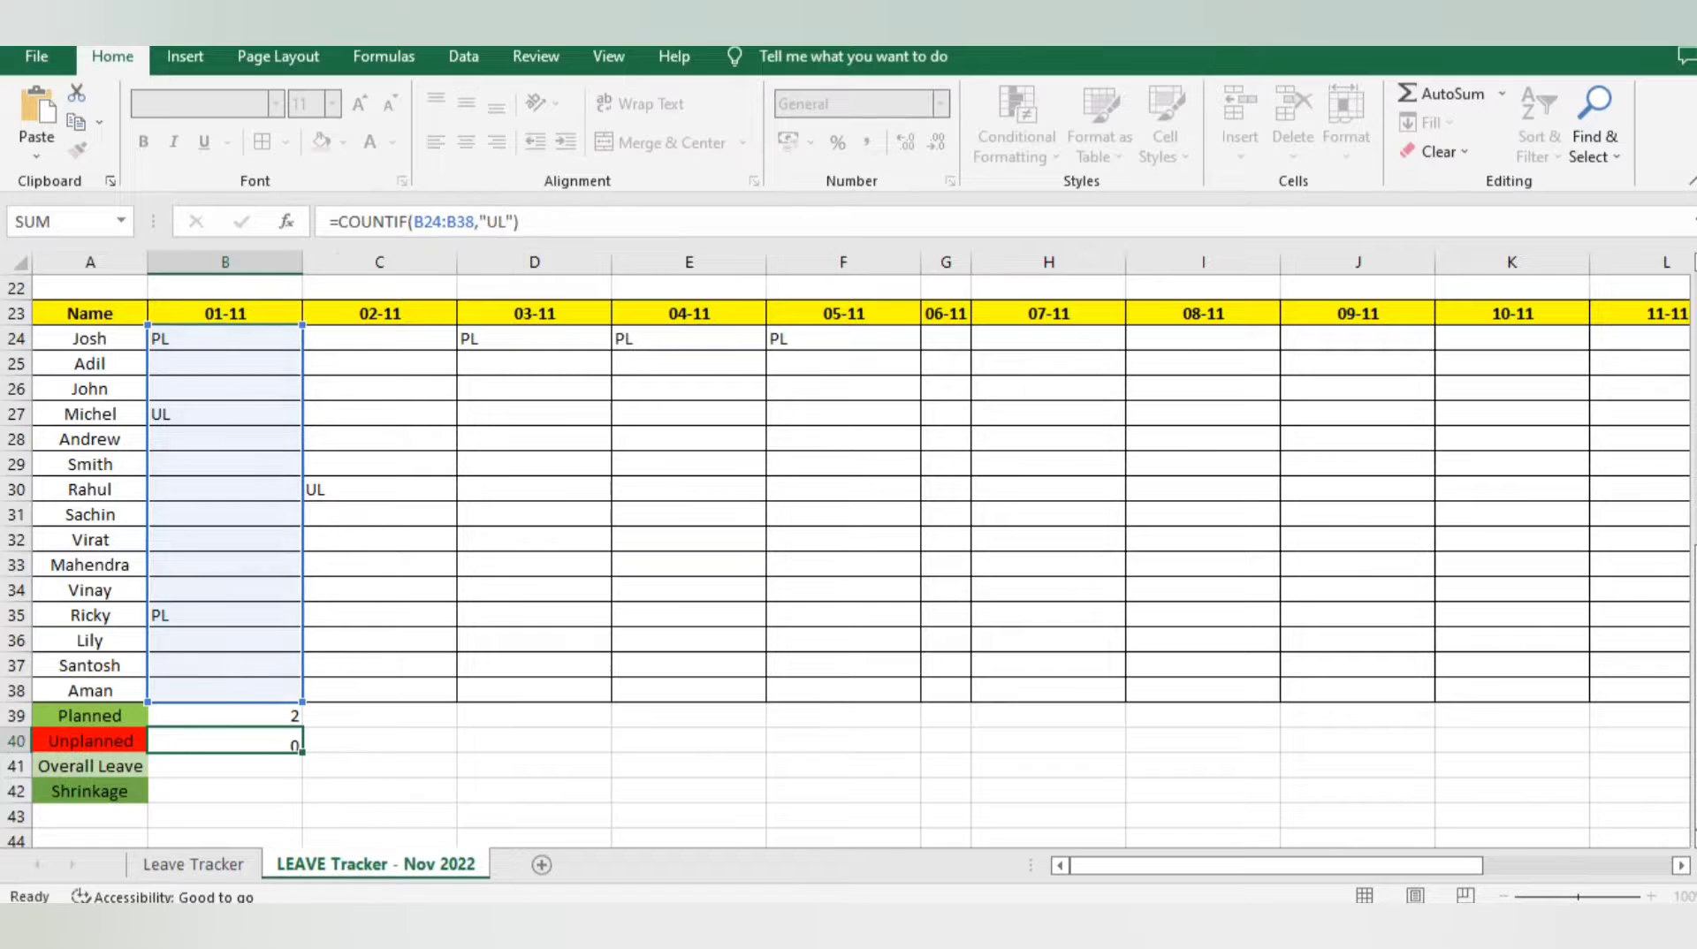
Enter a SUM formula over B39:B40 in B41 as the overall leave for 01-11
text(=sum)
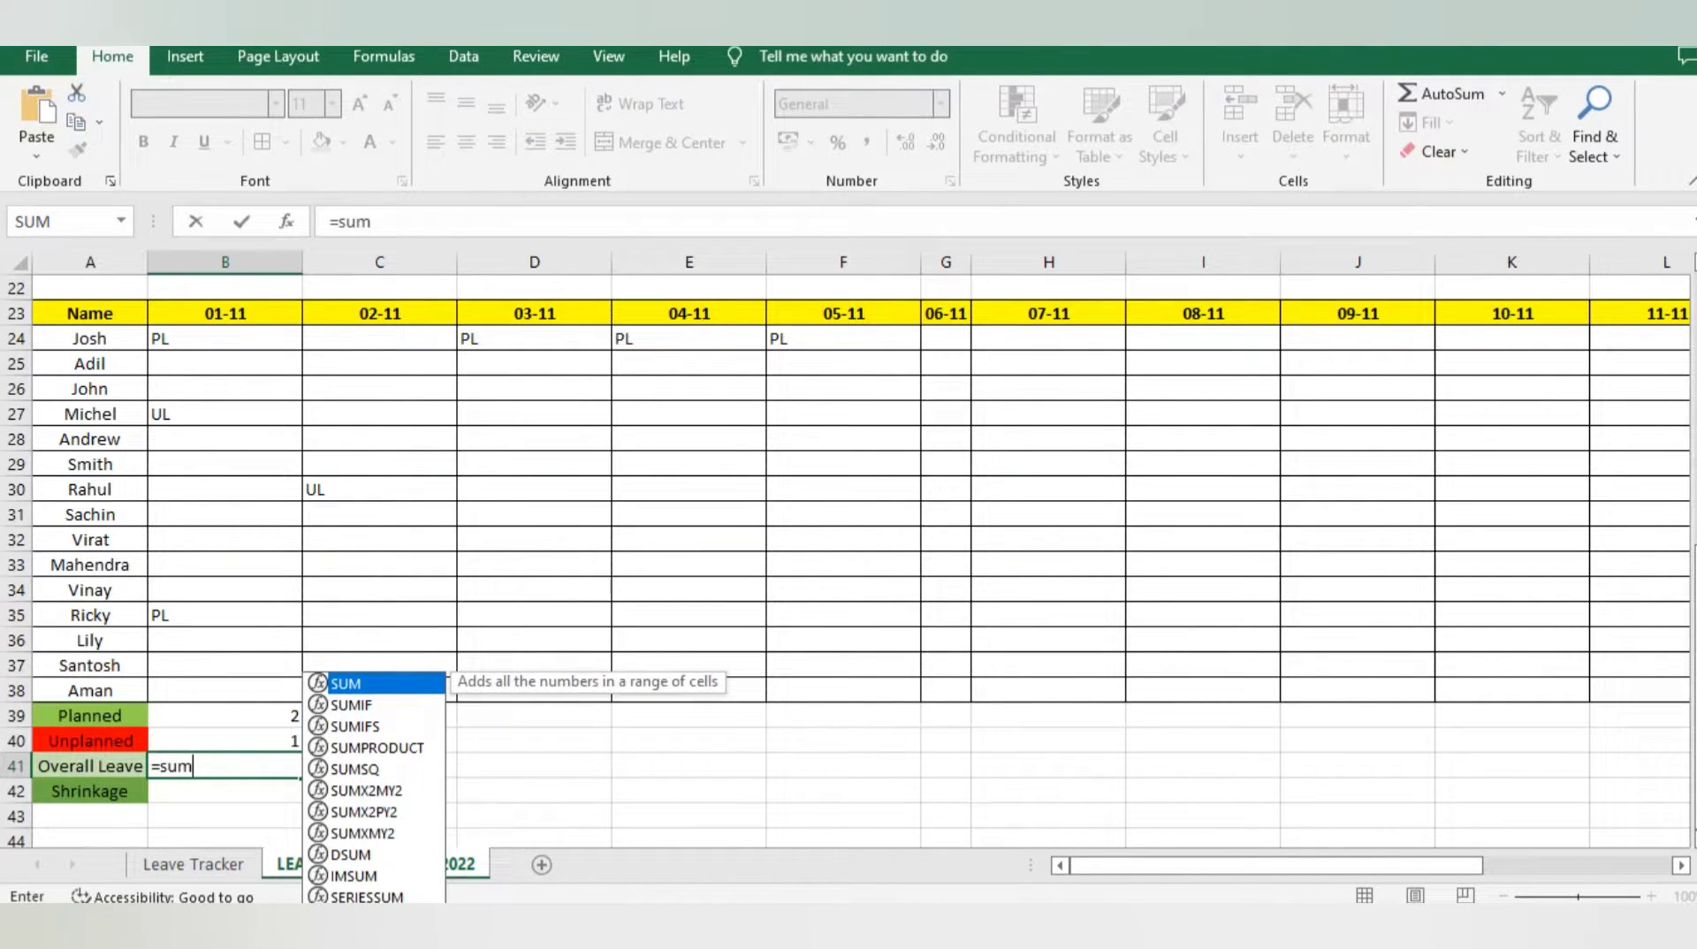
text(()
key(Up)
key(Up)
key(shift+Down)
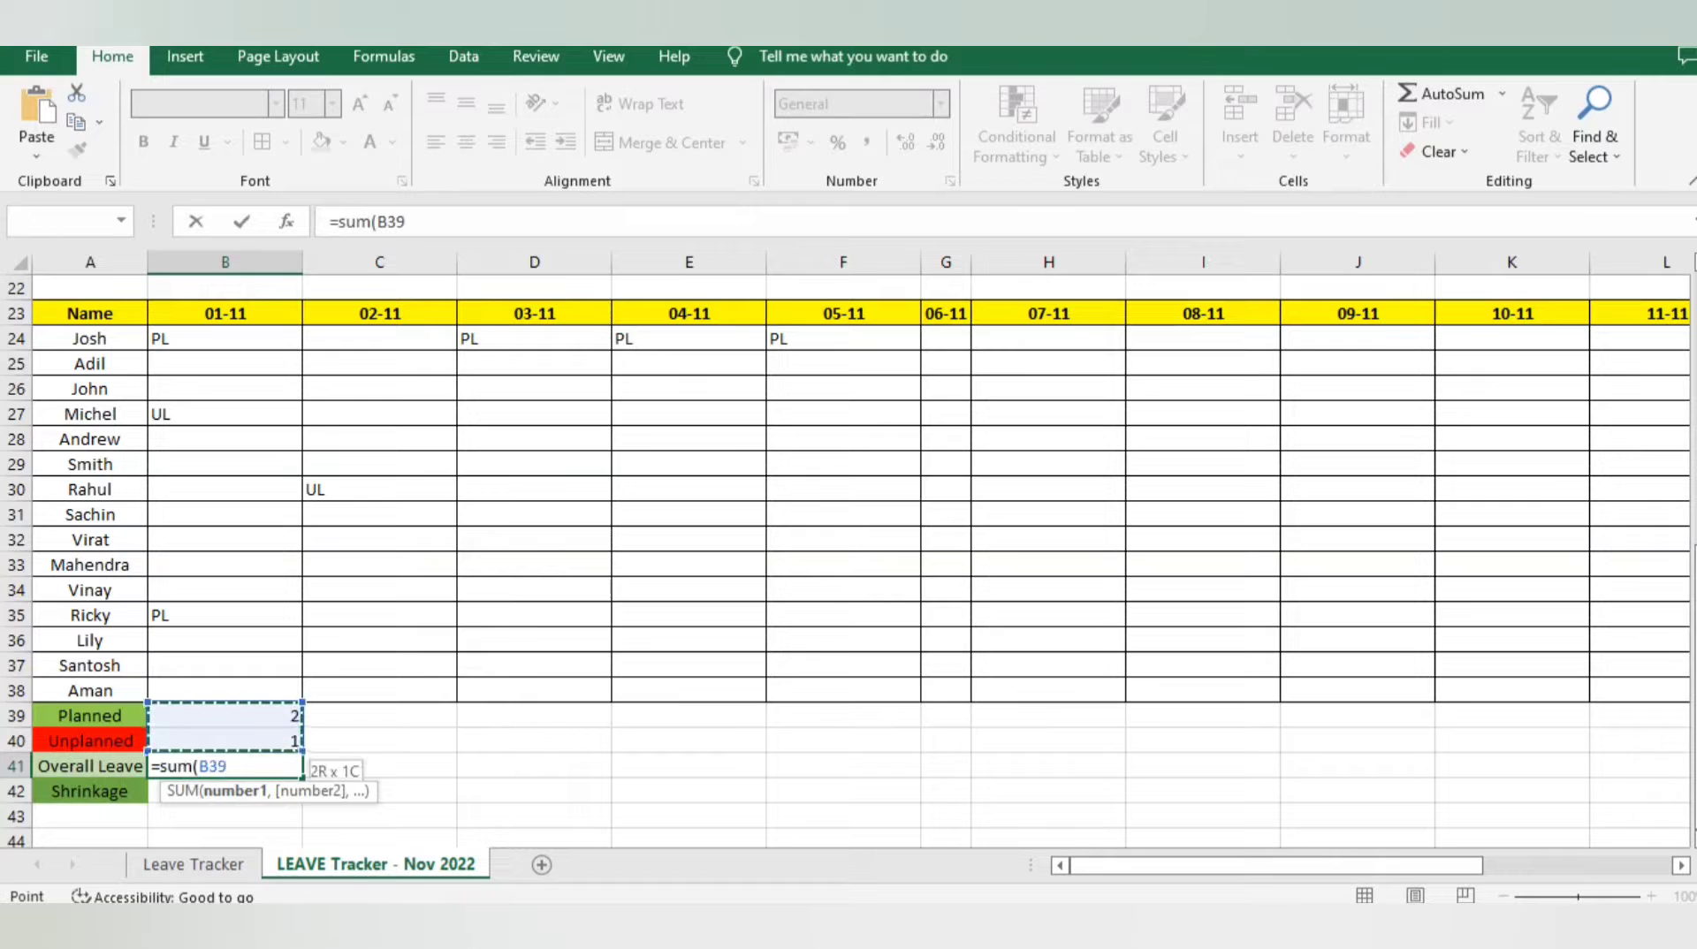
text())
key(Return)
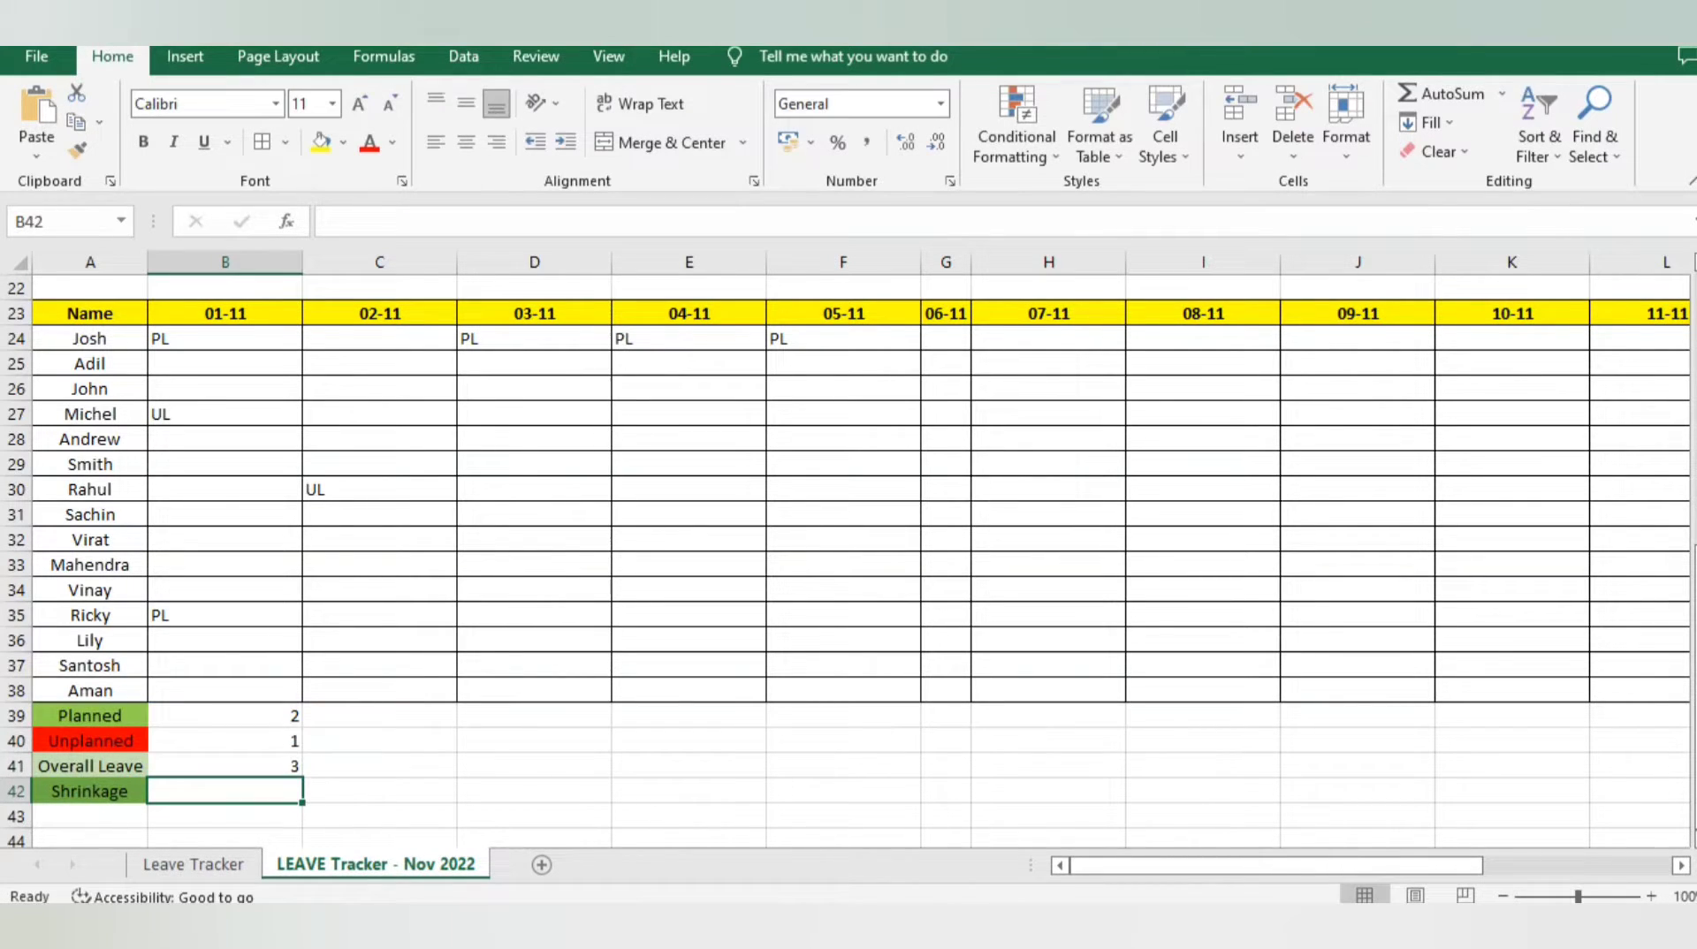
Extend the Shrinkage label in A42 to read "Shrinkage (15% allowed)"
key(Left)
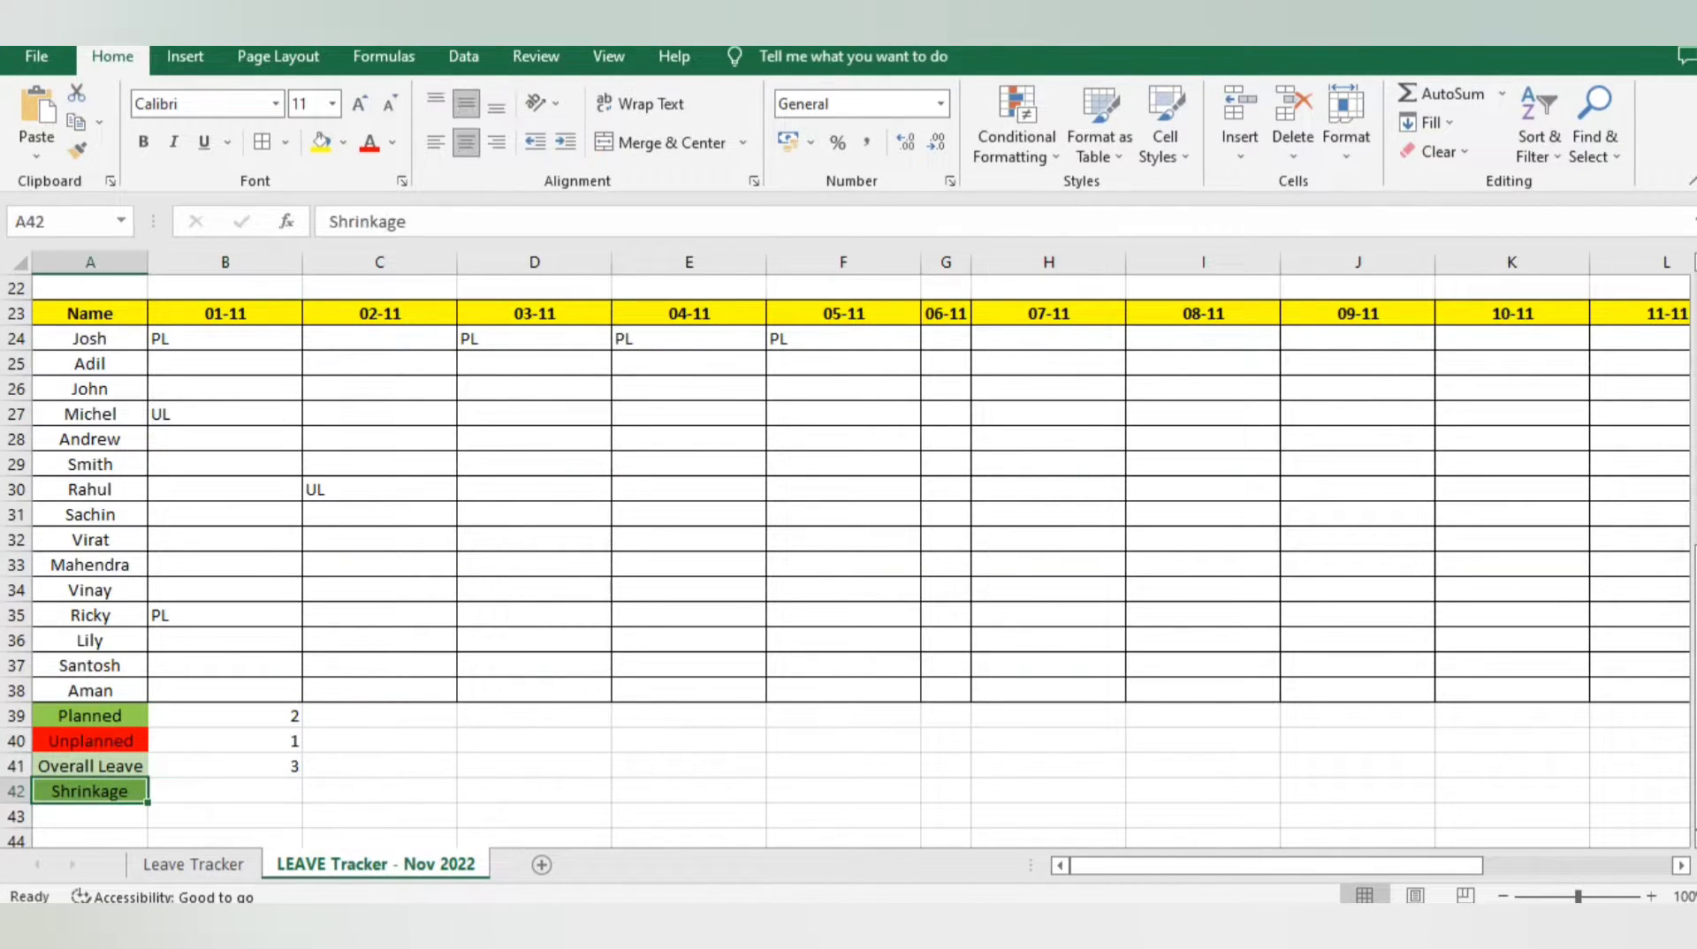
key(F2)
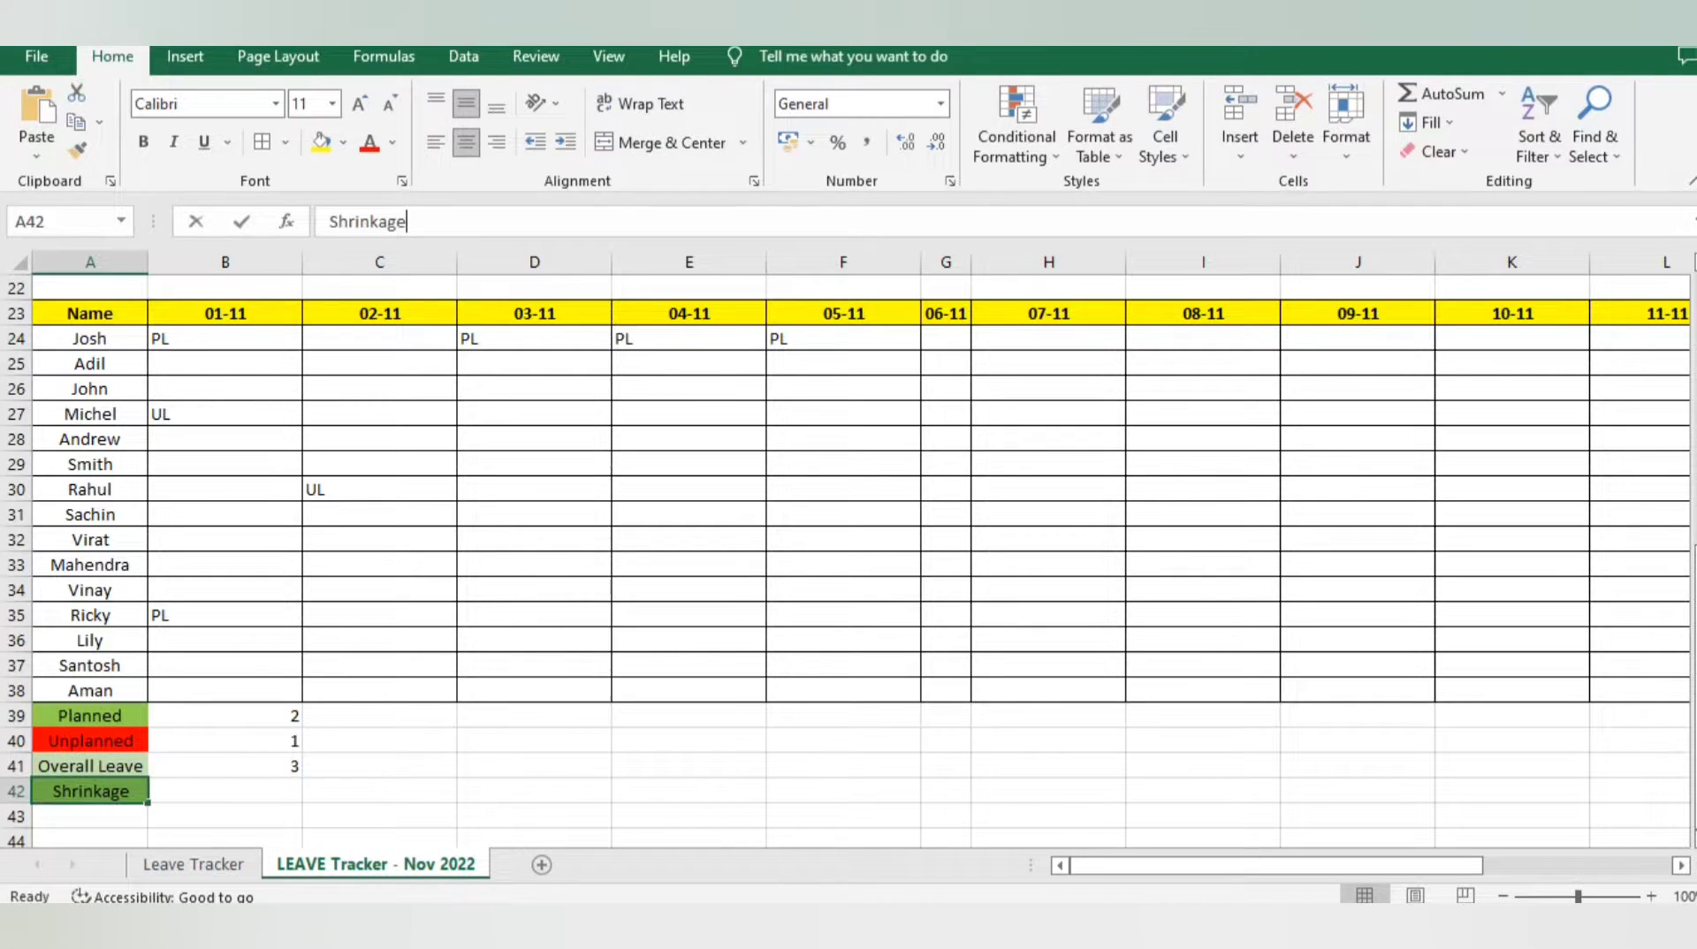
text((15)
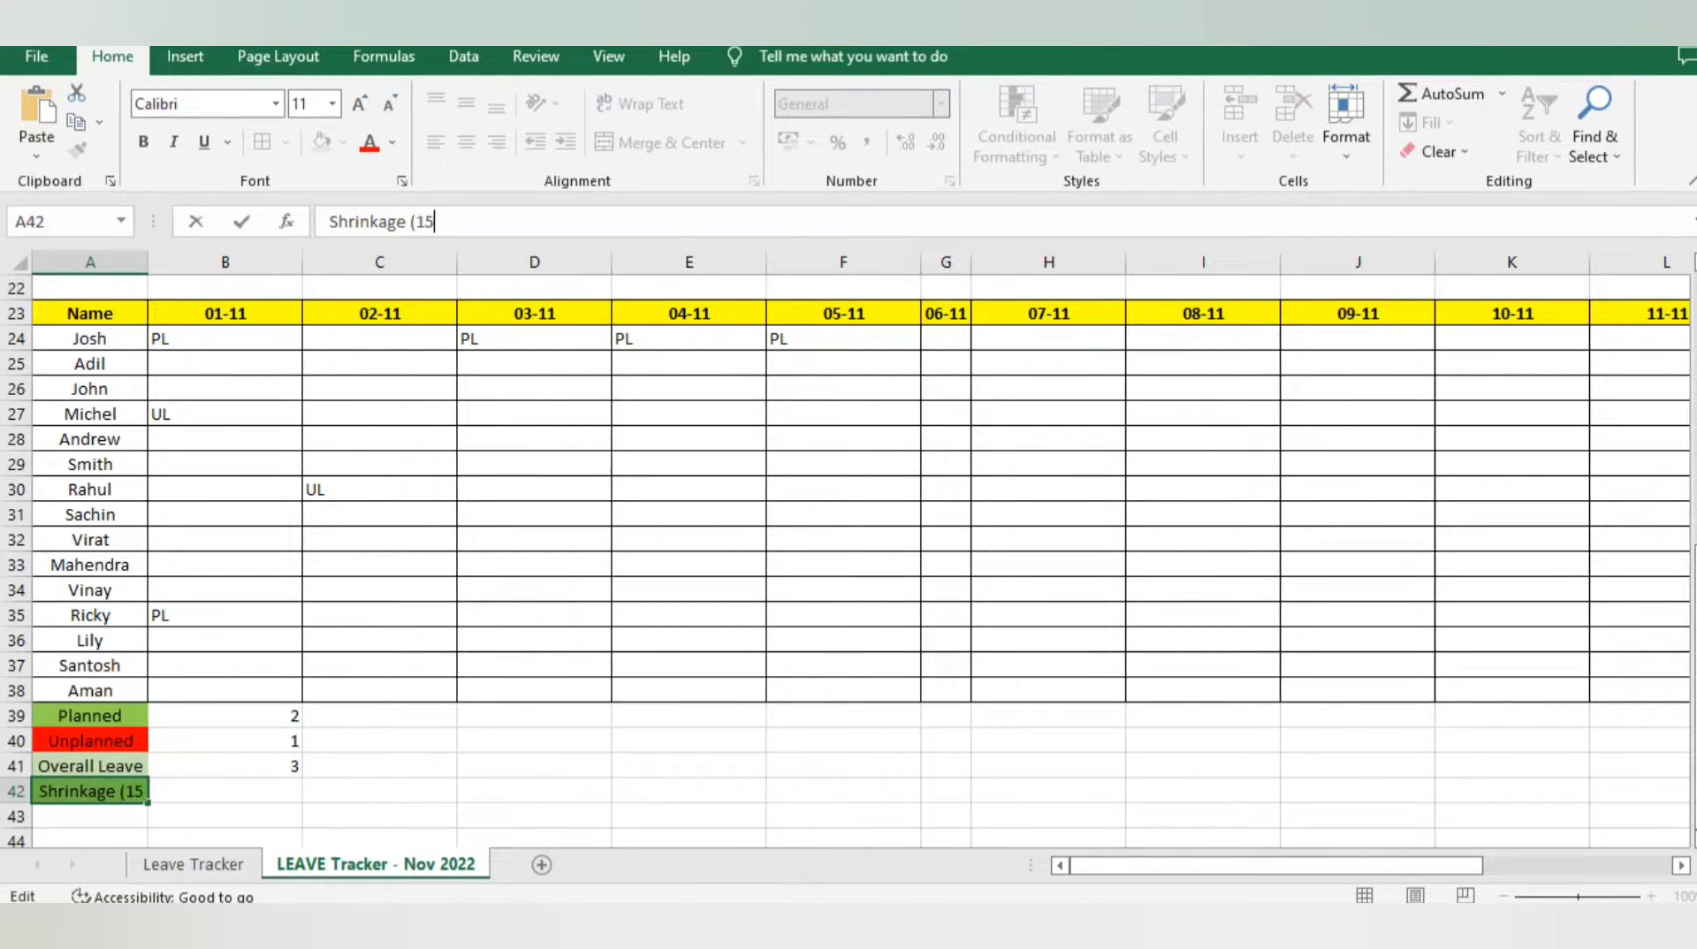
text(% allow)
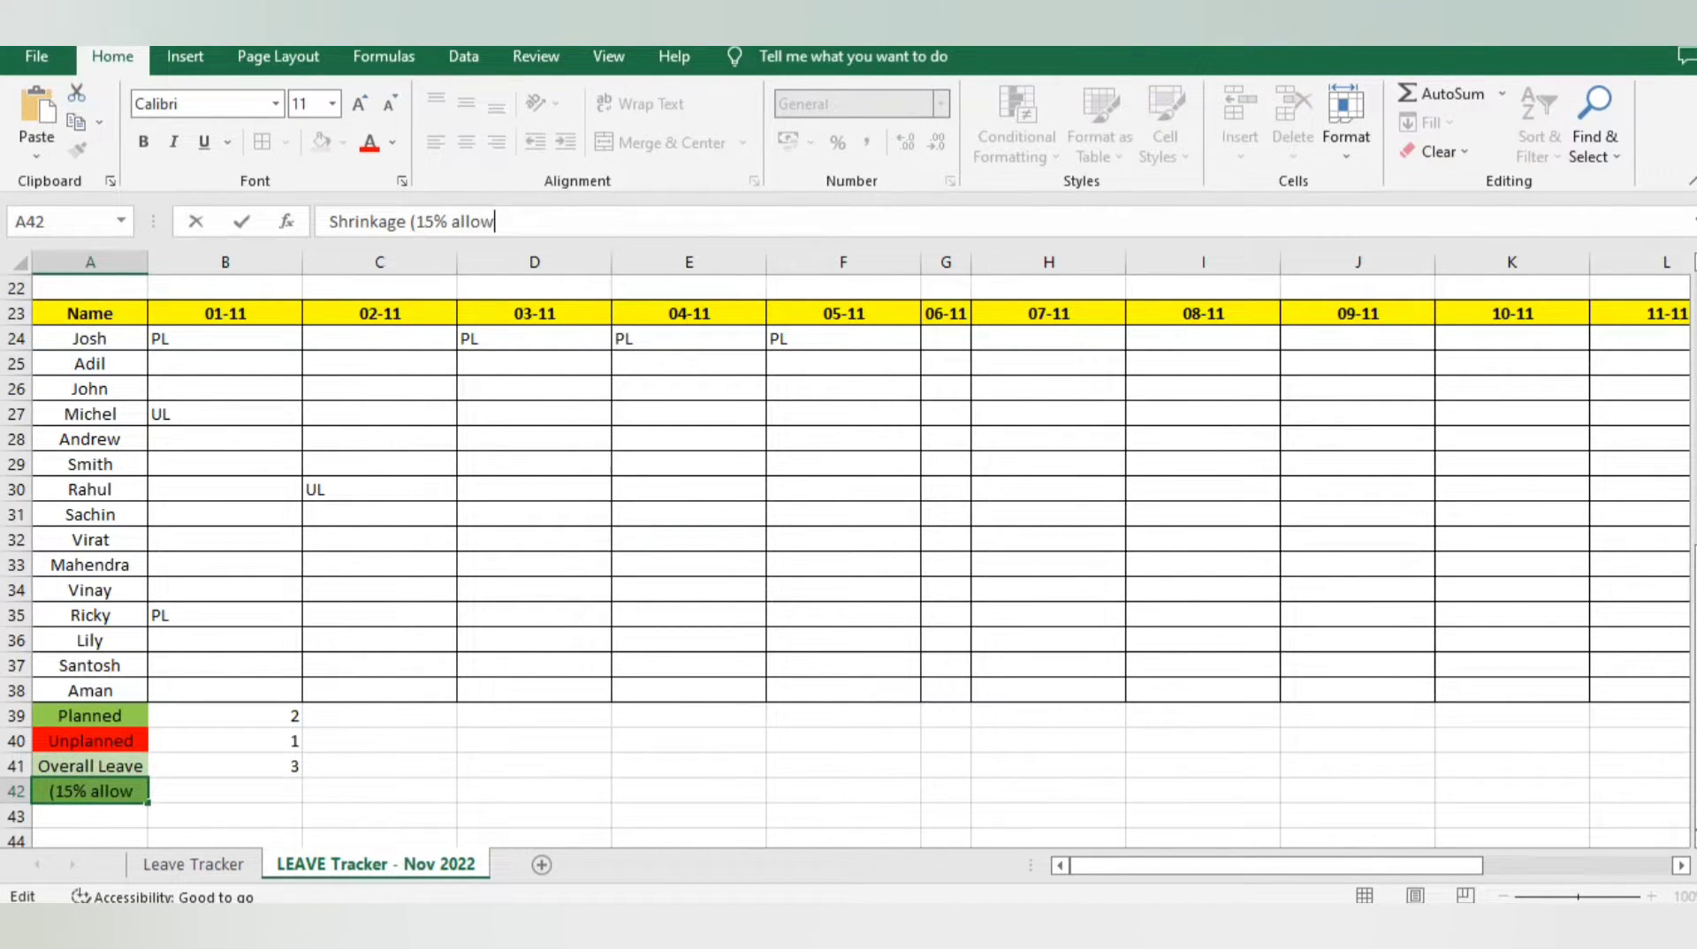
text(ed))
key(Return)
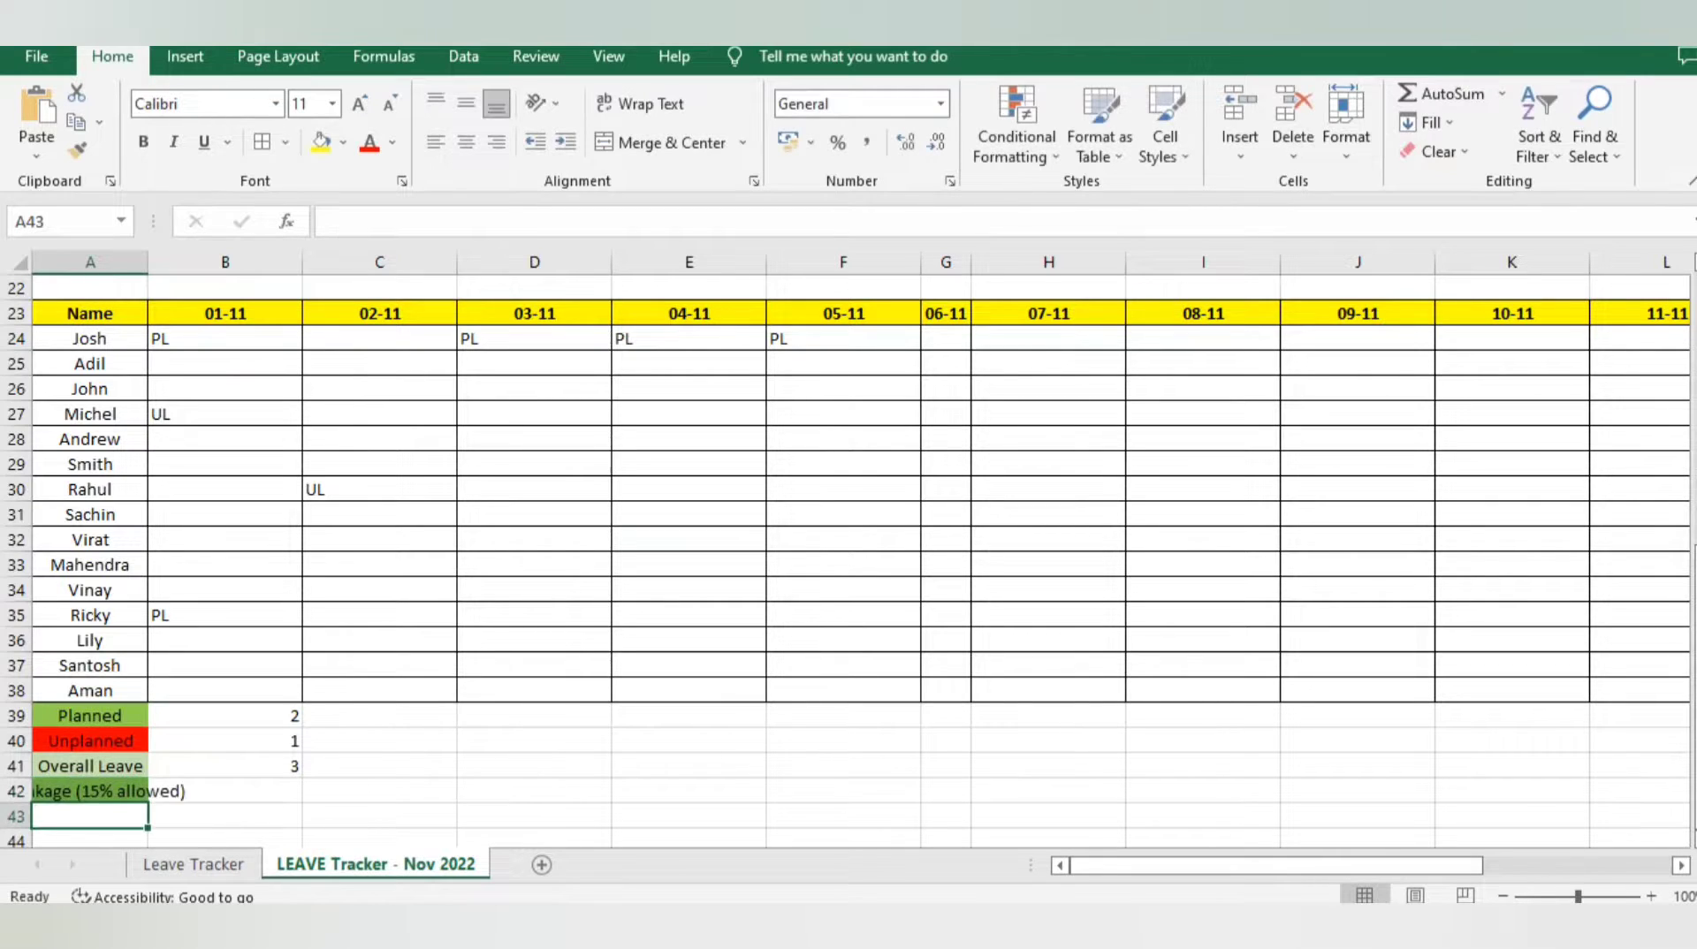
Widen column A so the full Shrinkage (15% allowed) label fits in its cell
key(Up)
drag(147, 261, 236, 262)
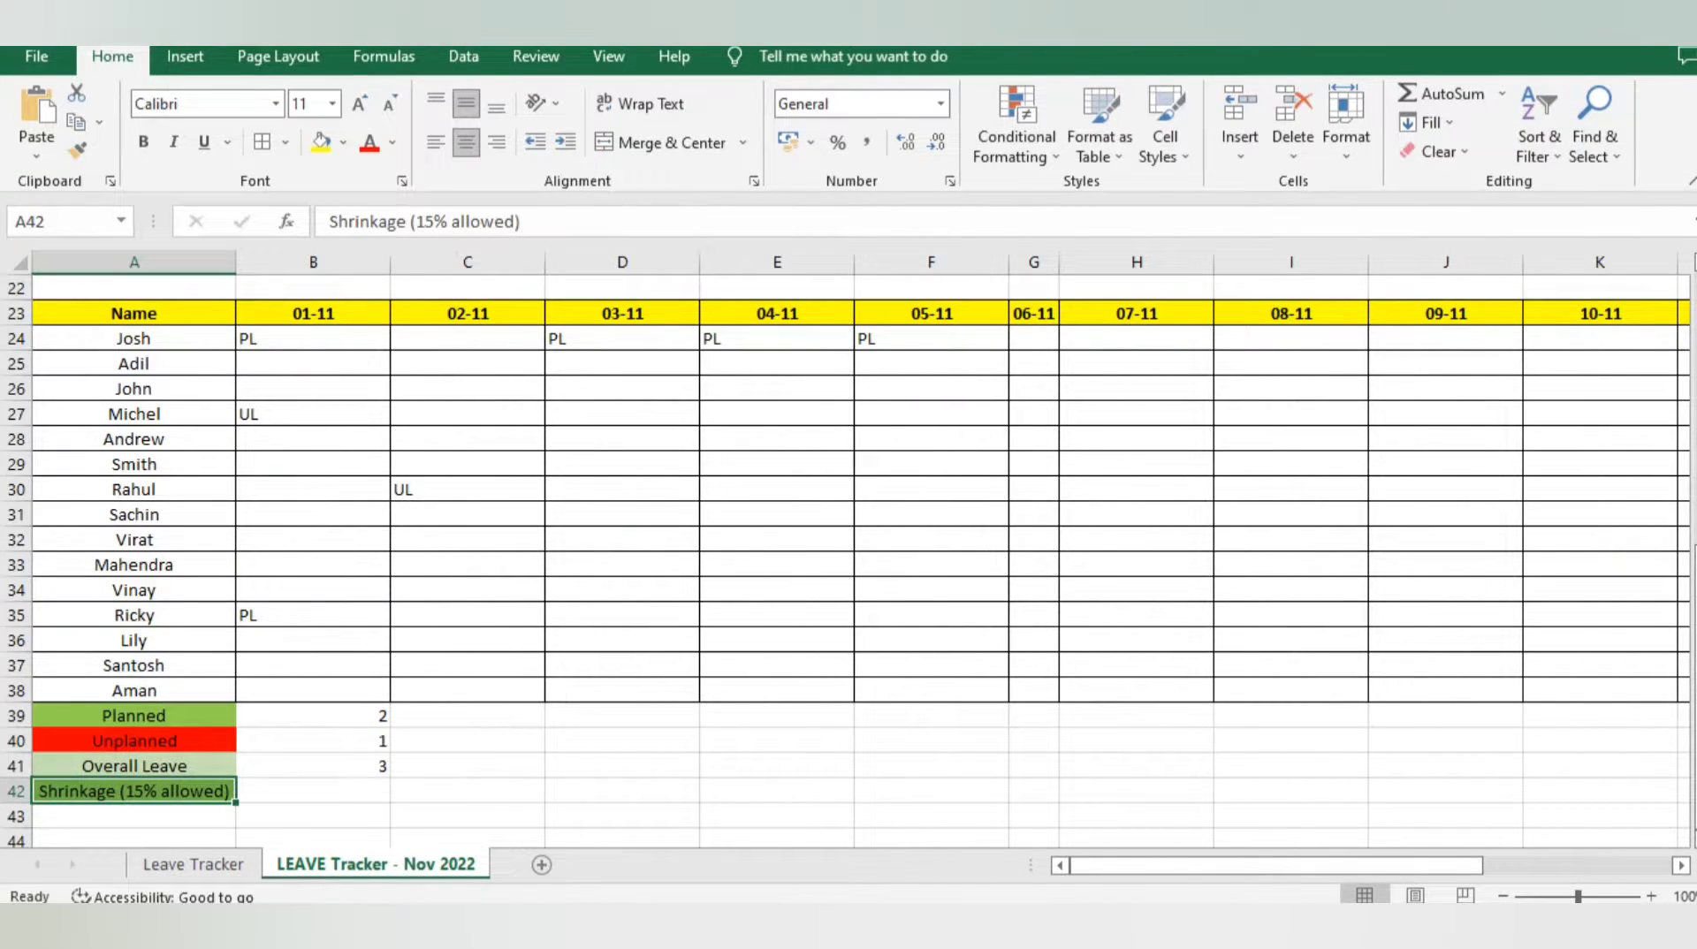
click(313, 792)
text(=)
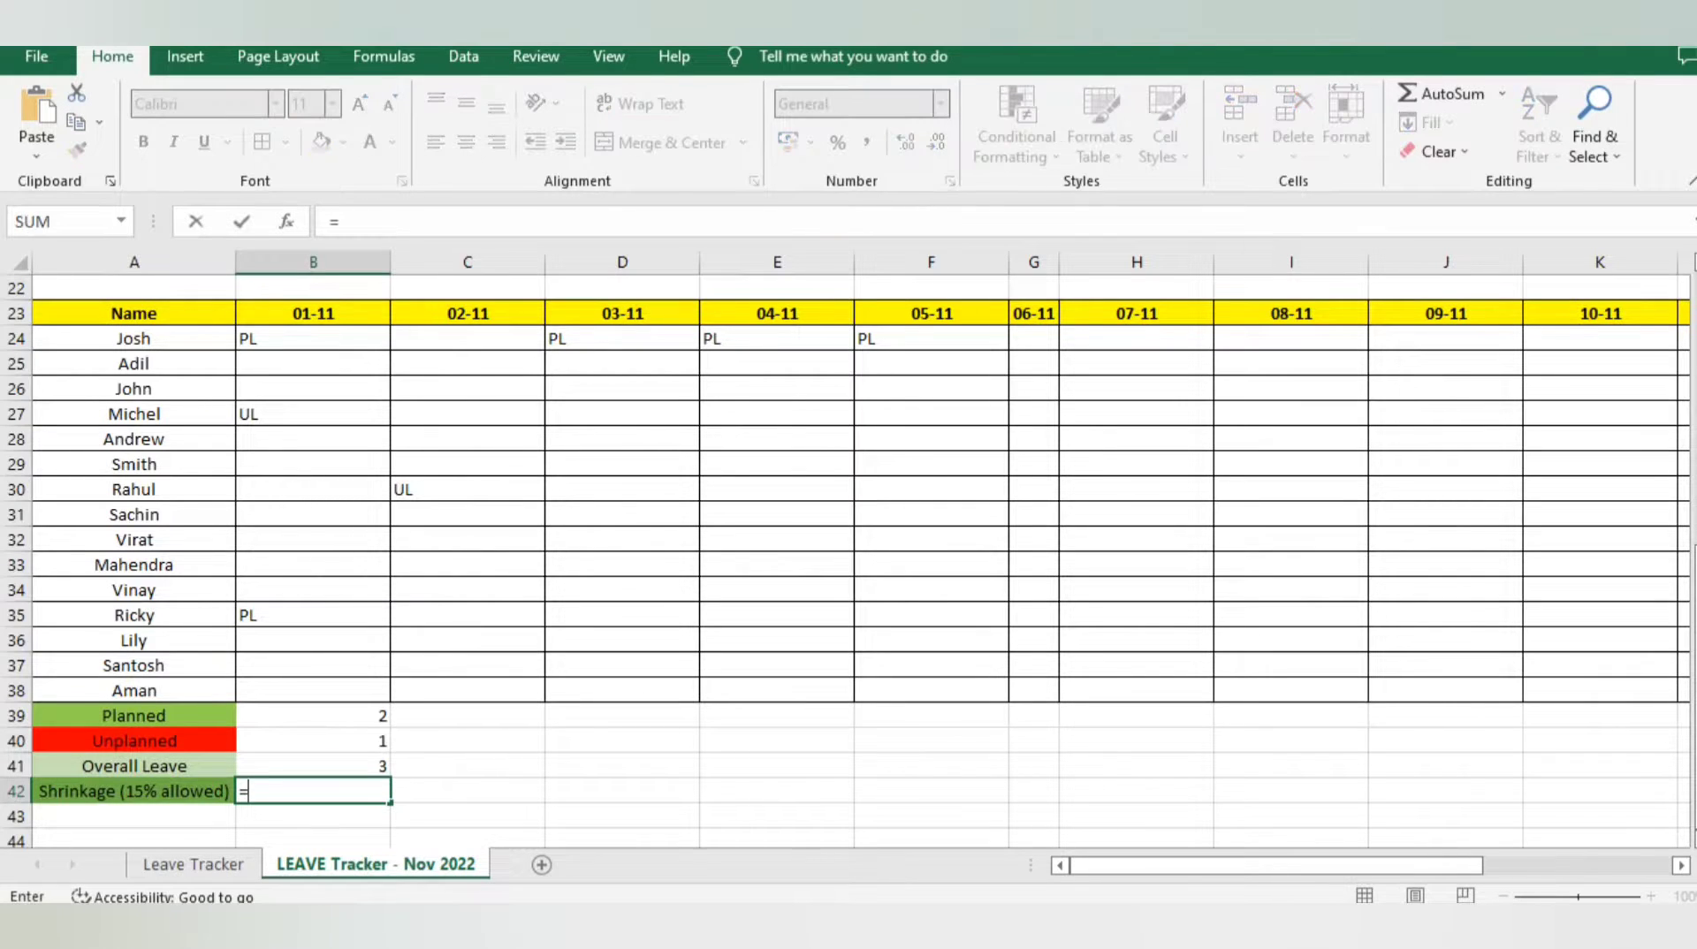
key(Up)
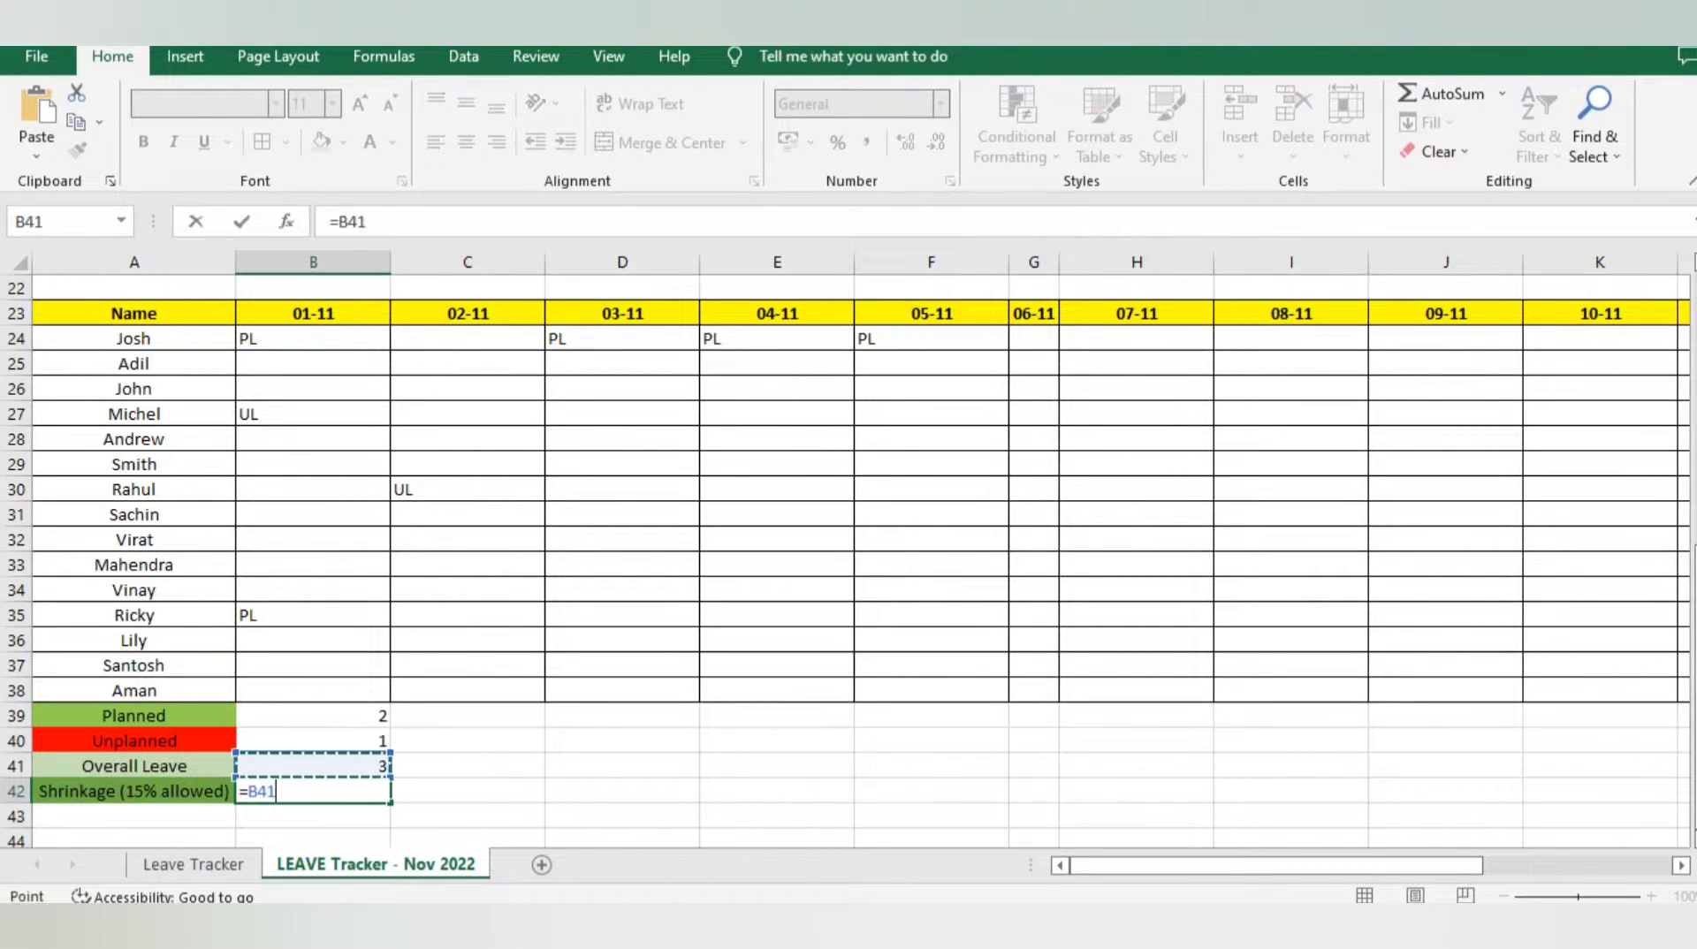
text(/)
key(Escape)
Select the employee names in A24:A38 to check how many there are
key(Up)
key(Up)
key(Up)
key(Up)
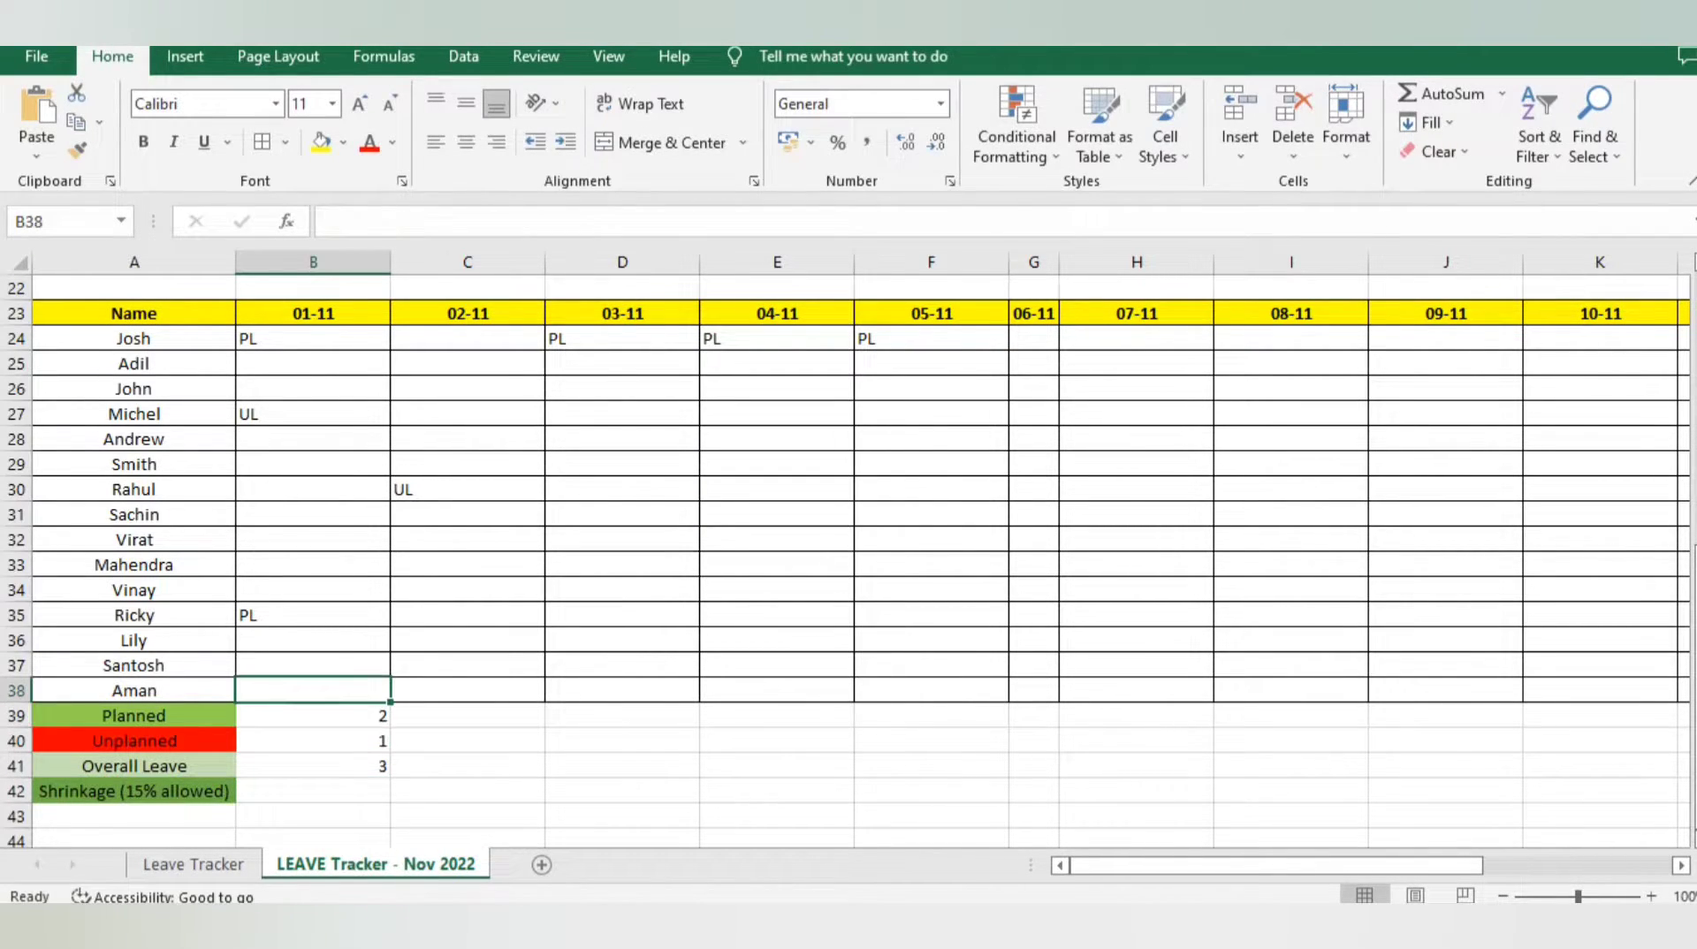
key(Left)
key(ctrl+shift+Up)
key(shift+Down)
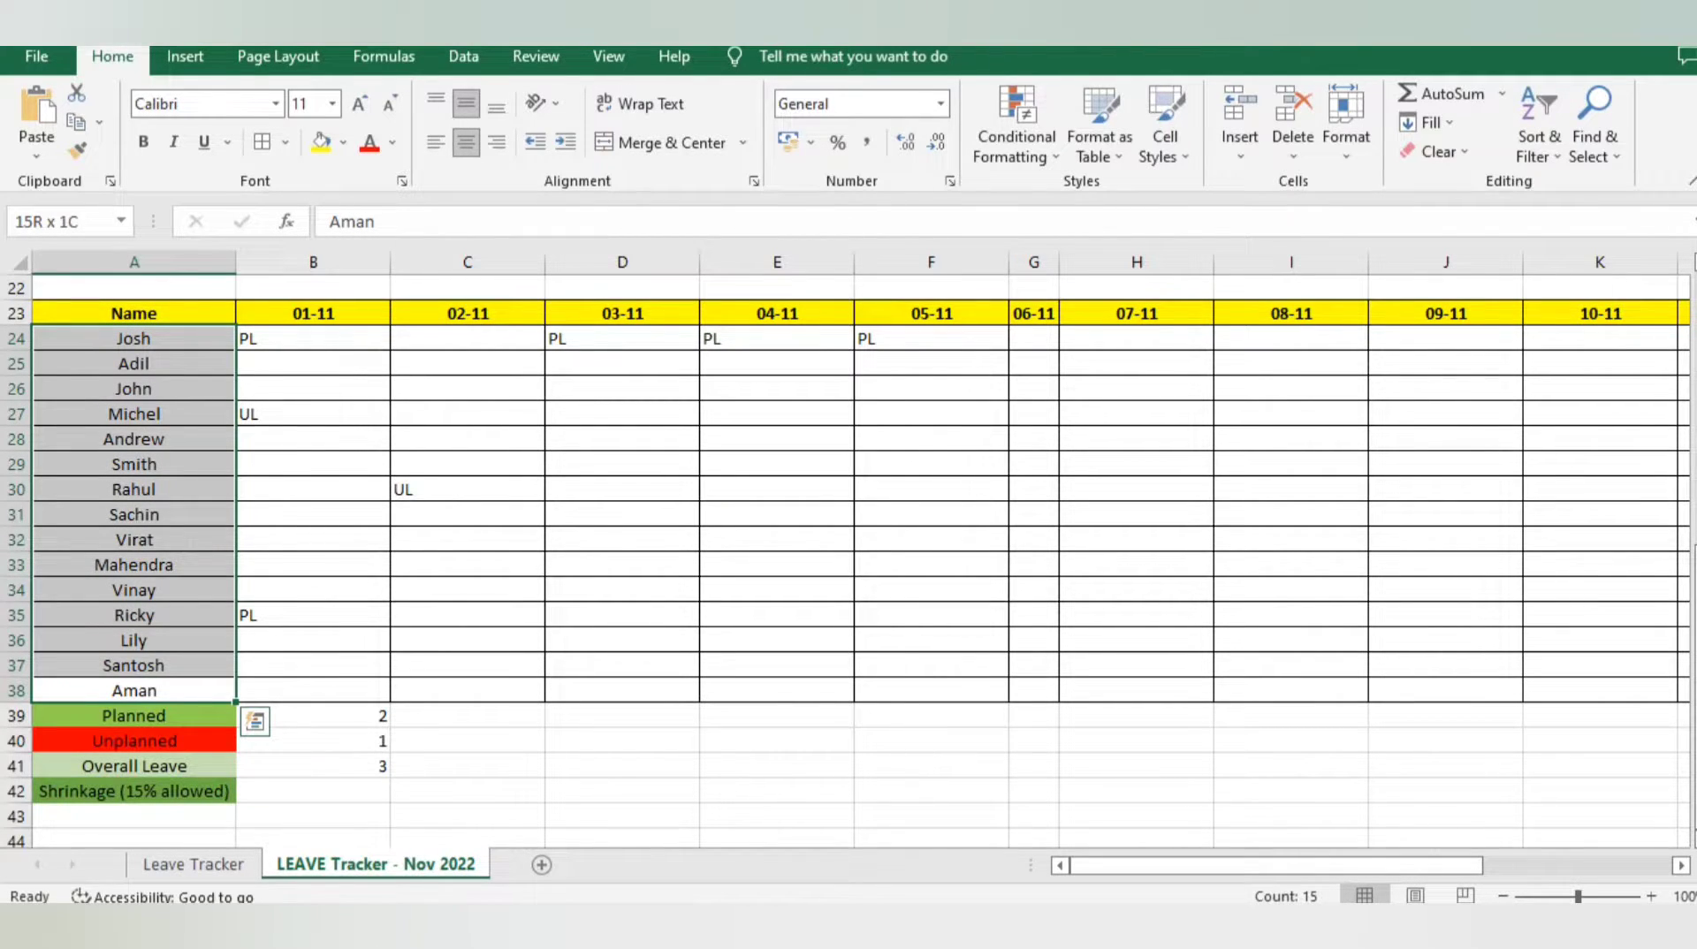
Move the summary block A39:B42 down one row so it starts in A40, leaving row 39 empty
key(Down)
key(ctrl+shift+Down)
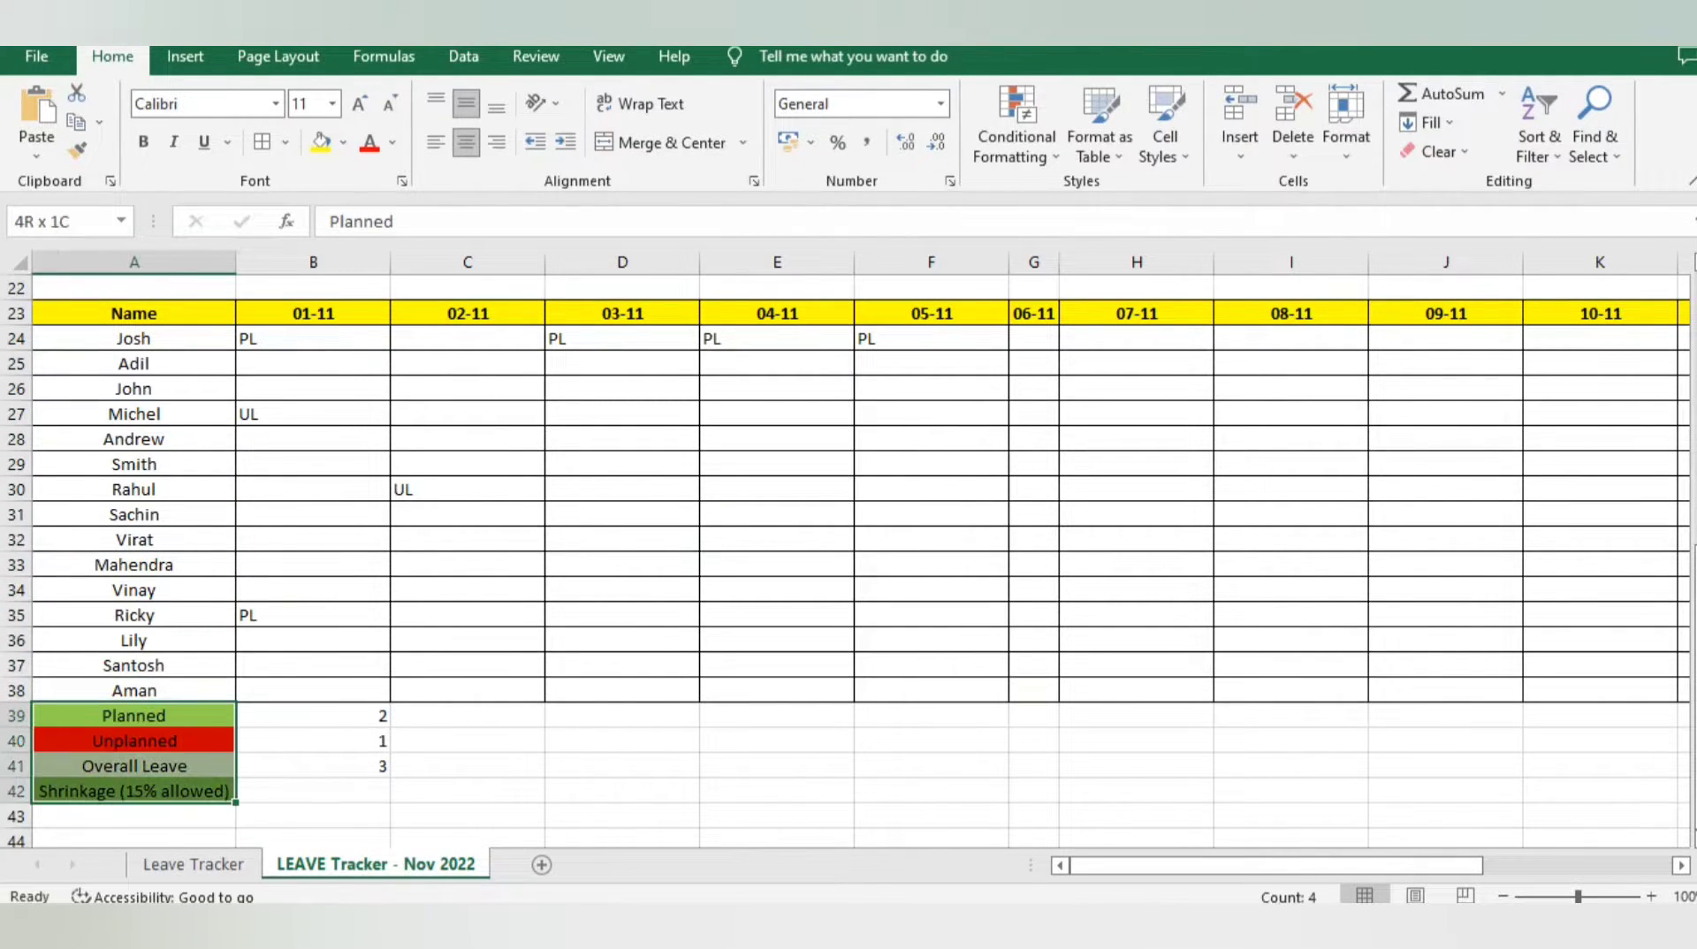
key(shift+Right)
key(shift+Right)
key(shift+Left)
key(ctrl+c)
key(Down)
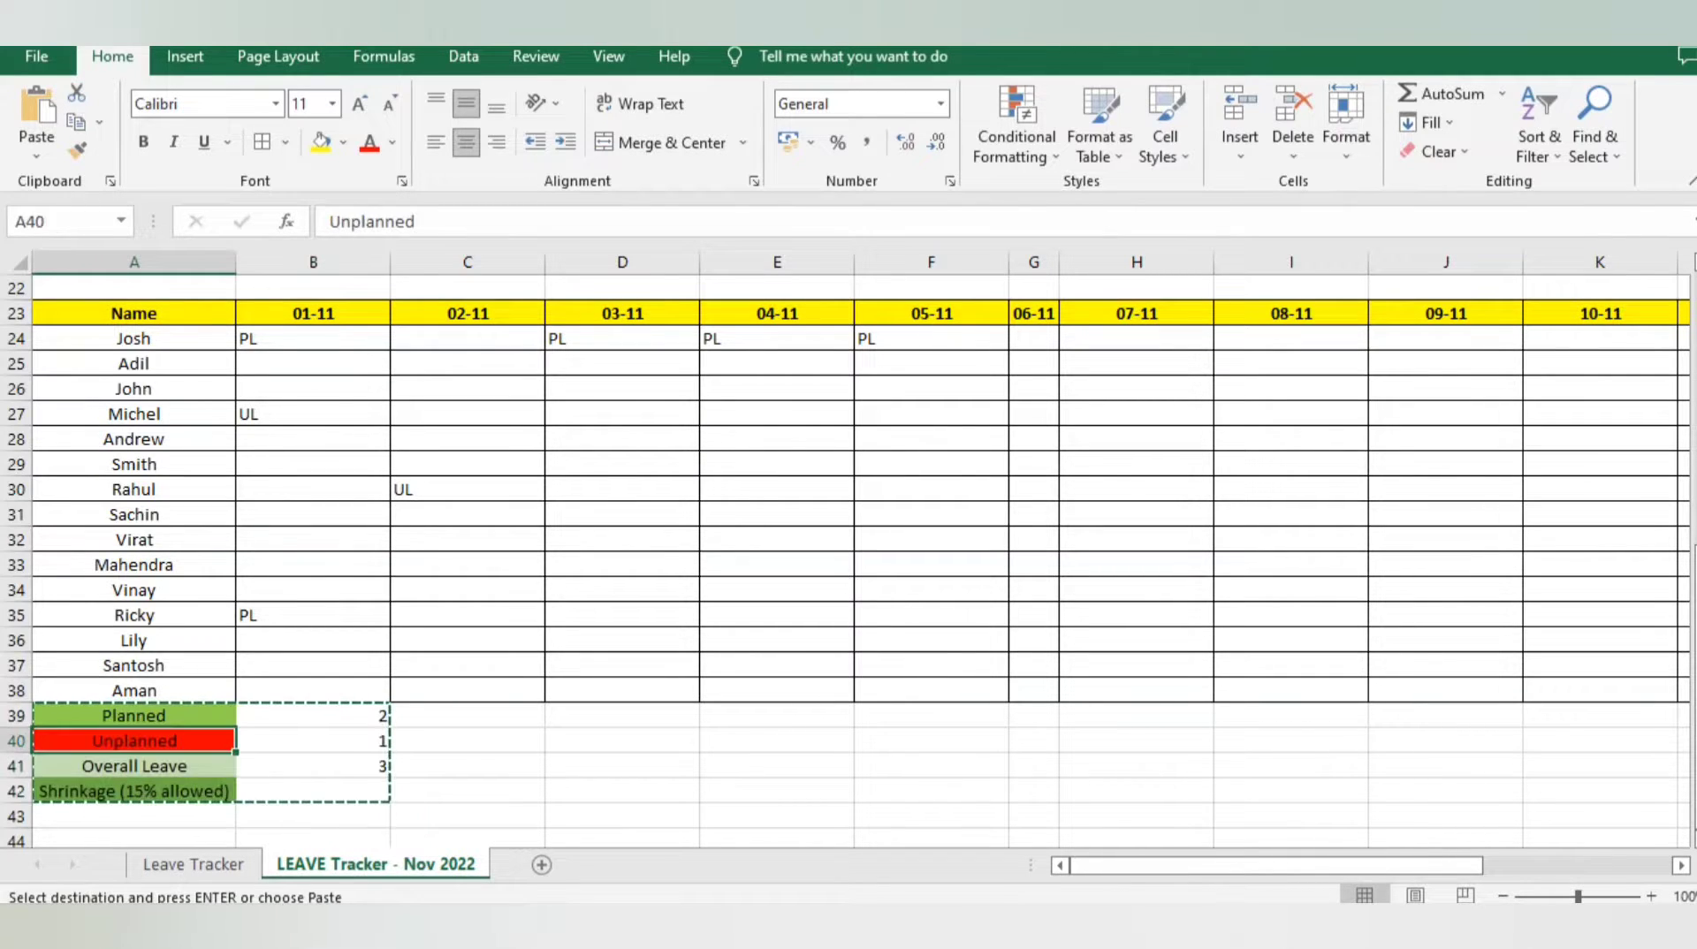
key(Down)
key(Up)
key(ctrl+v)
key(Down)
key(Up)
key(Up)
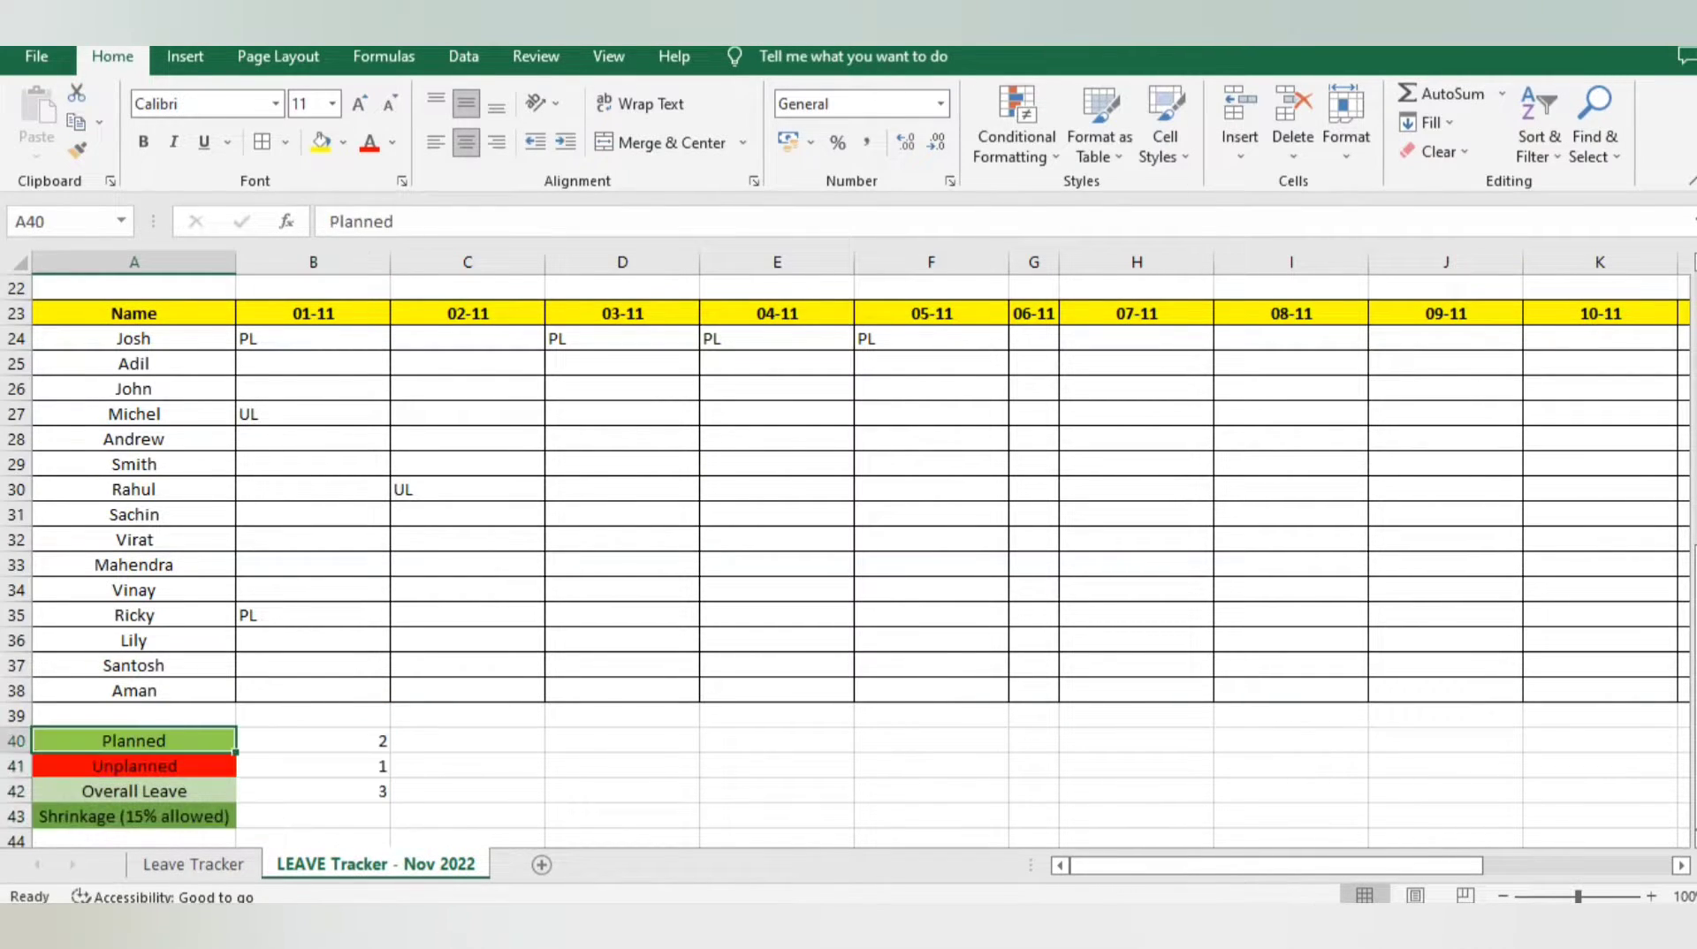
Label A39 as "Roster" and fill the cell yellow
text(Roster)
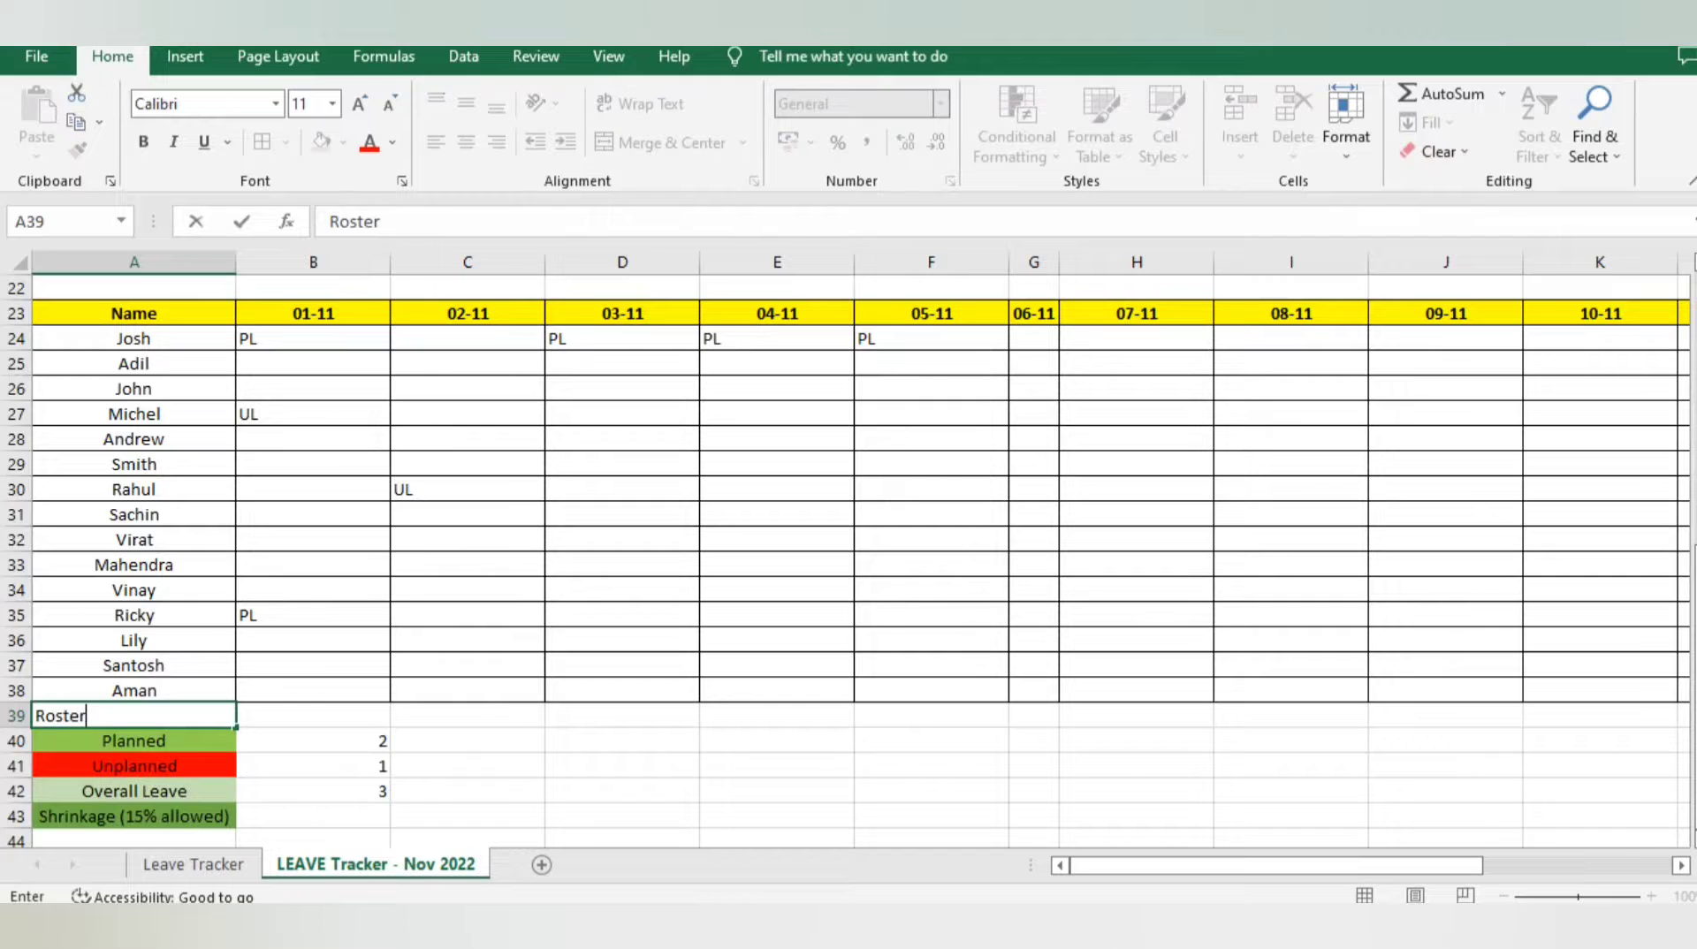
key(ctrl+Return)
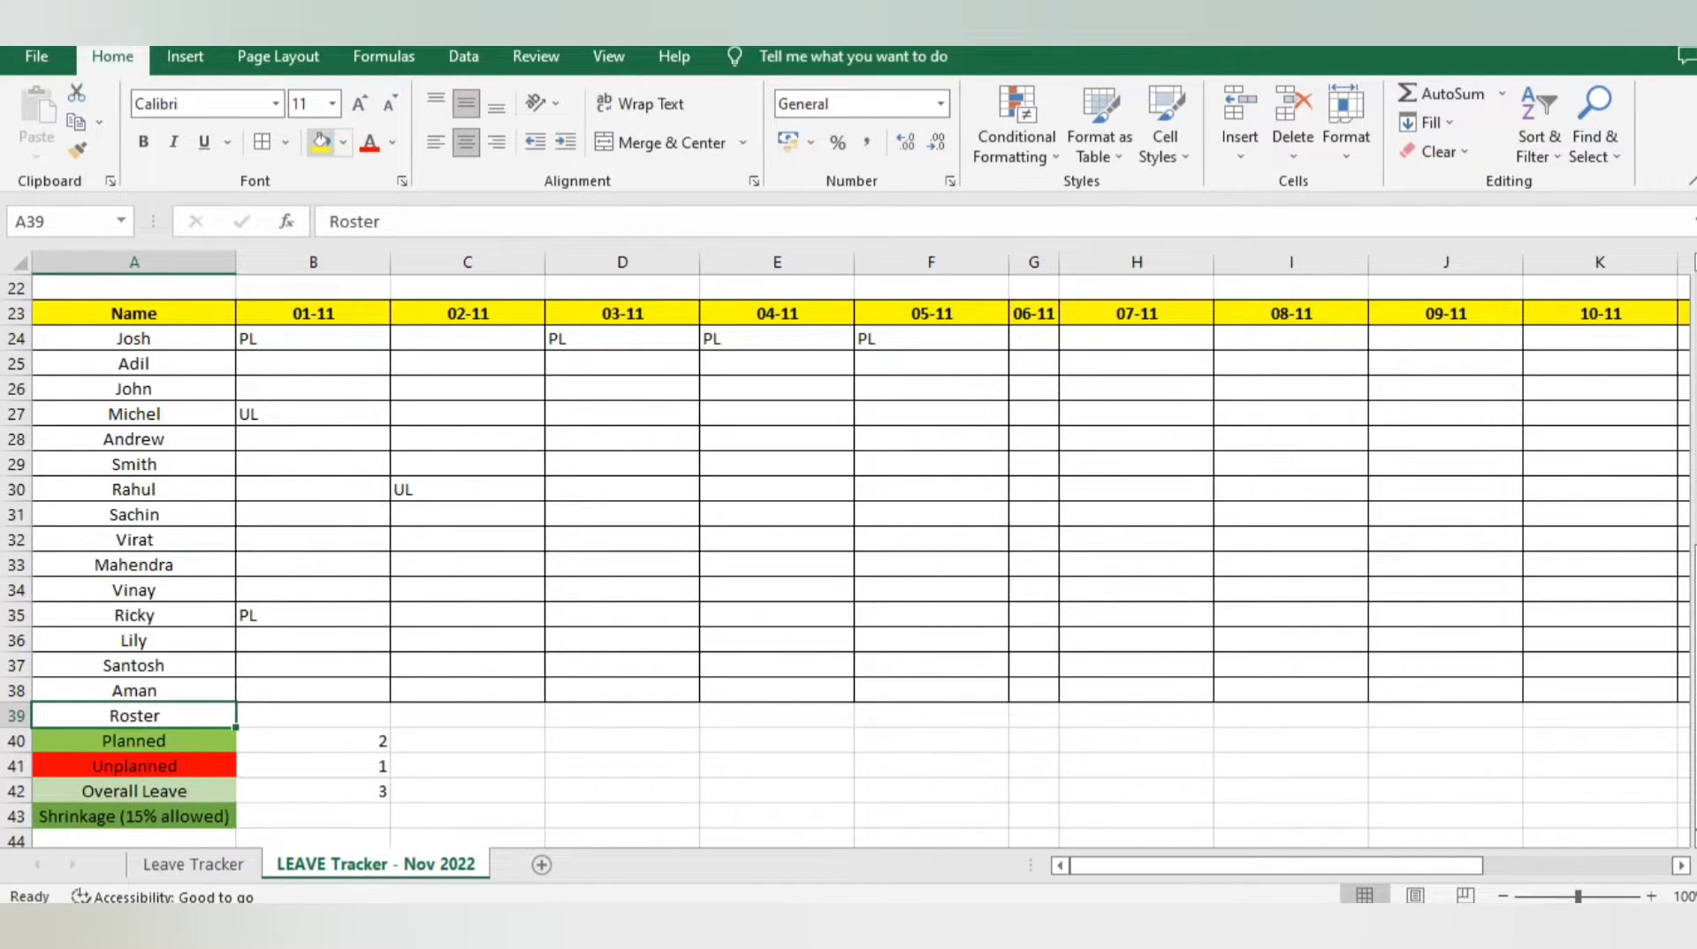
click(320, 142)
Enter the code P in B25 as the second employee's 01-11 attendance
click(313, 364)
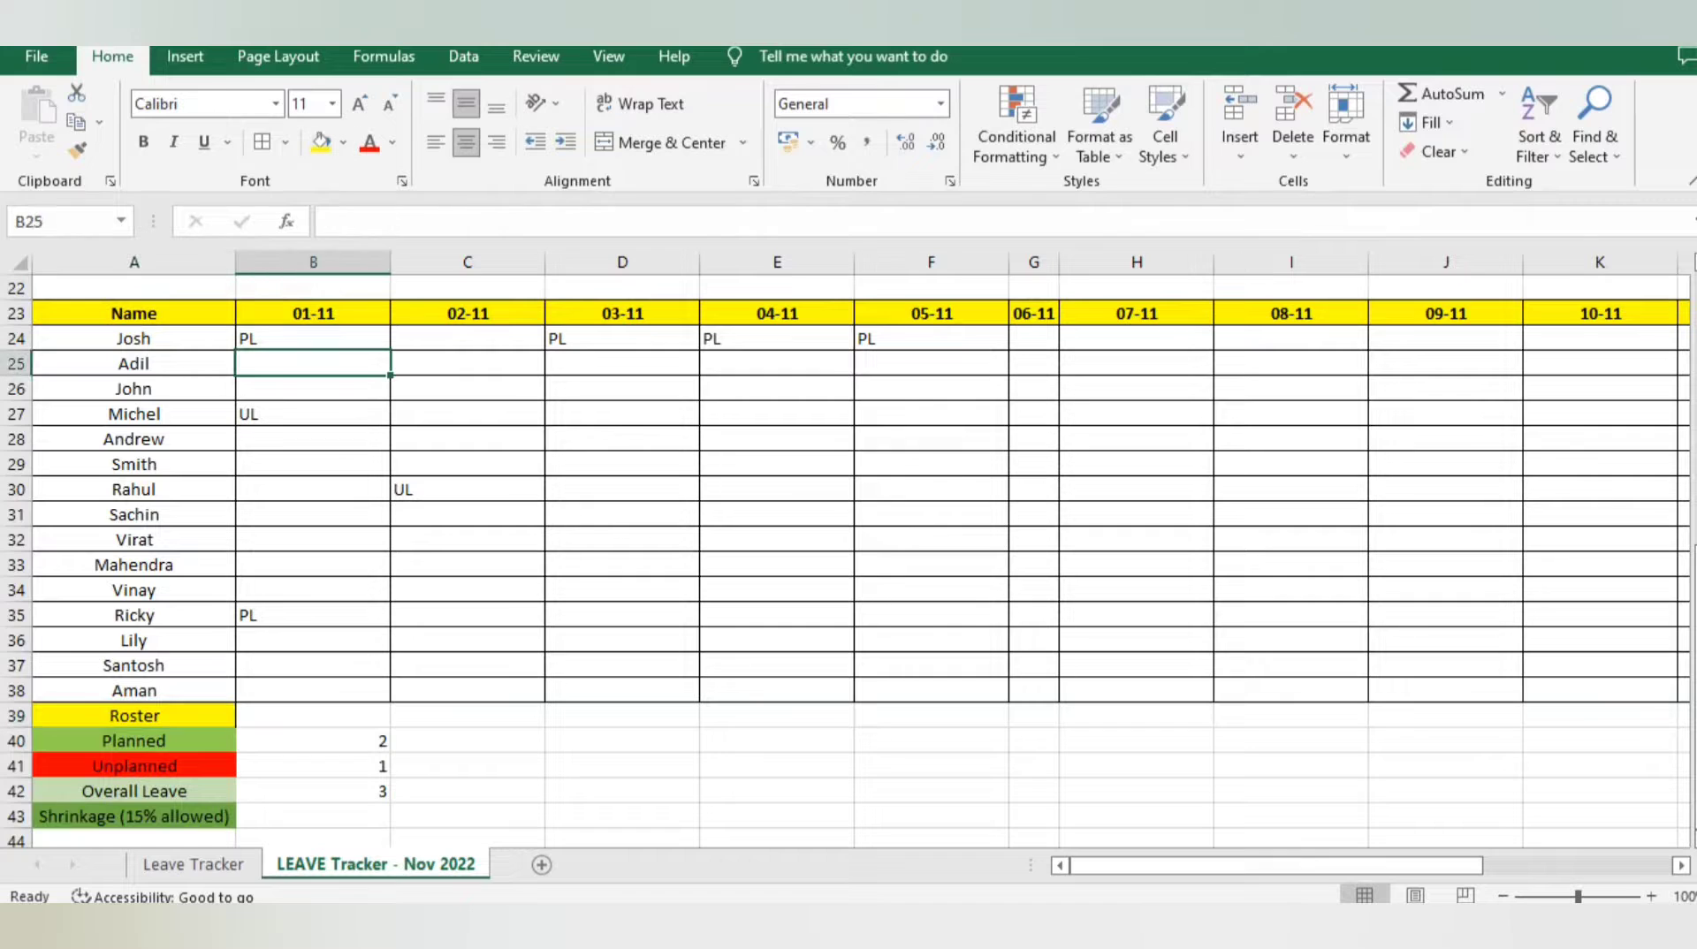
text(PL)
key(ctrl+Return)
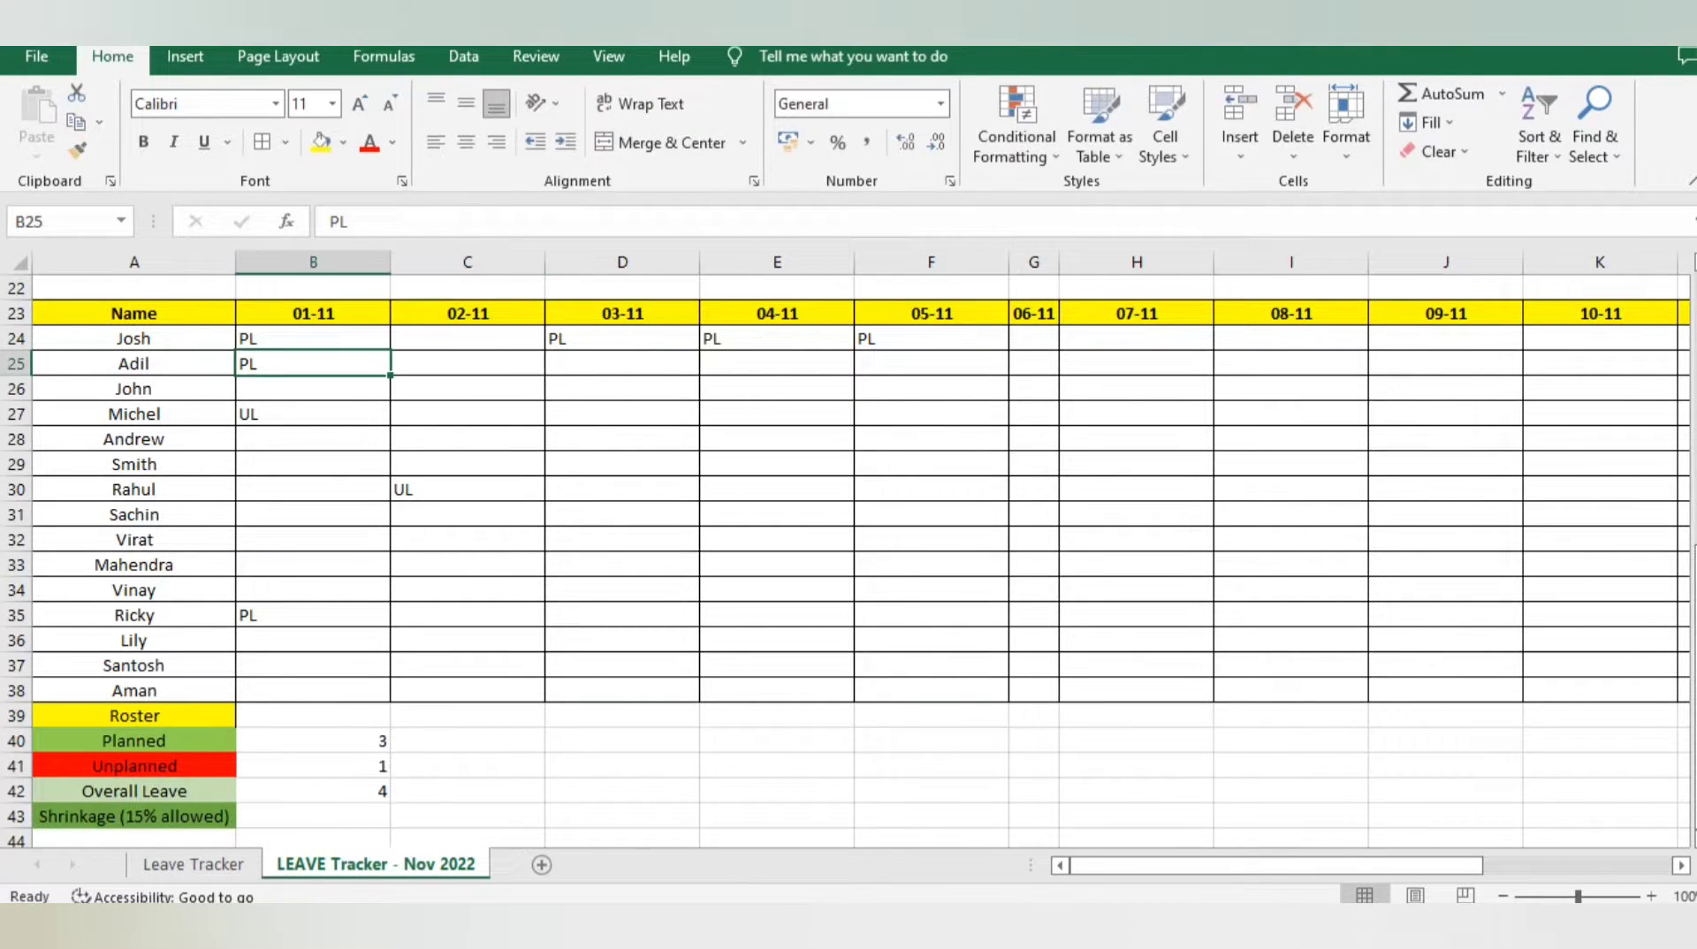
key(F2)
key(BackSpace)
key(Return)
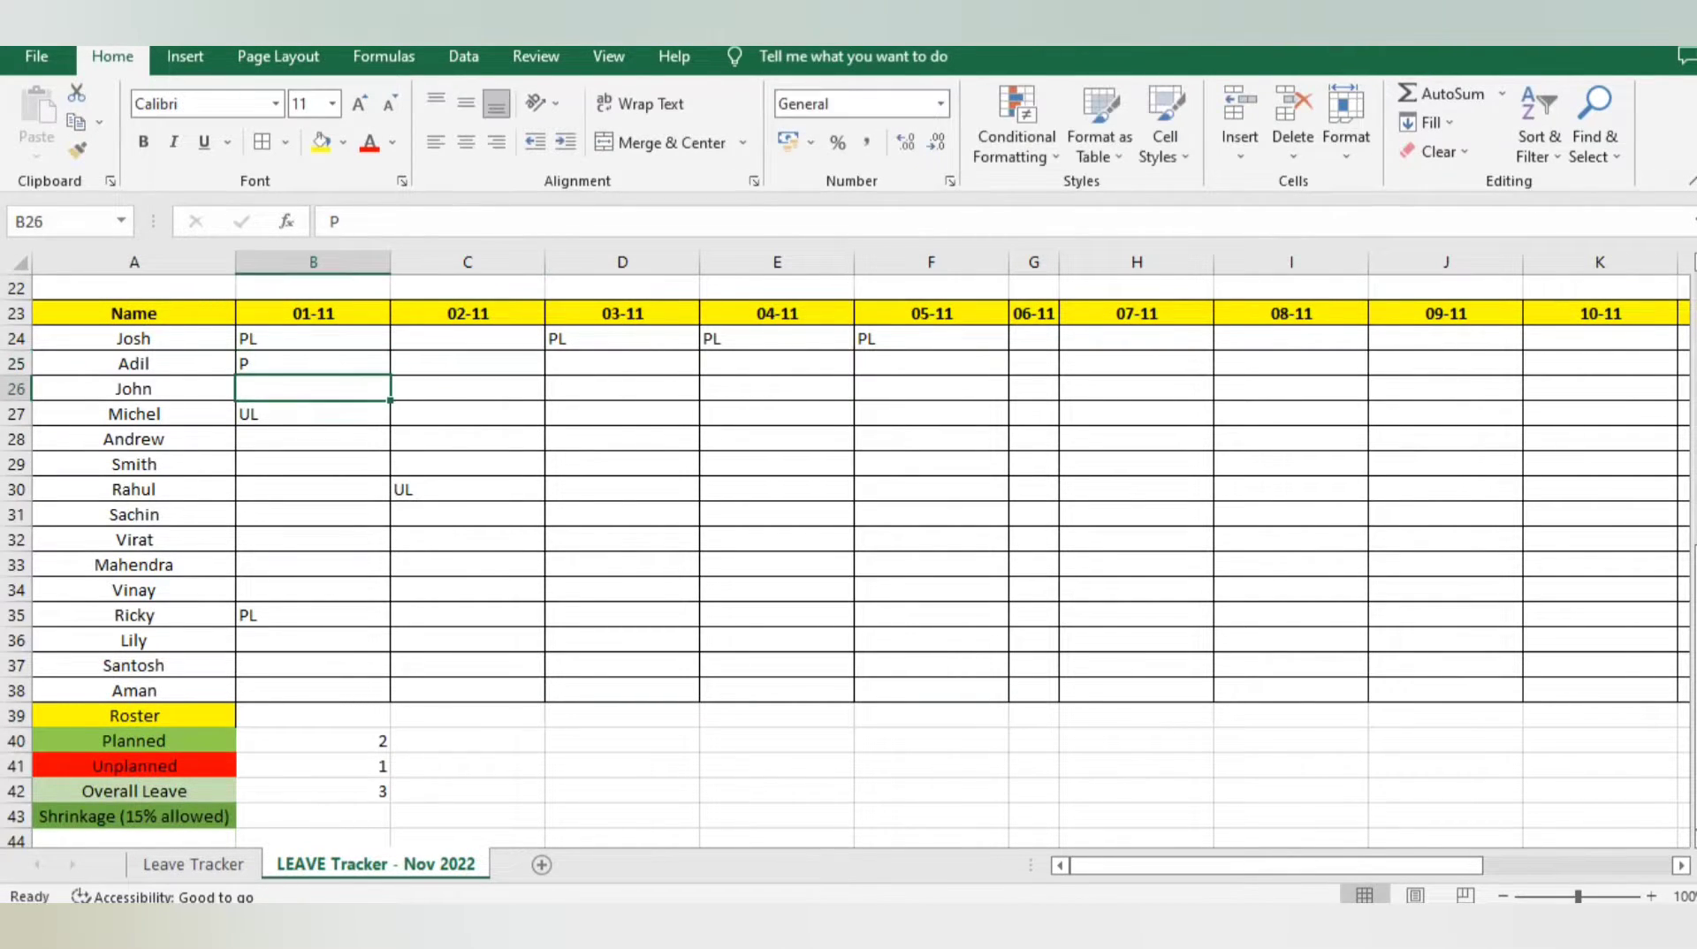
Copy the P code from B25 into B26 and B28:B34 for 01-11
text(_)
key(Right)
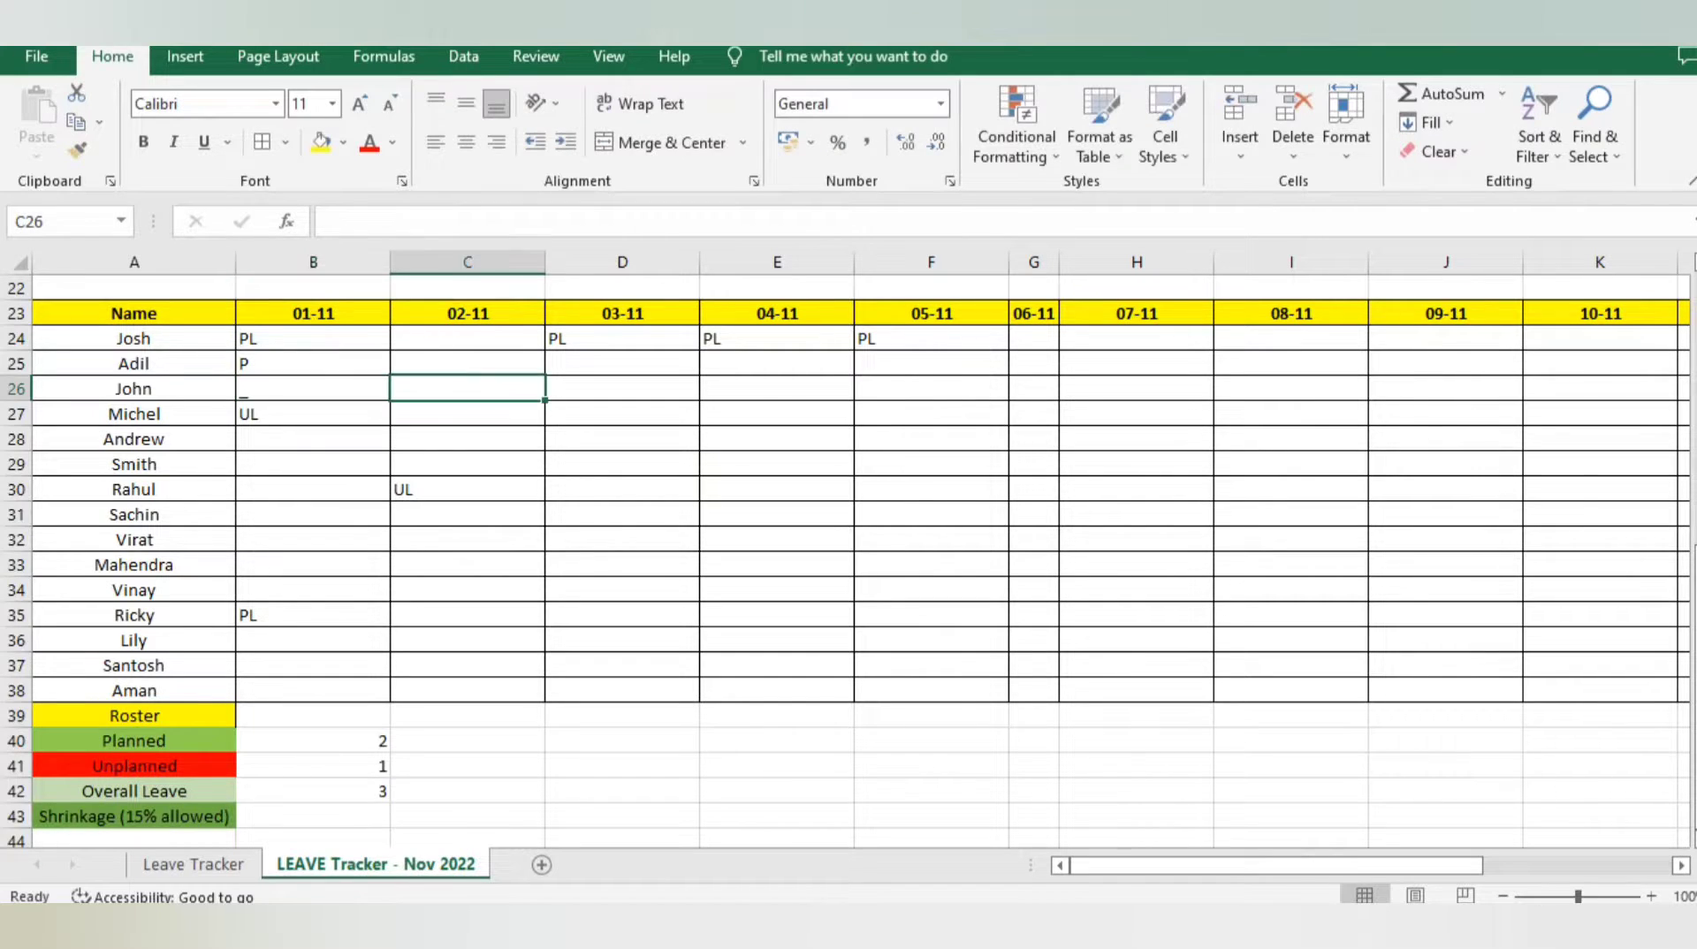
key(Left)
key(Up)
key(ctrl+c)
key(Down)
key(ctrl+v)
drag(313, 438, 313, 590)
key(ctrl+v)
key(ctrl+Down)
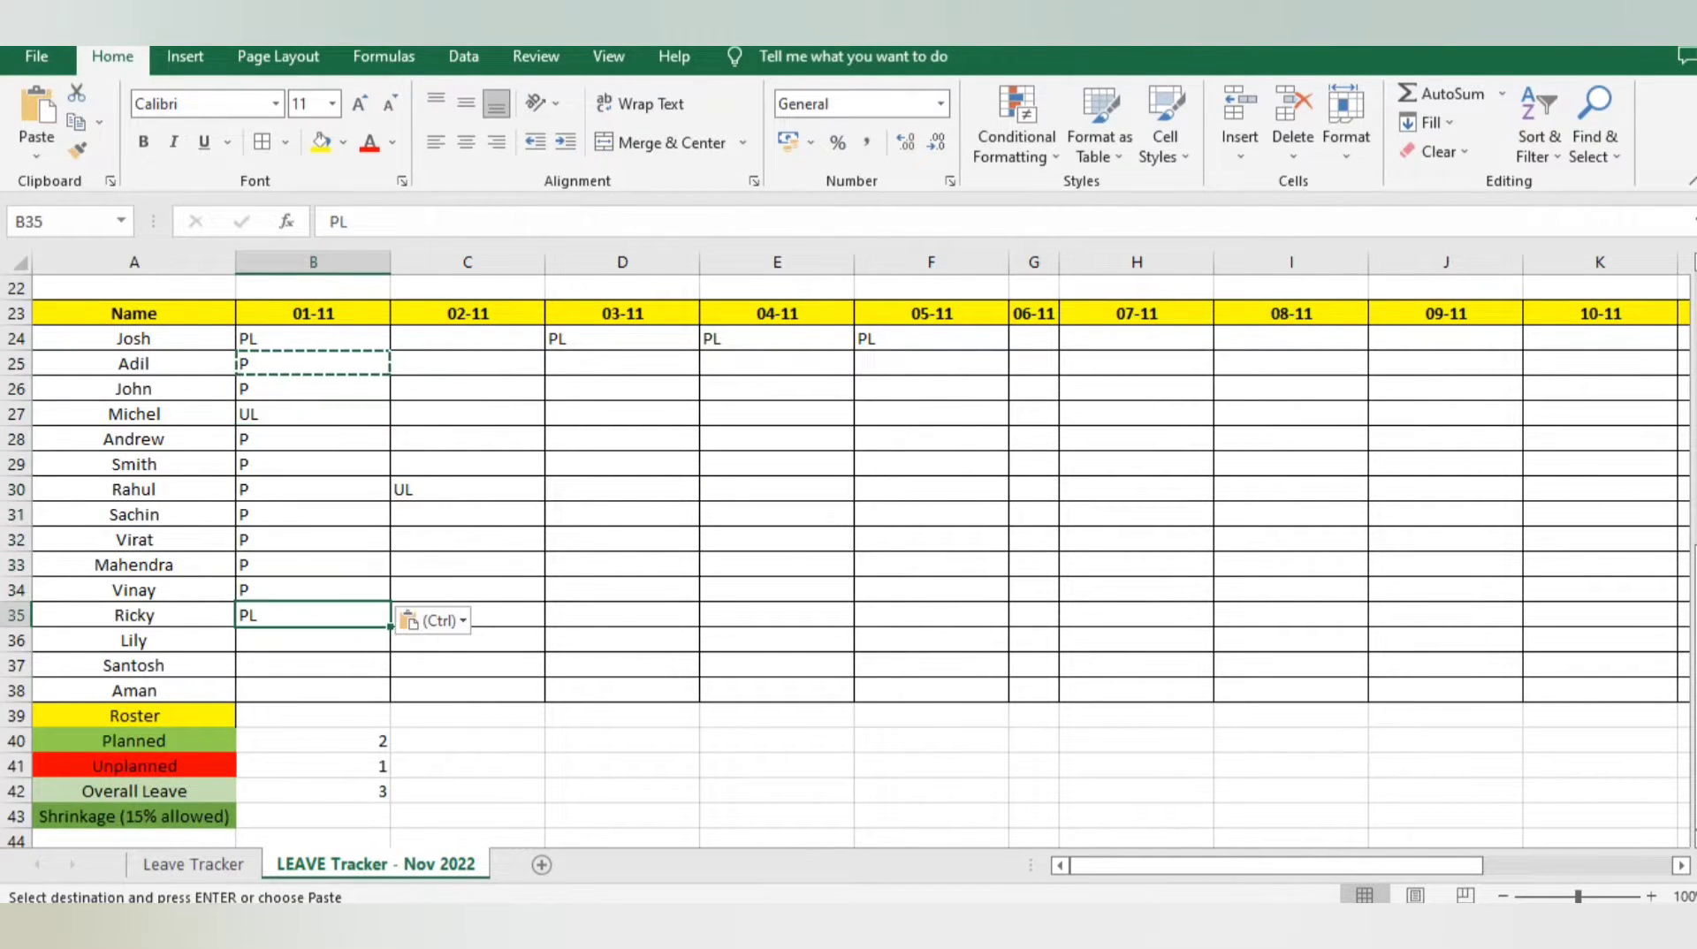
Complete the 01-11 column with WO in B36 and B37 and P in B38
key(Down)
key(Down)
key(Up)
text(W)
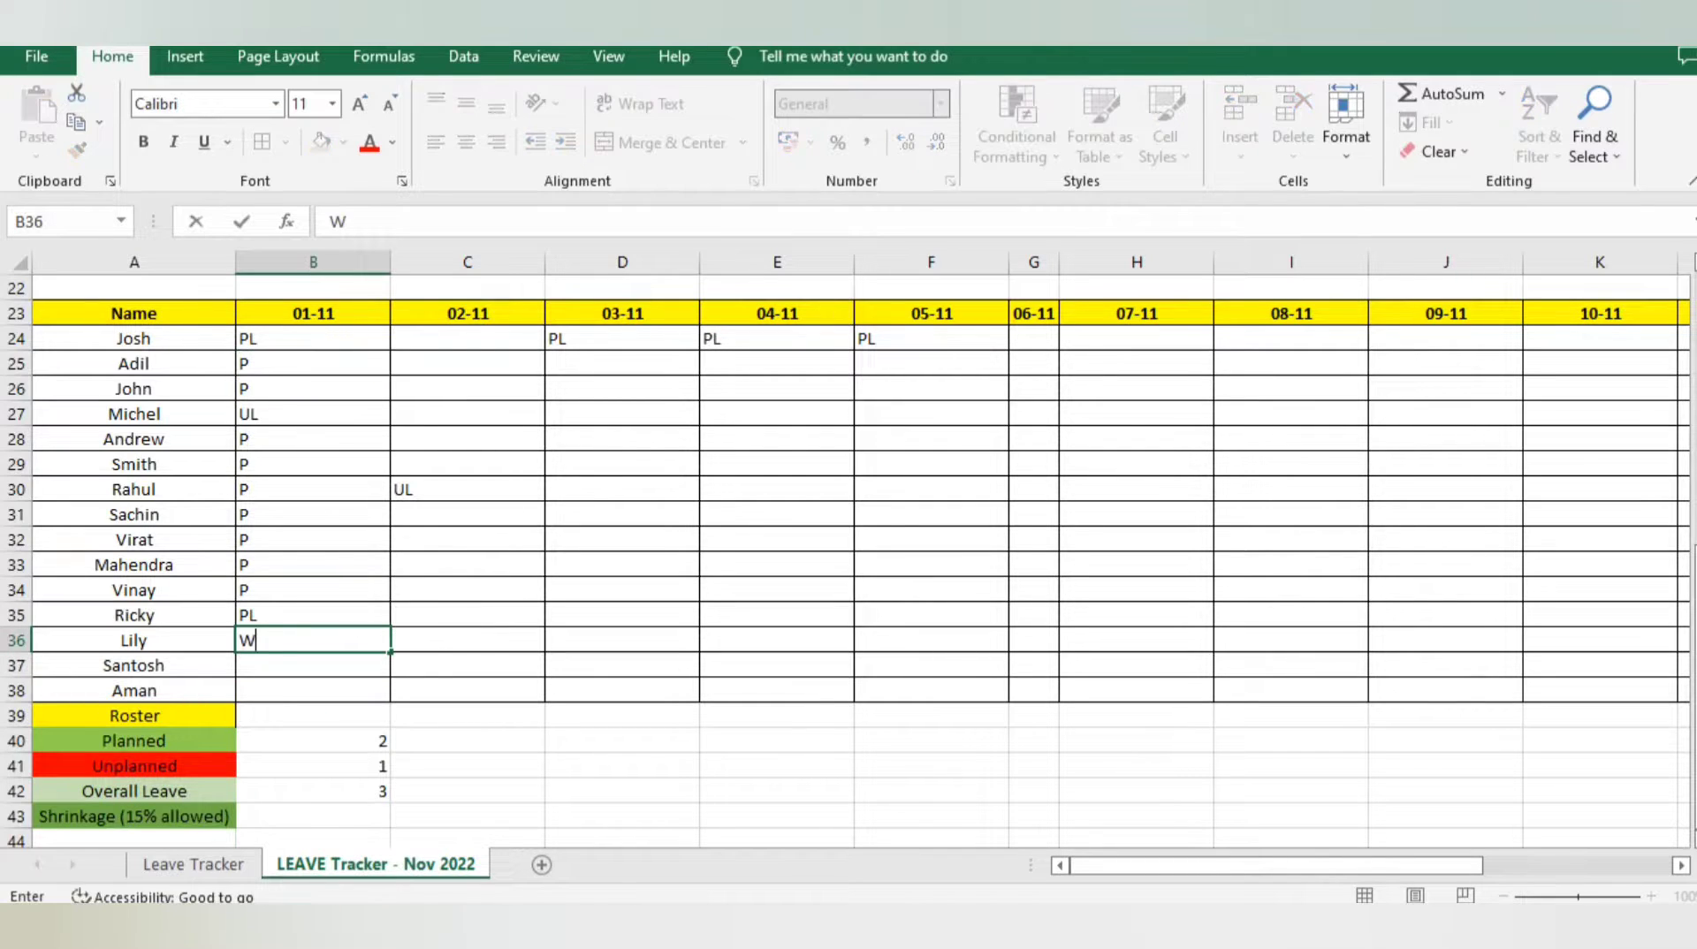
text(O)
key(ctrl+Return)
key(ctrl+c)
key(Down)
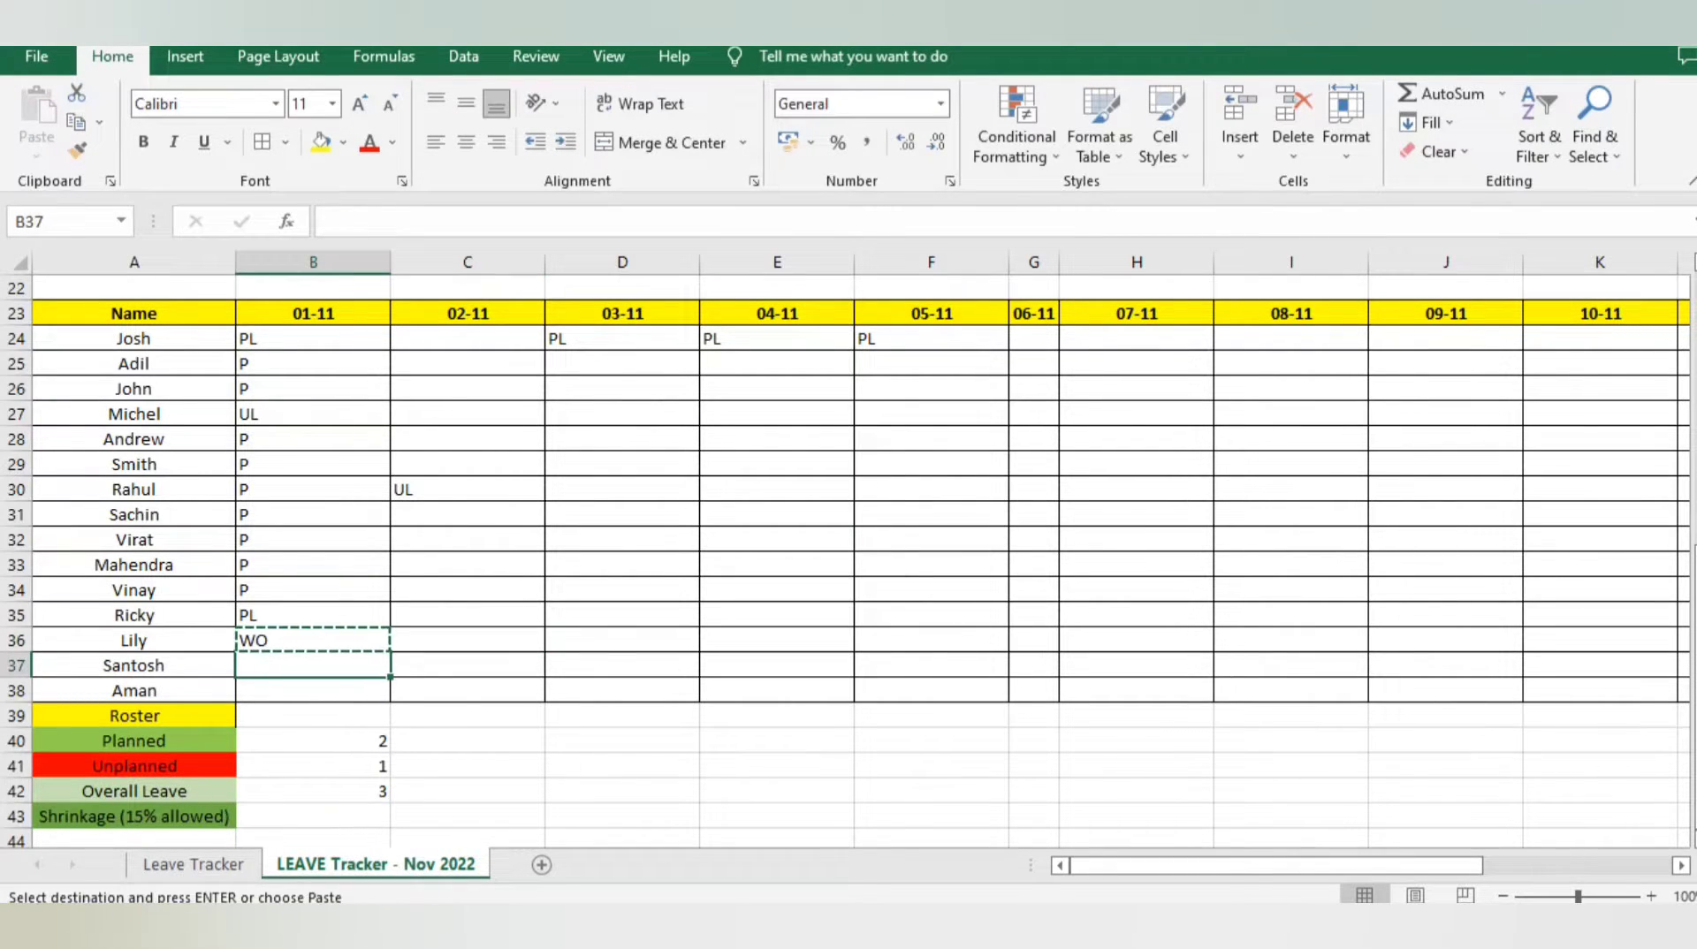
key(ctrl+v)
key(Down)
text(P)
key(Return)
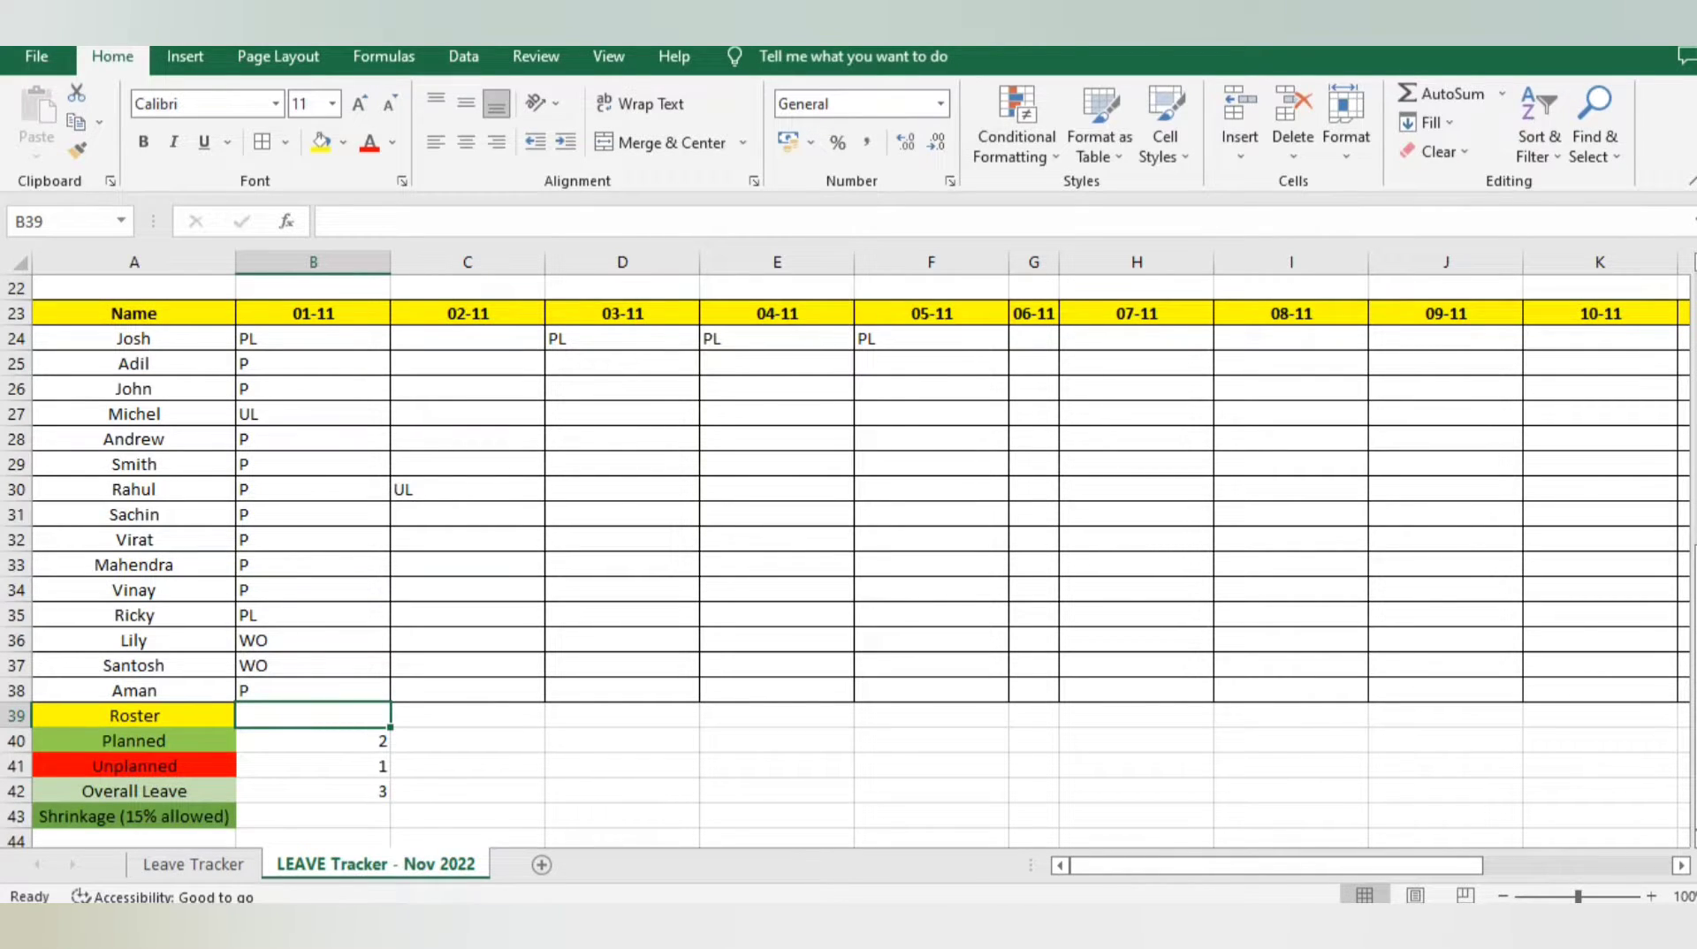
Enter =COUNTIF(B24:B38,"P") in B39 as the Roster count for 01-11
text(=countig)
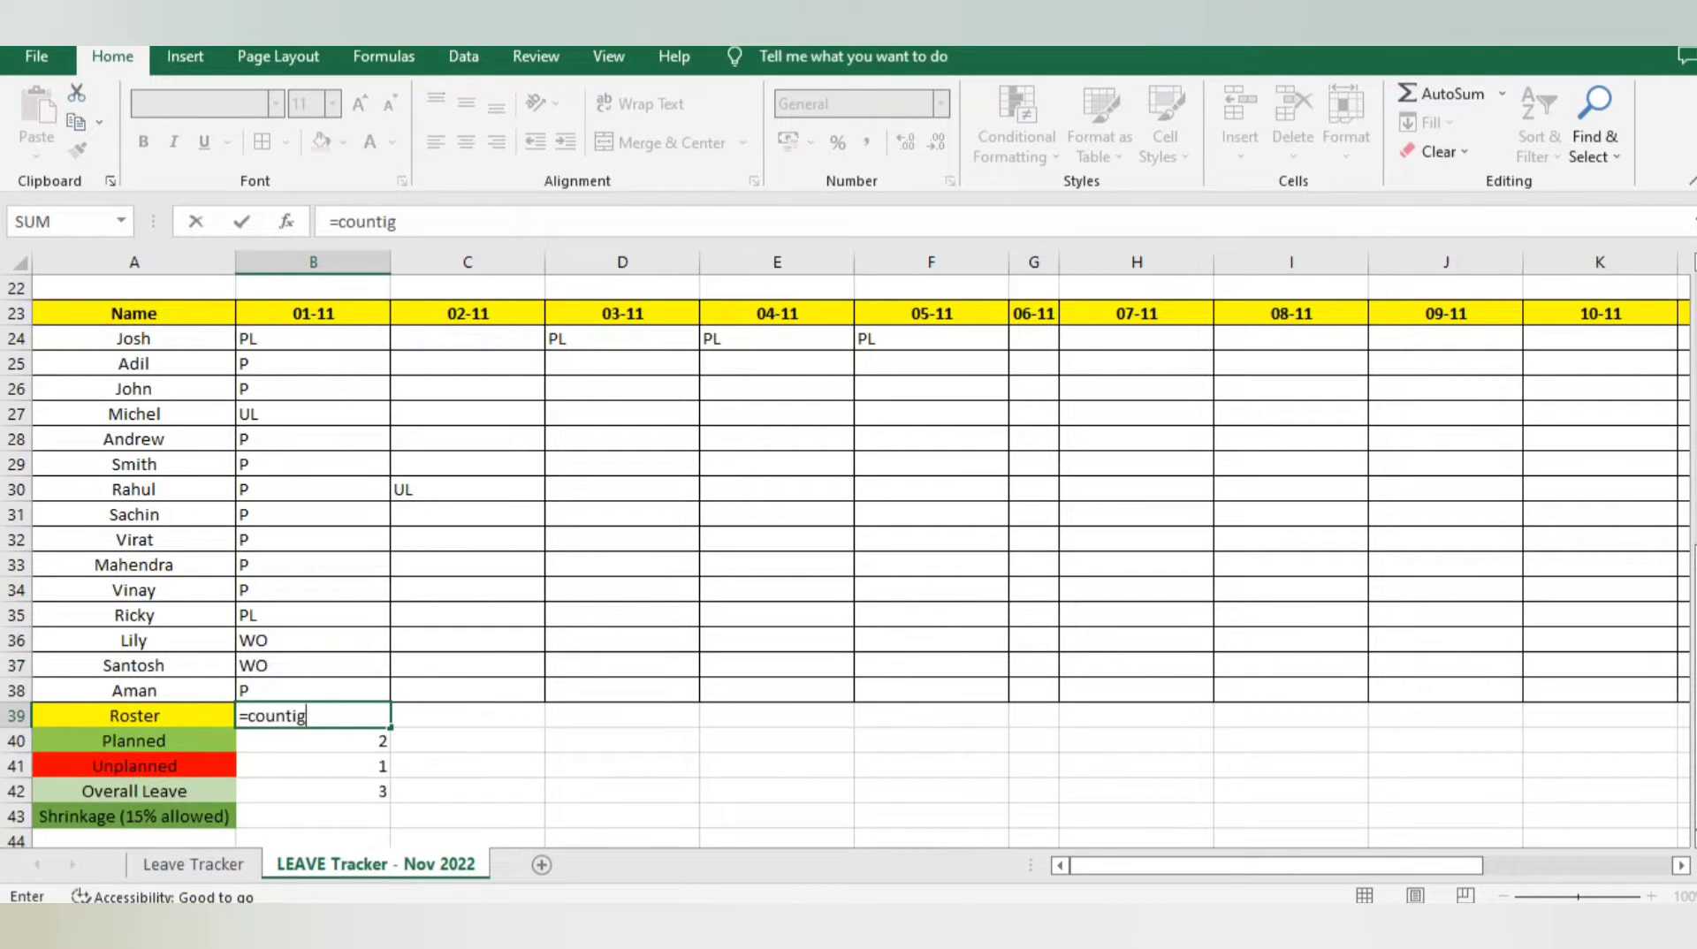
key(BackSpace)
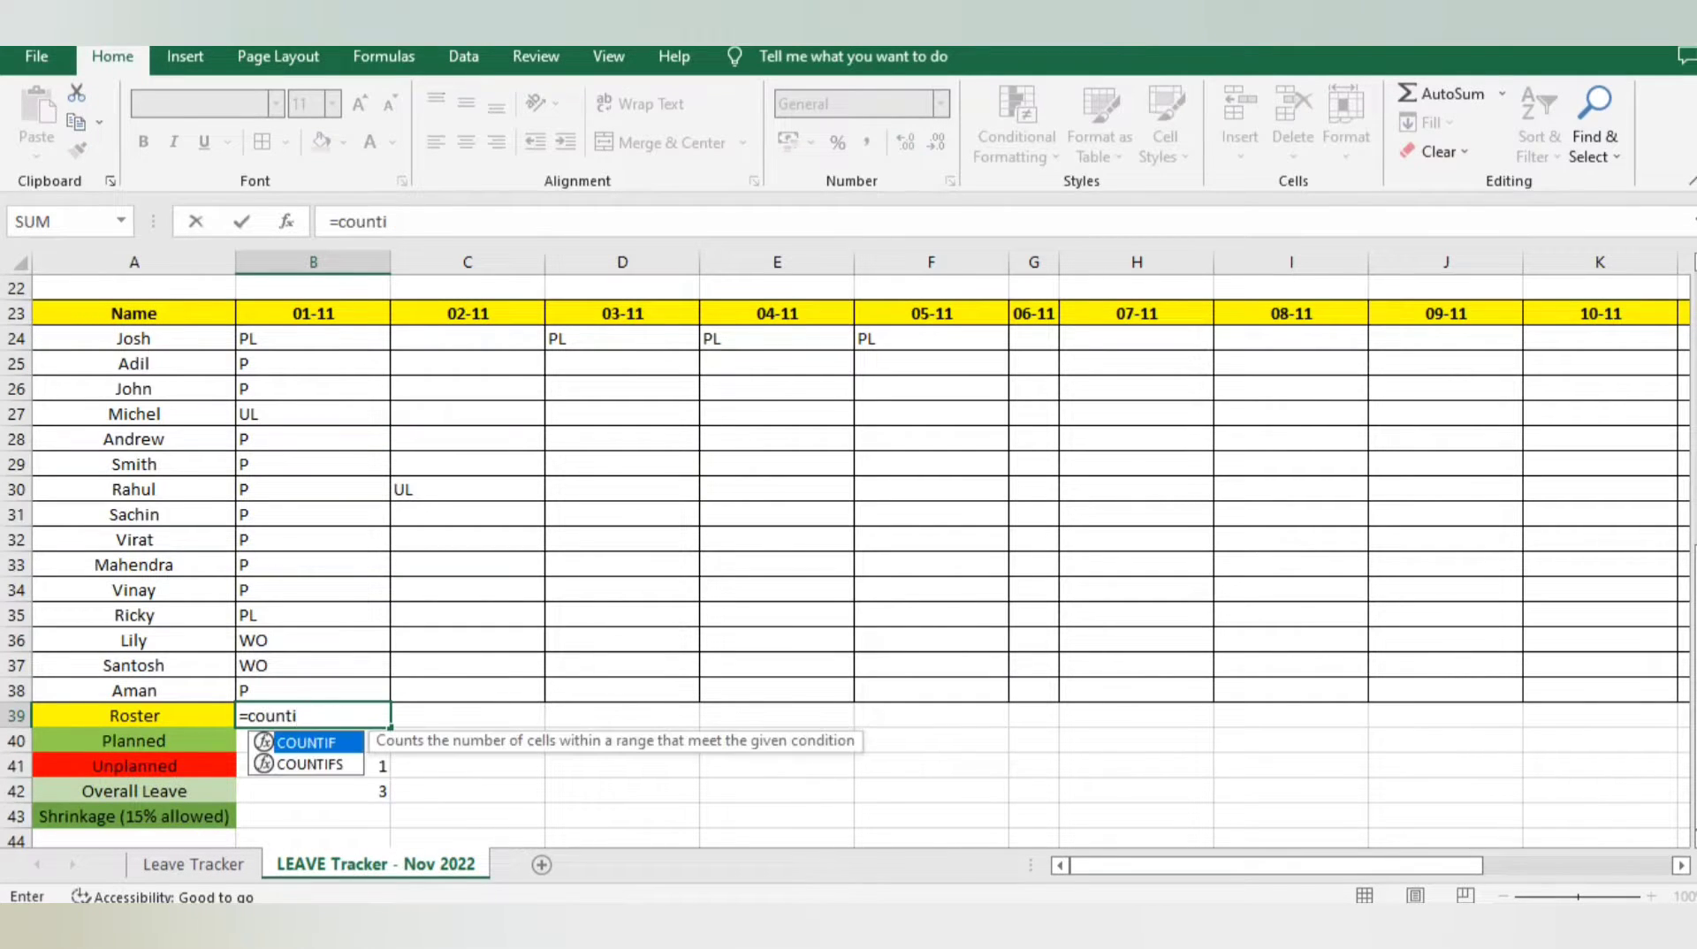
text(f()
key(Up)
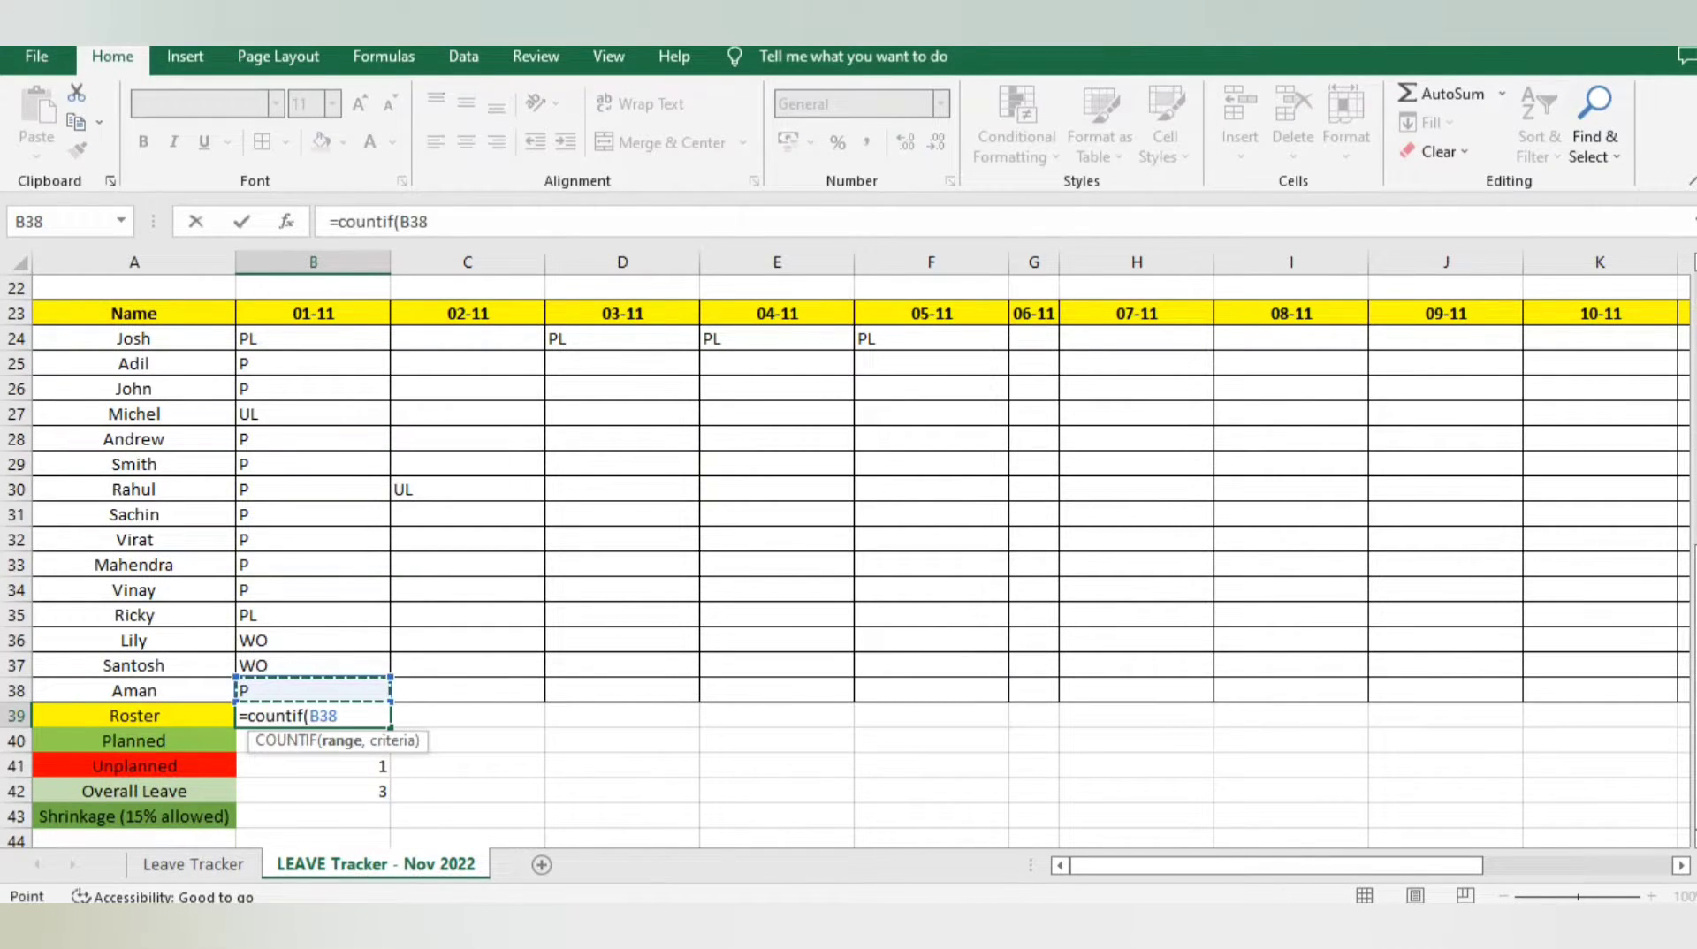
key(ctrl+shift+Up)
key(shift+Down)
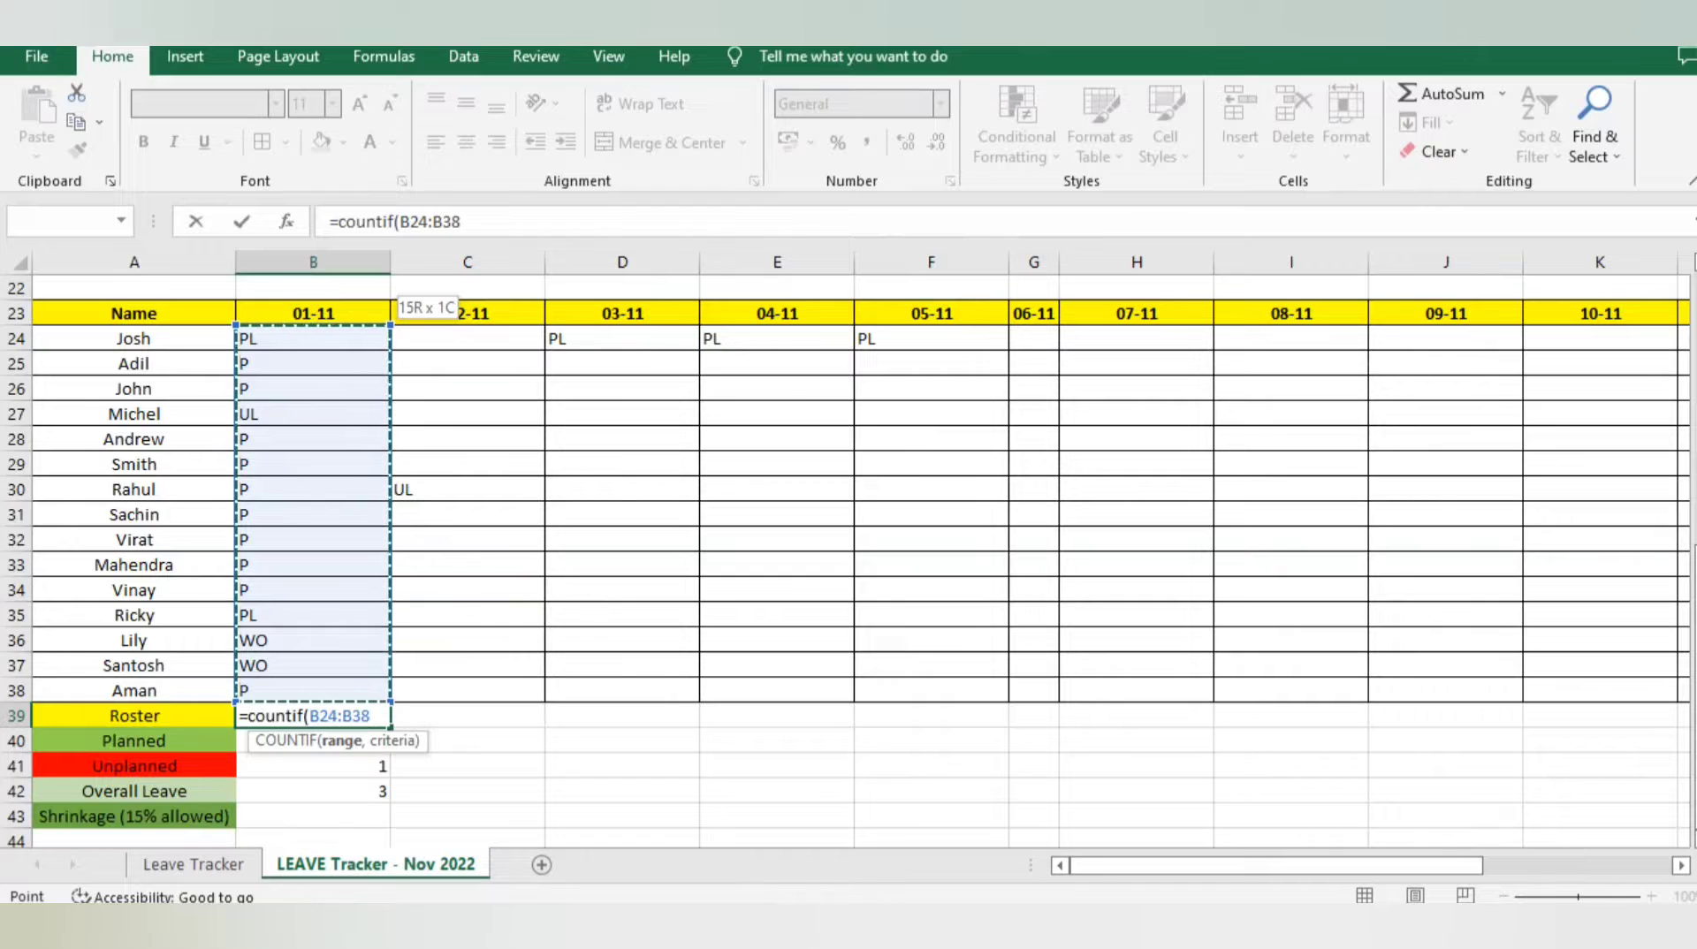
text(,?)
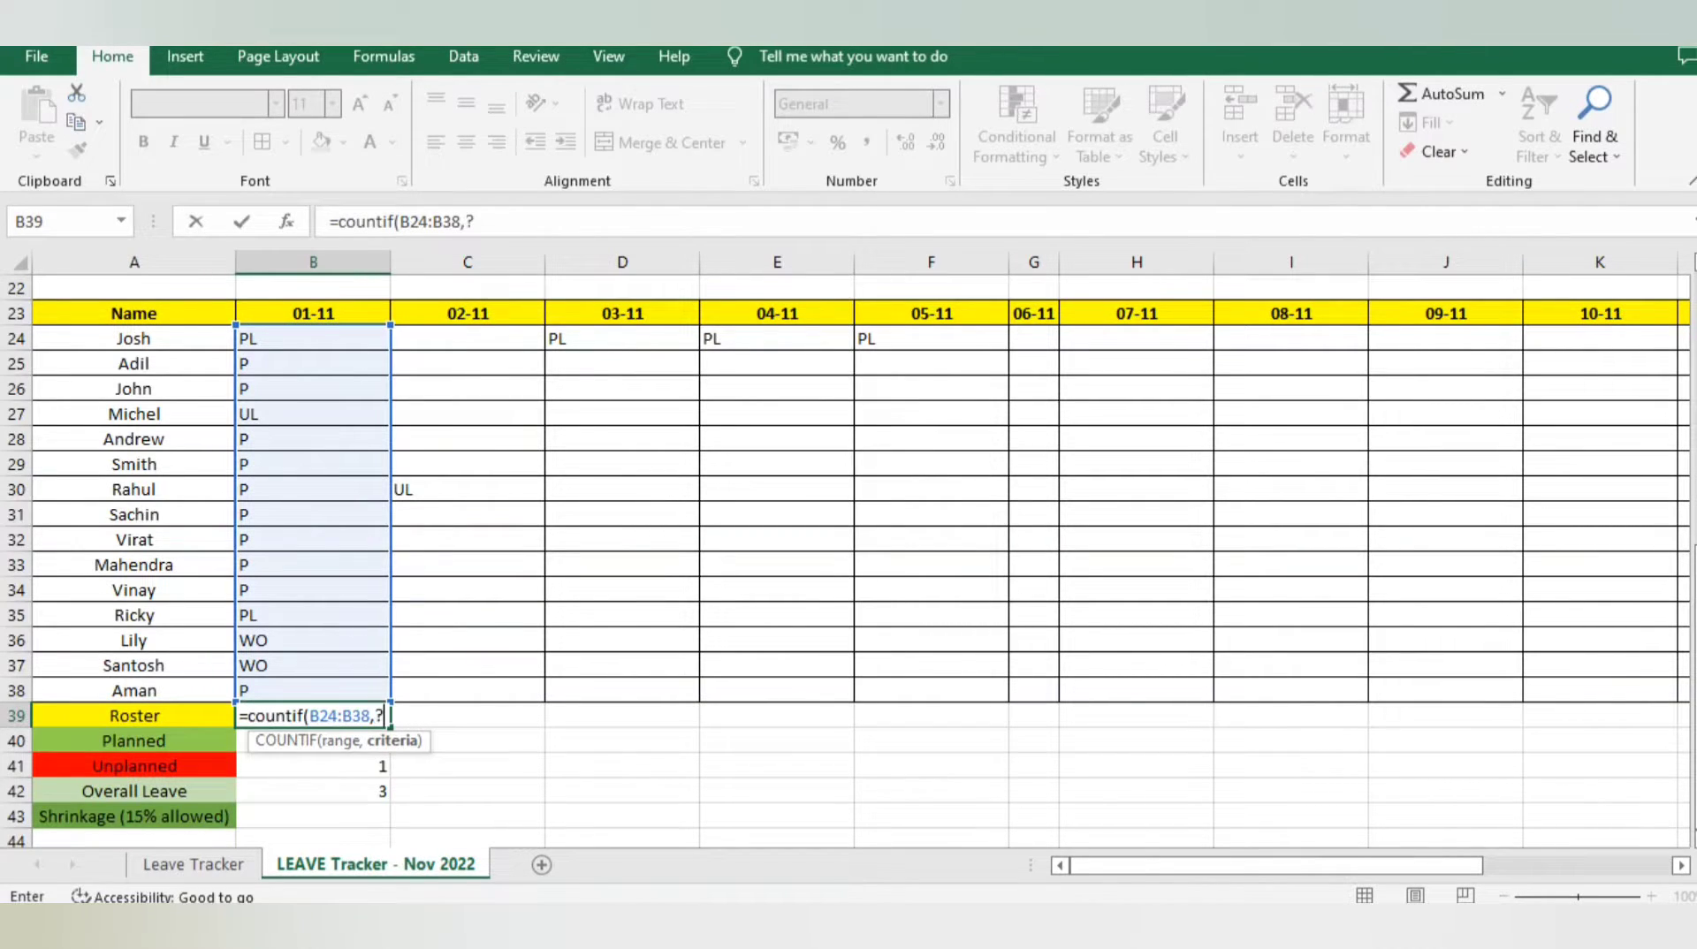
key(BackSpace)
text("P"))
key(ctrl+Return)
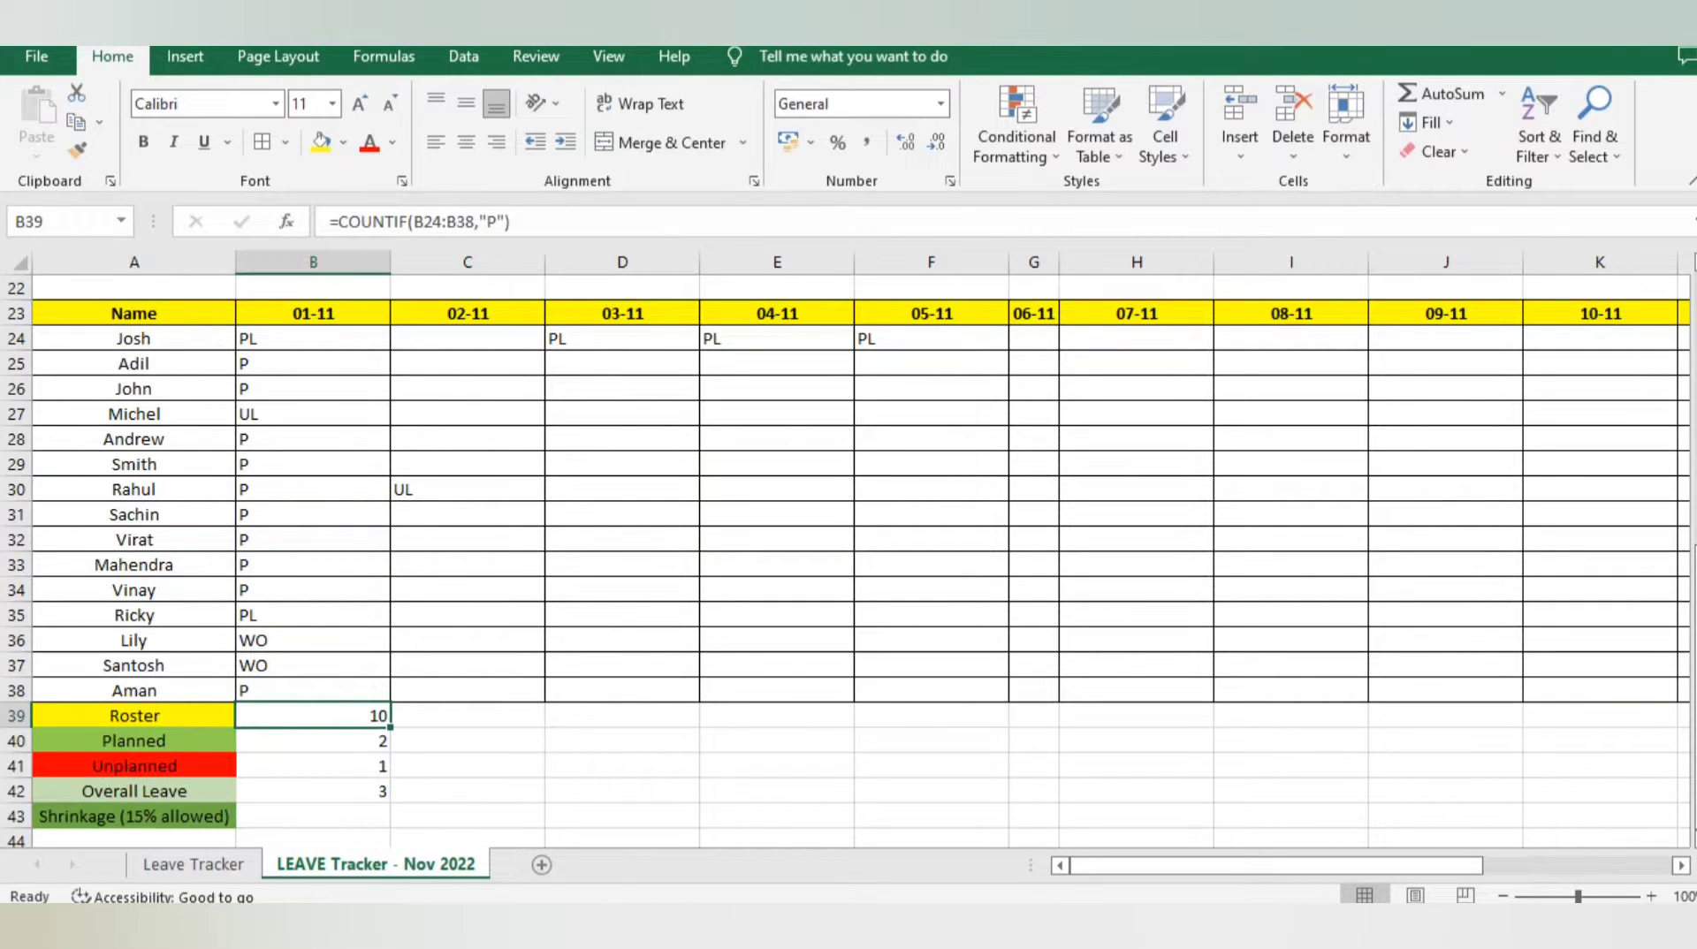
Examine the 01-11 attendance codes in column B and the planned and unplanned count formulas below them
key(Up)
key(Up)
key(Up)
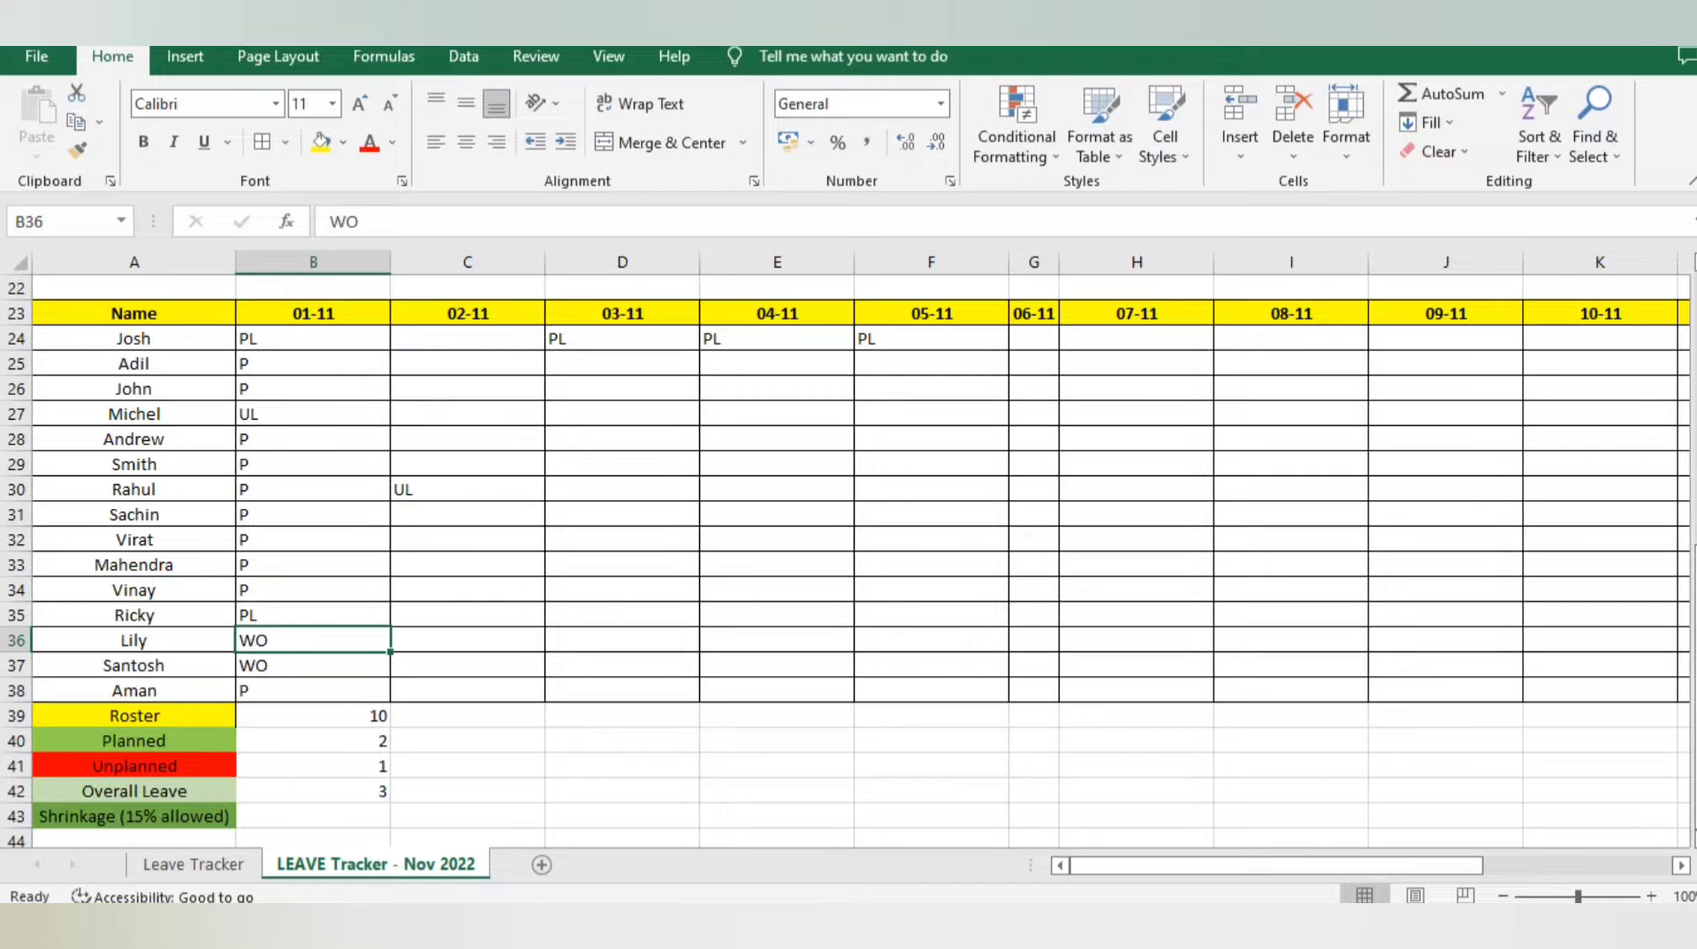
key(Up)
key(Up)
key(Up)
key(Up)
key(Up)
key(Up)
key(Up)
key(Up)
key(Up)
key(Up)
key(Up)
key(Up)
key(Up)
key(Up)
key(Up)
key(Up)
key(Up)
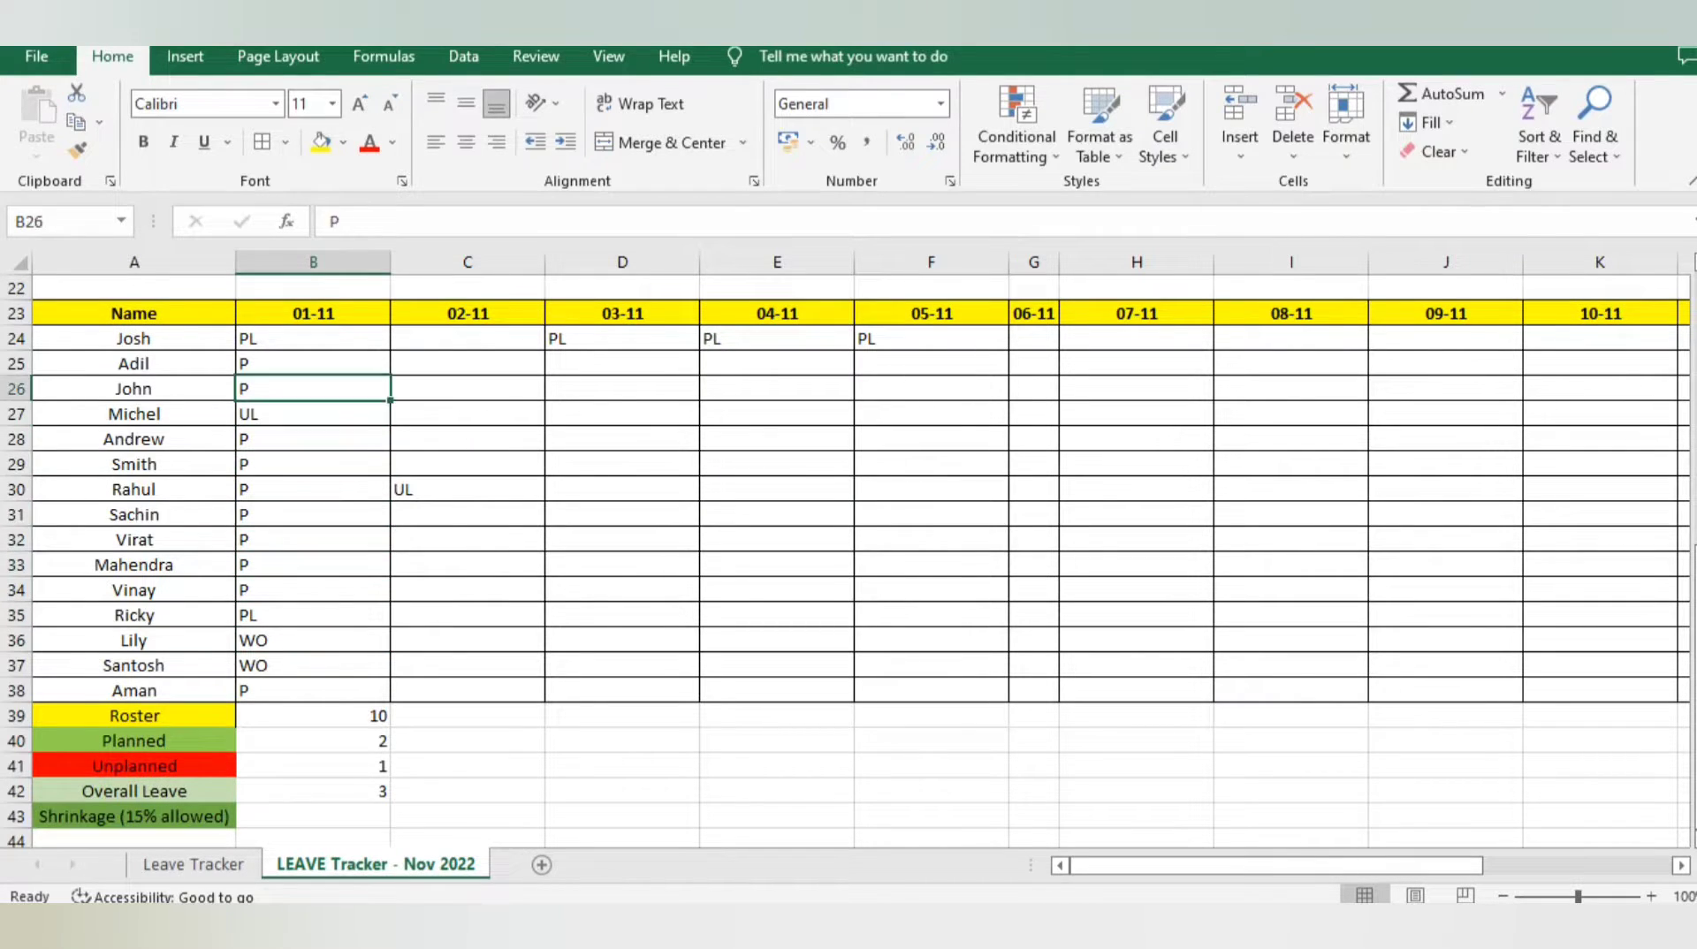
key(Down)
key(Down)
key(Down)
key(Down)
key(Down)
key(Down)
key(Down)
key(Down)
key(Down)
key(Down)
key(Down)
key(Down)
key(Down)
key(Down)
key(Down)
key(Down)
key(Down)
key(Down)
key(Down)
key(Down)
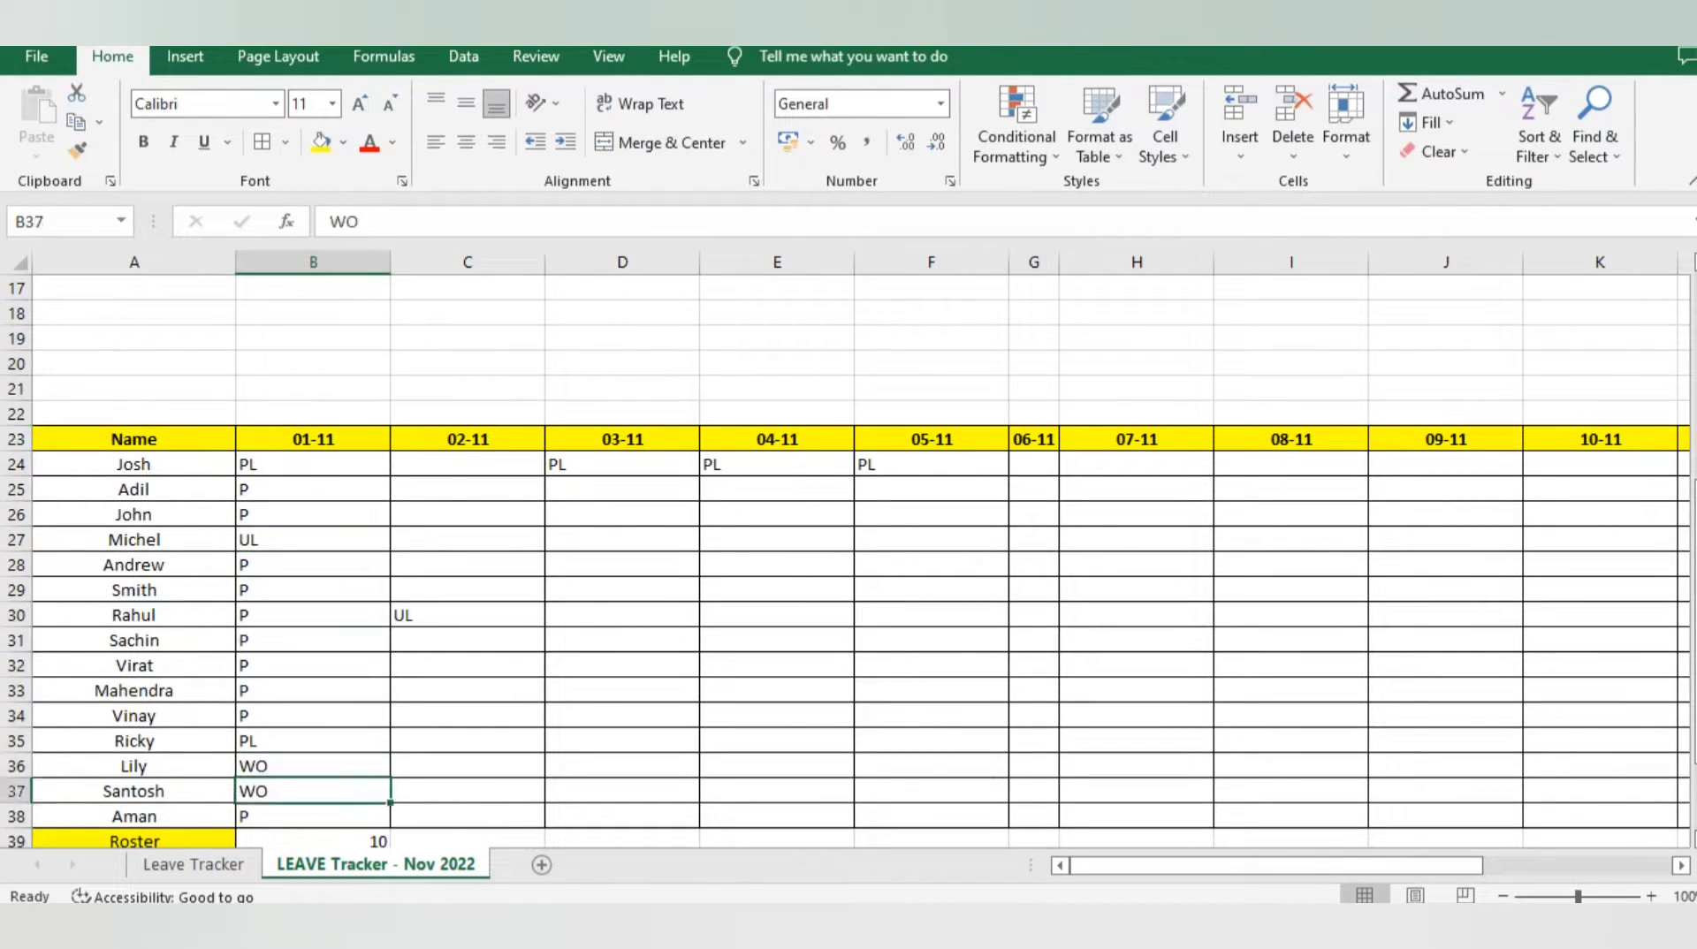
key(Up)
key(Up)
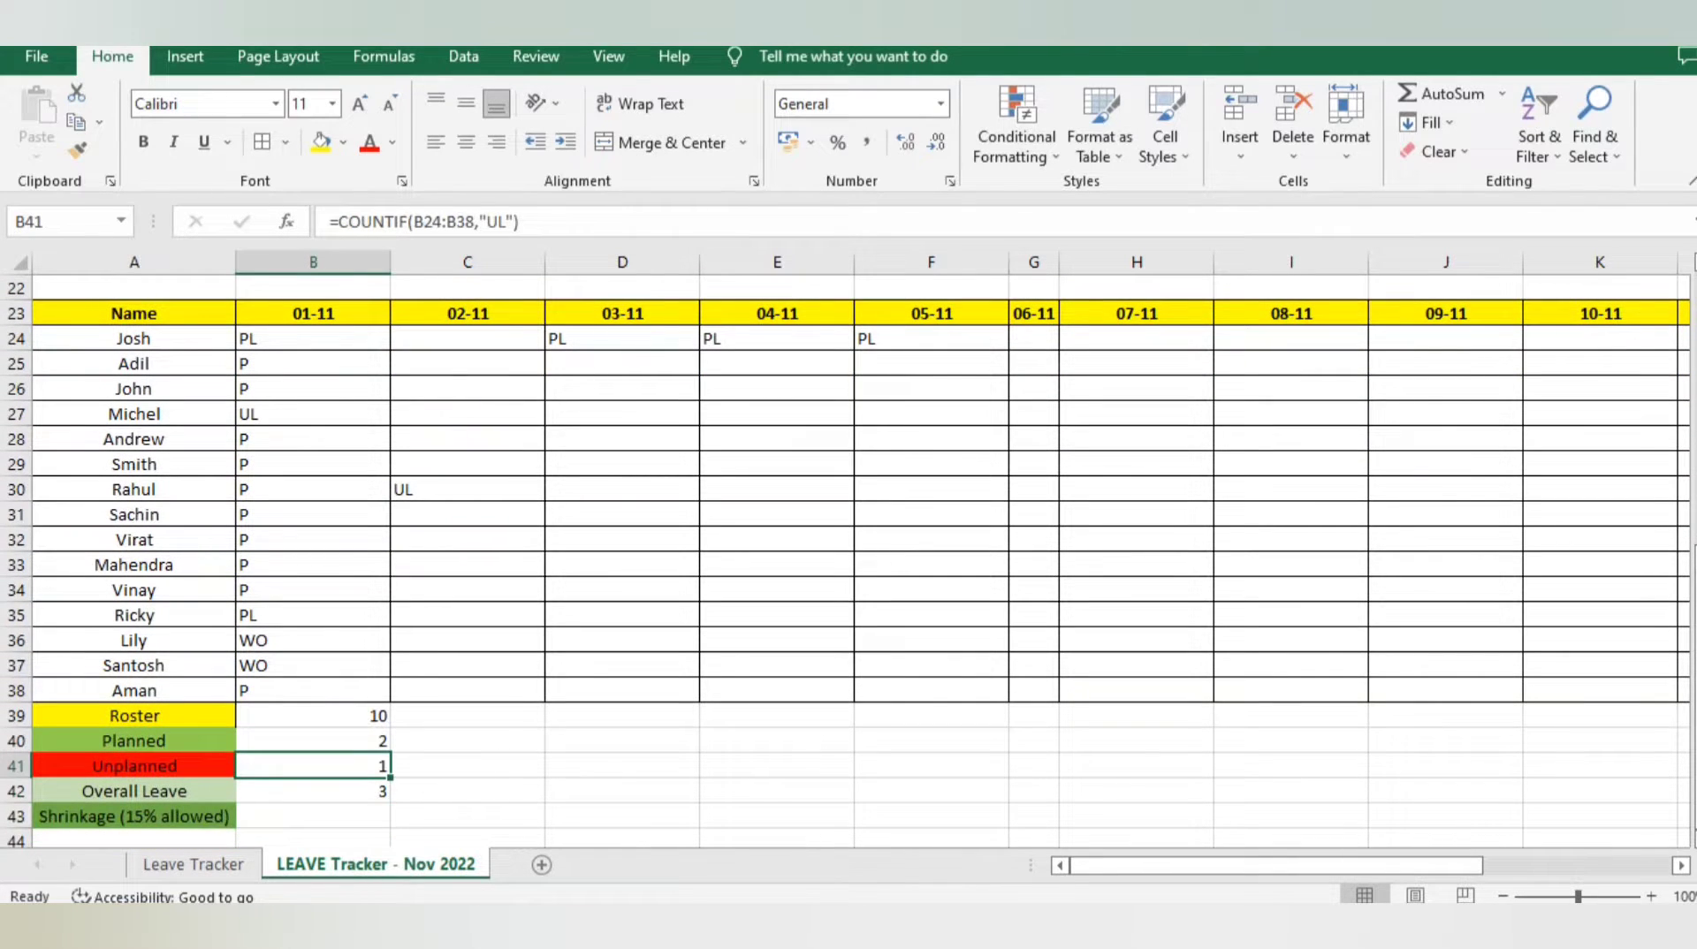
key(Down)
key(Up)
key(Up)
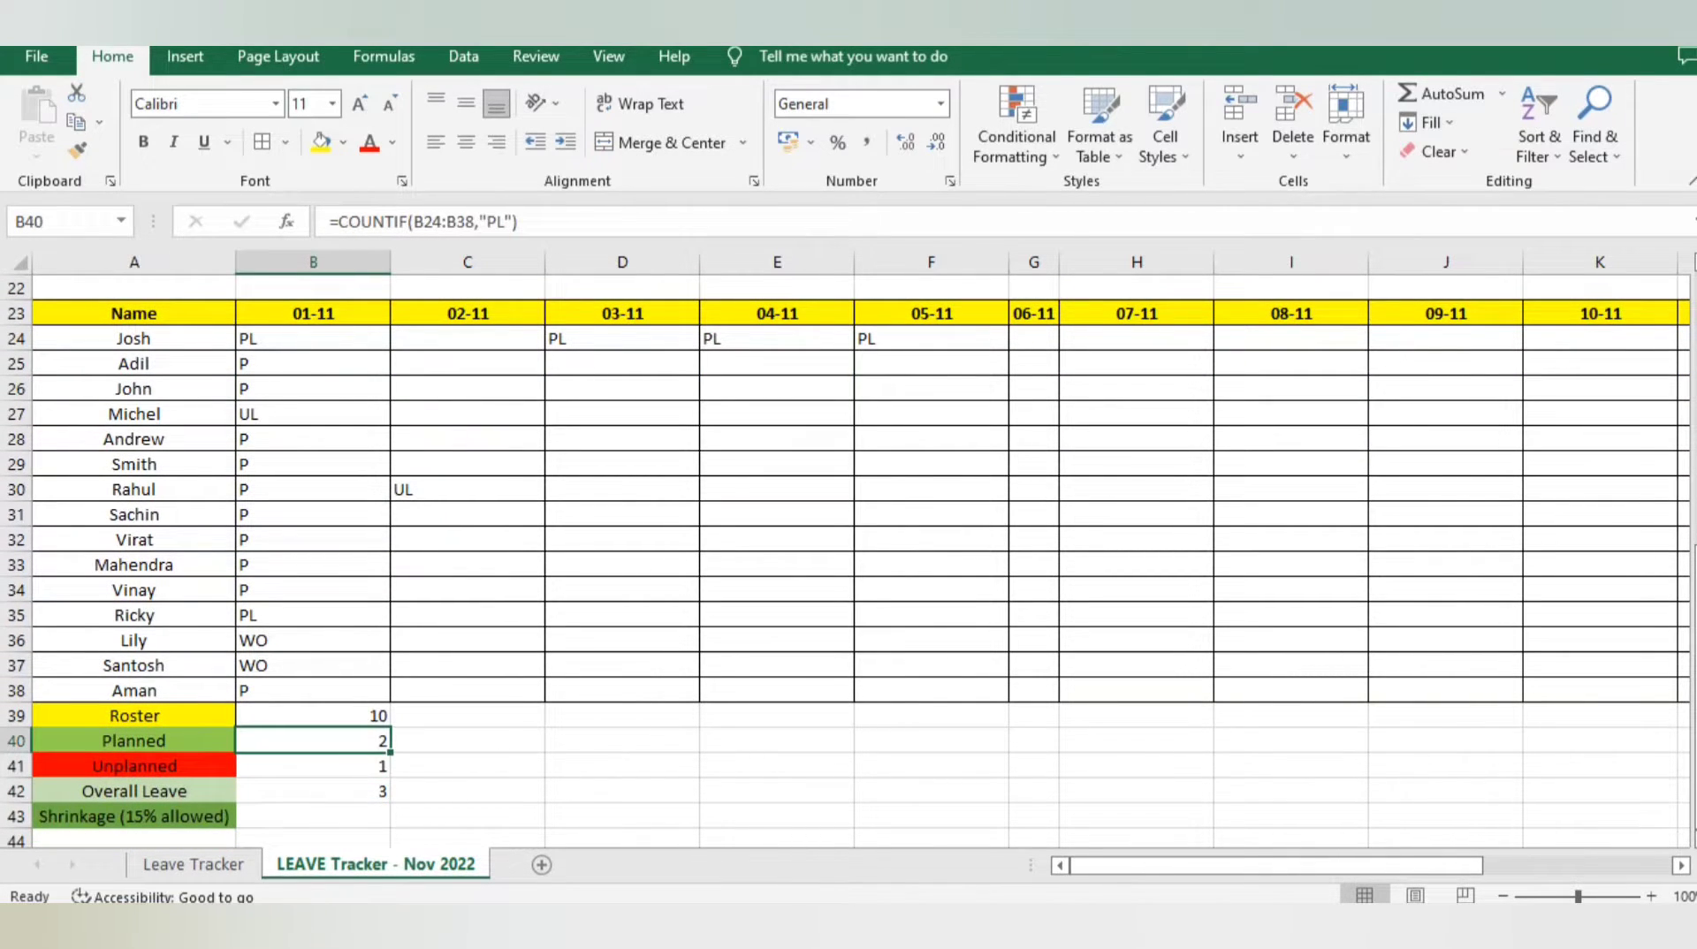
key(Up)
key(Down)
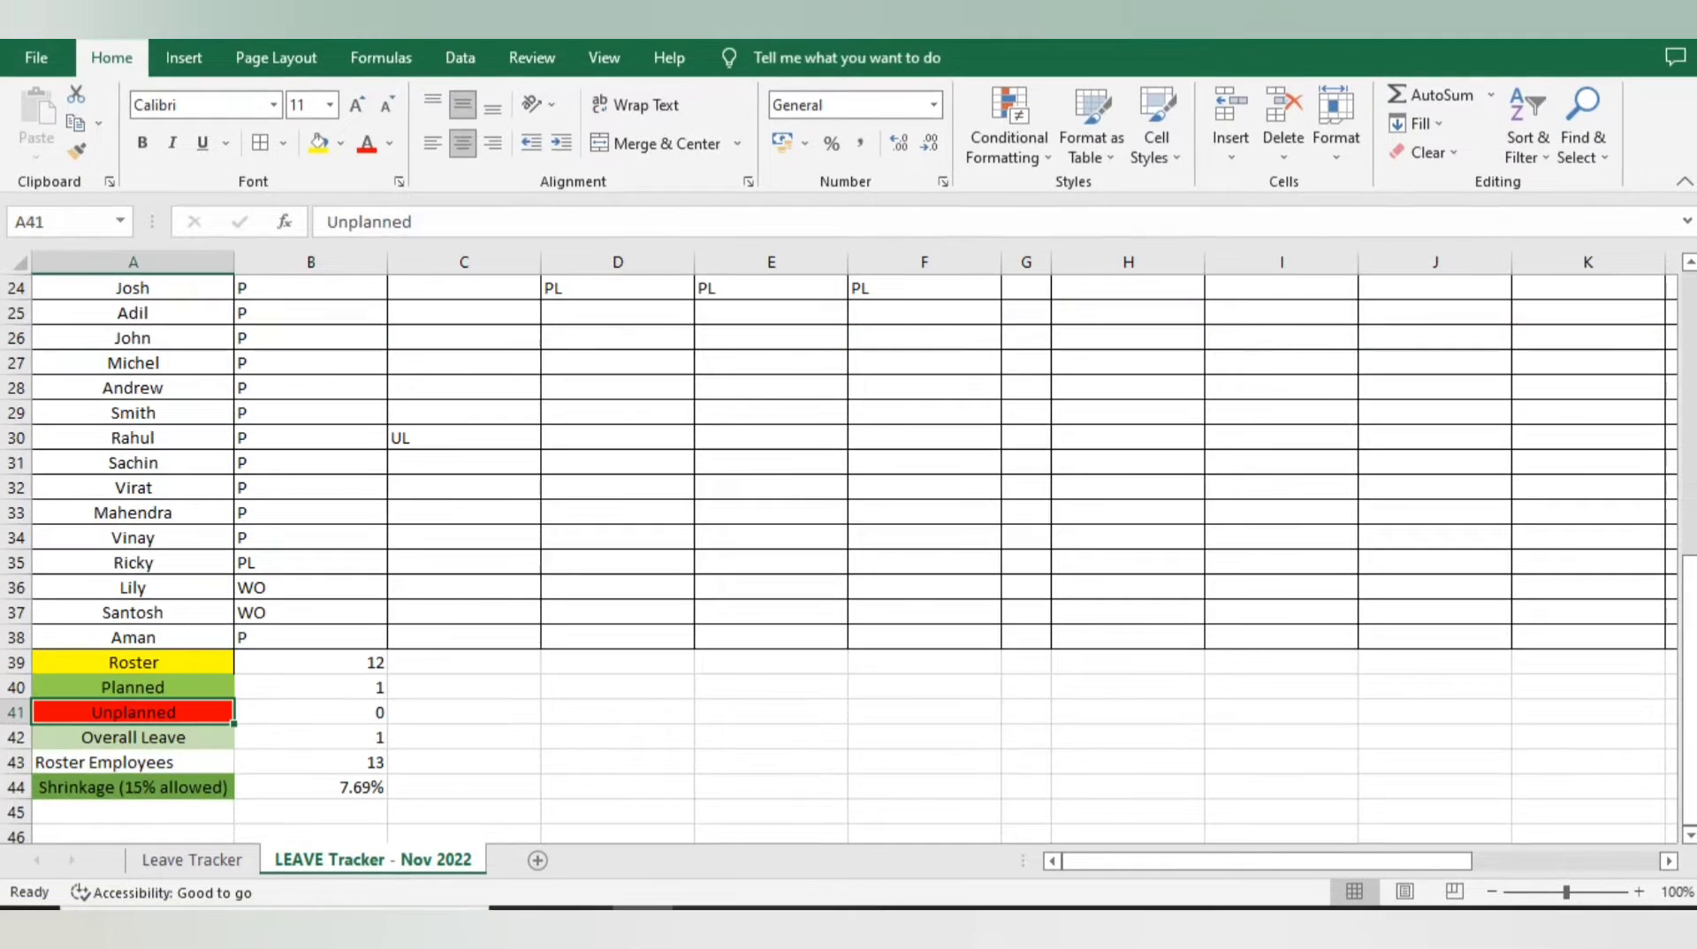
Replace the Roster label in A39 with "Present"
key(Up)
key(Up)
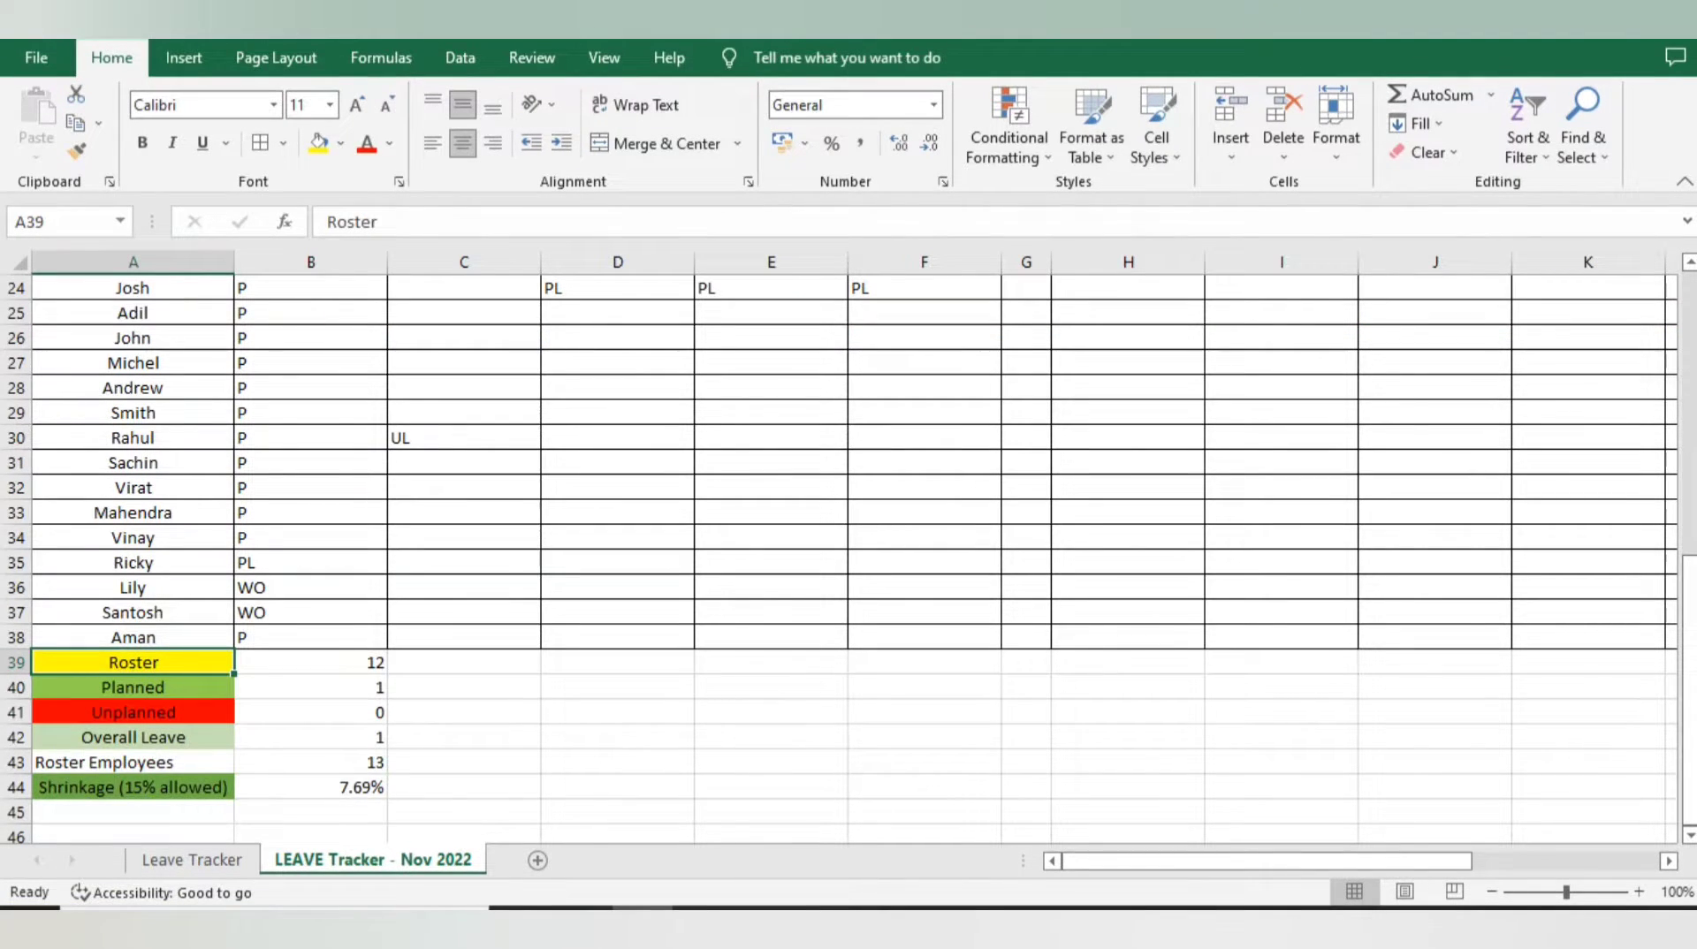
text(Present)
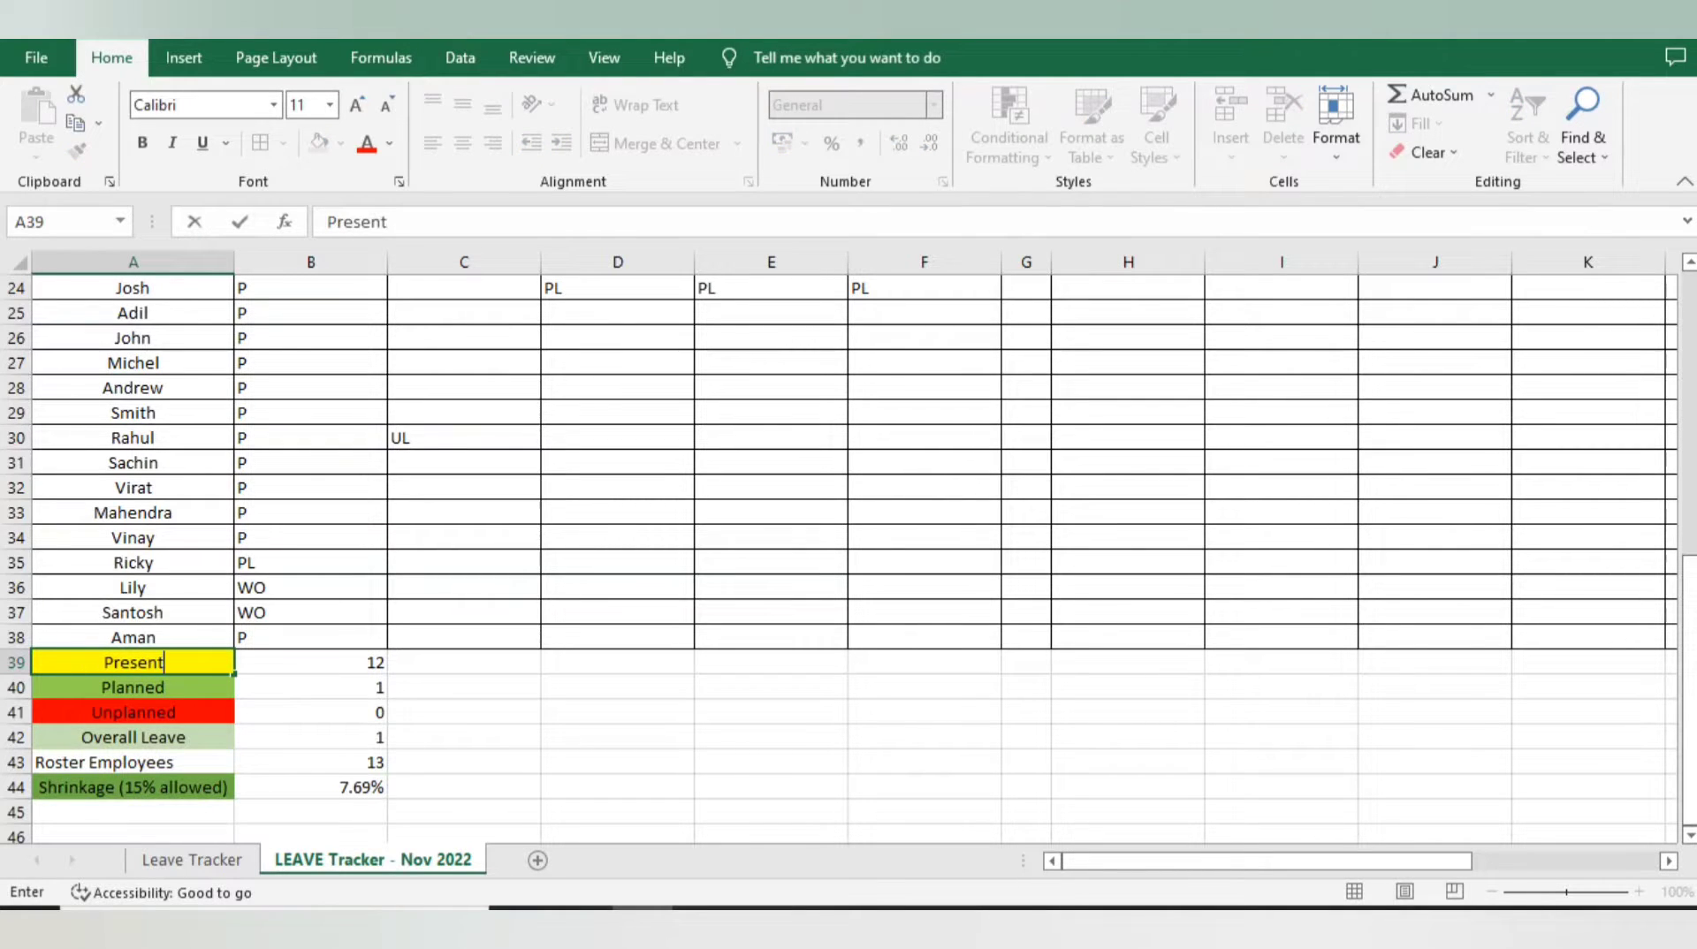
key(Tab)
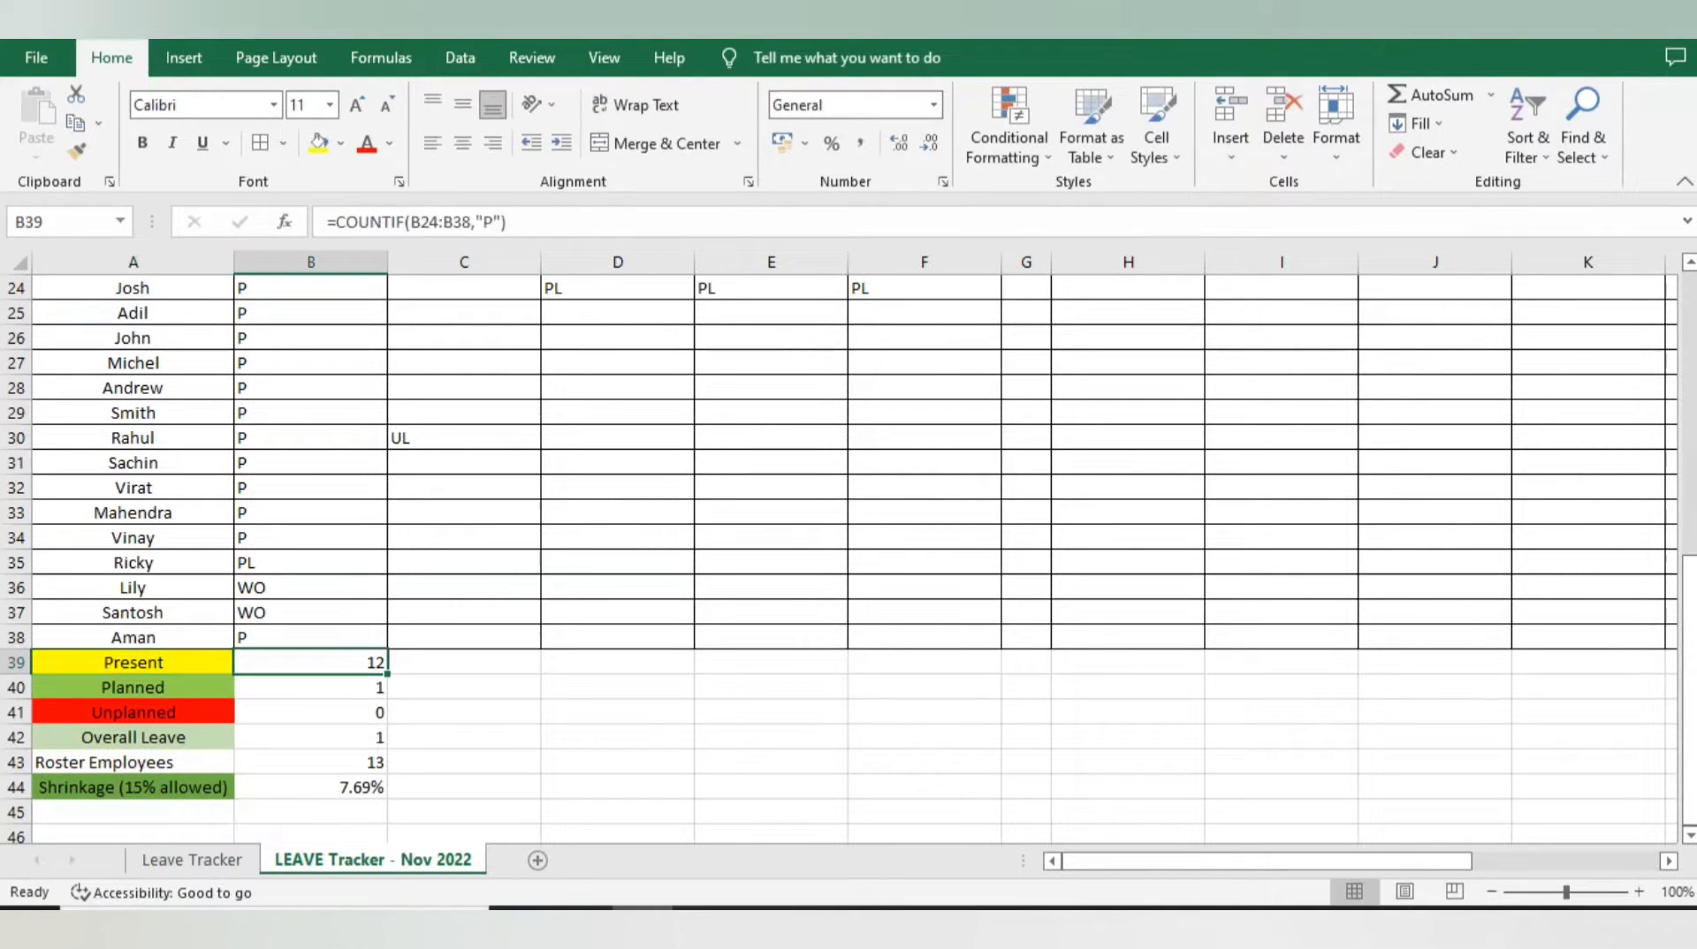
Review the summary rows for 01-11 down to the Roster Employees row
key(Return)
key(Return)
key(Return)
key(Return)
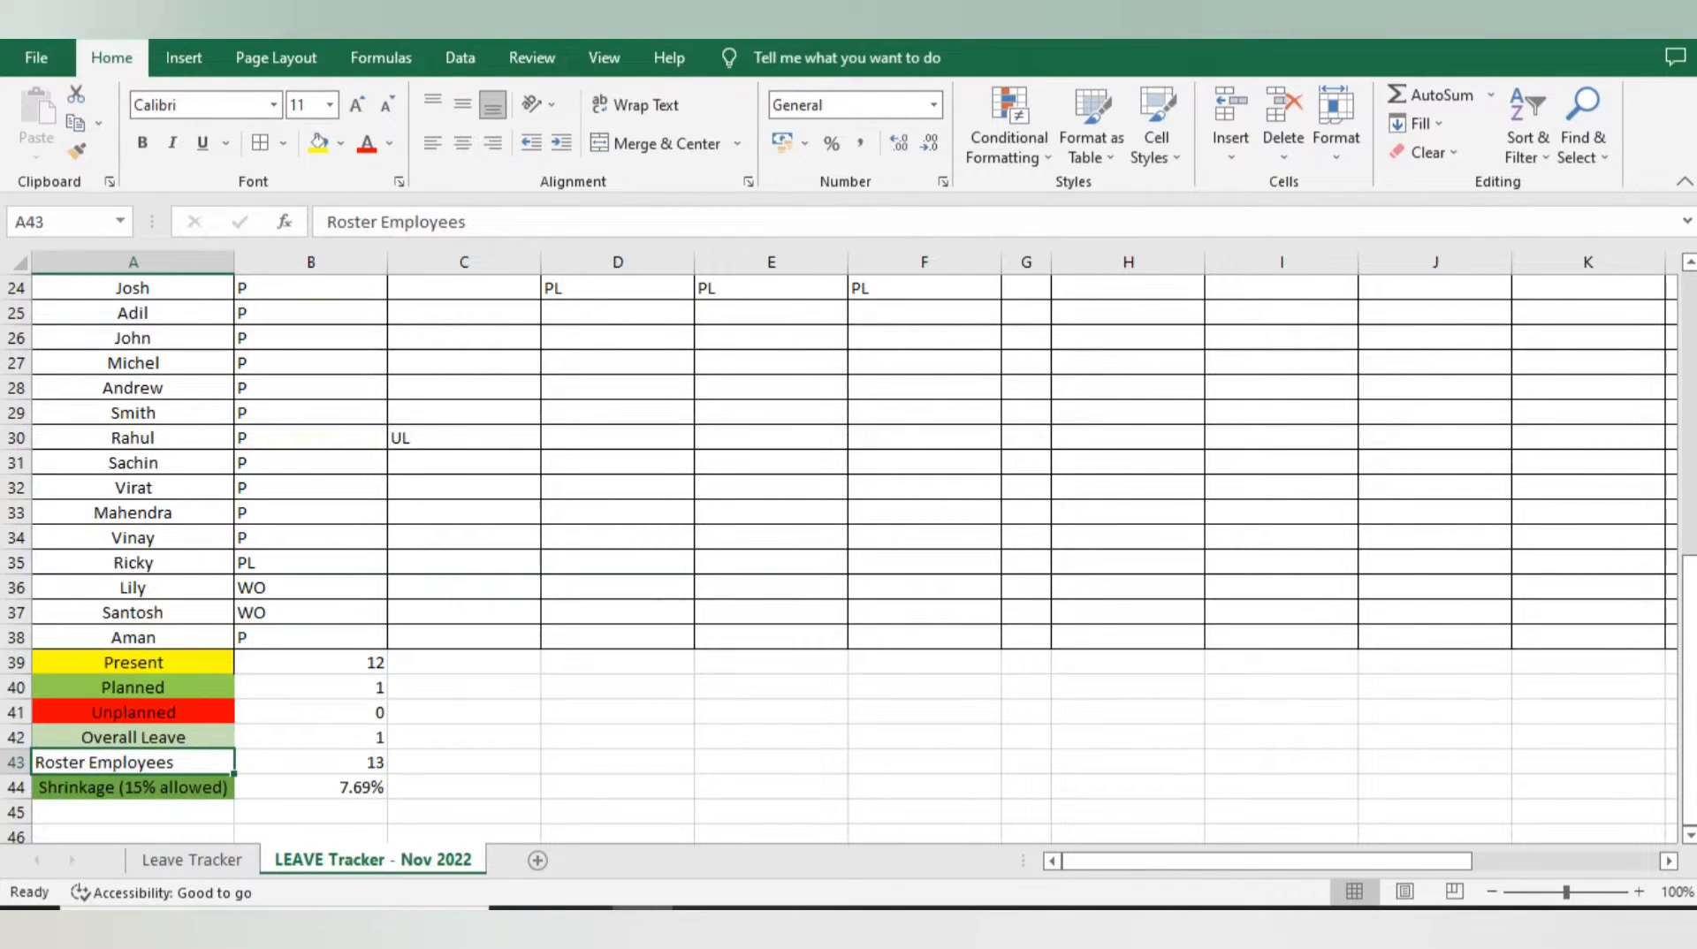
key(shift+Right)
key(shift+Left)
key(Right)
key(Right)
key(Right)
key(Up)
key(Up)
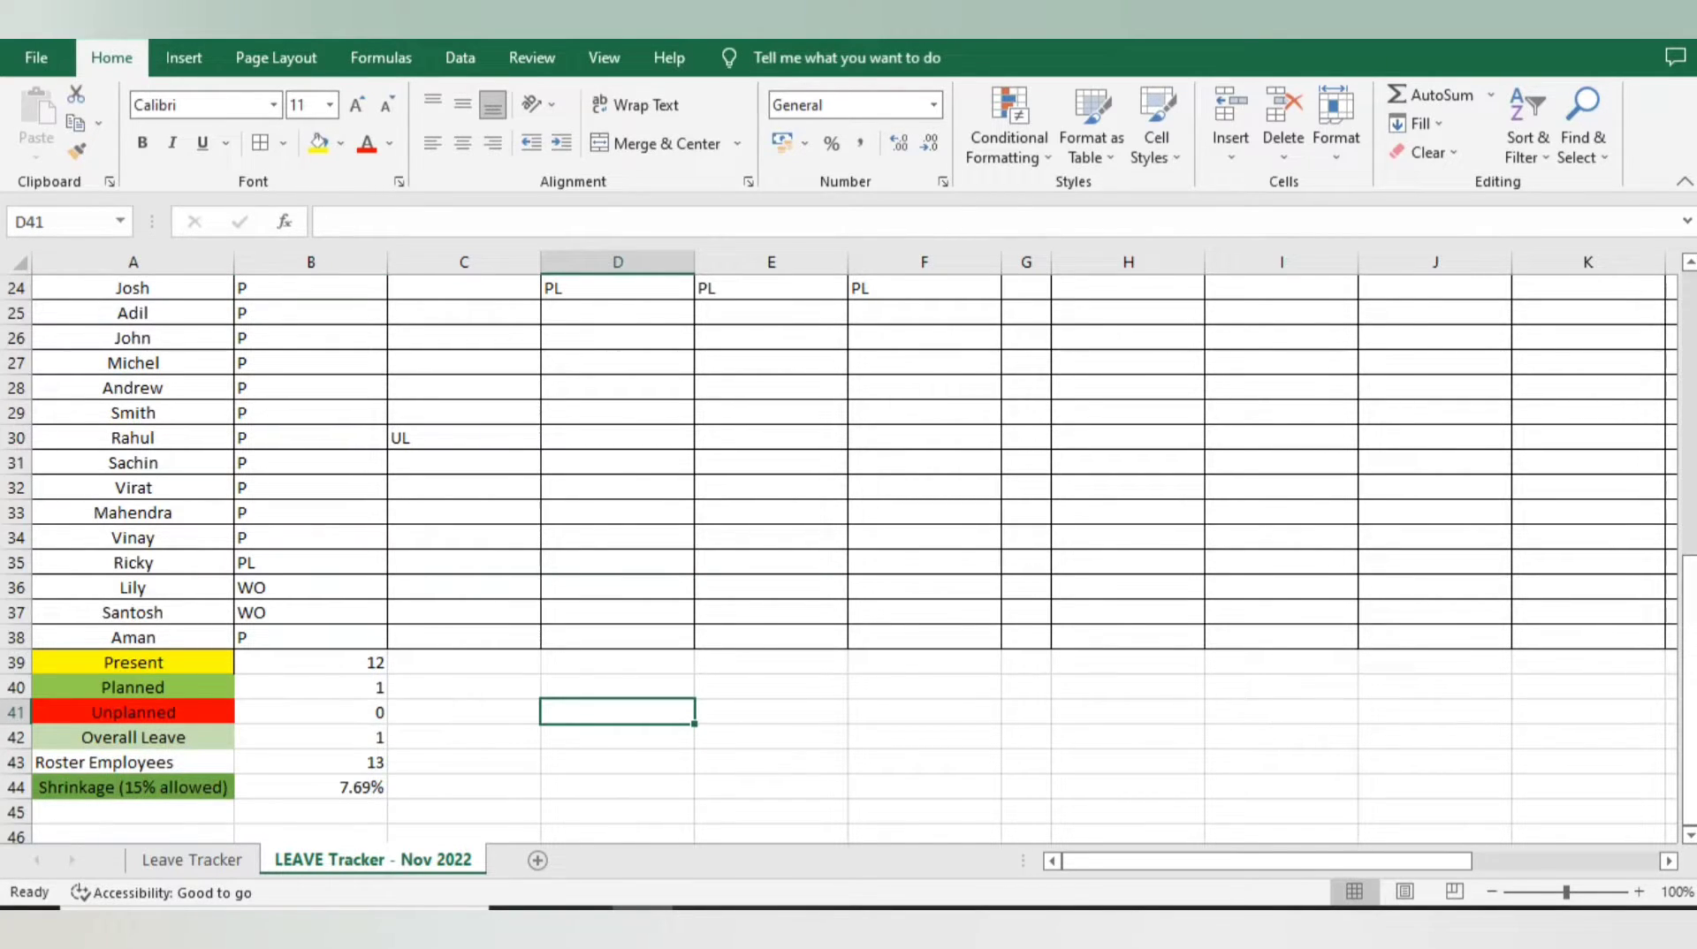
Enter the note "Roster" in D41 and "Present + Leaves(P:" in E41
text(R)
key(BackSpace)
text(Ros)
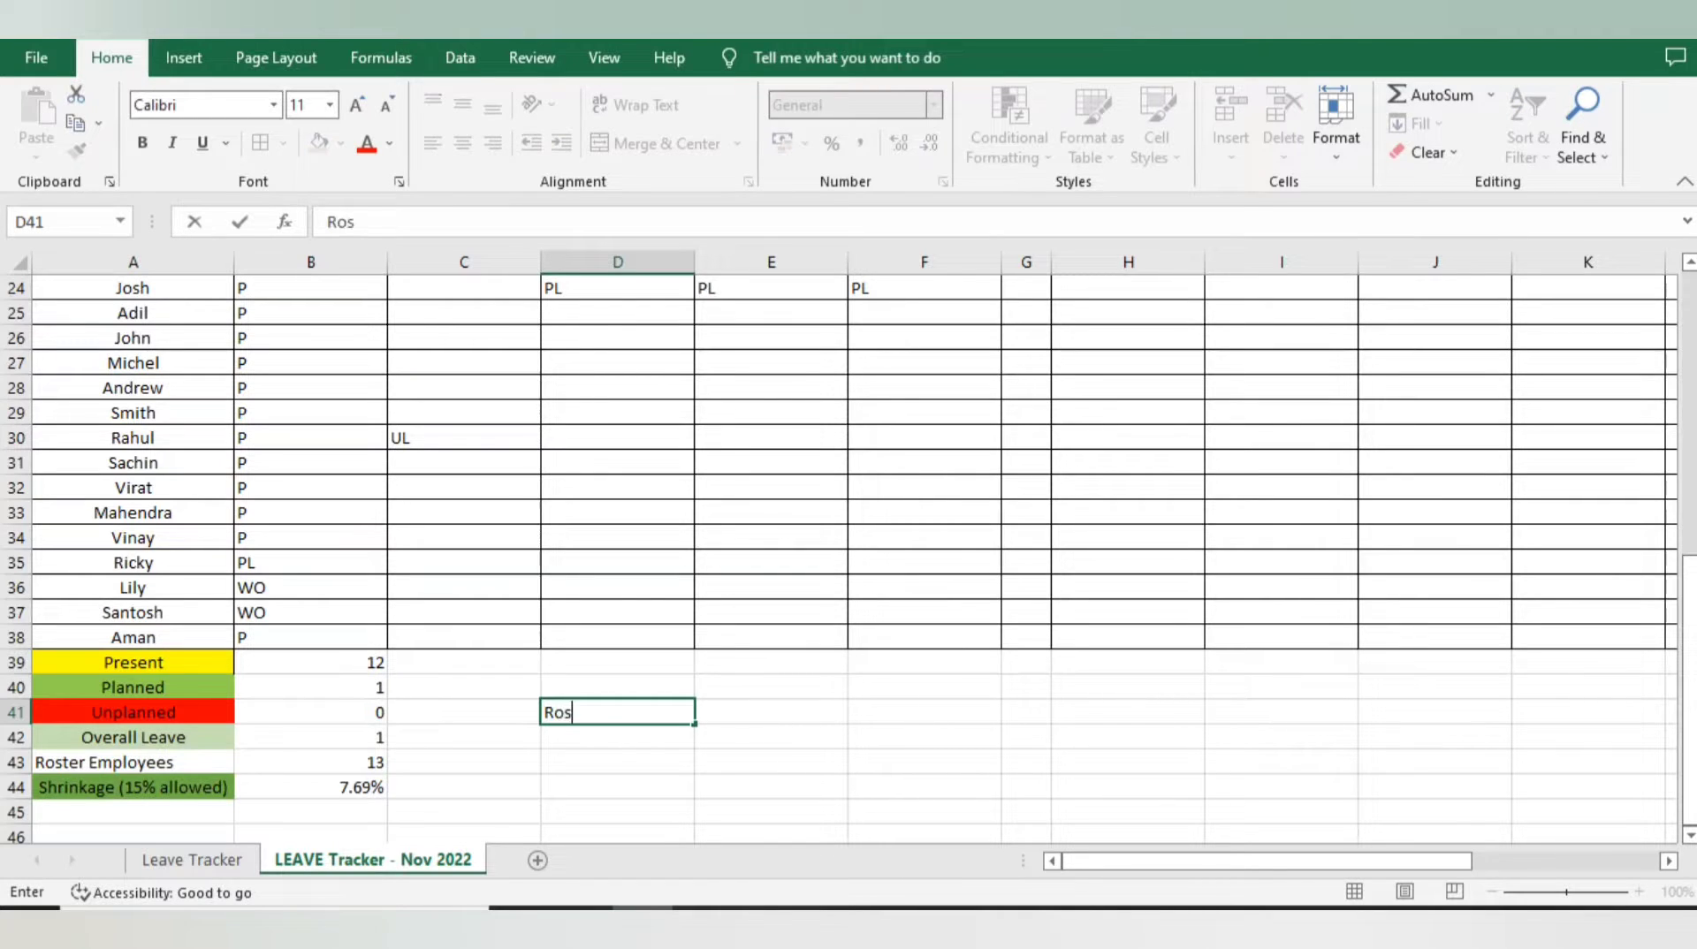
text(ter)
key(Tab)
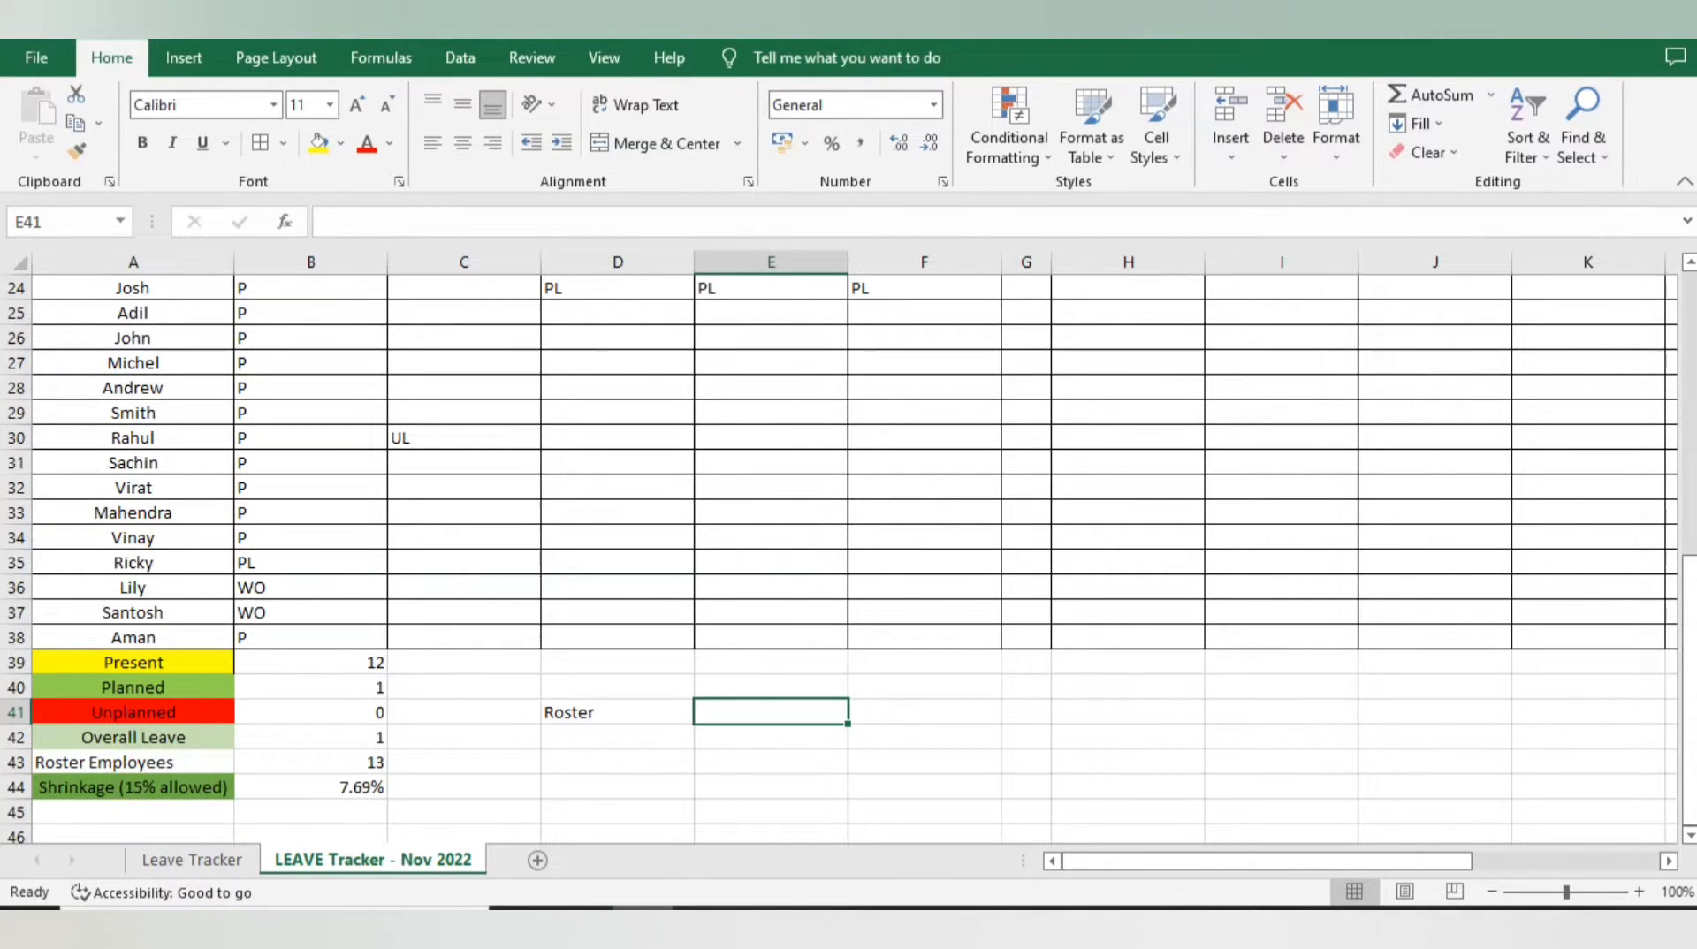
text(Presen)
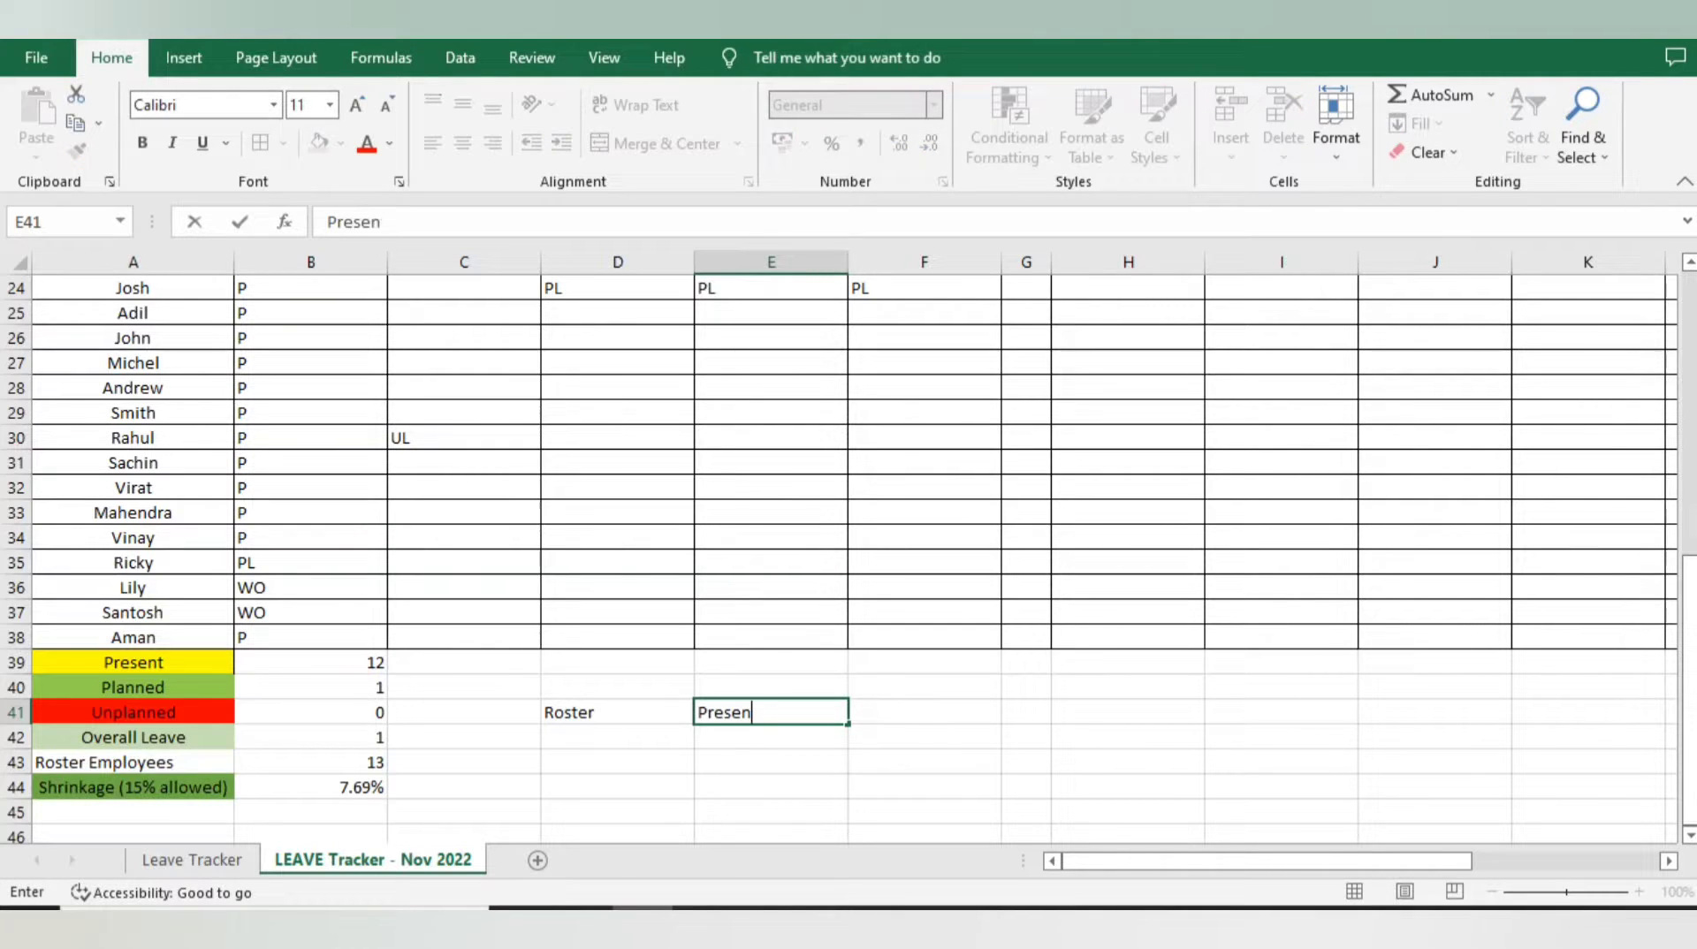
text(t + Leaves(P)
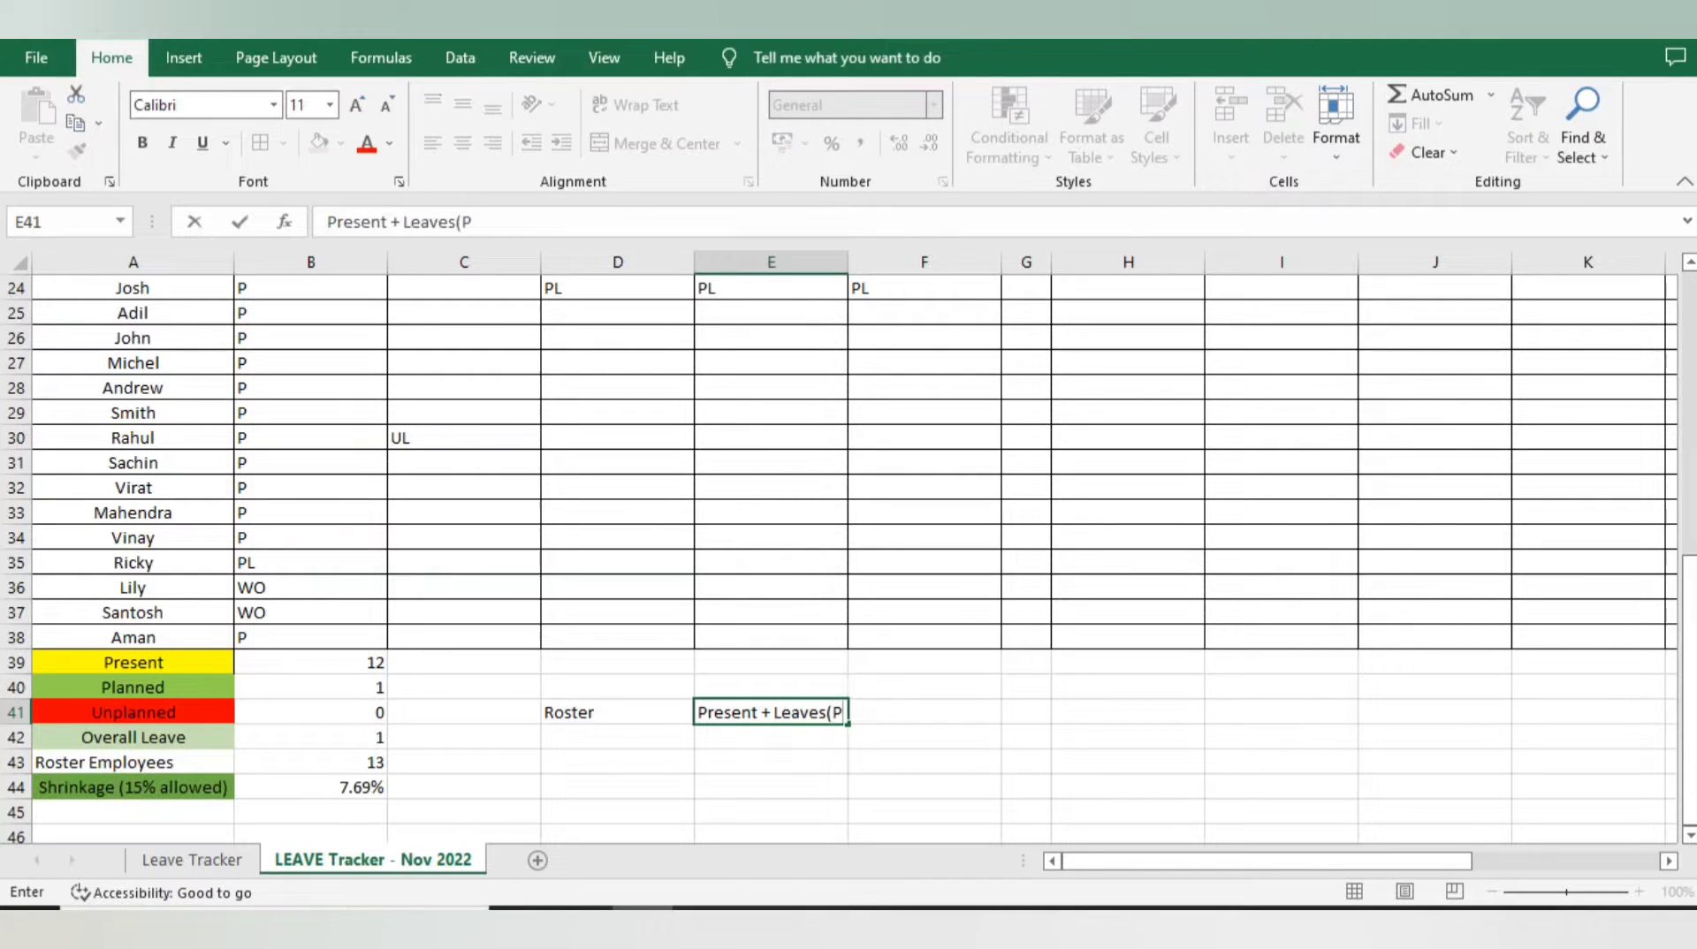
text(:)
Clear the roster notes from D41 and E41
key(ctrl+Left)
key(ctrl+Left)
key(ctrl+Left)
key(ctrl+Right)
key(ctrl+Left)
key(ctrl+Right)
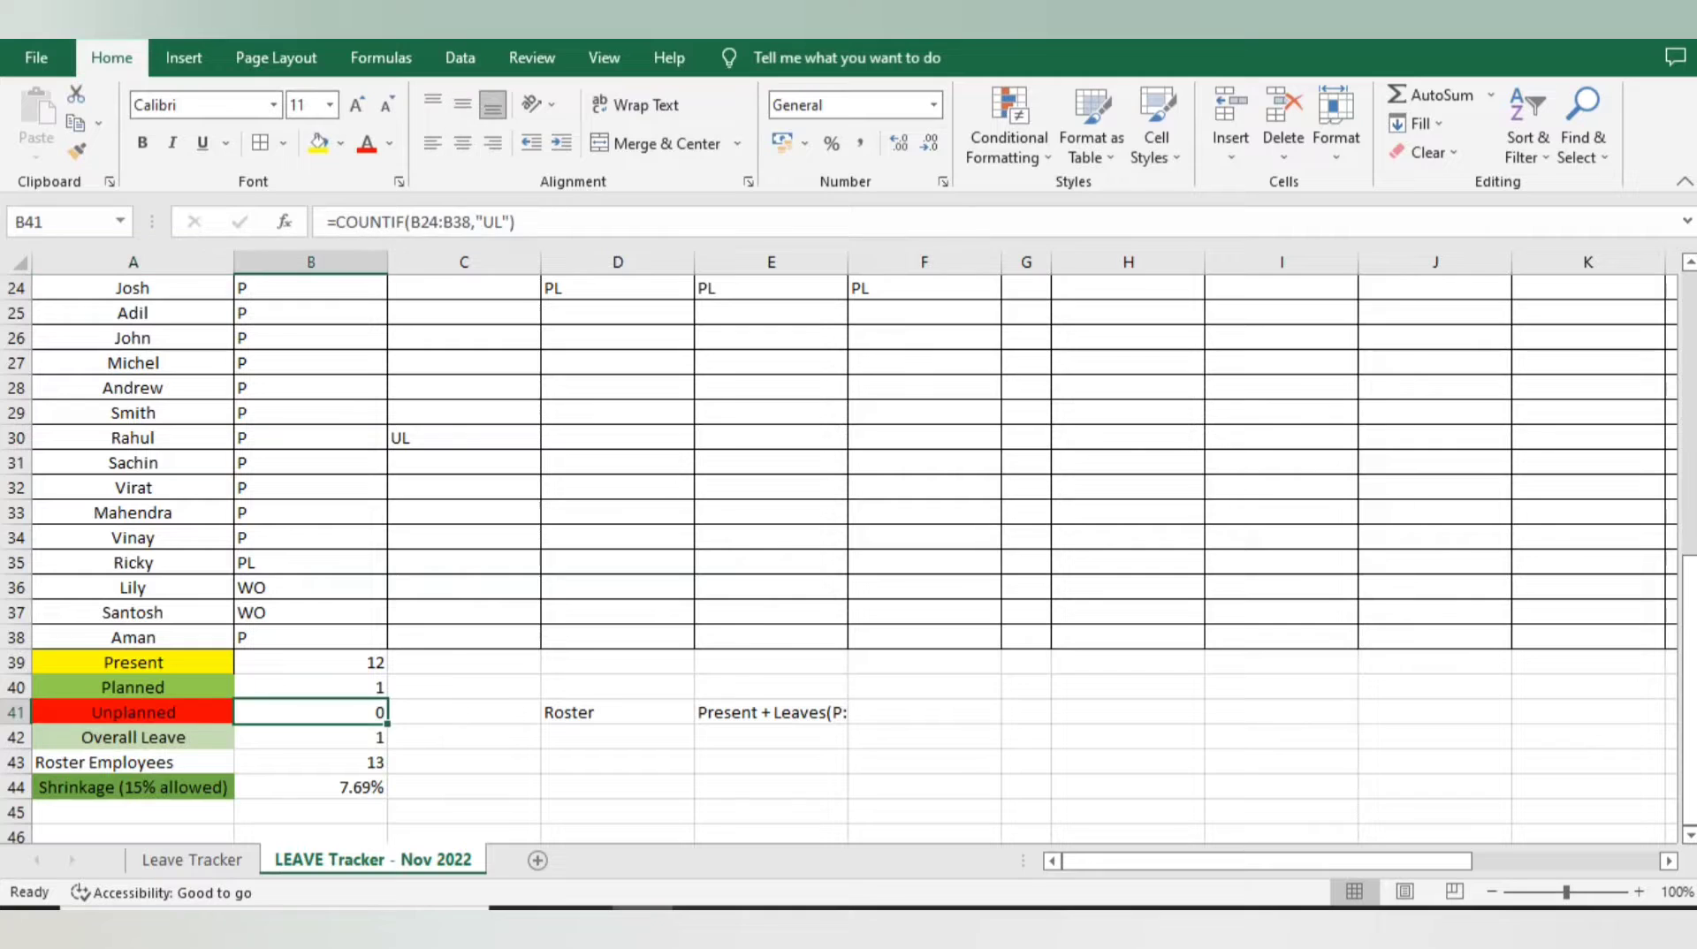
key(ctrl+Right)
key(shift+Right)
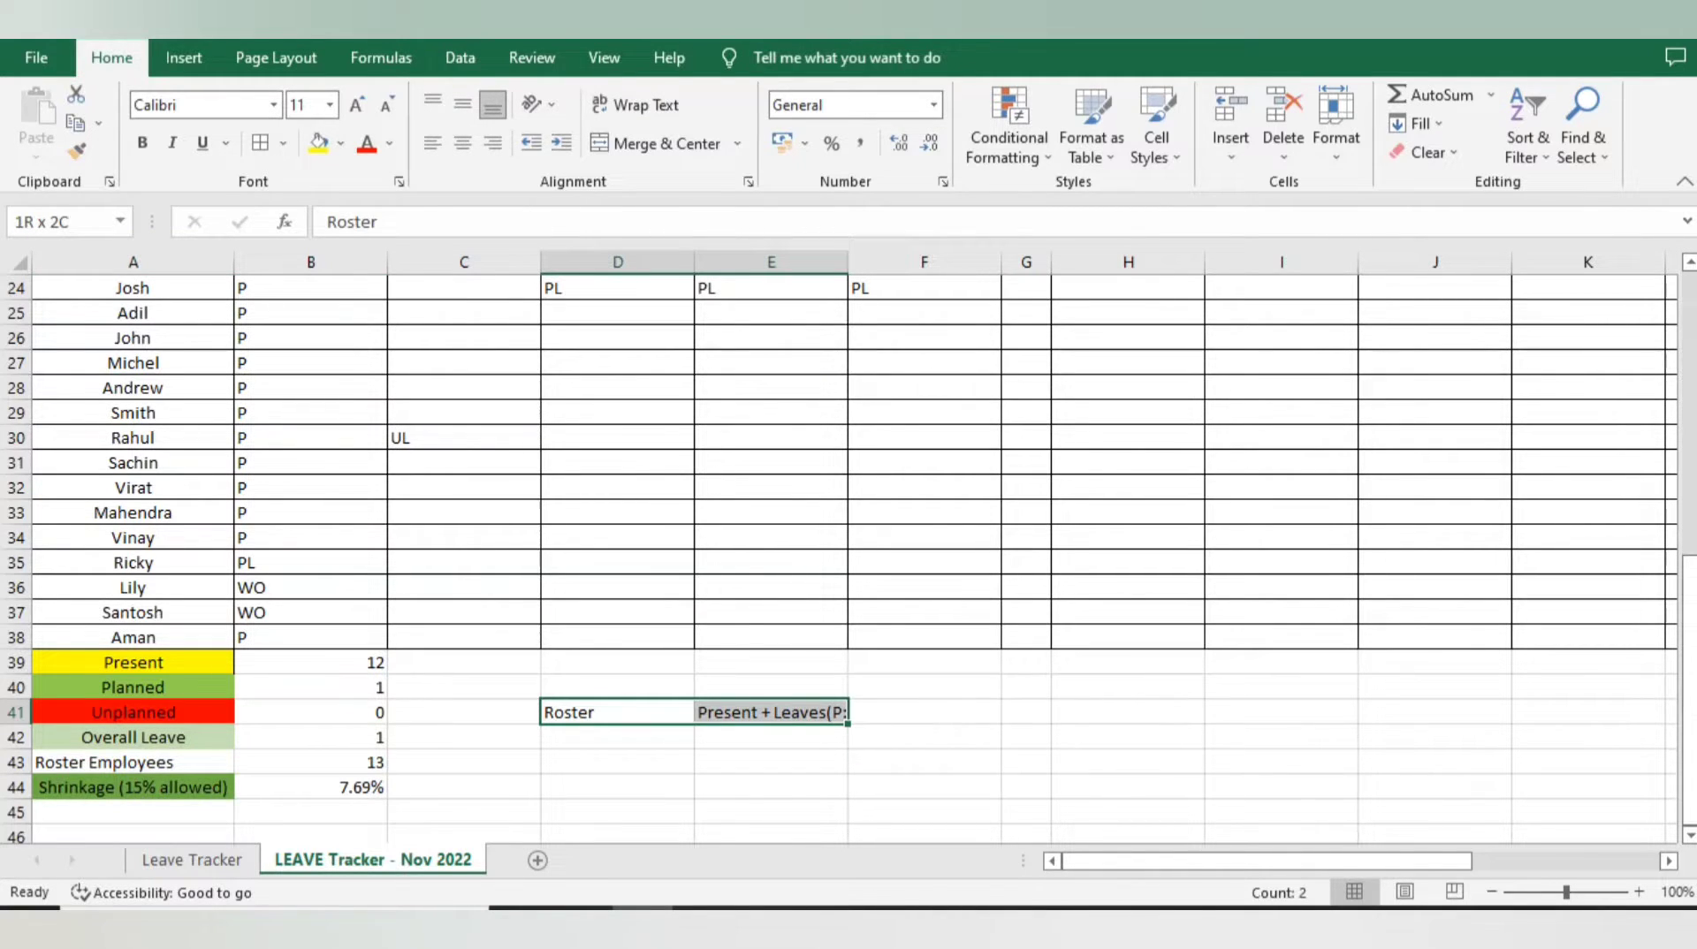
key(BackSpace)
key(Right)
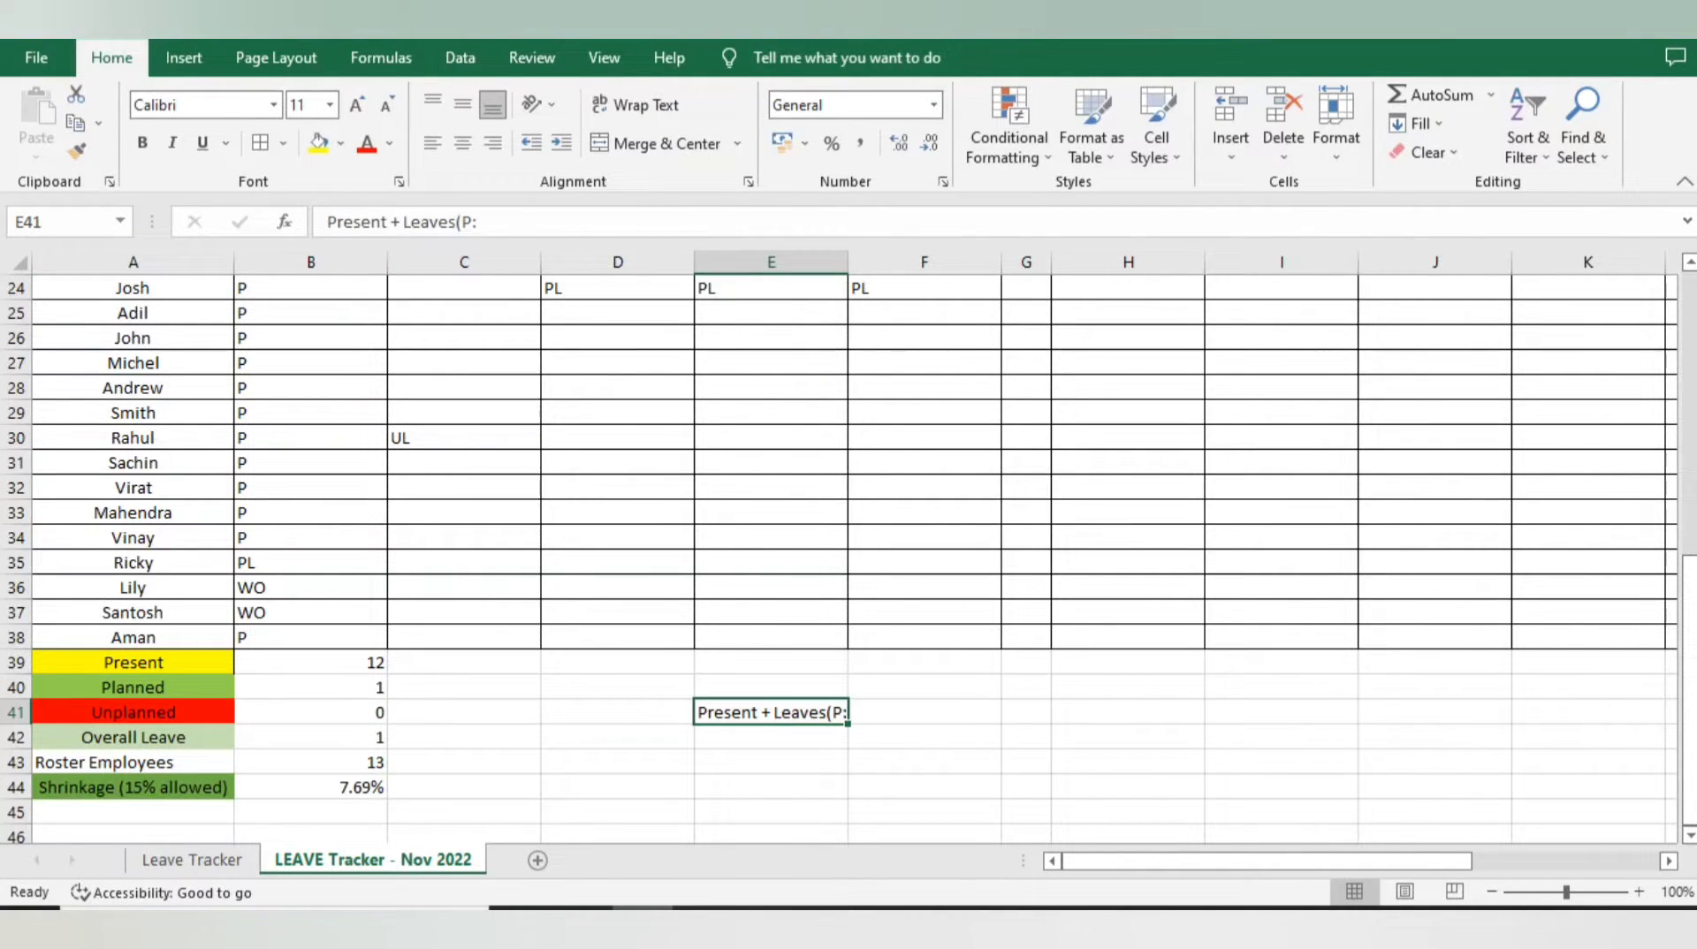
key(Delete)
Examine the 01-11 present, planned, unplanned and overall leave formulas in column B
key(ctrl+Left)
key(Left)
key(Down)
key(Up)
key(Up)
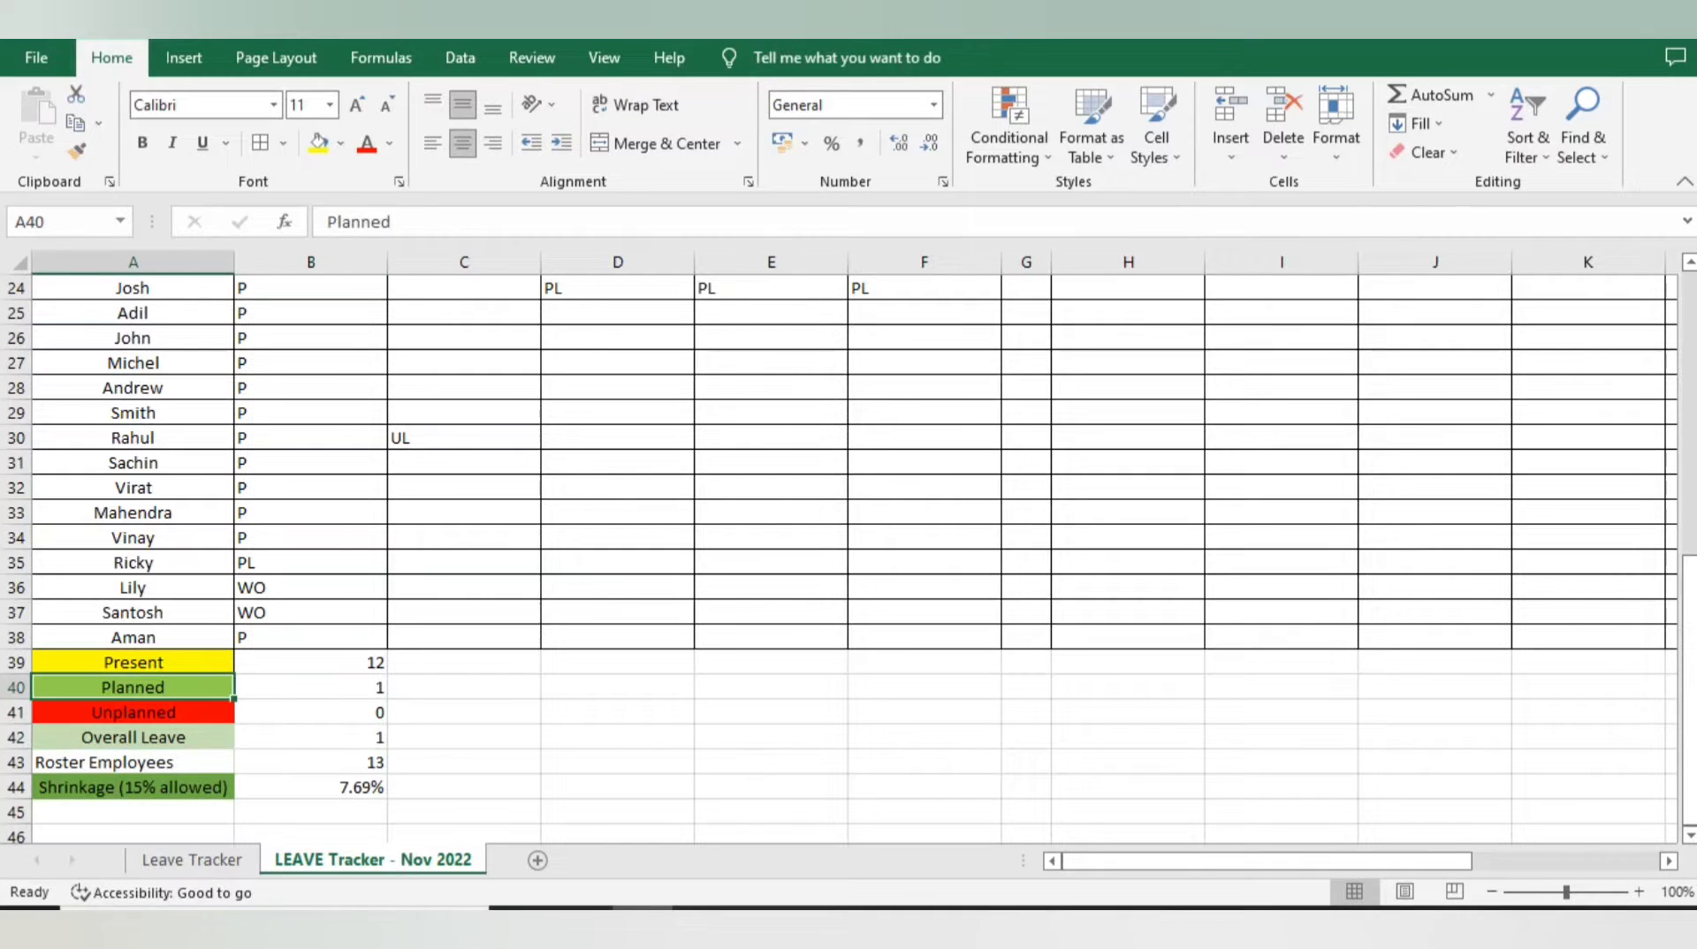
key(Up)
key(Right)
key(Up)
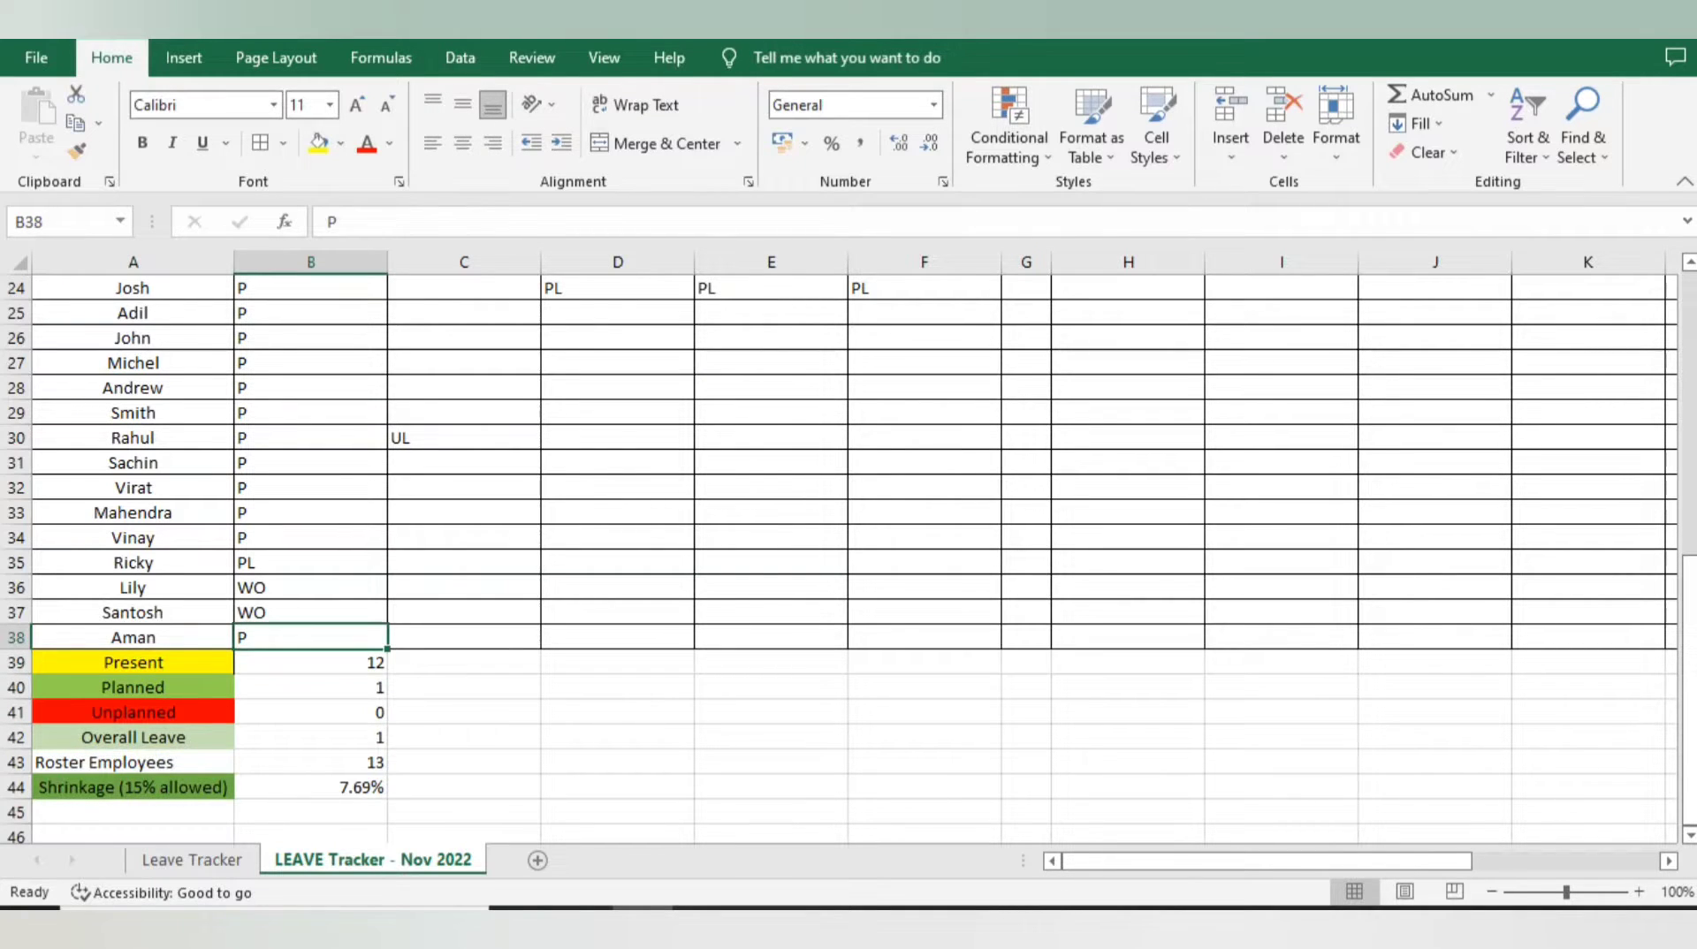
key(Down)
key(Down)
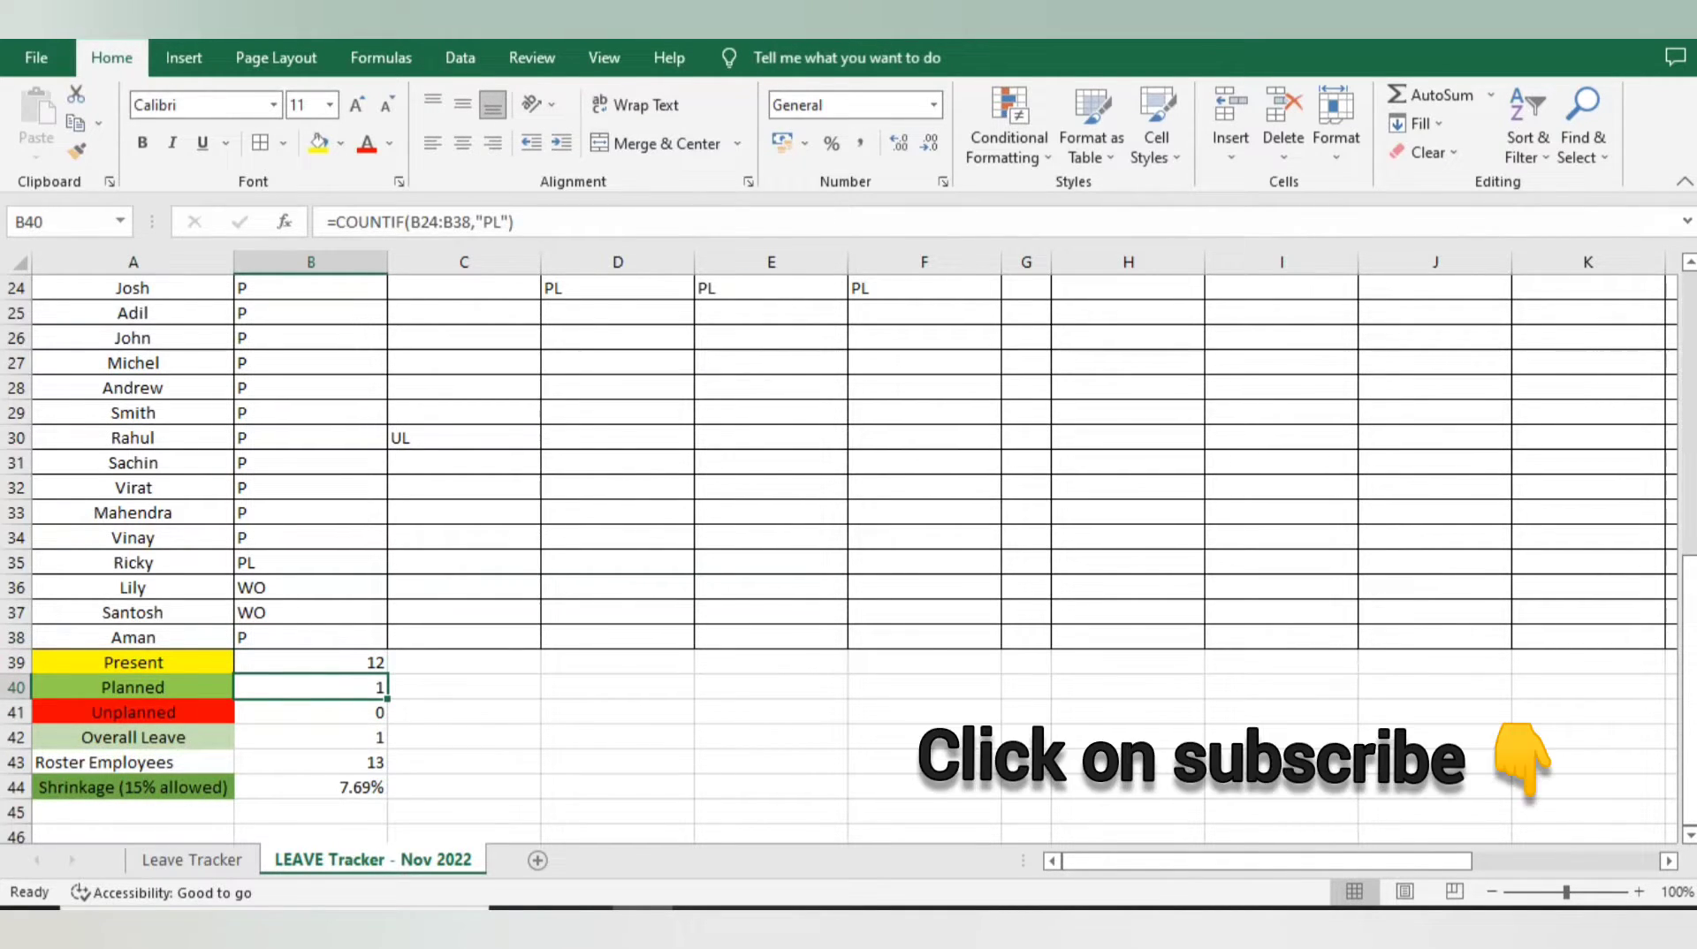
key(Down)
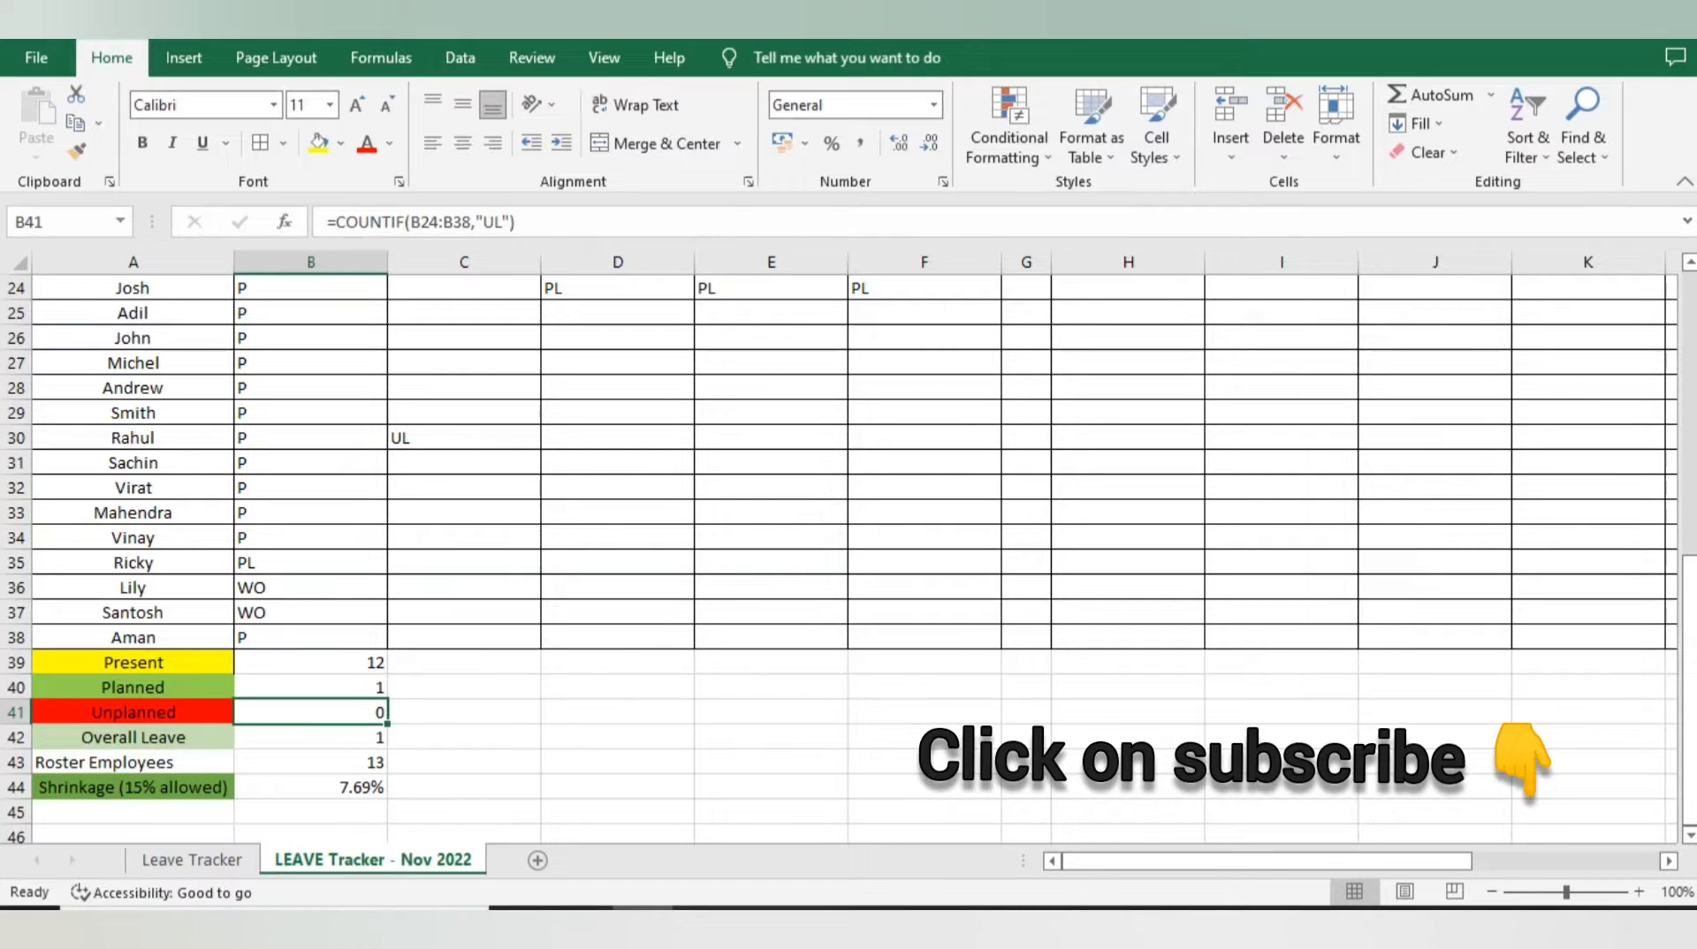
key(Down)
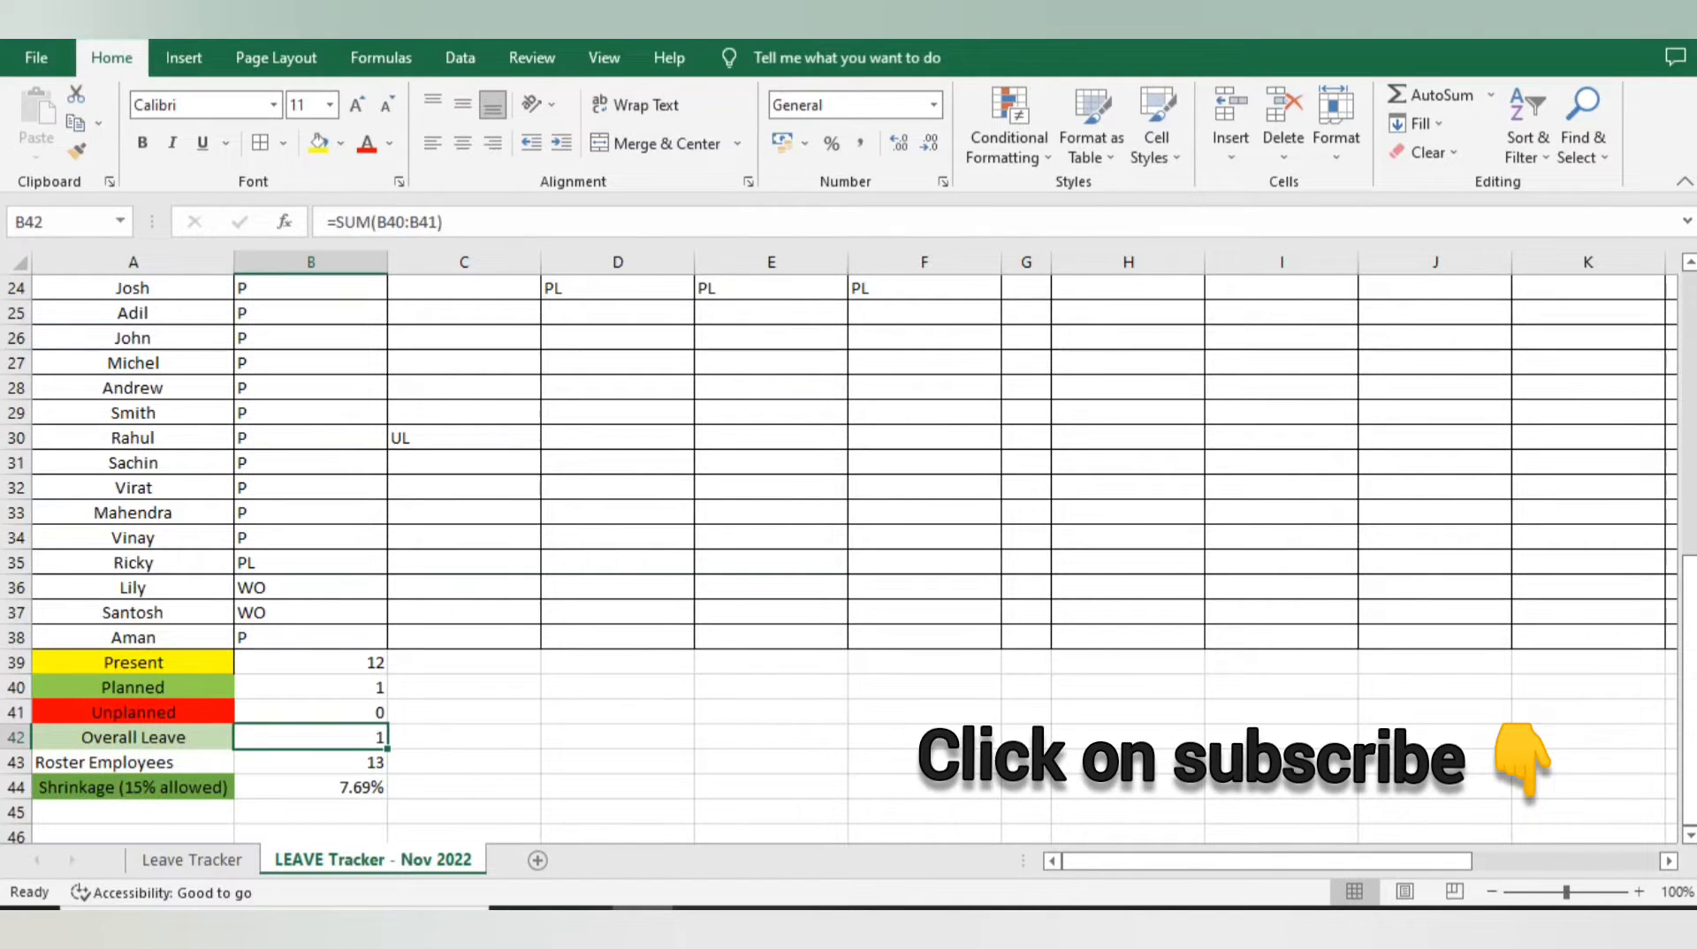
key(Up)
key(Up)
key(Up)
key(Up)
key(Down)
key(Down)
key(Down)
key(Down)
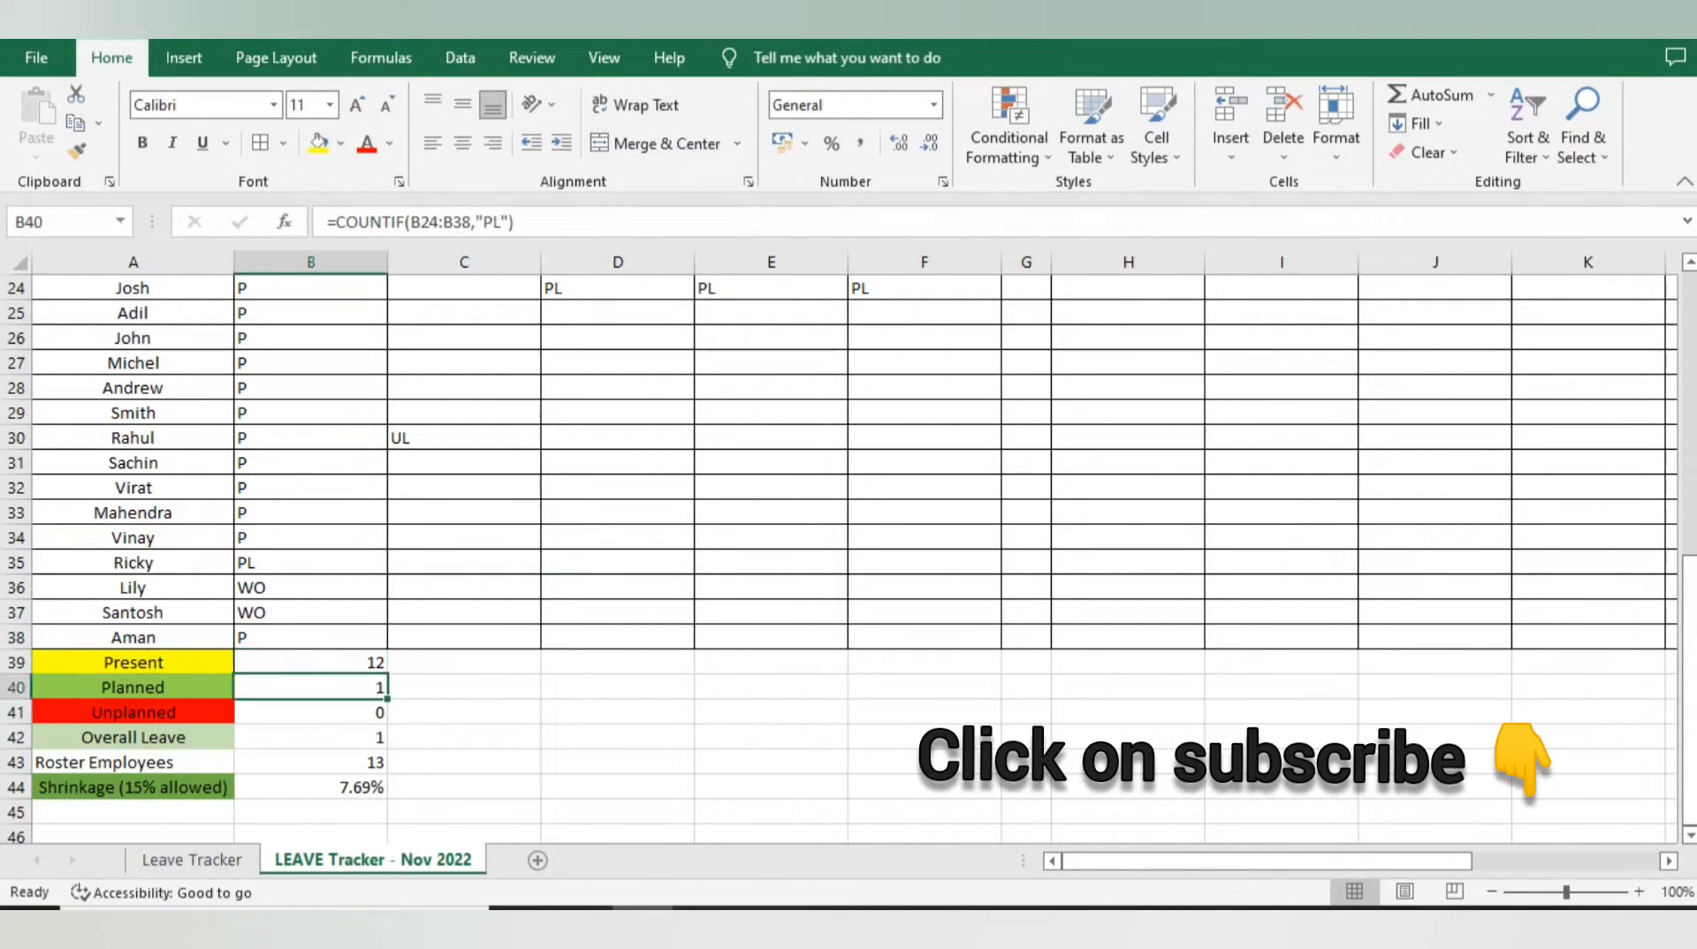
Re-enter =B39+B42 in B43 as the Roster Employees formula for 01-11
click(133, 763)
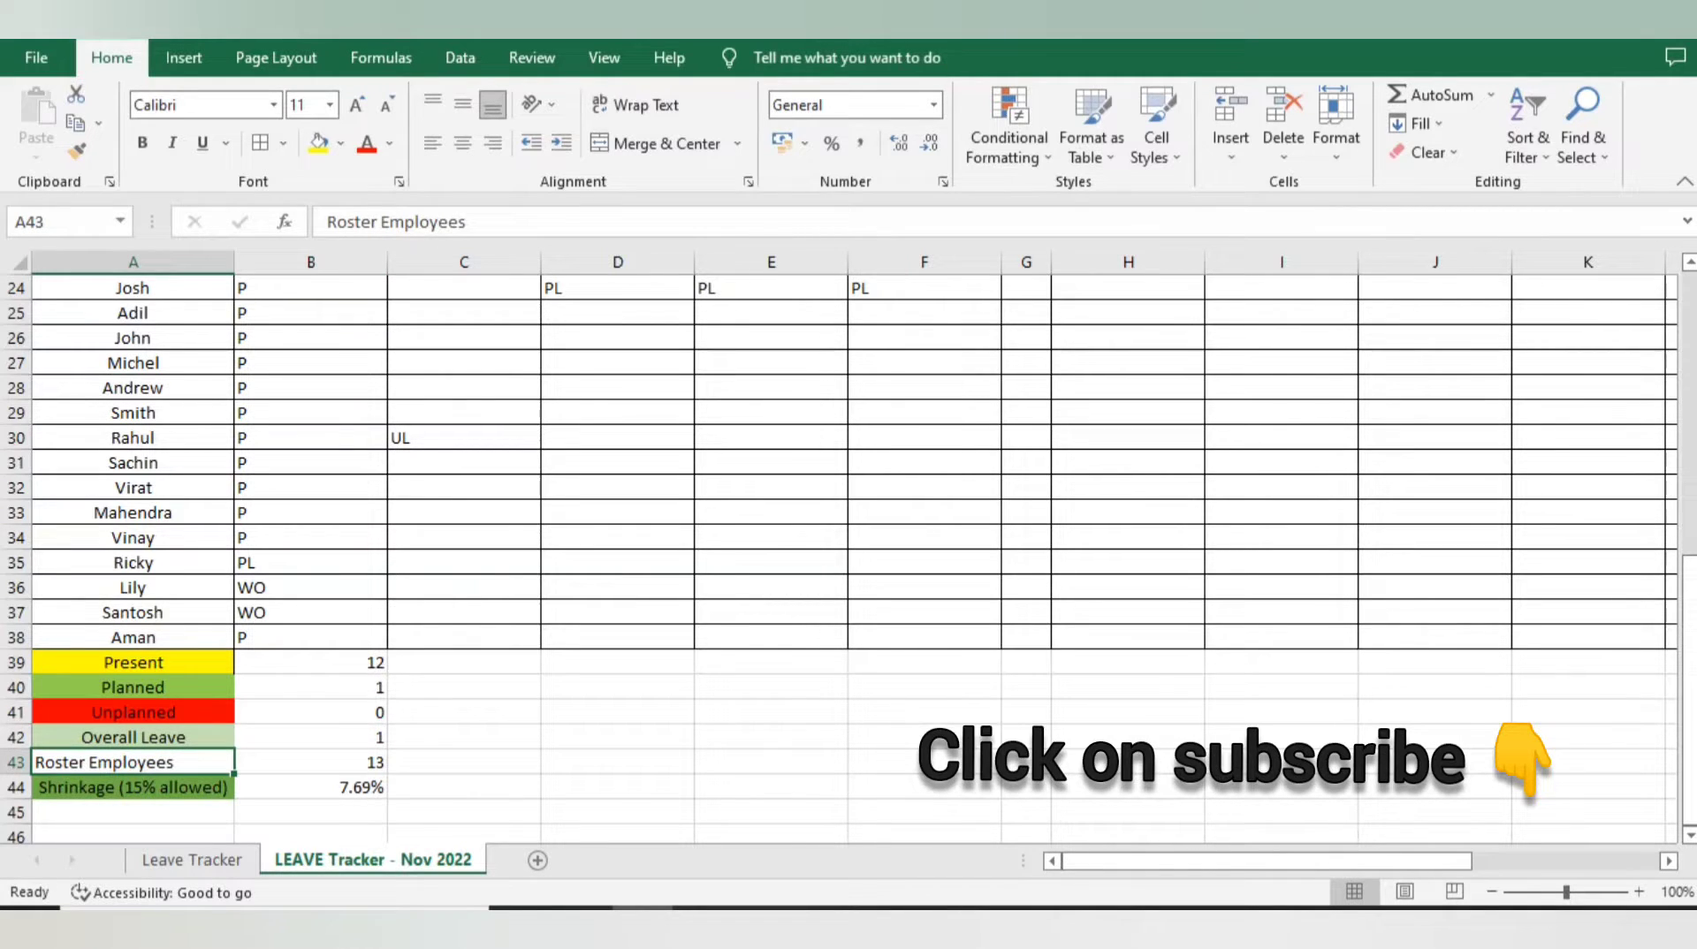
key(Right)
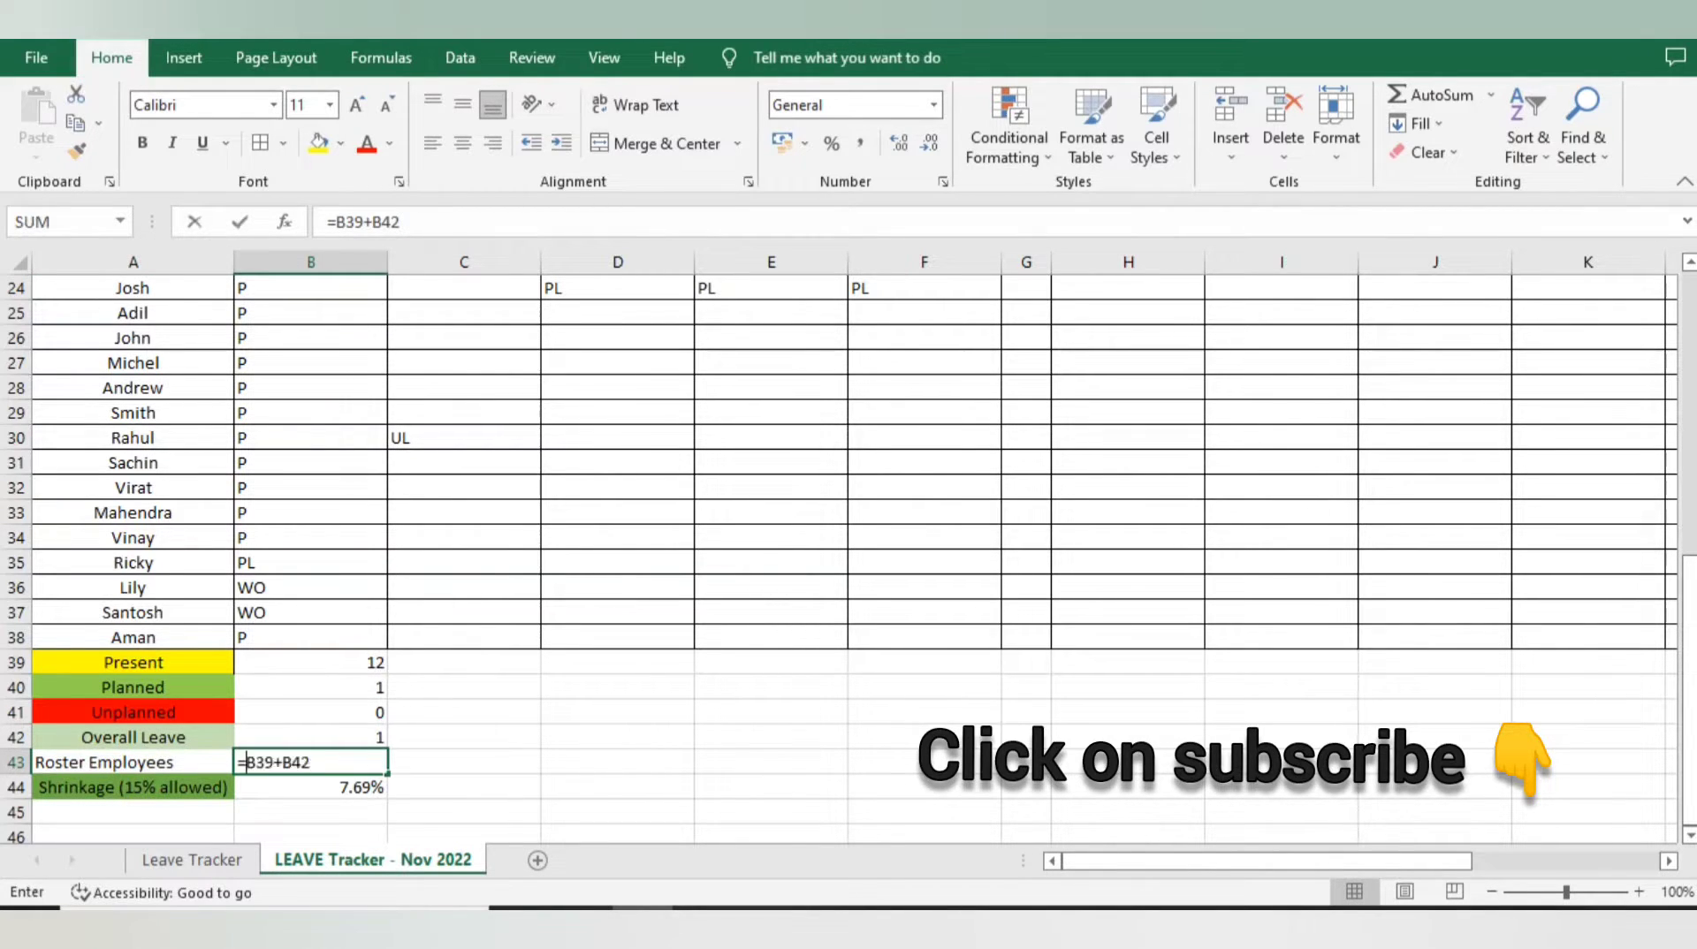
text(=)
key(Up)
key(Up)
key(Up)
key(Up)
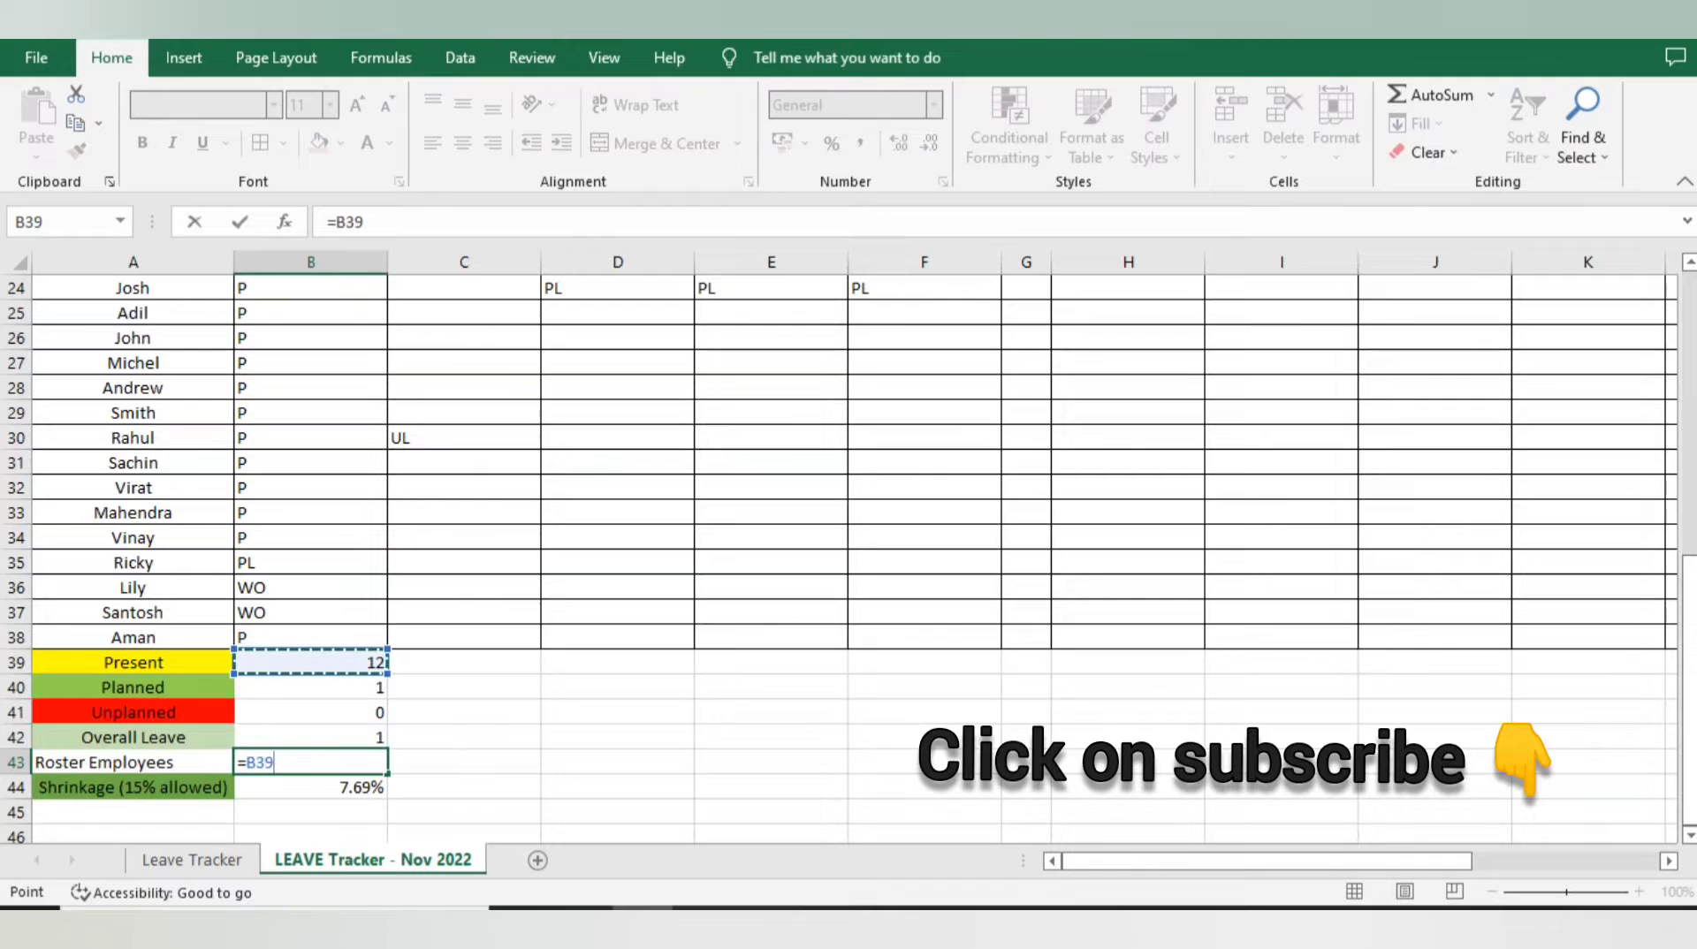
text(+)
key(Down)
key(Down)
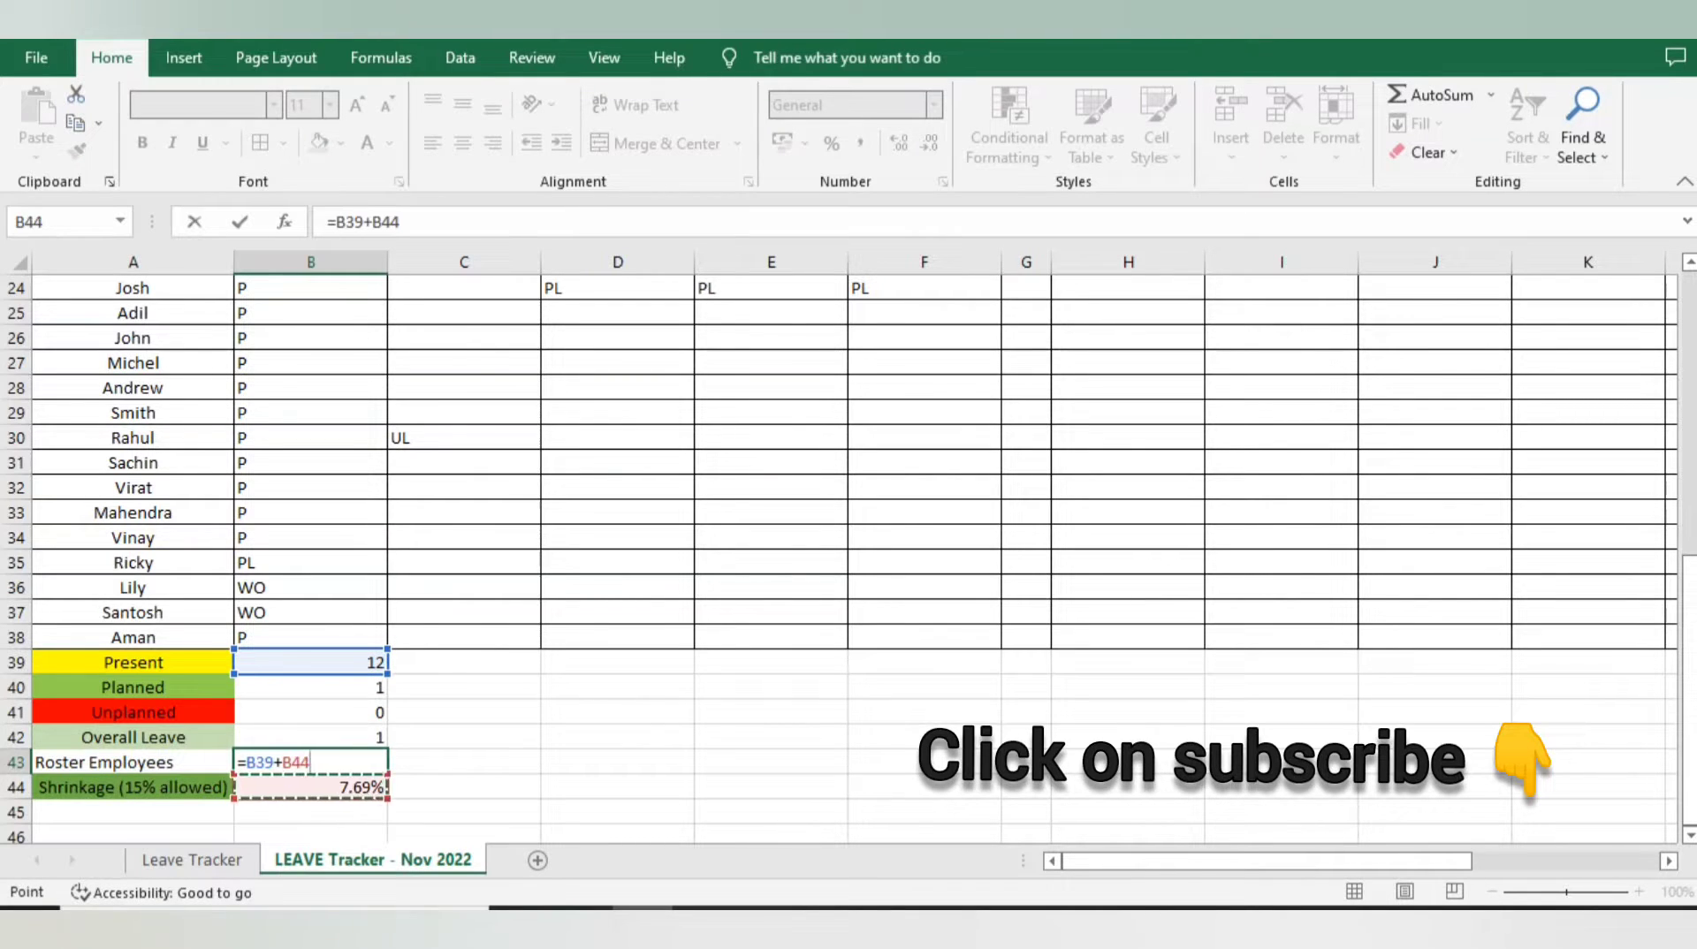
key(Up)
key(Up)
key(Up)
key(Up)
key(Down)
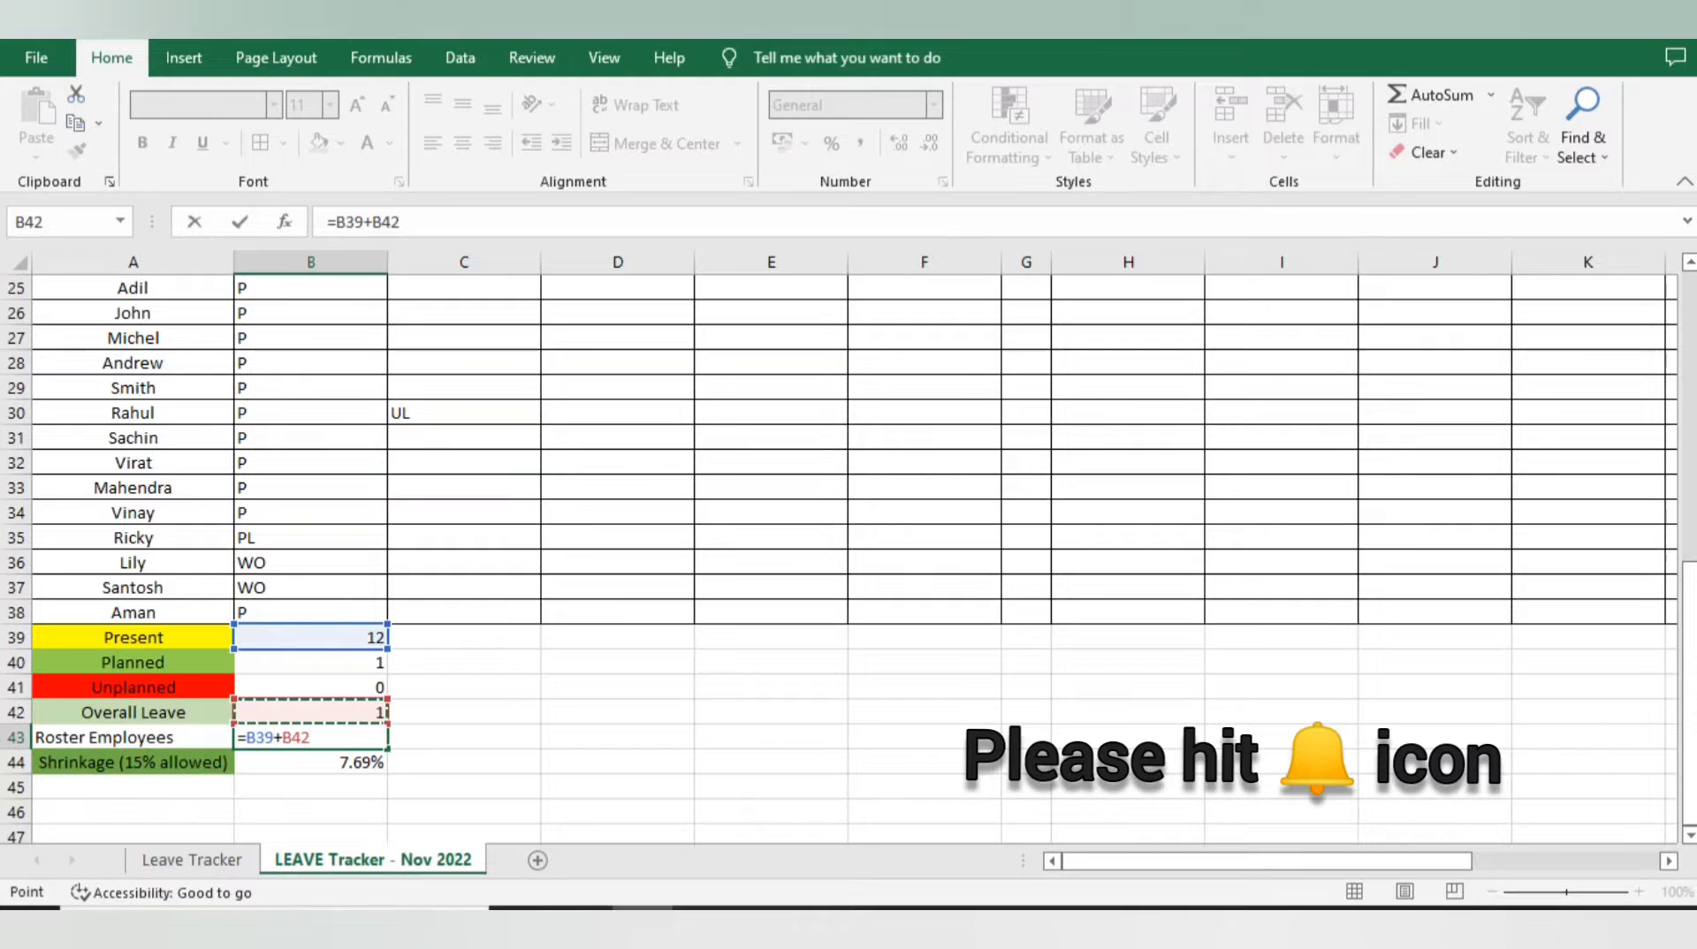
key(Return)
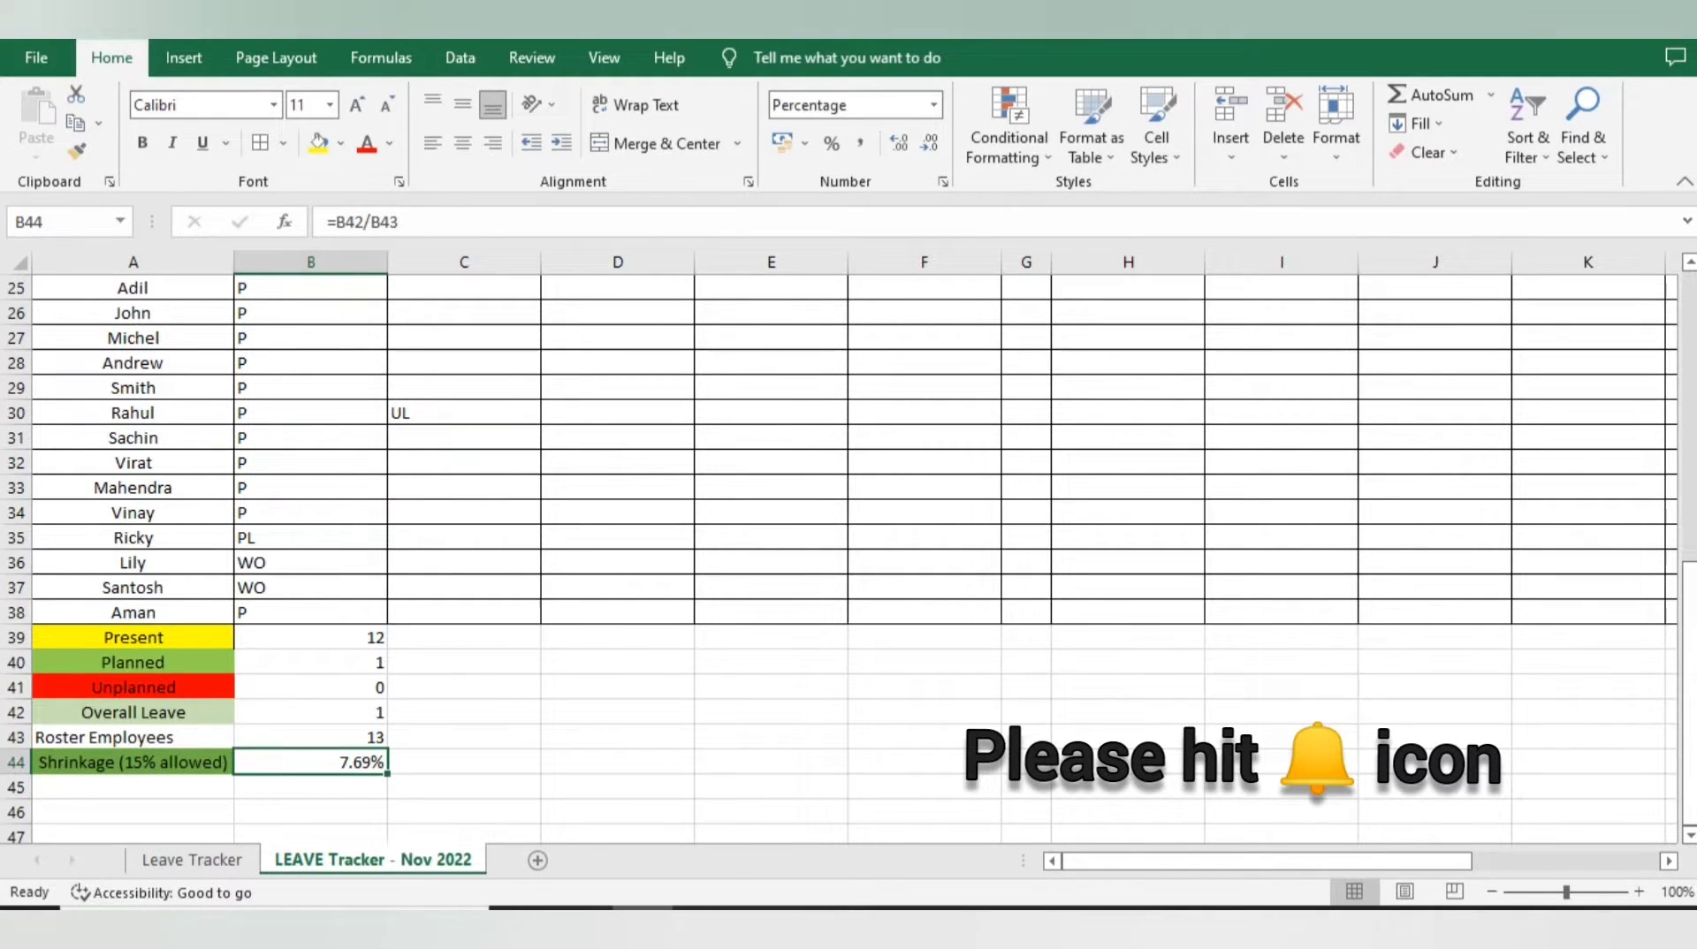
Clear the shrinkage cell B44 and re-enter its formula as =B42/B43
key(Delete)
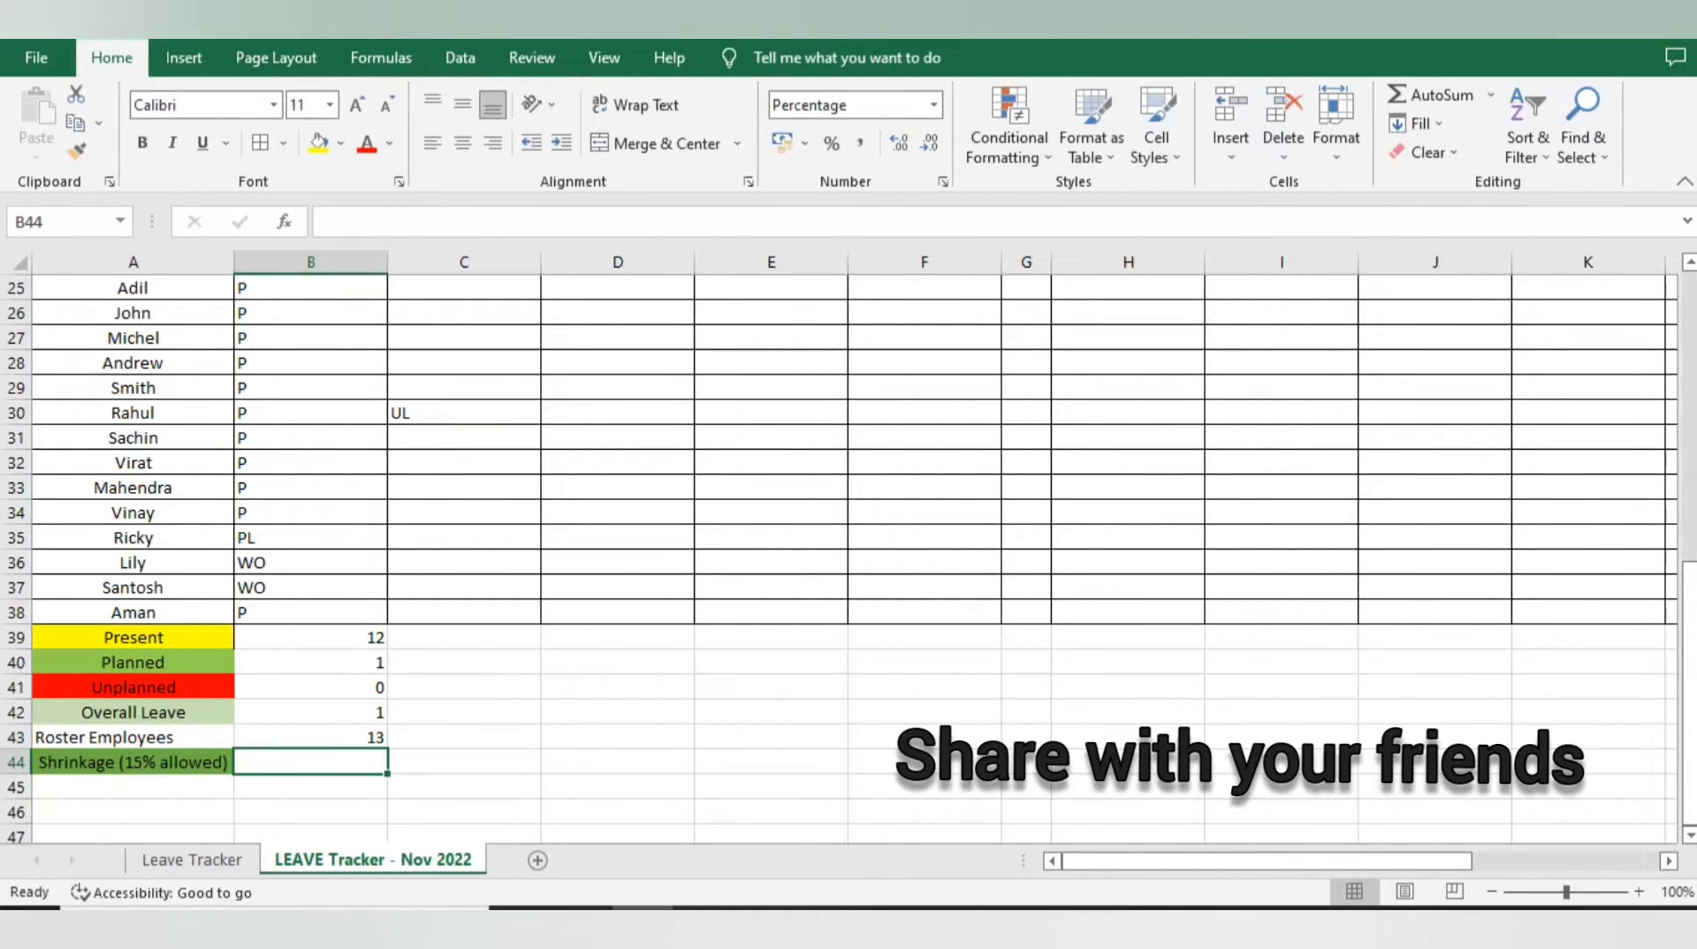
key(Left)
key(Right)
text(=)
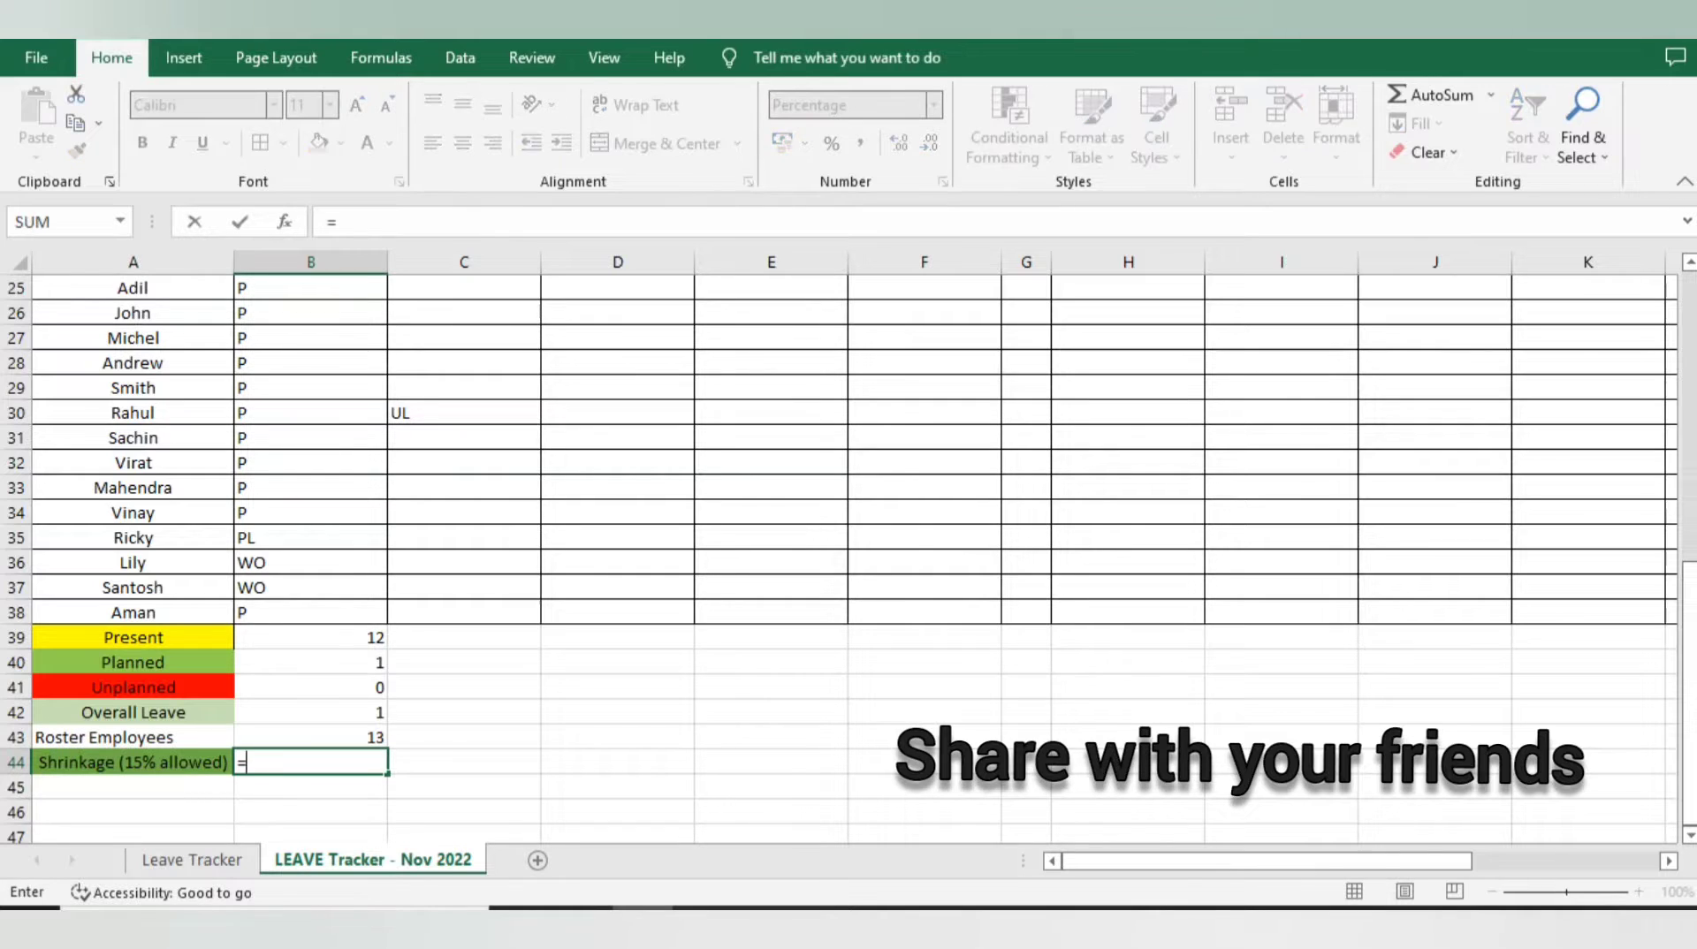
key(Up)
key(Up)
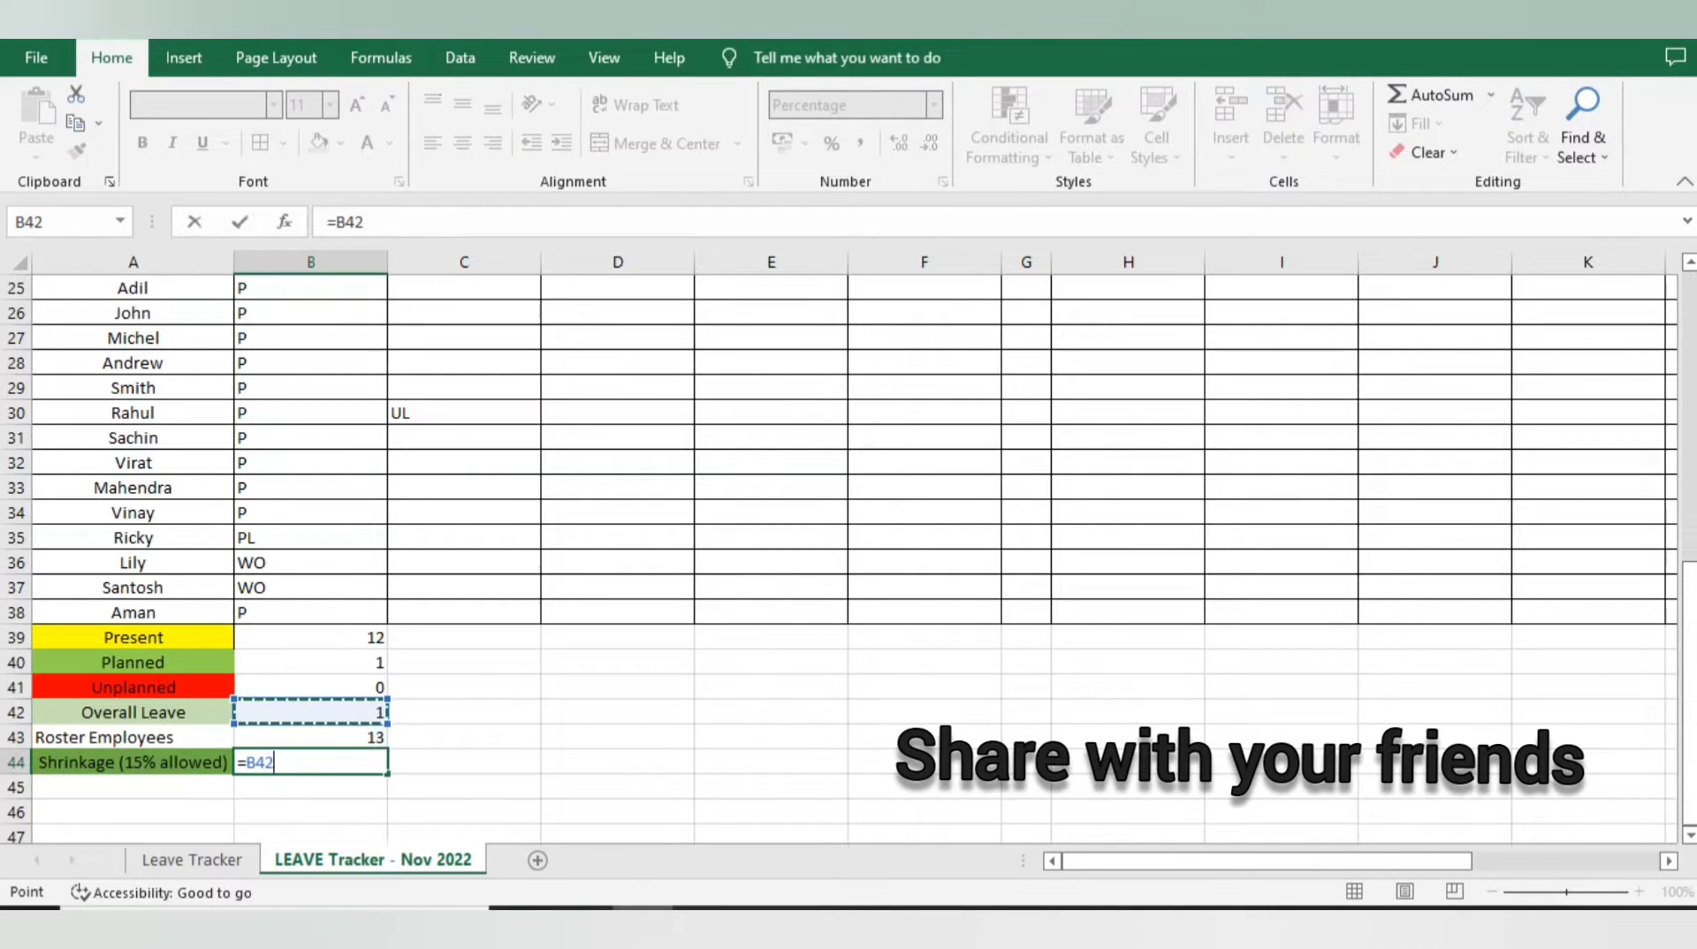
text(/)
key(Down)
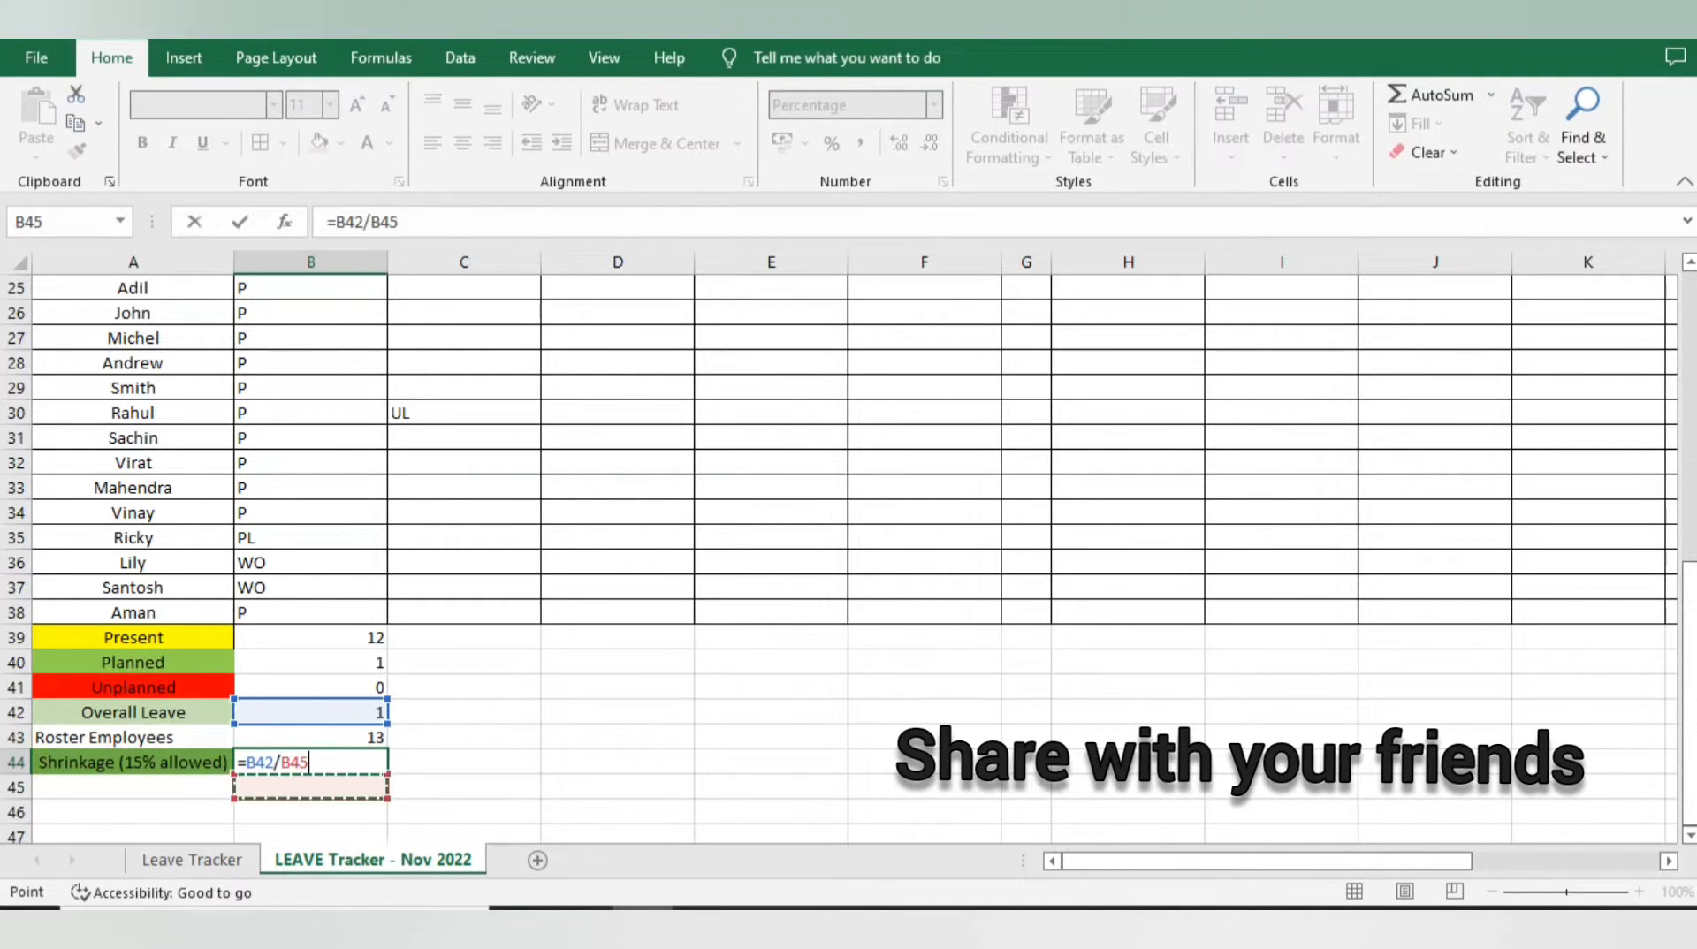
key(Up)
key(Up)
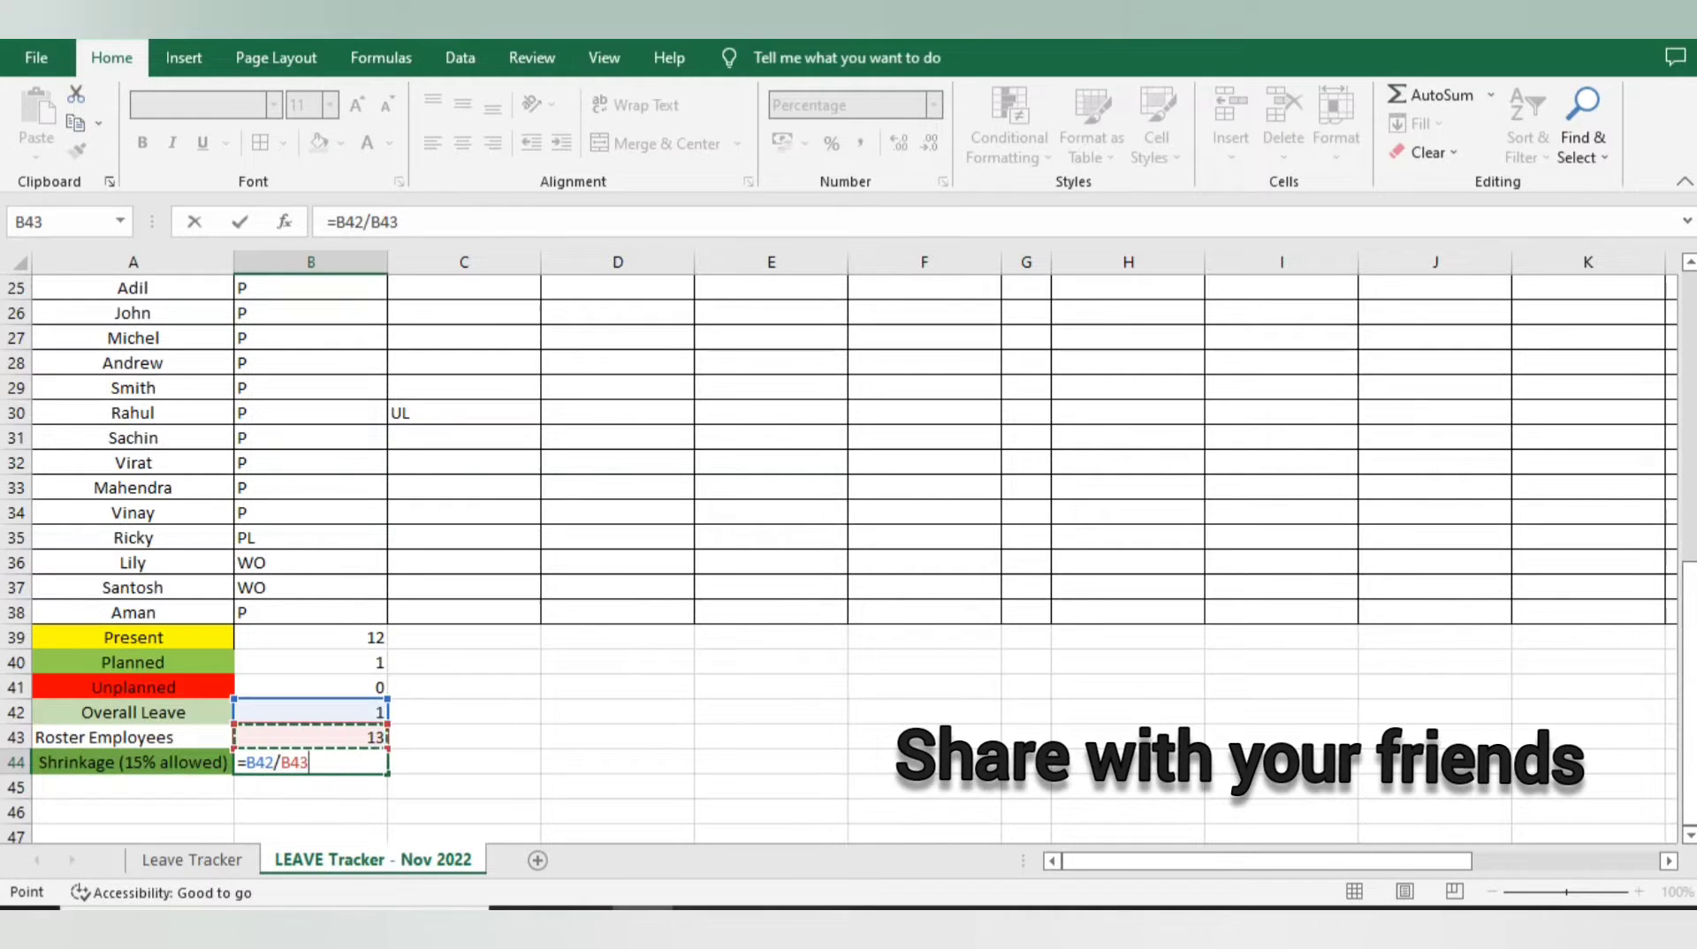
text())
key(Return)
key(Return)
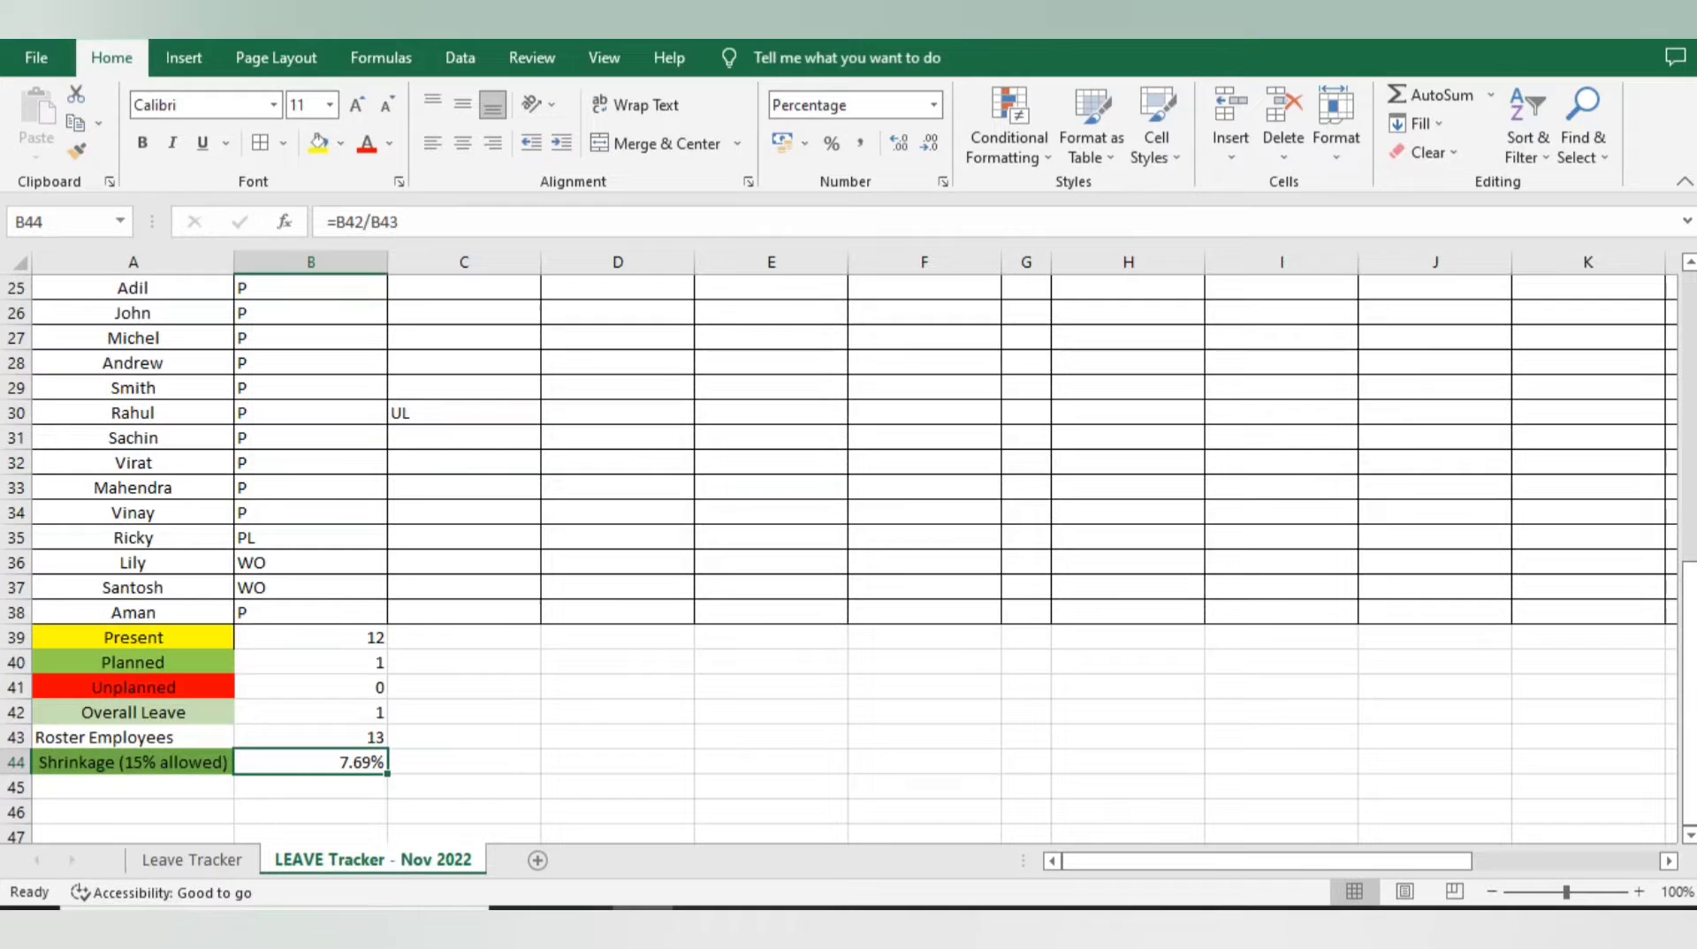
Add a Greater Than highlight rule to B44 for values above 15%, with Light Red Fill with Dark Red Text
key(ctrl+Up)
key(ctrl+Down)
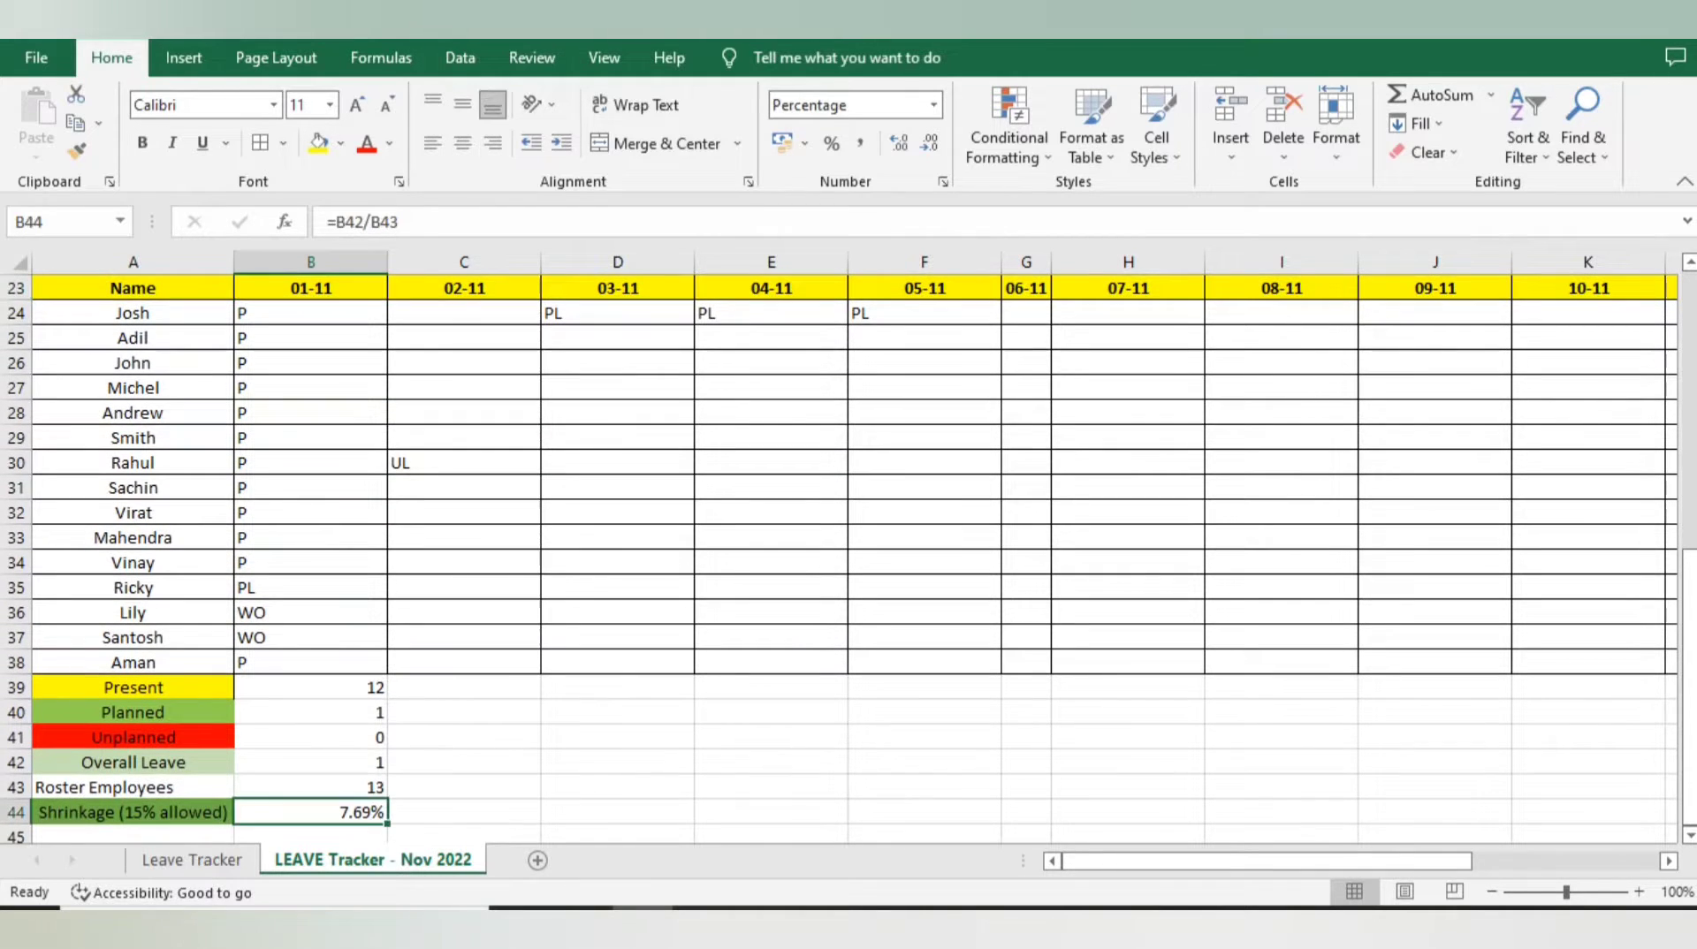
key(Down)
key(Up)
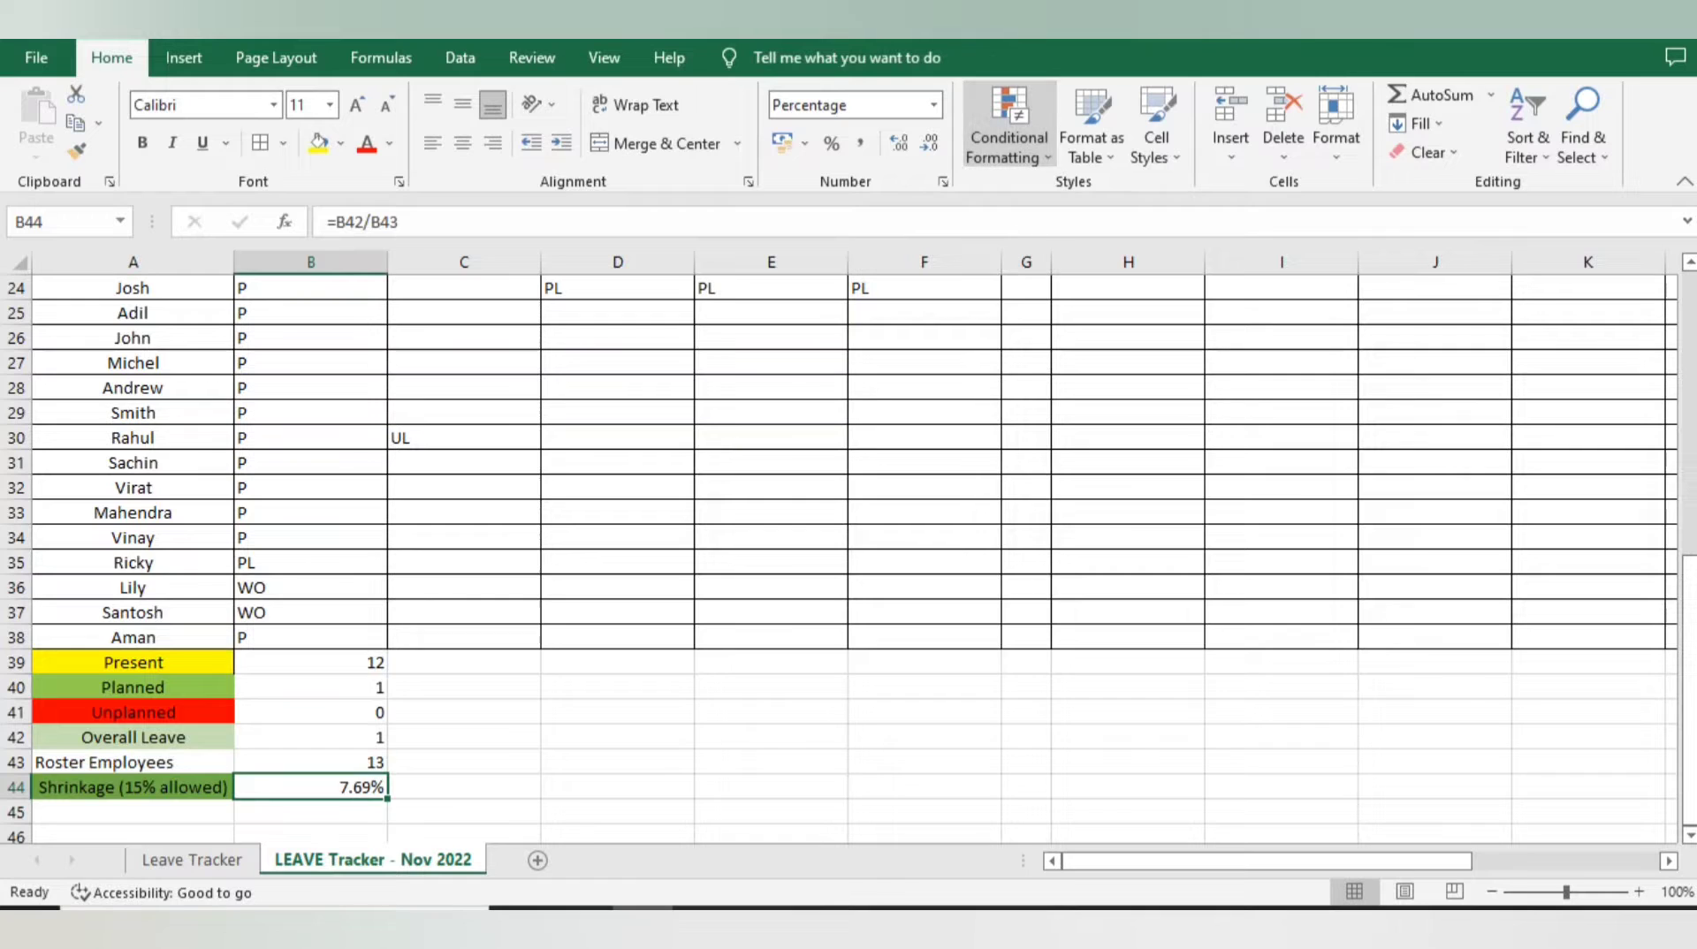
click(1010, 133)
mouse_move(1092, 199)
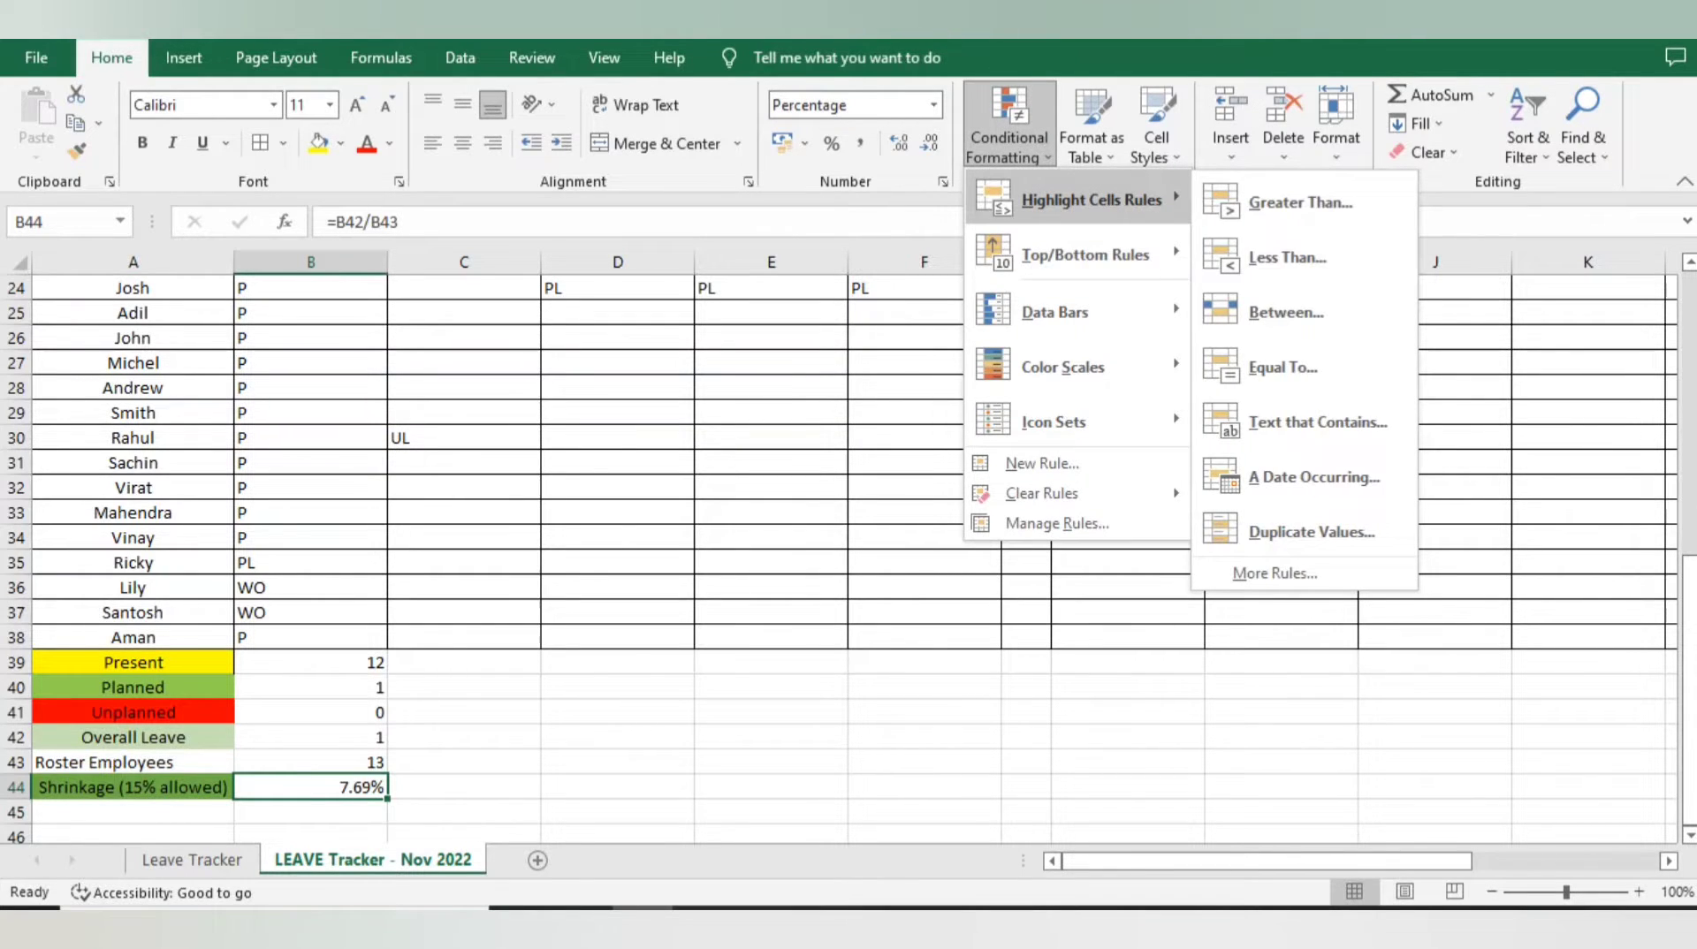
click(1299, 203)
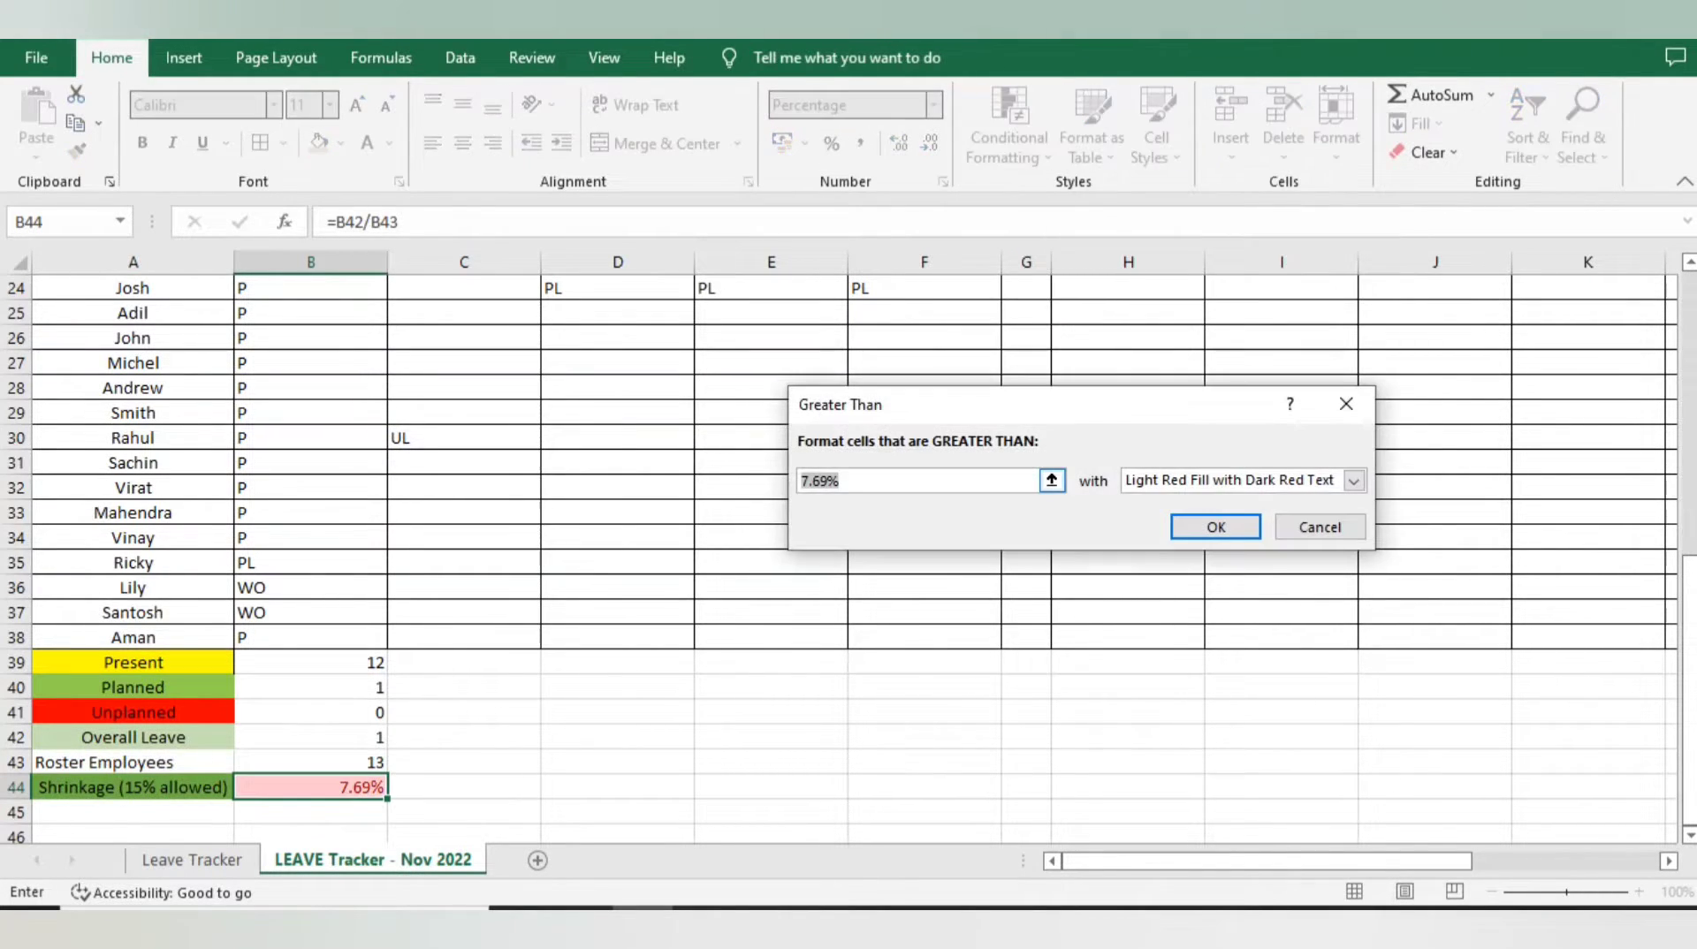
click(871, 481)
key(F2)
key(BackSpace)
key(BackSpace)
key(BackSpace)
key(BackSpace)
key(BackSpace)
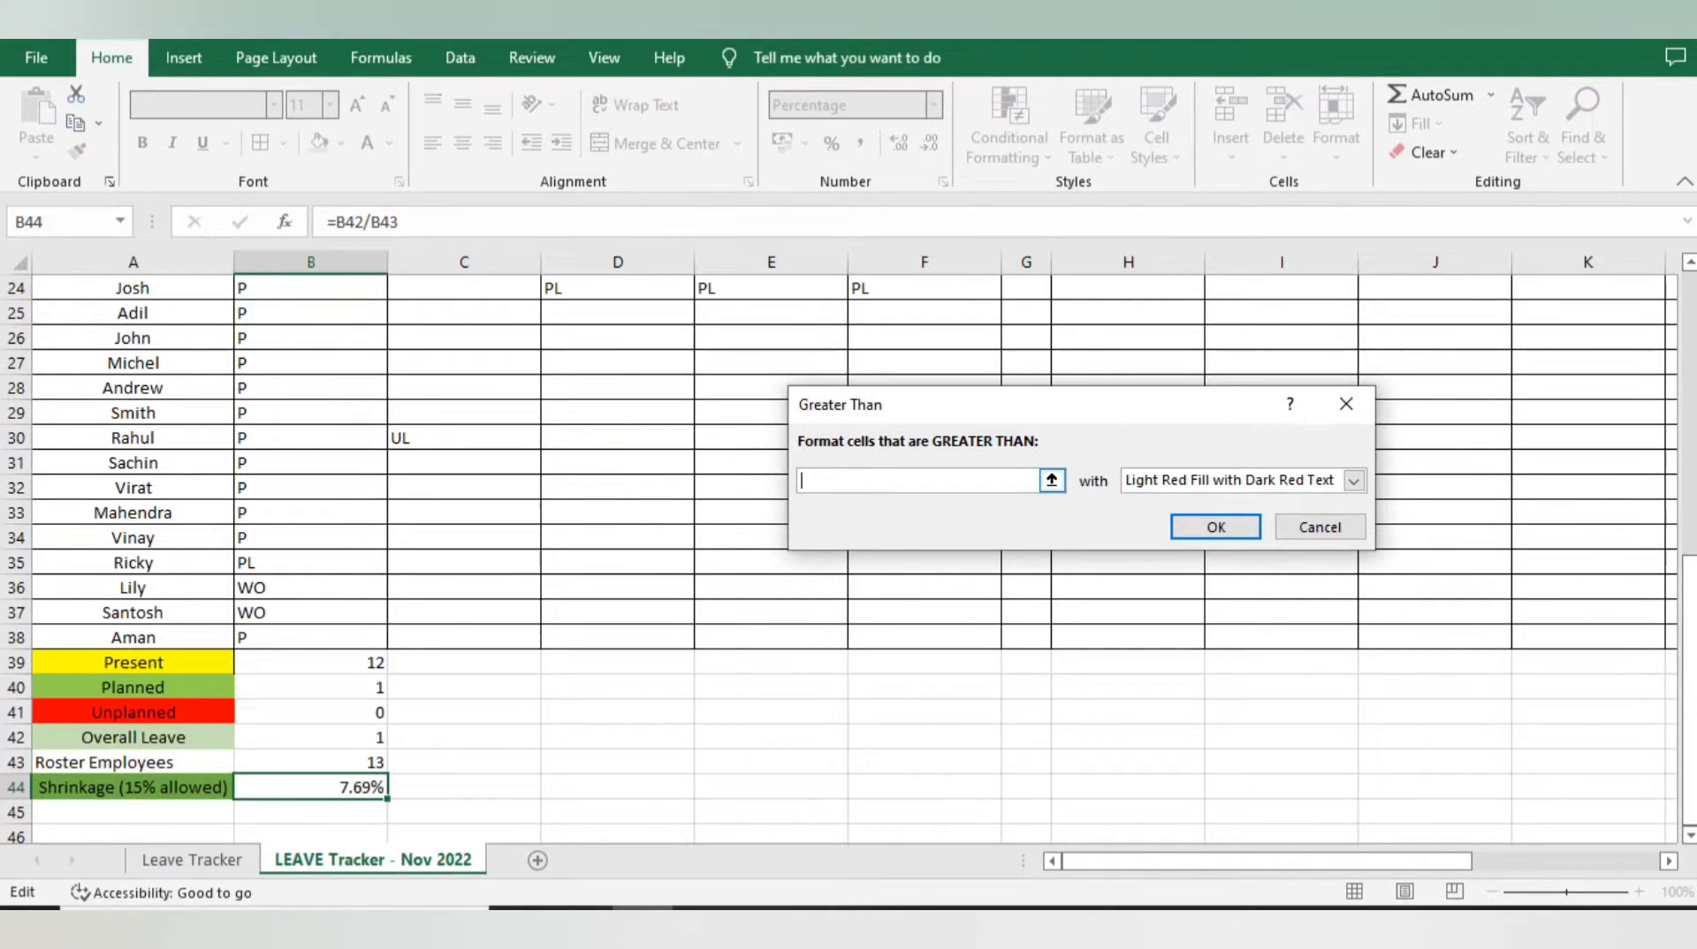
text(15%)
click(1216, 527)
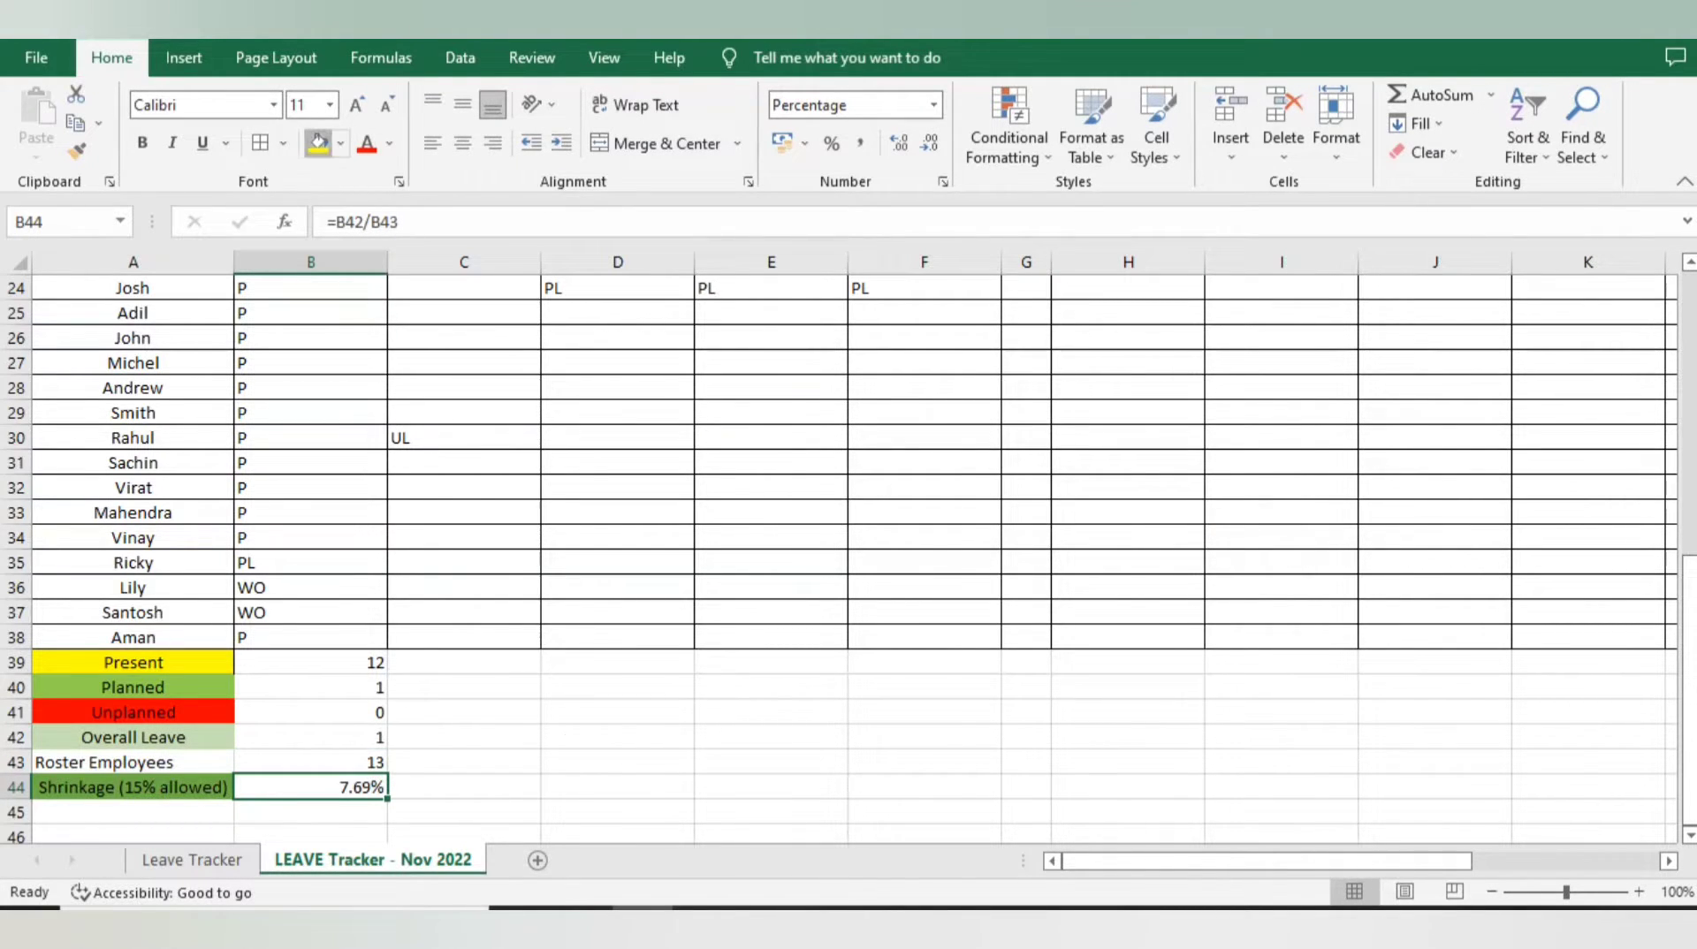
Fill the shrinkage percentage cell B44 with light green
click(318, 143)
click(341, 143)
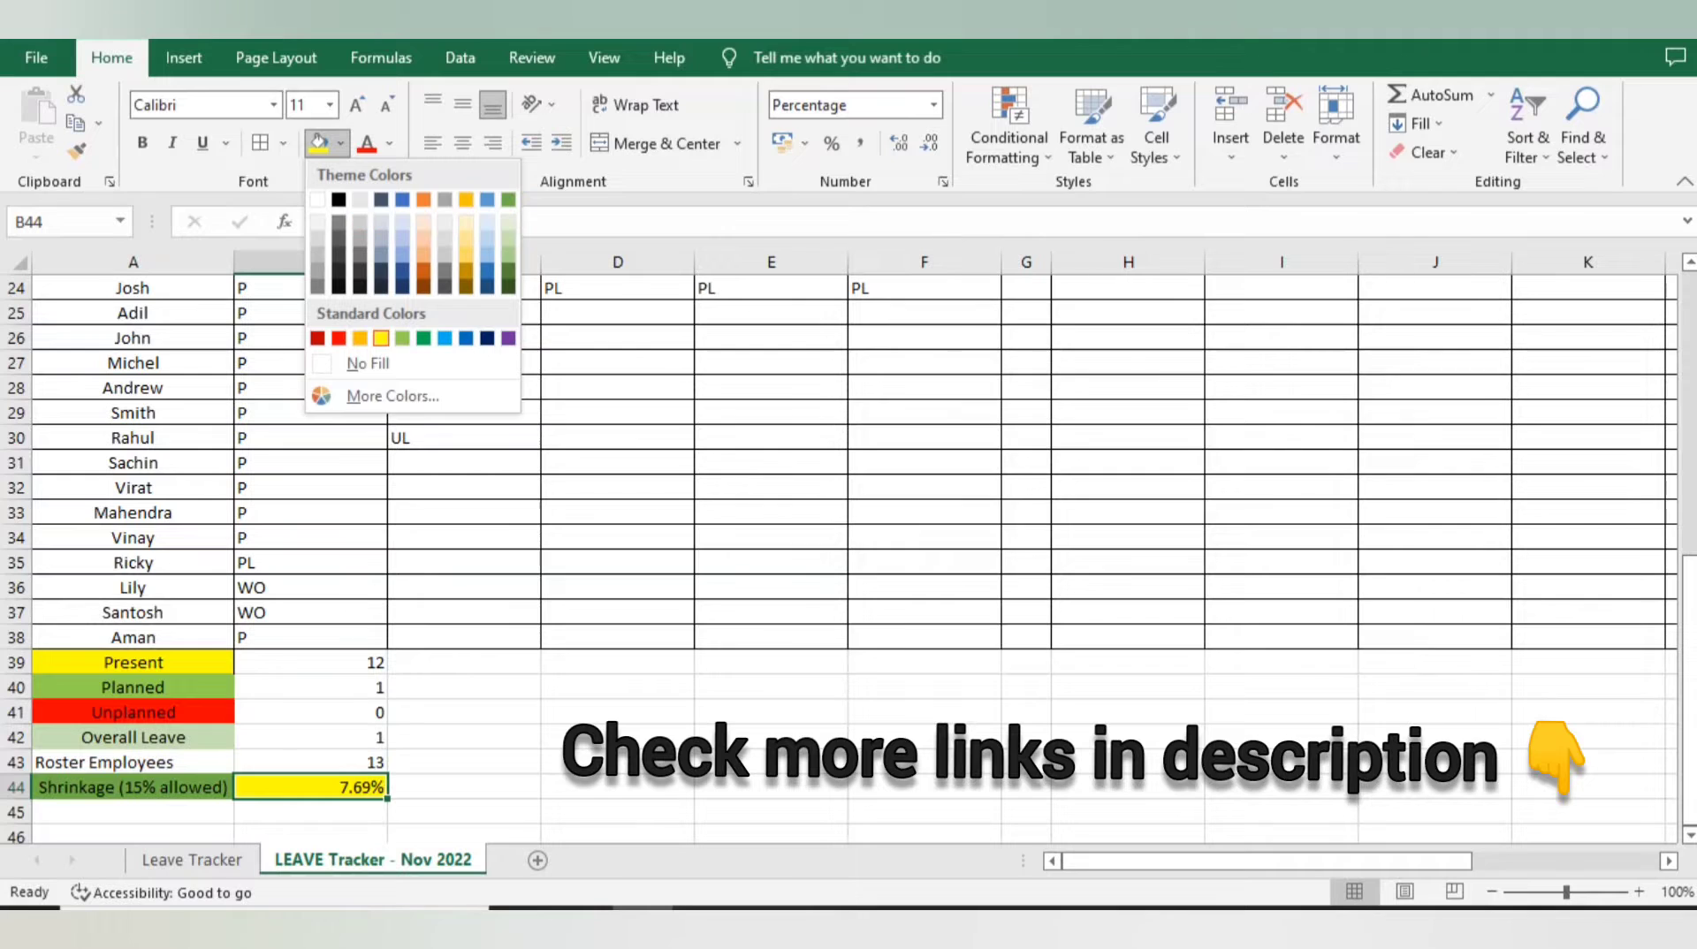
click(508, 237)
Change the 01-11 attendance code in B38 to PL
click(310, 762)
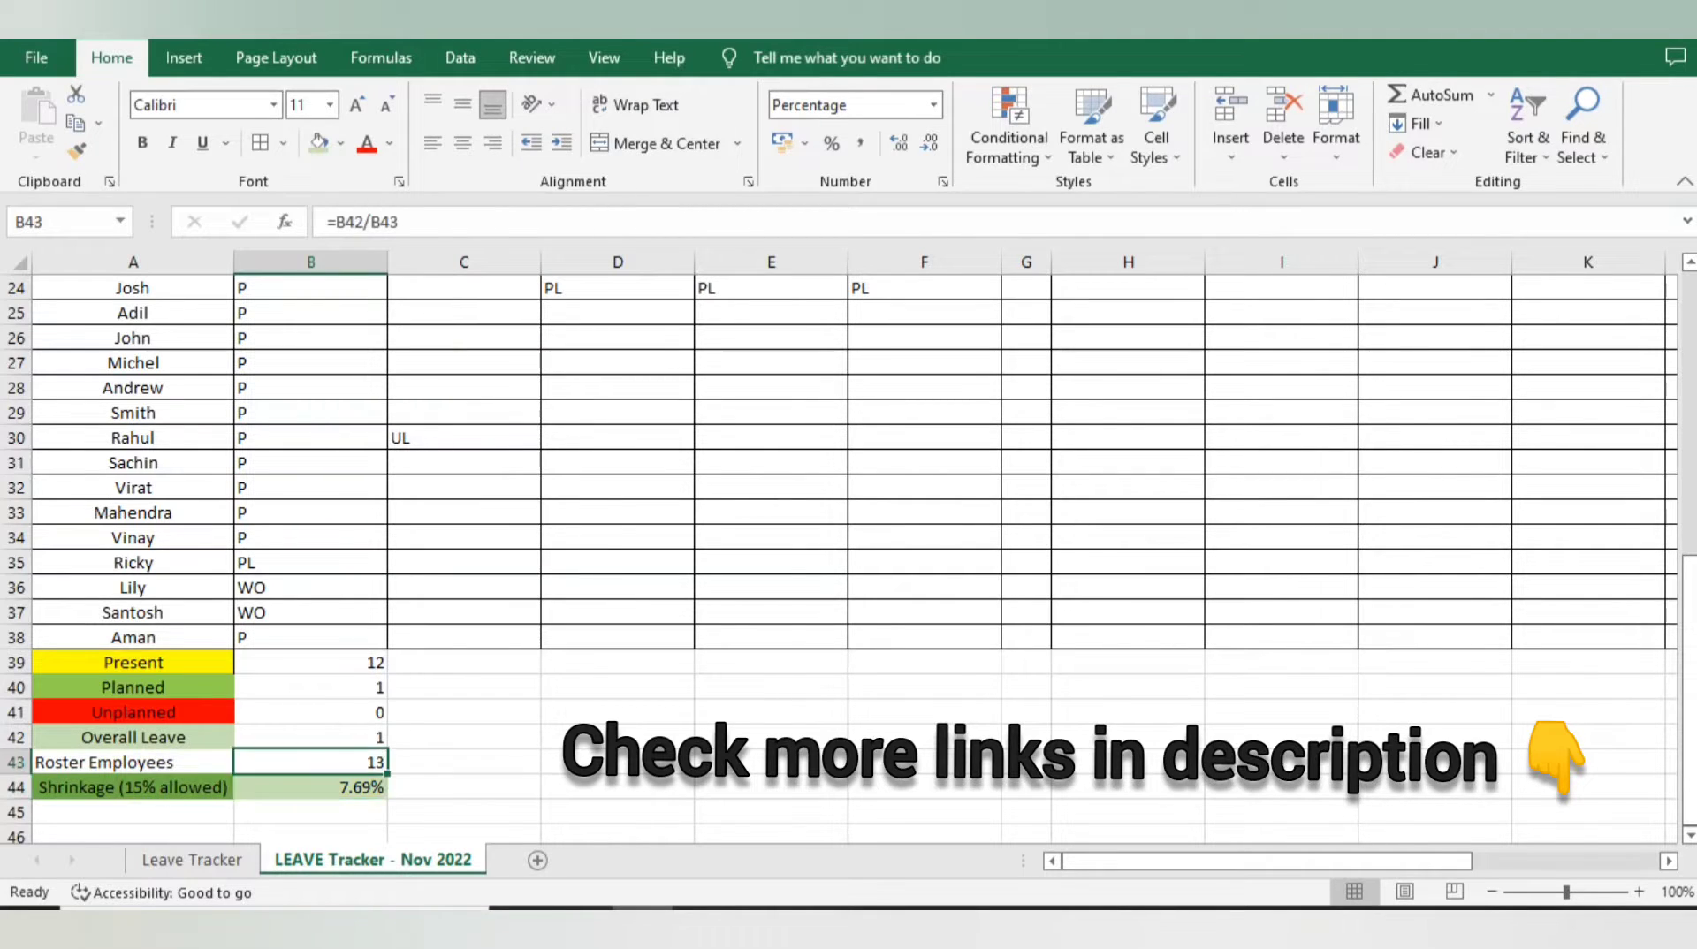
key(Up)
key(Up)
key(Up)
key(Up)
key(Up)
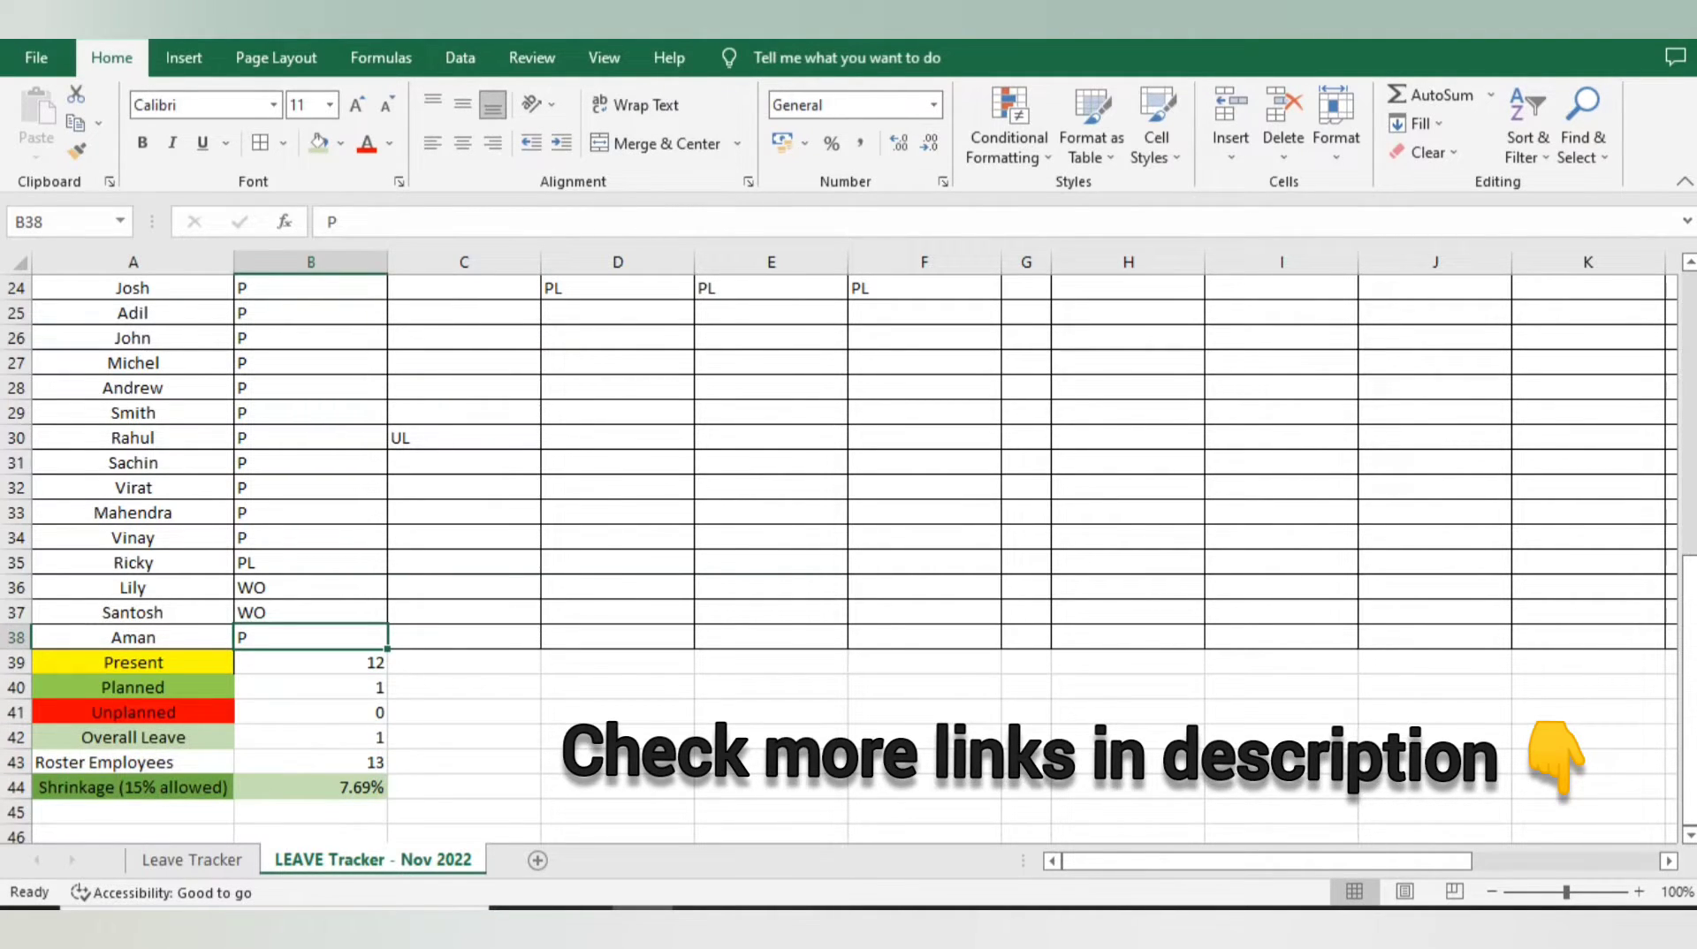
text(PL)
key(Return)
key(Up)
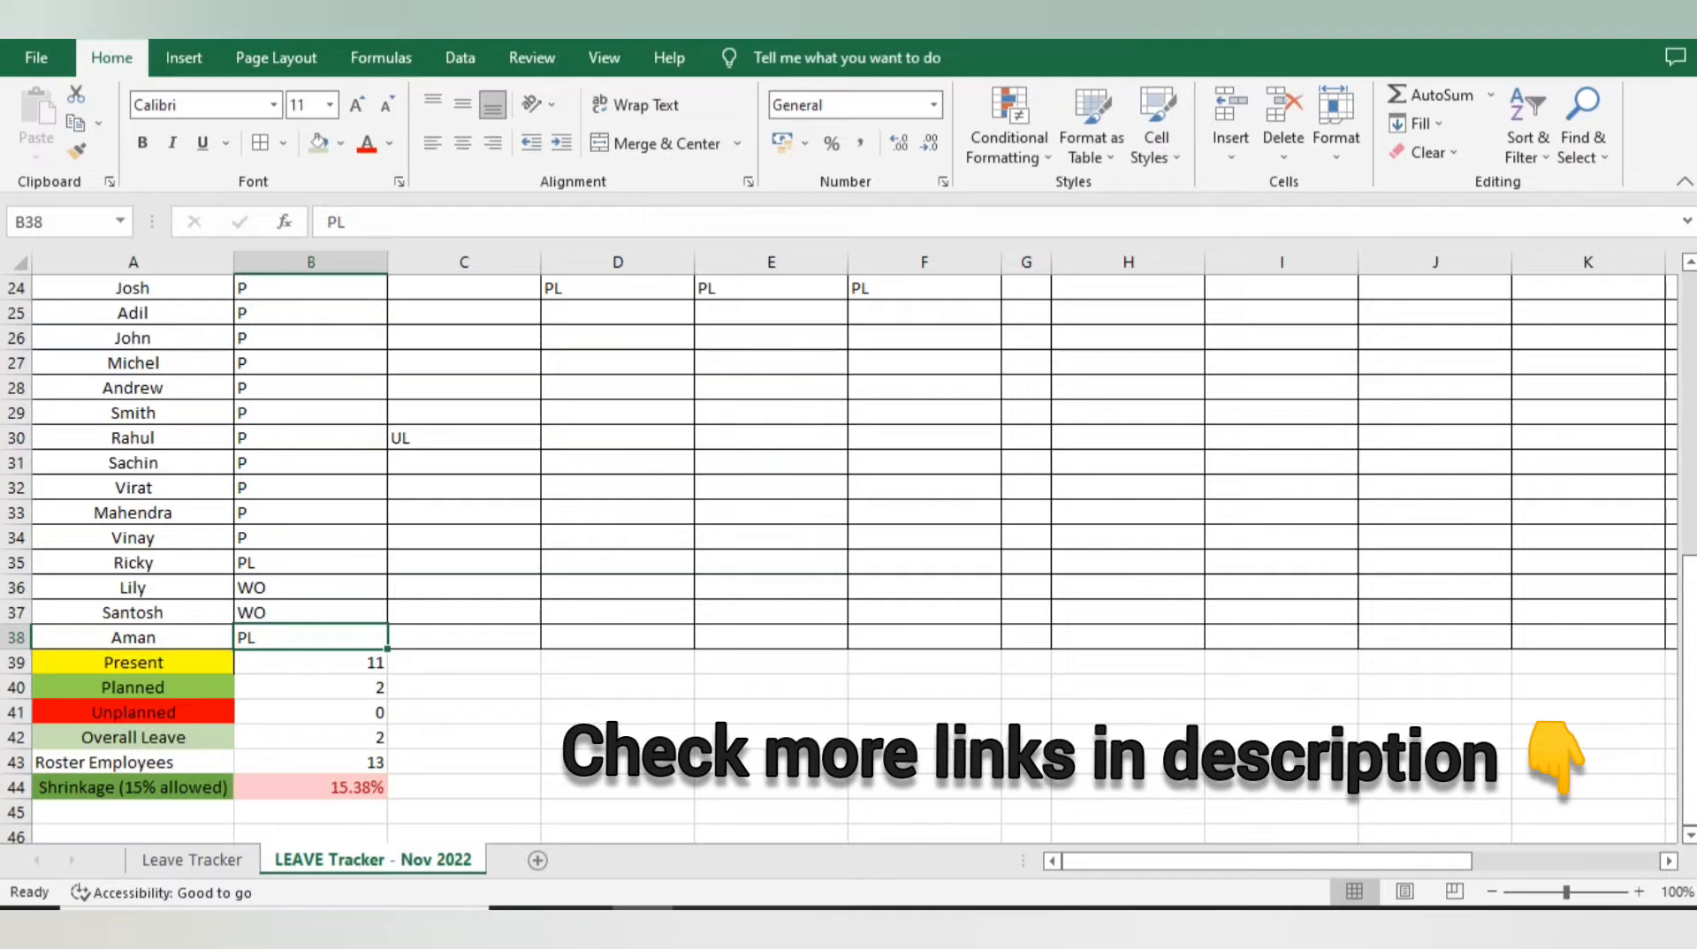
Review the 01-11 attendance codes in B24:B38 and the summary formulas below them through the shrinkage cell B44
key(ctrl+Up)
key(Down)
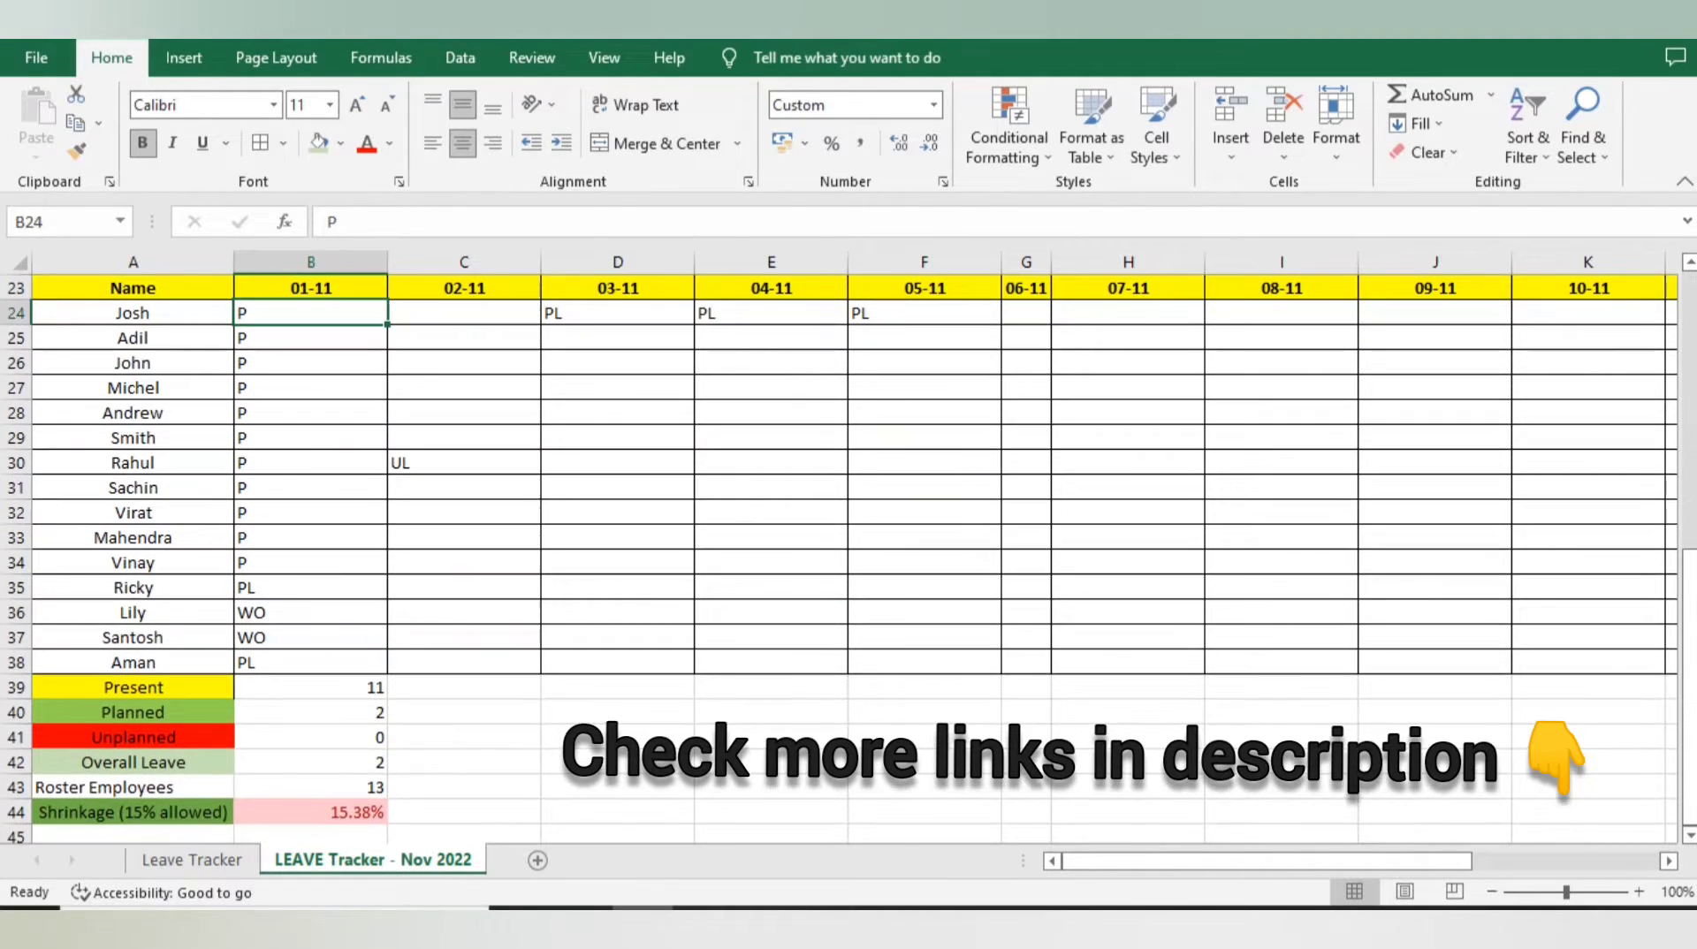
key(Down)
key(Down)
key(Down)
key(Down)
key(Down)
key(Down)
key(Down)
key(Down)
key(Down)
key(Down)
key(Down)
key(Down)
key(Down)
key(Down)
key(Down)
key(Down)
key(Down)
key(Down)
key(Down)
key(Down)
key(Down)
key(Down)
key(Down)
key(Down)
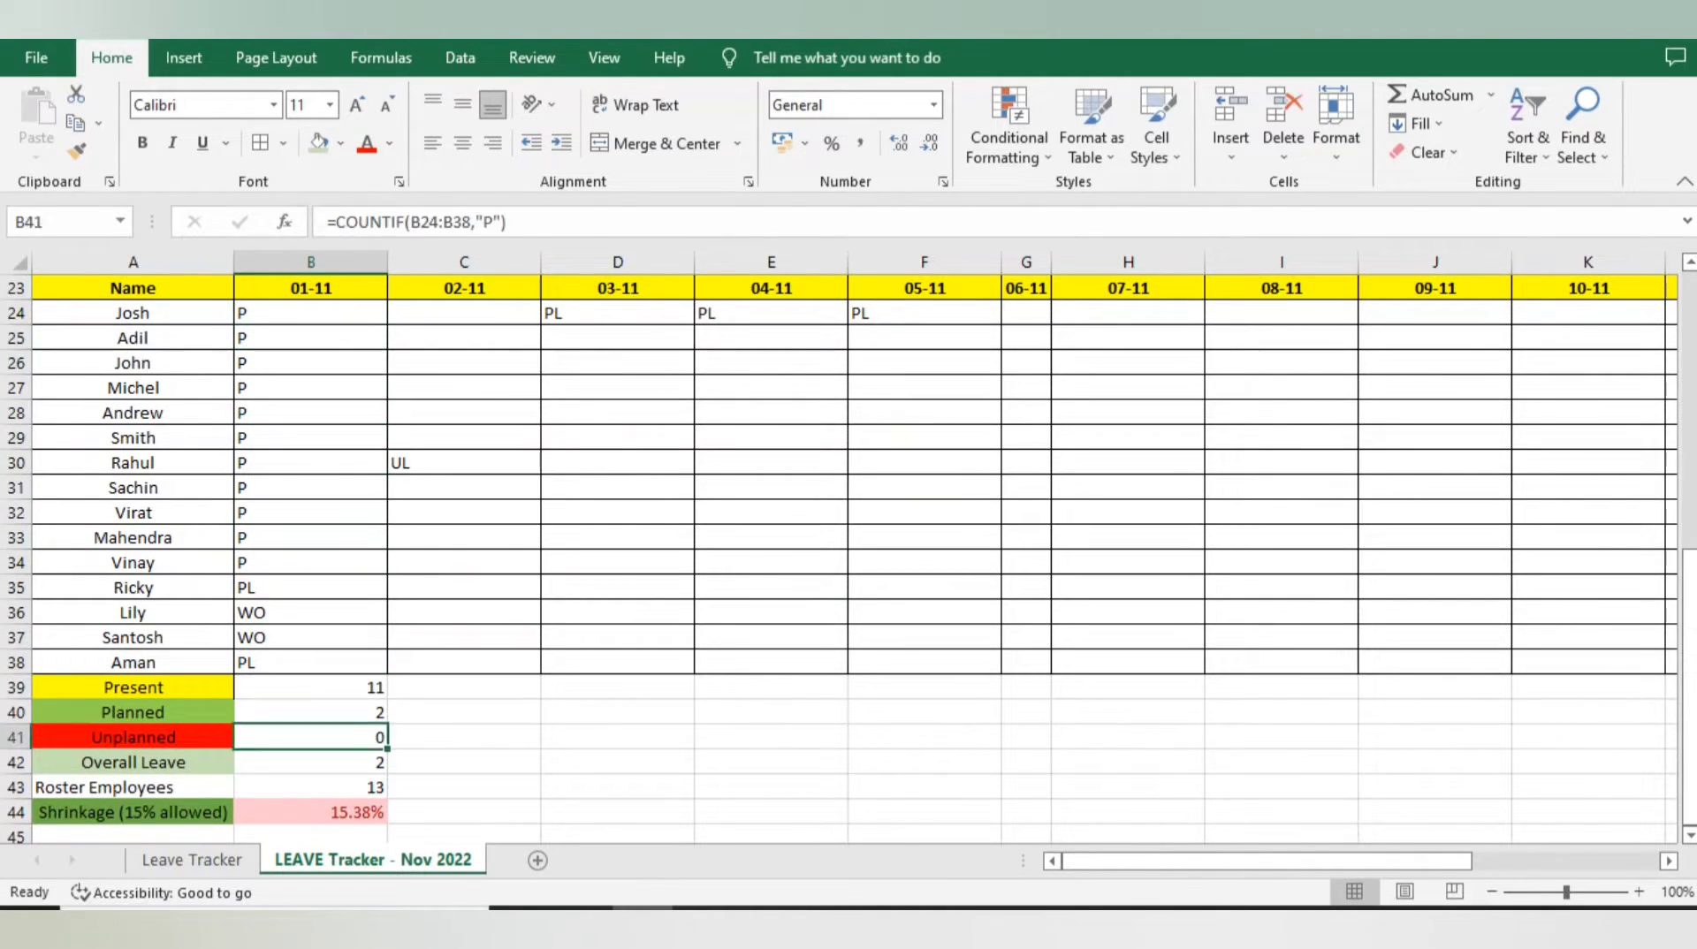
key(Up)
key(Up)
key(Up)
key(Up)
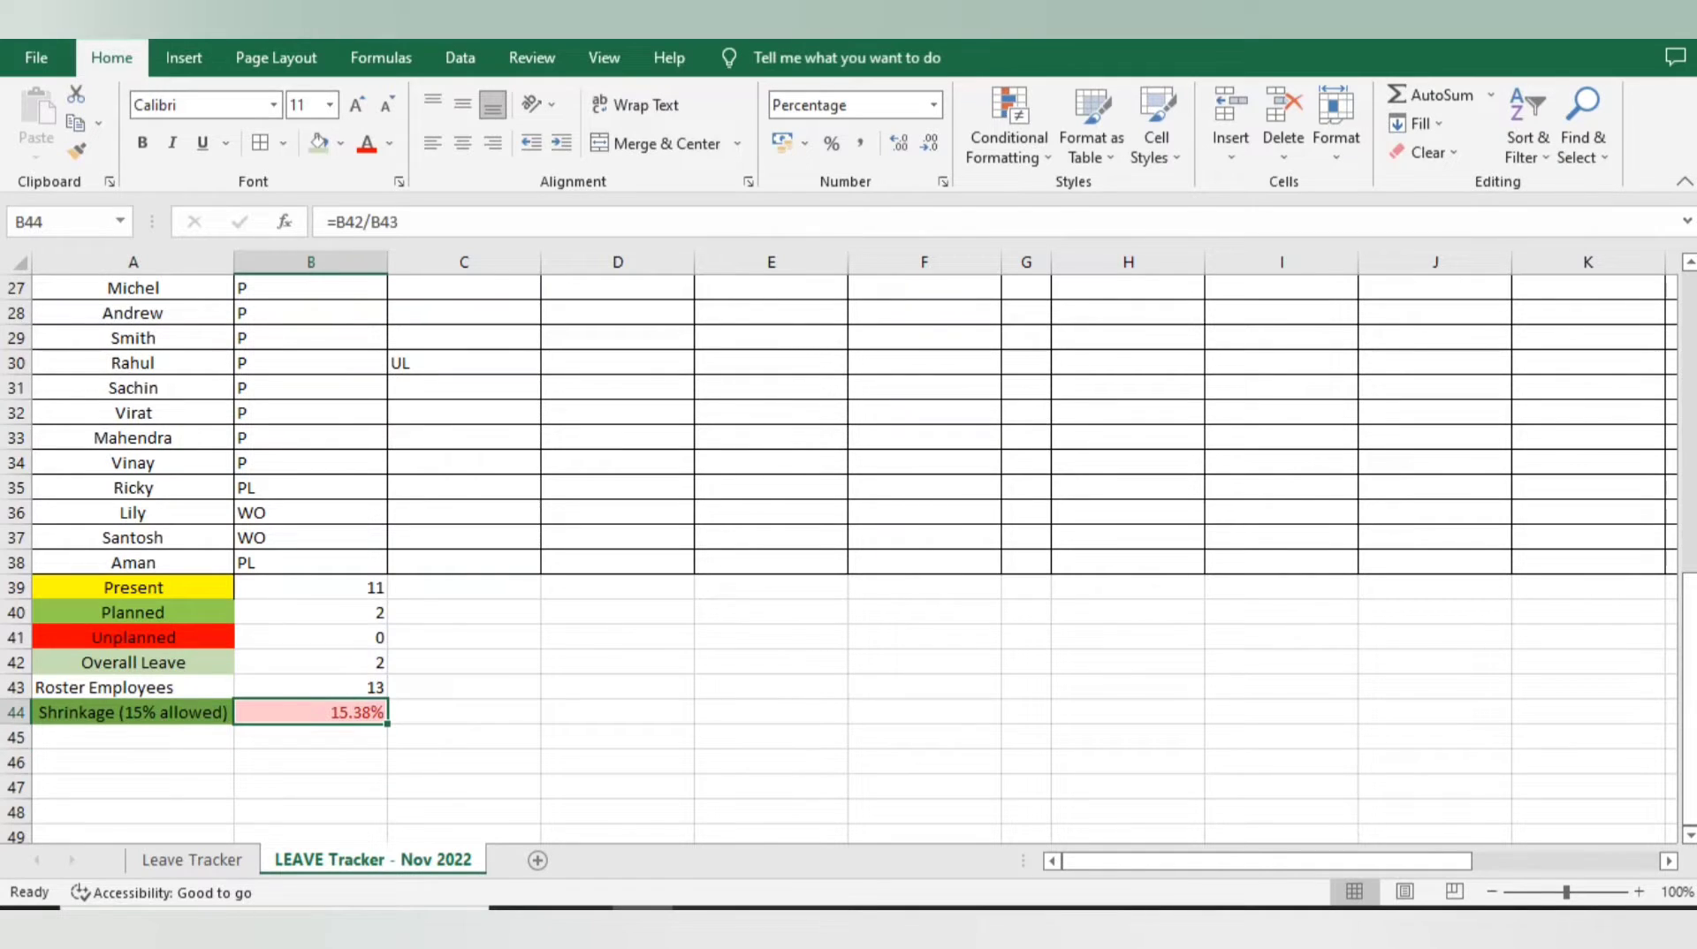
Change the 01-11 attendance code in B38 to p
key(Up)
key(Up)
key(Up)
key(Up)
key(Up)
key(Up)
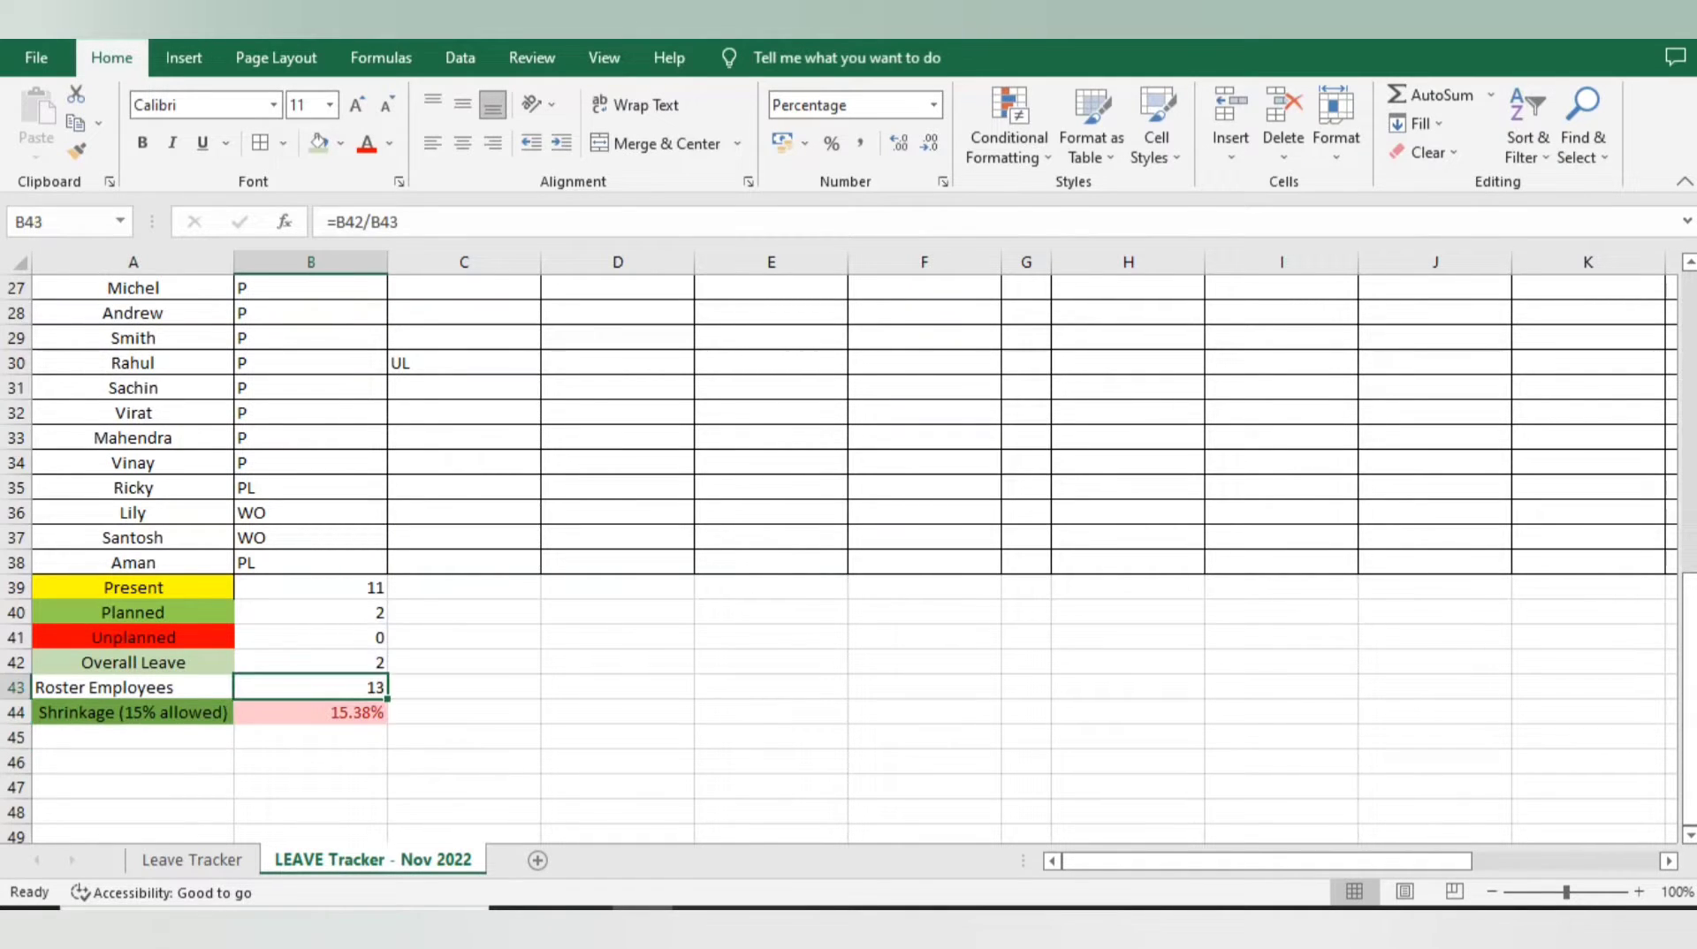
text(p)
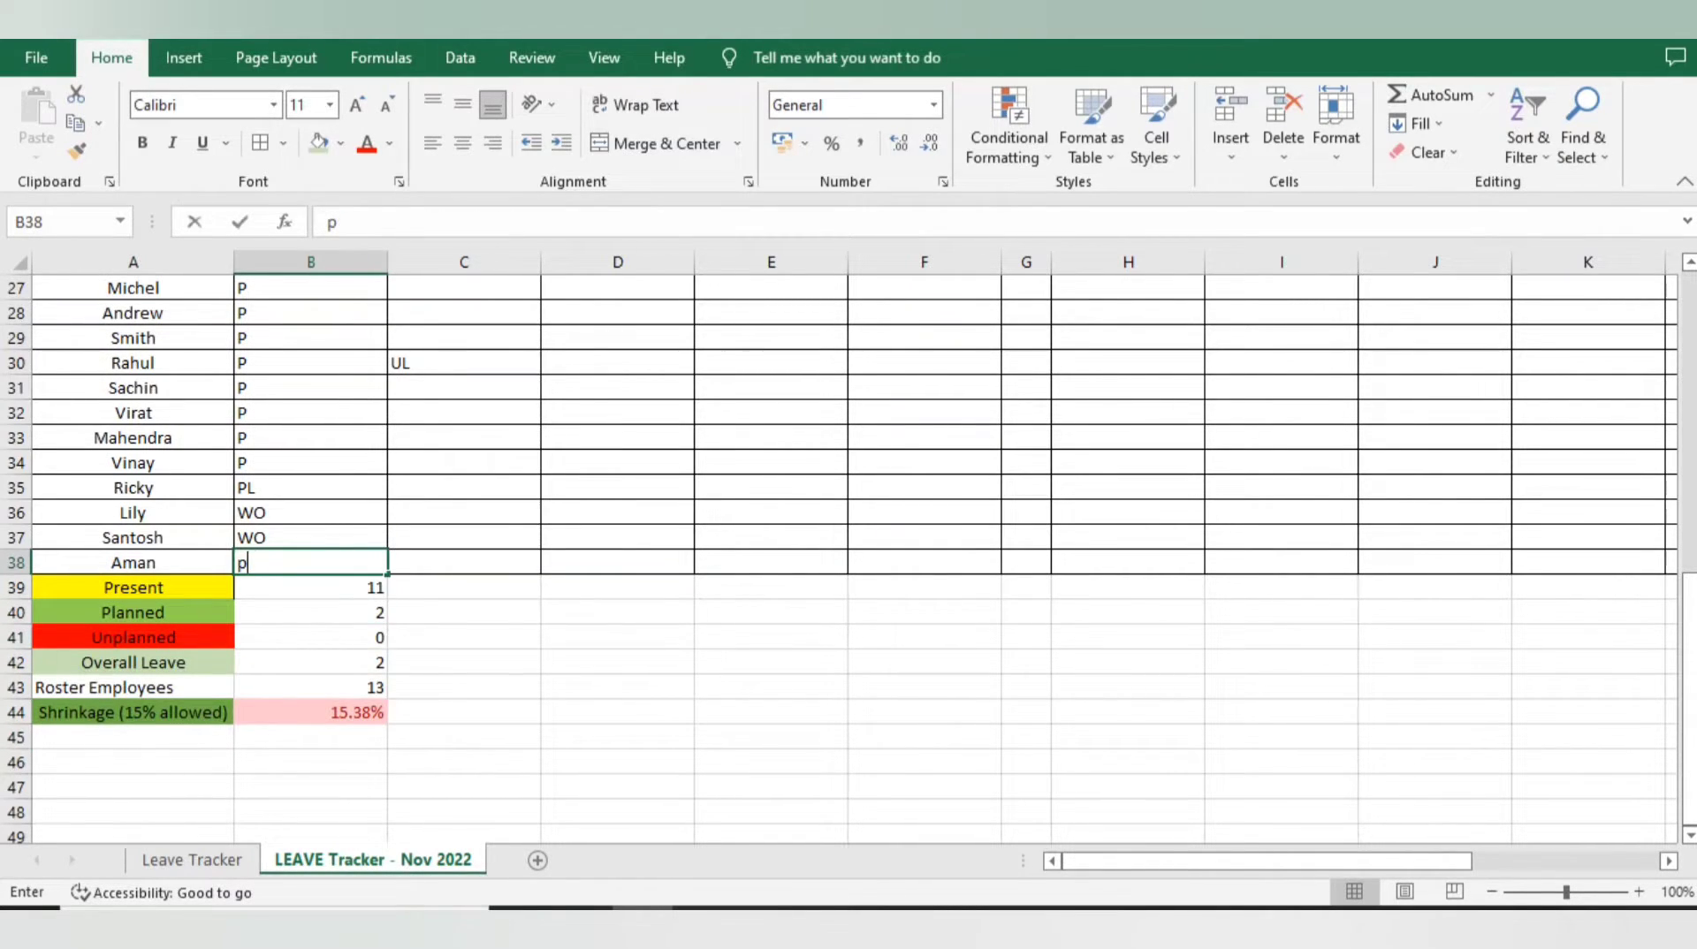
key(Left)
Copy the 01-11 summary formulas in B39:B44 and paste them into the 02-11 column starting at C39
key(Down)
key(shift+Down)
key(shift+Down)
key(shift+Down)
key(shift+Down)
key(shift+Down)
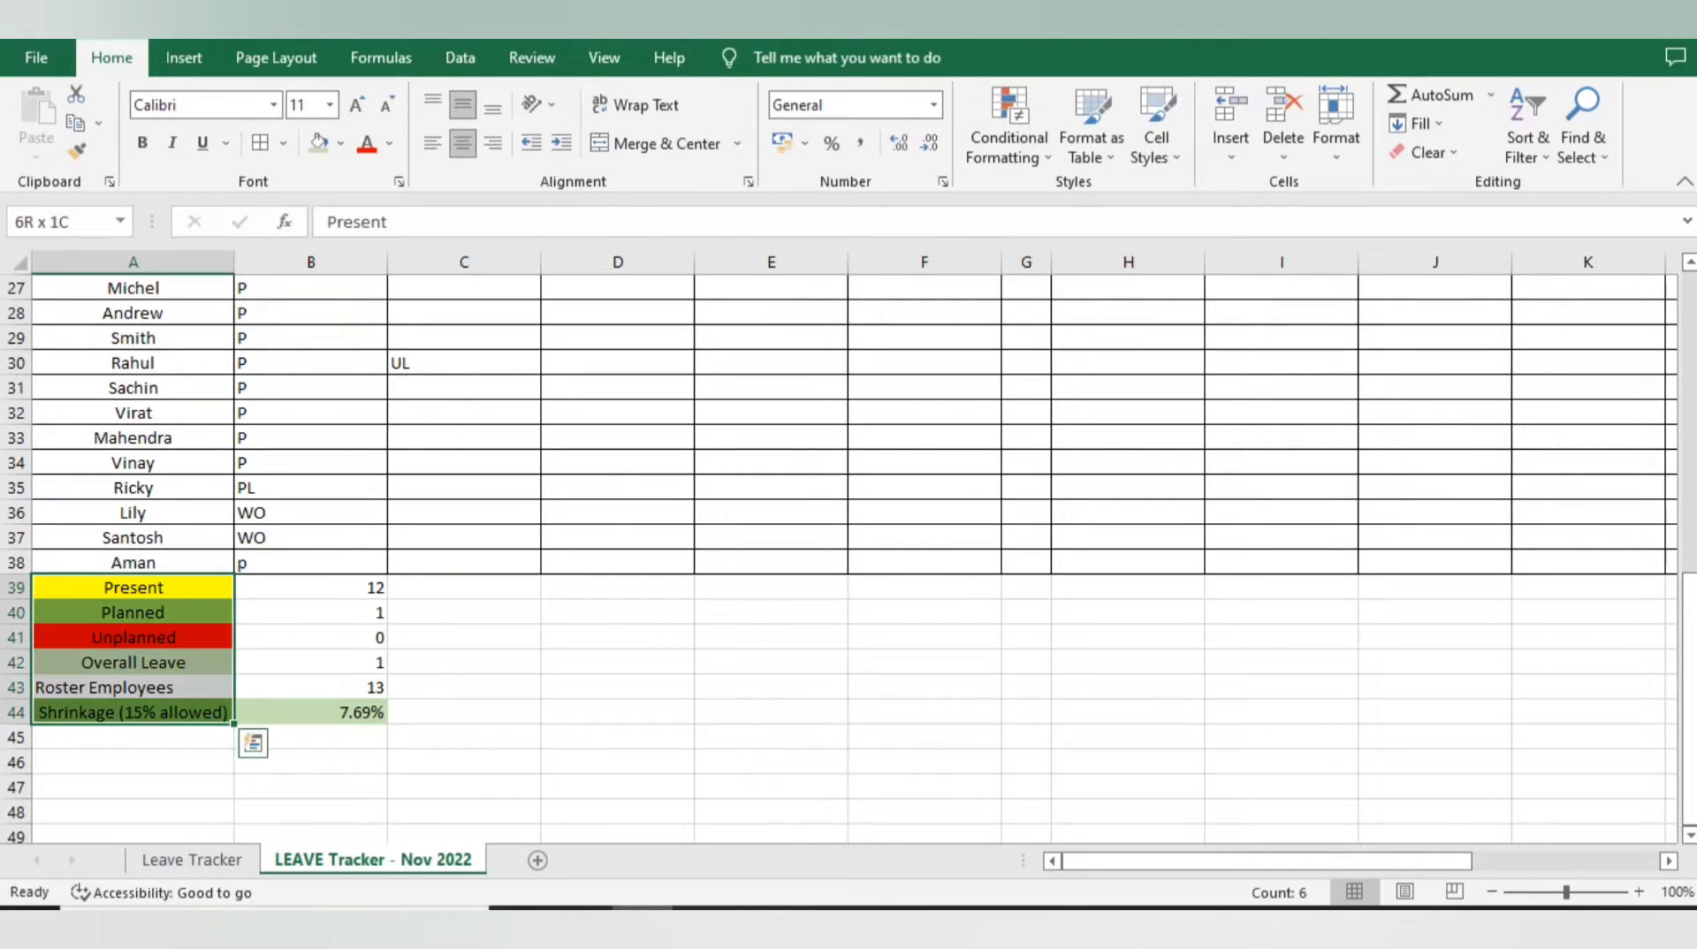
key(Right)
key(shift+Down)
key(shift+Down)
key(shift+Down)
key(shift+Down)
key(shift+Down)
key(ctrl+c)
key(Right)
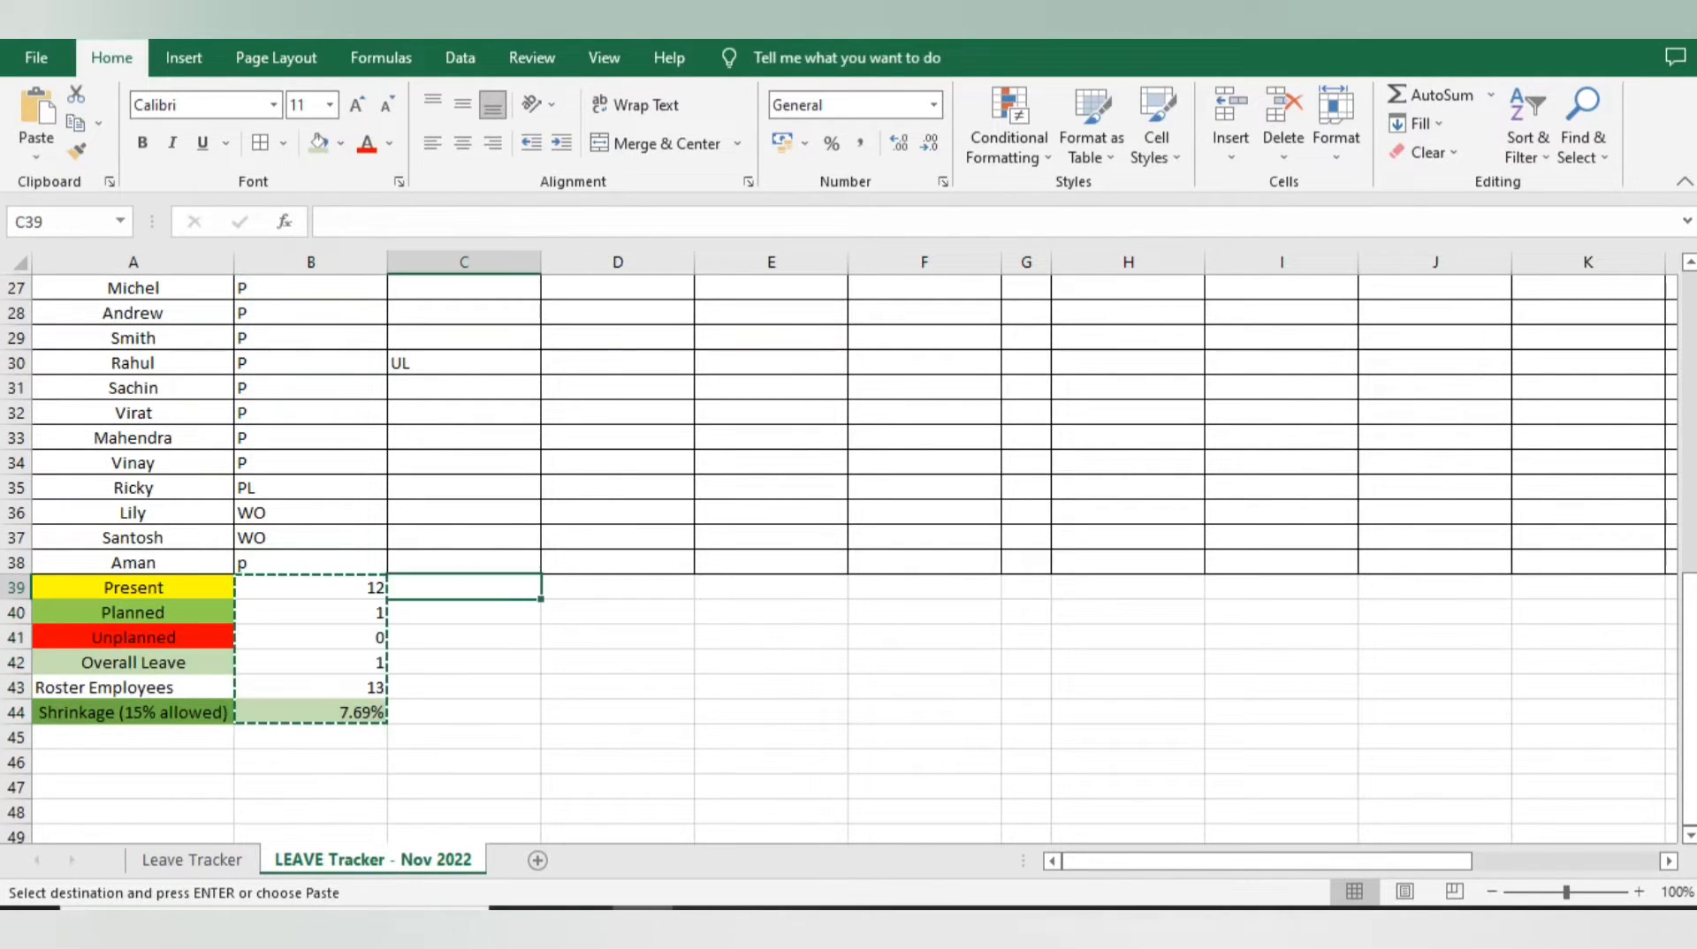
key(ctrl+v)
key(Right)
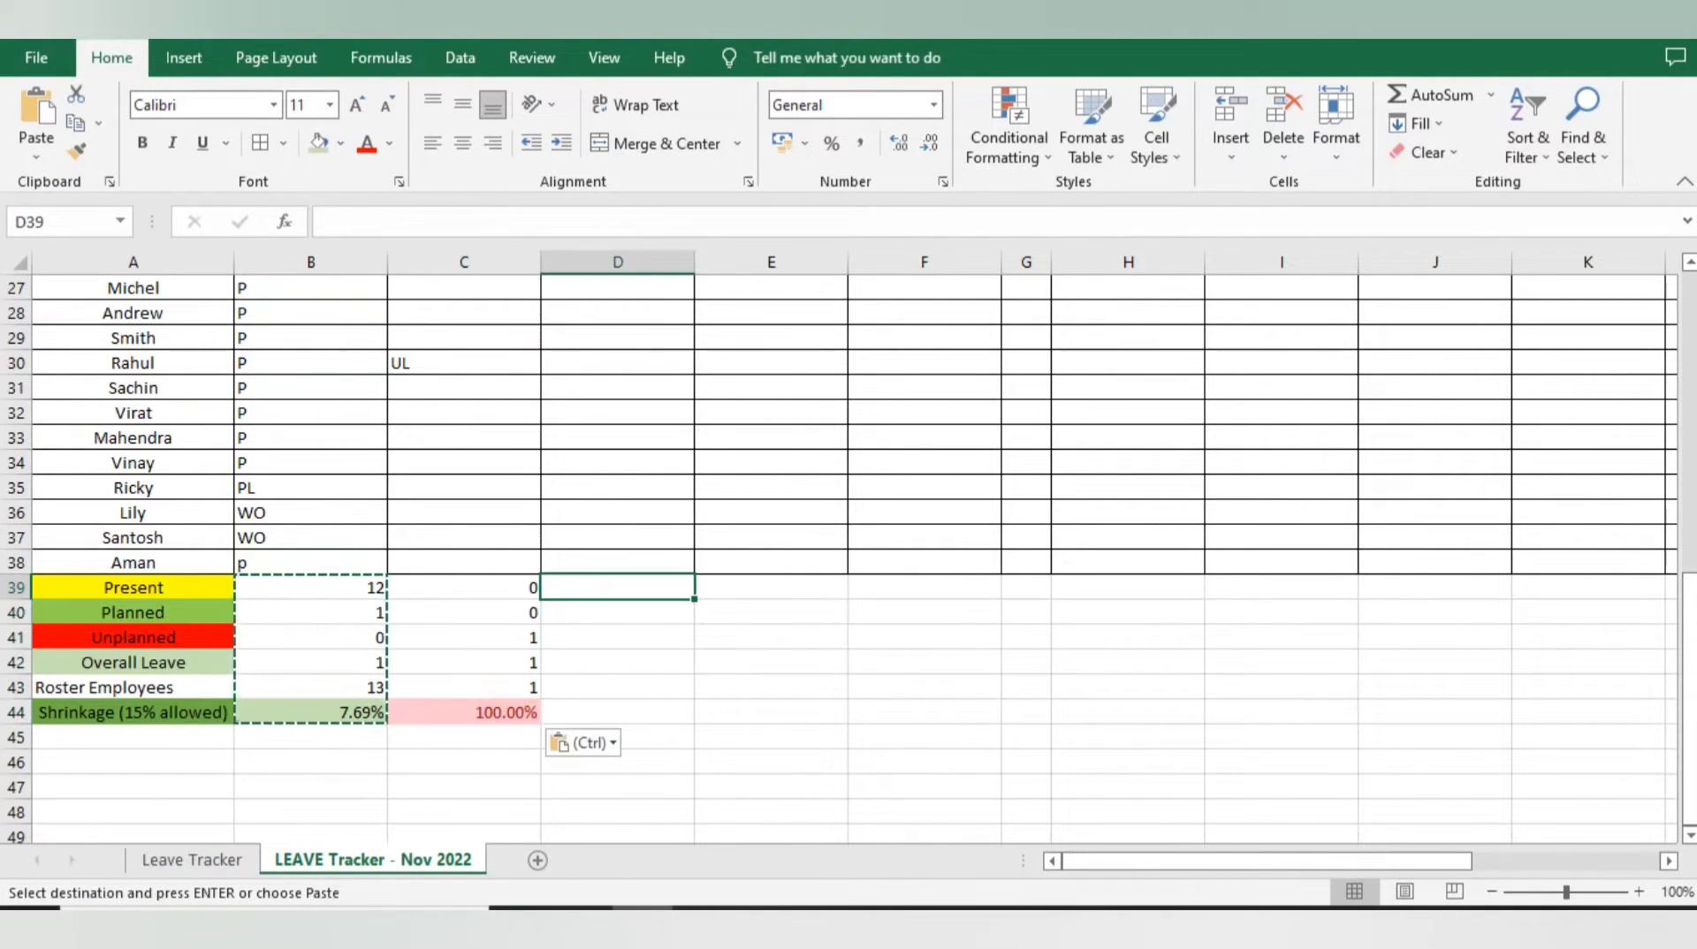
Copy the summary formulas in C39:C44 across the date columns from 03-11 onward
key(Right)
key(Left)
key(Right)
key(ctrl)
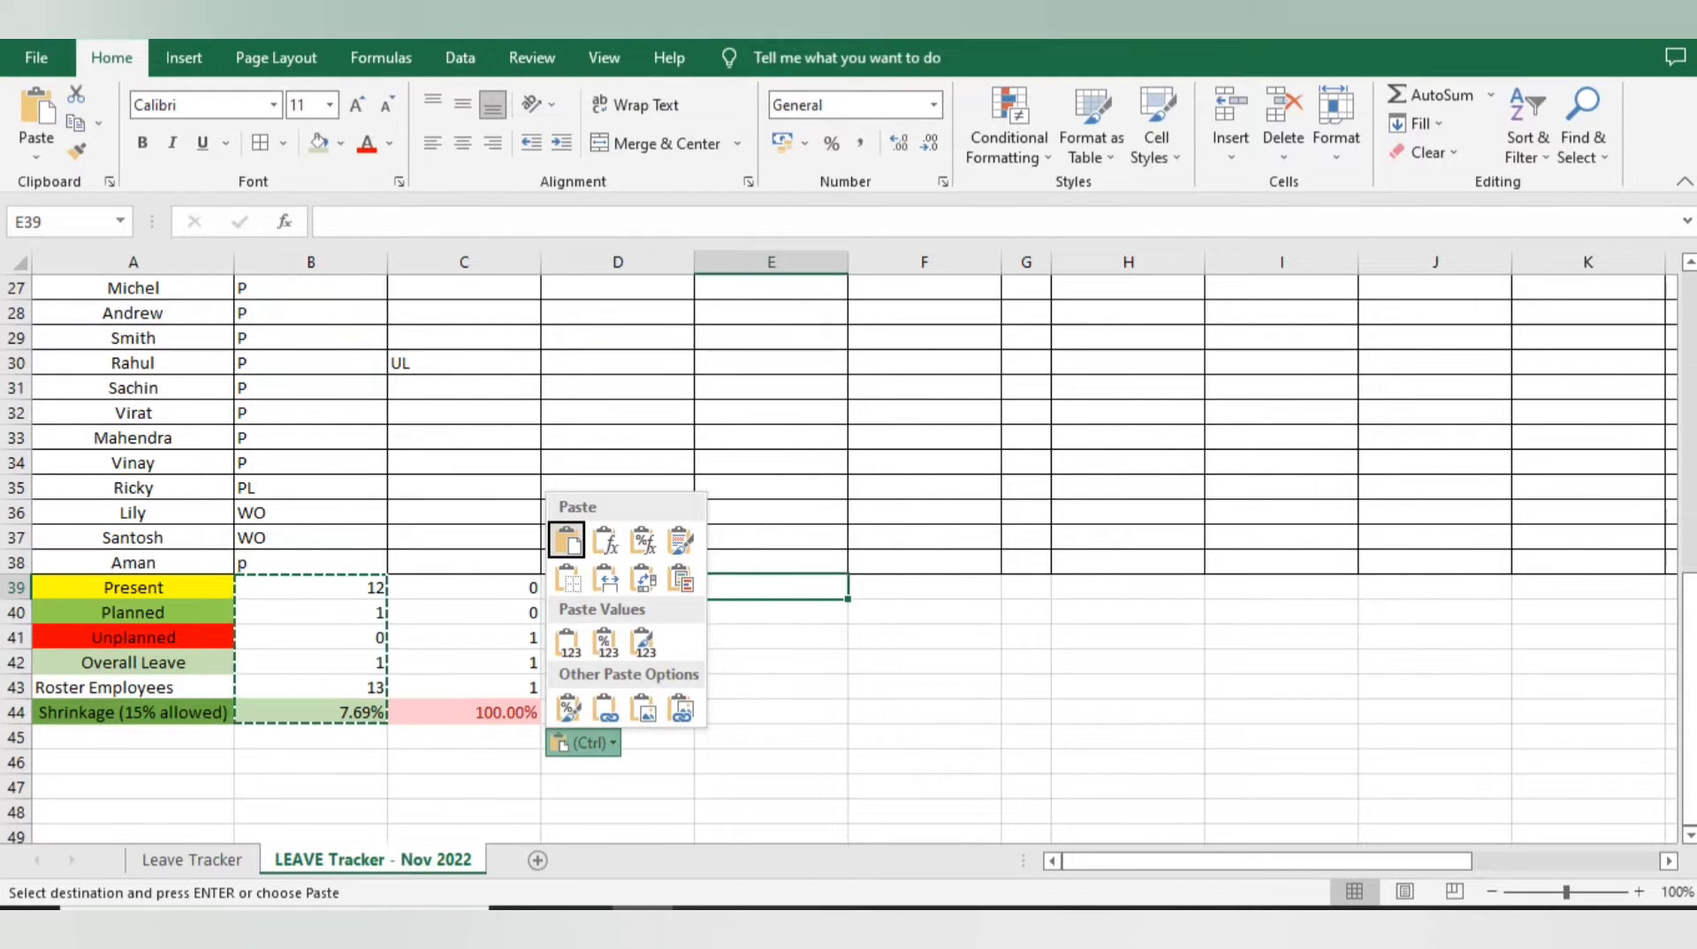
key(Escape)
key(Left)
key(Left)
key(shift+Down)
key(shift+Down)
key(shift+Down)
key(shift+Down)
key(shift+Down)
key(ctrl+c)
key(shift+Right)
key(shift+Right)
key(shift+Right)
key(shift+Right)
key(shift+Right)
key(shift+Right)
key(shift+Right)
key(shift+Right)
key(shift+Right)
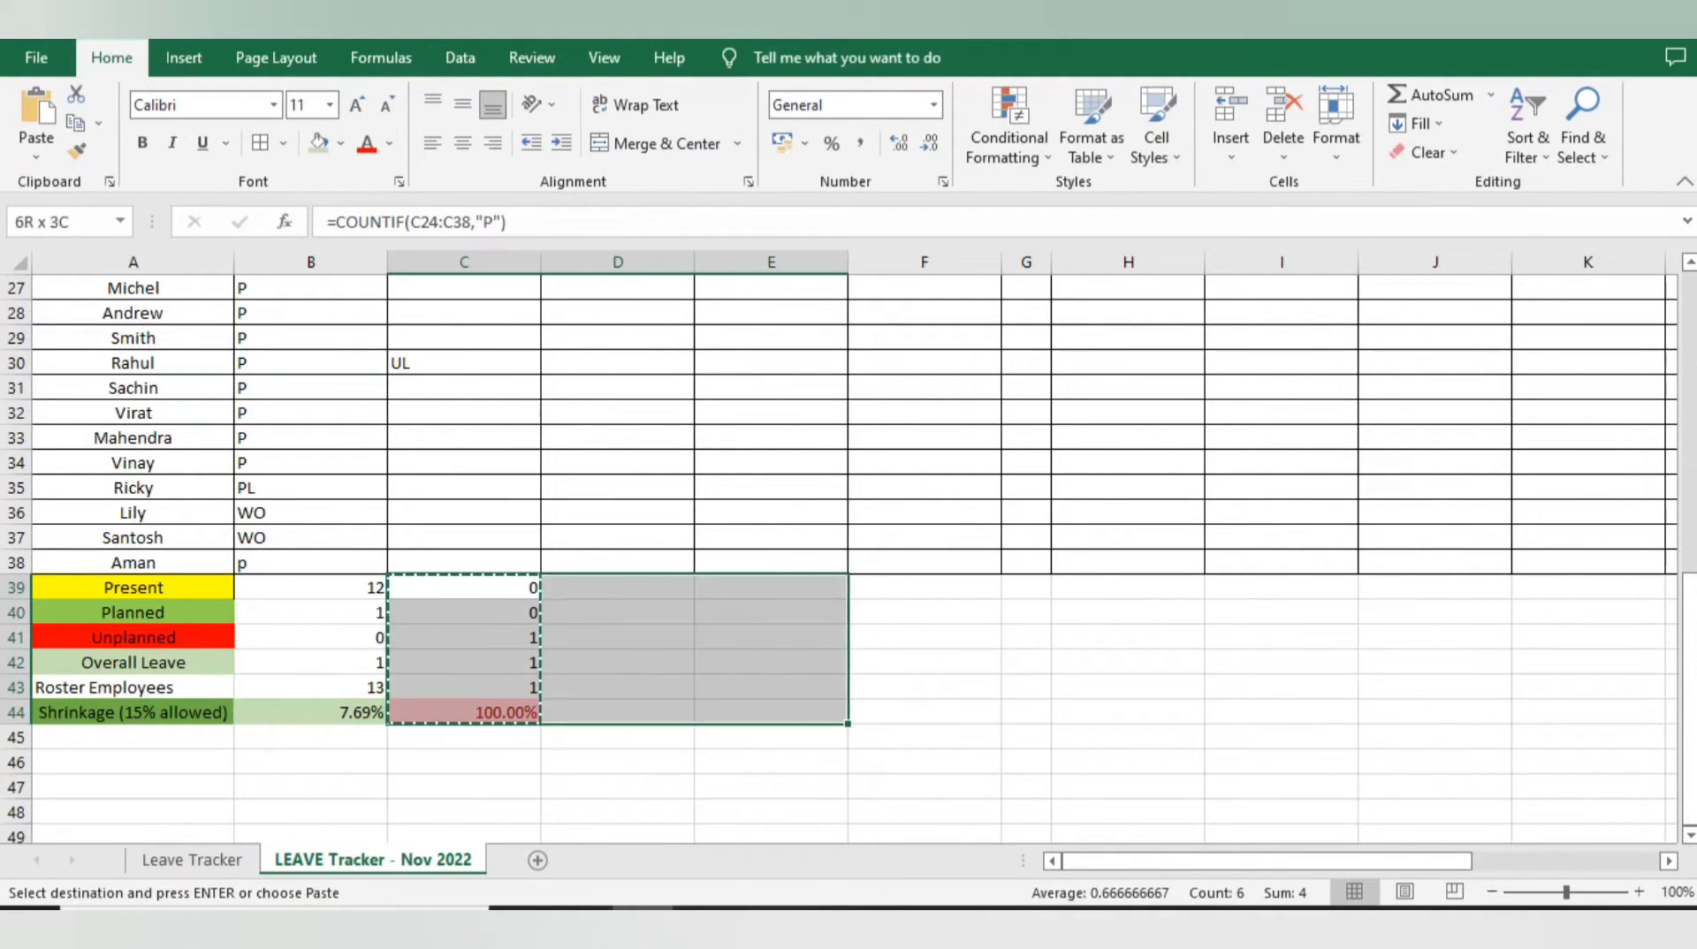
key(ctrl+v)
key(Left)
key(Left)
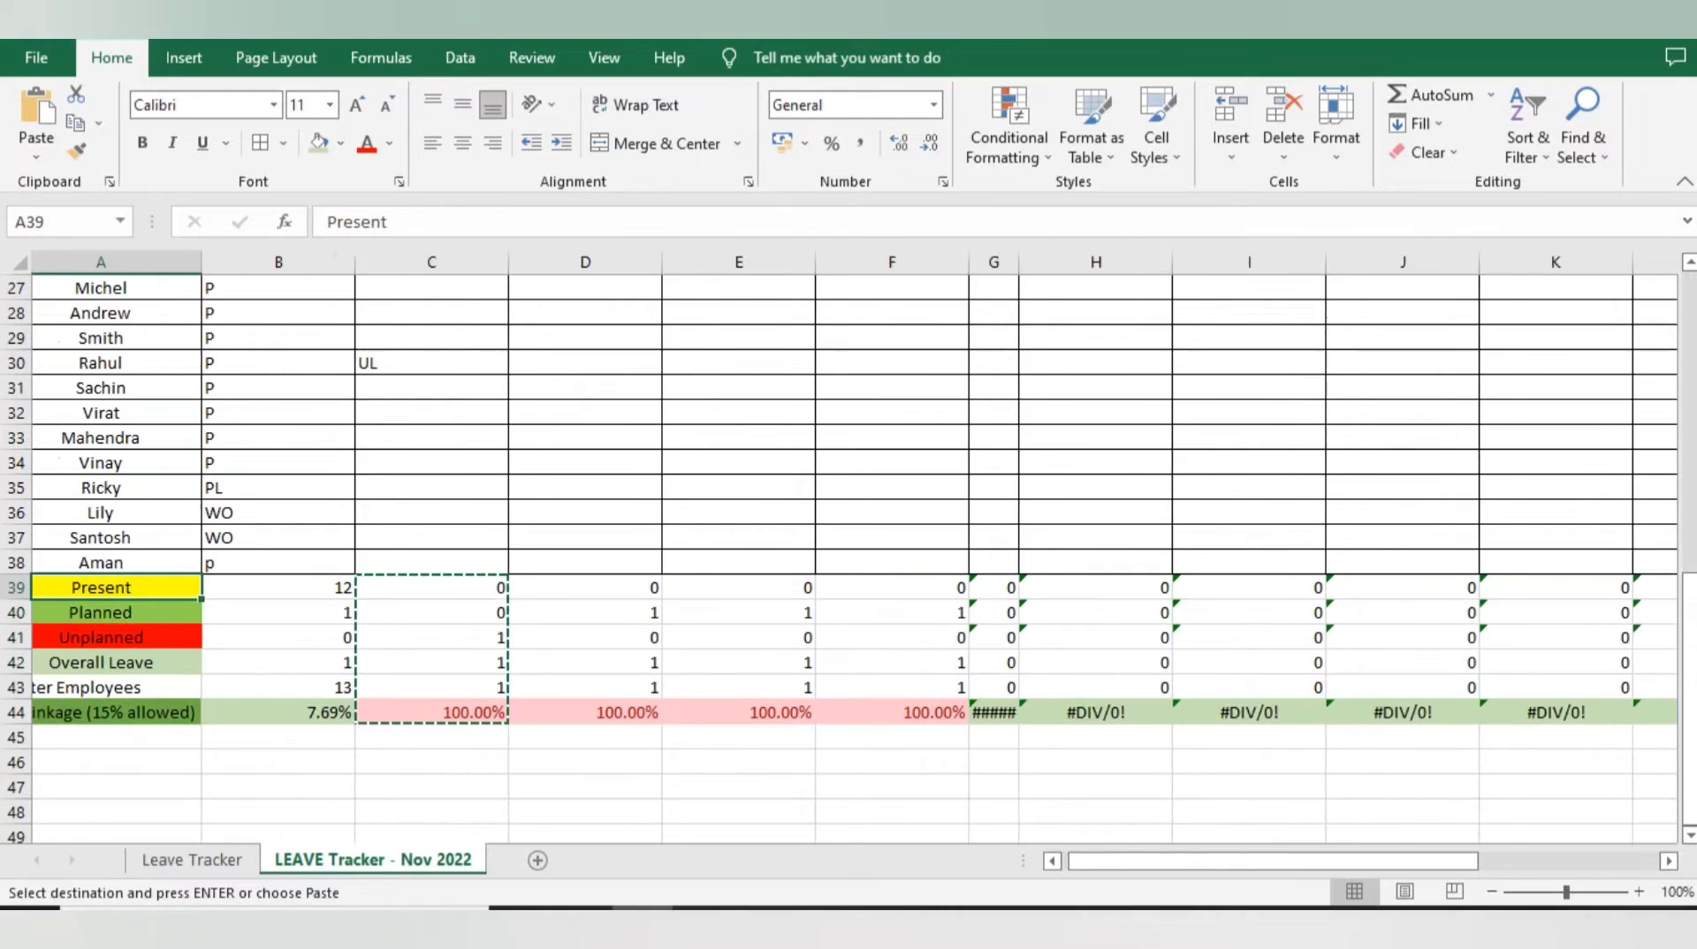
Inspect the pasted summary formulas and the attendance entries in the 02-11 and 03-11 columns
key(Right)
key(Right)
key(Right)
key(Down)
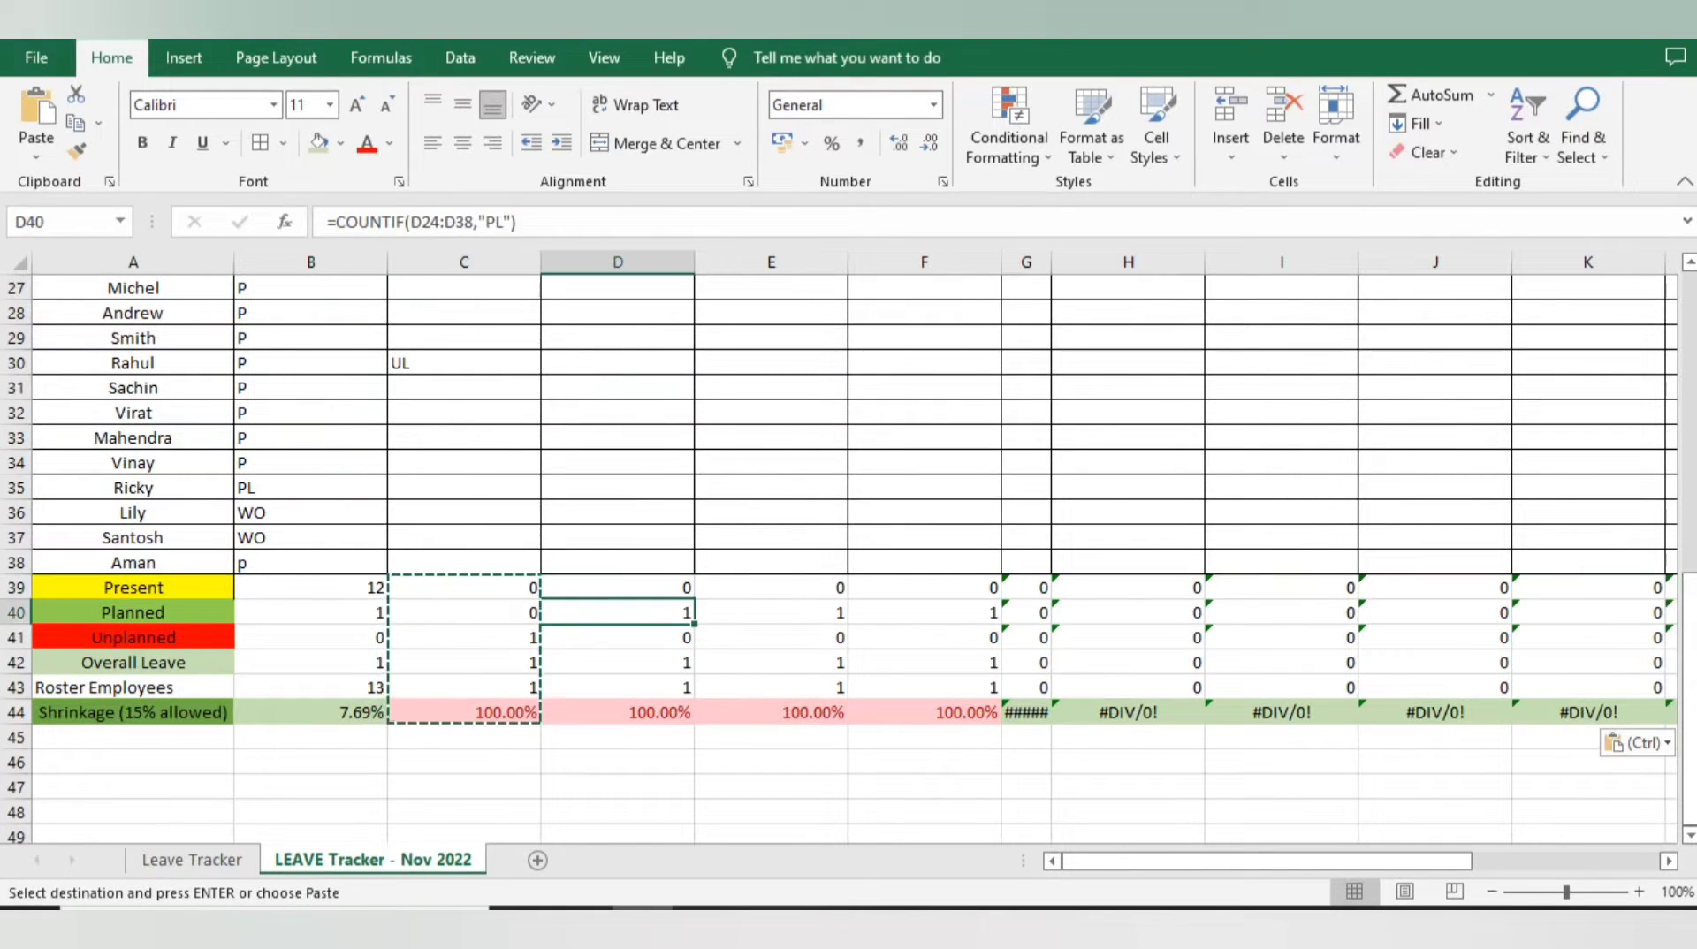
key(Up)
key(Up)
key(ctrl+Up)
key(Left)
key(Up)
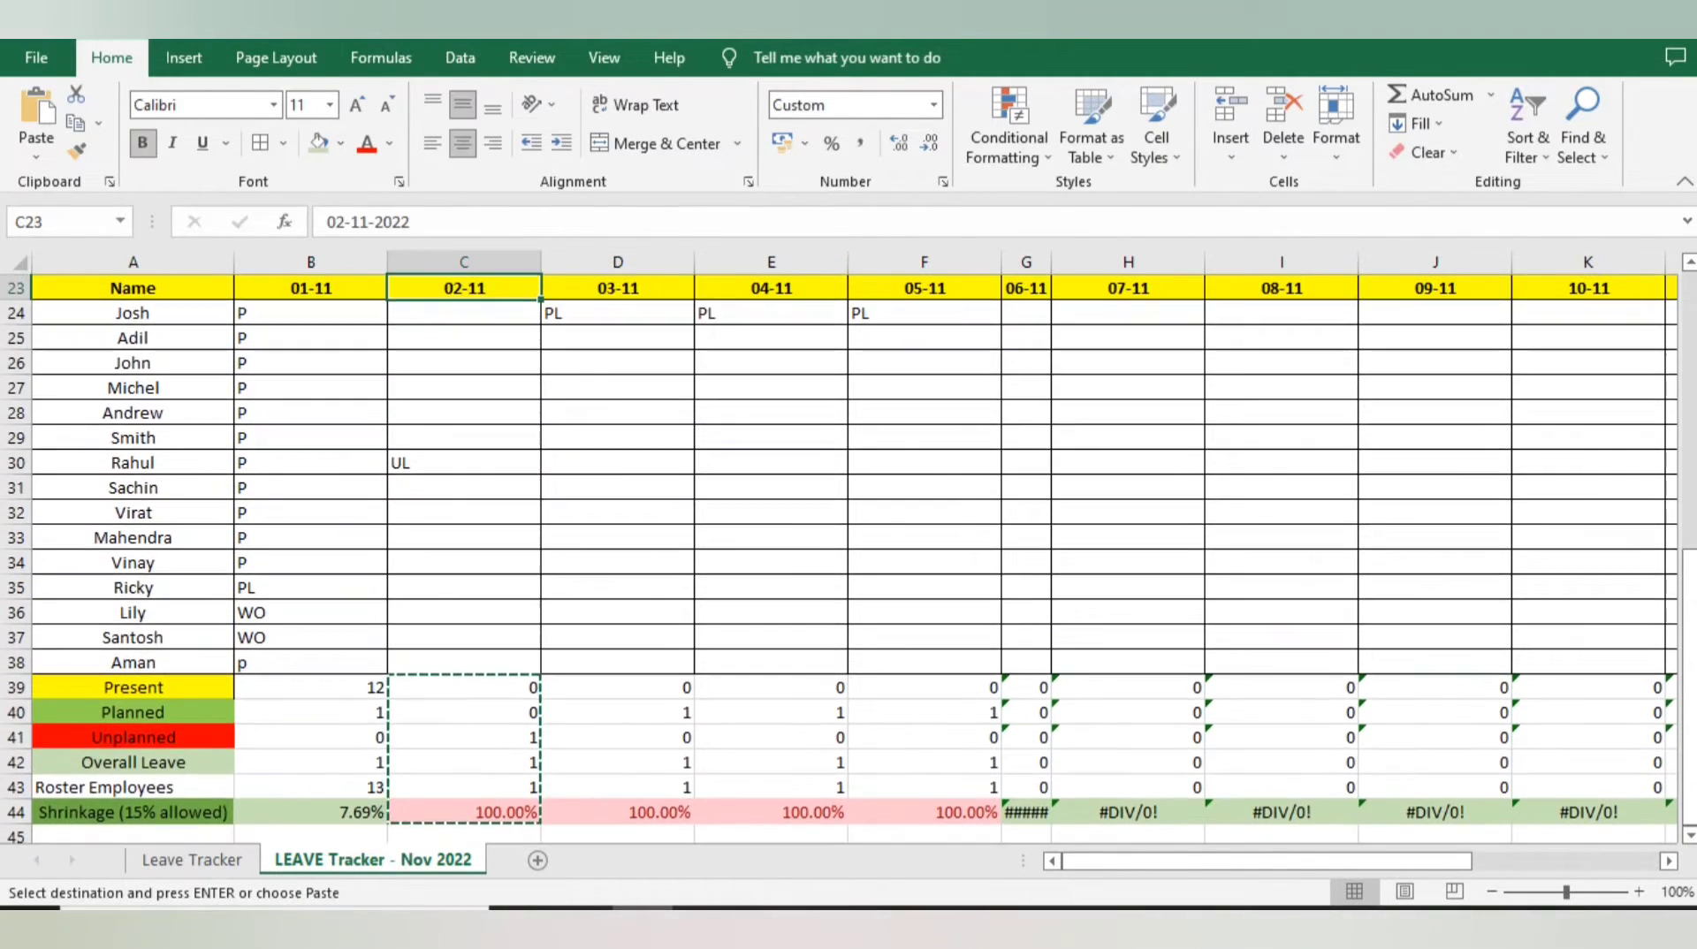
key(ctrl+Up)
key(ctrl+Down)
key(Down)
key(Down)
key(Down)
key(Down)
key(Down)
key(Down)
key(Down)
key(Down)
key(Down)
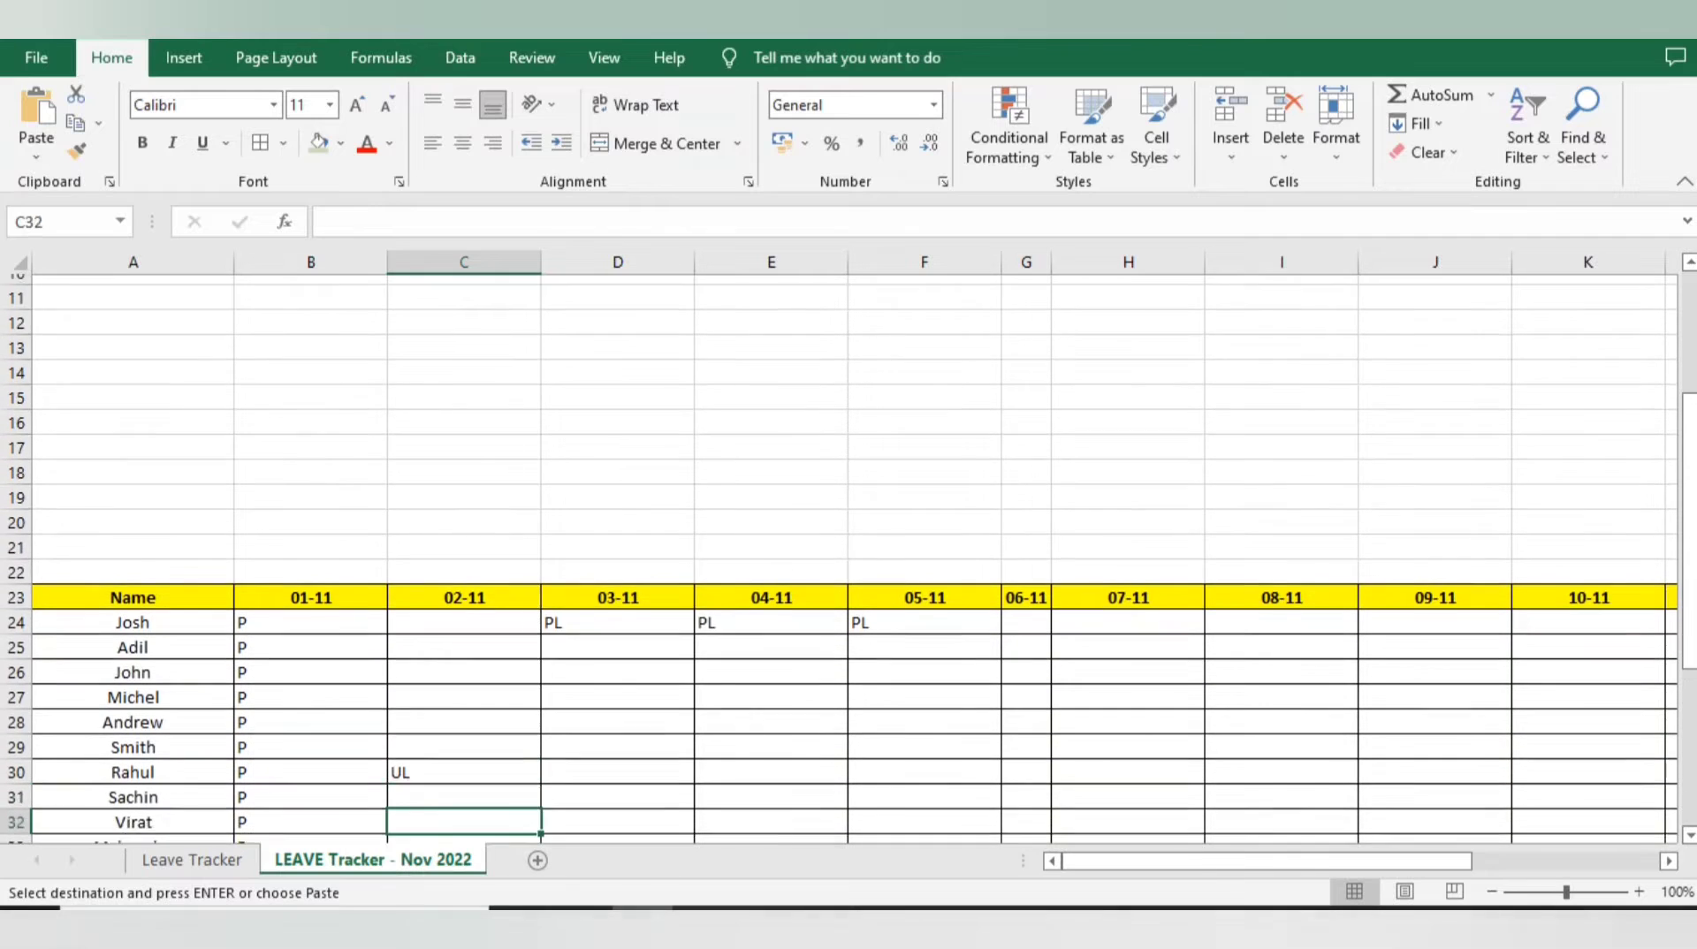
Clear the UL code from C30 in the 02-11 column
key(ctrl+Down)
key(ctrl+Up)
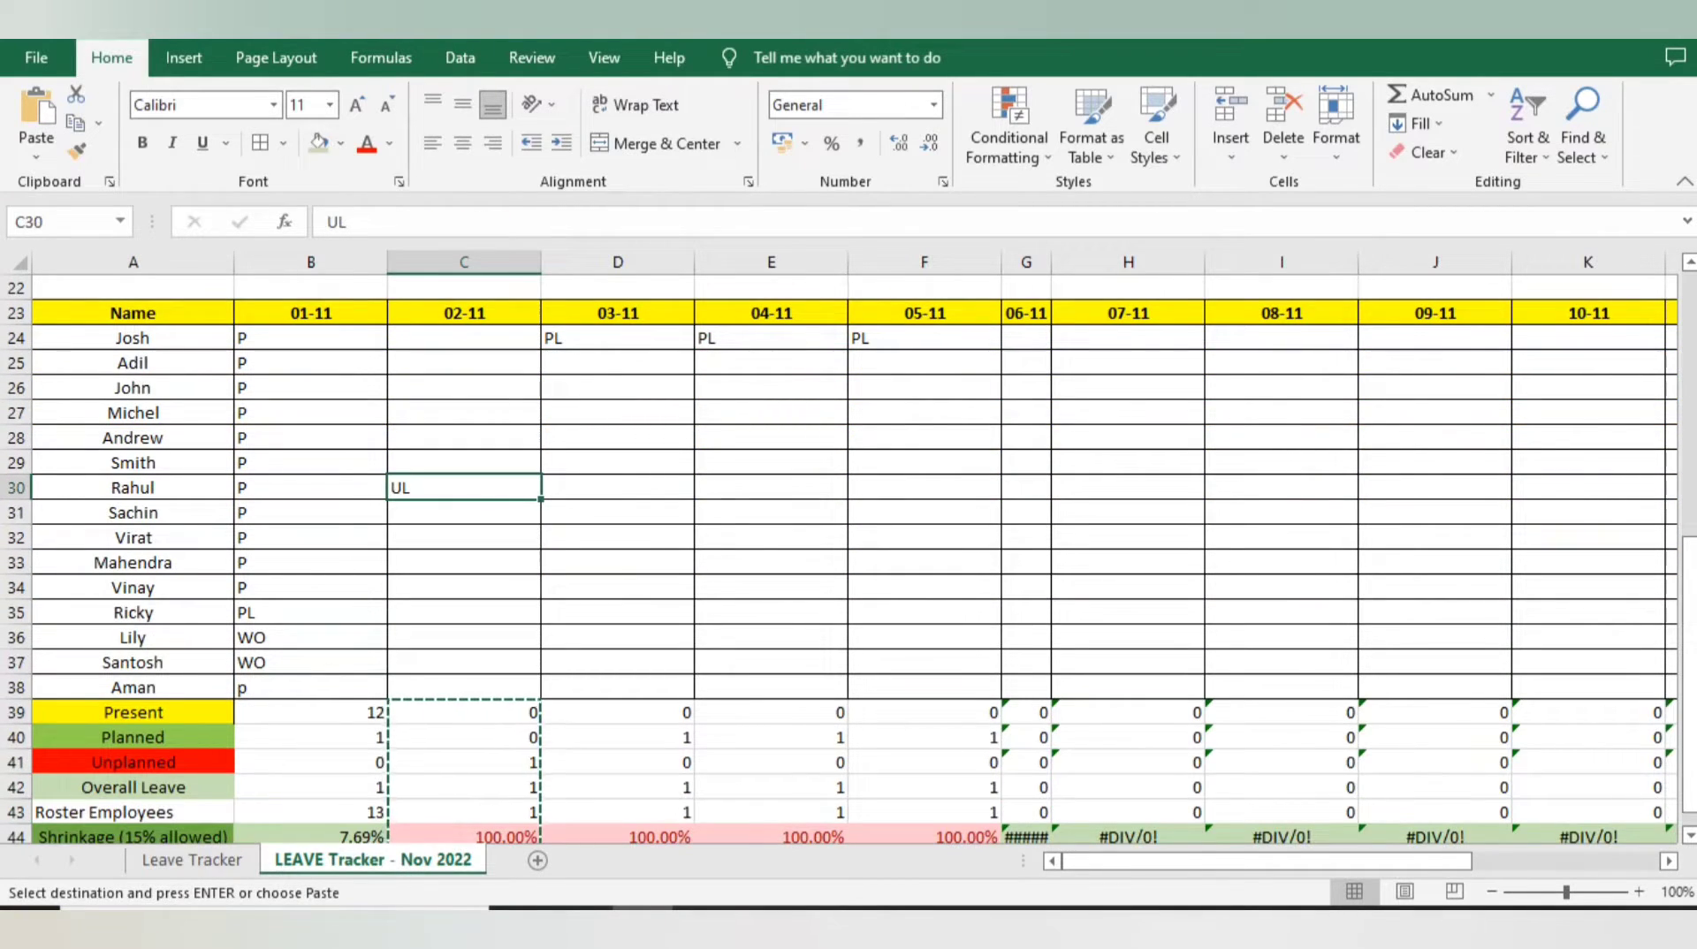
key(ctrl+Left)
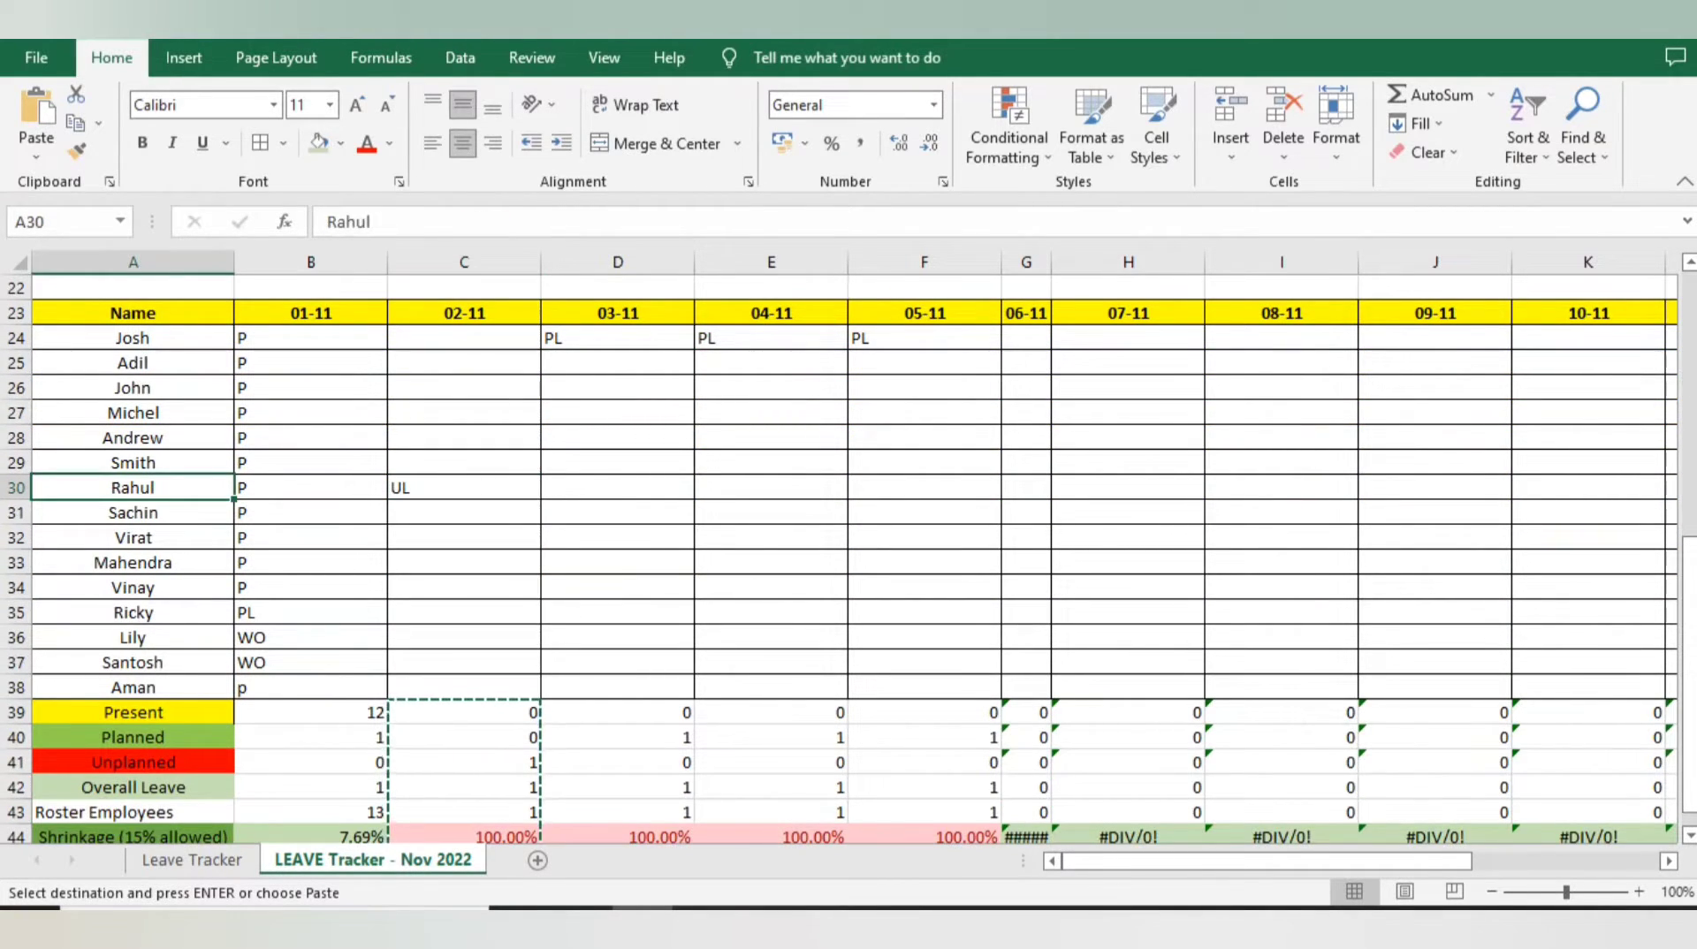
key(ctrl+Right)
key(Delete)
key(Left)
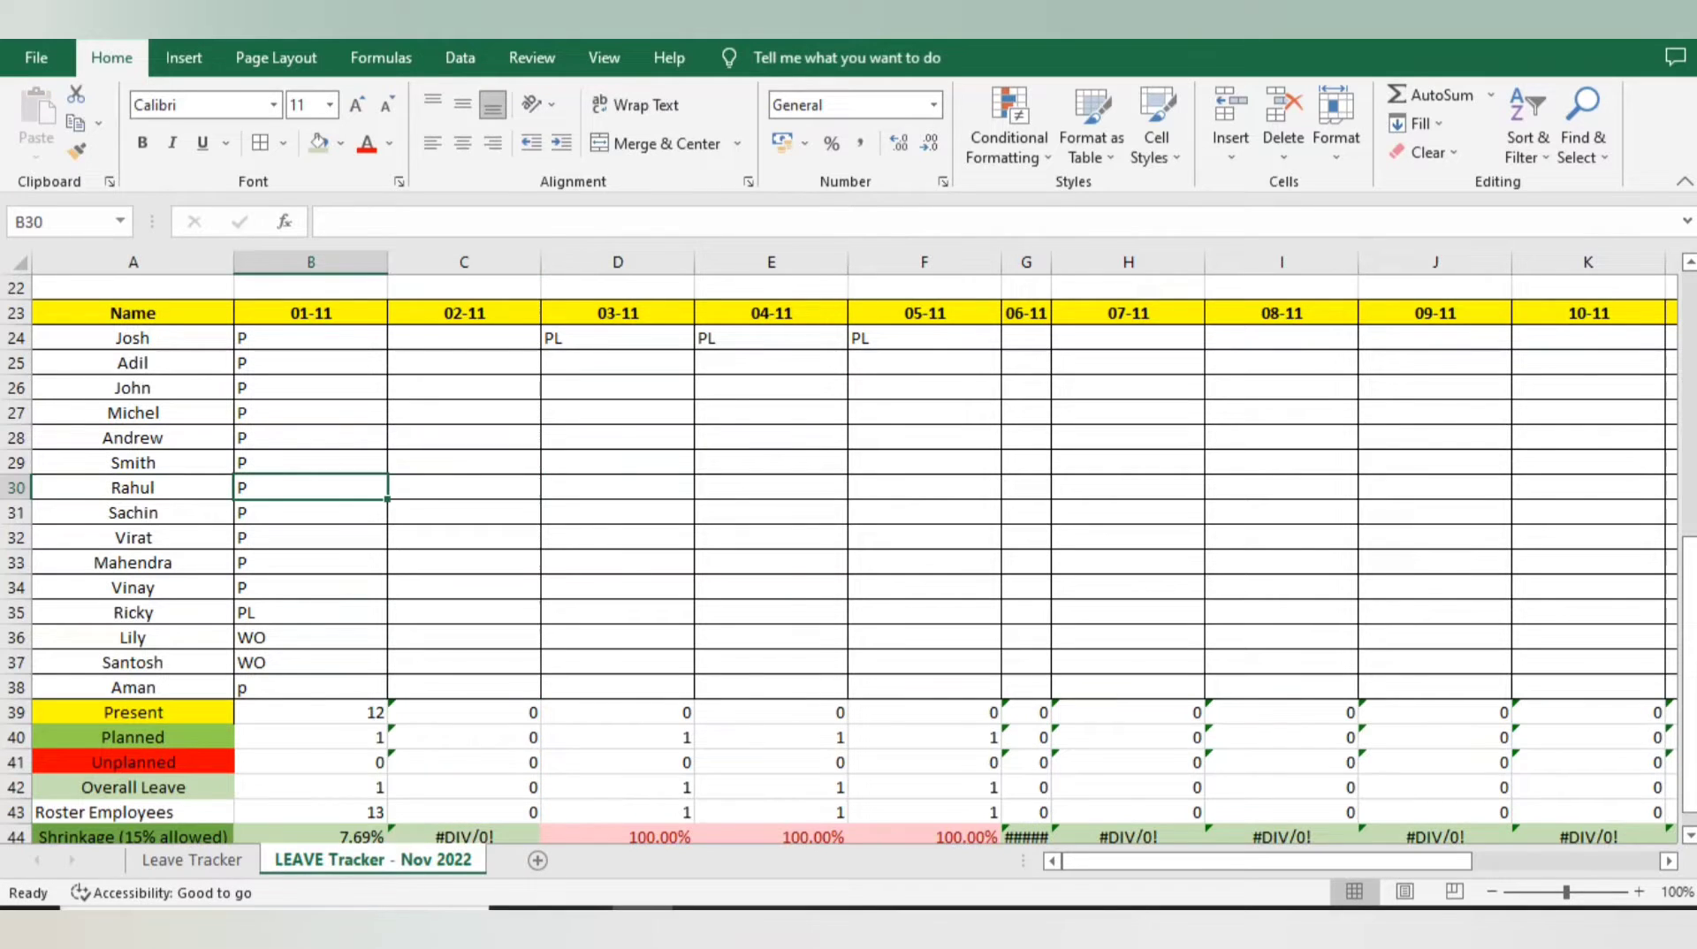
Copy the P code from B24 and fill the 02-11 attendance cells C24:C38 with it
key(Right)
key(ctrl+Up)
key(Left)
key(Down)
key(ctrl+c)
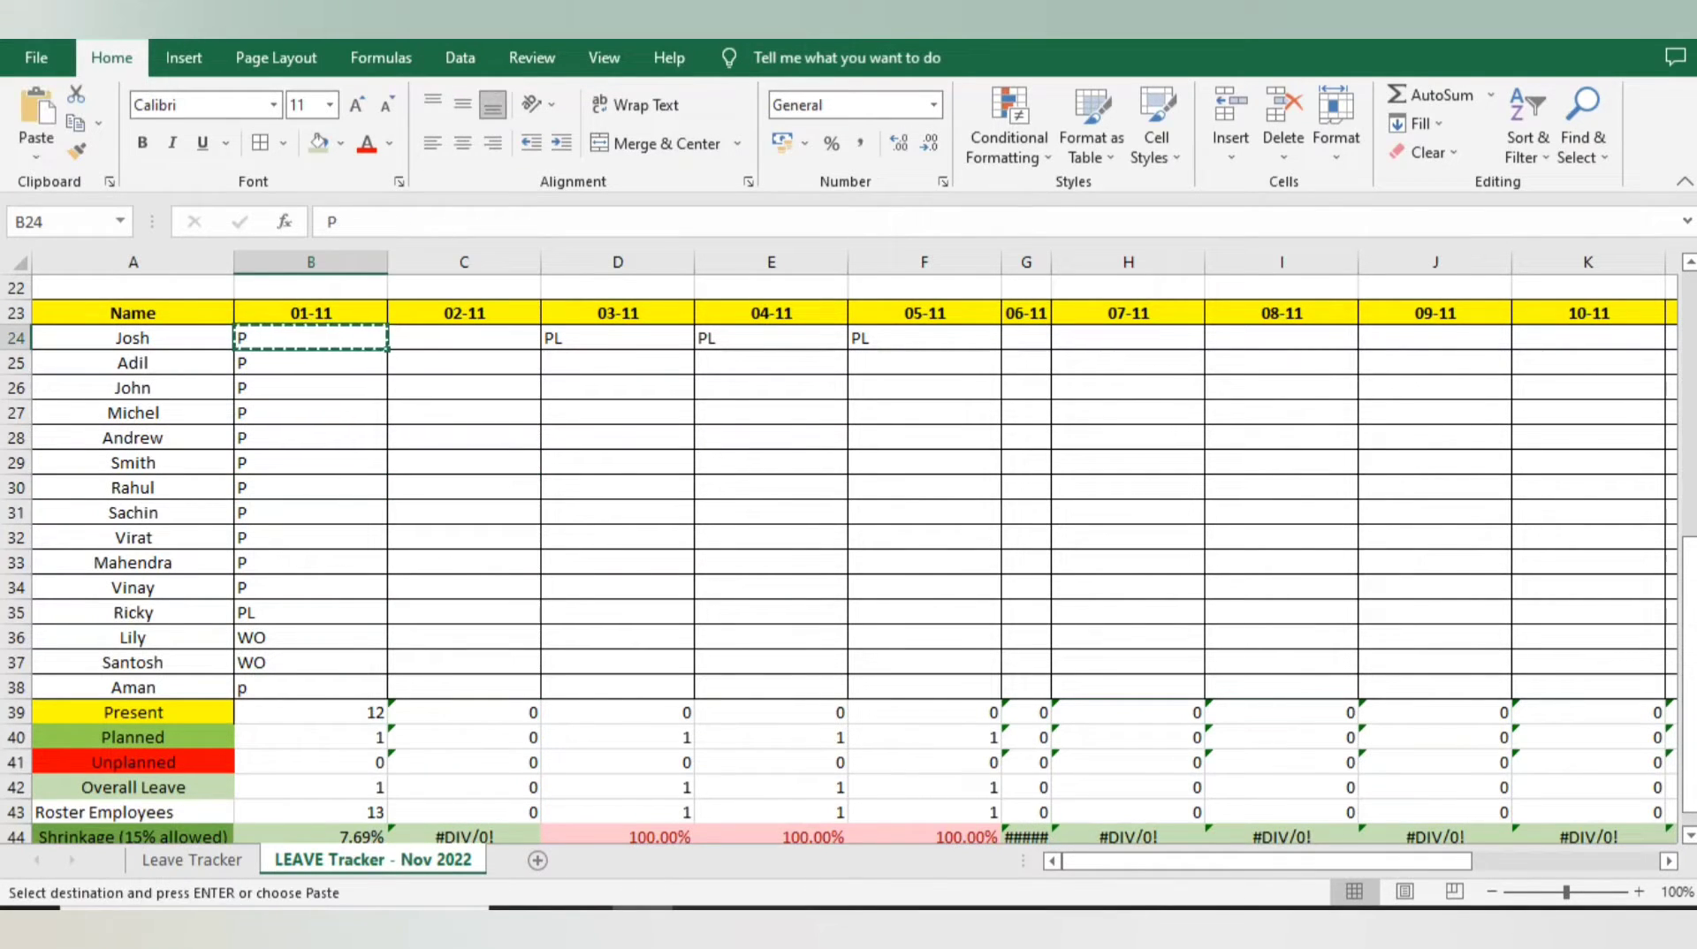
key(Right)
key(ctrl+shift+Down)
key(shift+Up)
key(ctrl+v)
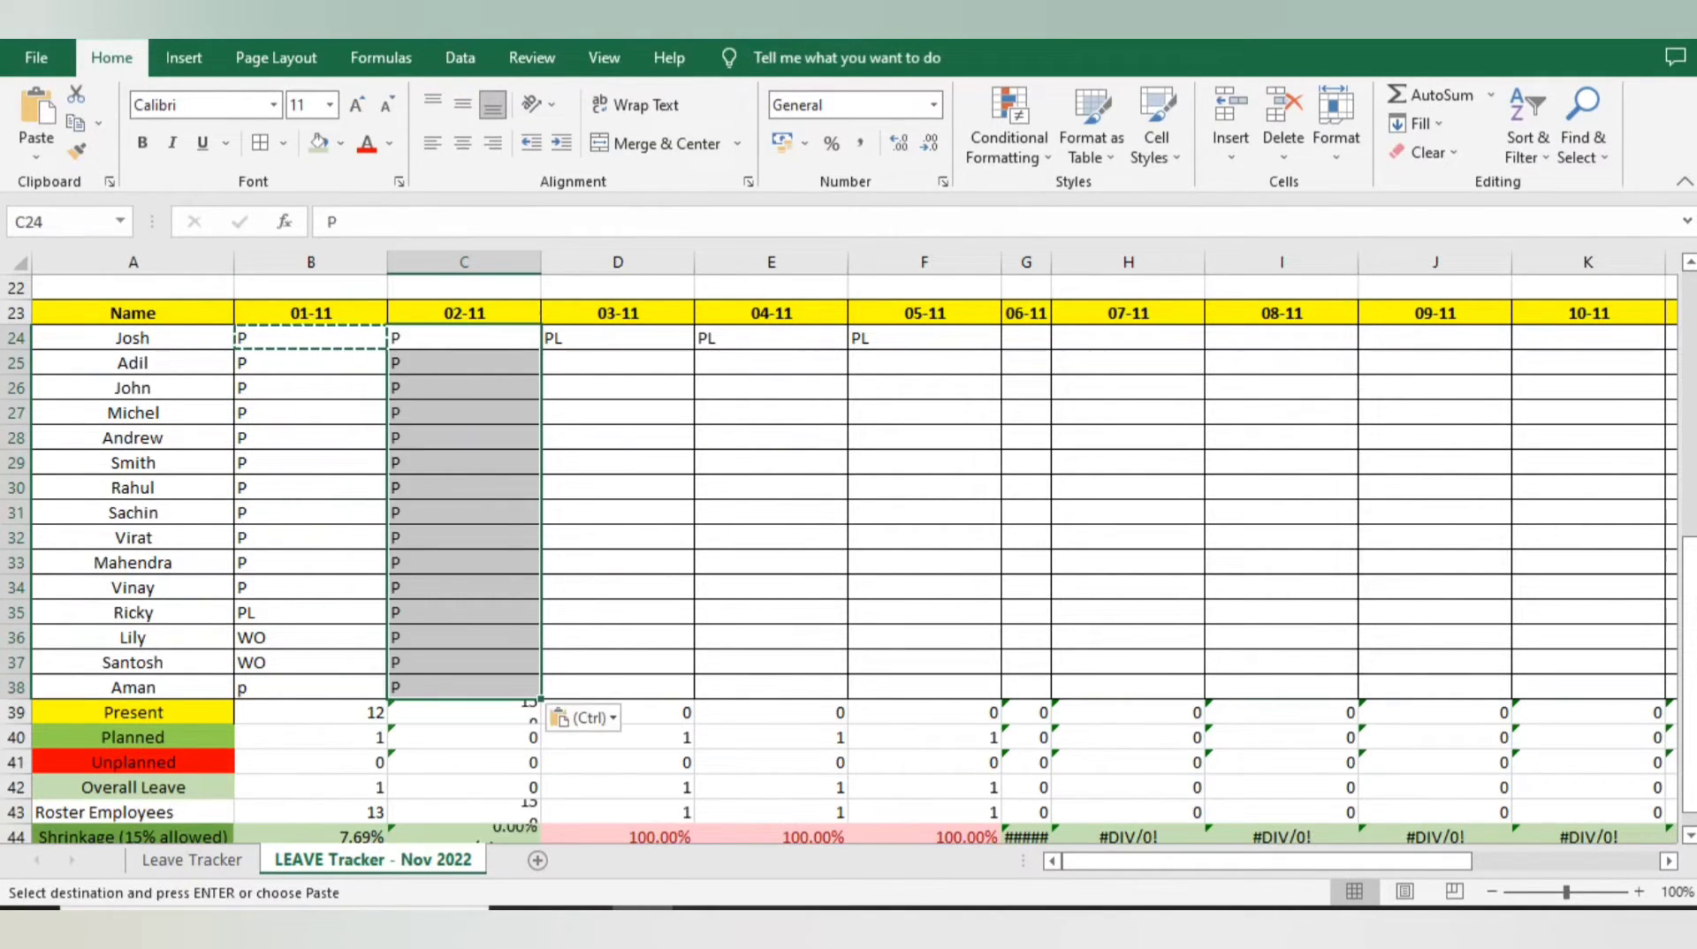
Change the 02-11 attendance code in C27 to UL
key(Left)
key(Right)
key(Down)
key(Down)
key(Down)
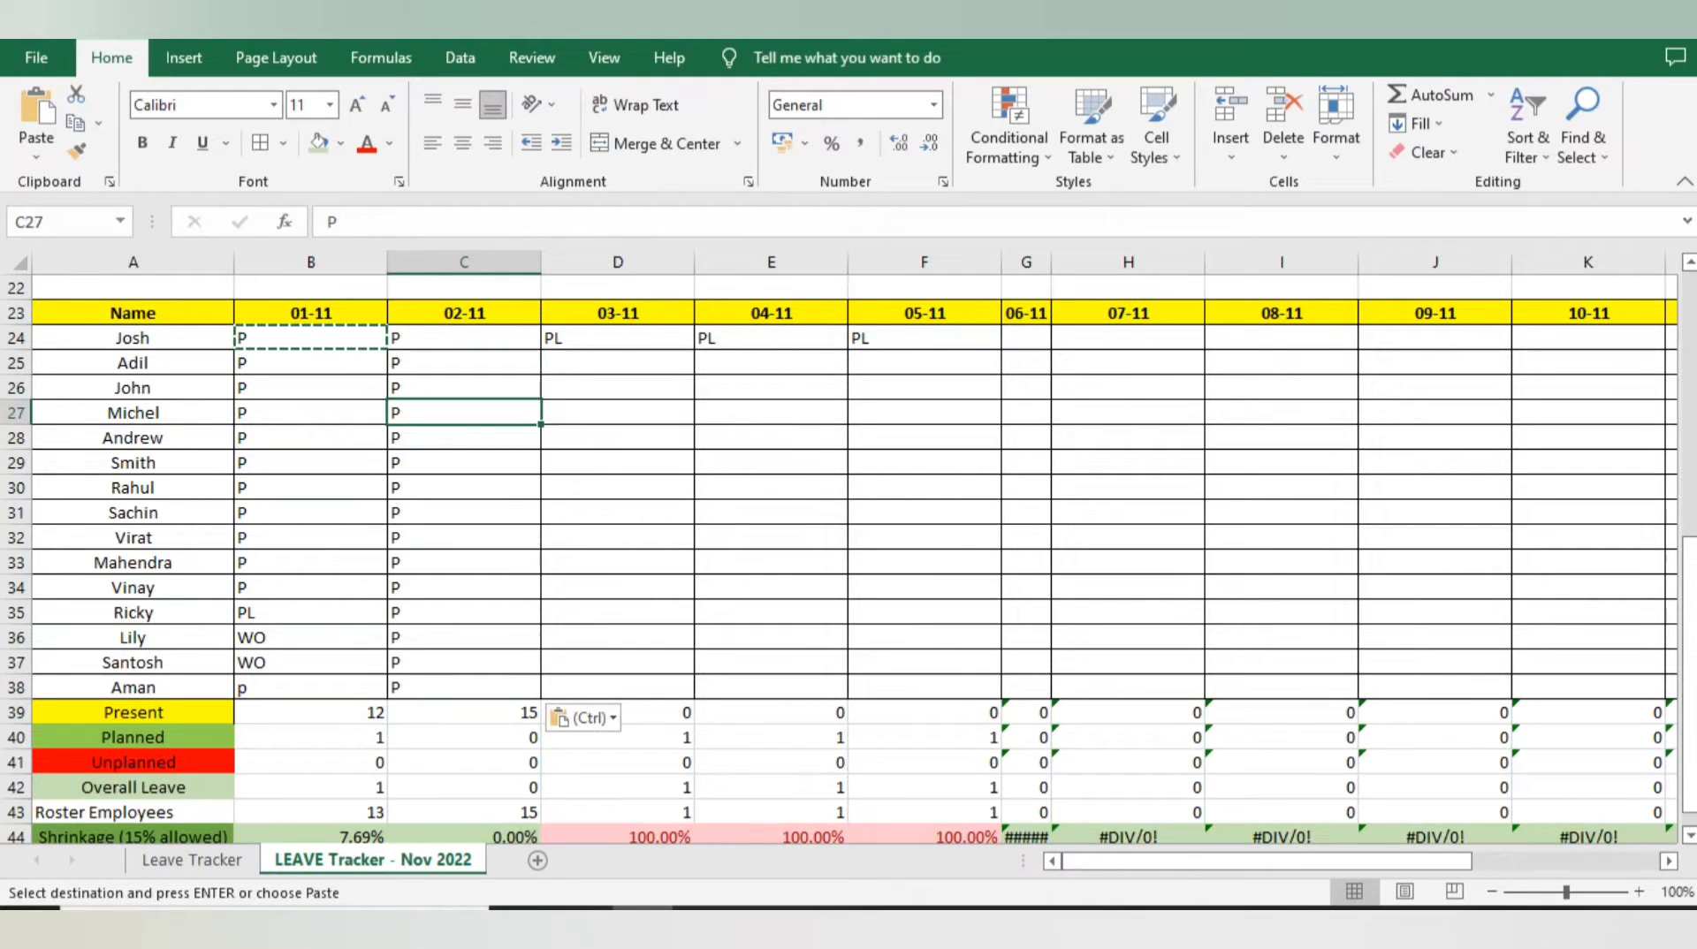
text(UL)
key(Return)
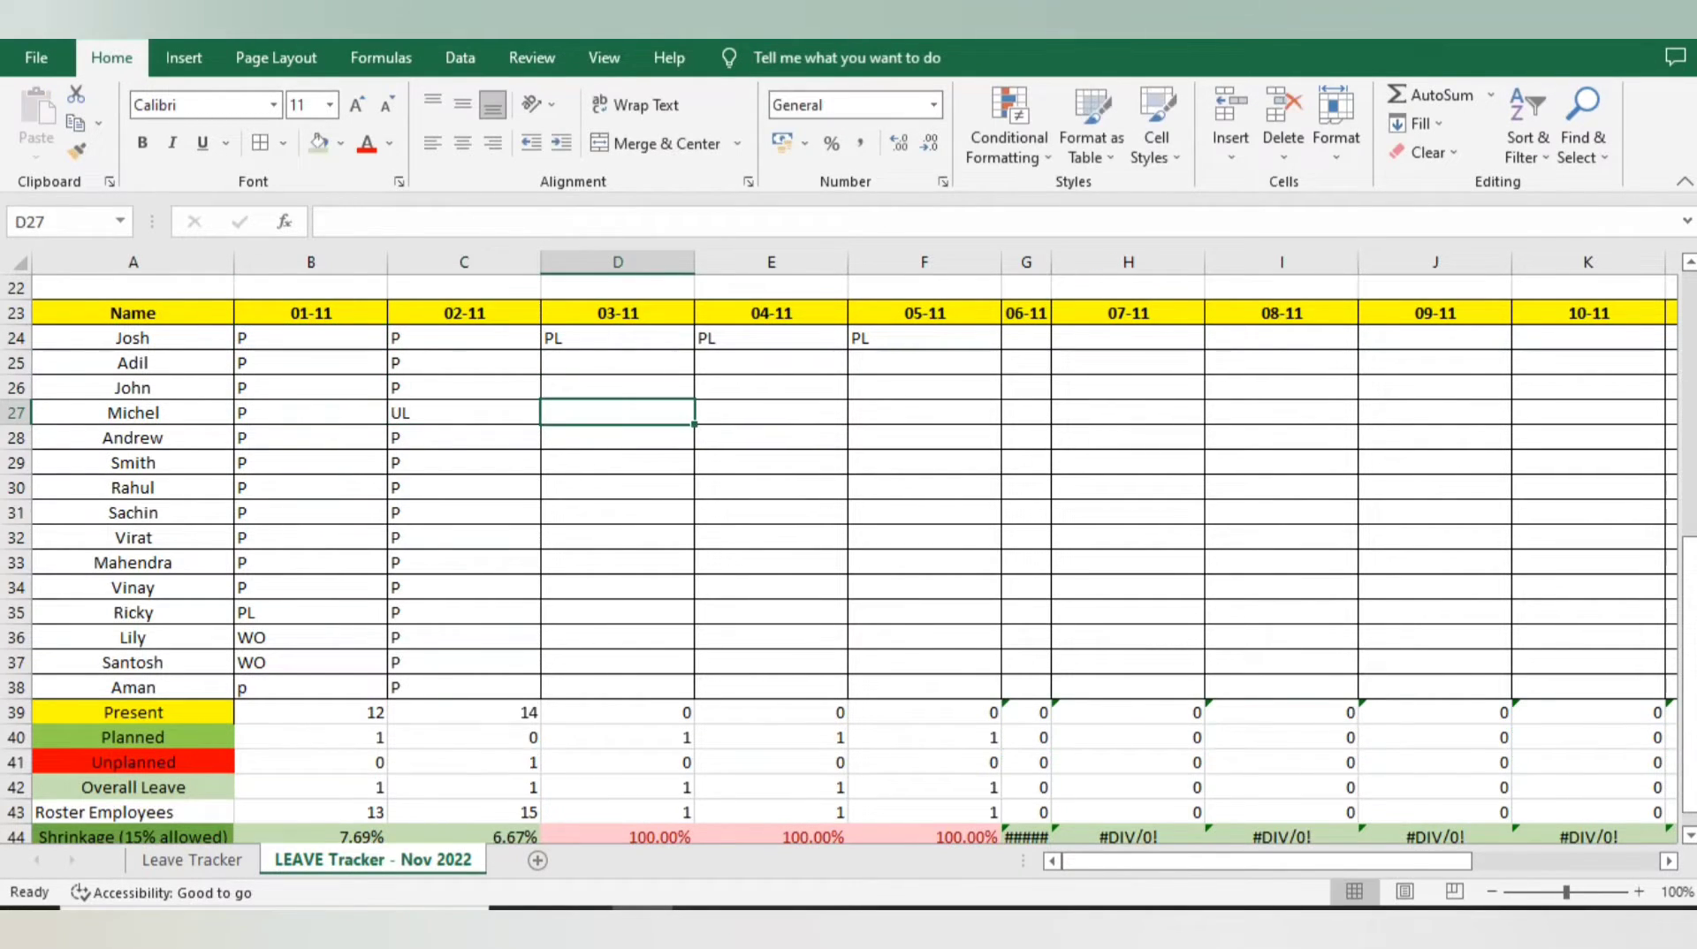
Change the 02-11 attendance code in C32 to UL and check the shrinkage in C44
key(Down)
key(Down)
key(Down)
key(Down)
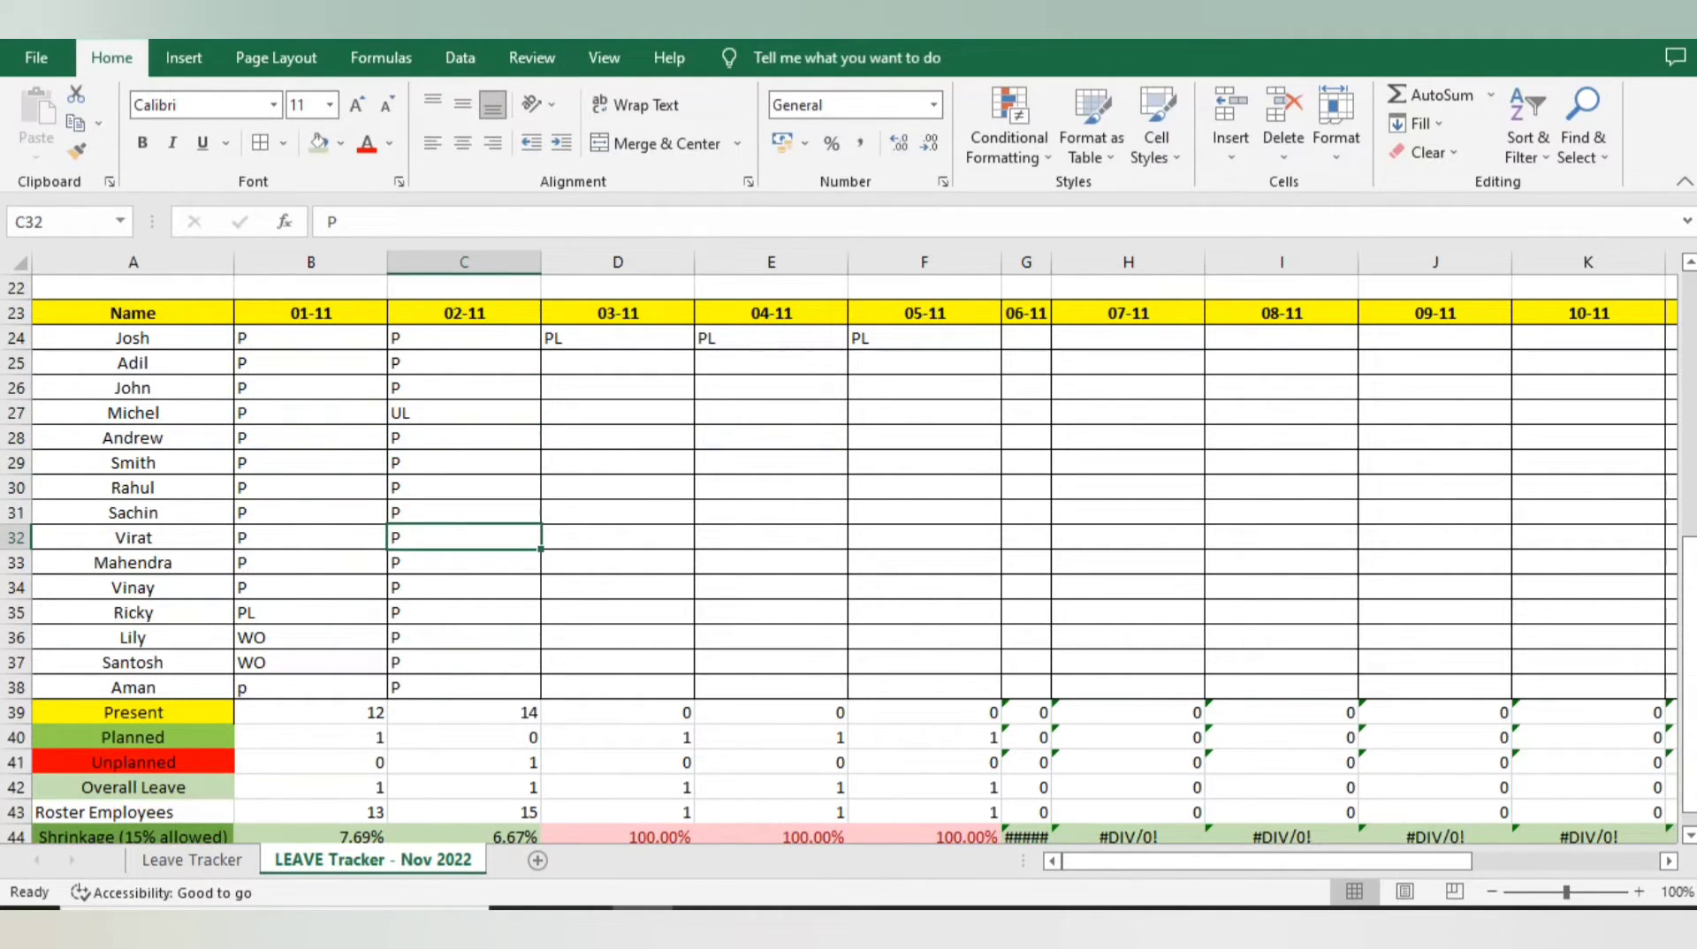
text(UL)
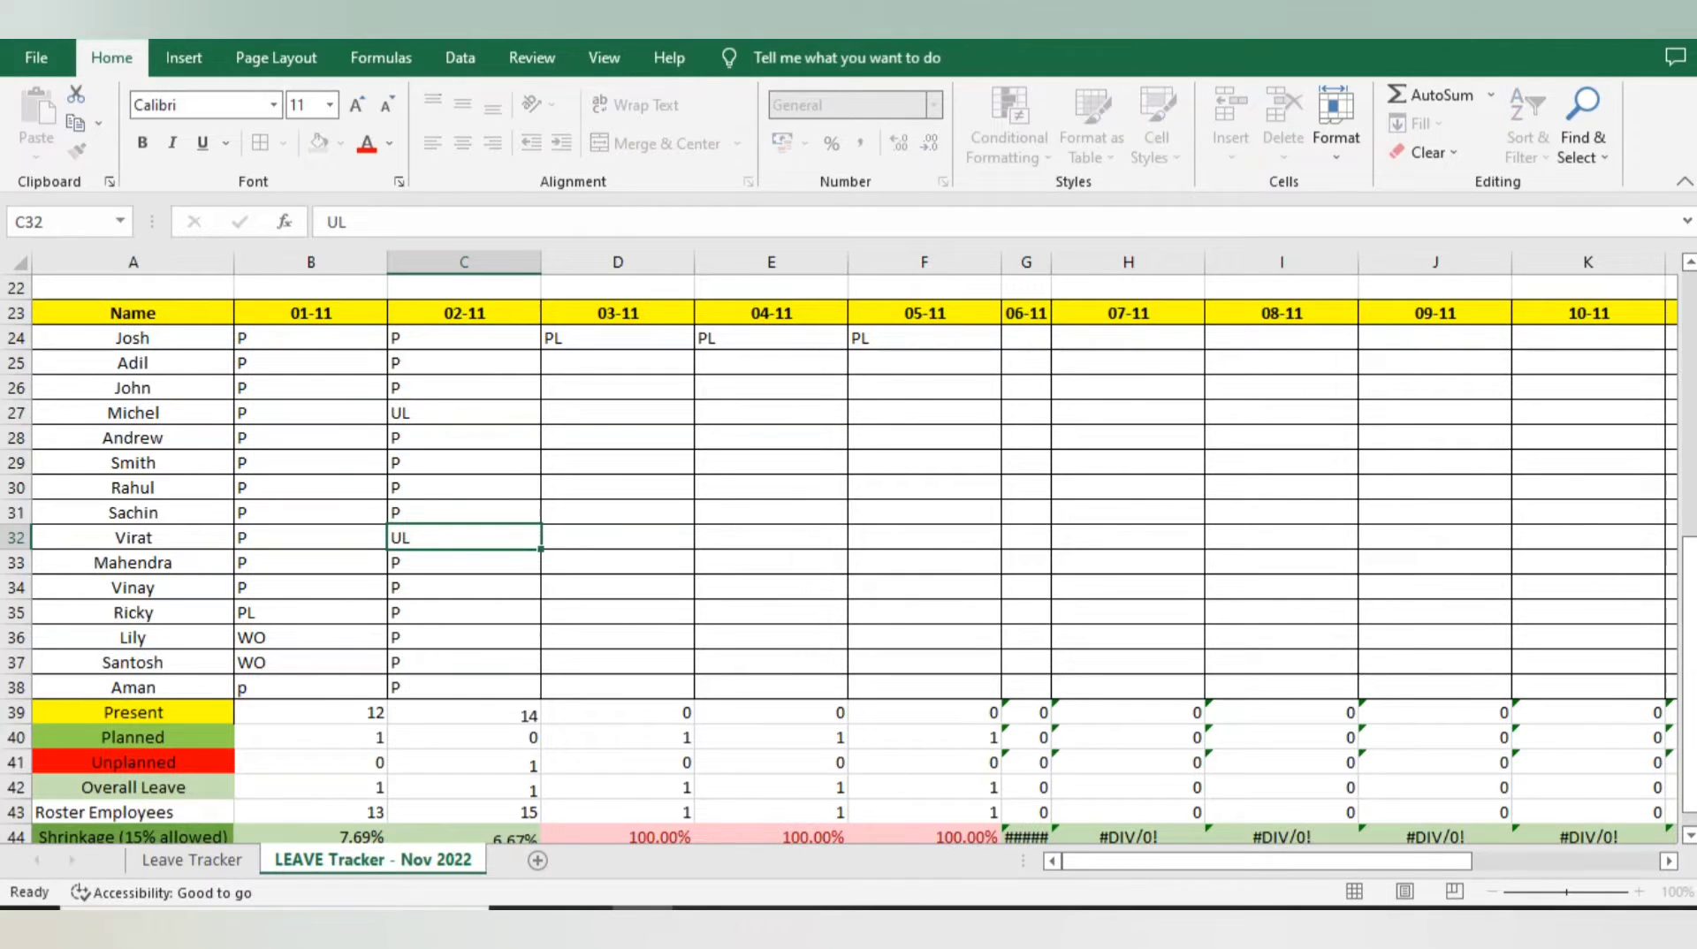
key(Right)
key(Left)
key(ctrl+Down)
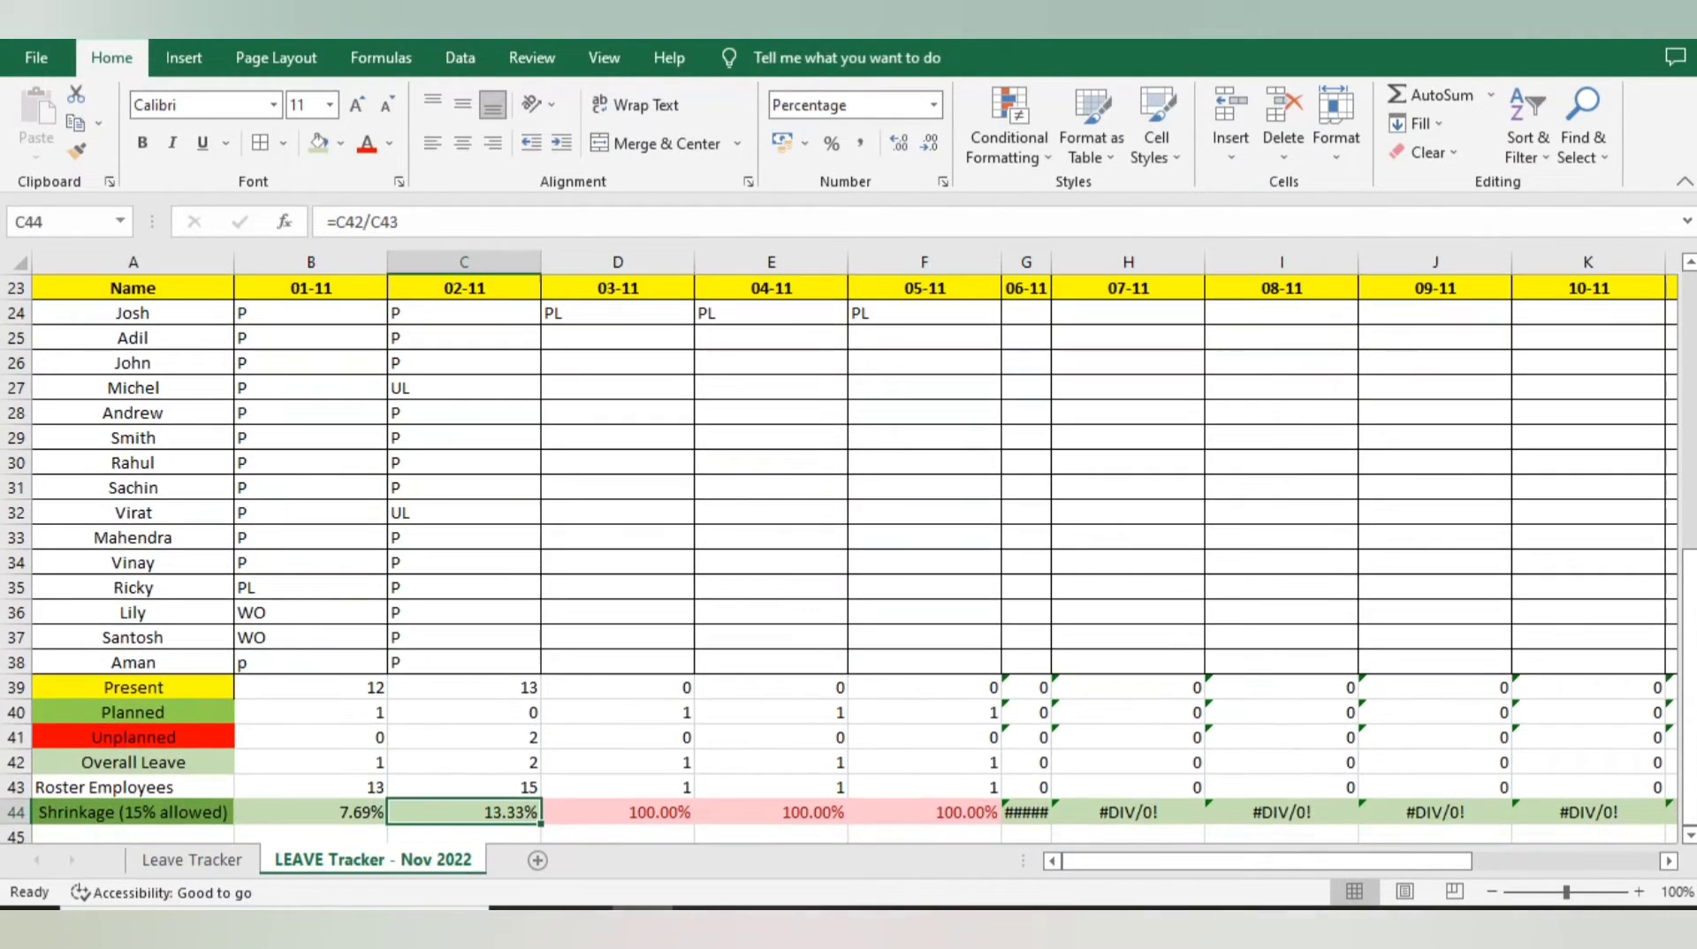
Change the 02-11 attendance code in C38 to WO
key(Up)
key(Up)
key(Up)
key(Up)
key(Up)
key(Up)
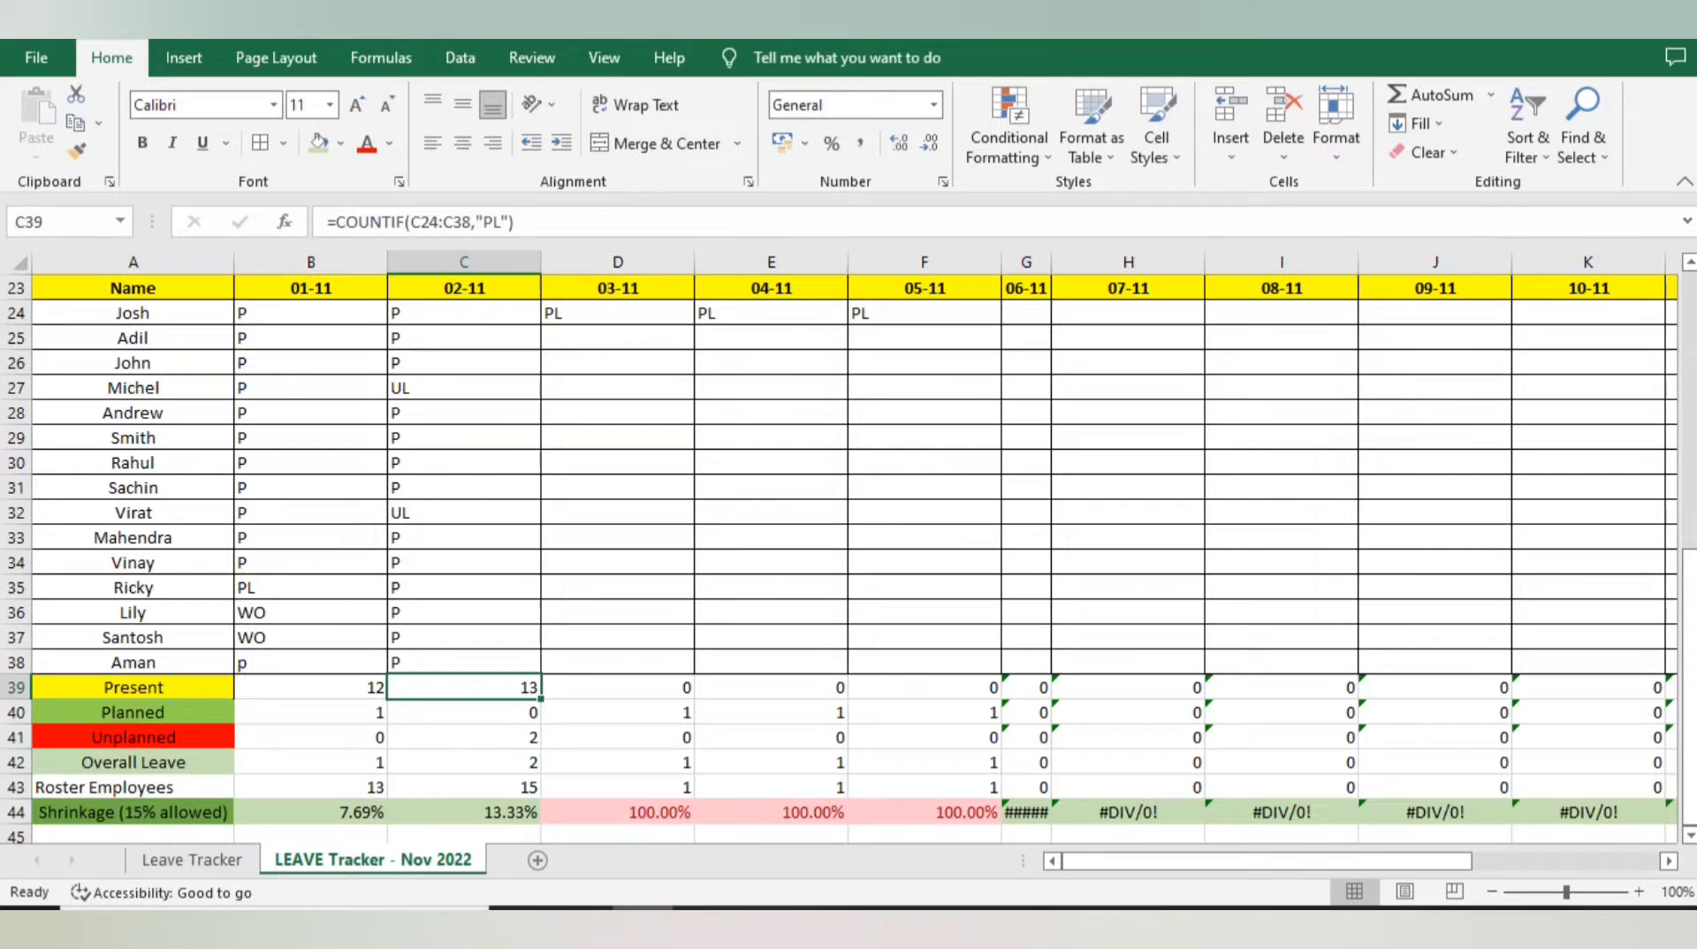
text(WO)
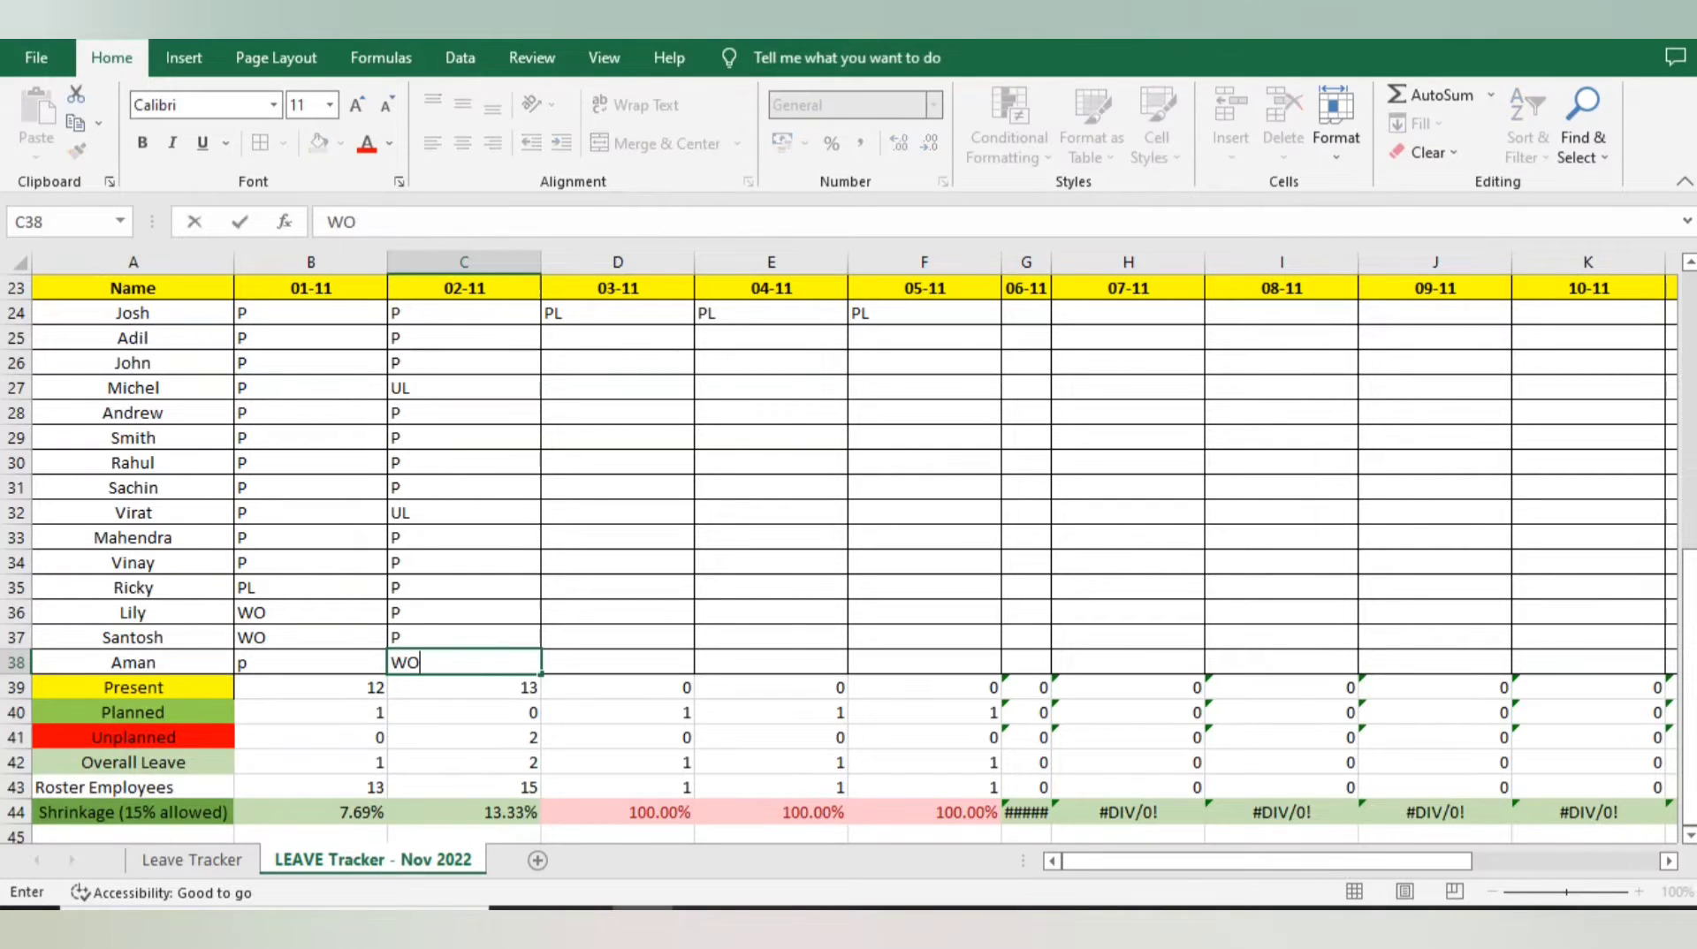
key(Return)
Review the 02-11 summary formulas in C39:C44, along with the first employee's attendance codes in row 24
key(Up)
key(Up)
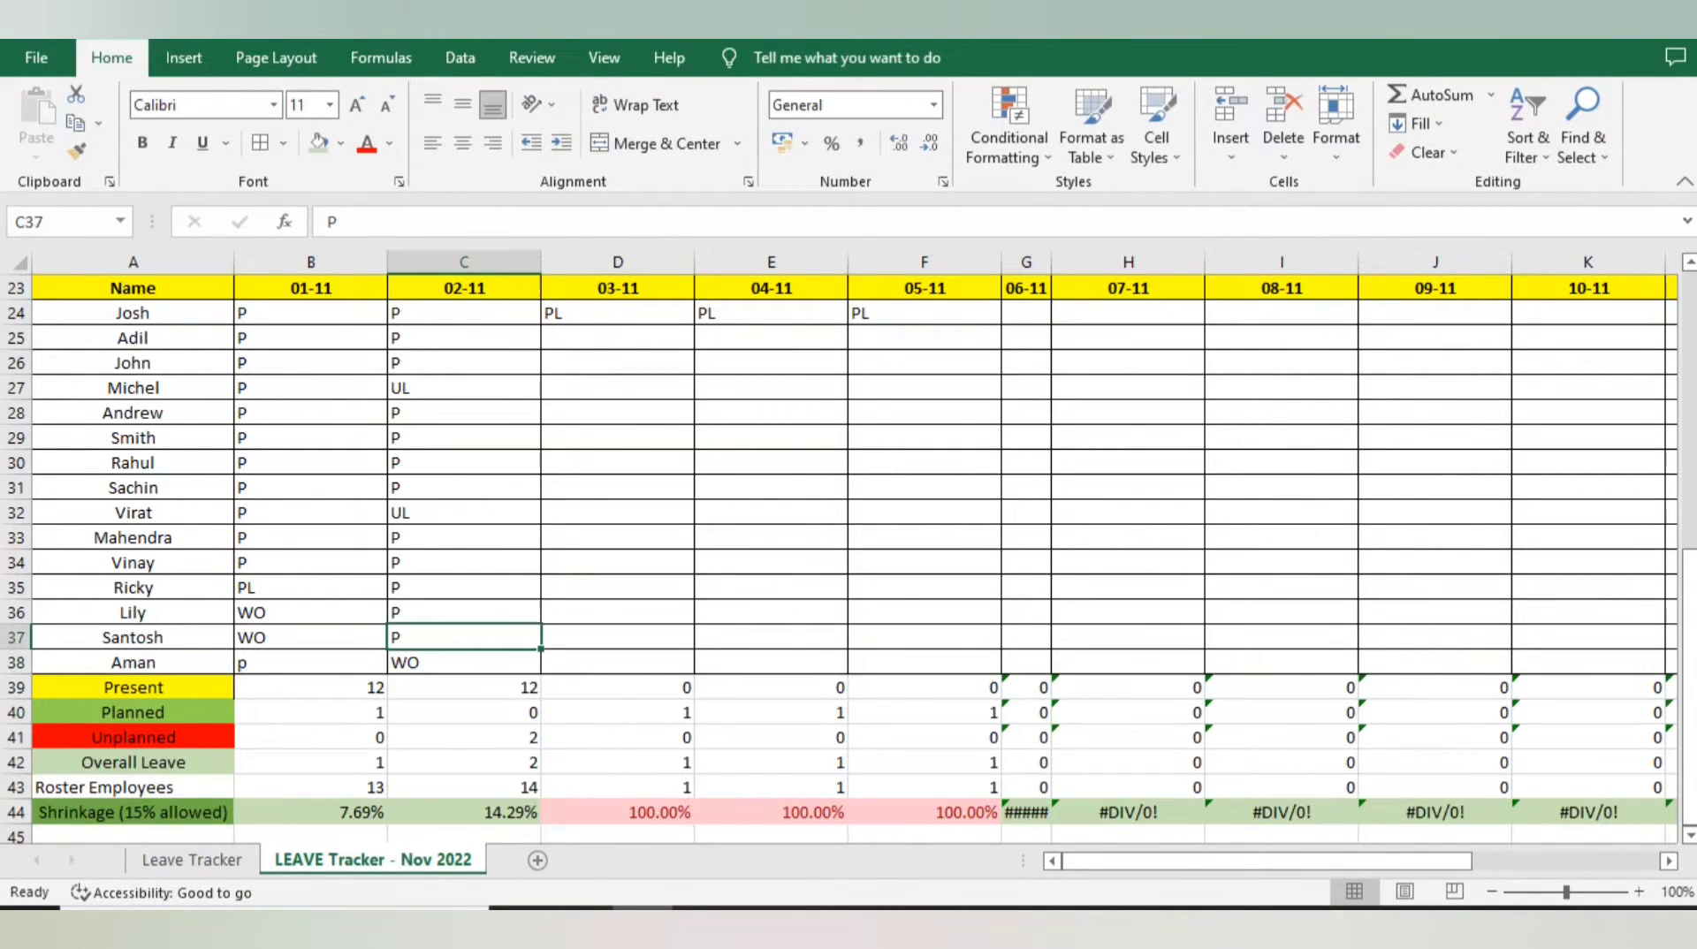
key(Down)
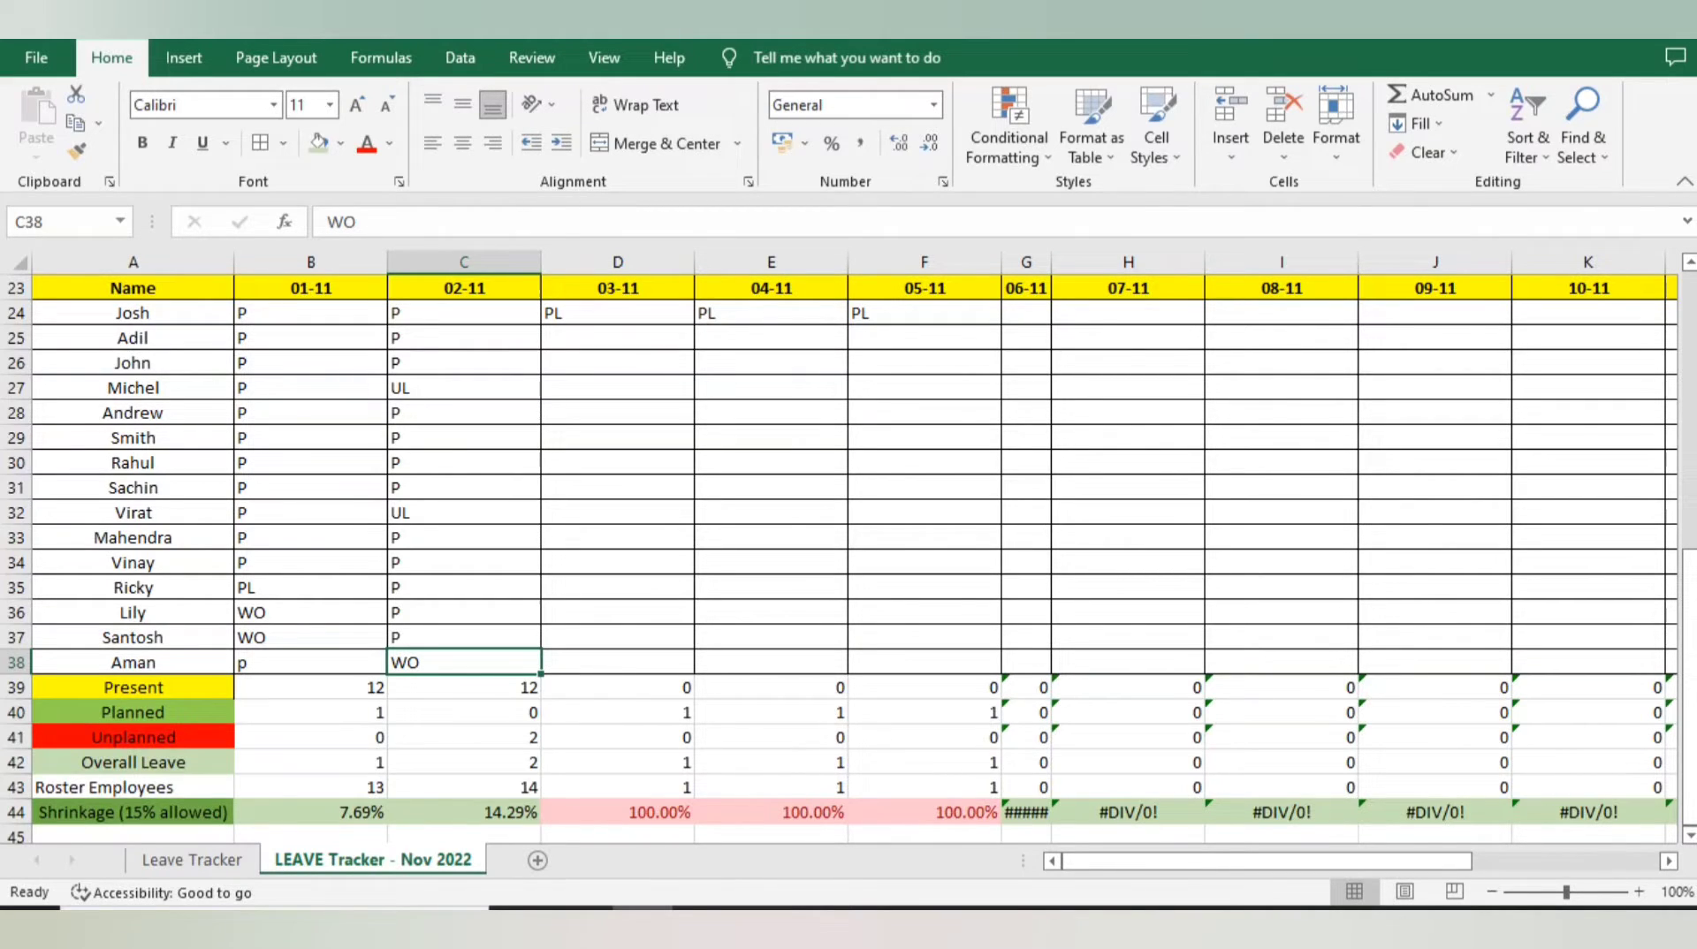
key(Down)
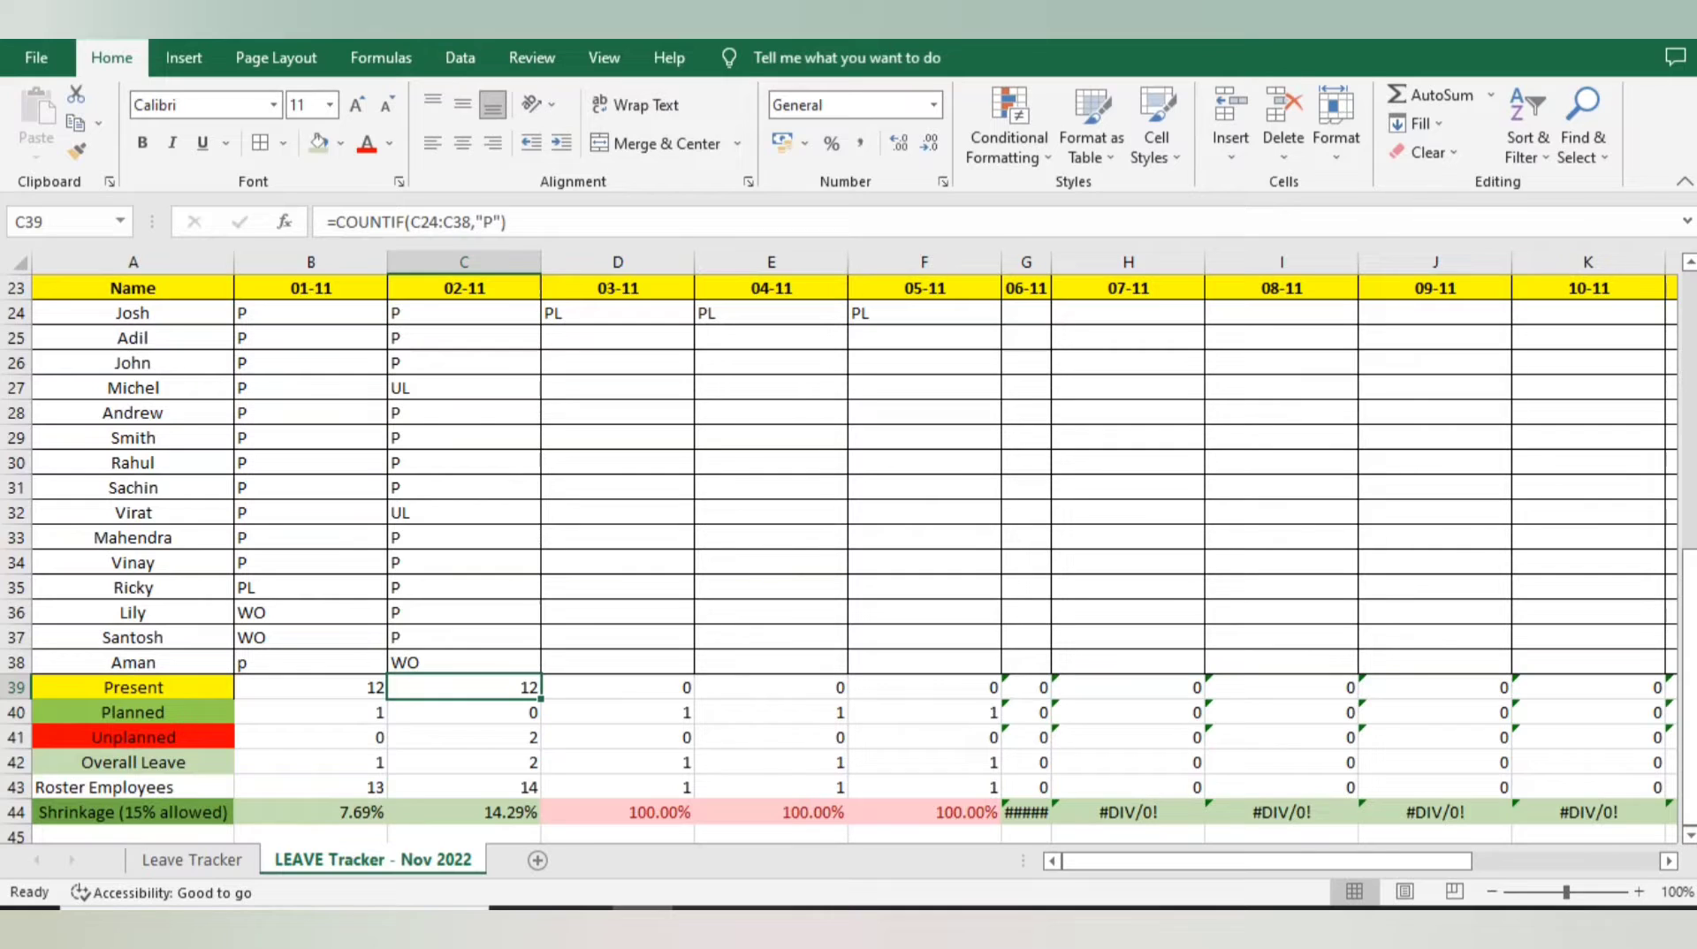
key(Down)
key(Down)
key(Down)
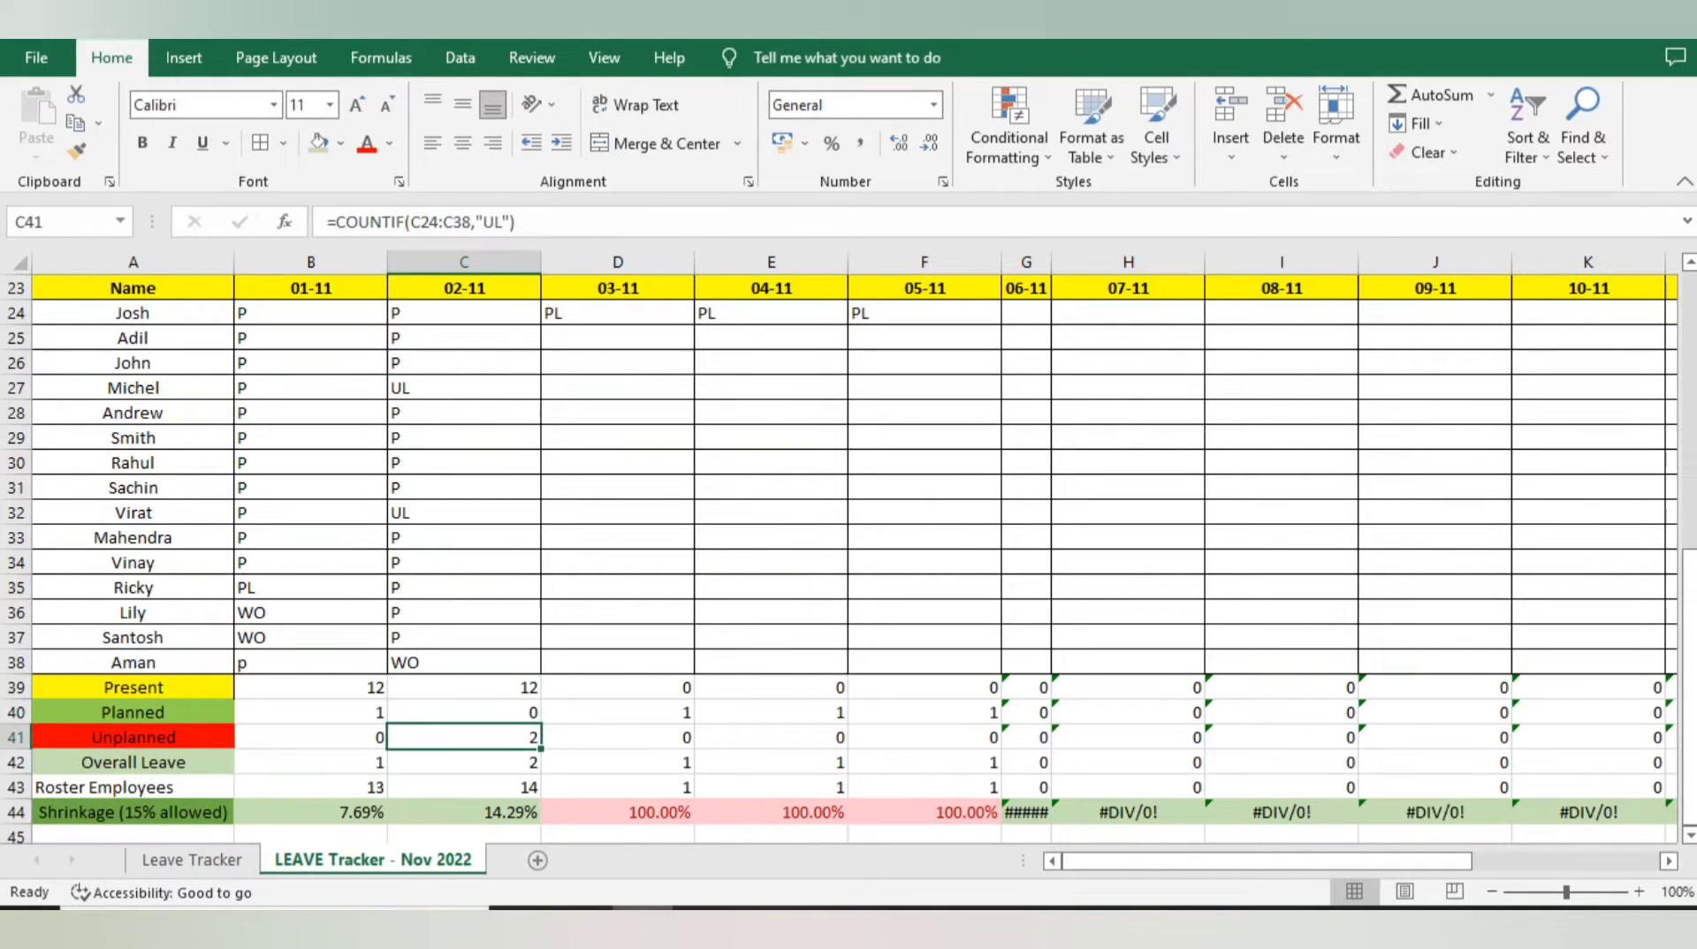
key(Down)
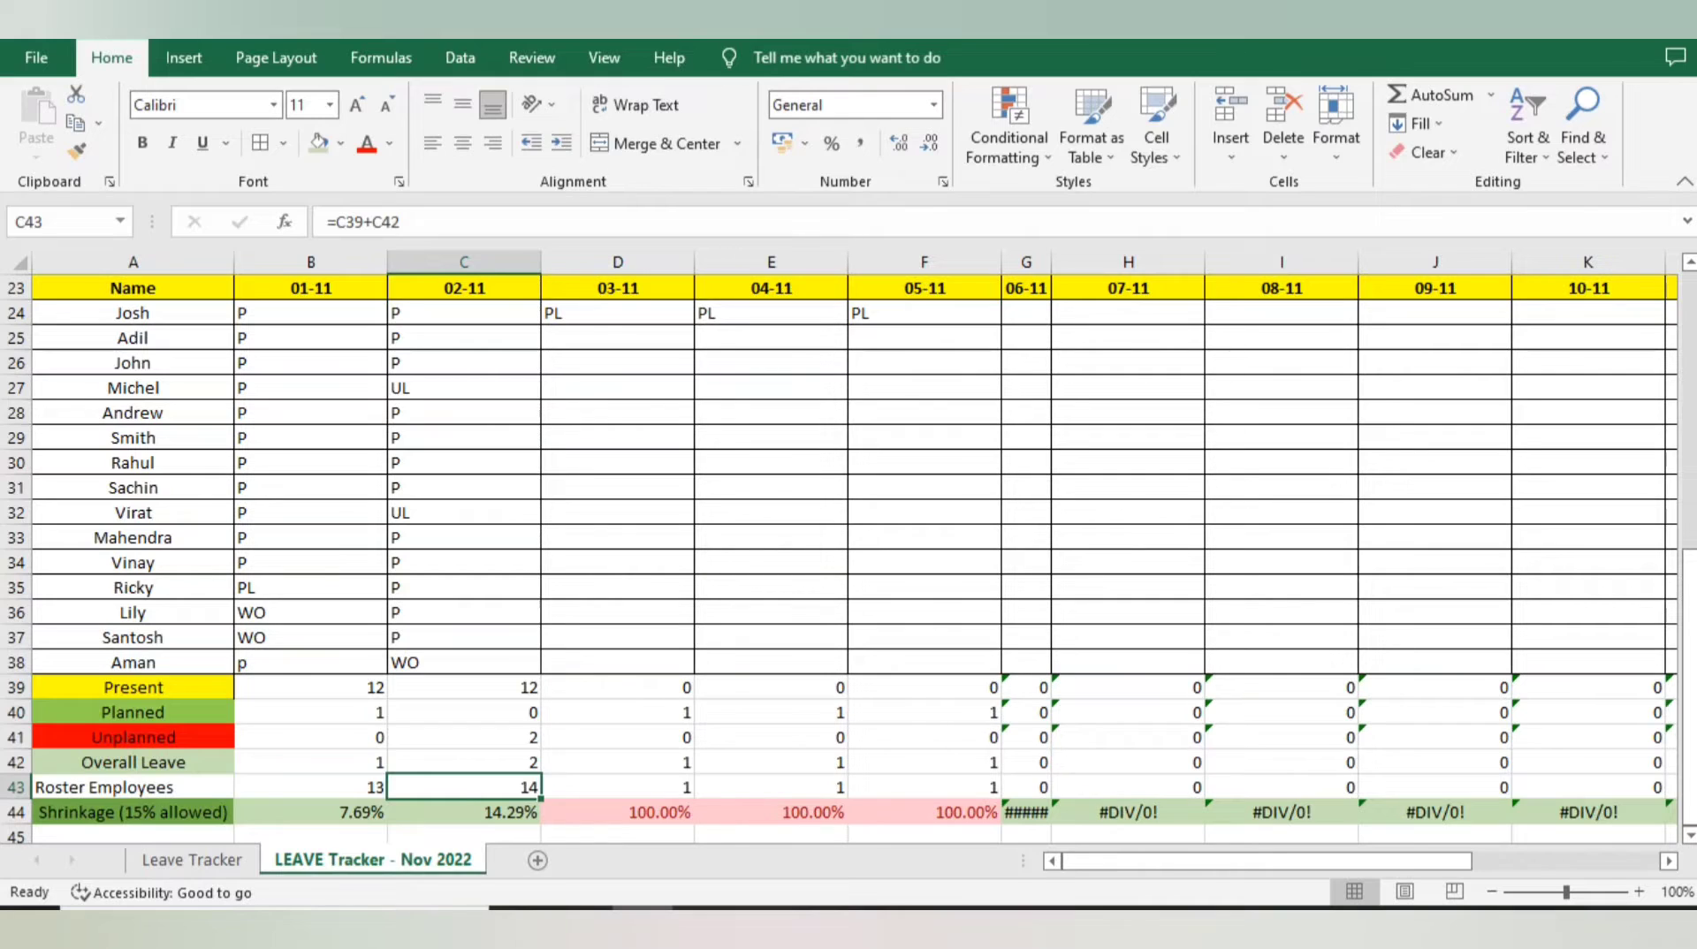
key(Down)
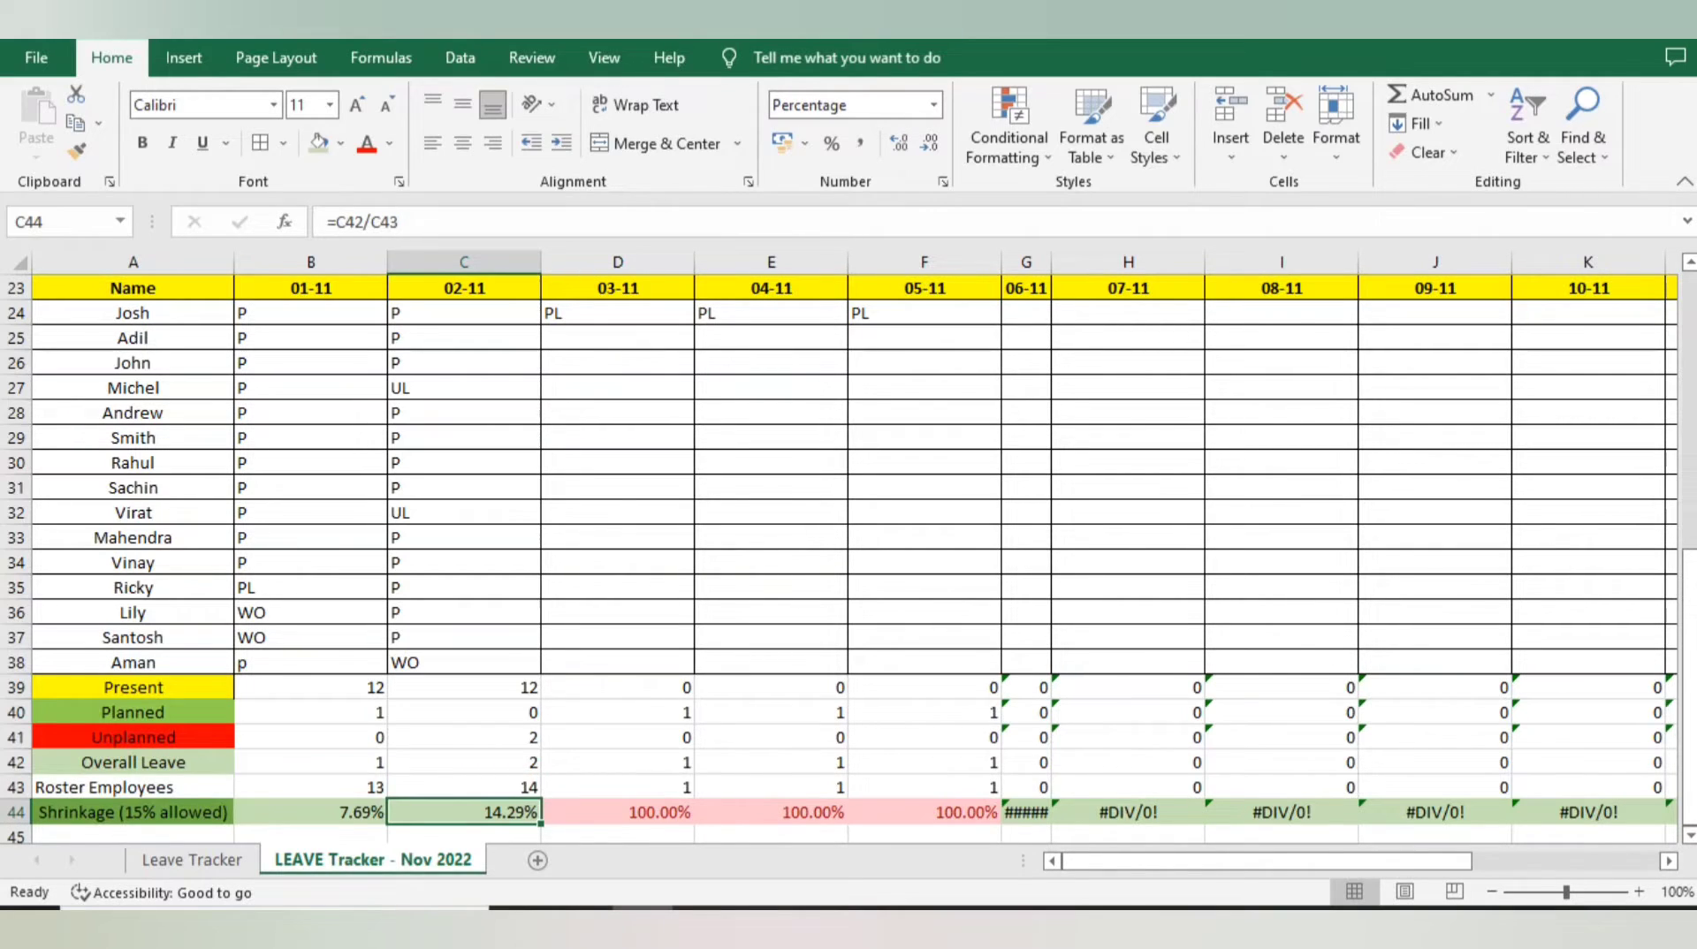
key(Up)
key(Up)
key(Up)
key(Up)
key(Up)
key(Up)
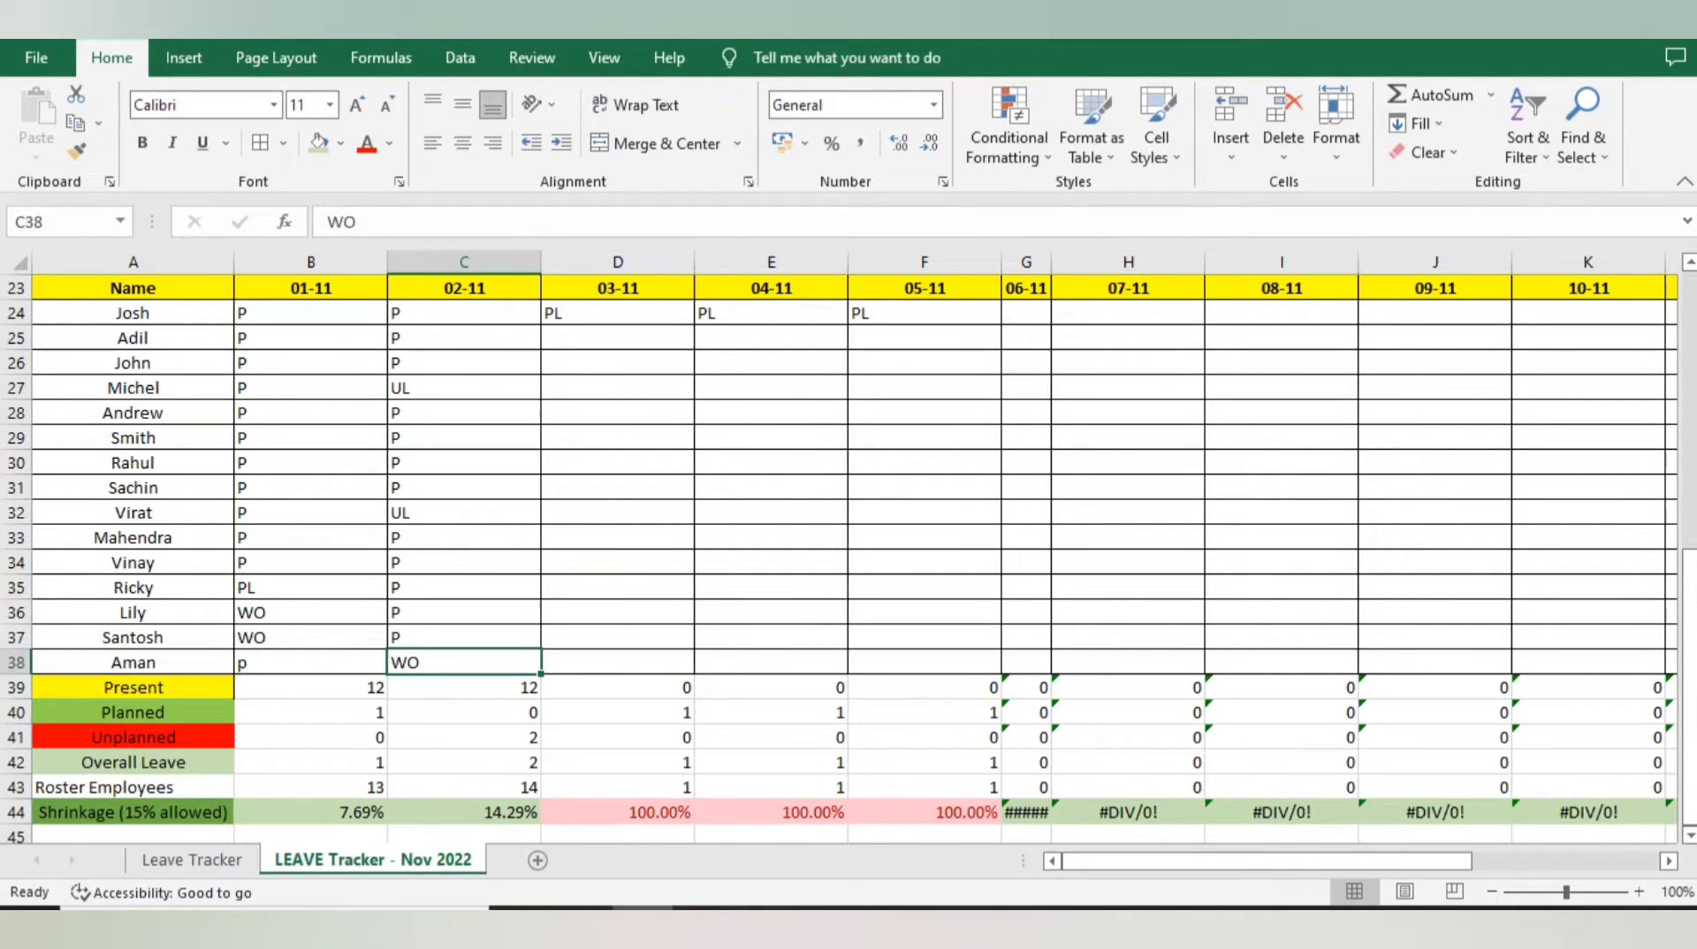
key(ctrl+Up)
key(Down)
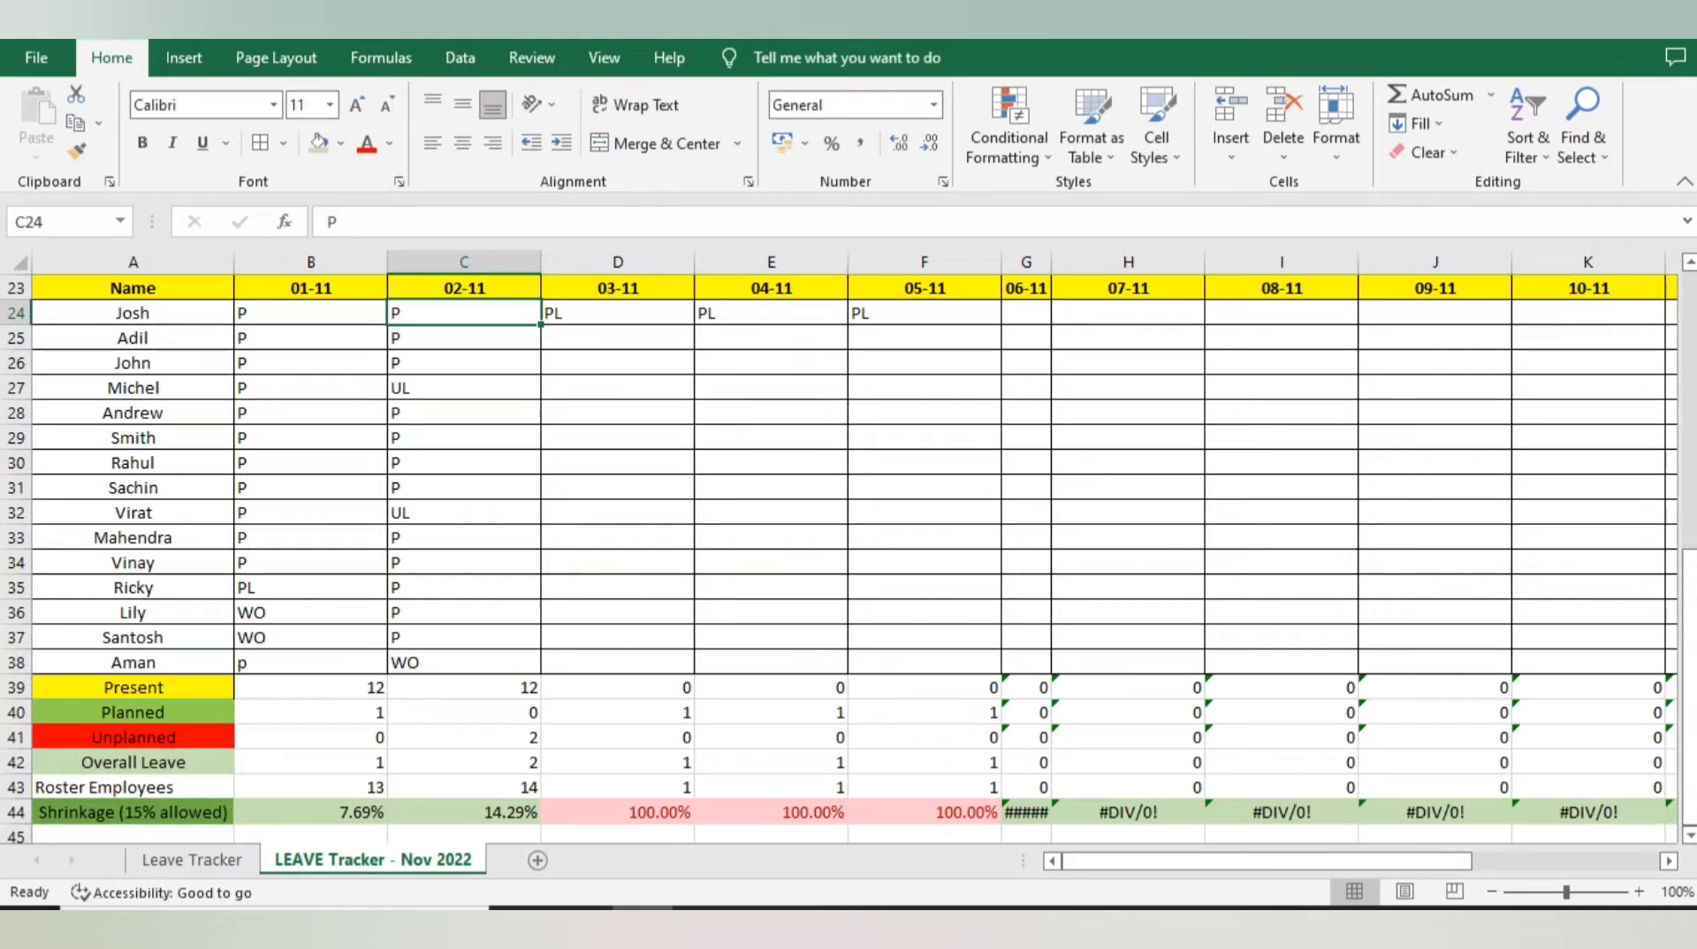
key(Right)
key(Right)
key(Right)
key(Right)
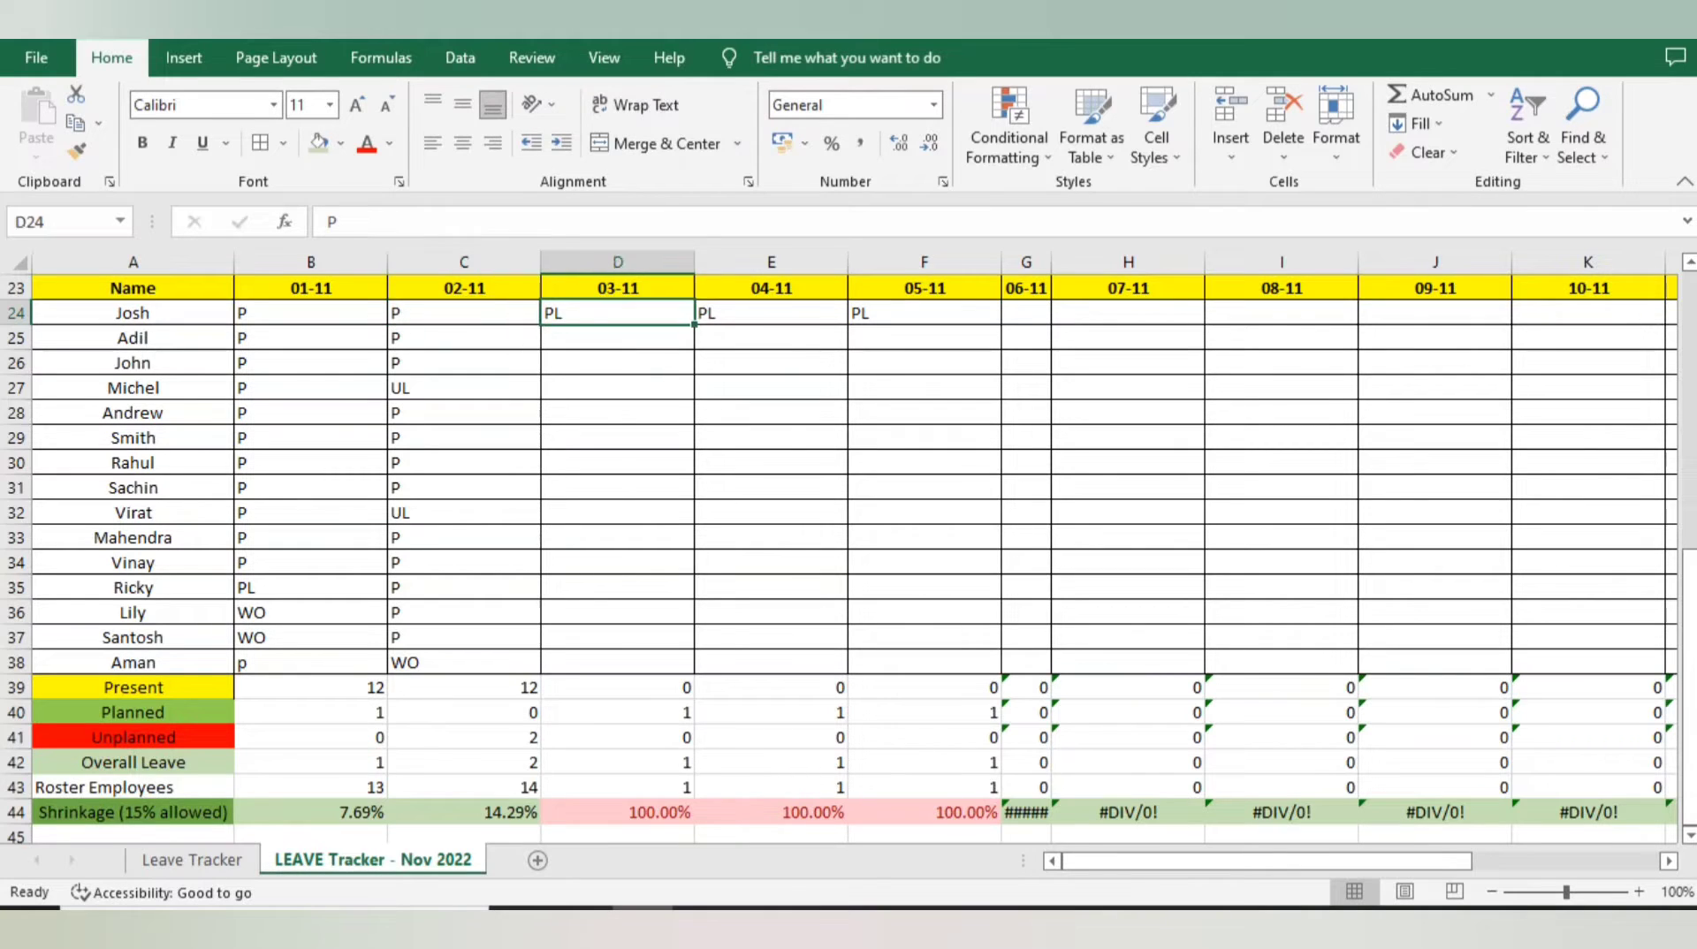
key(Left)
key(Left)
key(Left)
key(Left)
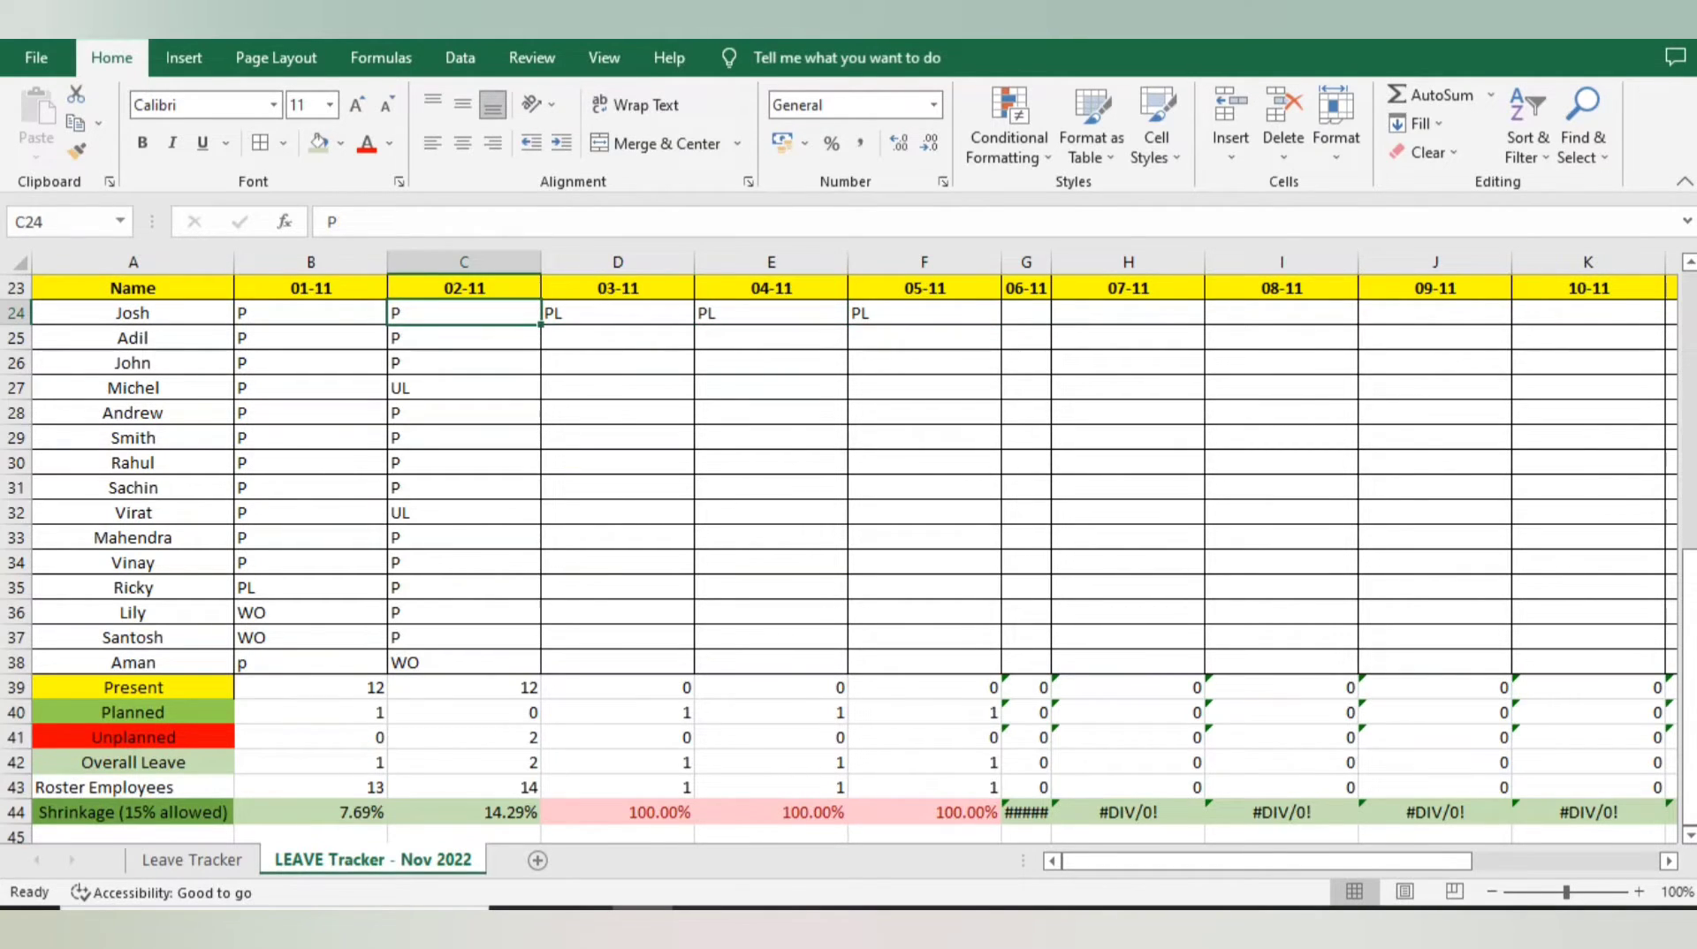
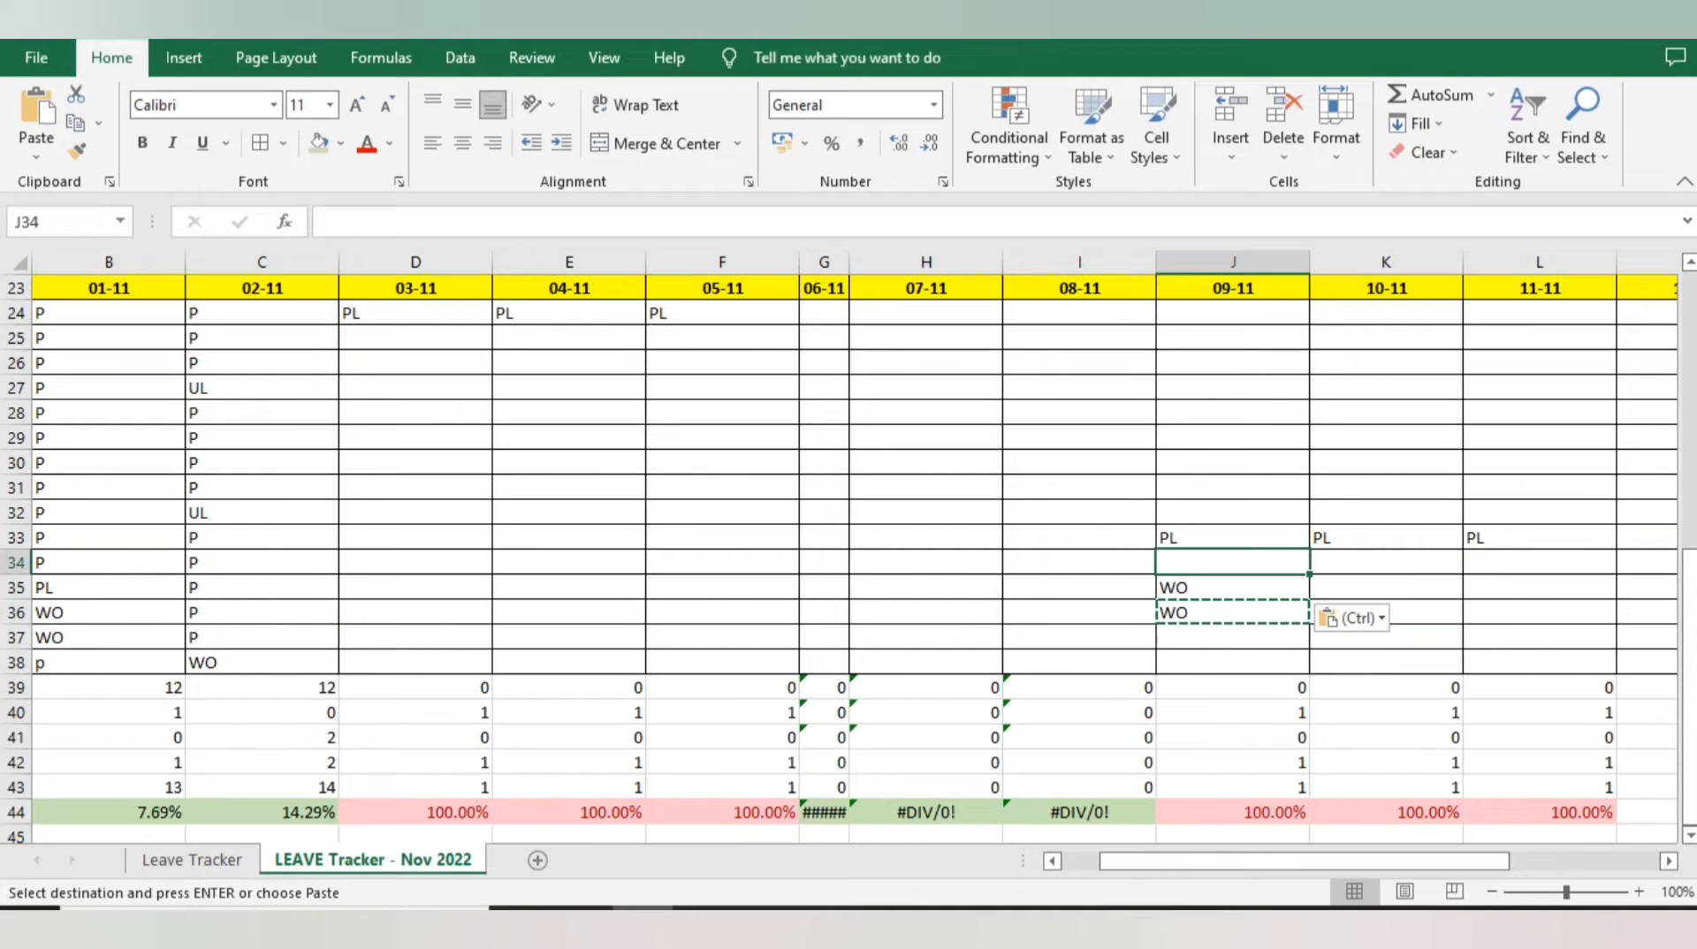
Copy the two WO codes from J35:J36 into K29:K30 under 10-11
key(Down)
key(shift+Down)
key(ctrl+c)
key(Right)
key(Up)
key(Up)
key(Up)
key(Up)
key(Up)
key(Up)
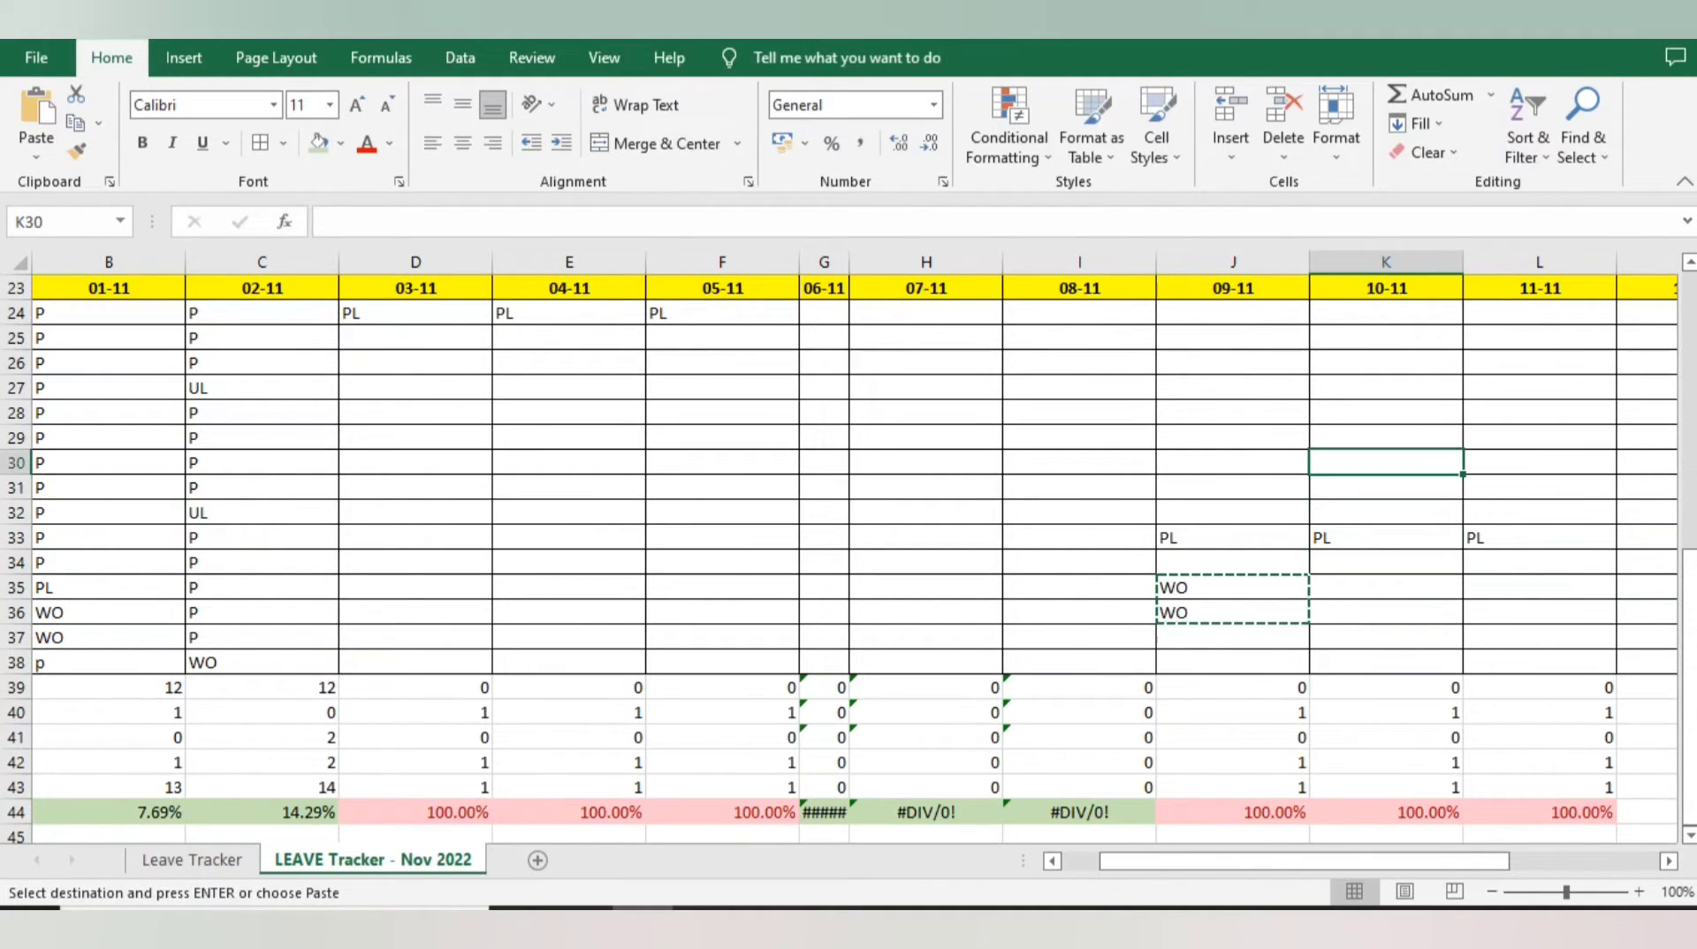
key(ctrl+v)
key(Down)
key(Down)
key(Down)
key(Down)
key(Down)
key(Down)
key(Down)
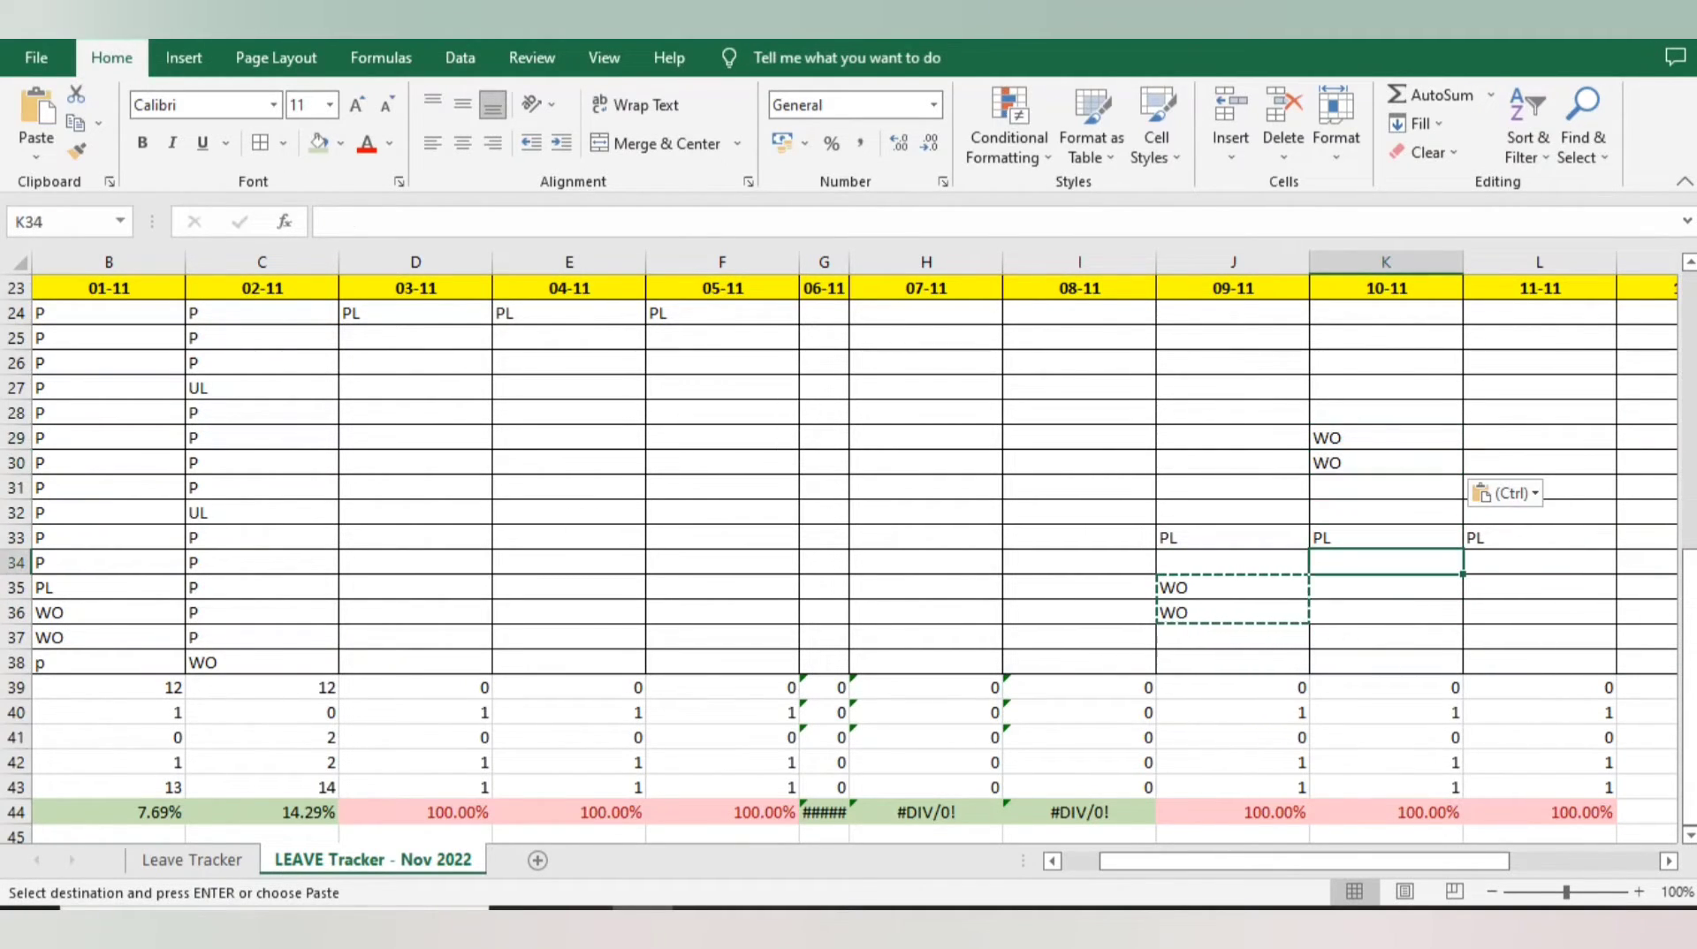
key(Left)
key(Up)
key(Up)
key(Up)
key(Up)
key(Up)
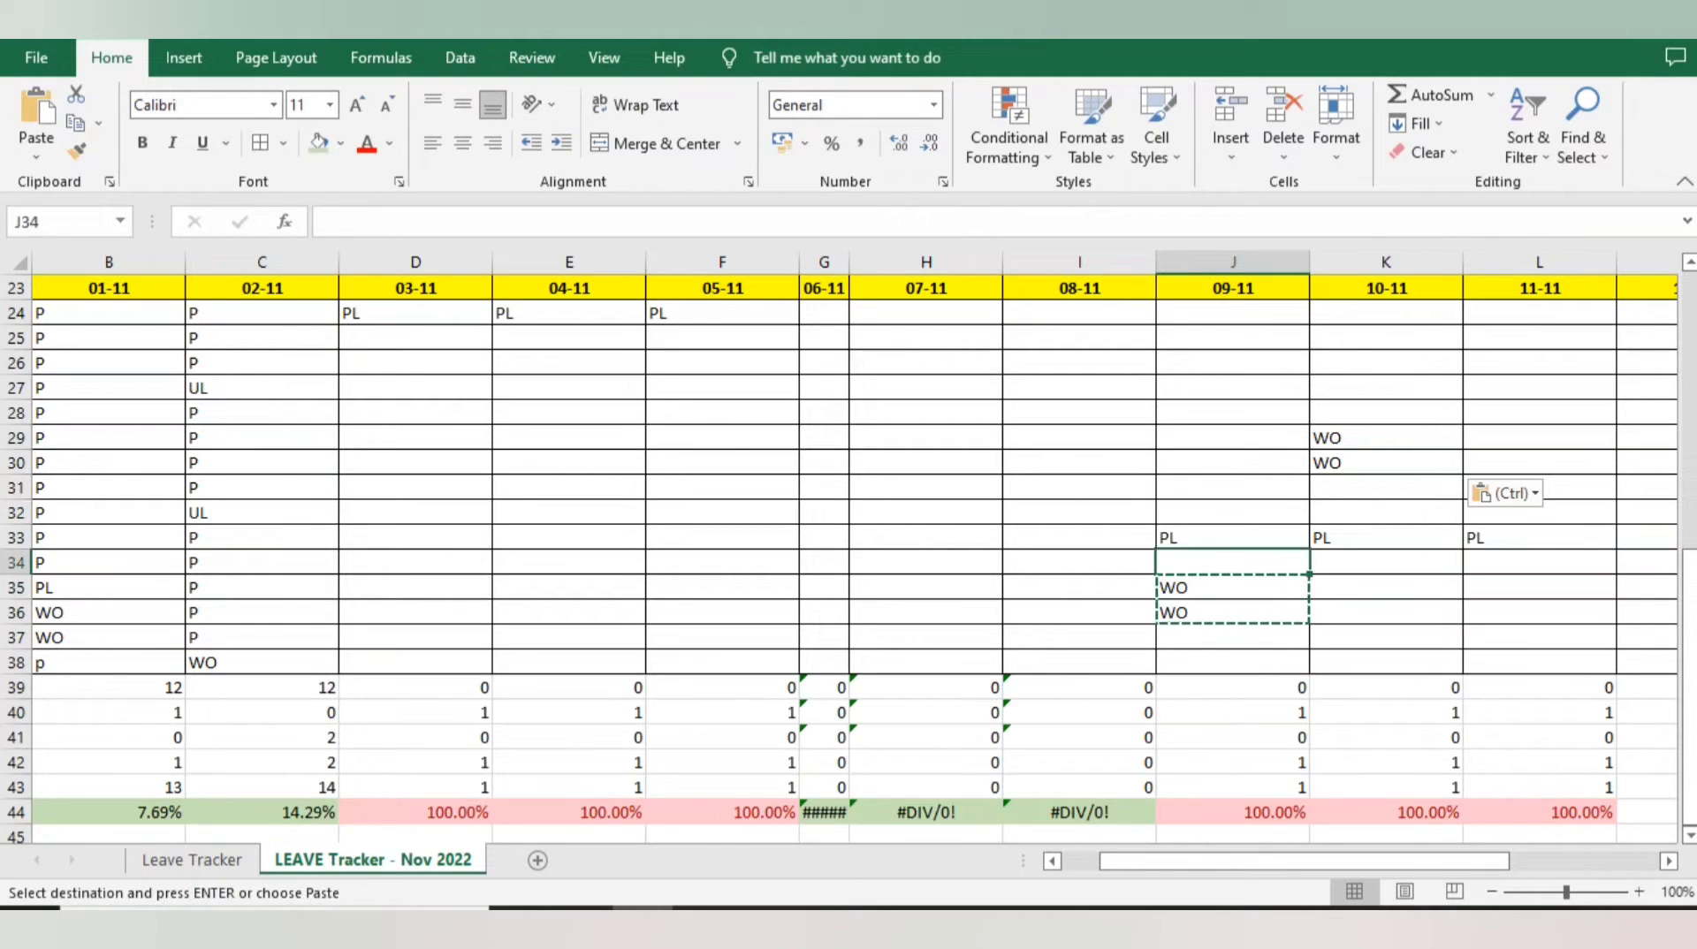
key(Right)
key(Up)
key(Up)
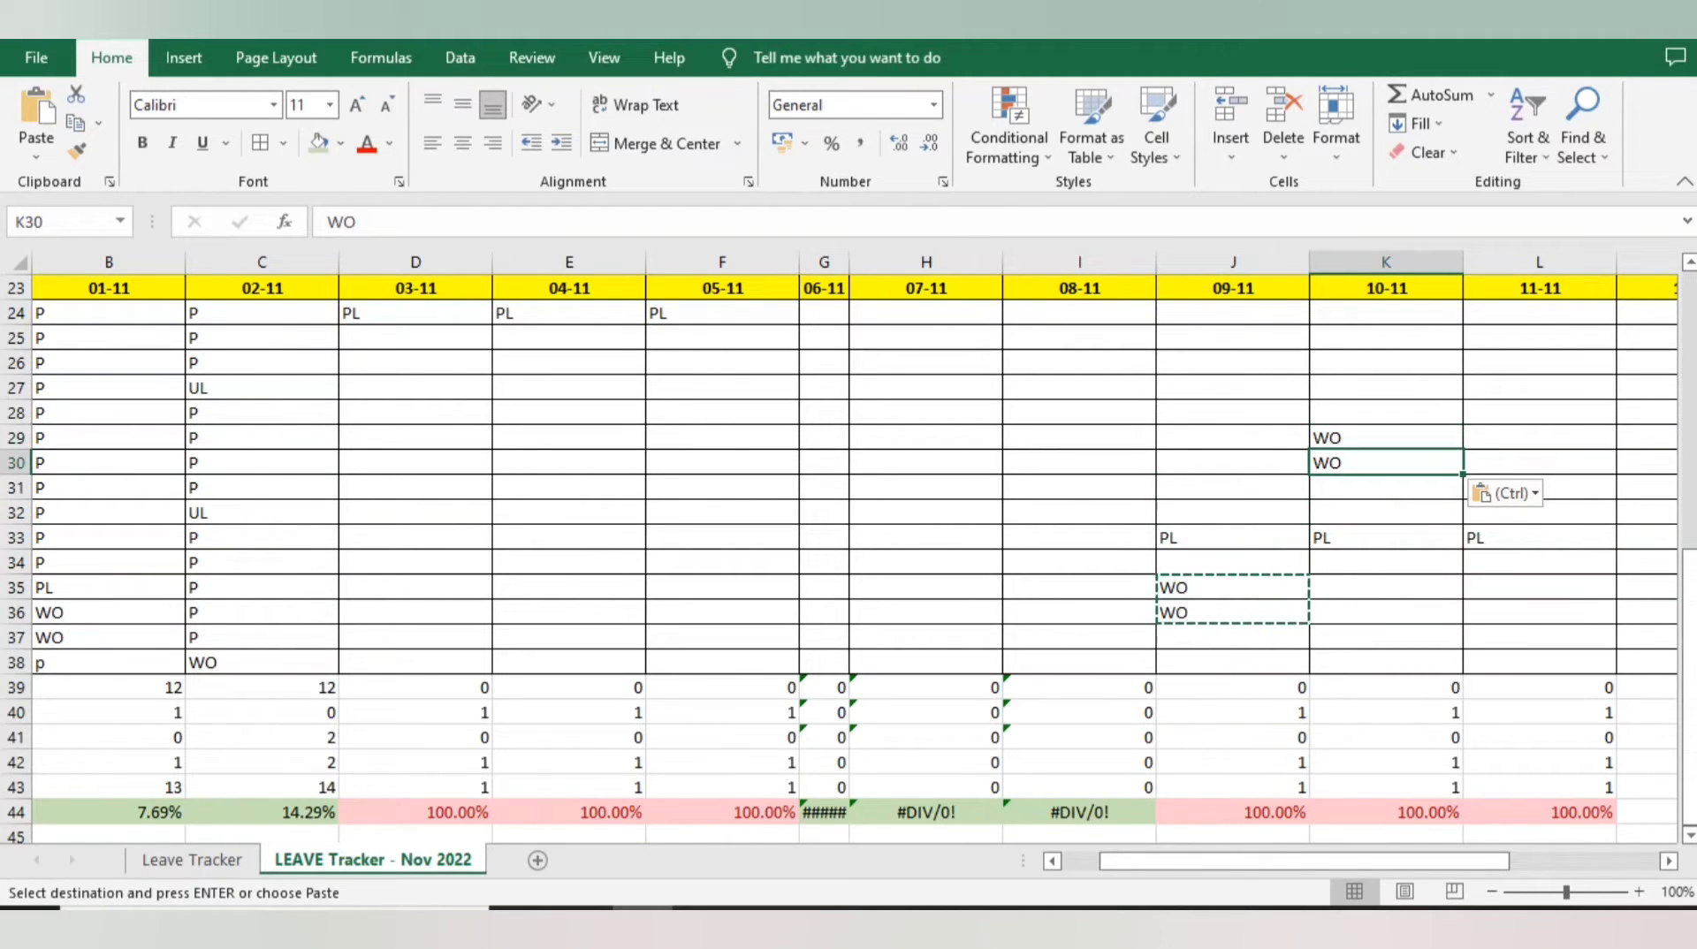
Enter PL as the 03-11 attendance code in D29
key(Left)
key(Left)
key(Left)
key(Left)
key(Left)
key(Left)
key(Left)
key(Left)
key(Left)
key(Left)
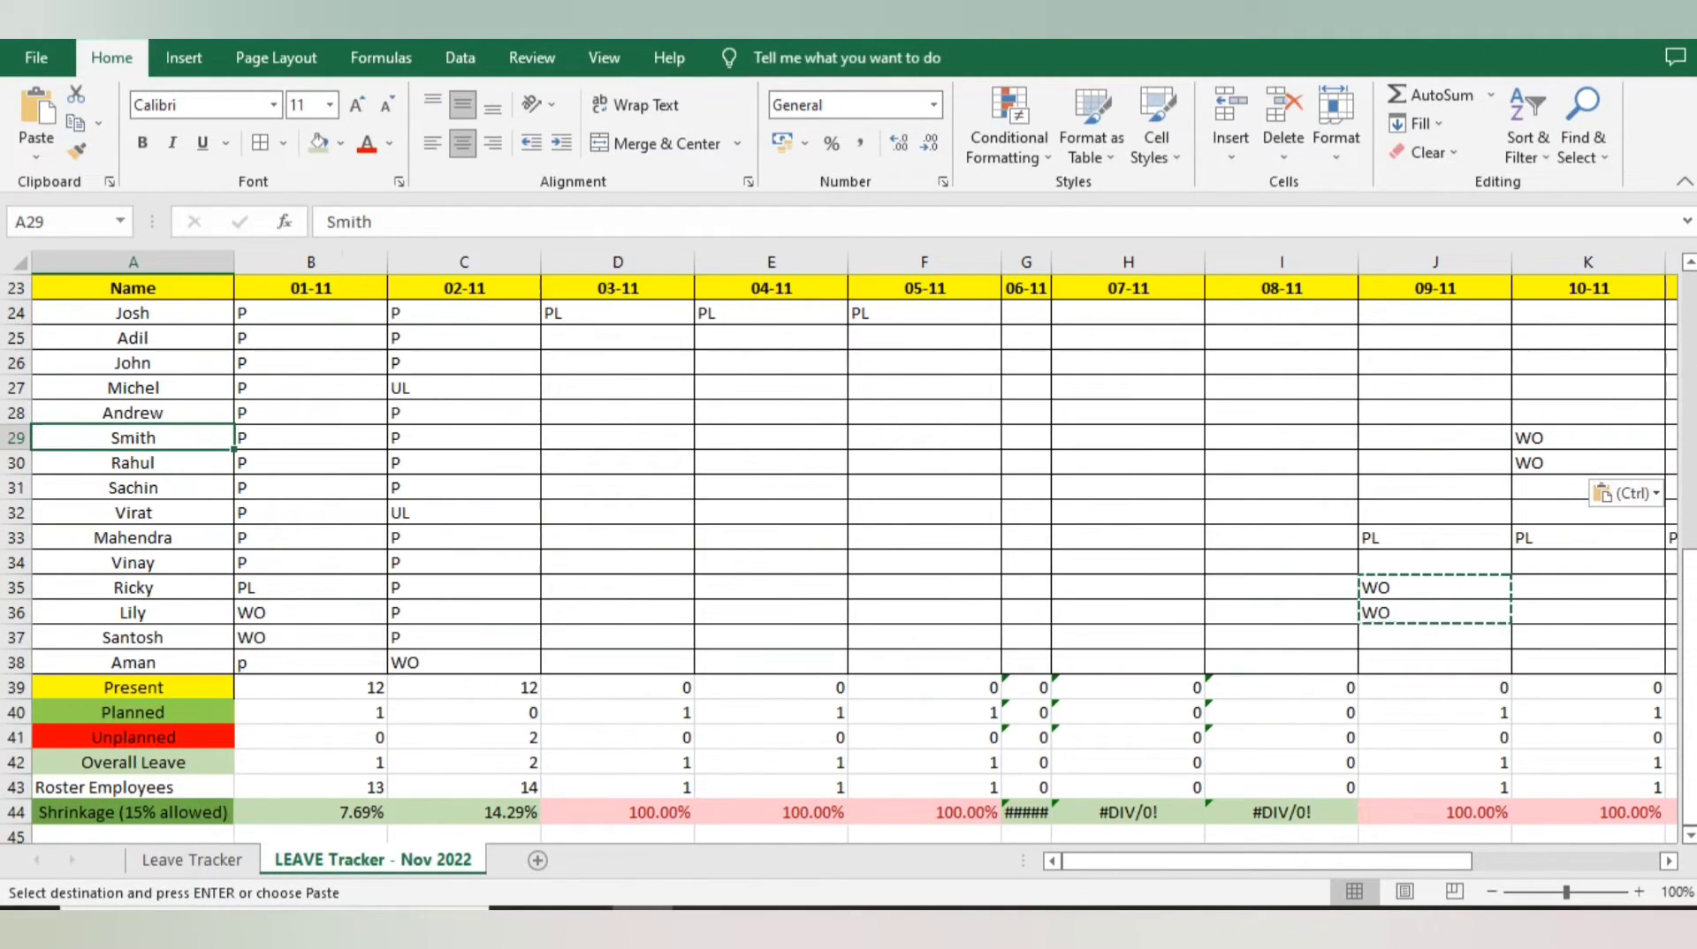
key(Right)
key(Right)
key(Right)
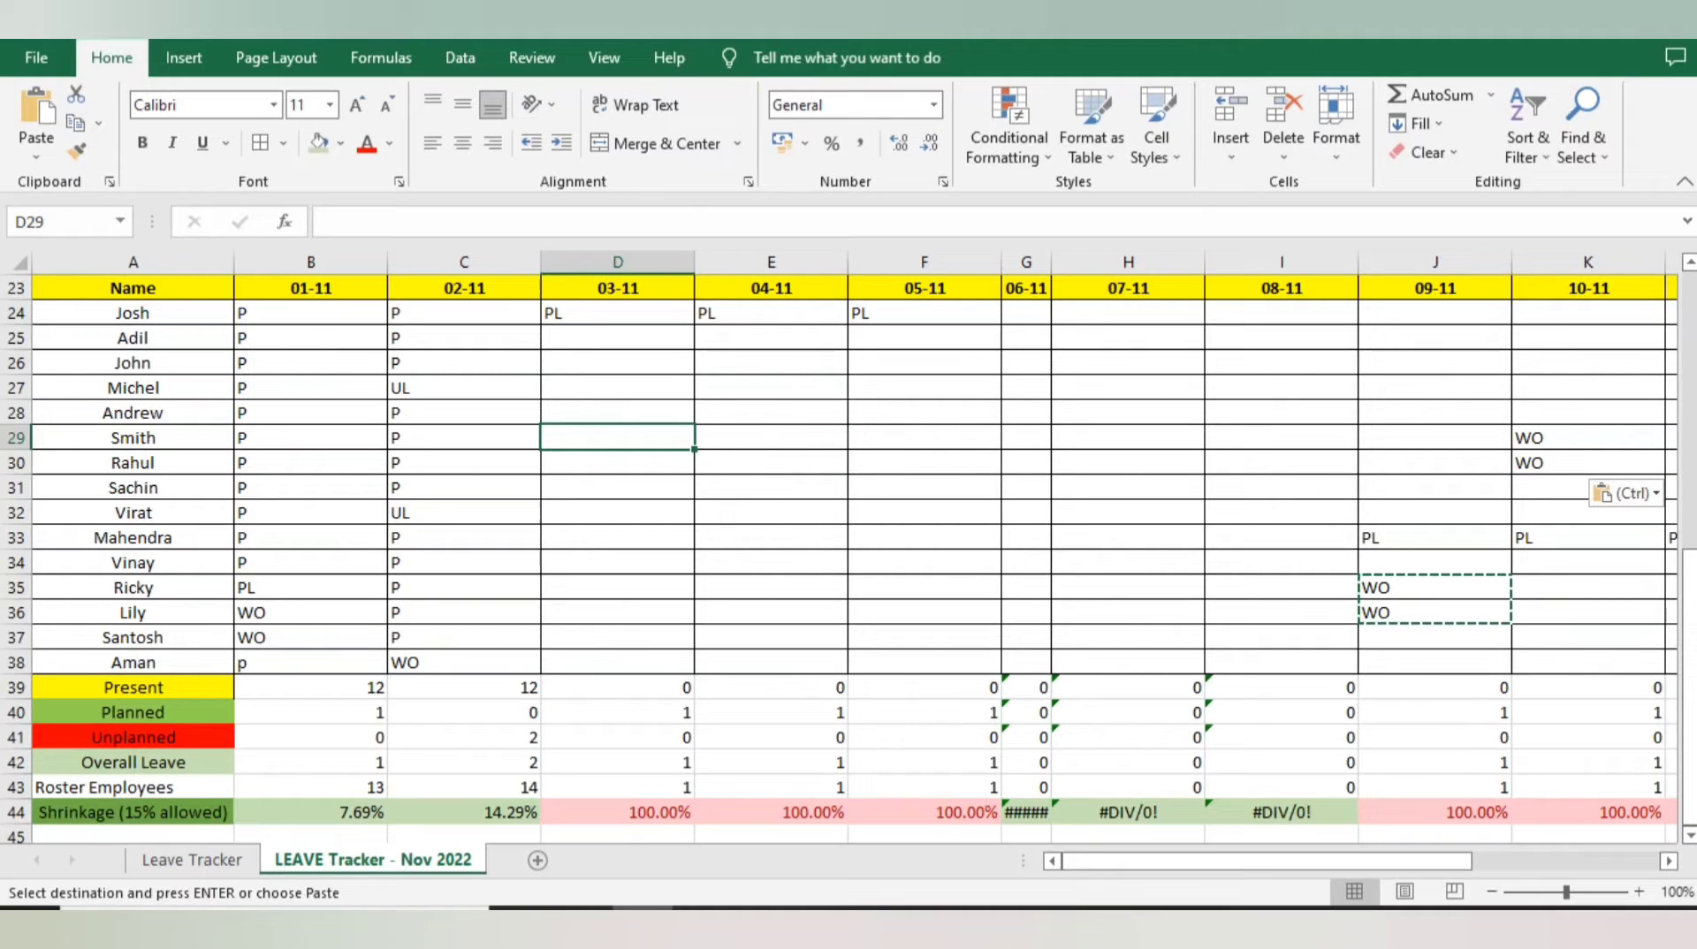
text(PL)
key(Right)
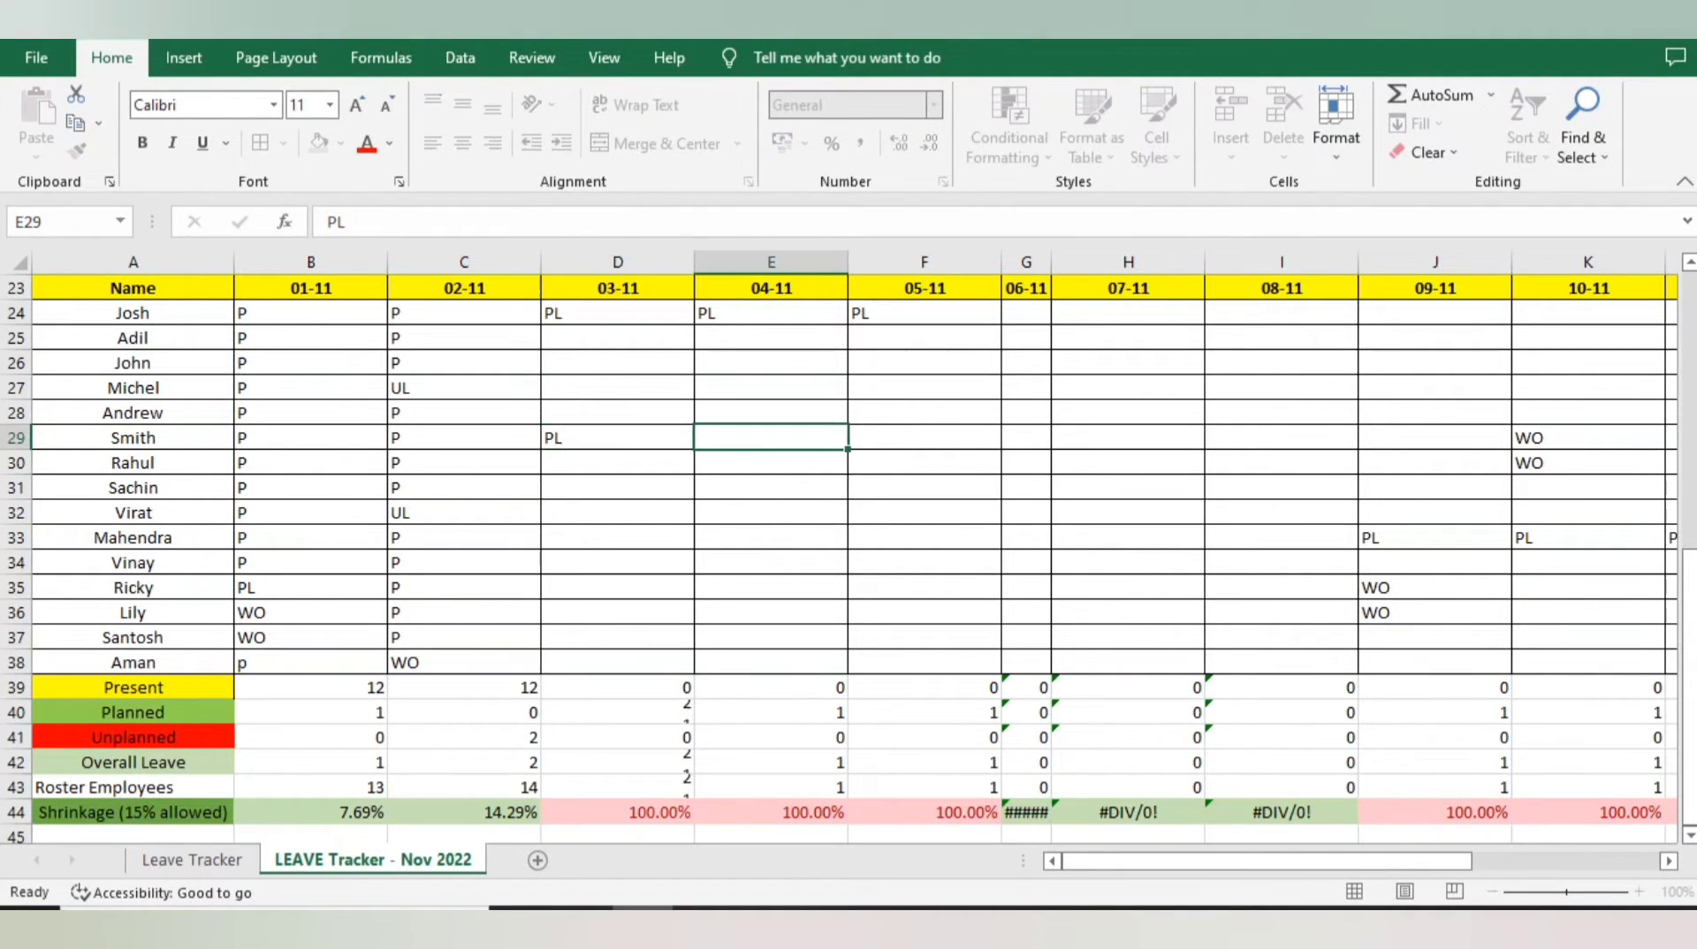
Copy the P code from C25 into the 03-11 cells D25:D28
key(Up)
key(Left)
key(Left)
key(Up)
key(Up)
key(Up)
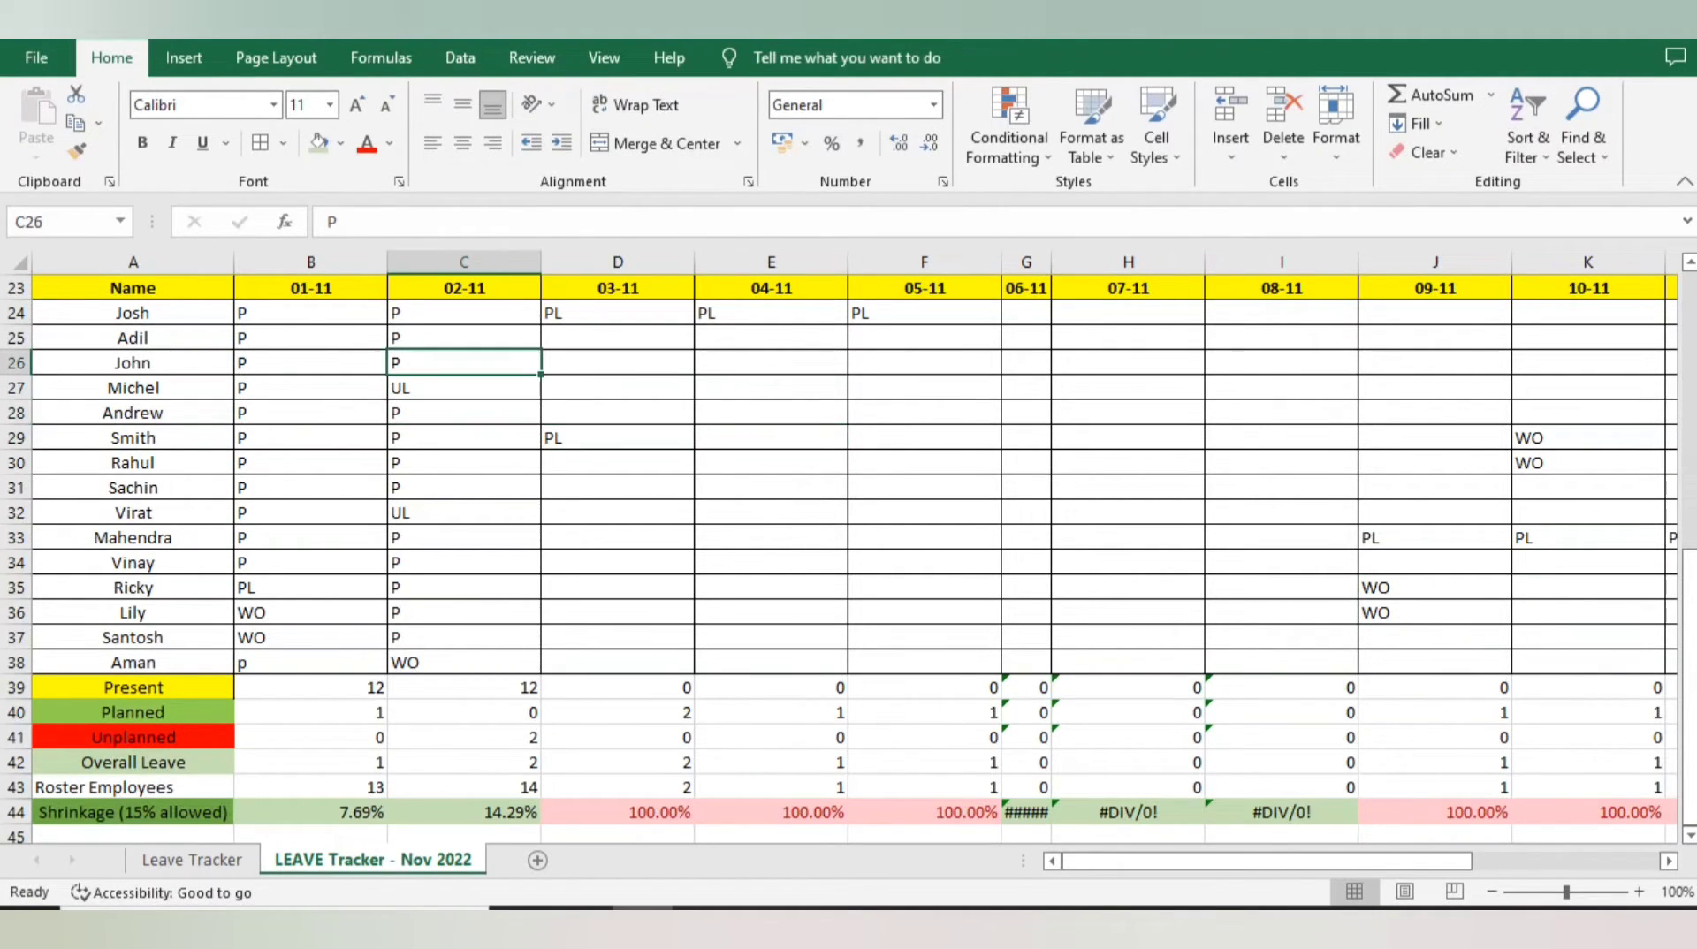
key(ctrl+c)
key(Right)
key(shift+Down)
key(shift+Down)
key(shift+Down)
key(shift+Down)
key(shift+Up)
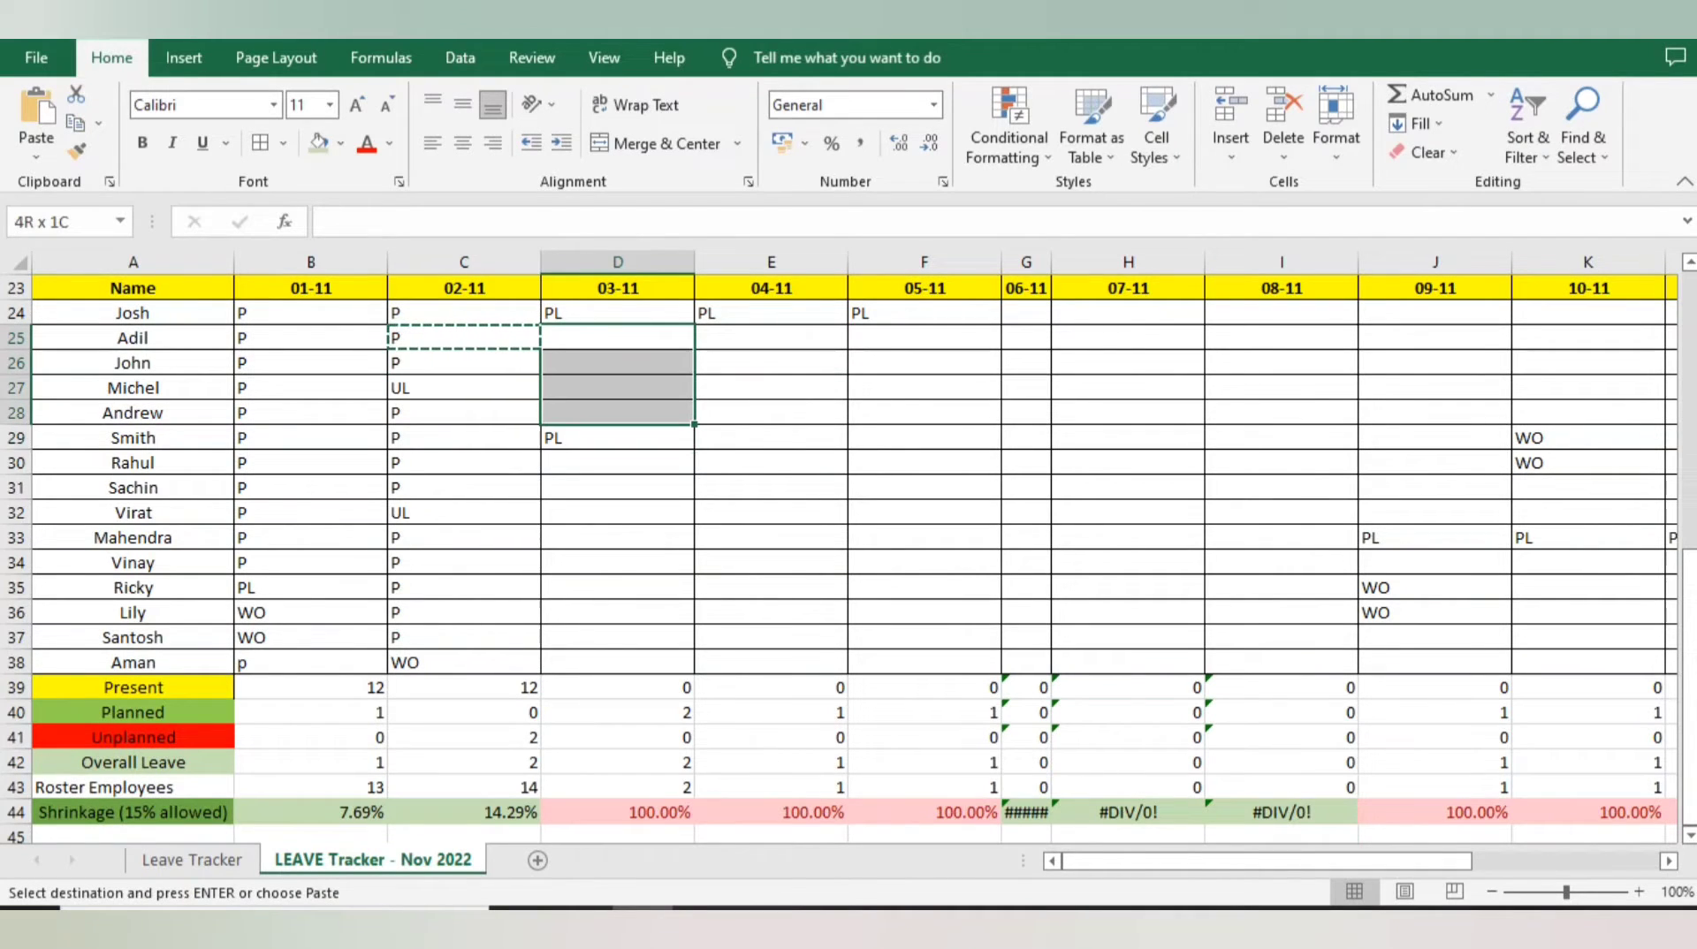
key(ctrl+v)
Fill the remaining 03-11 attendance cells D30:D38 with the copied P code
key(Down)
key(Down)
key(Down)
key(Down)
key(Down)
key(Down)
key(Up)
key(shift+Down)
key(shift+Down)
key(shift+Down)
key(shift+Down)
key(shift+Down)
key(shift+Down)
key(shift+Down)
key(shift+Down)
key(shift+Down)
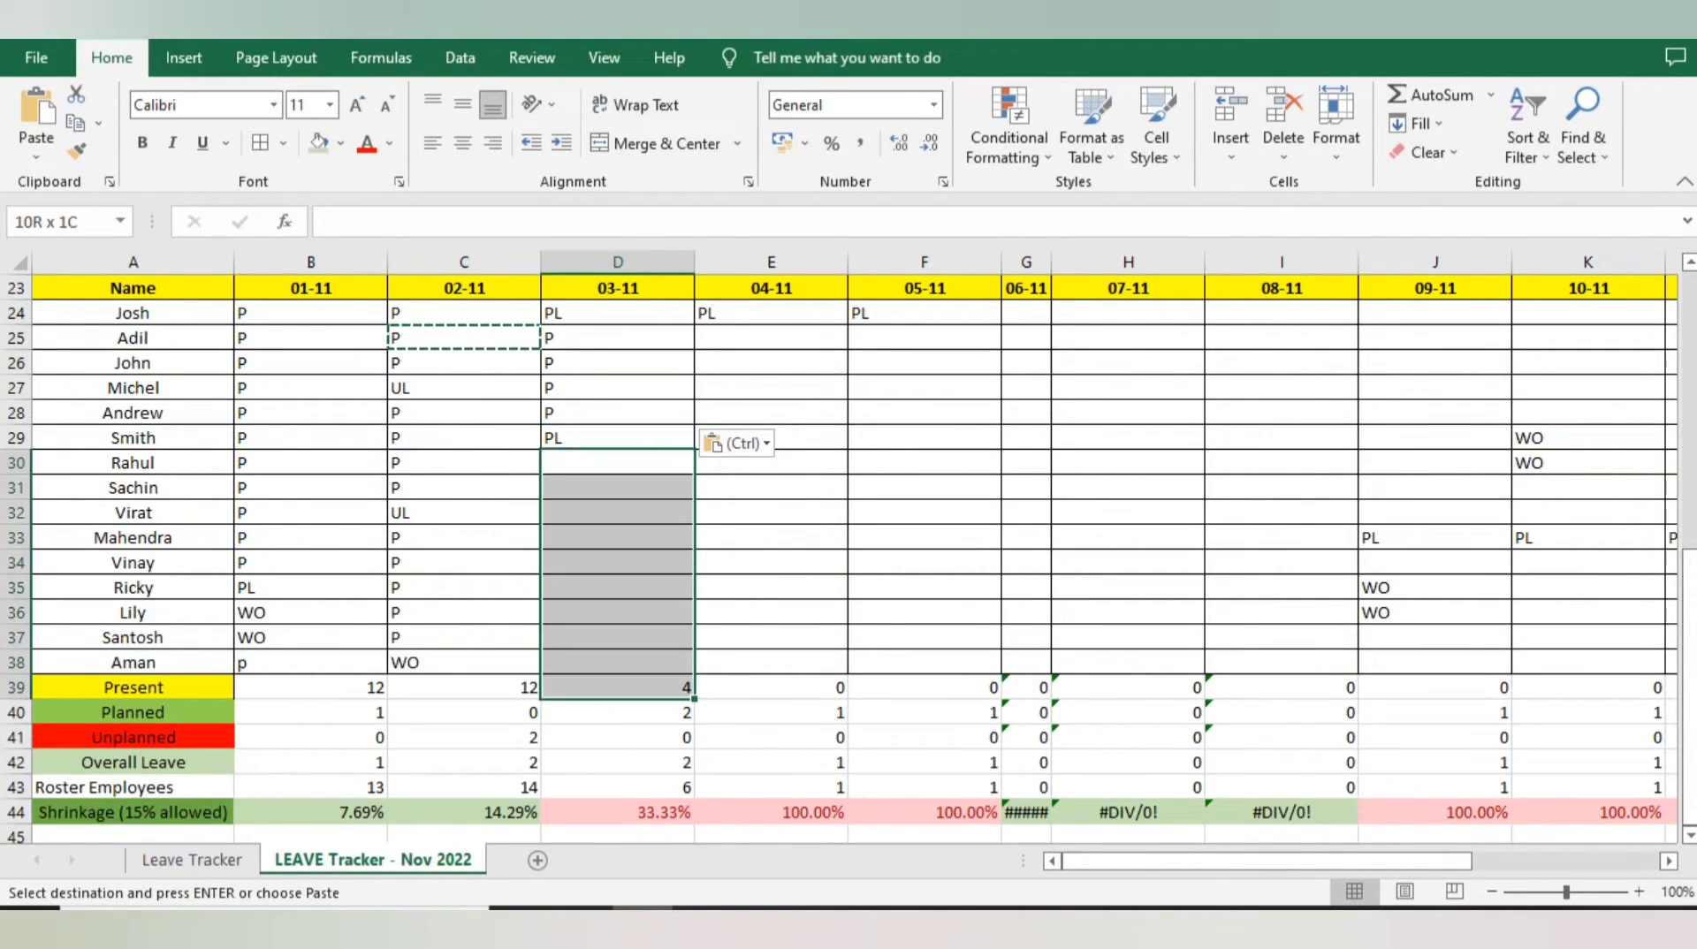
key(shift+Up)
key(ctrl+v)
key(Down)
key(Up)
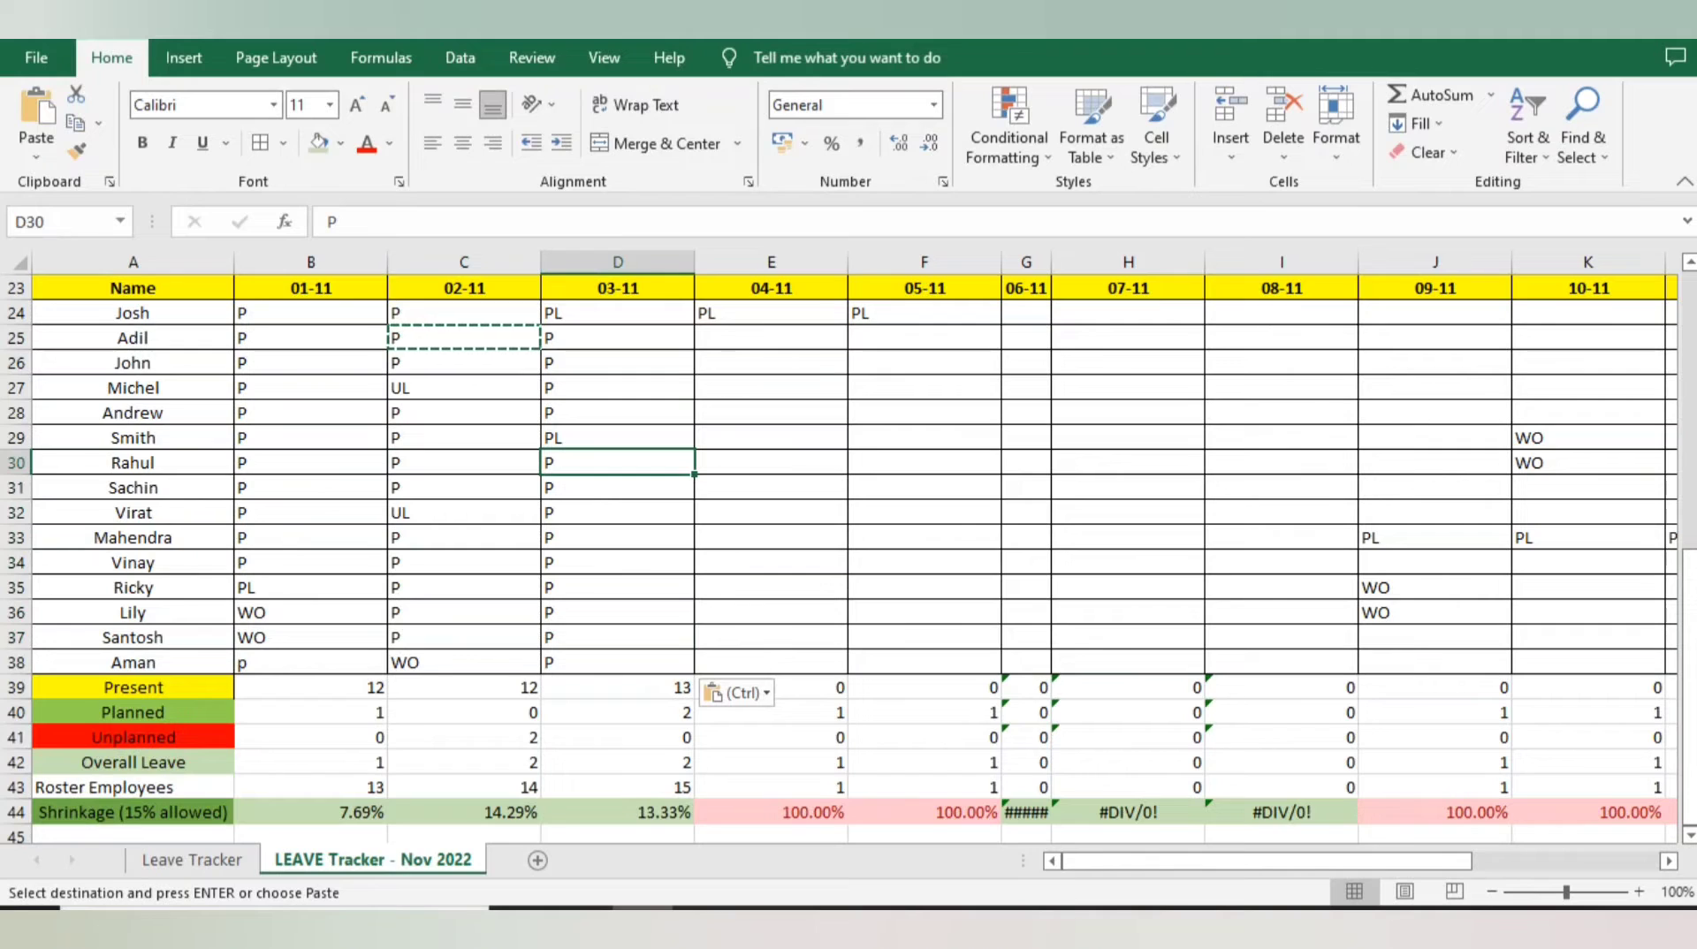
Check the 03-11 summary rows below the roster, including the planned leave formula in D40
key(ctrl+Down)
key(Up)
key(Up)
key(Up)
key(Up)
key(Up)
key(Up)
key(Up)
key(Up)
key(Up)
key(Up)
key(Up)
key(Up)
key(Up)
key(Up)
key(Up)
key(Up)
key(Up)
key(Up)
key(Up)
key(Up)
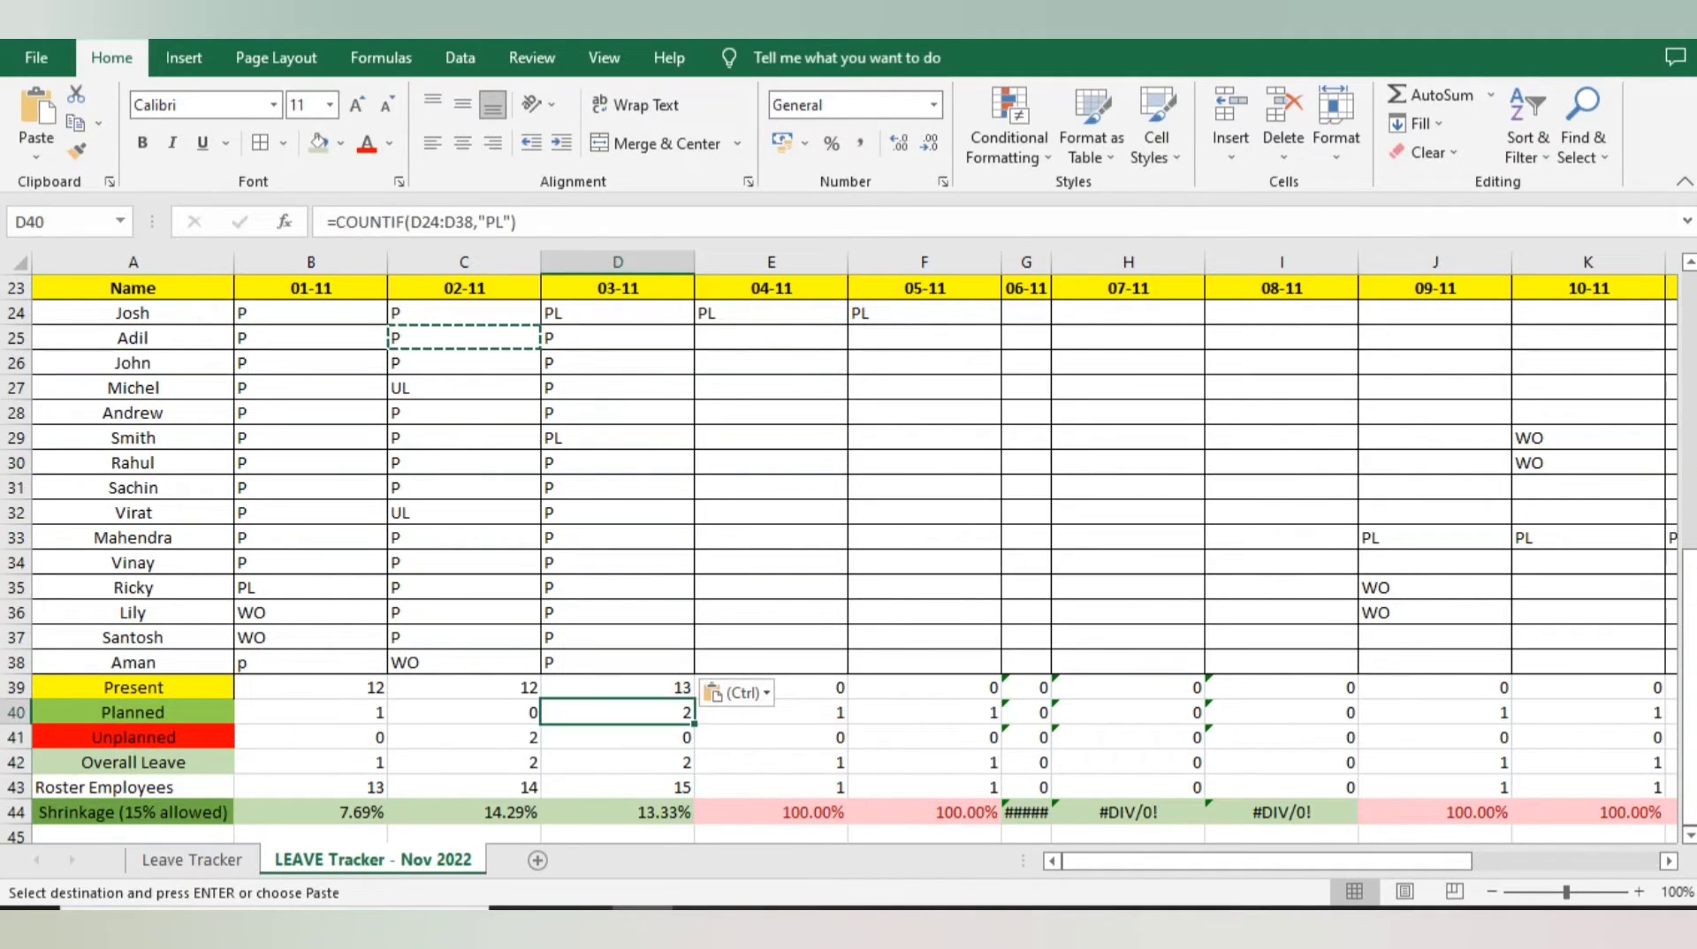
key(Down)
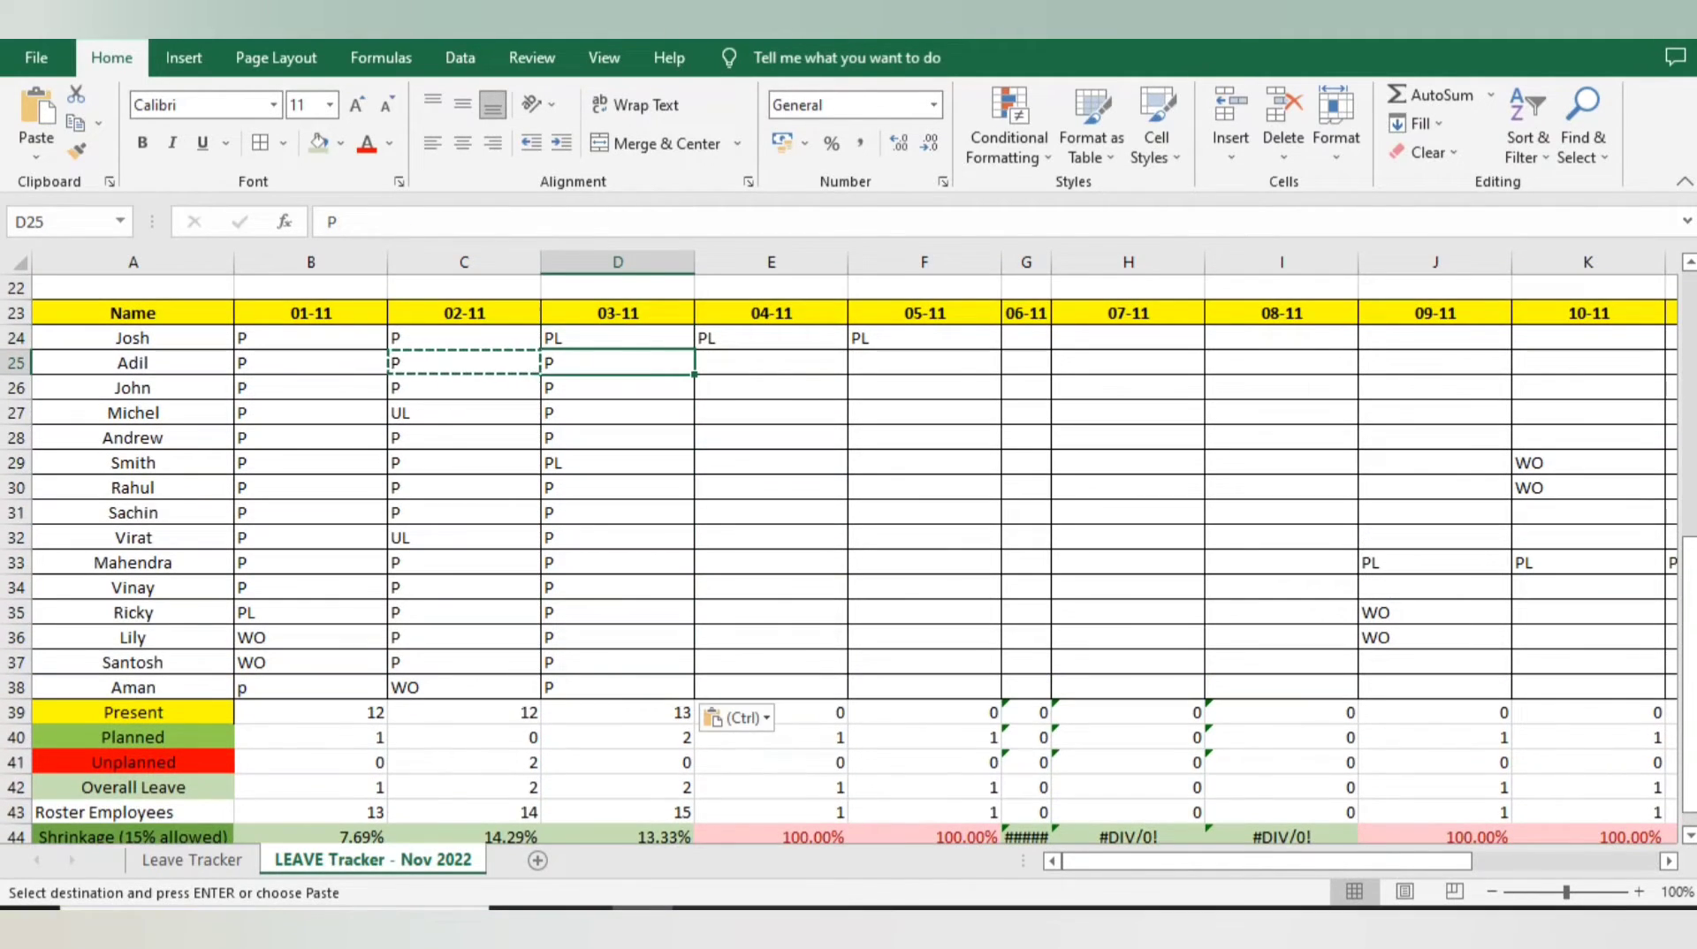
Change the 03-11 attendance code in D25 to WO
text(EO)
key(Tab)
key(Left)
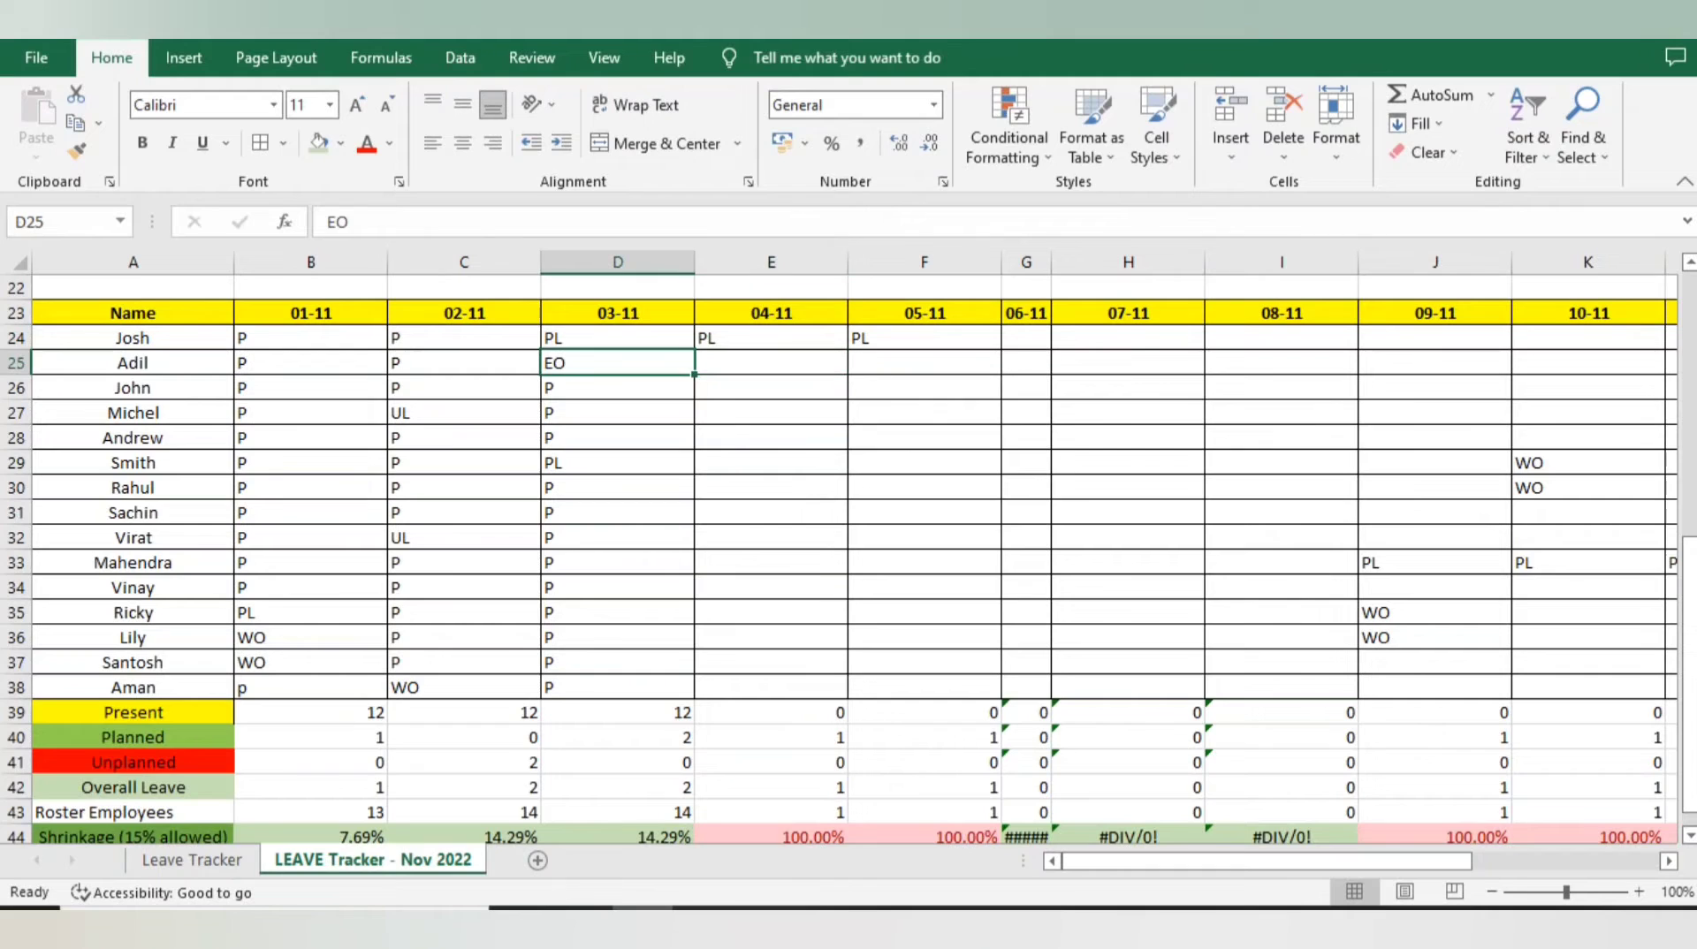
text(WO)
key(Tab)
key(Left)
key(Down)
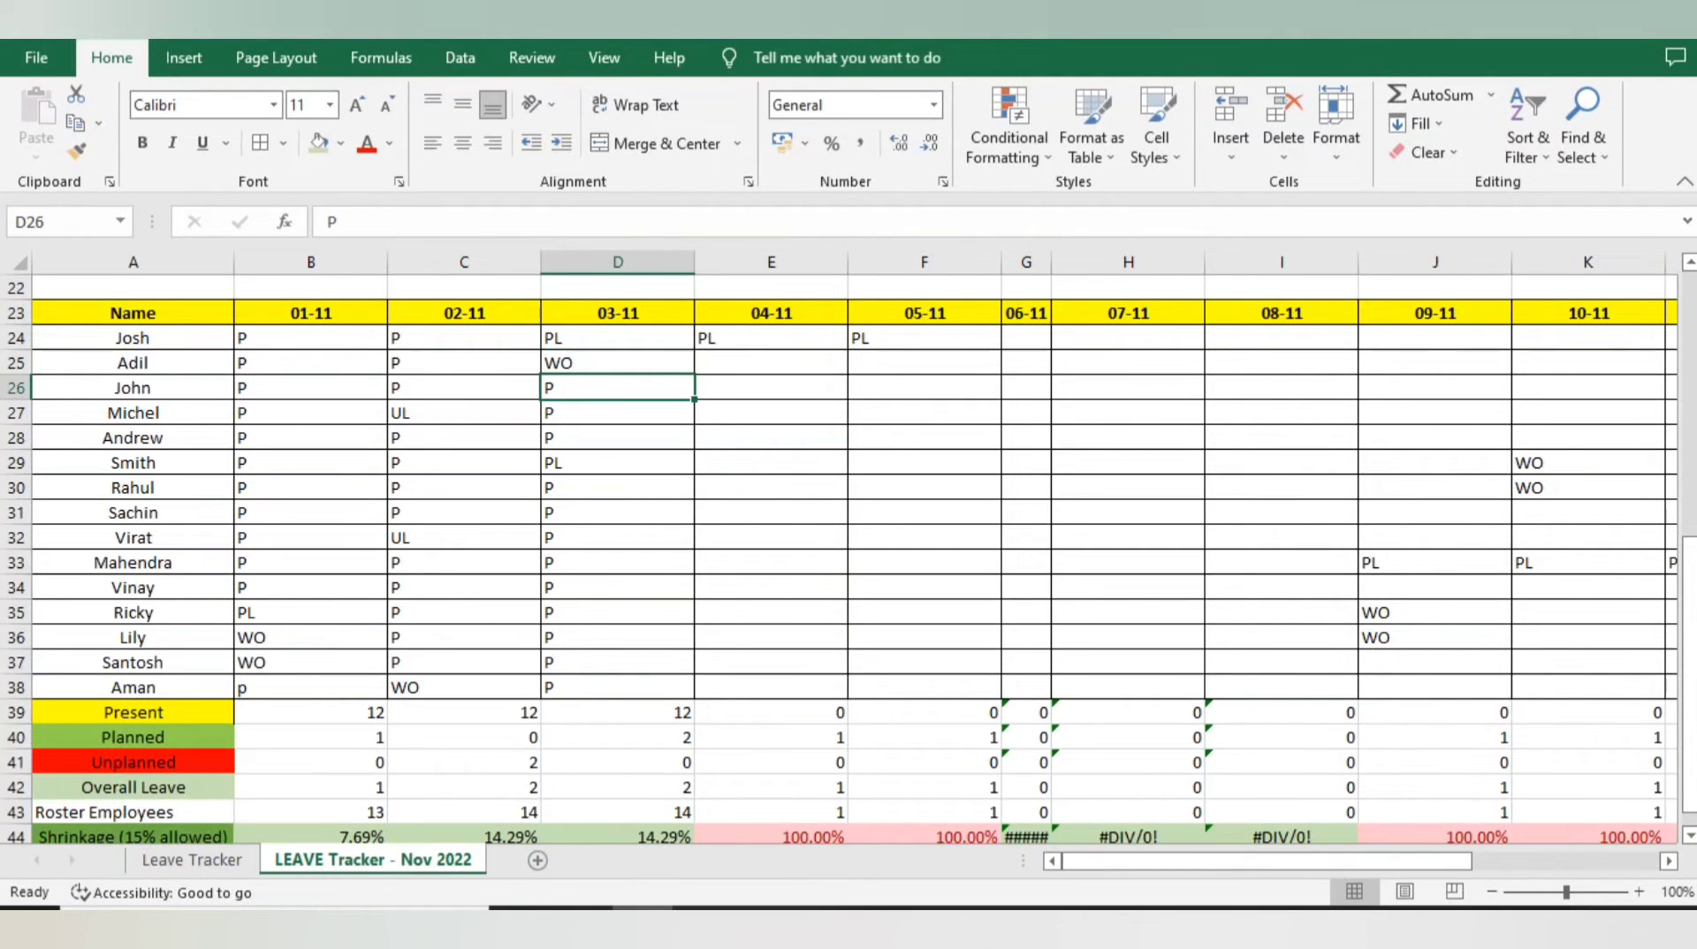
Review the updated 03-11 summary in D39:D44, including the unplanned leave formula in D41
key(ctrl+Down)
key(Up)
key(Up)
key(Up)
key(Up)
key(Up)
key(Up)
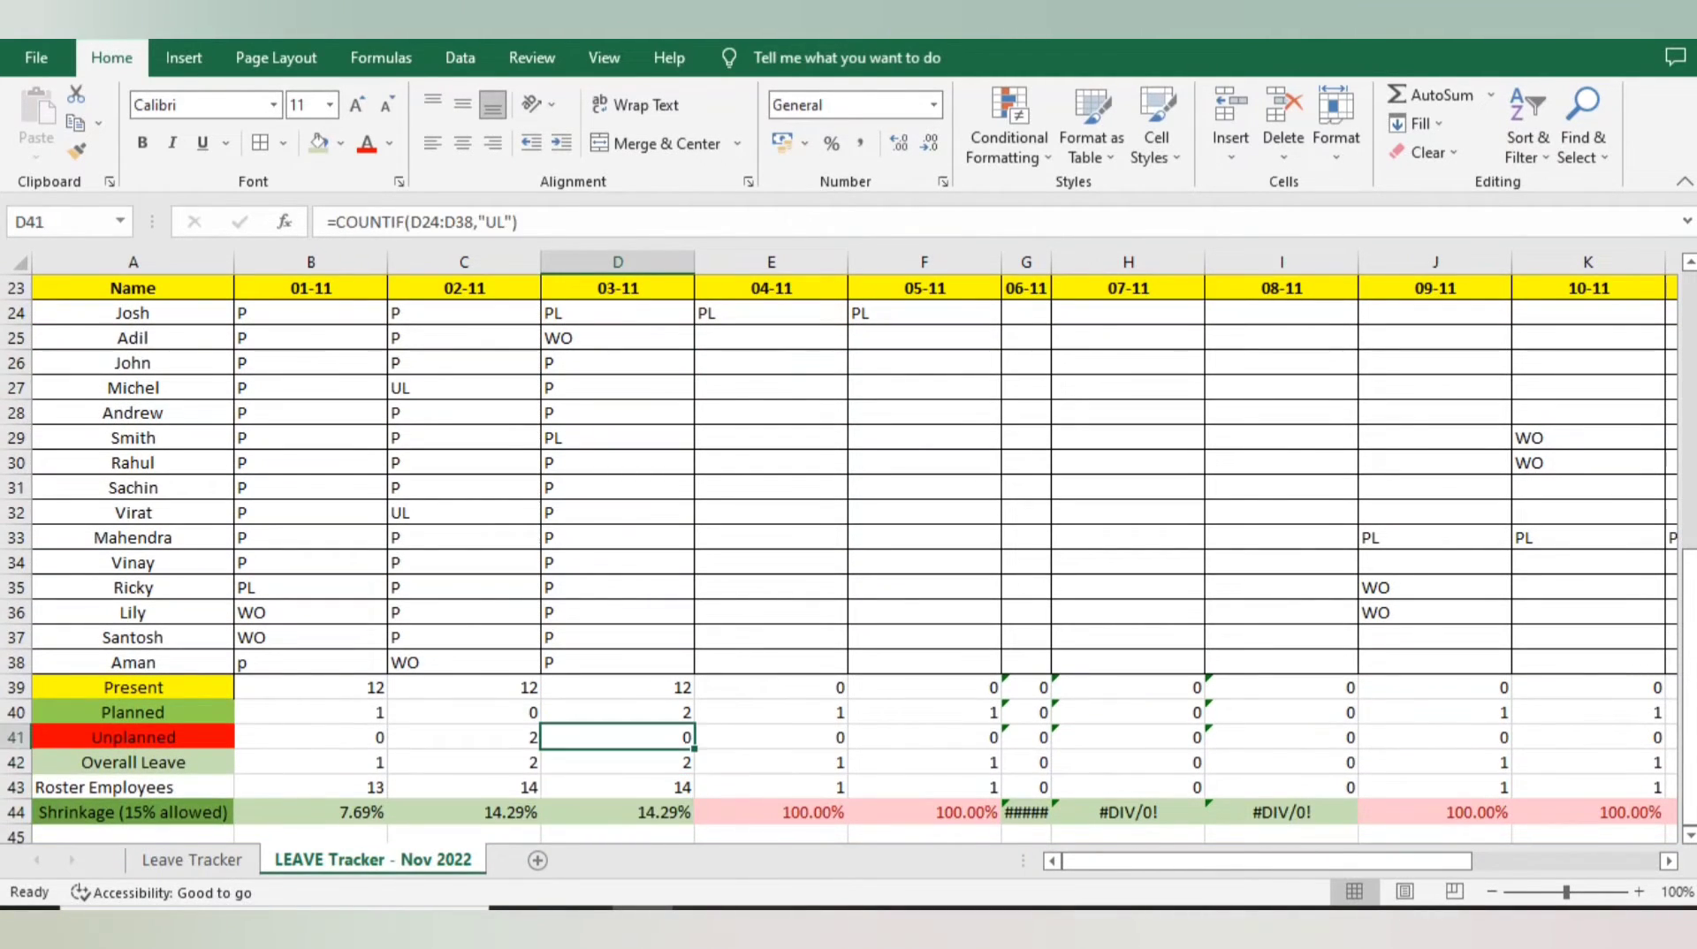
key(ctrl+Up)
key(Down)
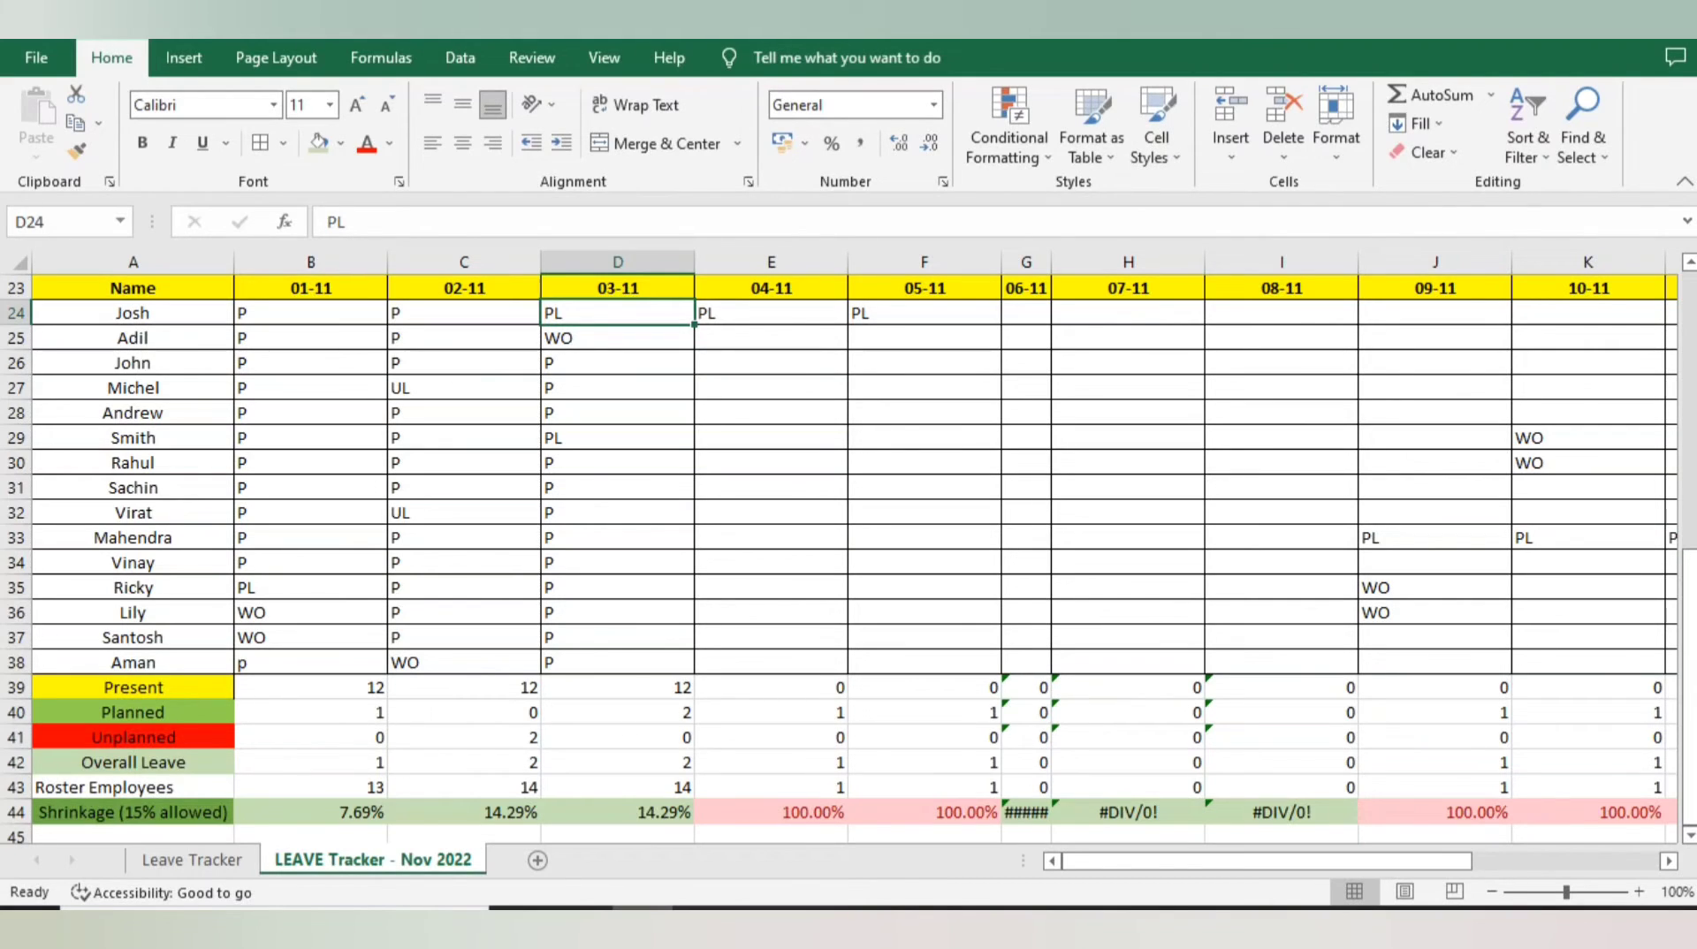
Compare the 01-11 Present and Planned COUNTIF formulas in B39 and B40 with the attendance code in B38
click(311, 712)
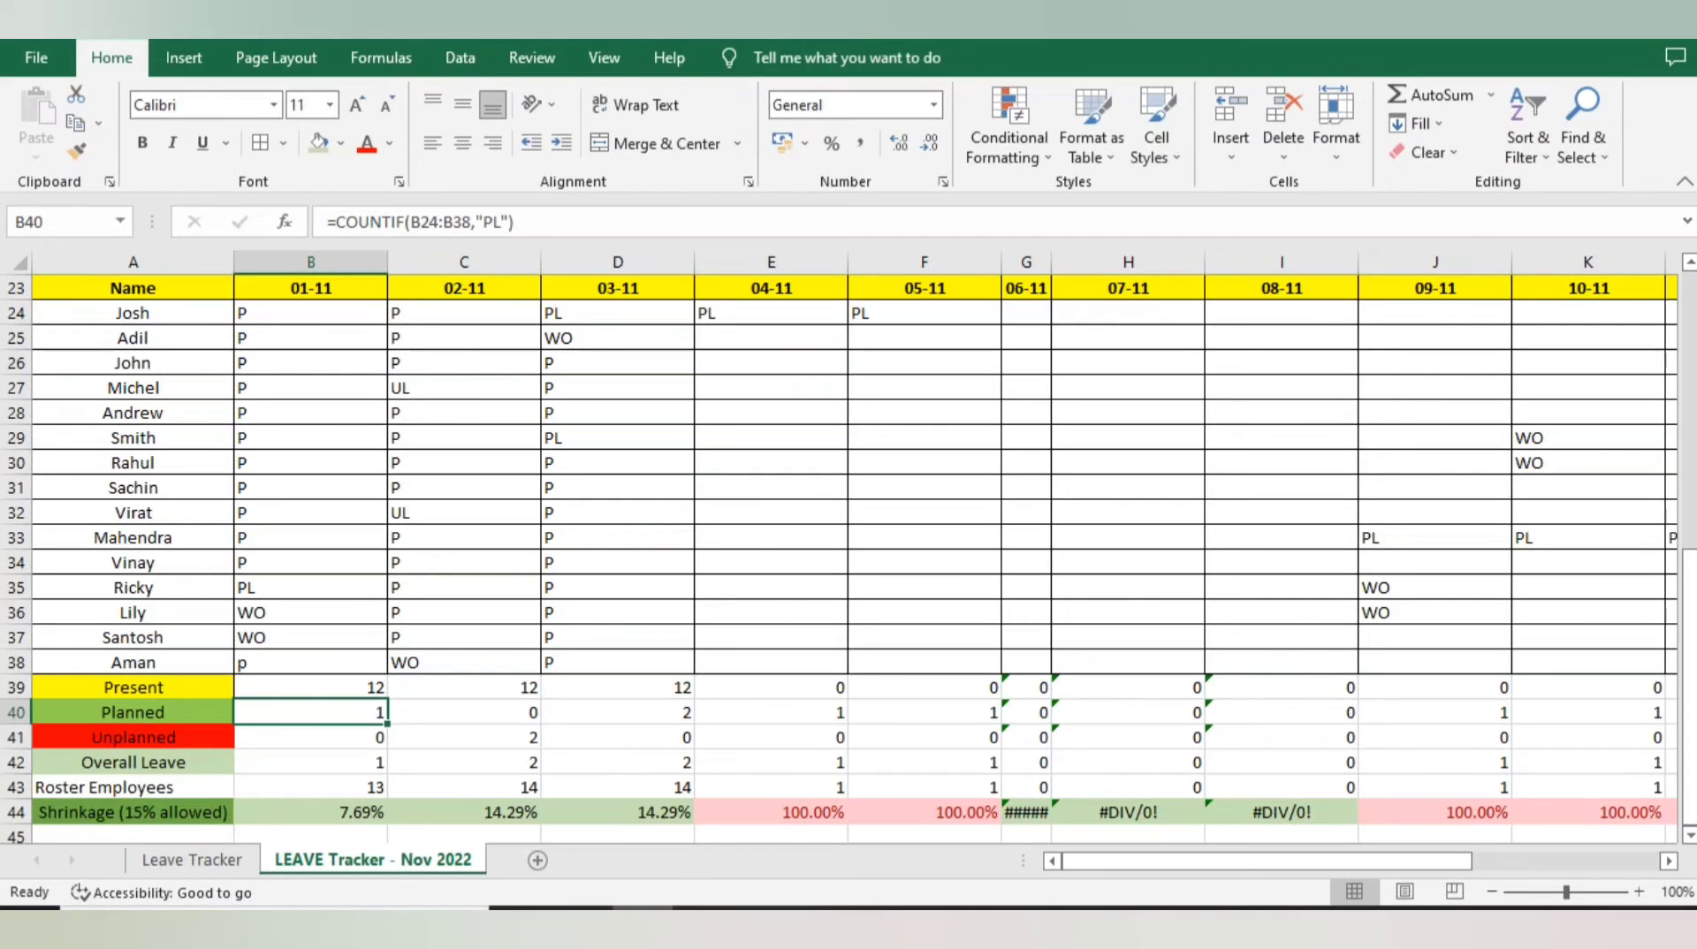
click(311, 687)
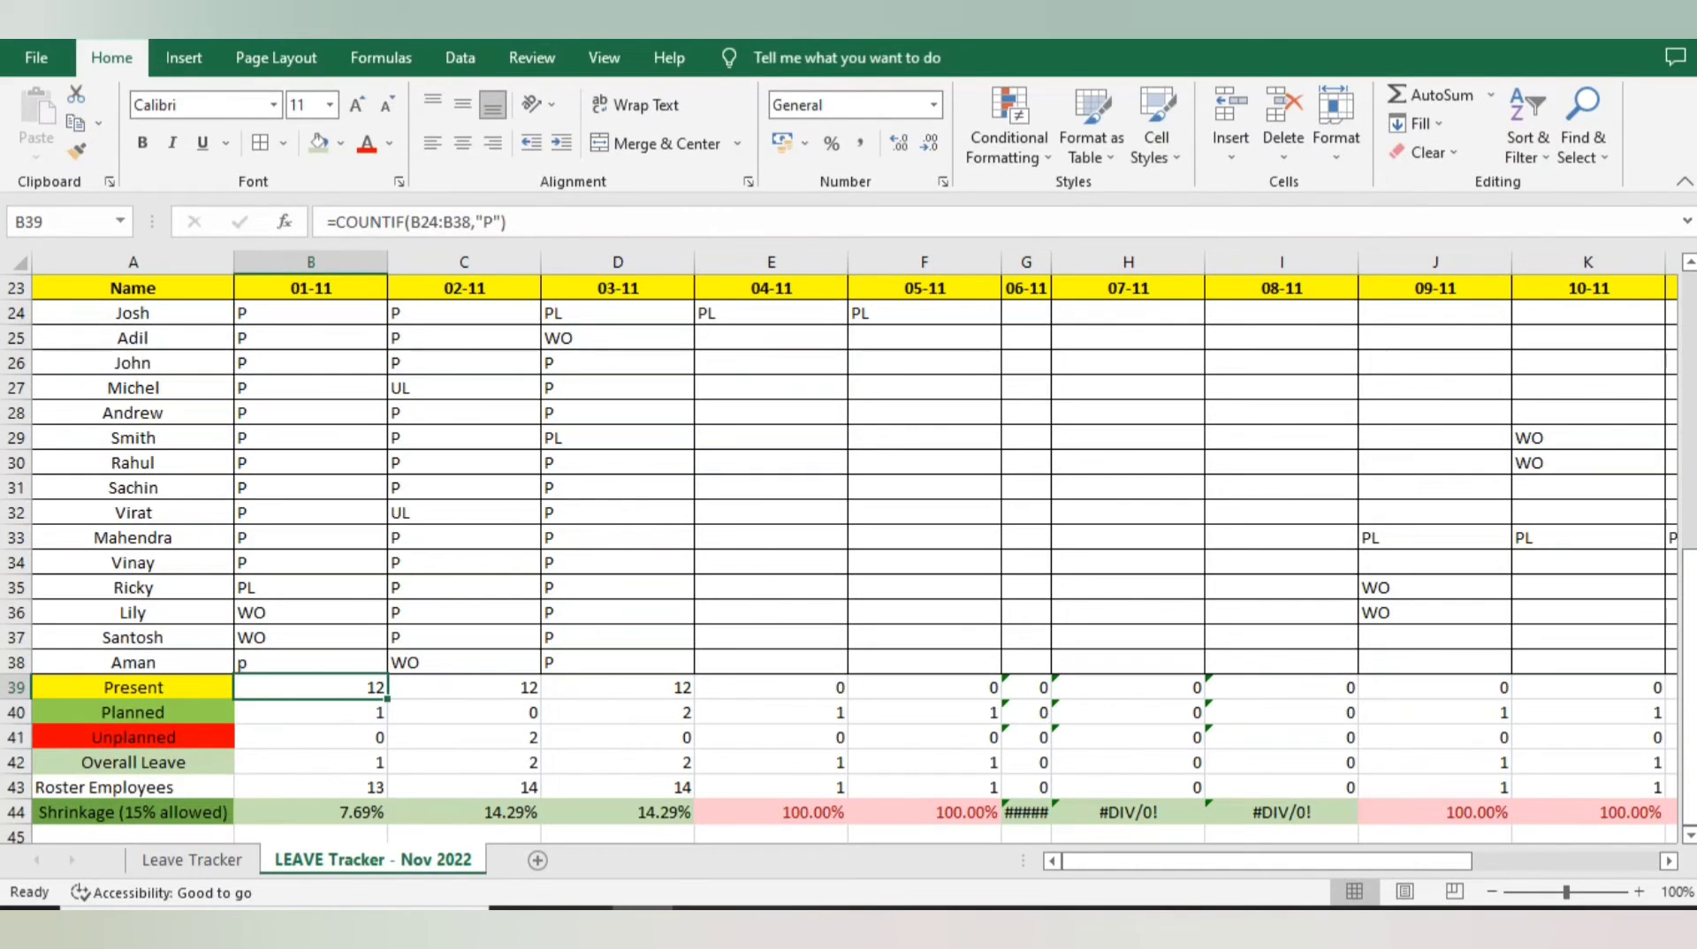
click(310, 713)
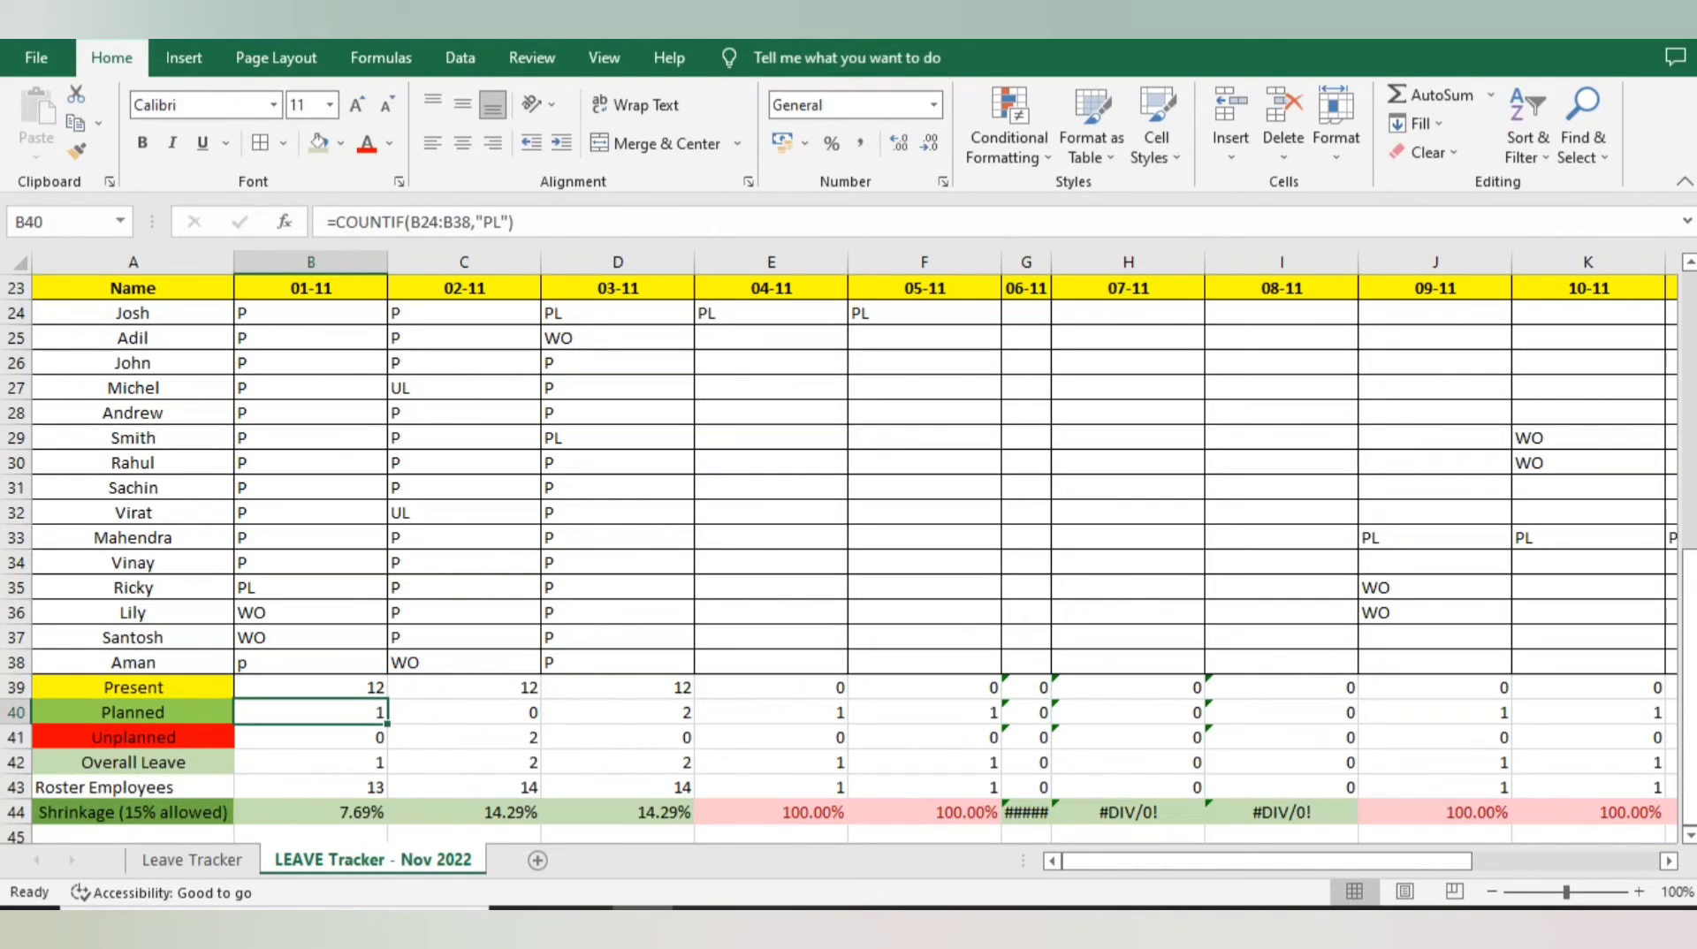
click(311, 689)
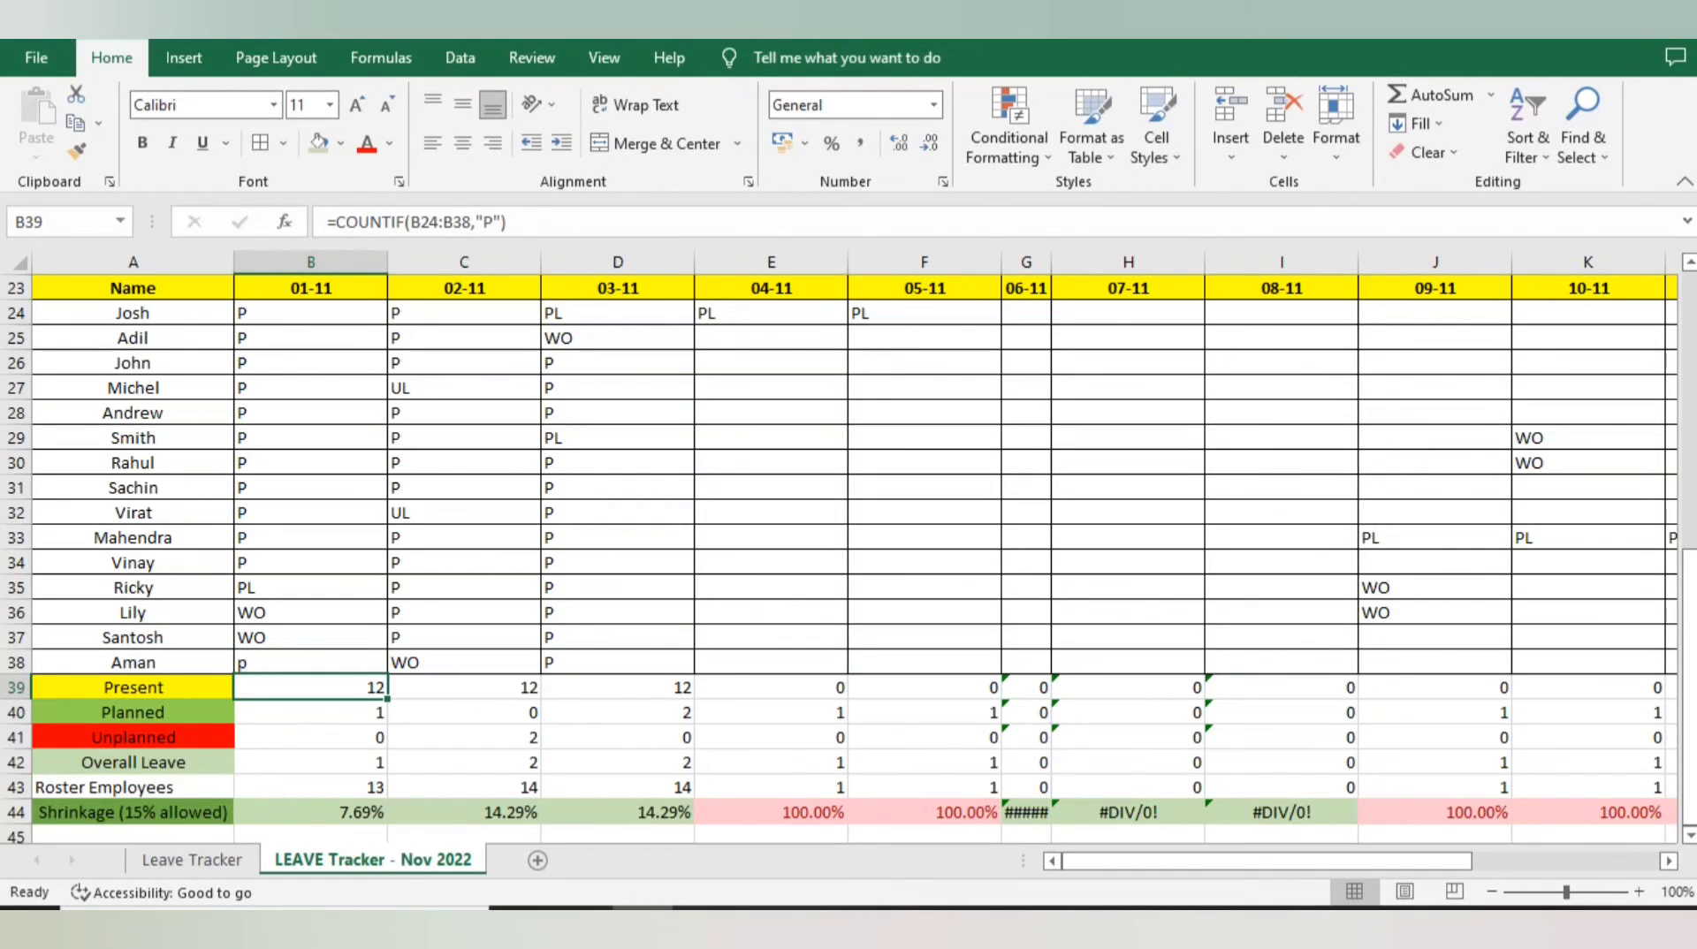
click(310, 663)
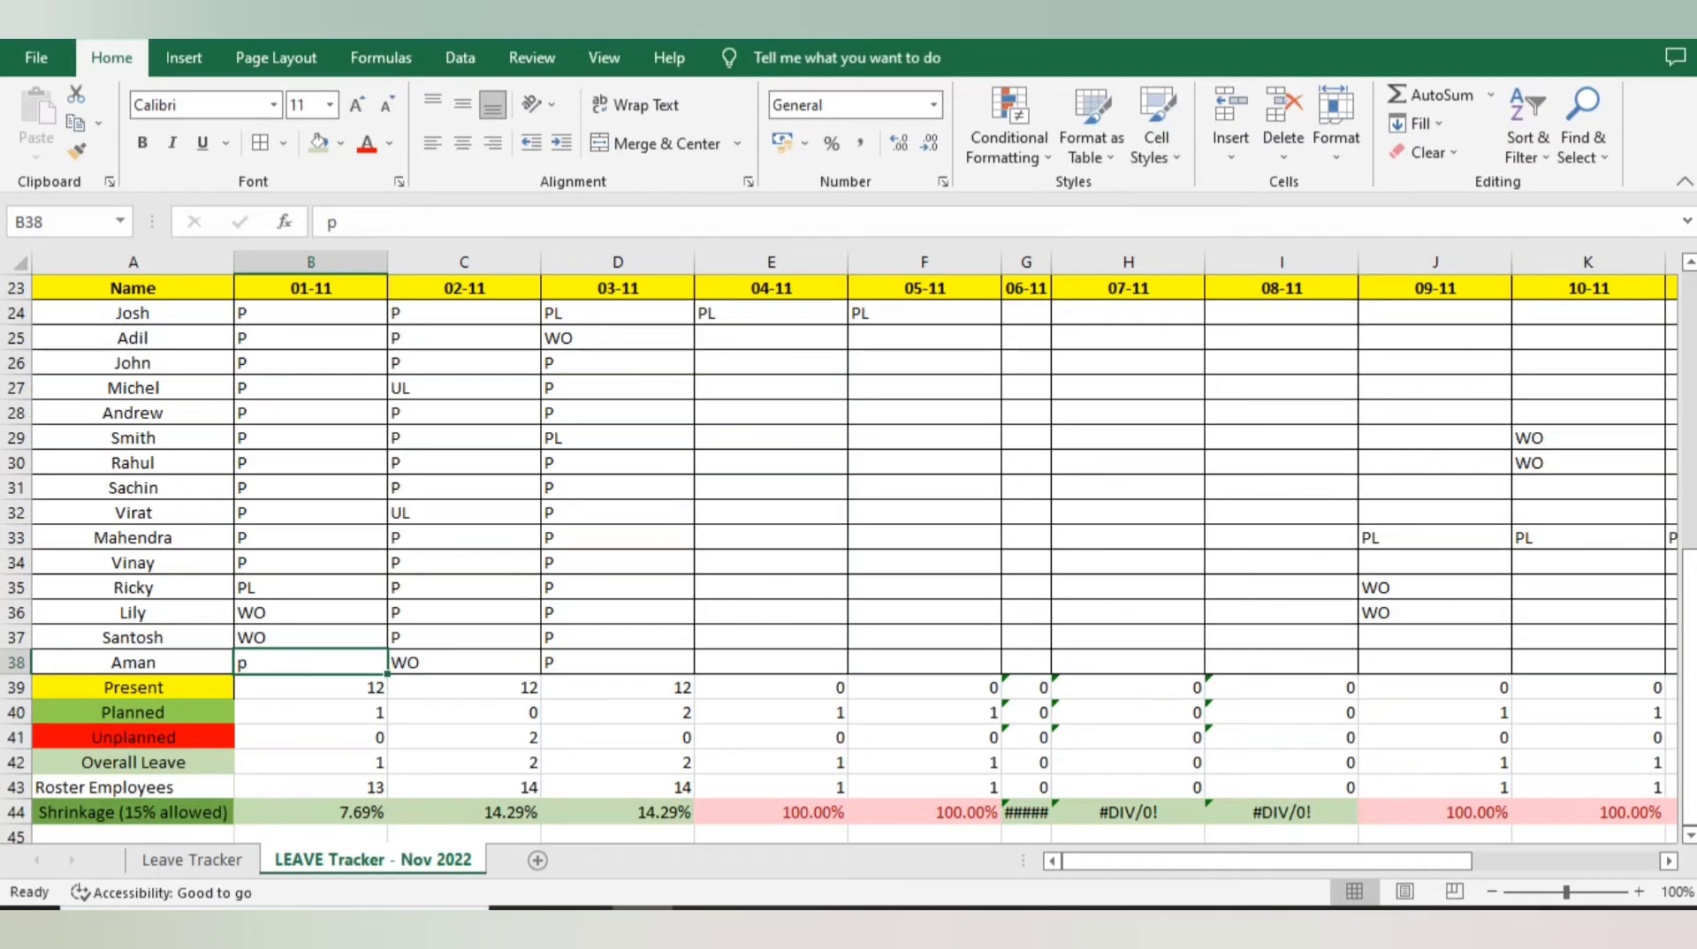
click(311, 689)
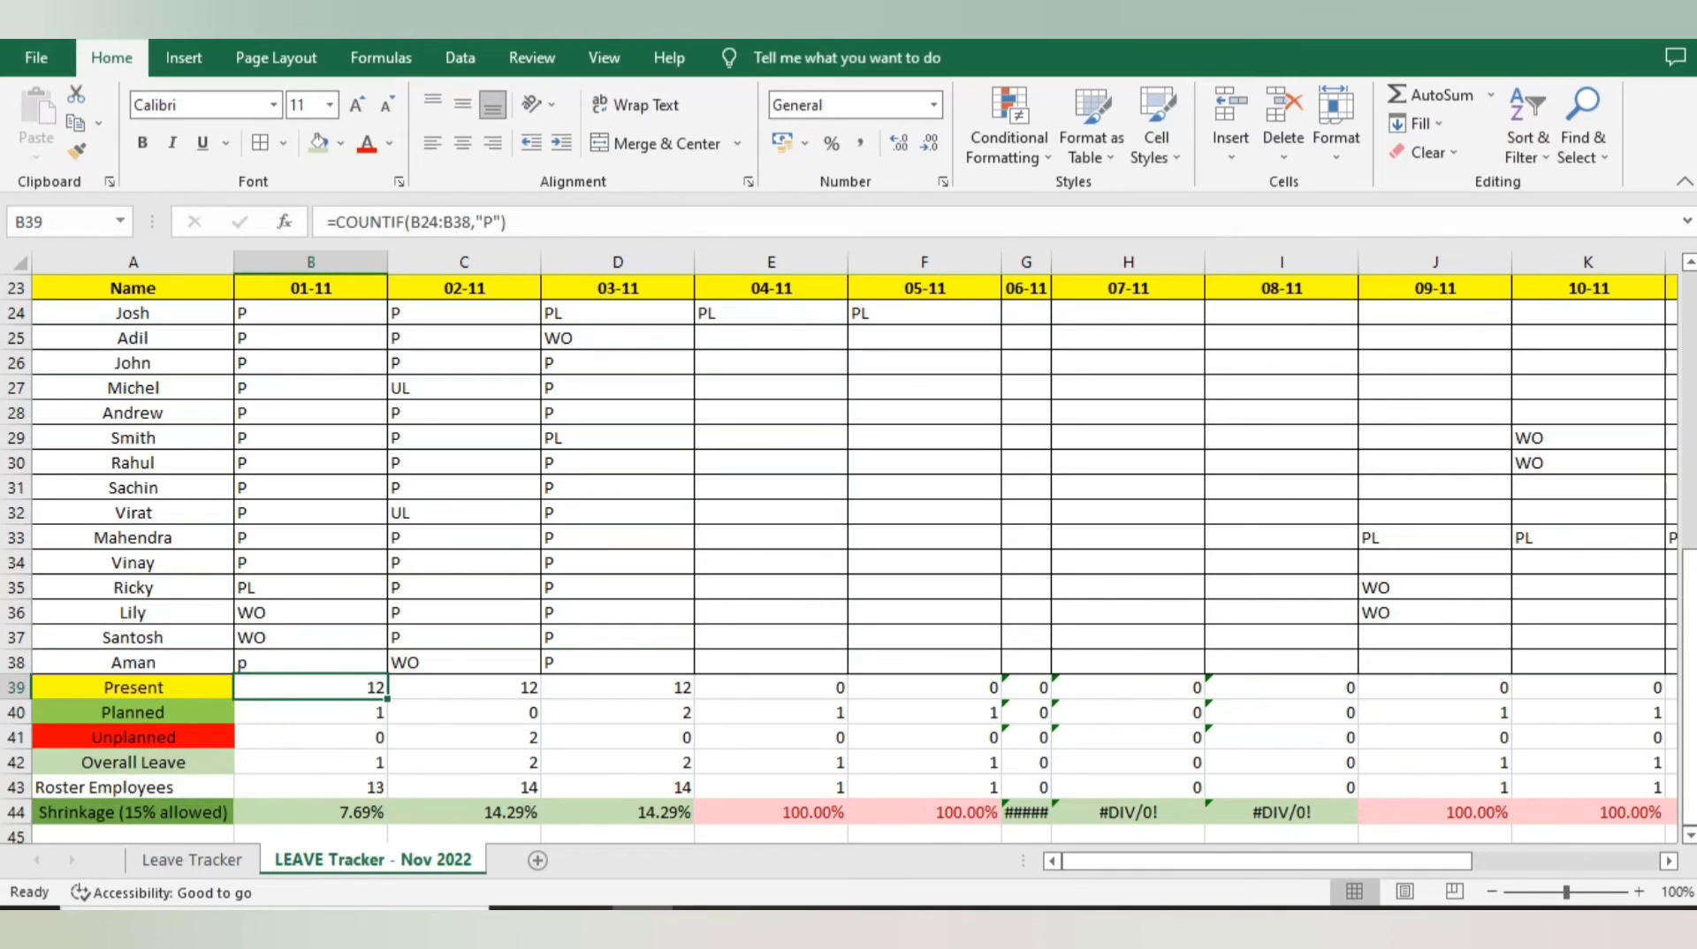
click(311, 712)
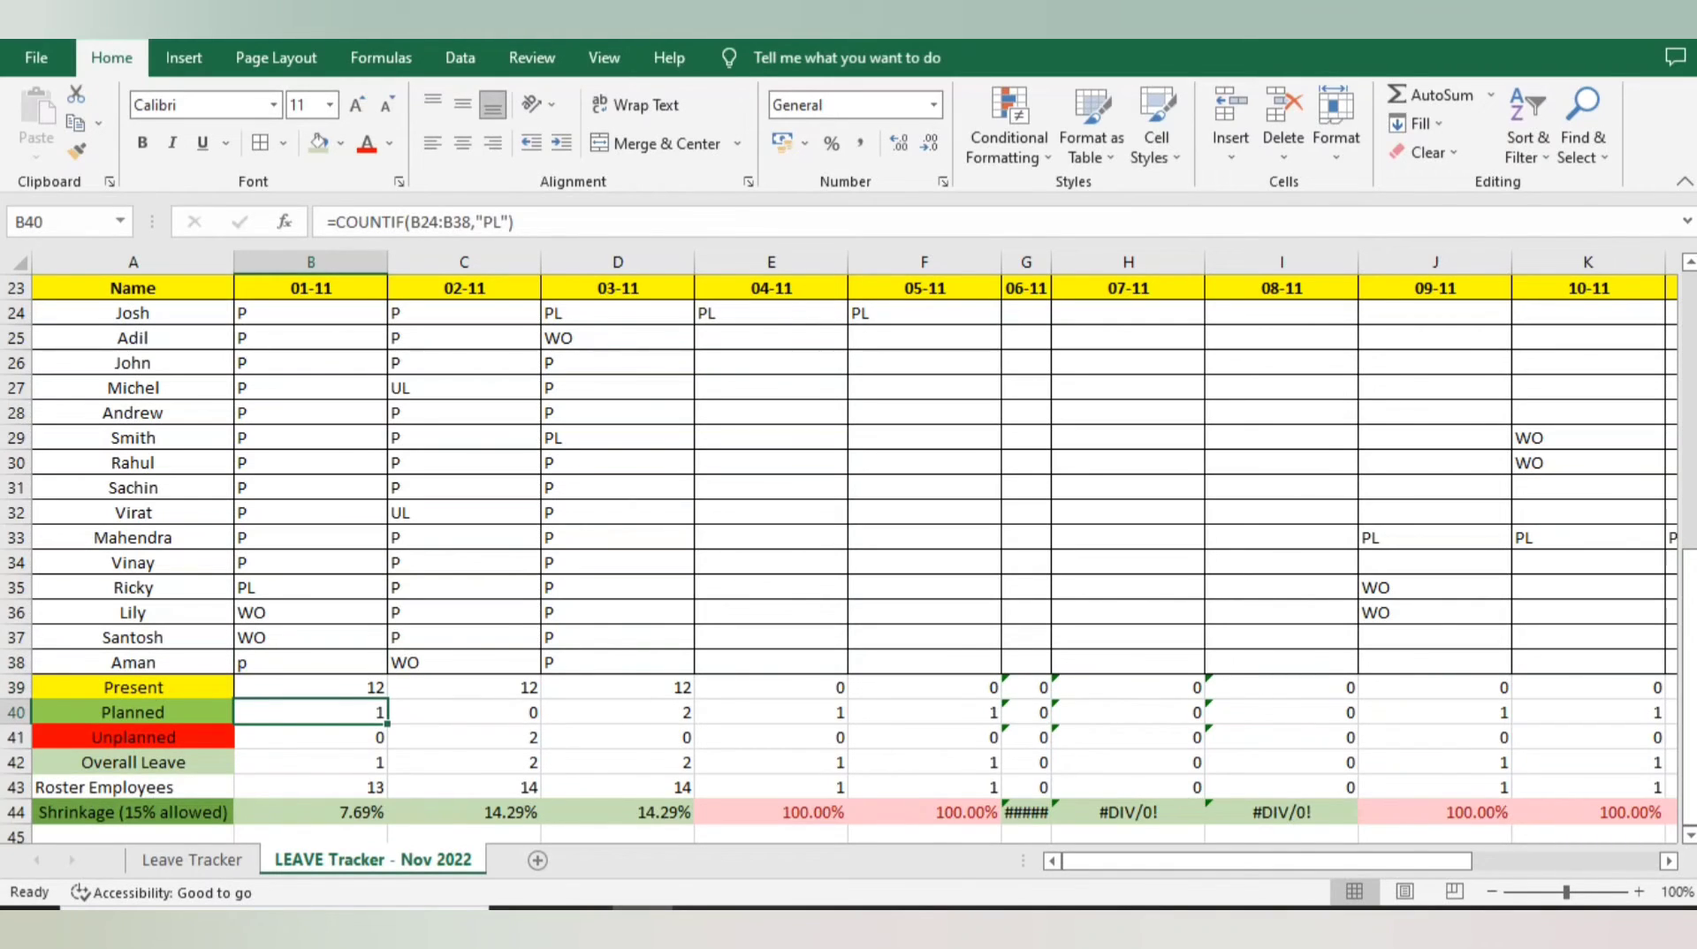
Examine the 01-11 Unplanned, Overall Leave and Roster Employees formulas in B41:B43, ending back at the Present count
click(311, 738)
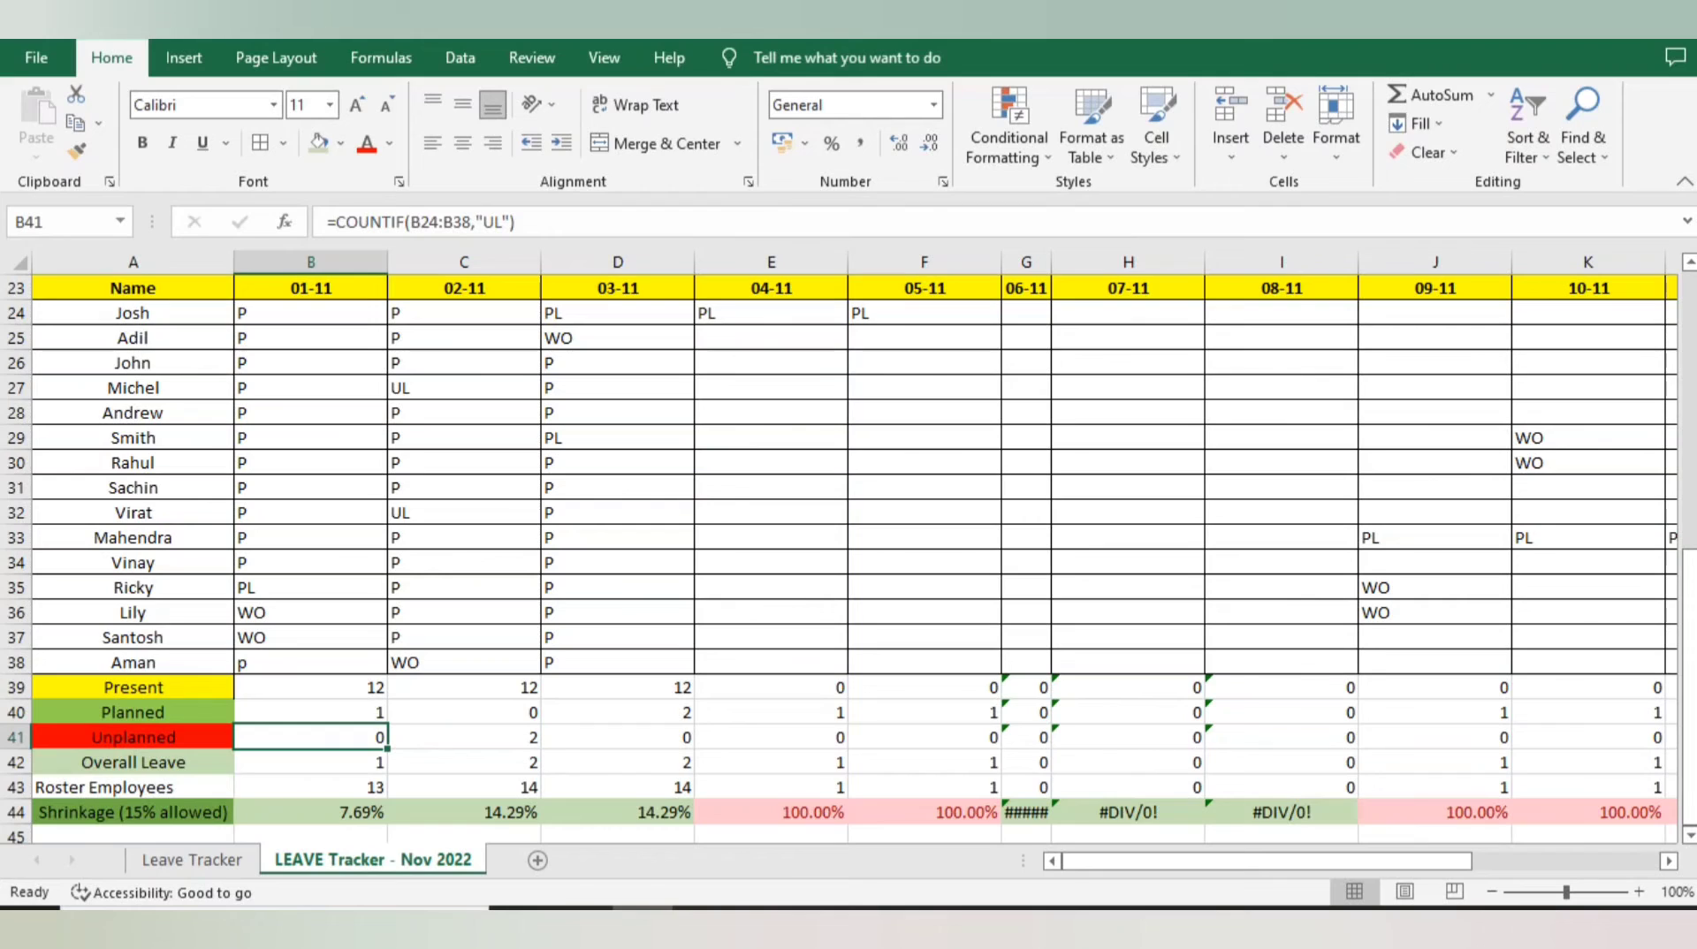
click(311, 763)
click(310, 788)
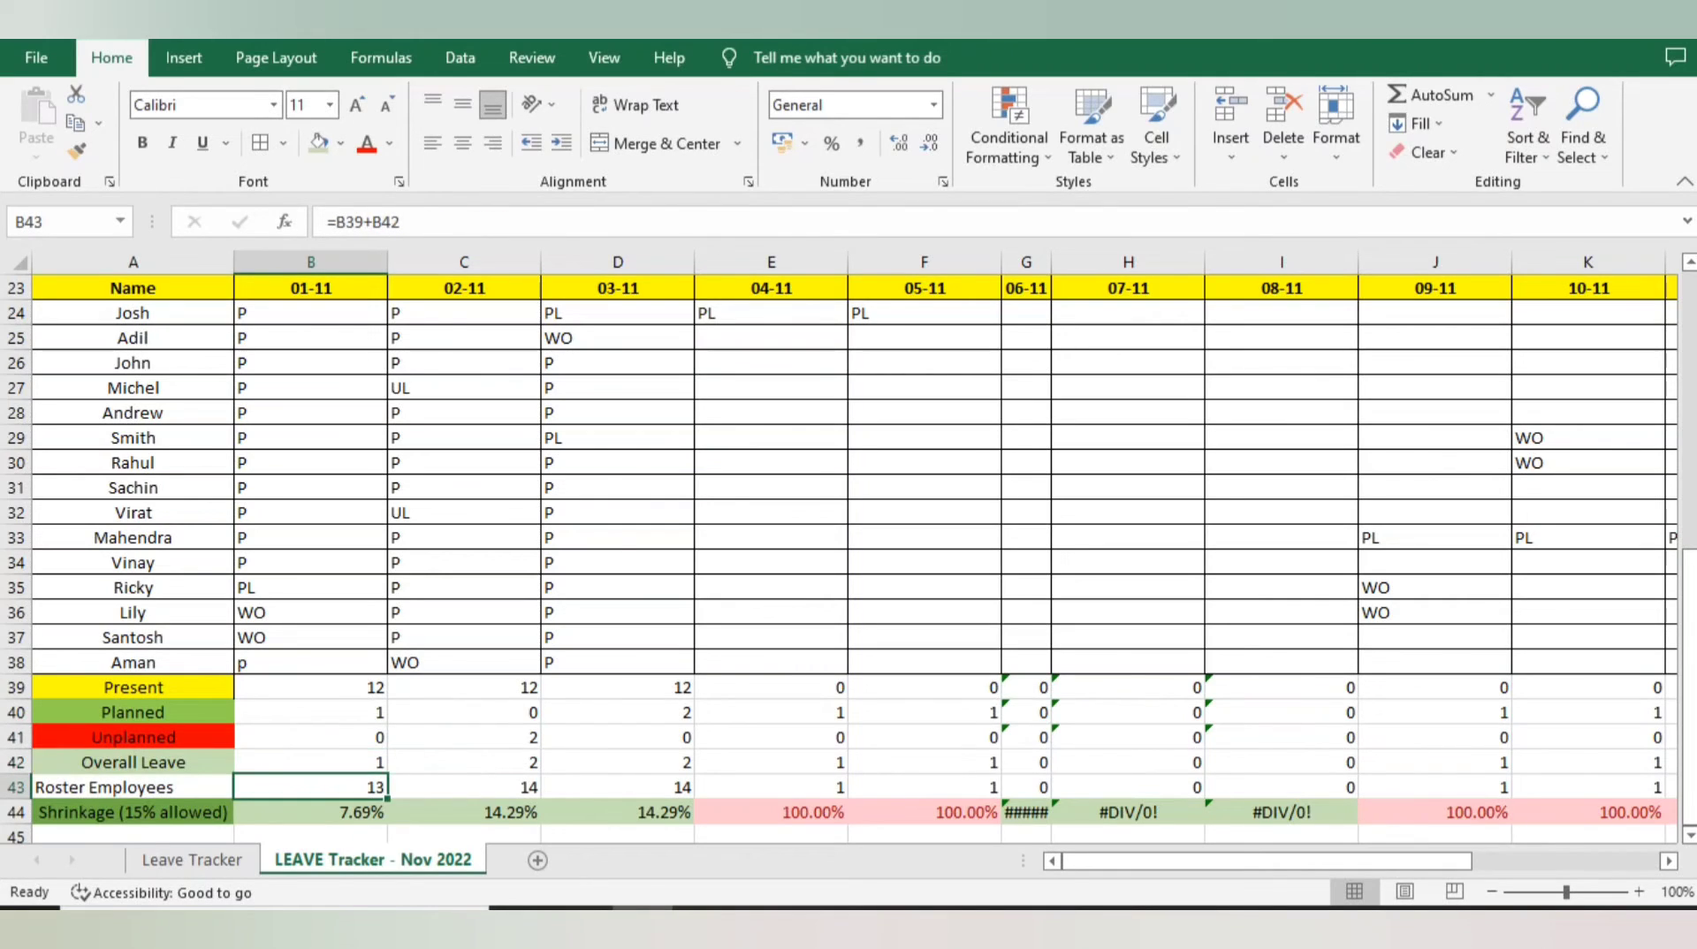
key(Up)
key(Up)
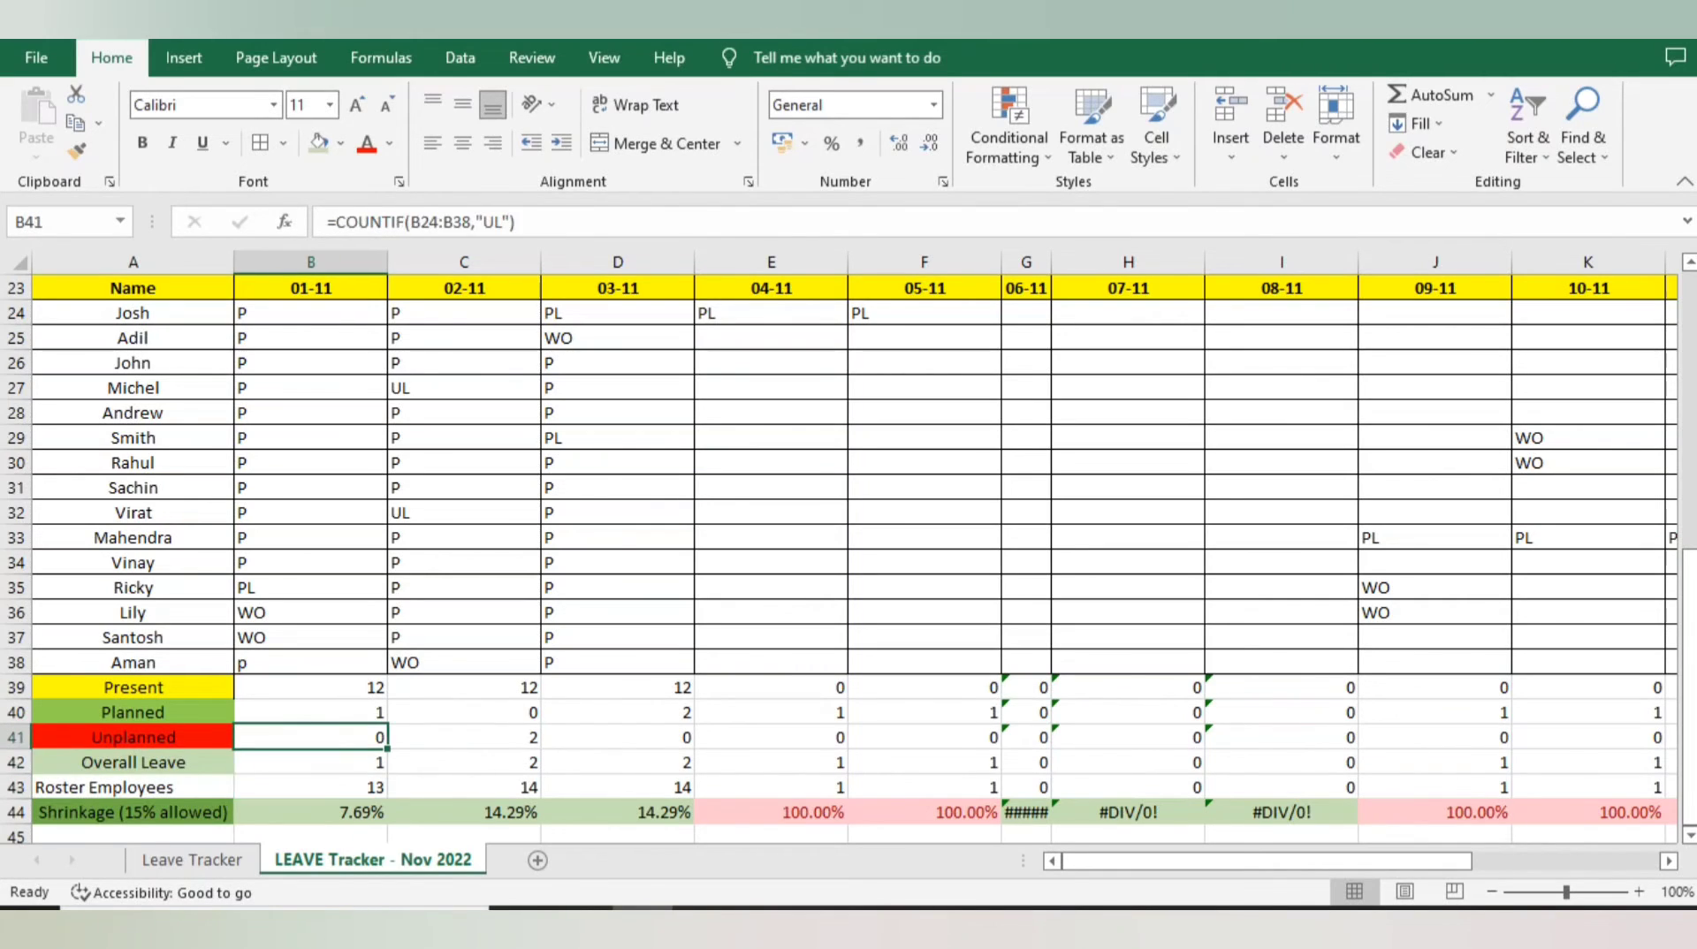
key(Down)
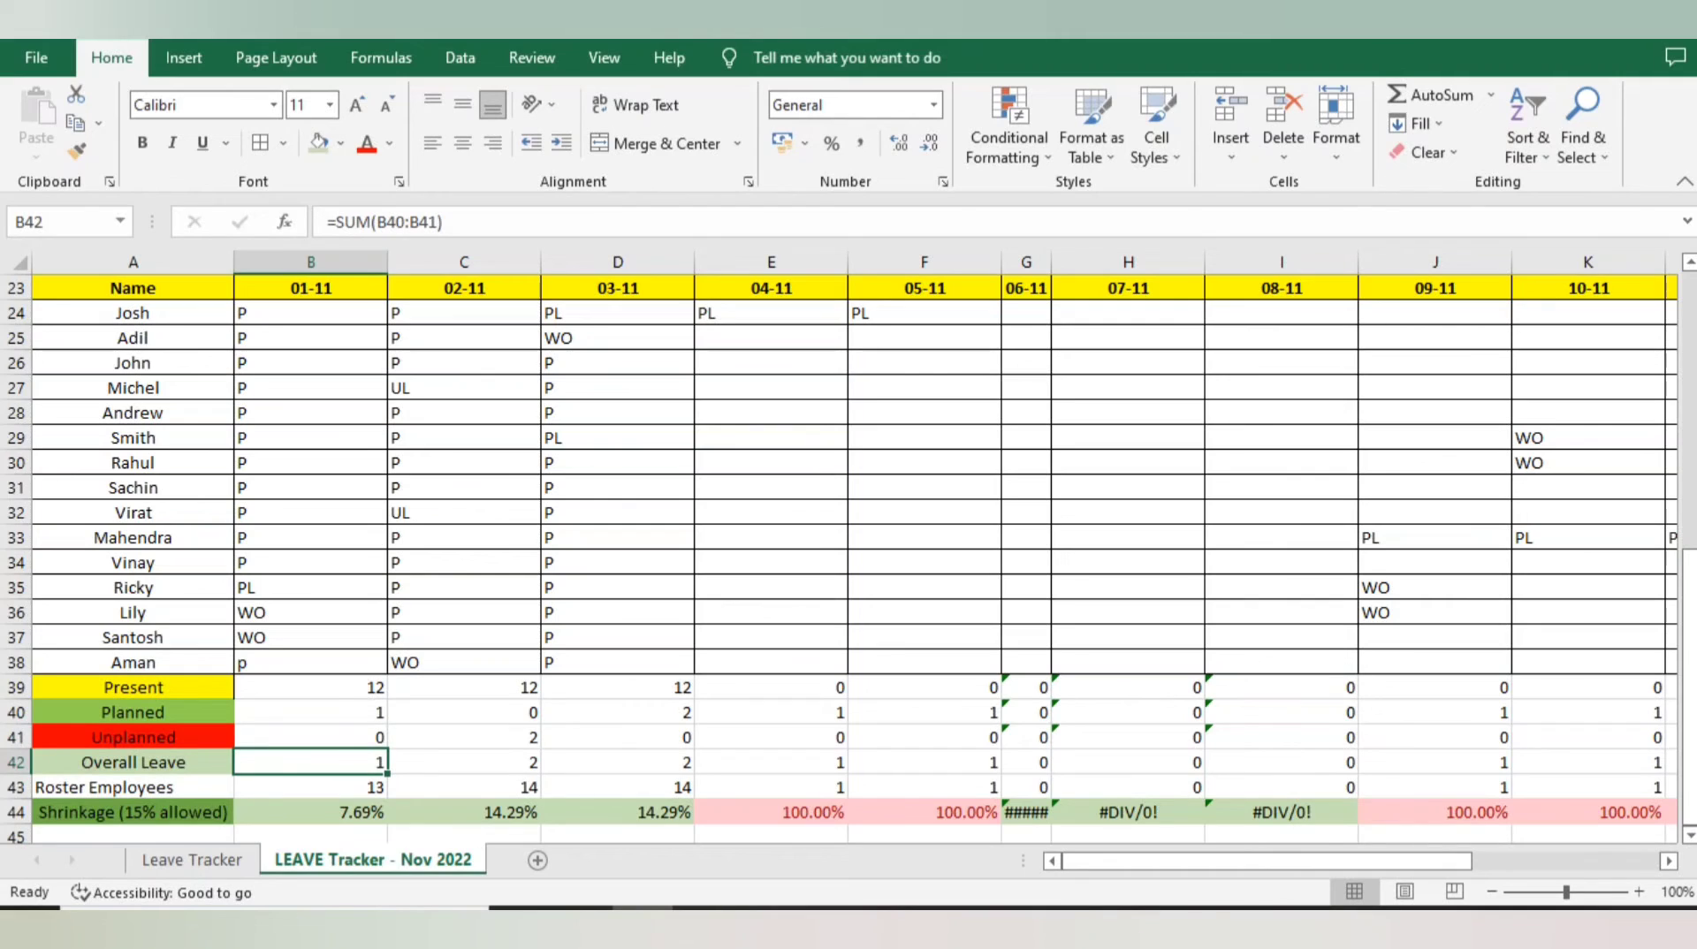
click(311, 788)
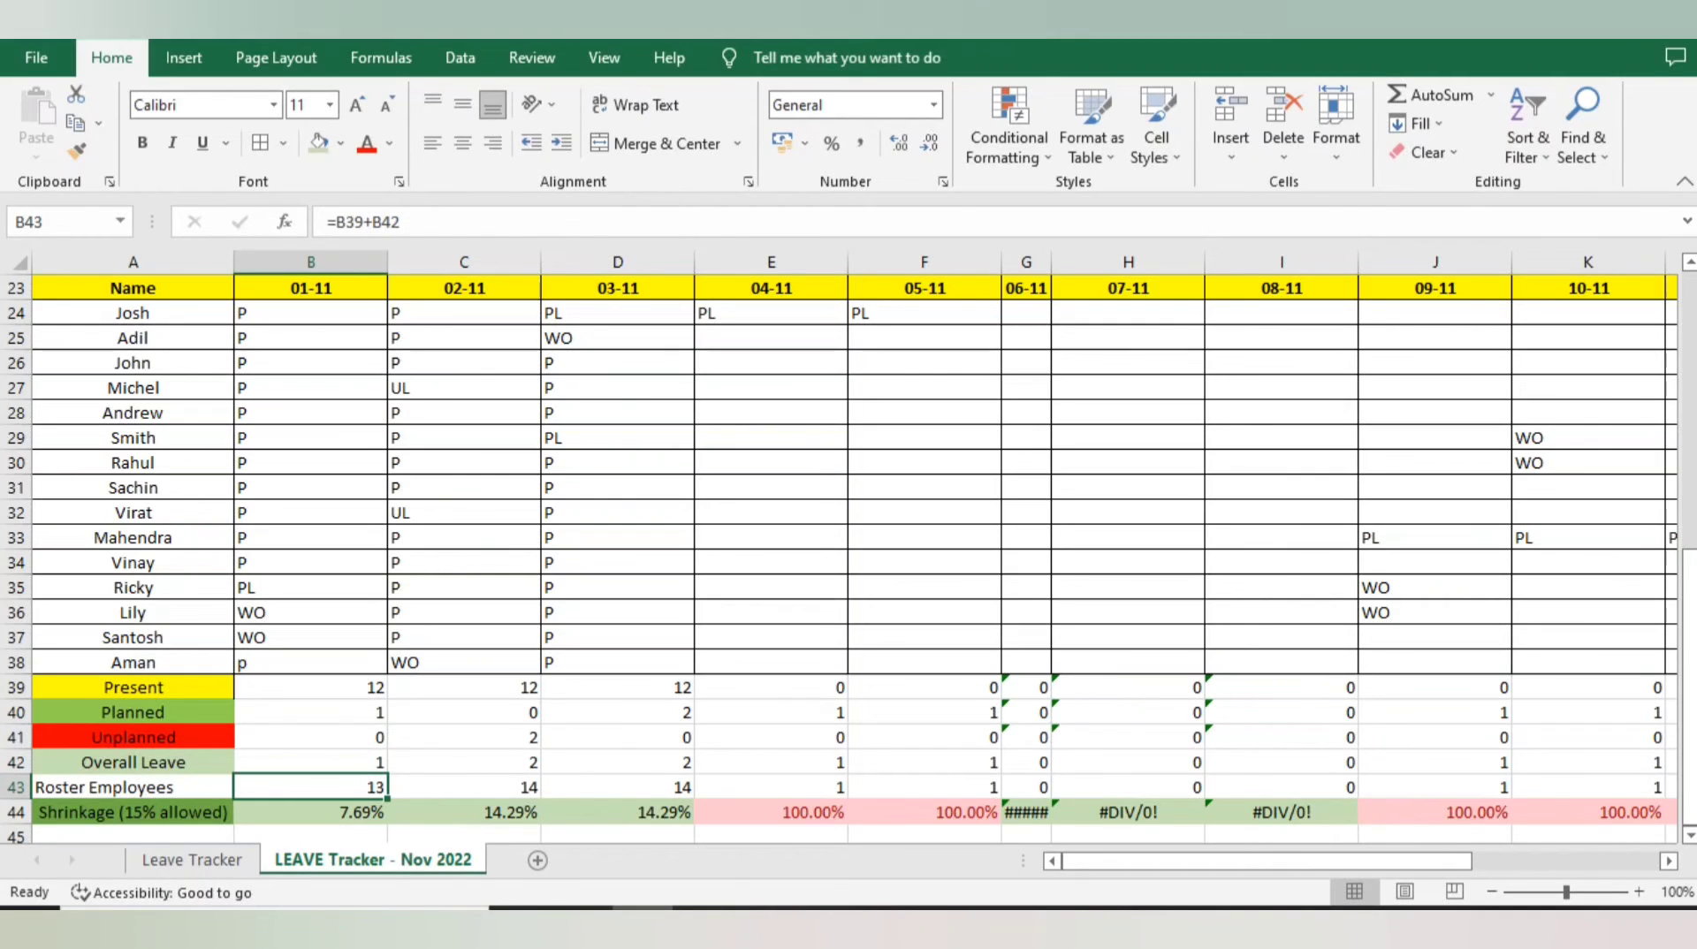
key(Up)
key(Up)
key(Up)
key(Up)
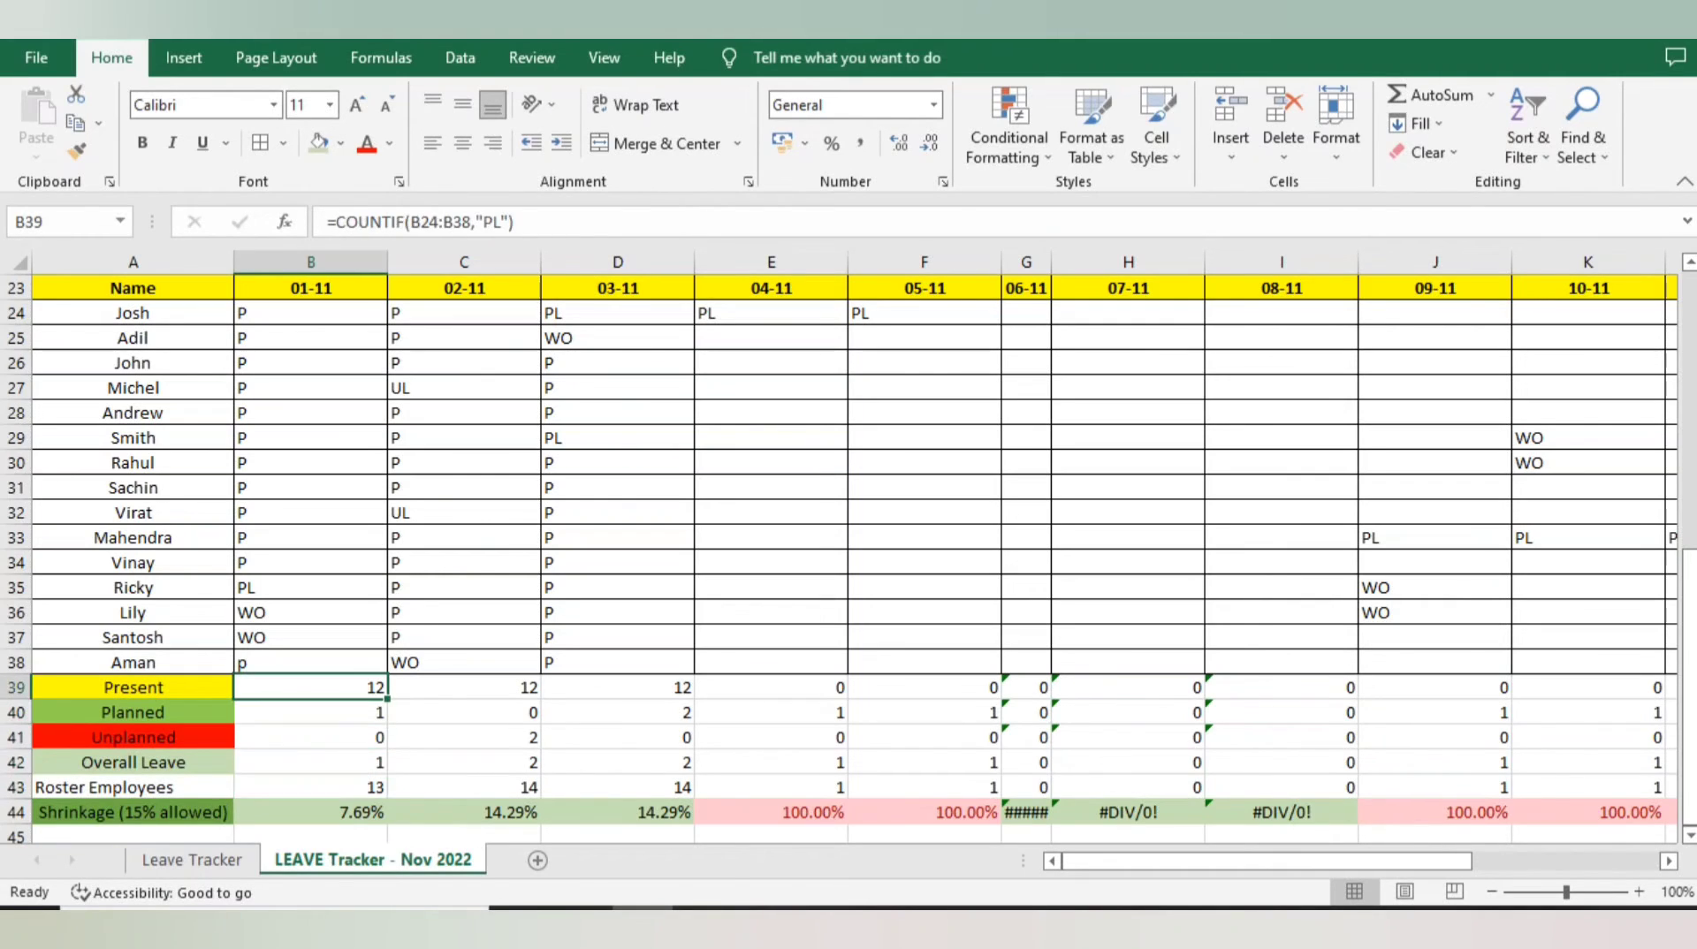